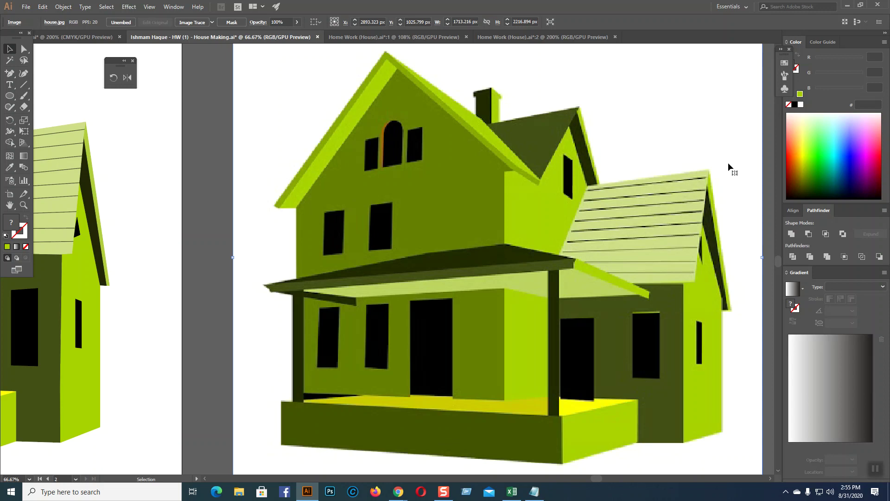
- Draw a rectangle about 907 × 214 px over the porch base's dark front face and swap its fill and stroke colours
scroll(679, 169, "down", 3)
left_click_drag(13, 97, 51, 96)
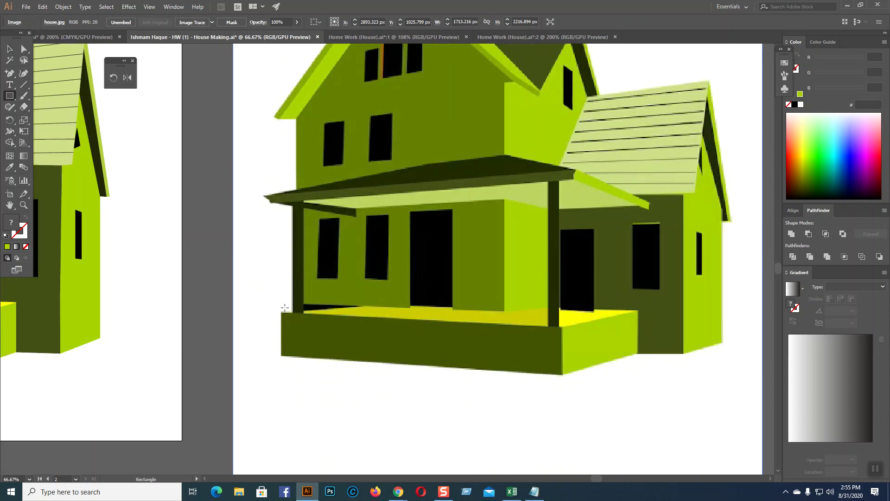
left_click_drag(282, 309, 563, 375)
left_click(23, 49)
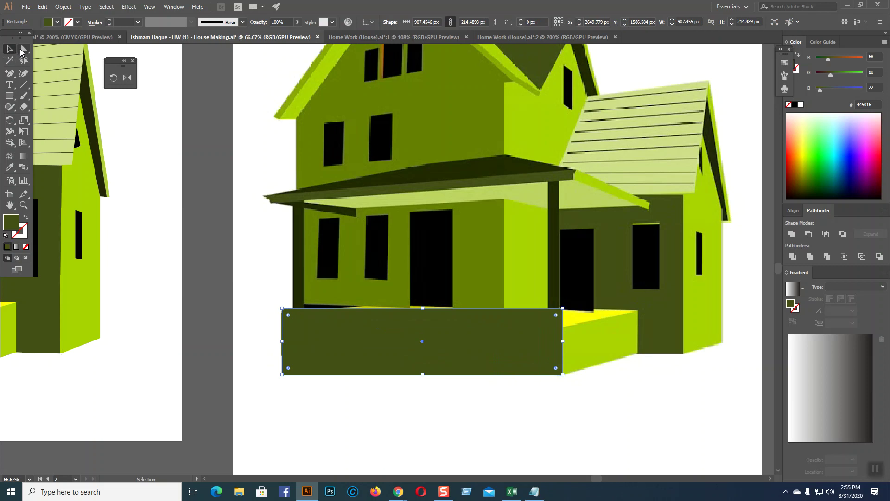
key("ctrl+shift+a")
left_click(308, 358)
left_click(26, 217)
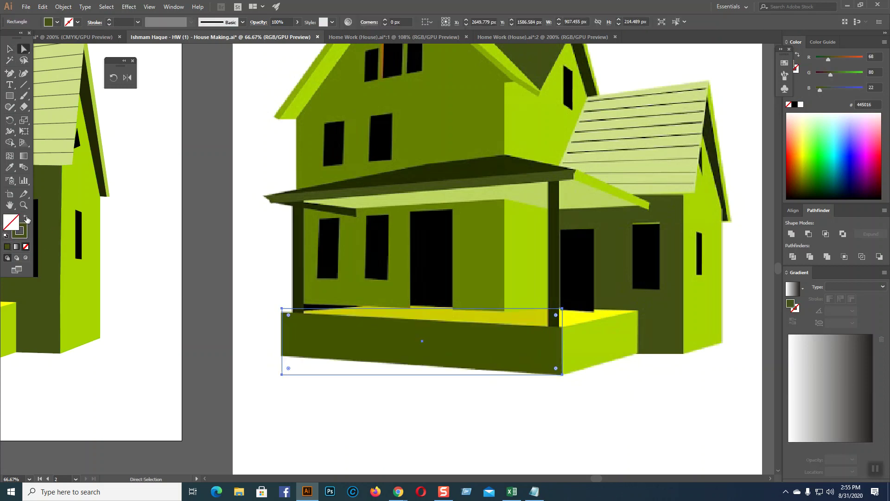
- Move the rectangle's lower-left, upper-right and upper-left anchors to match the slanted corners of the porch base's front face
left_click(284, 401)
left_click_drag(282, 374, 282, 357)
left_click_drag(562, 308, 563, 327)
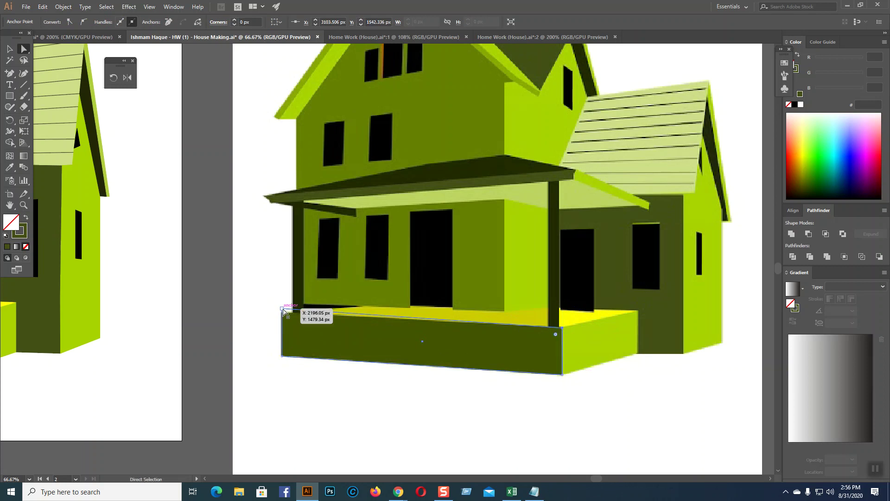
left_click_drag(284, 309, 284, 312)
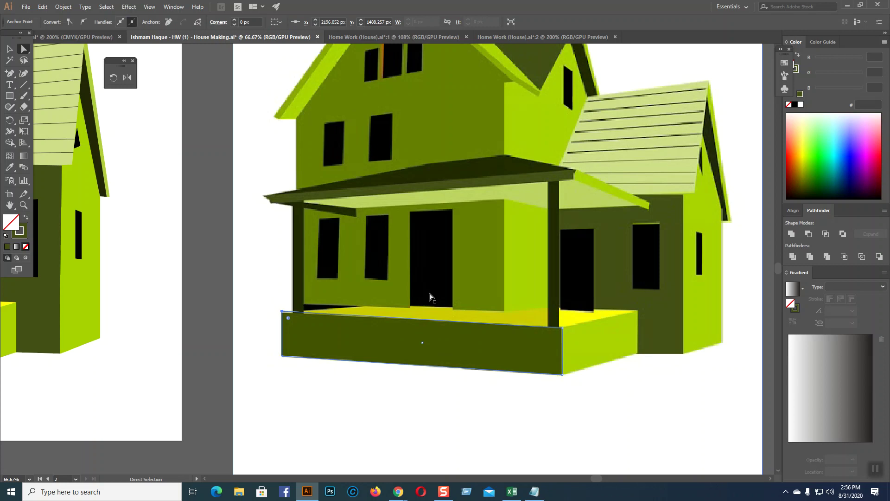
key("ctrl+plus")
key("ctrl+plus")
key("ctrl+plus")
key("ctrl+plus")
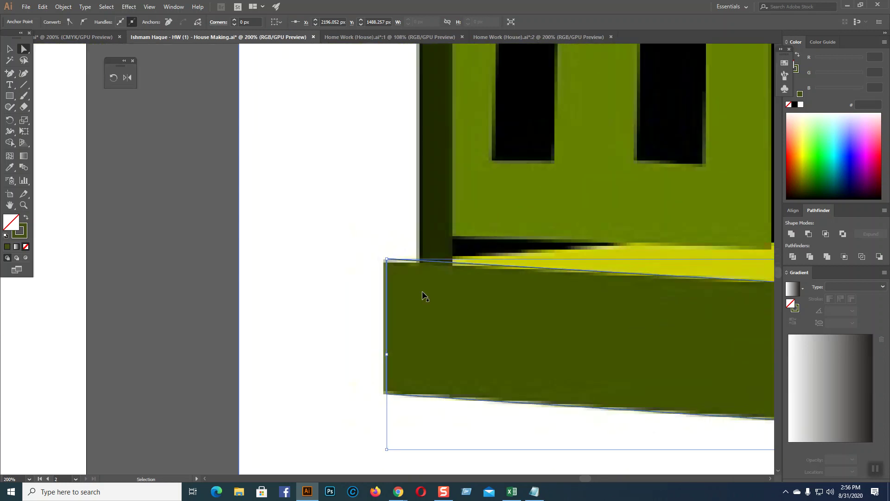
left_click_drag(387, 260, 388, 268)
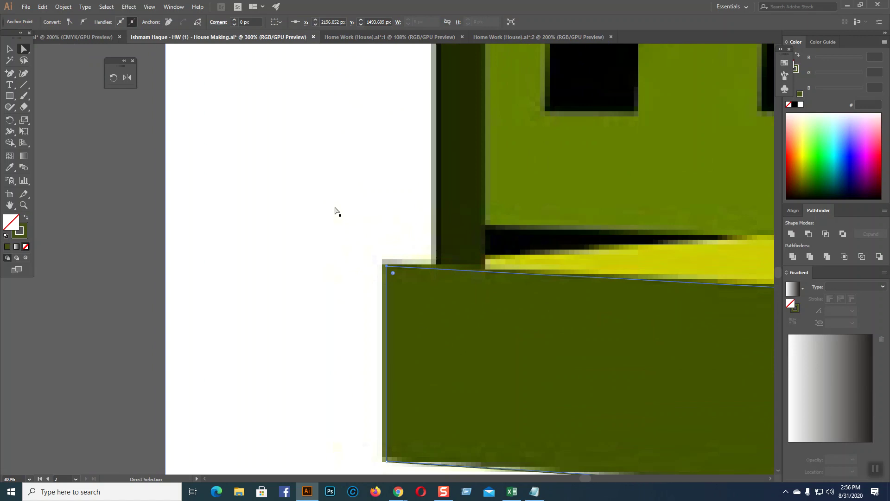
- Give the front-face outline the default black stroke and remove its fill
key("ctrl+minus")
key("ctrl+minus")
key("ctrl+minus")
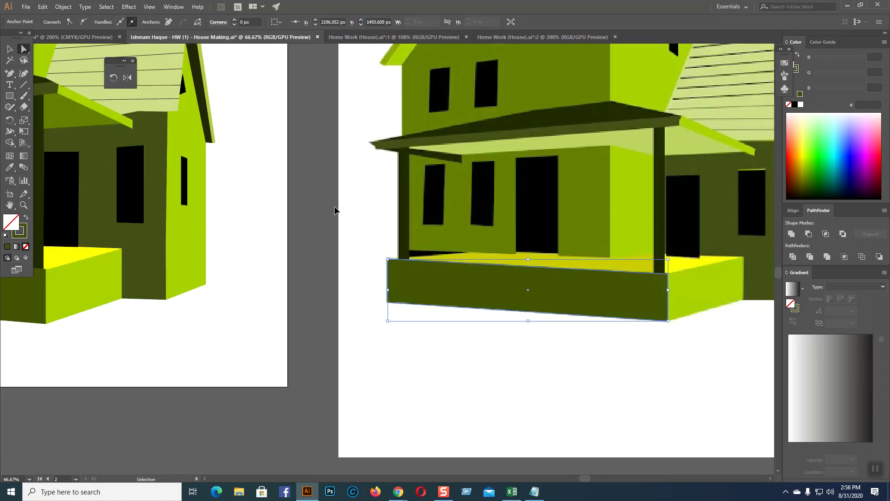
key("ctrl+plus")
left_click_drag(602, 278, 452, 265)
key("v")
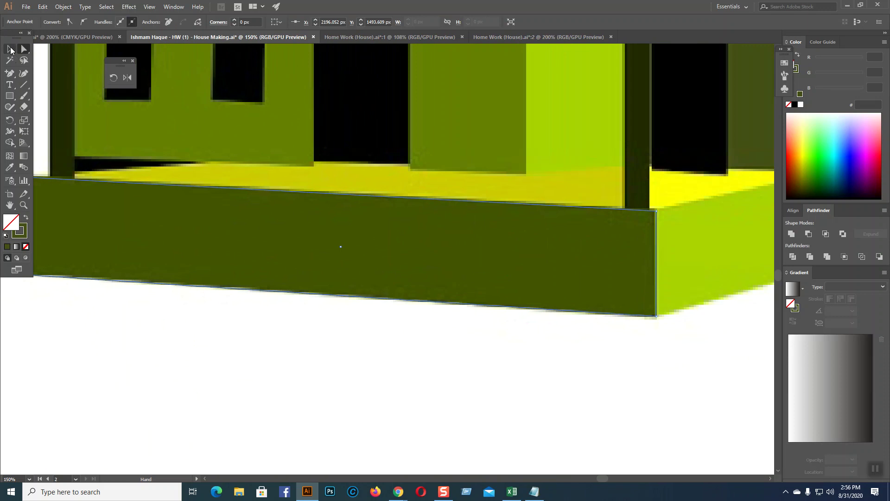
left_click(400, 297)
left_click(402, 302)
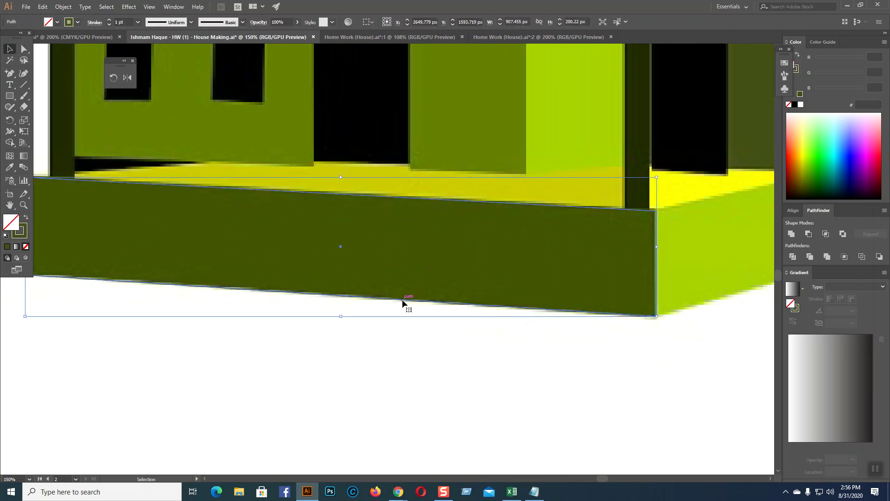
left_click(7, 235)
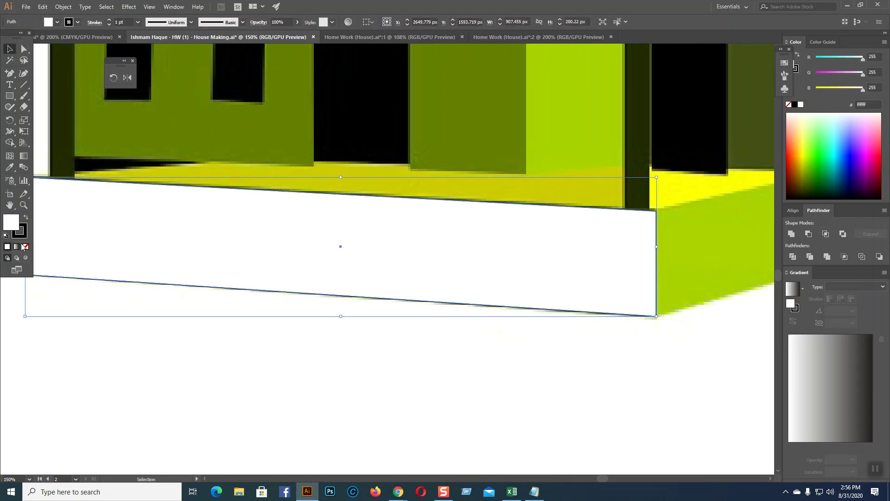
left_click(26, 247)
left_click(226, 381)
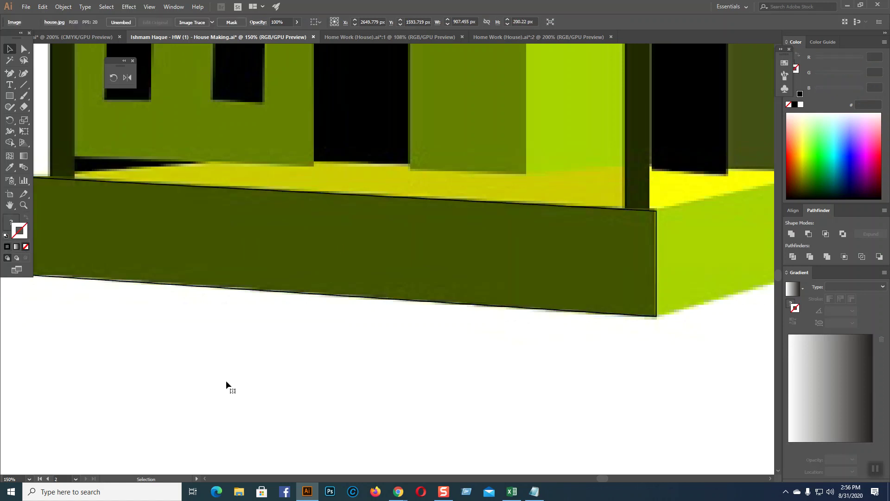
- Pull the front-face outline's right edge slightly inward to meet the corner of the porch base
left_click(657, 271)
left_click_drag(656, 249, 655, 249)
left_click(666, 374)
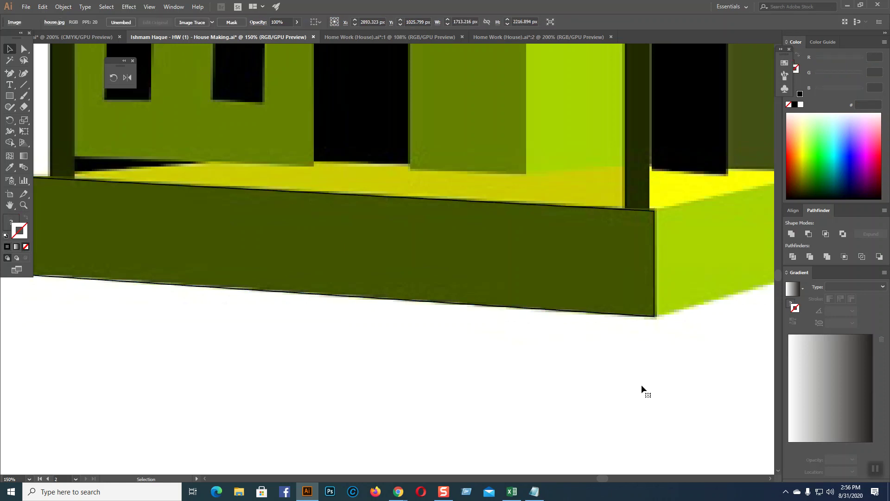
scroll(483, 393, "left", 3)
scroll(483, 393, "up", 1)
scroll(493, 412, "right", 1)
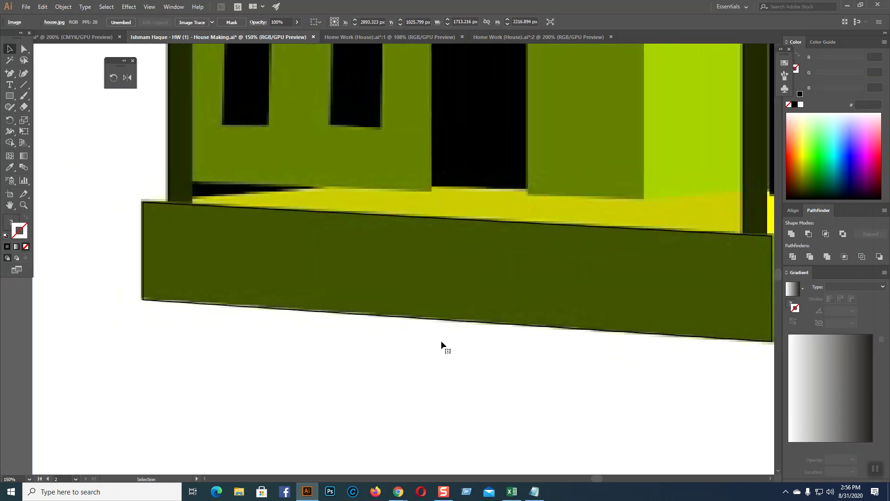
left_click(444, 323)
left_click(460, 403)
scroll(491, 425, "up", 2)
scroll(468, 423, "down", 2)
- Draw a square about 76 px wide on the porch base's light green side face with a black stroke and no fill
left_click_drag(499, 397, 317, 400)
left_click(9, 95)
left_click_drag(674, 242, 728, 296)
left_click_drag(672, 374, 498, 380)
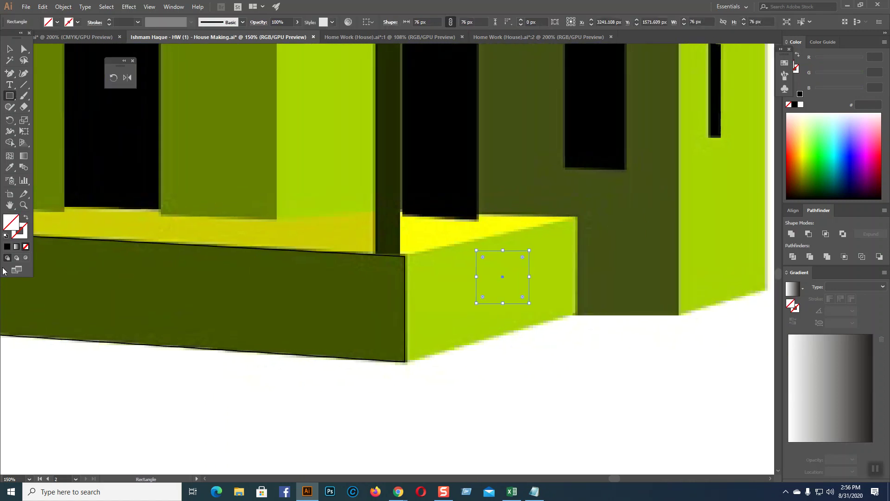
left_click(7, 247)
left_click(10, 50)
- Move the square's four anchors onto the corners of the light green side face, meeting the front-face outline
left_click(24, 49)
left_click(605, 413)
left_click_drag(530, 304, 577, 313)
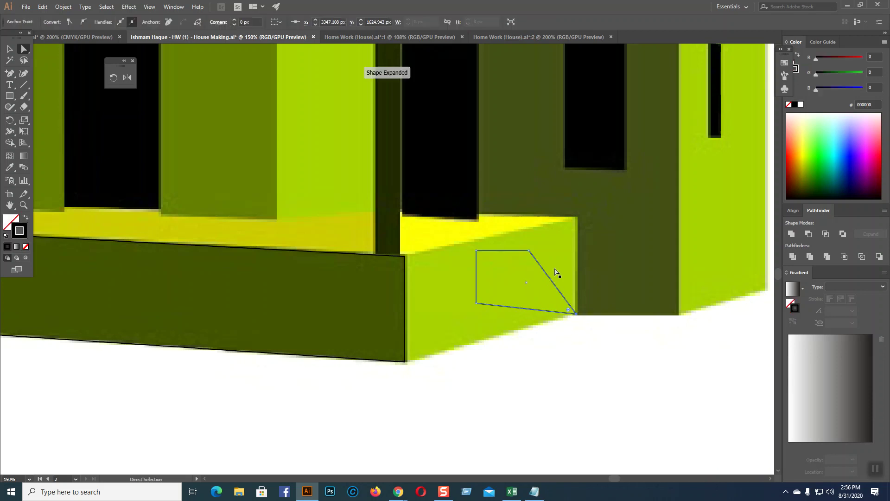
left_click_drag(529, 250, 577, 217)
left_click_drag(479, 254, 406, 260)
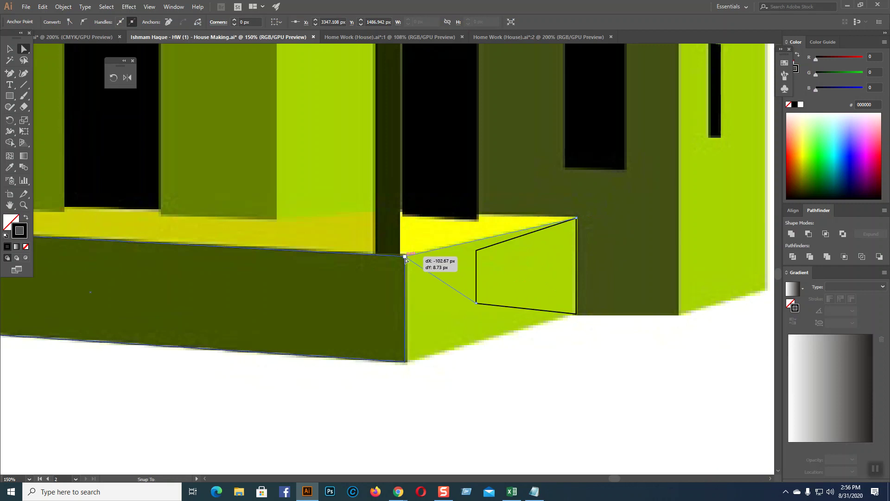
left_click_drag(406, 260, 406, 259)
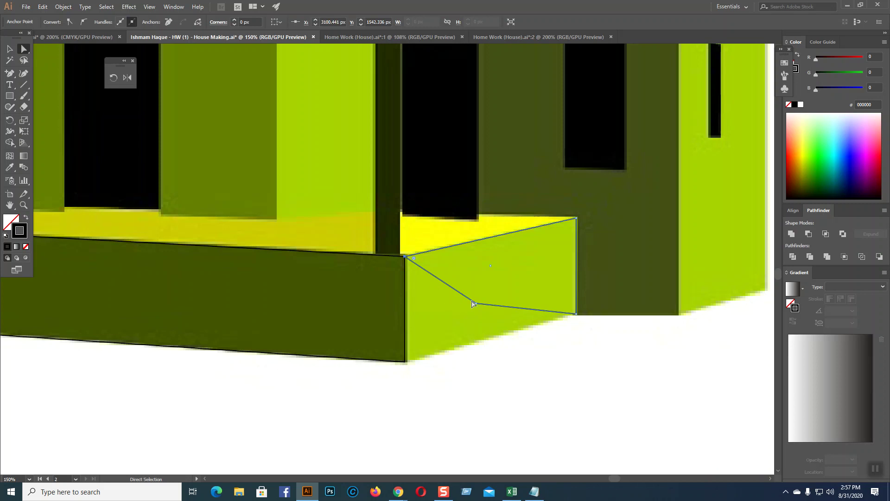
left_click_drag(474, 305, 405, 362)
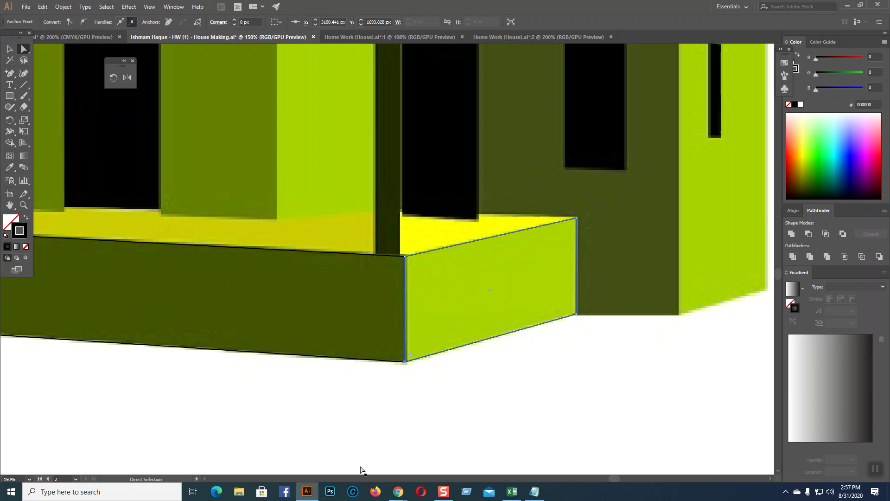
- Draw a rectangle about 129 × 25 px on the yellow porch floor
left_click_drag(339, 464, 616, 461)
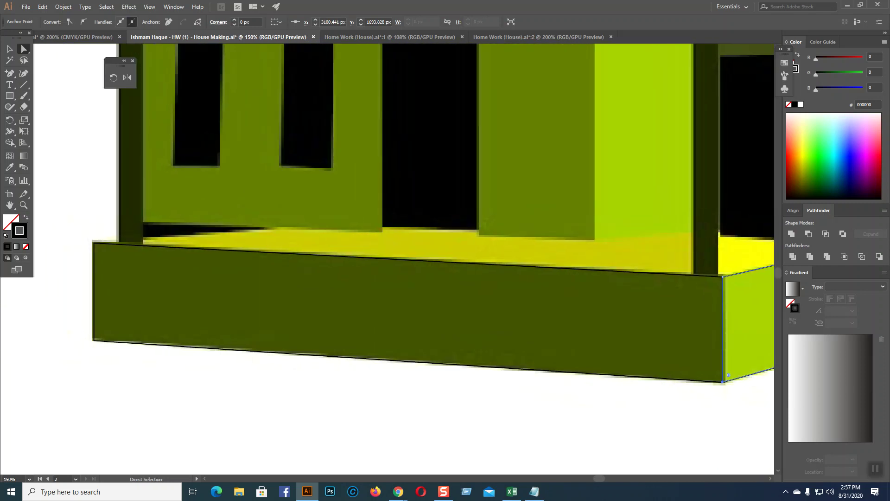
left_click(9, 96)
left_click_drag(429, 238, 518, 256)
left_click(24, 48)
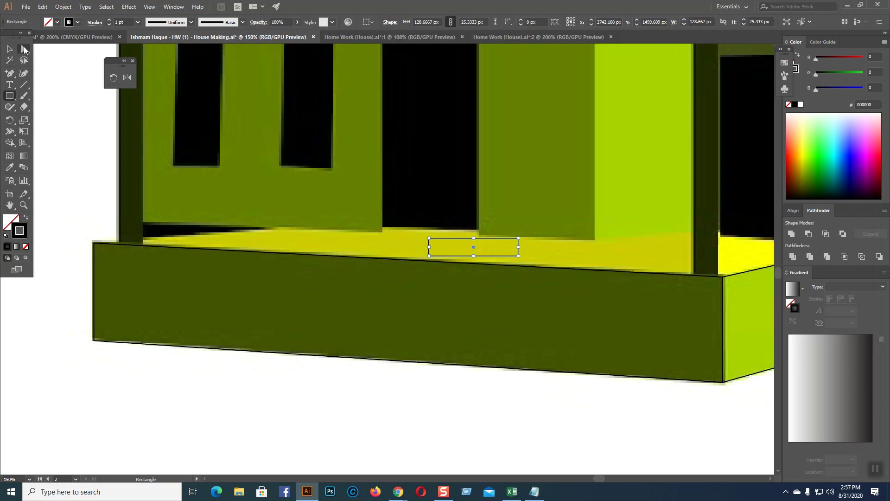
- Stretch the floor rectangle's lower anchors to the two porch posts and its upper-right anchor to the wall base at the right post
left_click(199, 190)
left_click_drag(429, 255, 142, 249)
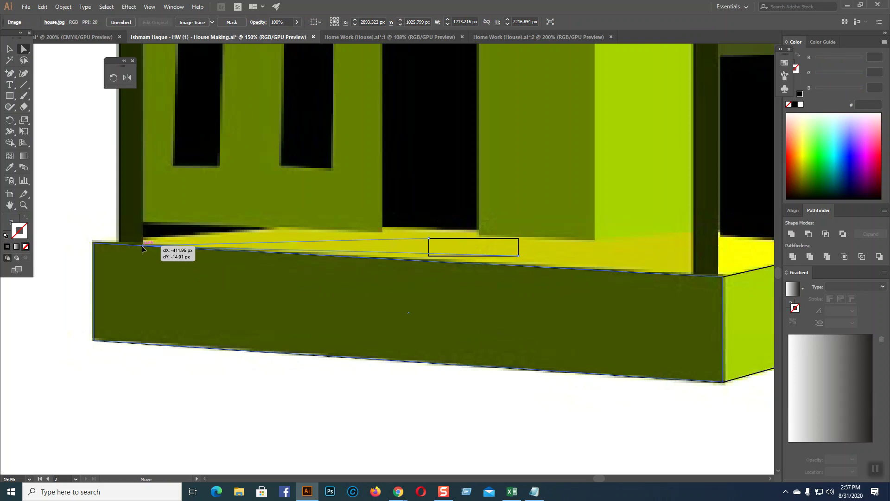
left_click_drag(142, 250, 142, 250)
left_click_drag(519, 256, 694, 277)
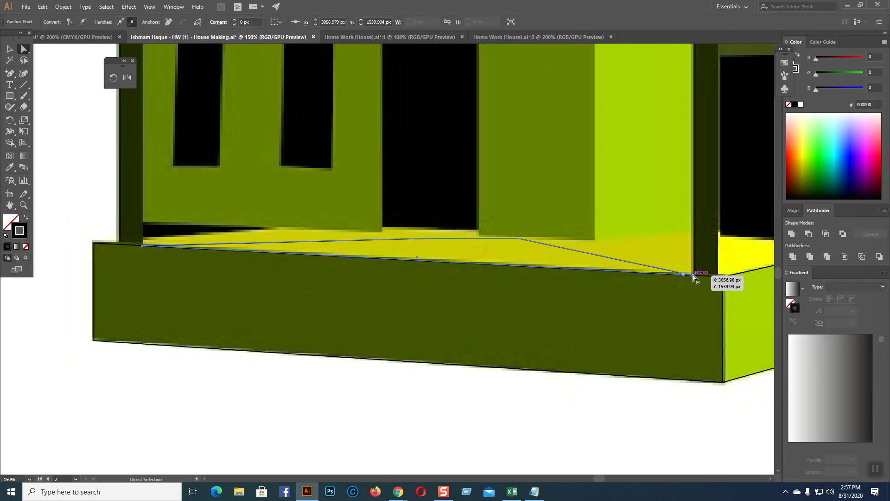
left_click_drag(518, 239, 693, 232)
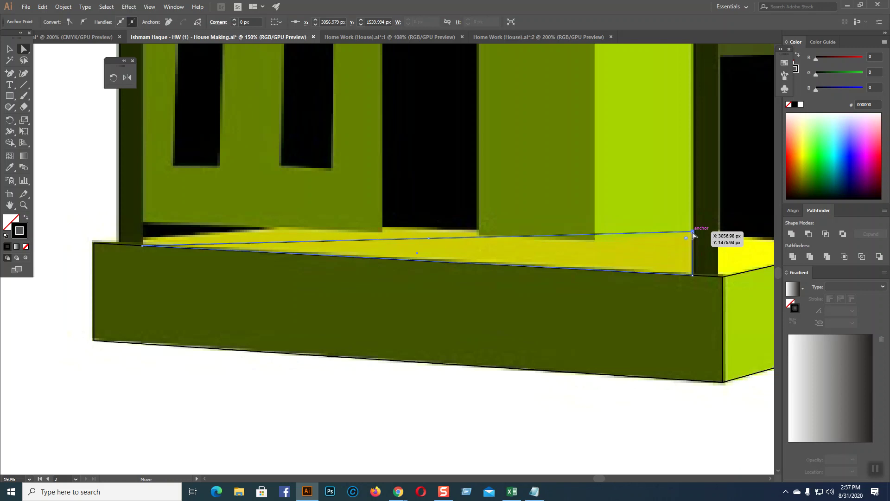
- Add anchor points along the upper edge of the floor outline near the door and the wall corner
key("plus")
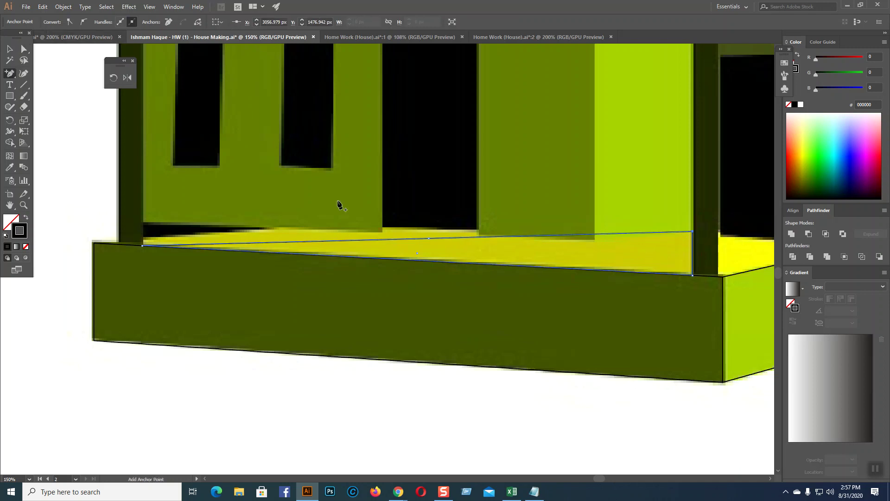
left_click(597, 234)
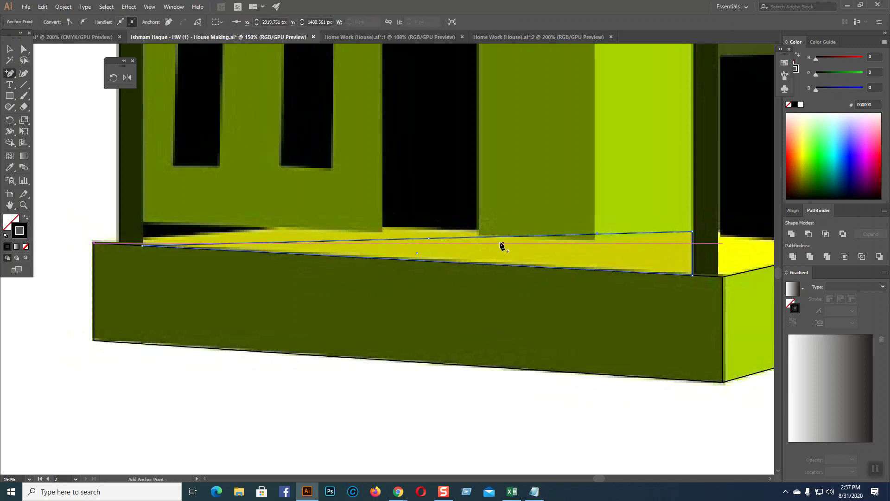
left_click(483, 237)
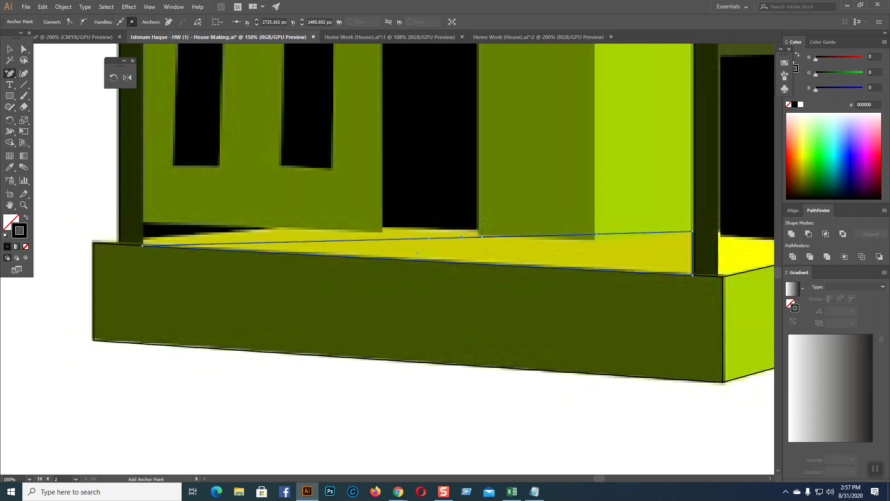
- Move the upper-edge anchors of the floor outline onto the wall corner and the base corners of the black doorway
left_click(23, 49)
left_click(59, 81)
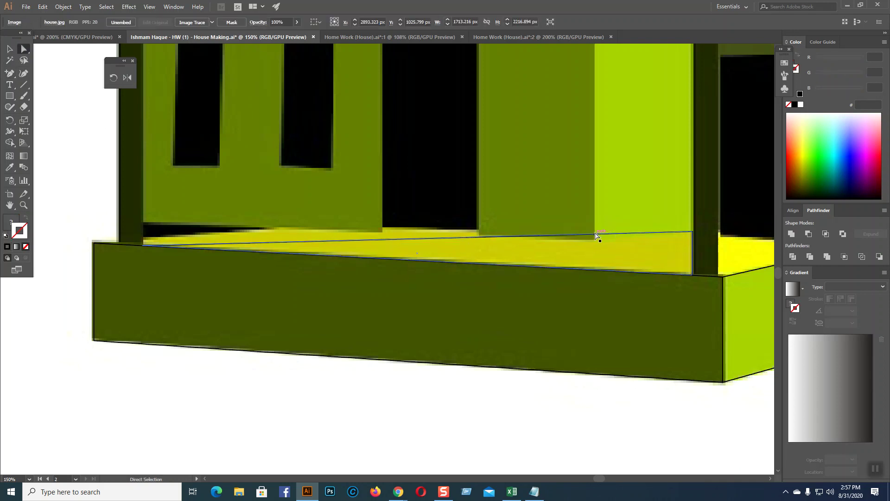
left_click_drag(597, 234, 595, 240)
left_click(478, 235)
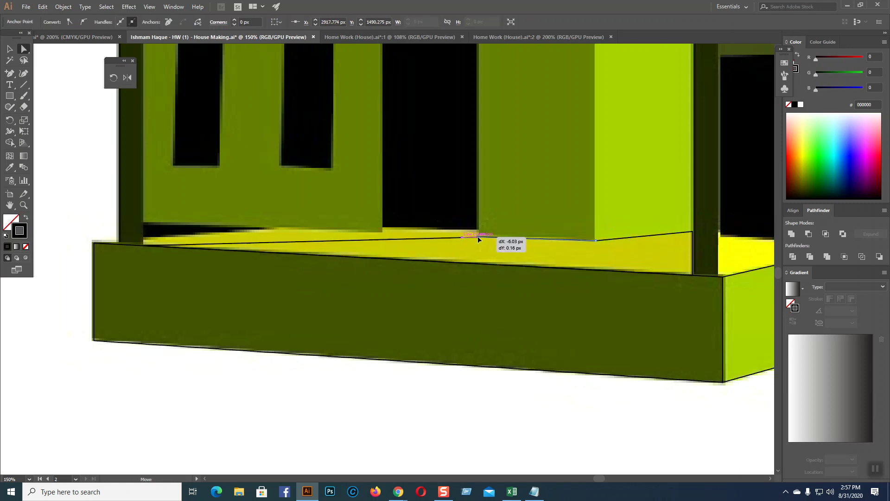
left_click_drag(463, 240, 382, 227)
- Add an anchor to the floor outline left of the doorway and move it to the wall's lower corner beside the door
left_click(9, 75)
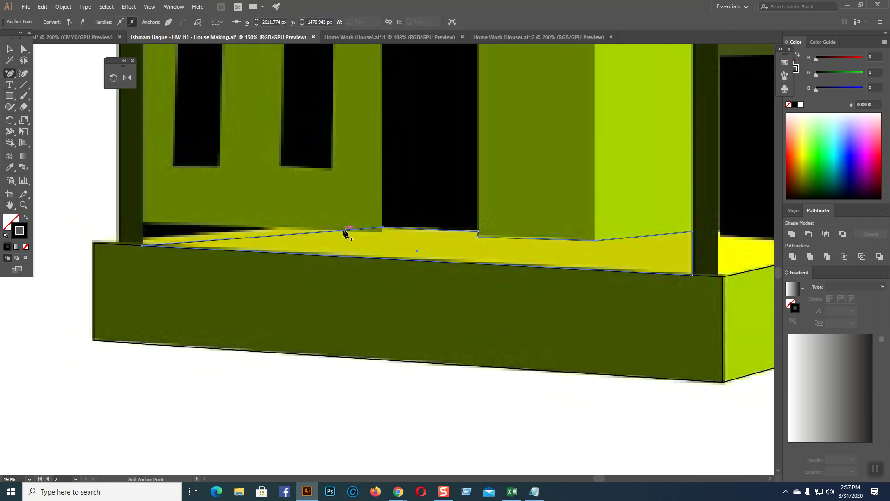
left_click(350, 230)
left_click(23, 49)
left_click(167, 173)
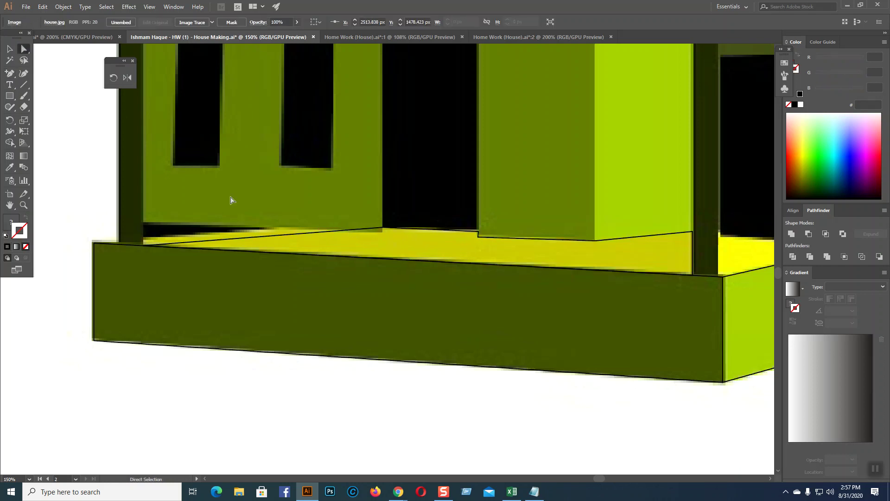
left_click_drag(349, 230, 383, 232)
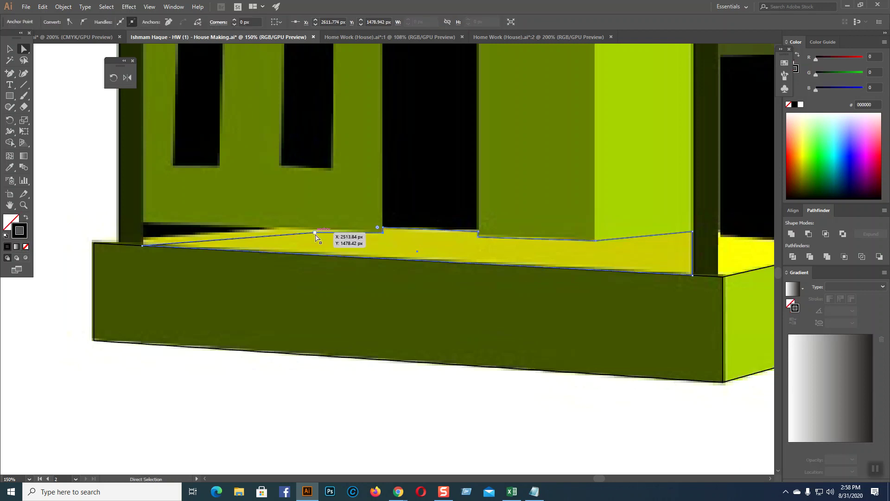
- Fit the floor outline's left end to the black strip and post by moving and adding anchors, and switch to outline view
left_click_drag(315, 233, 279, 229)
key("plus")
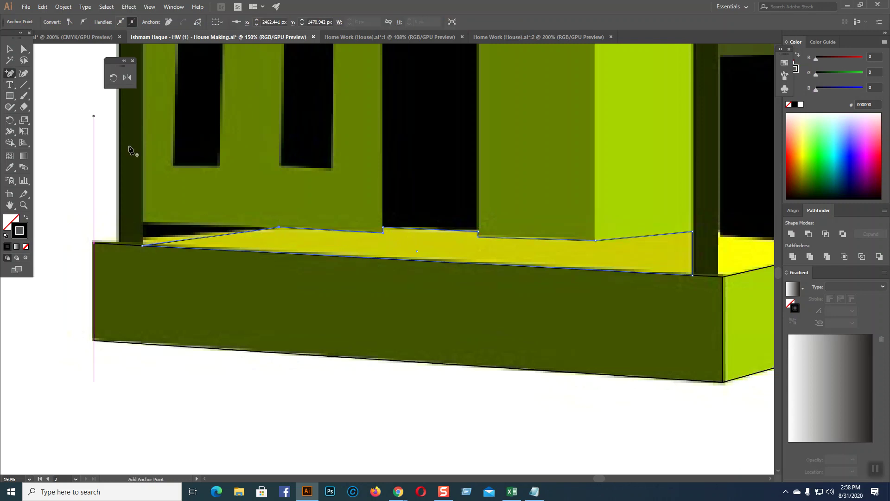
left_click(195, 238)
left_click(23, 49)
left_click_drag(196, 238, 142, 238)
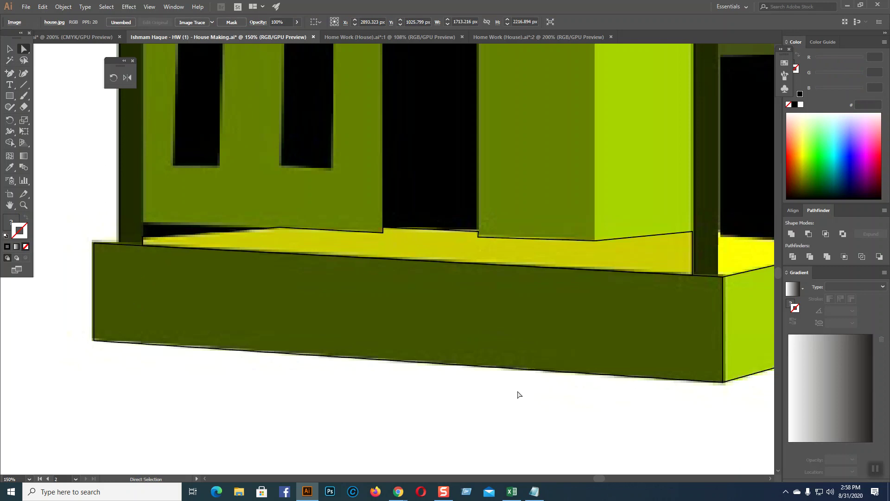
key("ctrl+y")
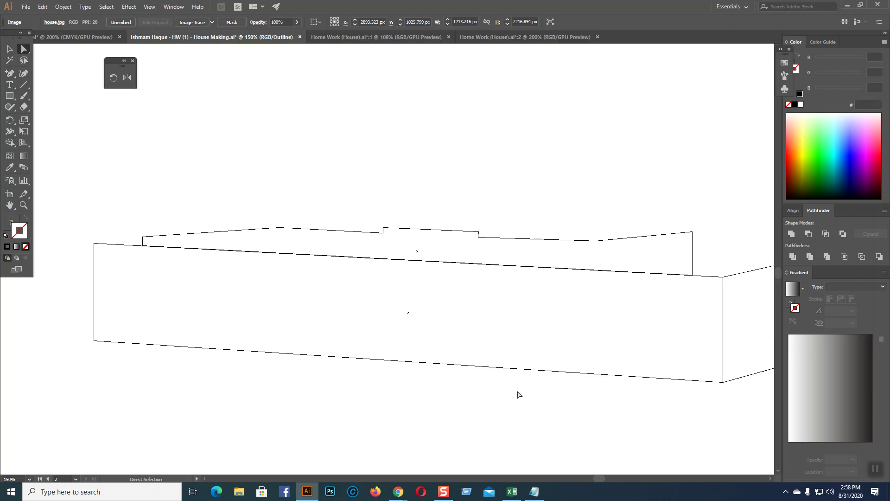
- Examine in outline view the shared edge where the porch floor outline meets the porch base outline
key("ctrl+minus")
key("ctrl+minus")
key("ctrl+minus")
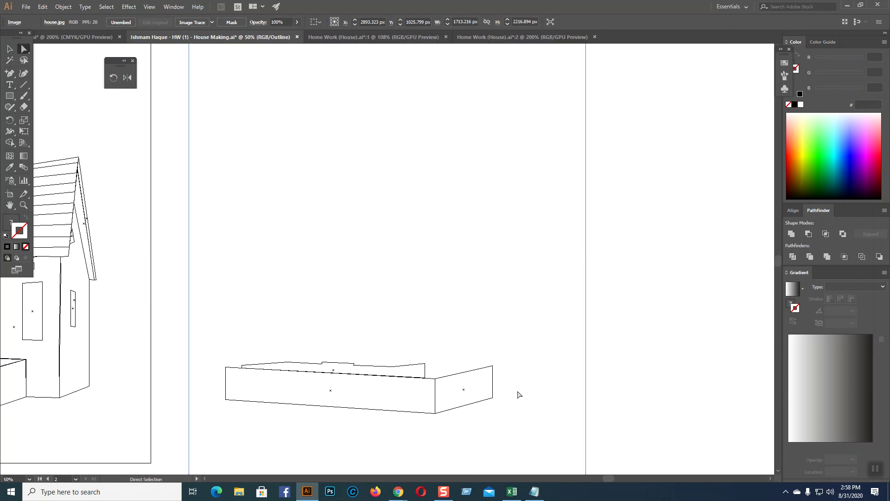
scroll(442, 328, "down", 2)
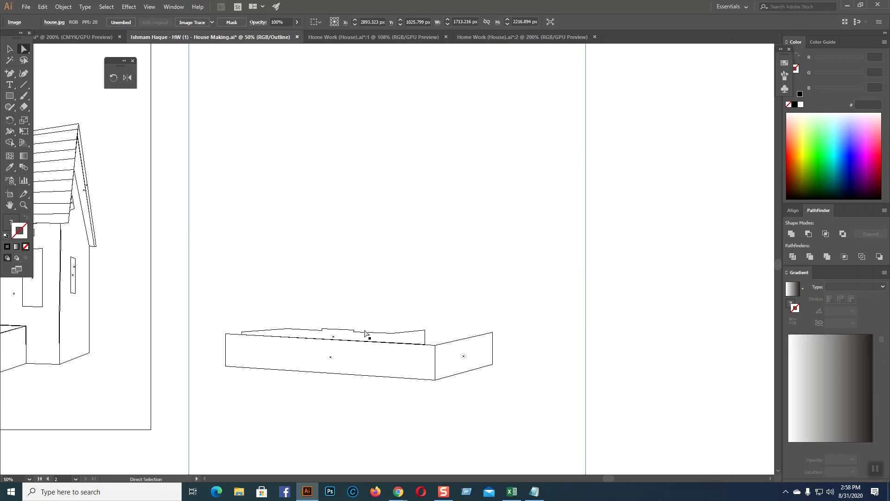
left_click(24, 205)
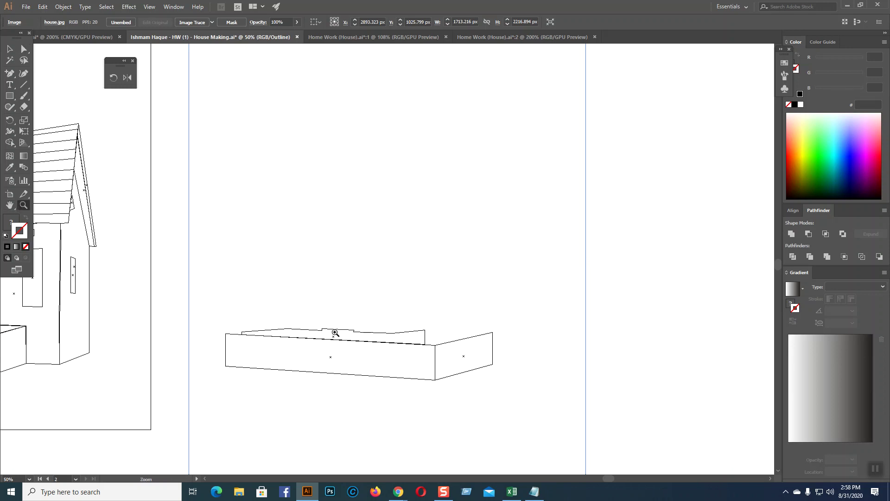
left_click_drag(338, 329, 462, 420)
left_click_drag(364, 104, 449, 153)
left_click_drag(424, 105, 506, 174)
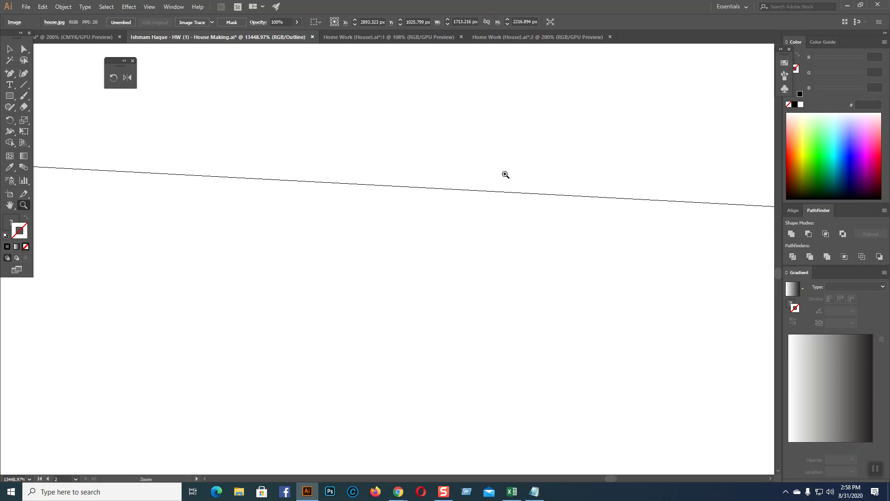
left_click(9, 50)
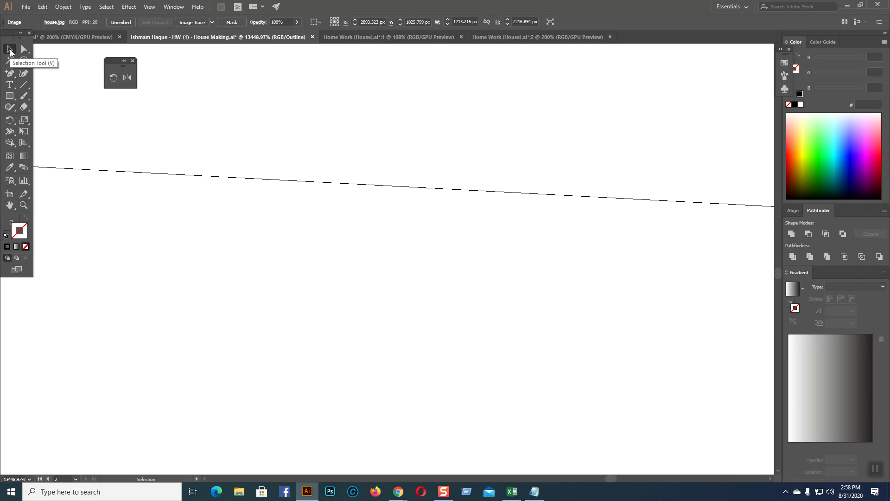
- Return the drawing to preview display and bring the house reference image into view
key("ctrl+0")
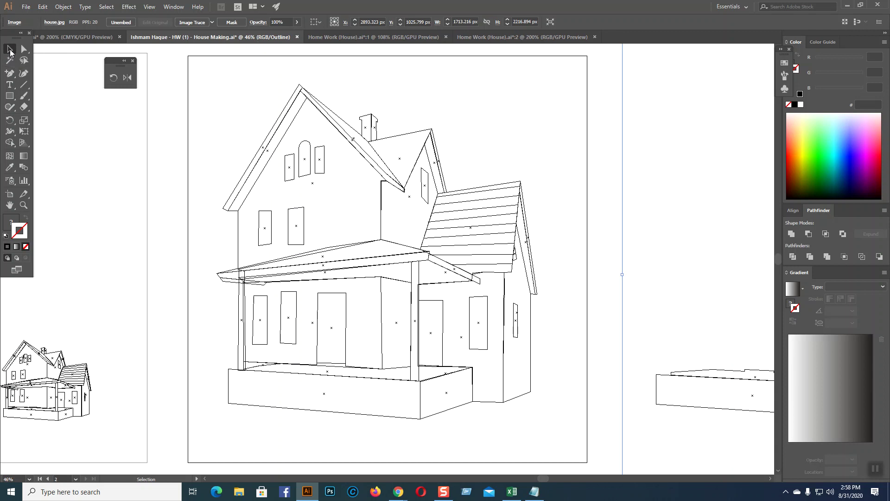
key("ctrl+y")
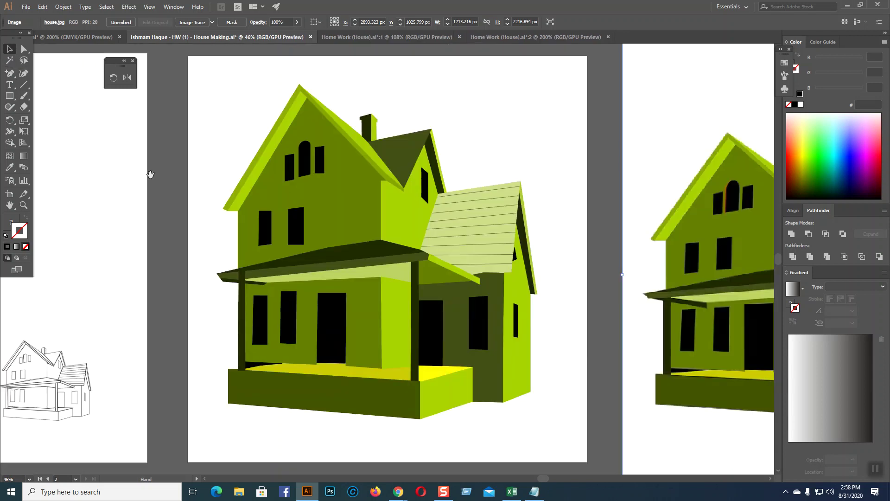
left_click_drag(539, 268, 205, 216)
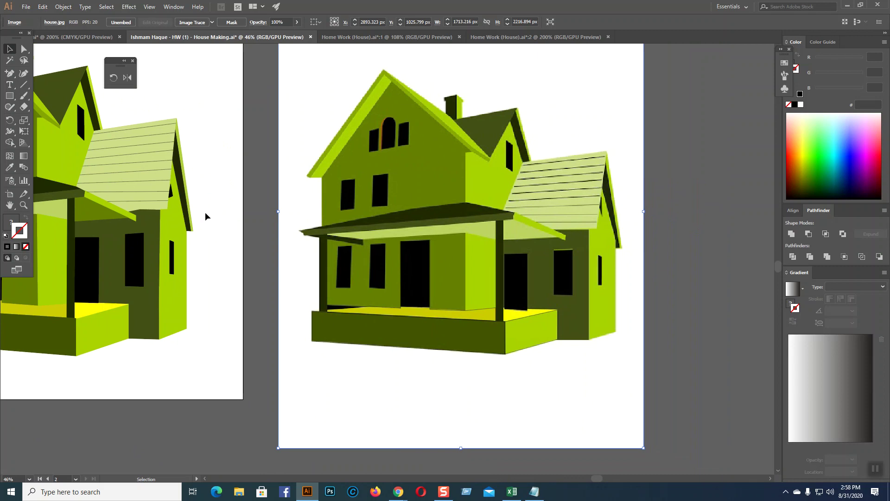
- Switch to Gmail in Chrome, open the second e-mail in the inbox and download its attachment hous fainal.ai
left_click(398, 491)
left_click(122, 8)
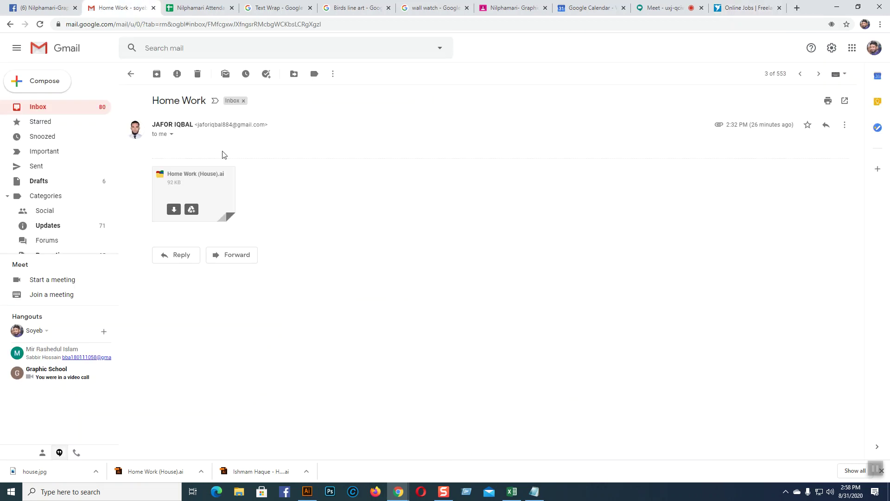
left_click(10, 24)
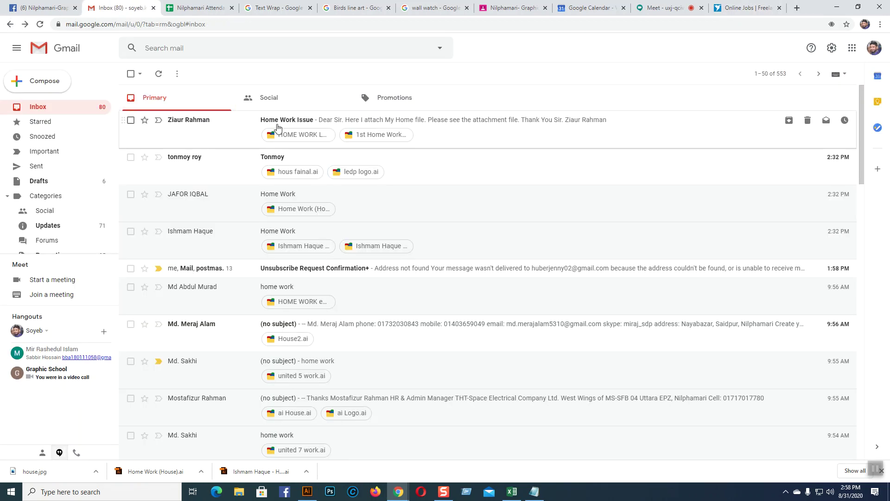
left_click(284, 159)
mouse_move(176, 218)
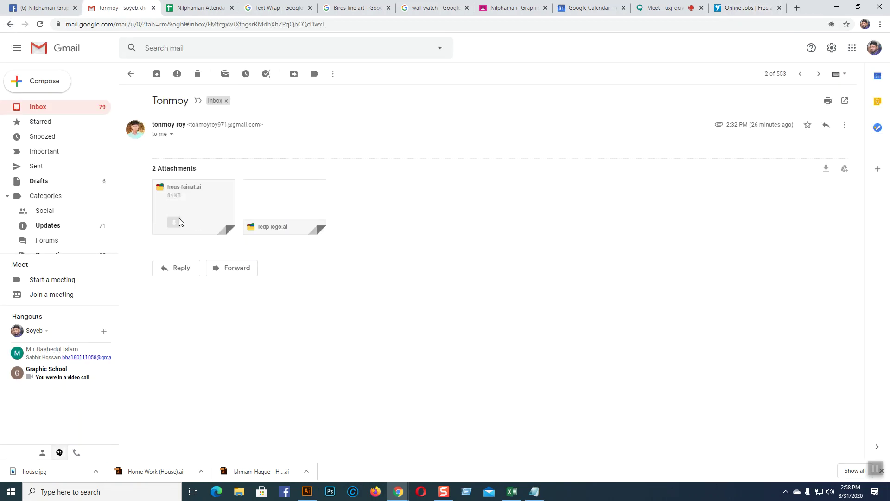
left_click(174, 223)
- Switch back to Illustrator, open hous fainal from the Downloads folder and fit its artboard in the window
key("alt+Tab")
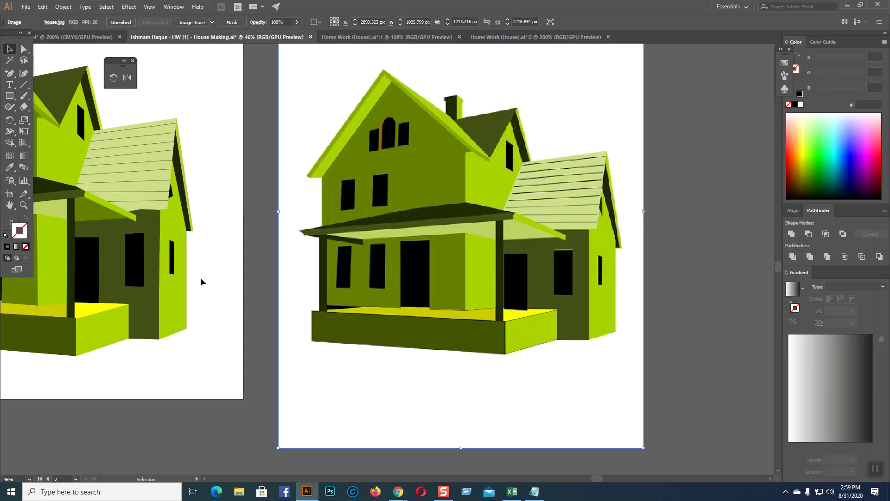
left_click(26, 7)
left_click(37, 37)
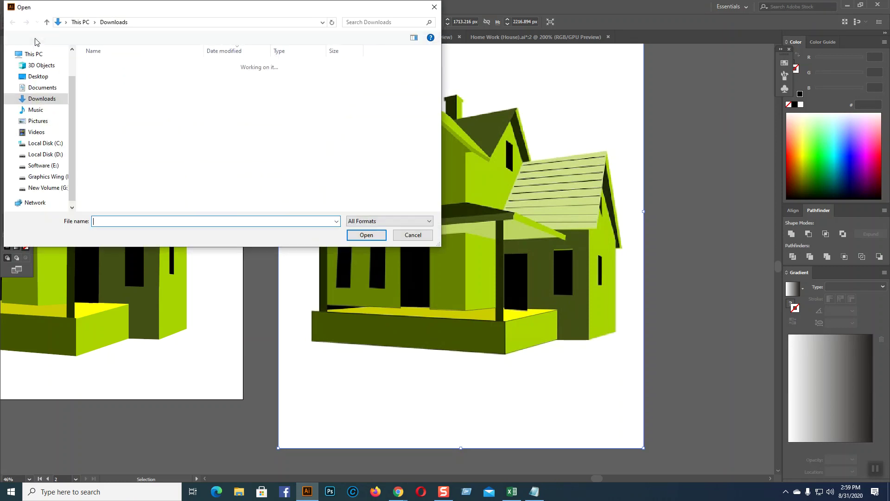
left_click(106, 77)
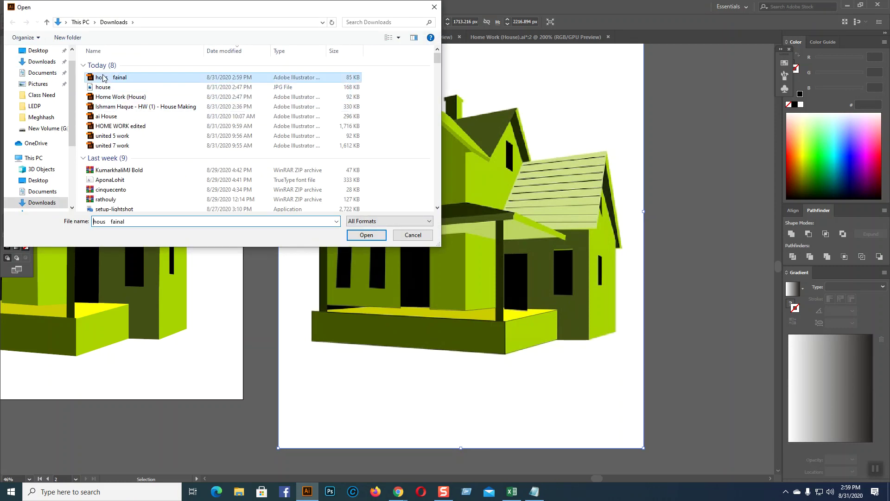
left_click(366, 235)
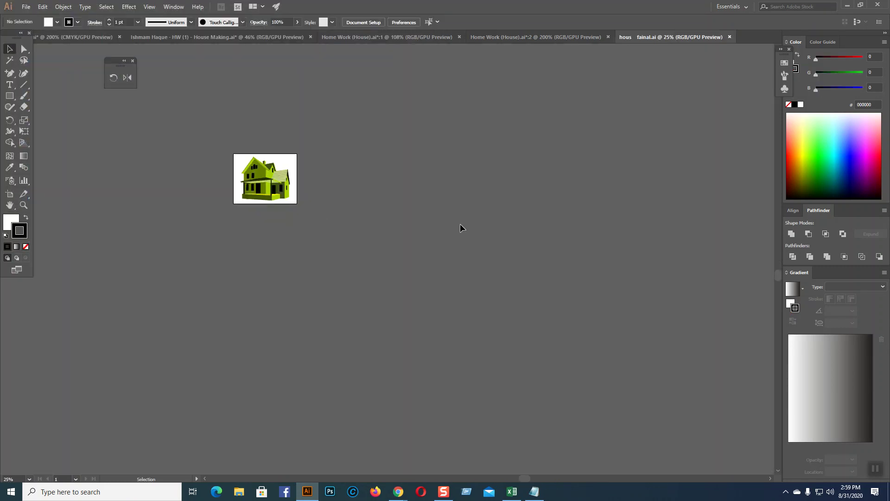
key("ctrl+0")
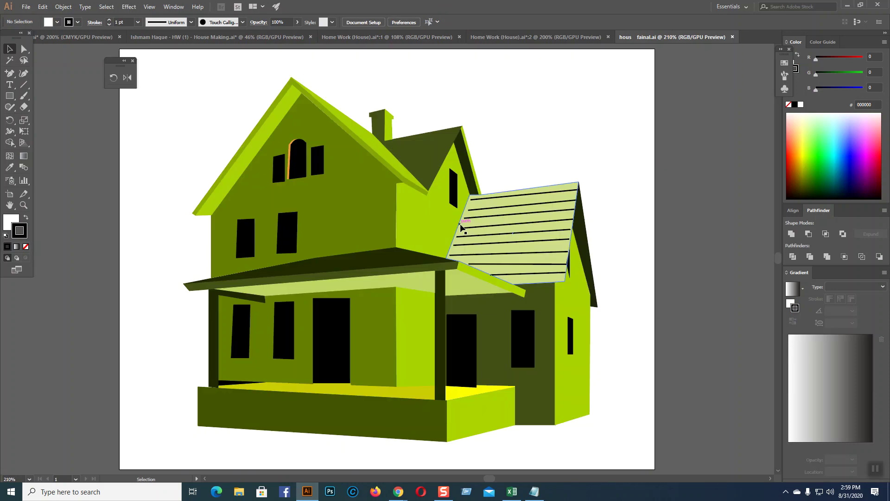
- Examine the joins between the yellow porch floor, the porch base, the post and the doorway for gaps
key("a")
key("v")
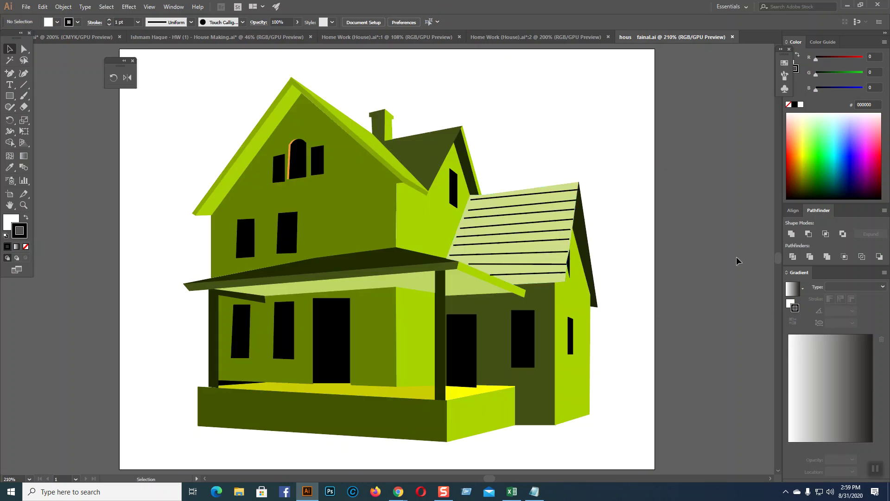
left_click(24, 205)
left_click_drag(203, 372, 421, 464)
scroll(407, 284, "down", 5)
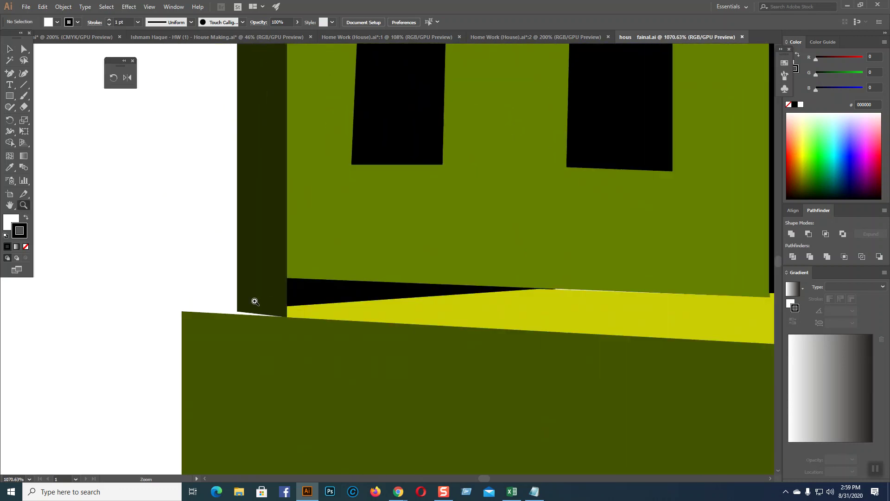
left_click(580, 287)
left_click_drag(661, 342, 85, 242)
left_click_drag(497, 292, 349, 175)
left_click(331, 168)
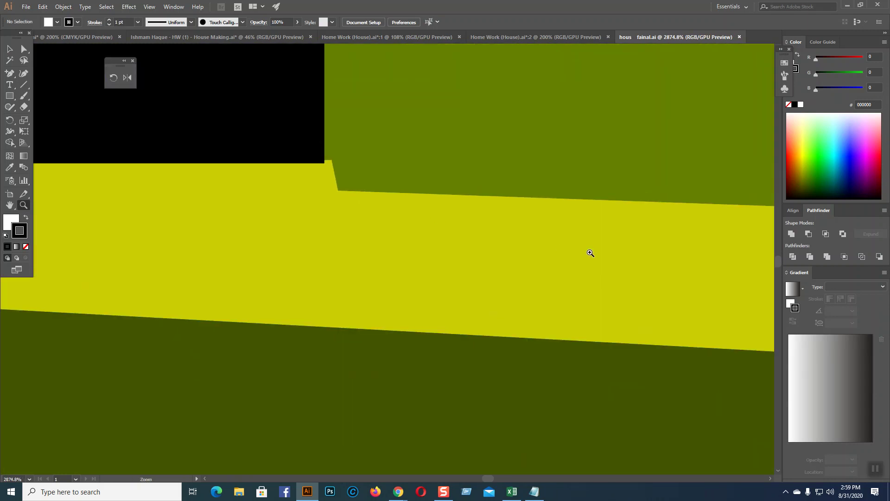
left_click(539, 215, "alt")
- Examine the edges of the porch roof where it meets the front wall, the post and the ceiling
scroll(539, 215, "down", 6)
scroll(586, 241, "up", 3)
scroll(363, 153, "up", 3)
scroll(427, 244, "up", 3)
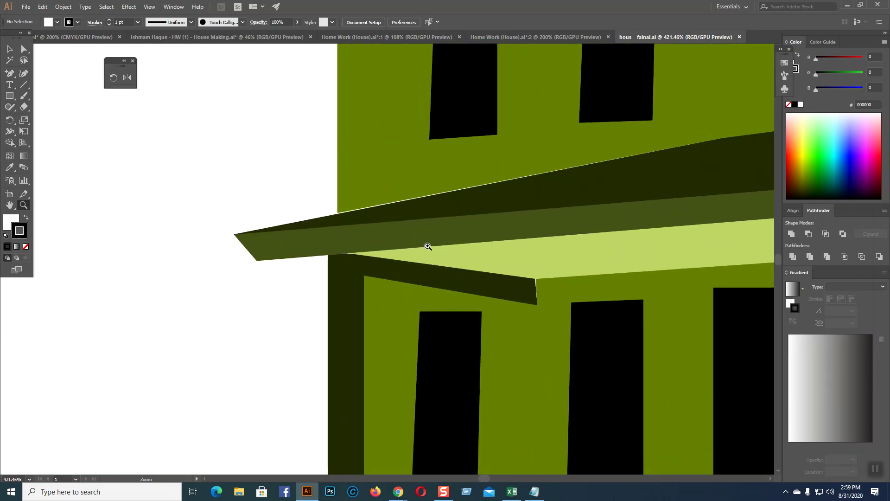
scroll(397, 318, "down", 2)
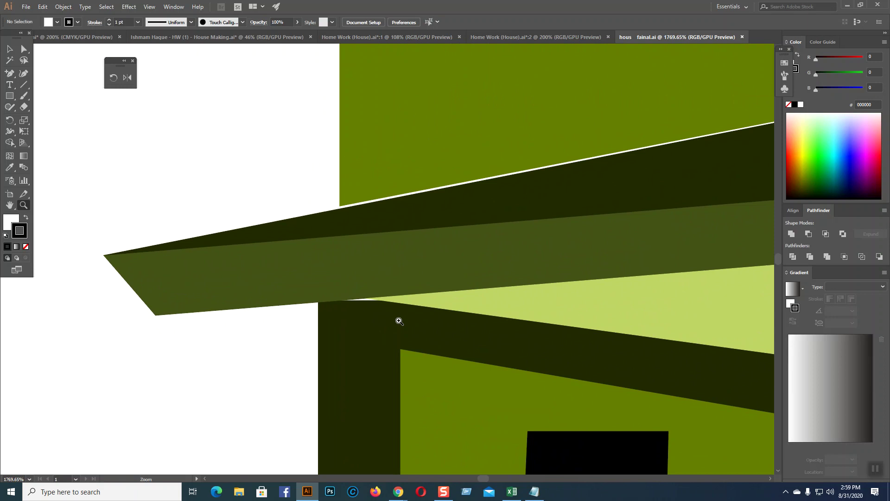
scroll(342, 243, "up", 3)
scroll(524, 309, "down", 6)
left_click_drag(705, 354, 370, 291)
- Examine the edges of the light green side wall against the front wall and the shingled roof
scroll(428, 163, "up", 5)
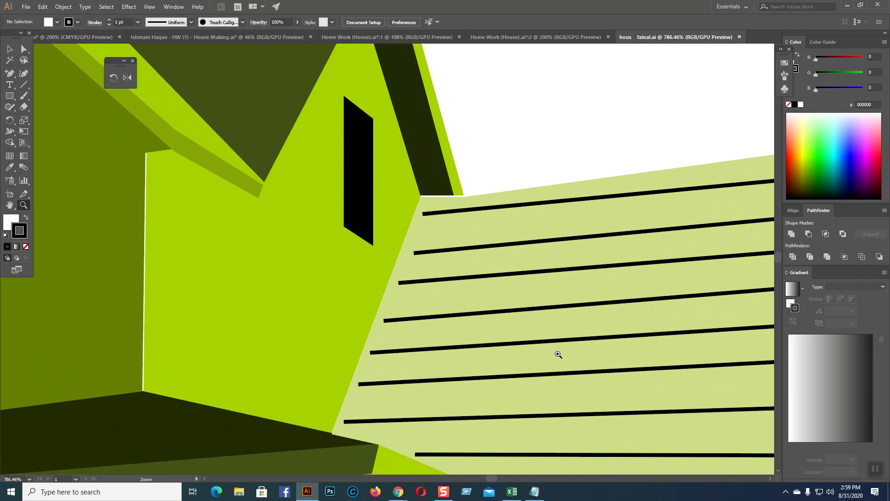
scroll(274, 302, "down", 3)
scroll(496, 367, "down", 1)
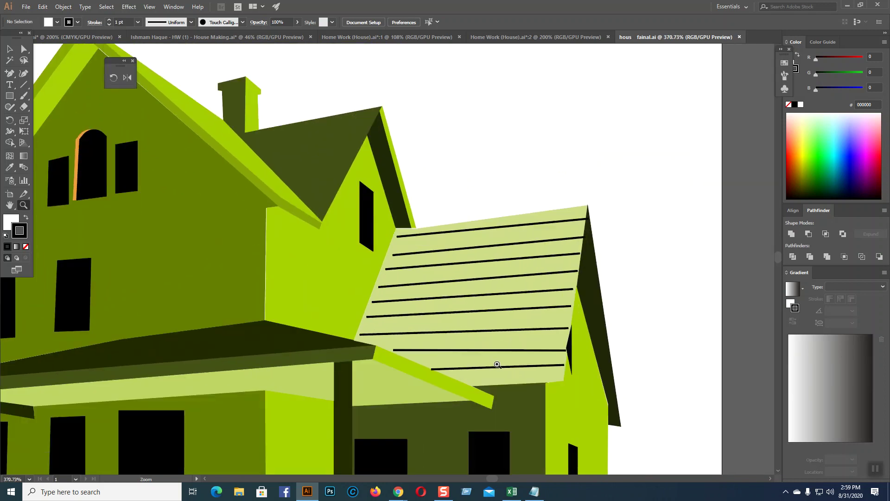
scroll(445, 343, "down", 2)
scroll(396, 314, "down", 2)
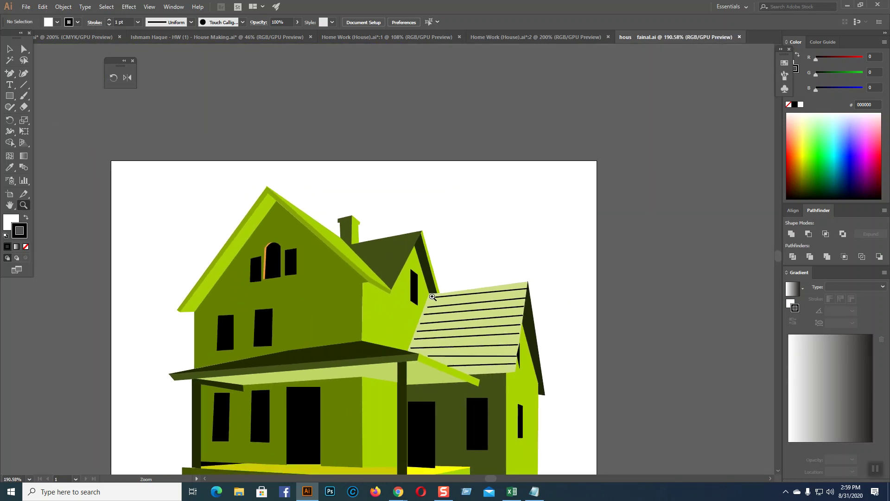
scroll(437, 295, "down", 3)
scroll(437, 295, "up", 2)
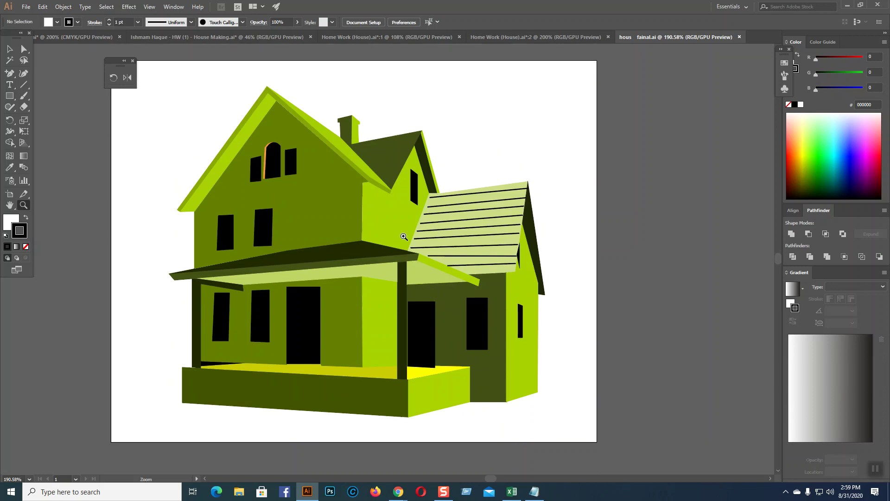
left_click_drag(367, 249, 619, 373)
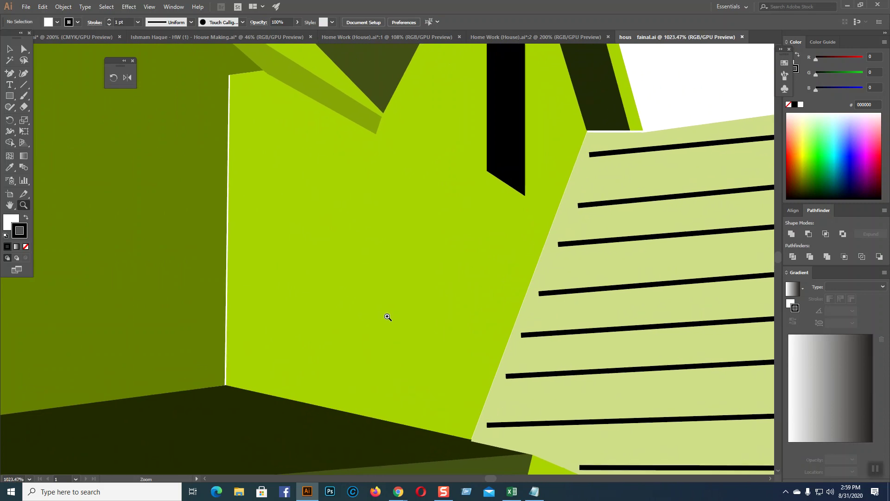
left_click_drag(354, 322, 628, 418)
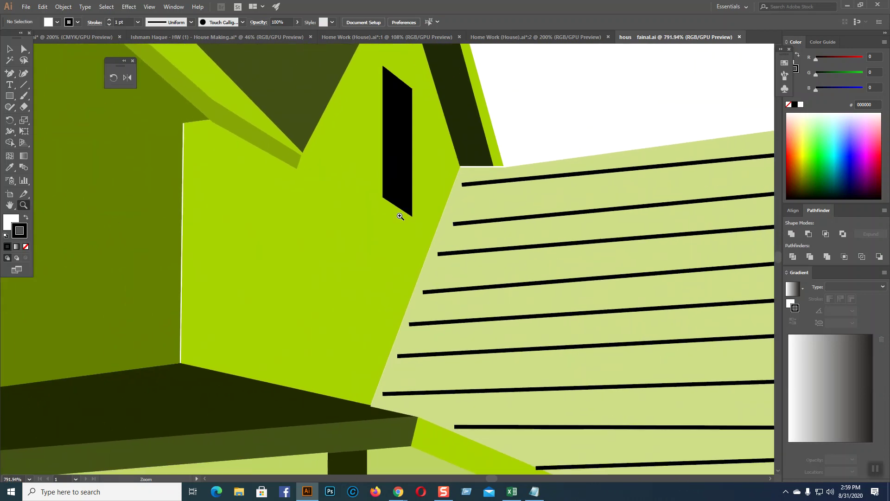
- In outline view, move the light green side wall's corner anchors beside the front wall toward the front wall's vertical edge
left_click(9, 49)
key("ctrl+y")
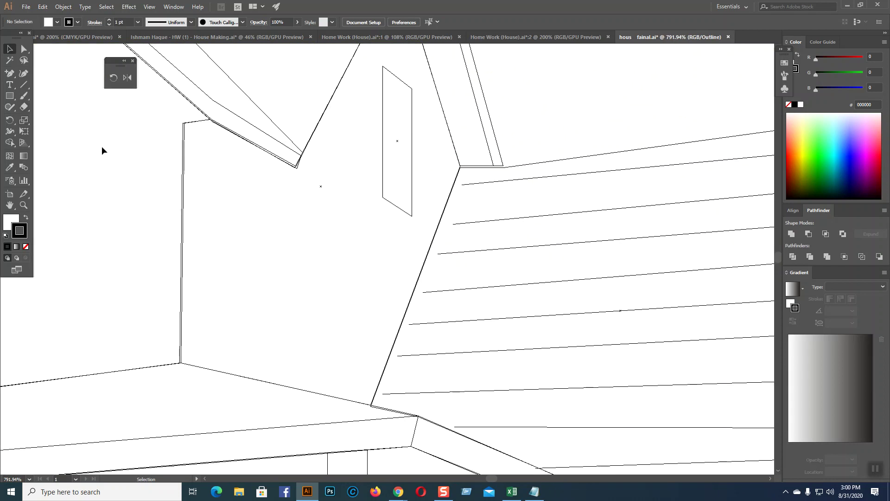
left_click(23, 48)
left_click(184, 124)
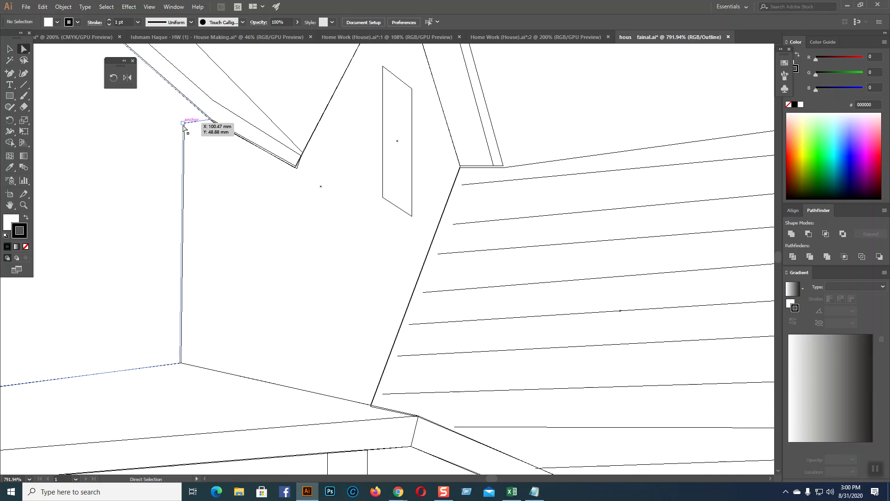
mouse_move(185, 125)
left_mouse_down()
mouse_move(205, 135)
mouse_move(184, 124)
left_mouse_up()
left_click(192, 242)
mouse_move(182, 365)
left_mouse_down()
mouse_move(167, 363)
mouse_move(218, 364)
mouse_move(178, 365)
left_mouse_up()
left_click(176, 371)
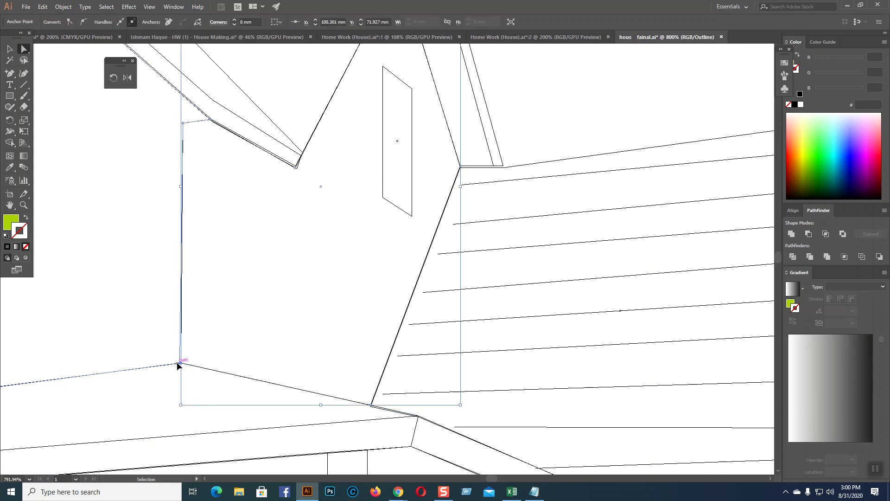
- Move the front wall's lower corner anchor above the porch roof onto the side wall's corner anchor
key("ctrl+plus")
key("ctrl+plus")
key("ctrl+plus")
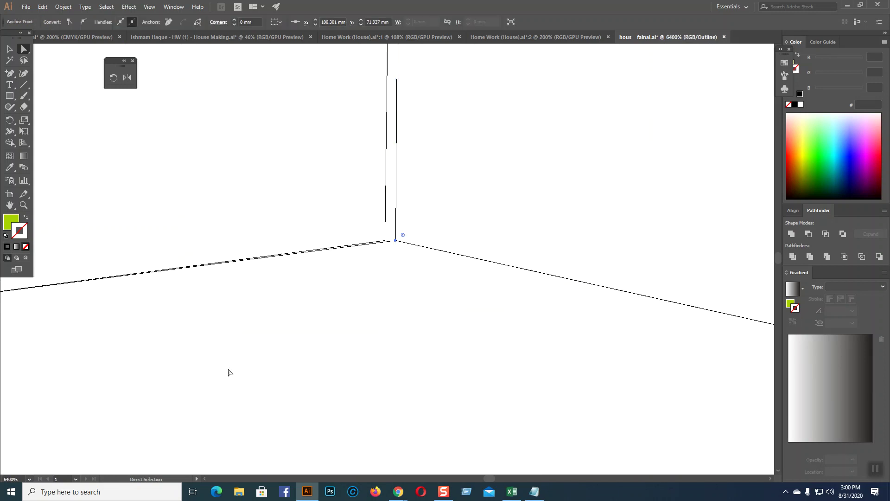
left_click(415, 287)
left_click_drag(387, 242, 397, 242)
left_click(401, 332)
- Examine the adjusted wall corner and the whole house outline at different magnifications
key("ctrl+minus")
key("ctrl+minus")
key("ctrl+minus")
key("ctrl+minus")
key("ctrl+minus")
key("ctrl+minus")
key("ctrl+minus")
key("ctrl+minus")
key("ctrl+minus")
key("ctrl+minus")
key("ctrl+minus")
key("ctrl+plus")
key("ctrl+plus")
key("ctrl+plus")
key("ctrl+plus")
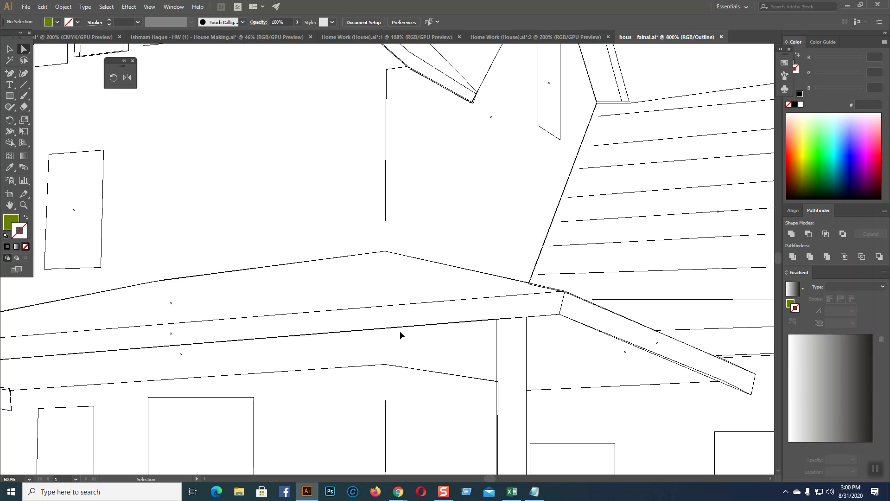
key("ctrl+plus")
key("ctrl+plus")
key("ctrl+minus")
key("ctrl+minus")
key("ctrl+minus")
key("ctrl+minus")
key("ctrl+minus")
key("ctrl+minus")
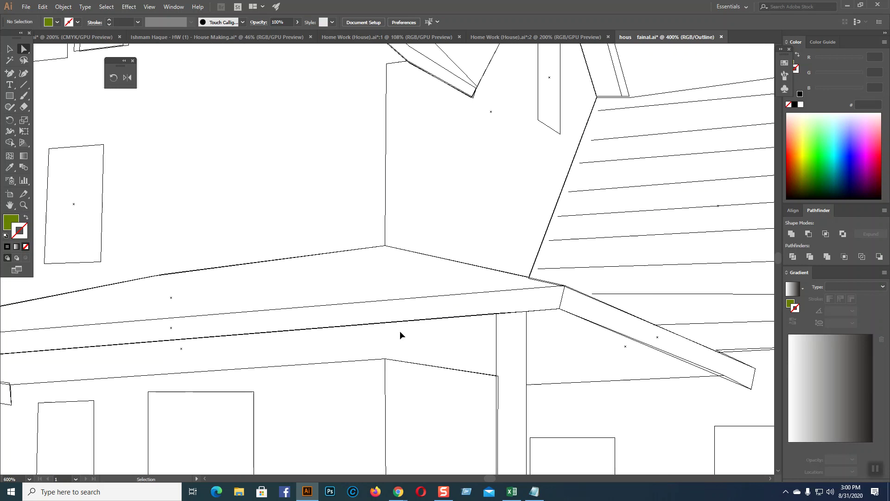
key("ctrl+plus")
key("ctrl+plus")
key("ctrl+plus")
key("ctrl+plus")
key("ctrl+plus")
key("ctrl+minus")
key("ctrl+minus")
key("ctrl+minus")
key("ctrl+minus")
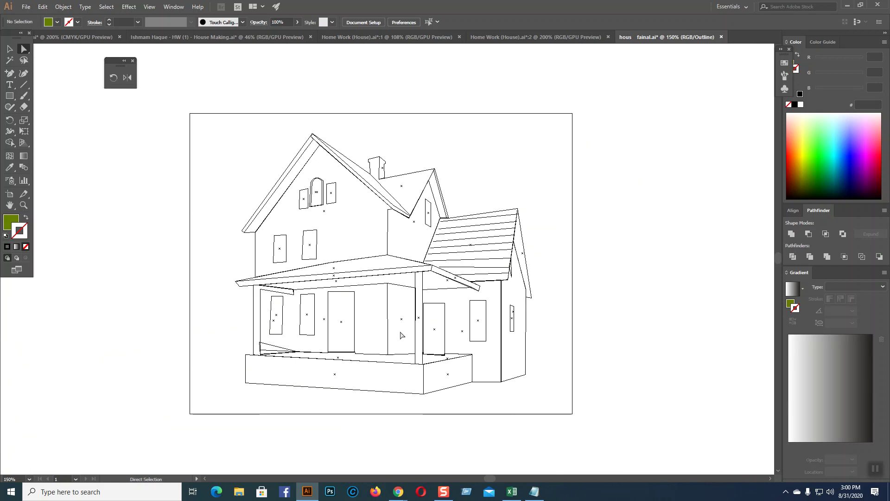
- Return to preview display and select all the shapes of the house
key("ctrl")
key("ctrl+y")
key("v")
left_click_drag(244, 116, 629, 441)
left_click(636, 409)
left_click_drag(259, 117, 591, 393)
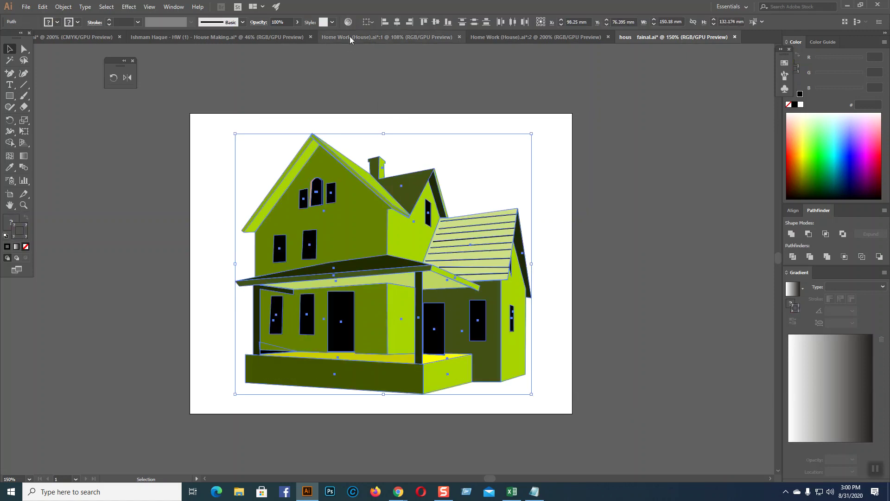
- Look back through the other open homework documents and examine the outlined Bengali lettering artwork
left_click(508, 38)
left_click(394, 38)
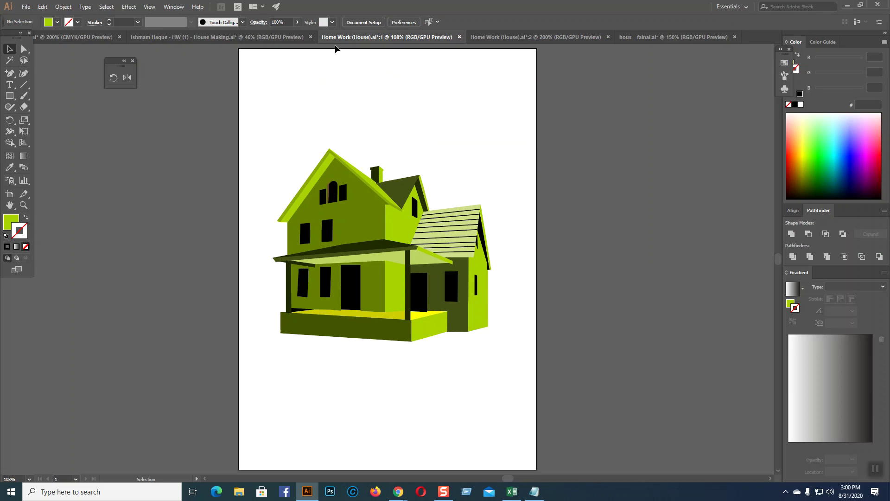
left_click(238, 38)
left_click(89, 38)
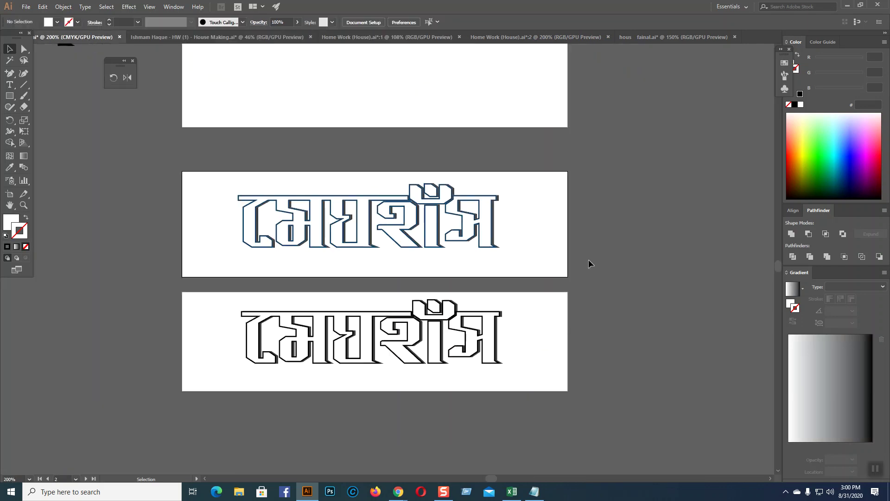
scroll(588, 262, "up", 5)
scroll(588, 260, "down", 5)
left_click(421, 236)
left_click(664, 276)
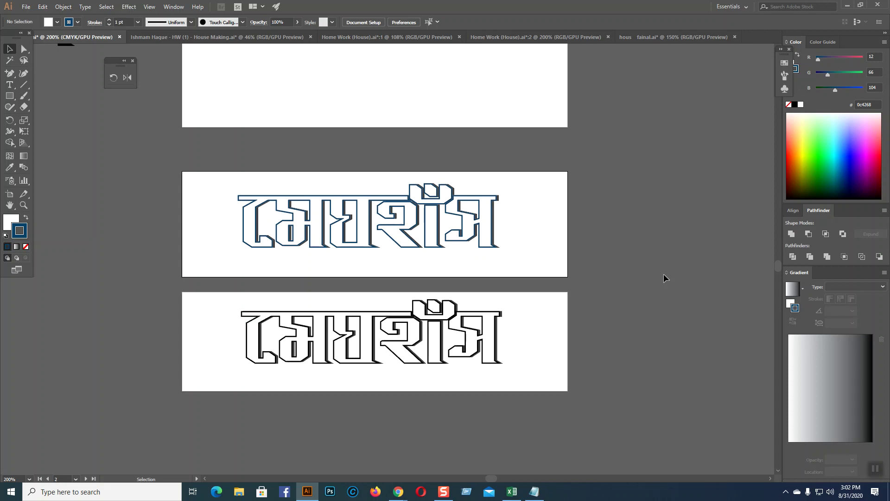
- Switch to Chrome, browse the Redesign contests on Freelancer and open the LOGO REDESIGN/UPGRADE contest
mouse_move(398, 491)
left_click(344, 450)
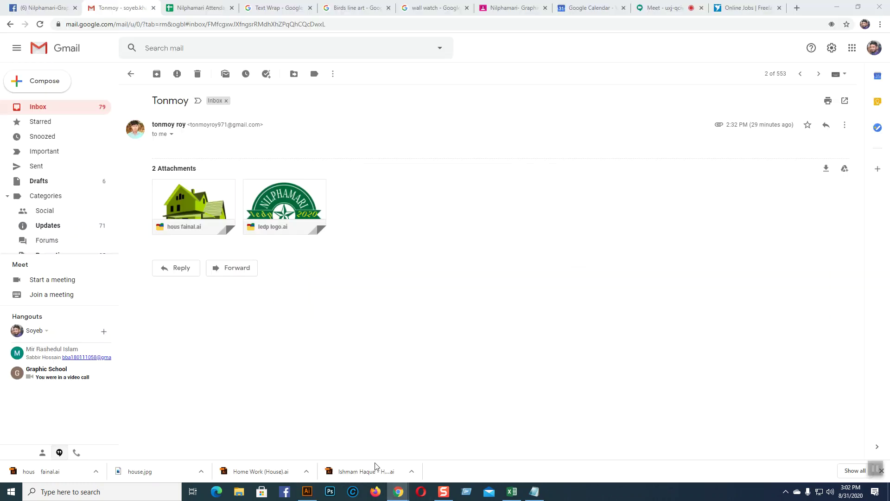
left_click(747, 8)
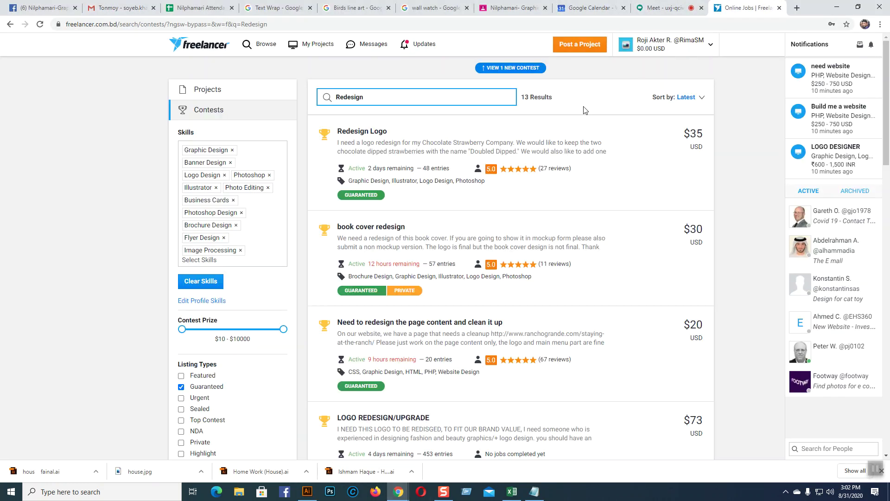
left_click(736, 159)
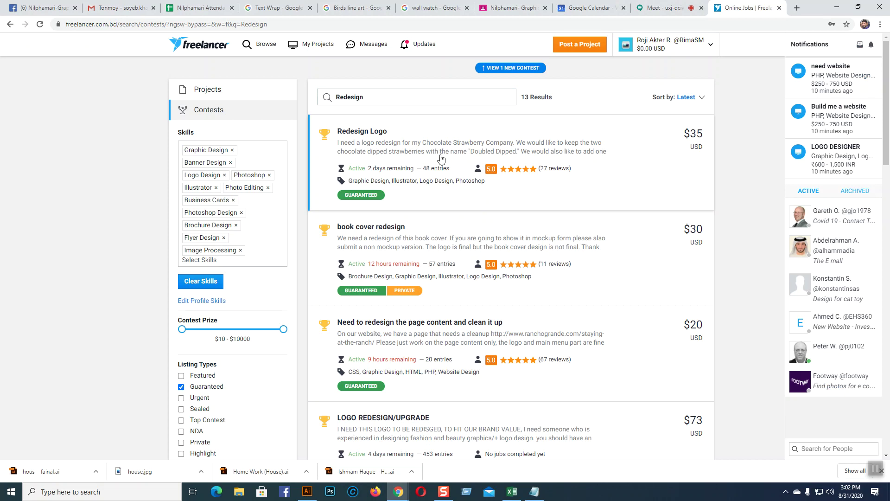
scroll(614, 250, "down", 7)
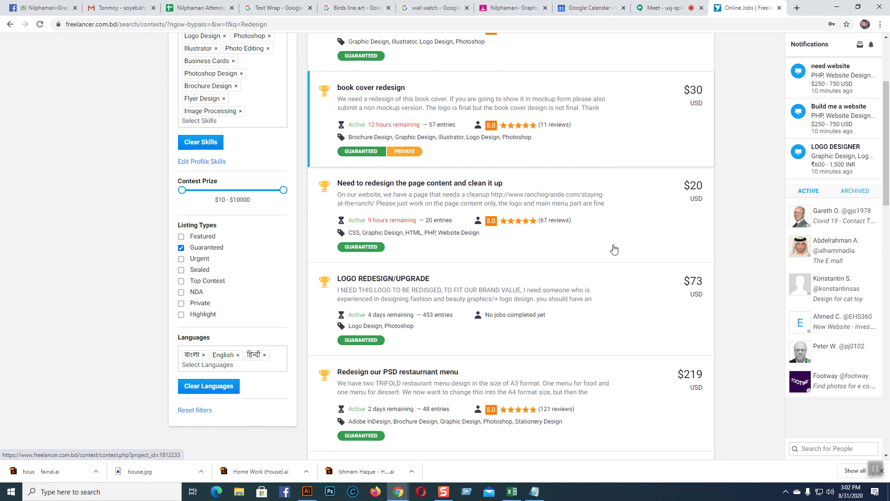
scroll(614, 249, "down", 1)
scroll(449, 151, "up", 1)
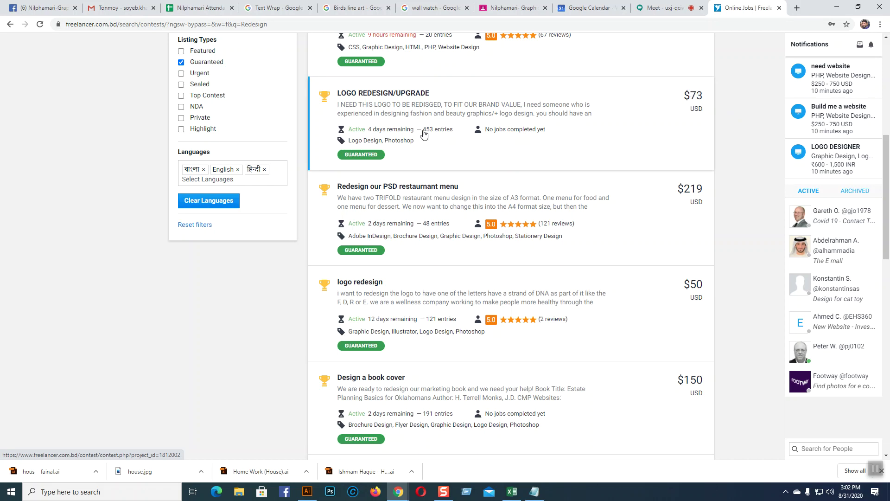
left_click(384, 97)
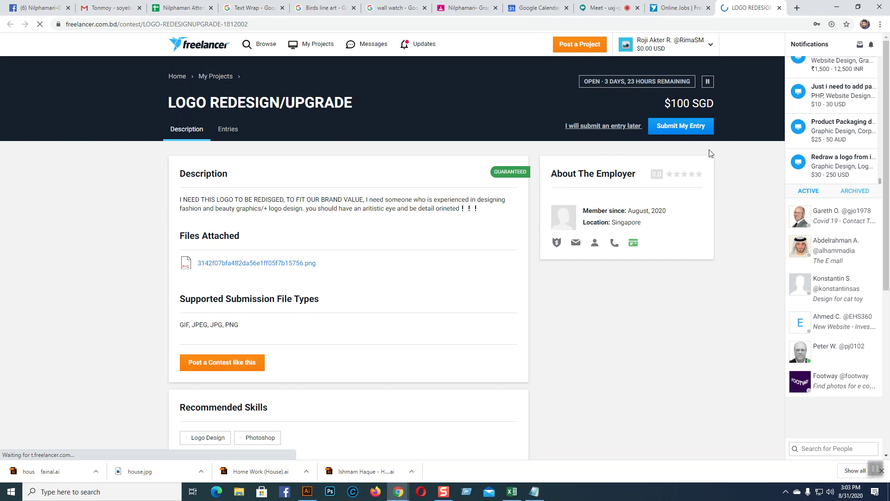
- Browse the logo entries submitted to the LOGO REDESIGN/UPGRADE contest
left_click(230, 129)
scroll(571, 258, "down", 3)
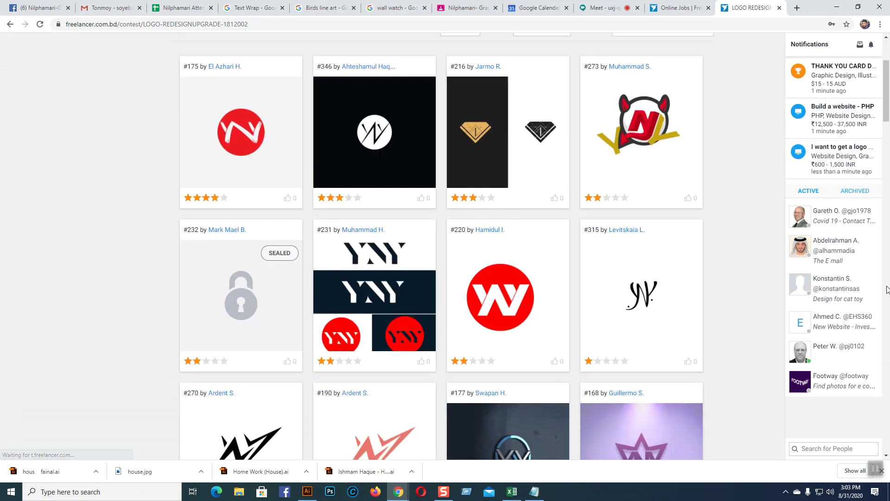
scroll(708, 357, "down", 5)
scroll(534, 388, "down", 3)
scroll(534, 389, "up", 10)
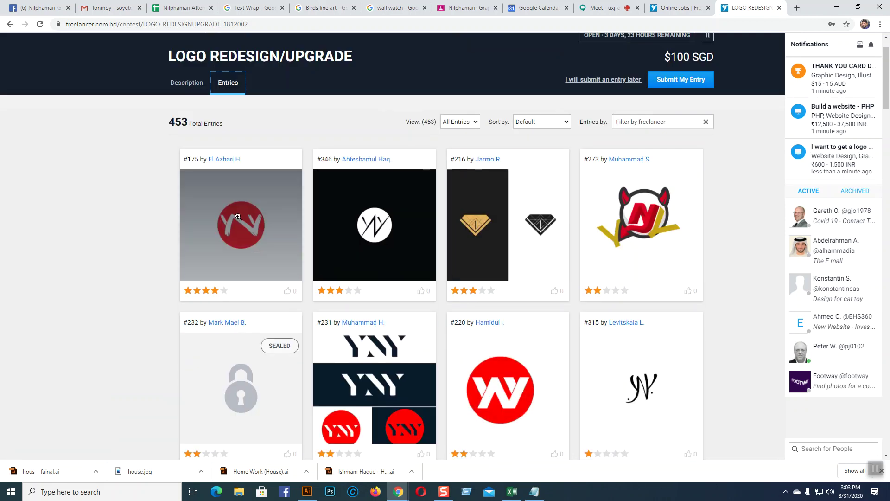
- View the client's original logo PNG attached to the contest description and close the preview
left_click(187, 82)
left_click(247, 216)
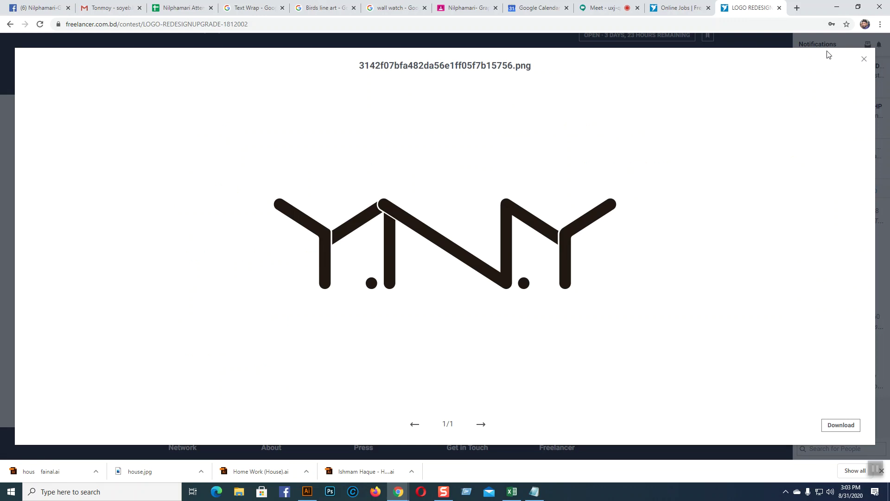
left_click(865, 61)
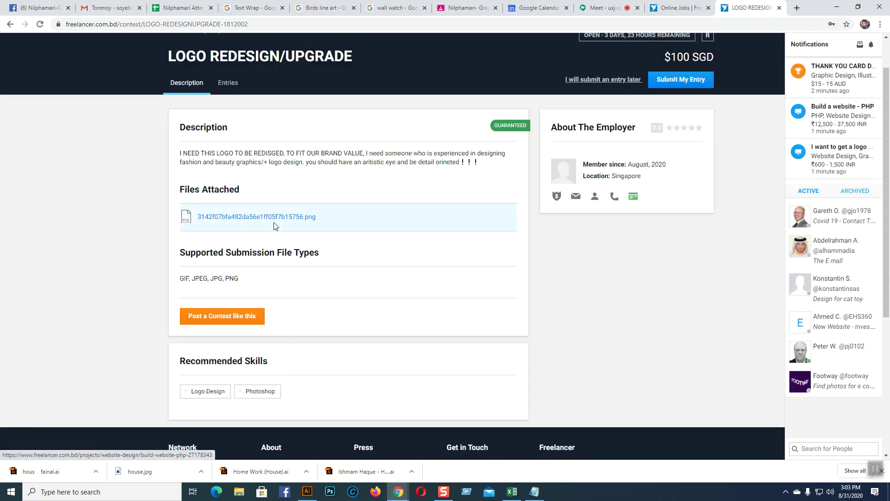
- Look over the submitted logo entries again and return to the contest description
left_click(229, 86)
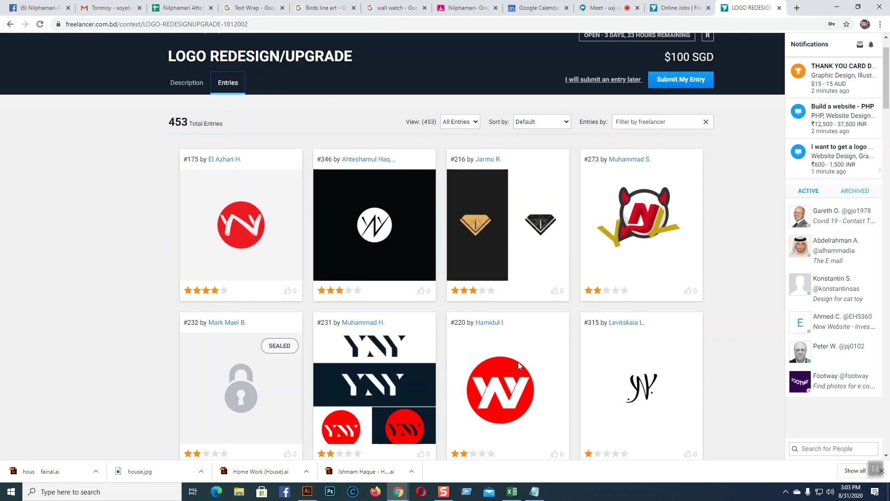
scroll(726, 366, "up", 1)
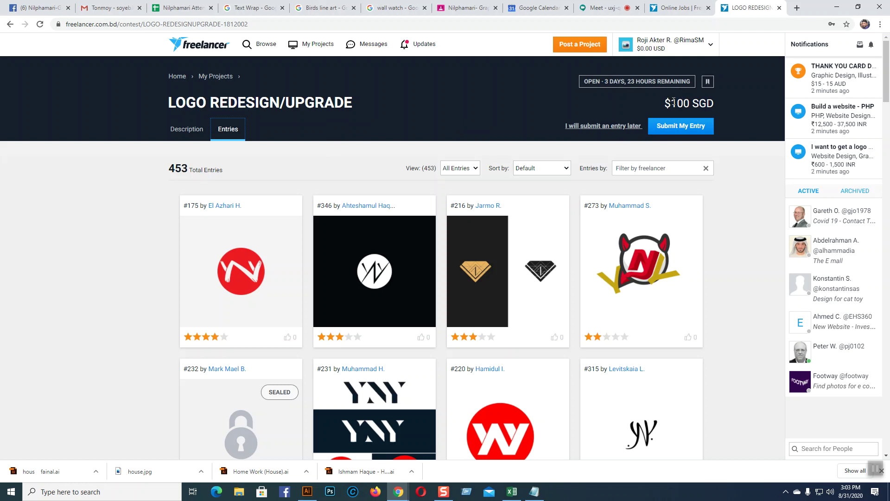
left_click(202, 132)
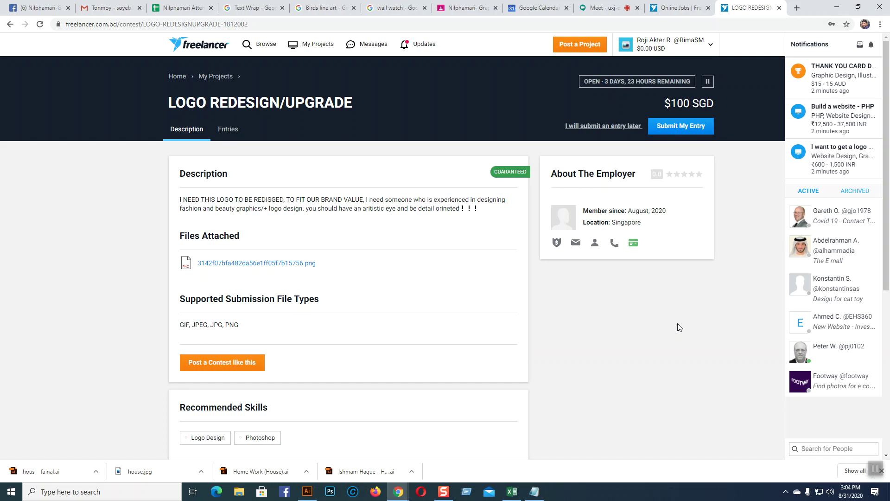
- Check the list of participants in the Google Meet session
left_click(601, 8)
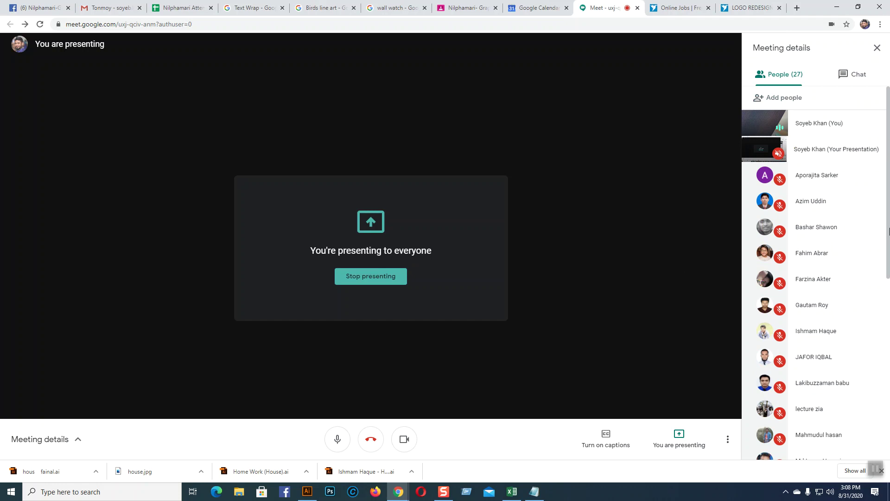
scroll(855, 274, "down", 5)
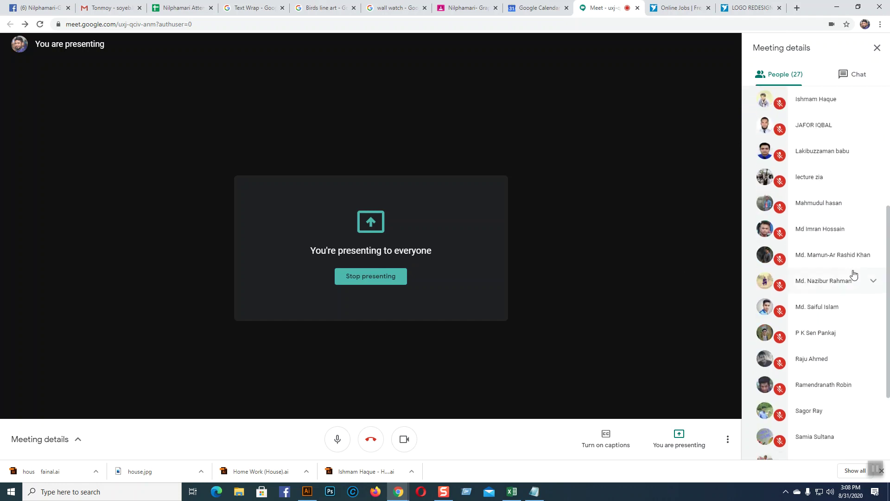
scroll(855, 275, "down", 3)
scroll(855, 277, "up", 8)
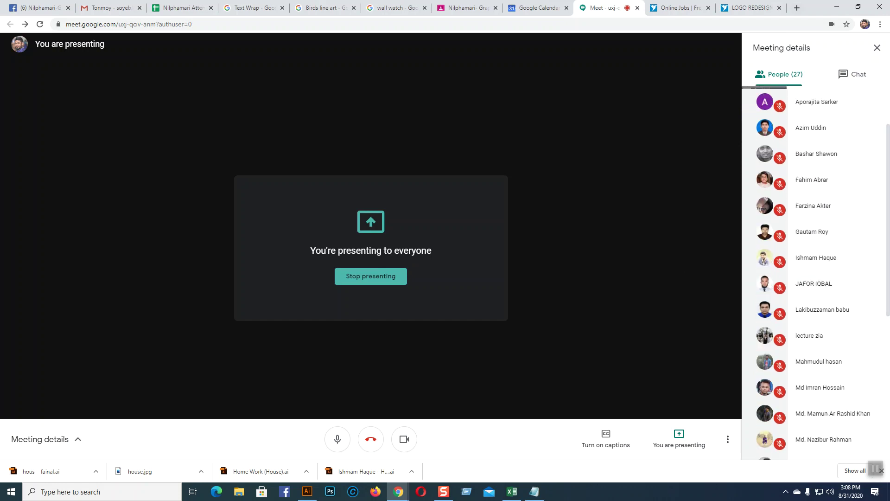
- Return to the logo contest's entries, open the profile of entry #175's designer and view the introduction and portfolio items
left_click(751, 8)
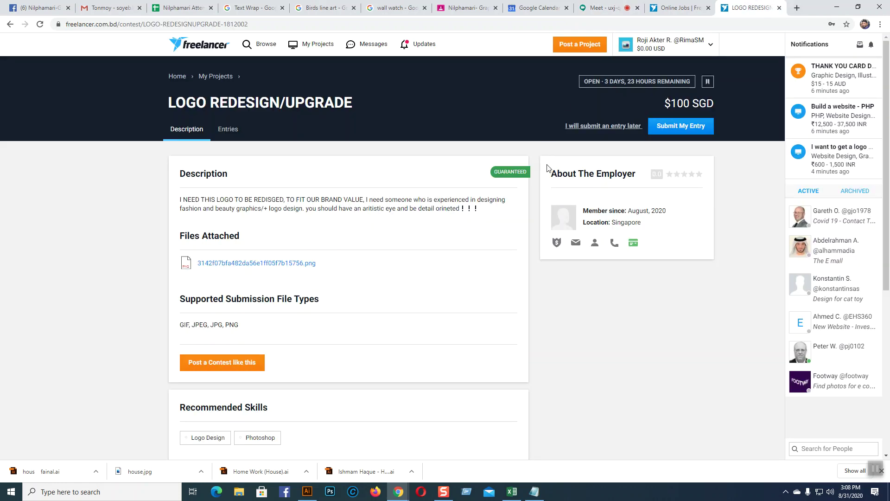
left_click(228, 130)
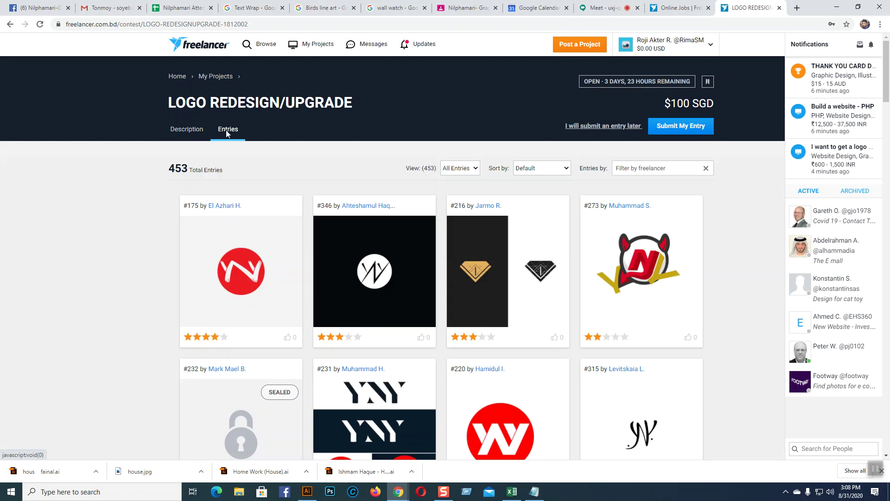
left_click(227, 208)
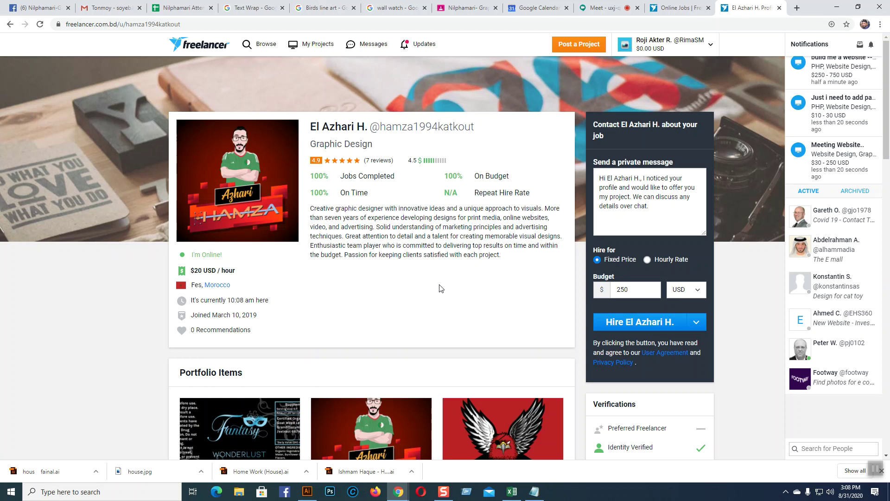
scroll(441, 287, "down", 3)
scroll(439, 288, "up", 3)
scroll(439, 287, "down", 3)
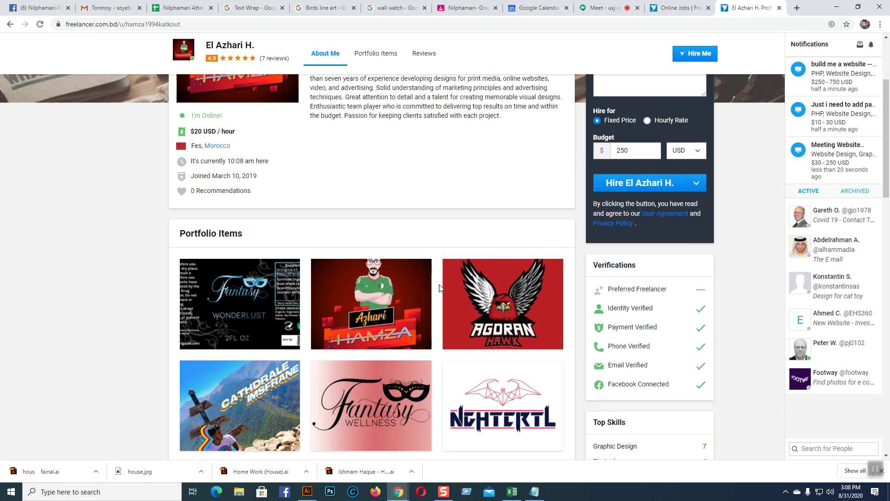
scroll(433, 205, "up", 3)
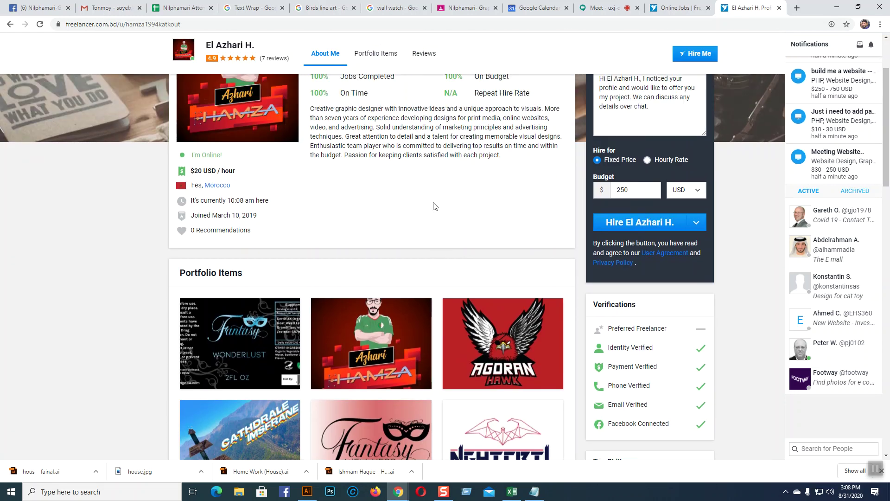
- Read through the client reviews on the designer's profile, including the second page of reviews
scroll(434, 204, "down", 12)
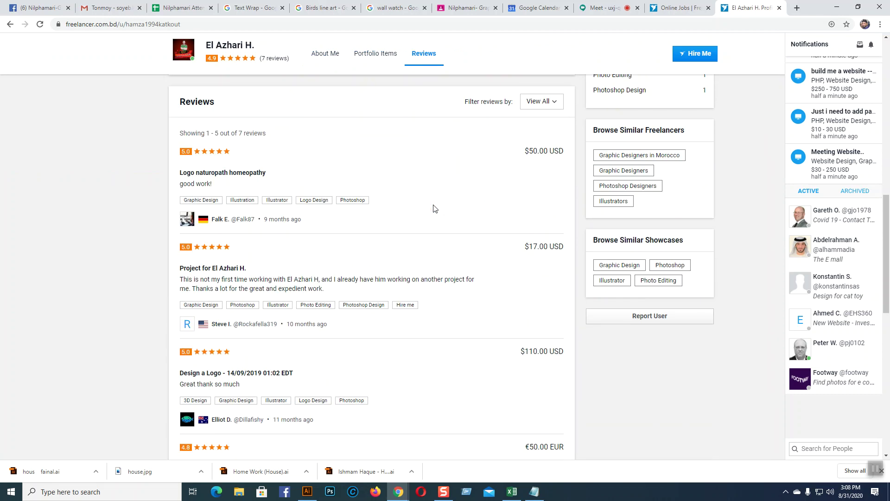
scroll(434, 208, "up", 1)
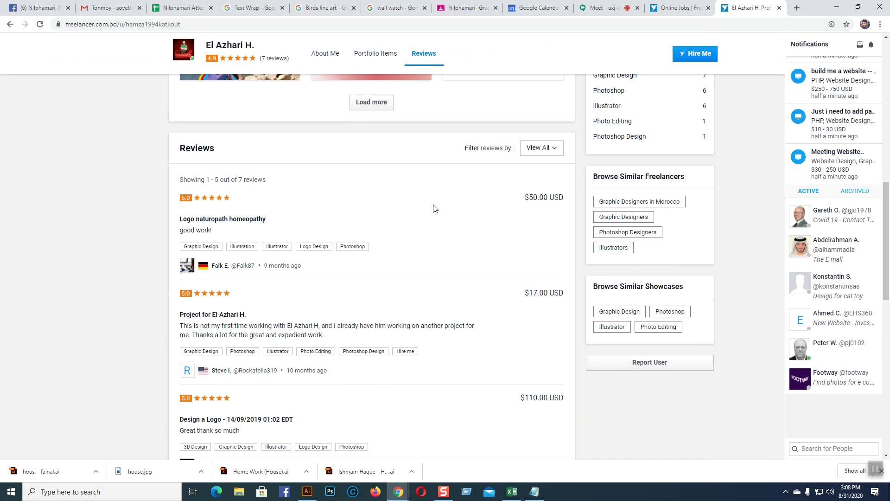
scroll(433, 209, "up", 1)
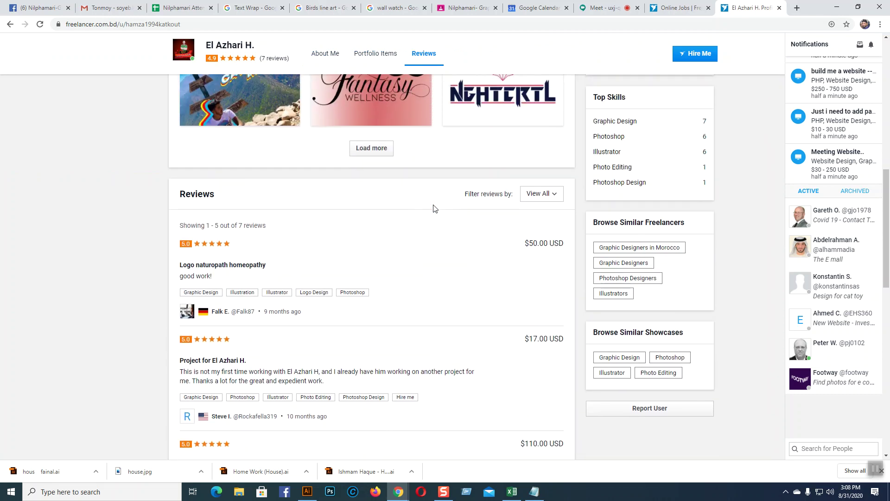
scroll(434, 208, "down", 1)
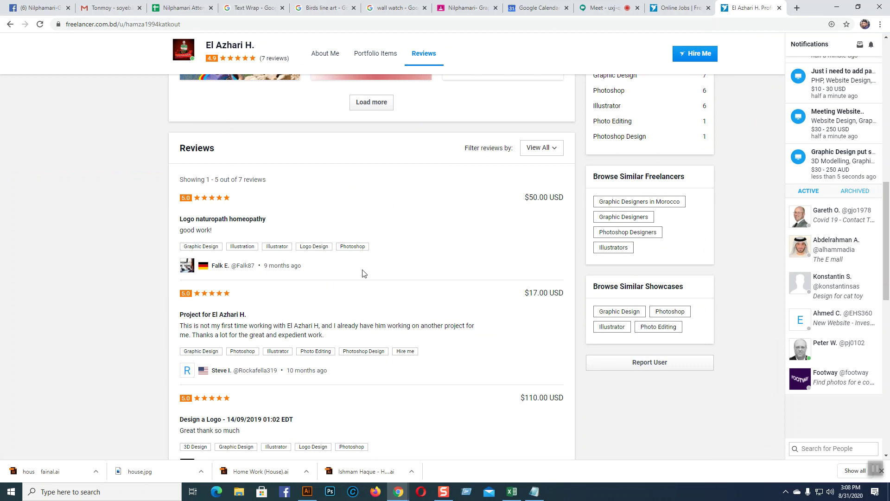
scroll(318, 242, "down", 4)
scroll(324, 208, "down", 2)
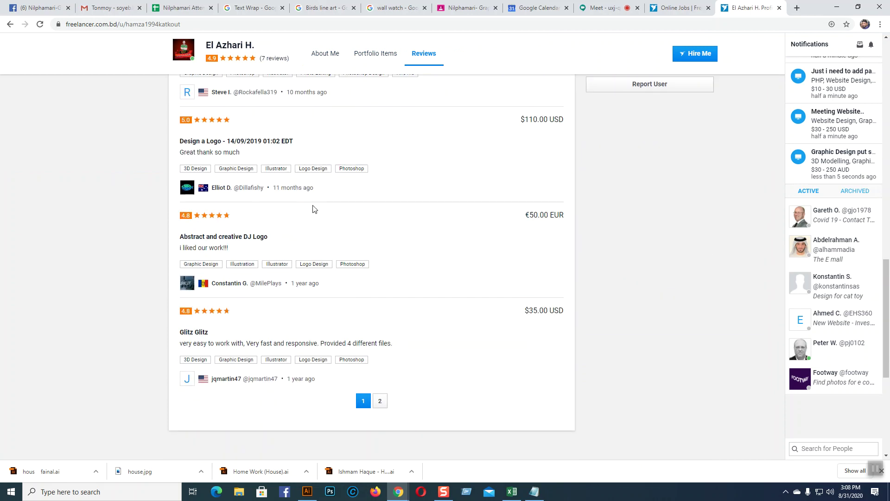
scroll(347, 209, "down", 3)
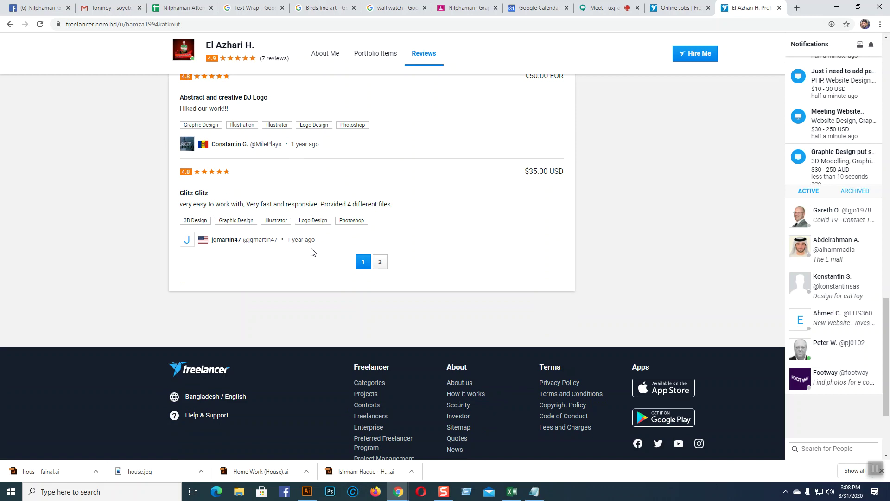
scroll(313, 253, "up", 4)
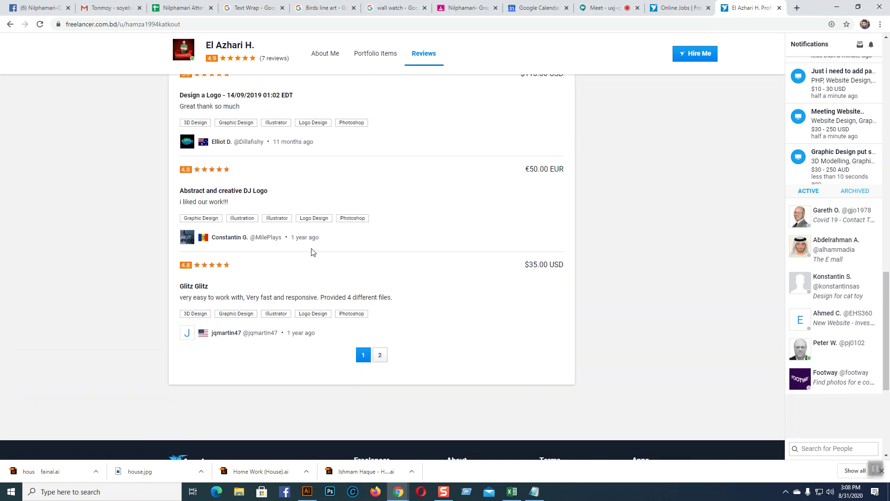
scroll(308, 260, "up", 4)
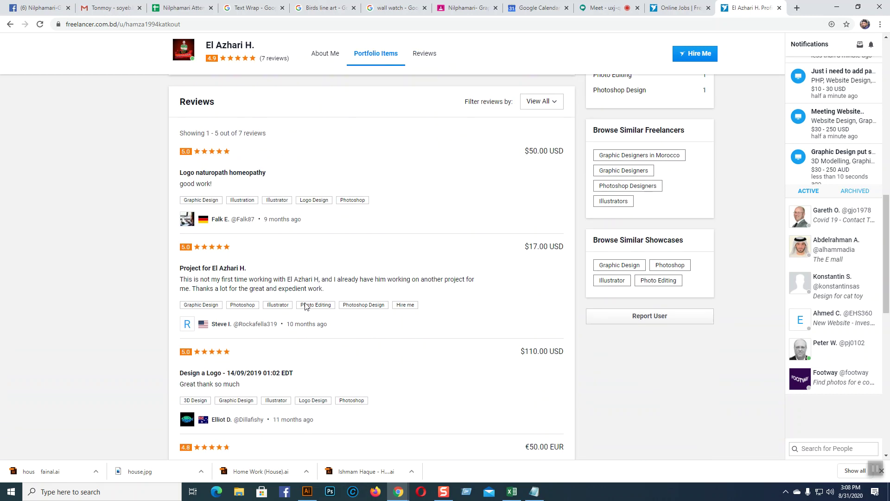
scroll(363, 244, "up", 3)
scroll(364, 244, "down", 1)
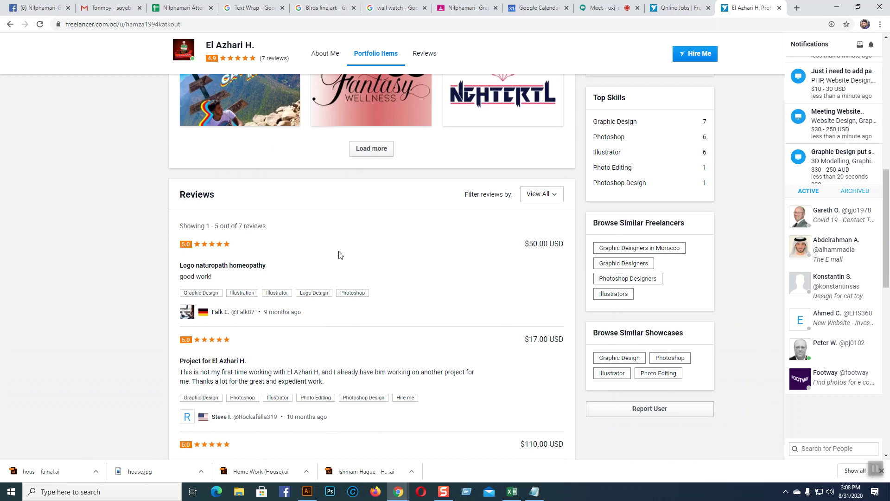
scroll(325, 274, "down", 11)
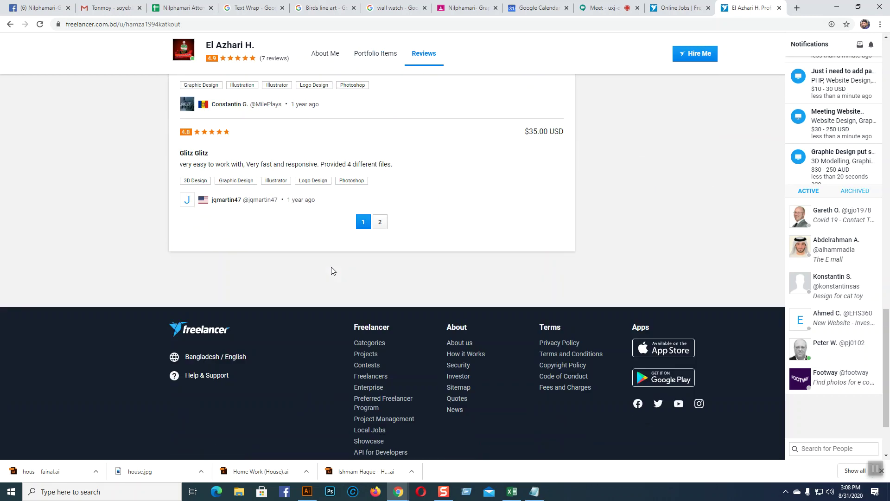
left_click(385, 218)
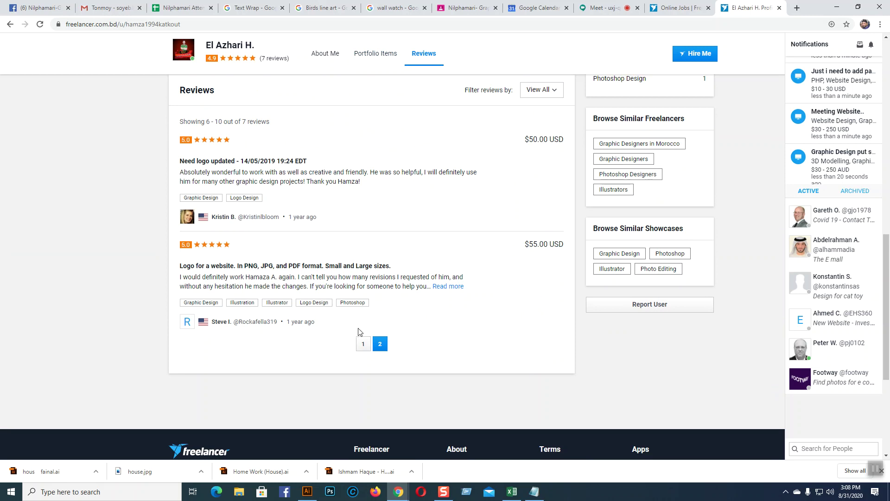
- Return to the first page of the designer's reviews and look over the portfolio, top skills, verifications and profile introduction
left_click(364, 344)
scroll(350, 211, "up", 3)
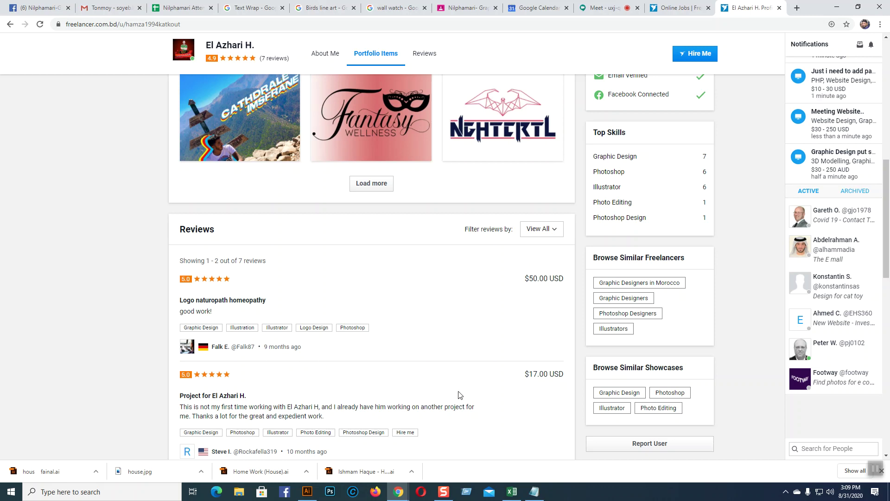
scroll(485, 395, "up", 4)
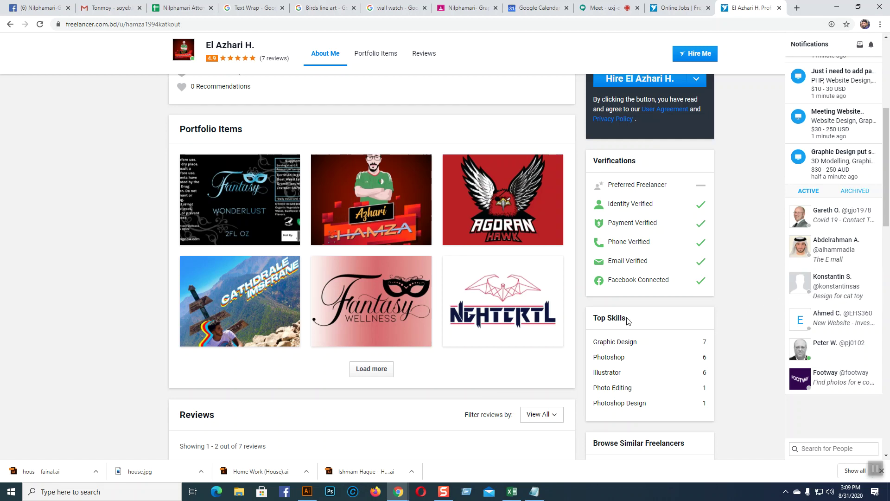
scroll(734, 284, "up", 5)
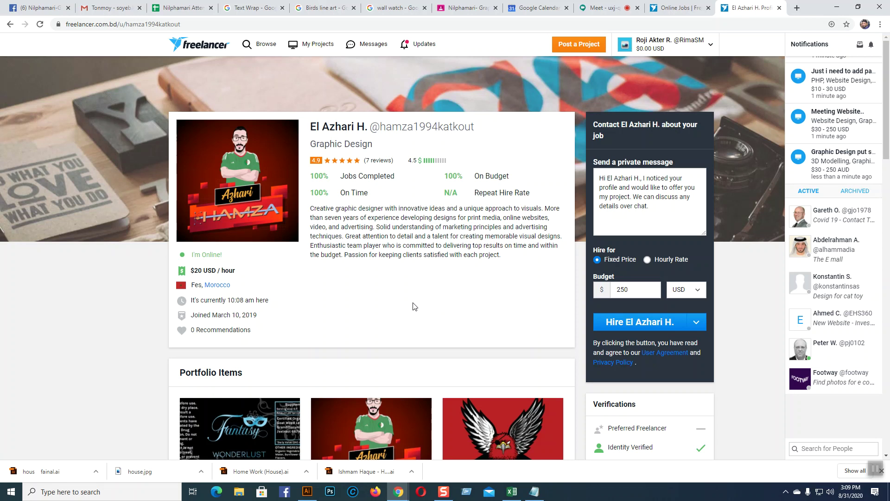
- Return from the designer's profile to the LOGO REDESIGN/UPGRADE contest and view its entries
left_click(678, 8)
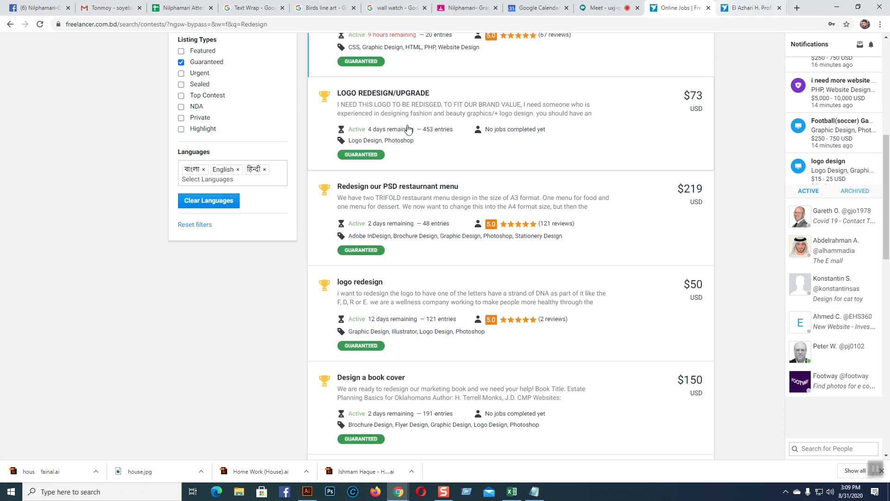
key("ctrl+Tab")
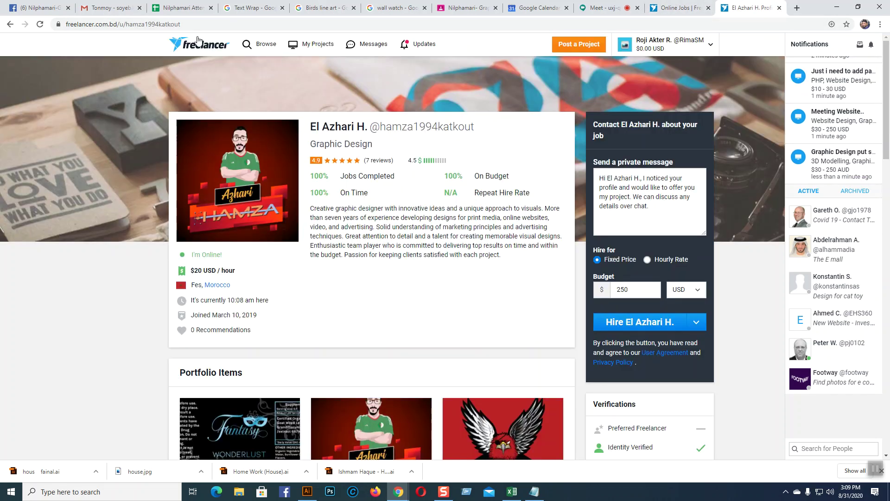
left_click(11, 25)
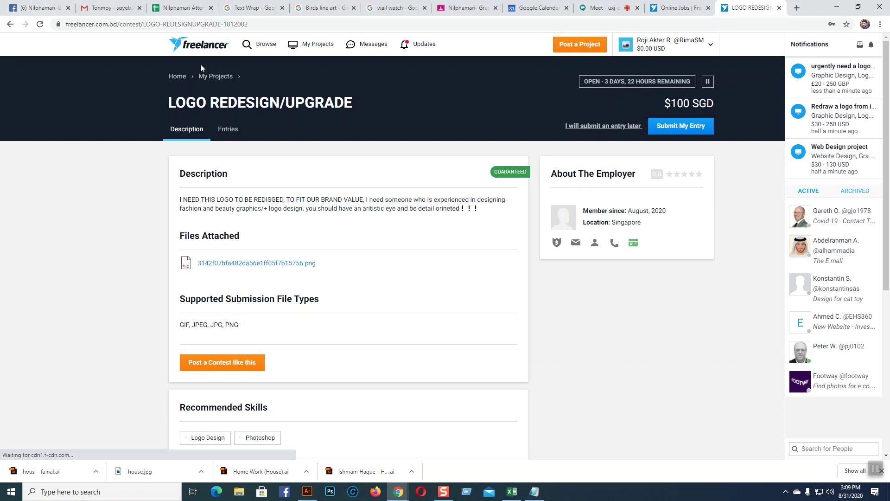
left_click(227, 132)
- Switch to Illustrator and examine the house tracing in "hous fainal.ai" up close around the porch, windows and roof
left_click(307, 491)
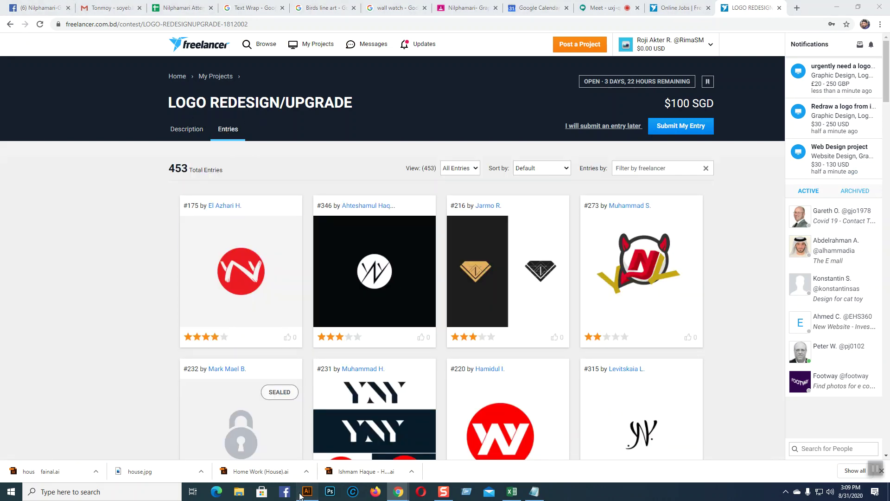
left_click(217, 37)
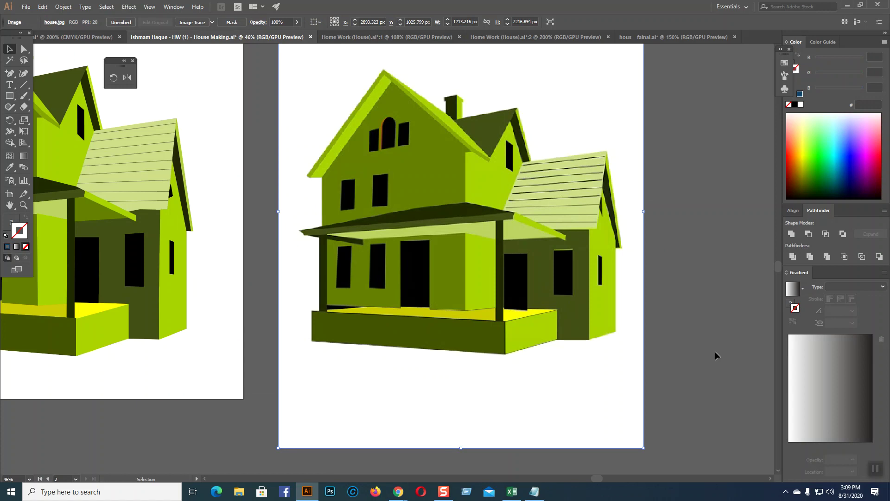
left_click(650, 36)
left_click(661, 249)
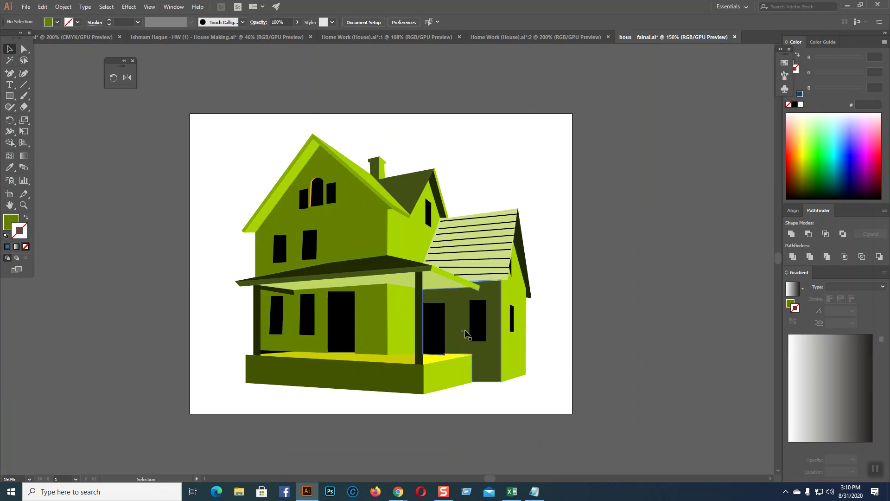
left_click(24, 204)
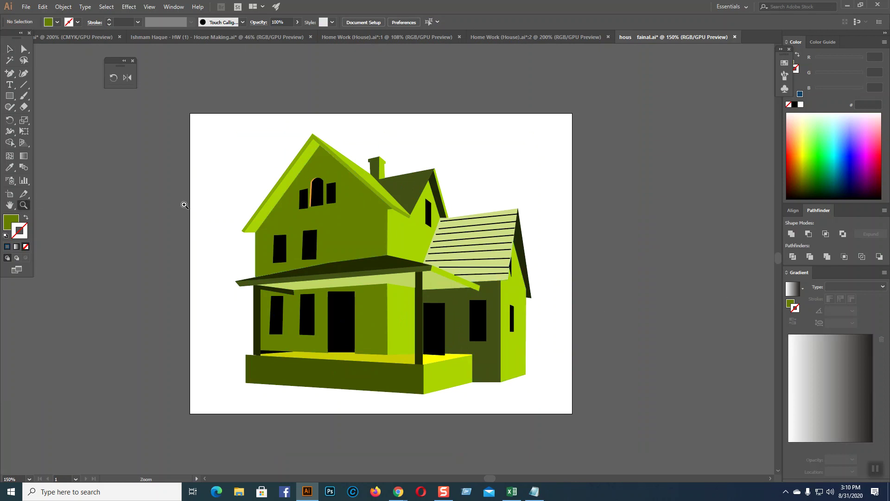
left_click_drag(267, 337, 472, 450)
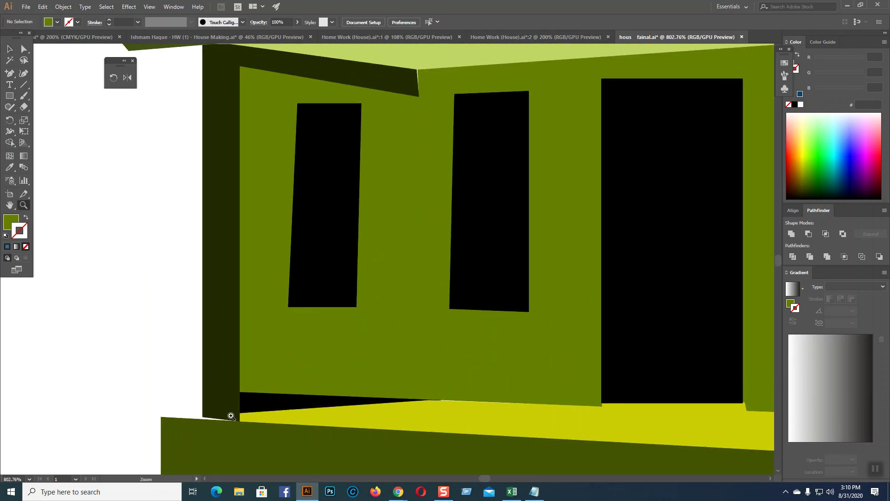
left_click_drag(293, 390, 522, 280)
left_click_drag(441, 149, 471, 189)
left_click_drag(673, 108, 603, 110)
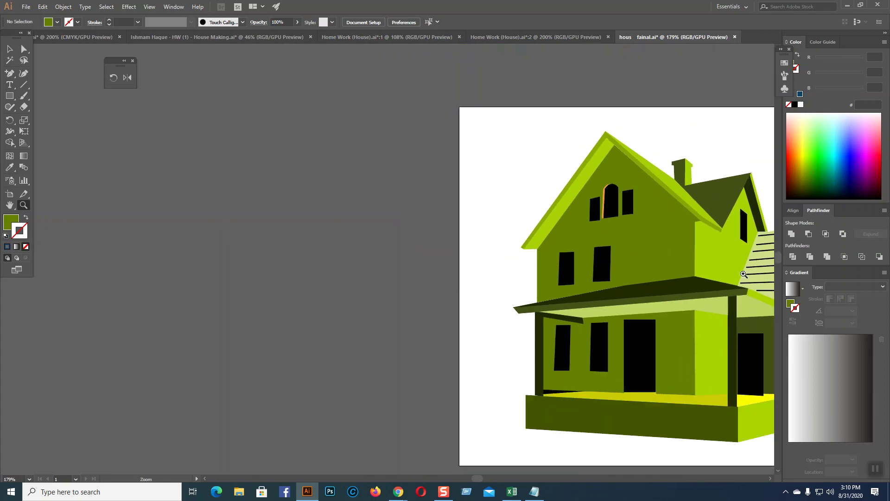
left_click_drag(738, 292, 485, 457)
- Switch to Chrome and look over the entries of the LOGO REDESIGN/UPGRADE contest
mouse_move(399, 490)
left_click(363, 445)
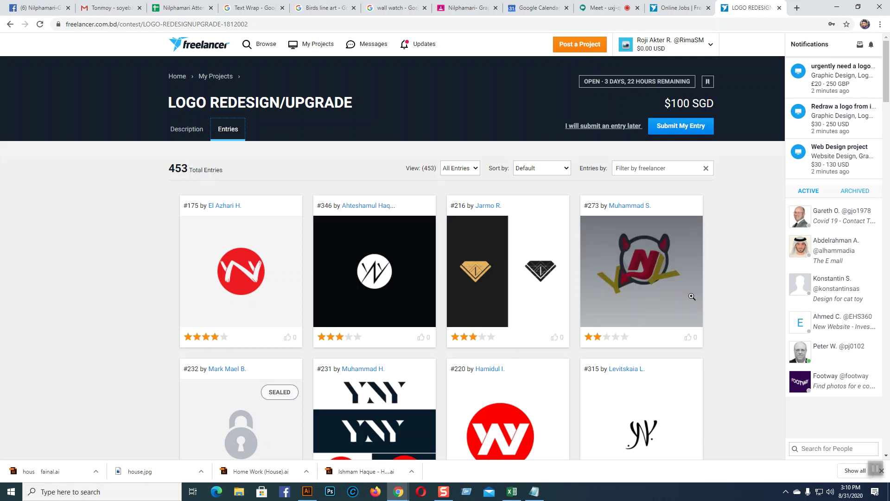
scroll(694, 297, "down", 3)
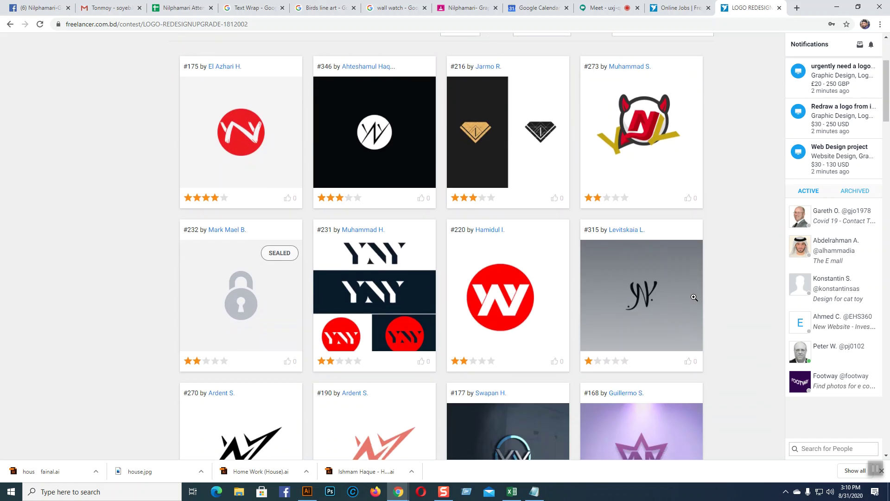
scroll(695, 297, "up", 3)
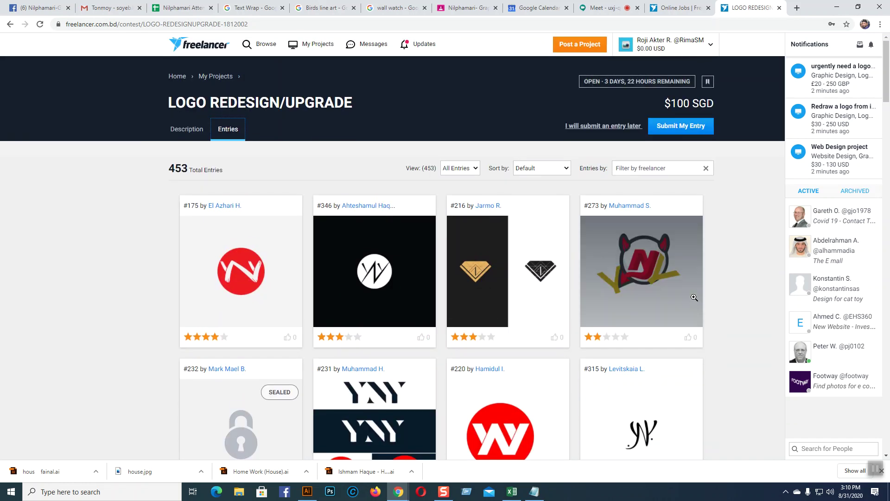
left_click(11, 24)
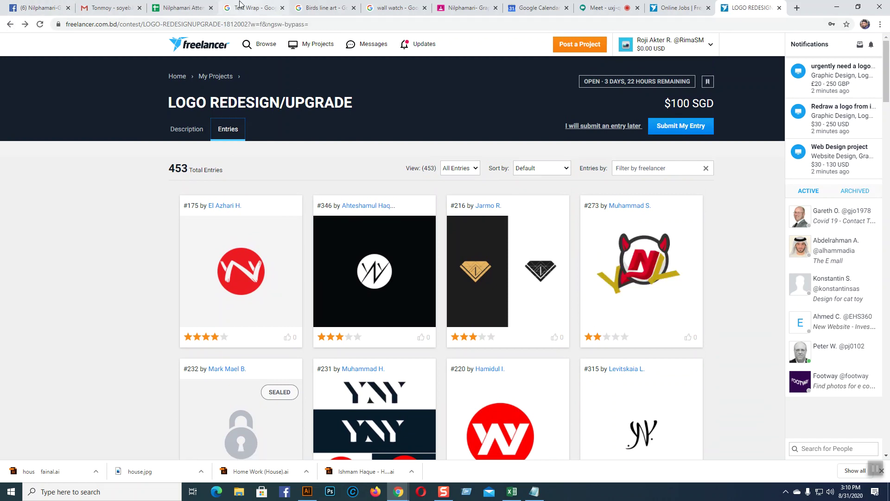
- Go through the full list of participants in the Google Meet session
left_click(598, 8)
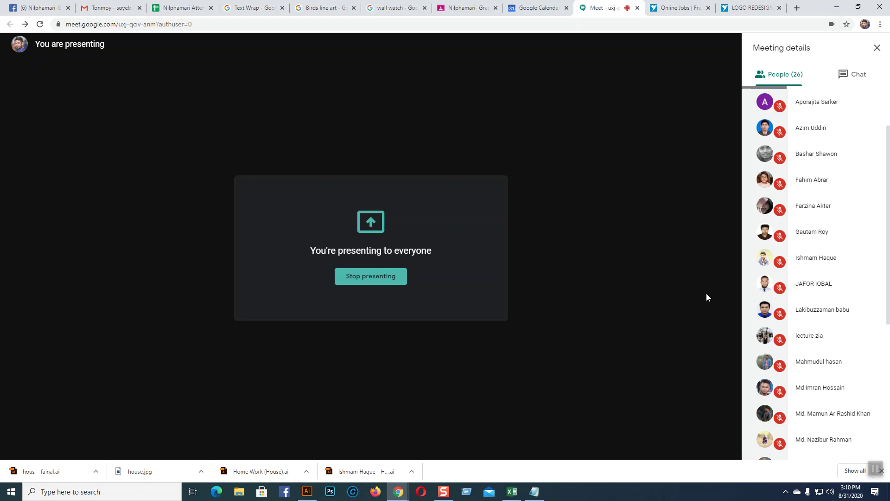
scroll(843, 261, "down", 6)
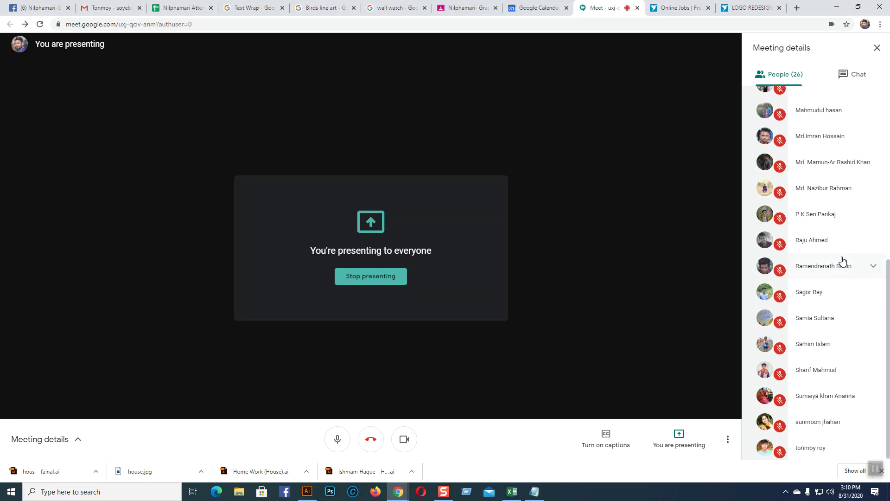
scroll(843, 261, "up", 6)
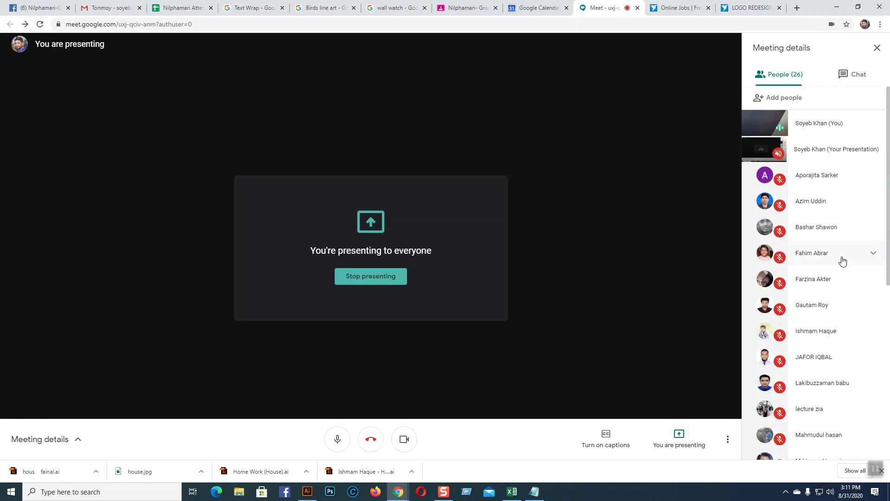
scroll(843, 261, "down", 4)
scroll(843, 261, "down", 2)
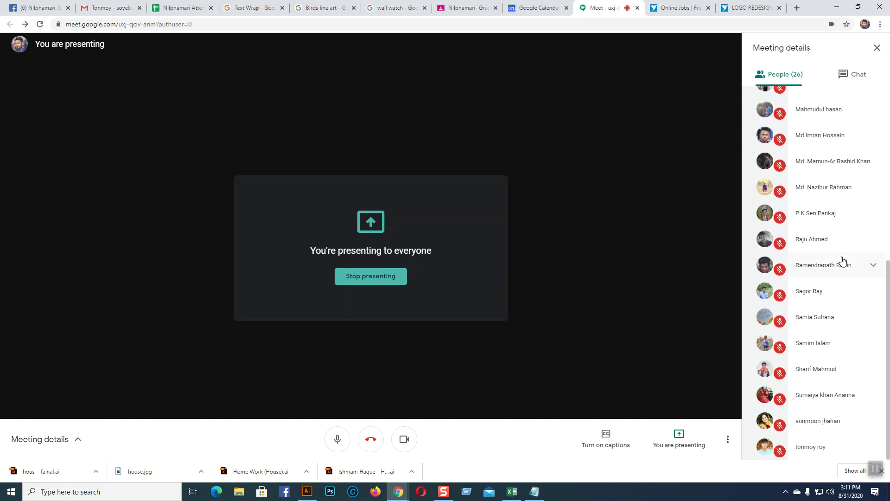
scroll(843, 261, "up", 7)
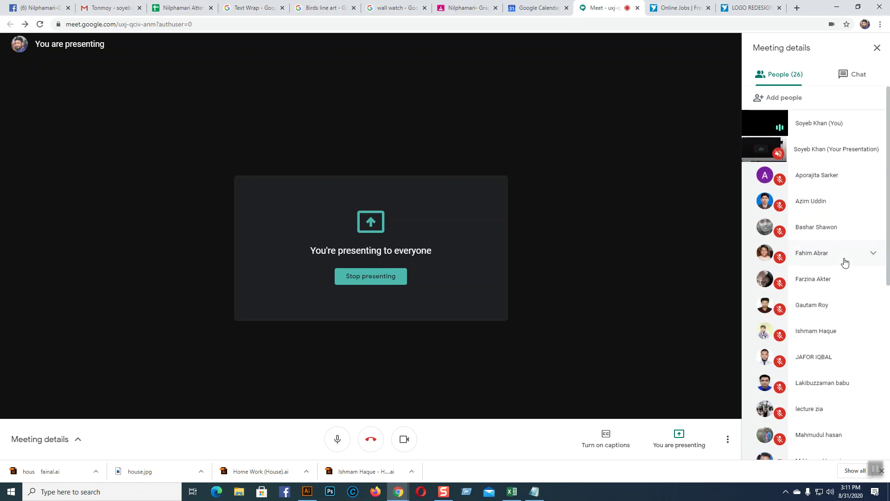
scroll(845, 263, "down", 7)
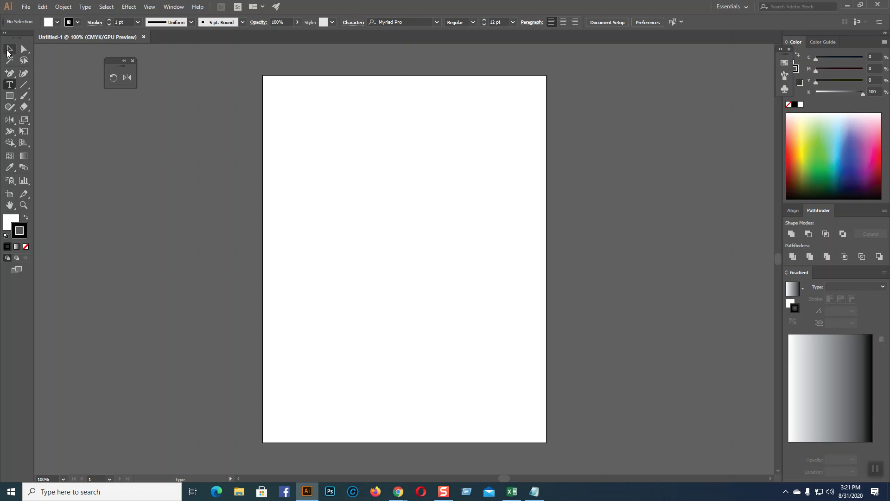
- Activate the Rotate tool in Illustrator and tear off the Rotate and Reflect tools as a floating panel beside the artboard
left_click(9, 50)
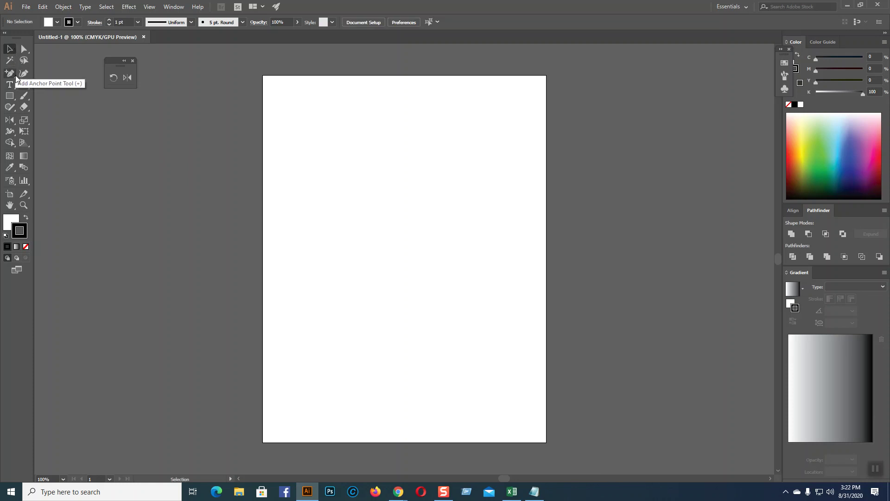
left_click(12, 119)
key("r")
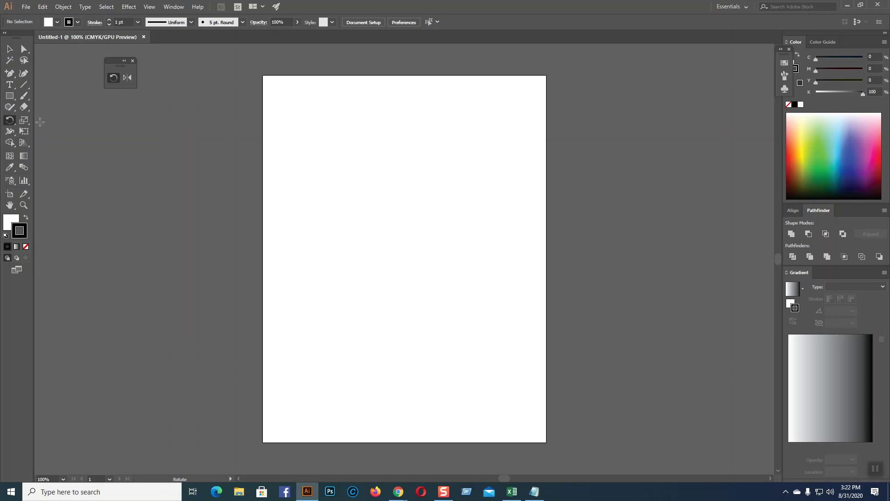
left_click(10, 121)
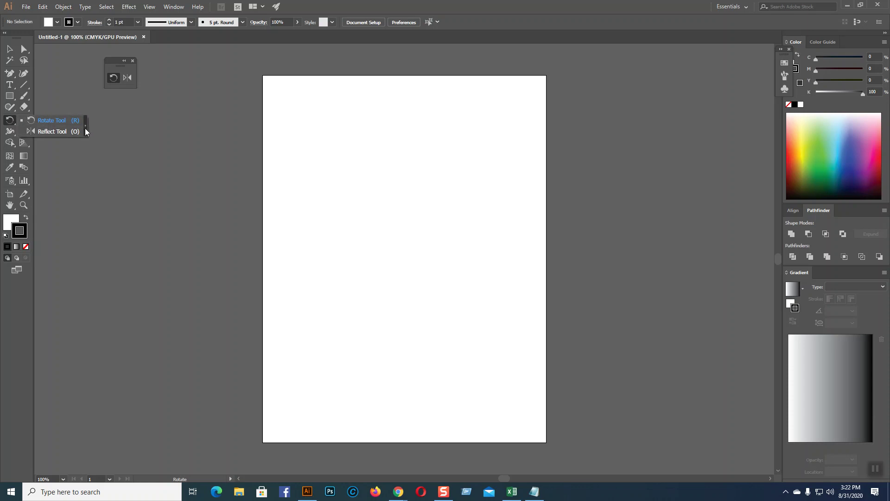
left_click_drag(85, 131, 168, 57)
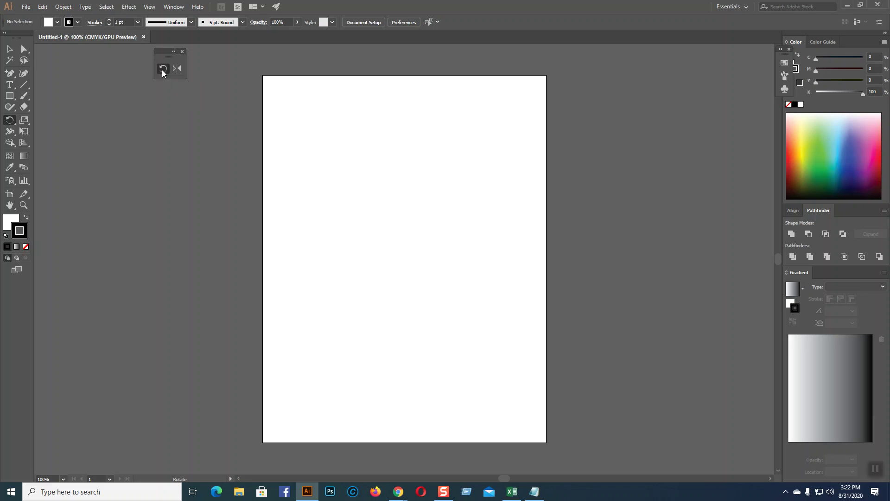
- Draw a rectangle about 6.39 in wide and 3.82 in high on the upper artboard and rotate it counterclockwise freehand
left_click(9, 96)
left_click_drag(290, 153, 503, 281)
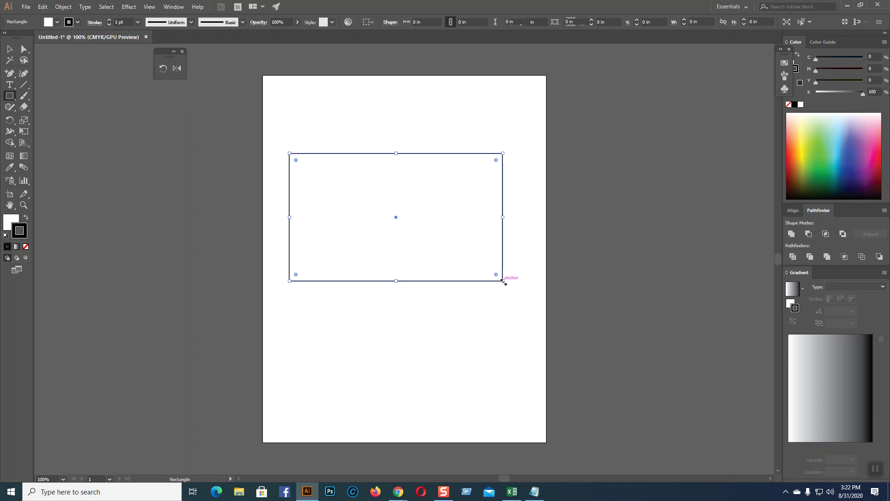
left_click(13, 51)
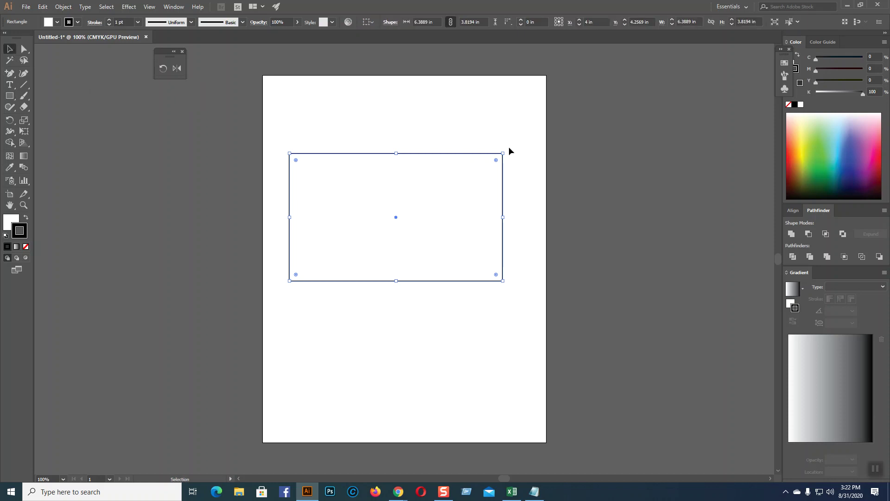
left_click_drag(505, 151, 478, 114)
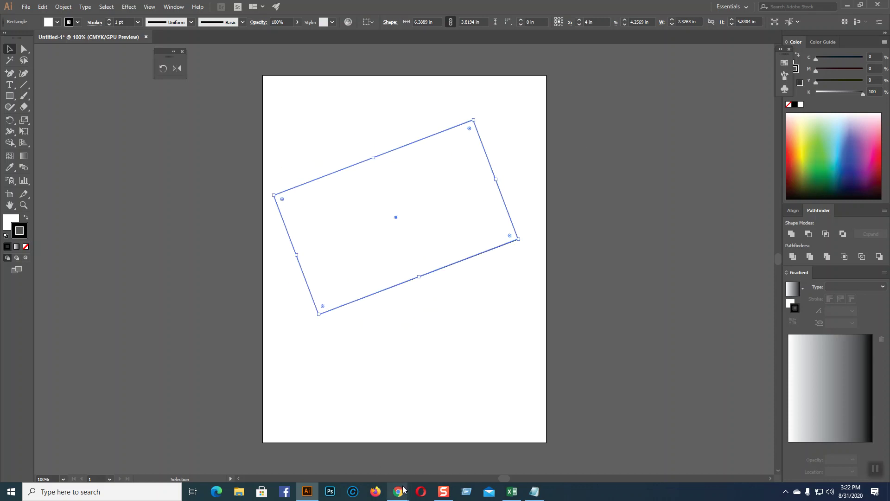
- Switch to Chrome and view the homework logos logo.ai and HW.ai submitted in the Google Classroom stream
mouse_move(398, 486)
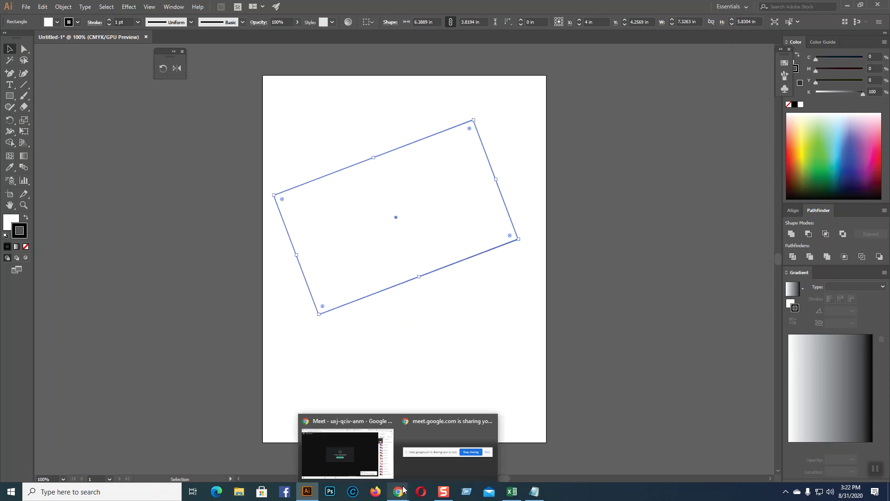
left_click(447, 445)
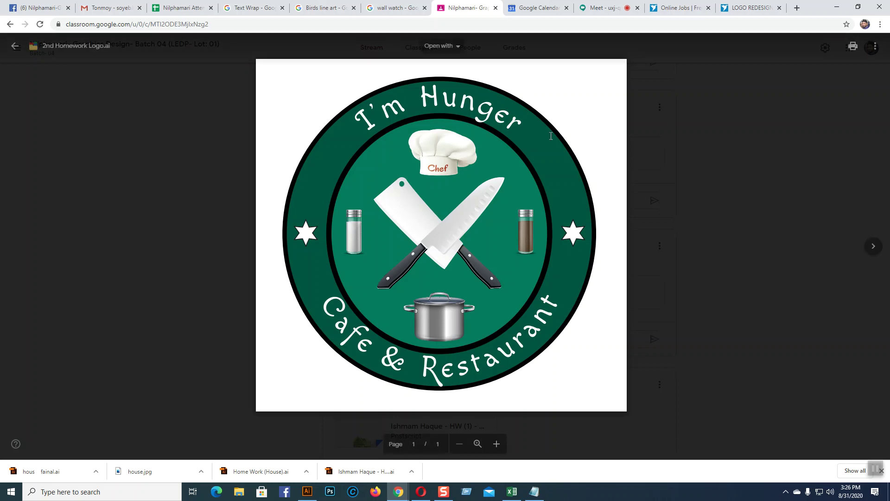
left_click(14, 49)
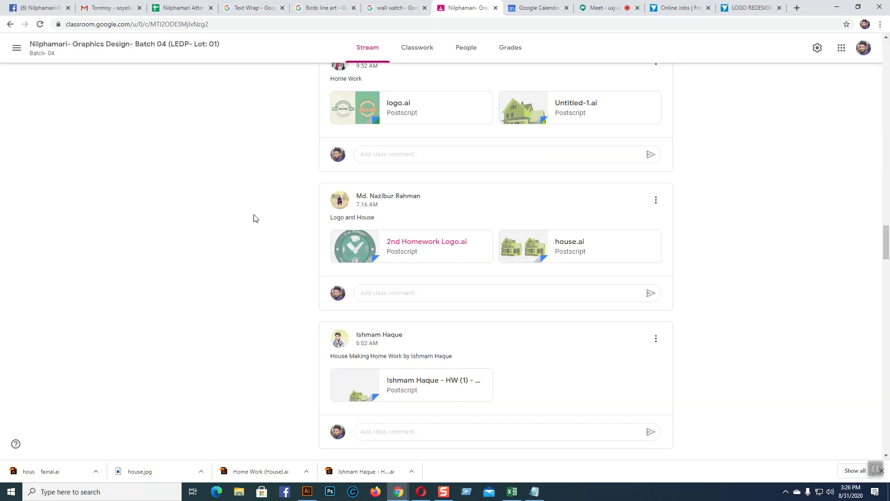
left_click(399, 101)
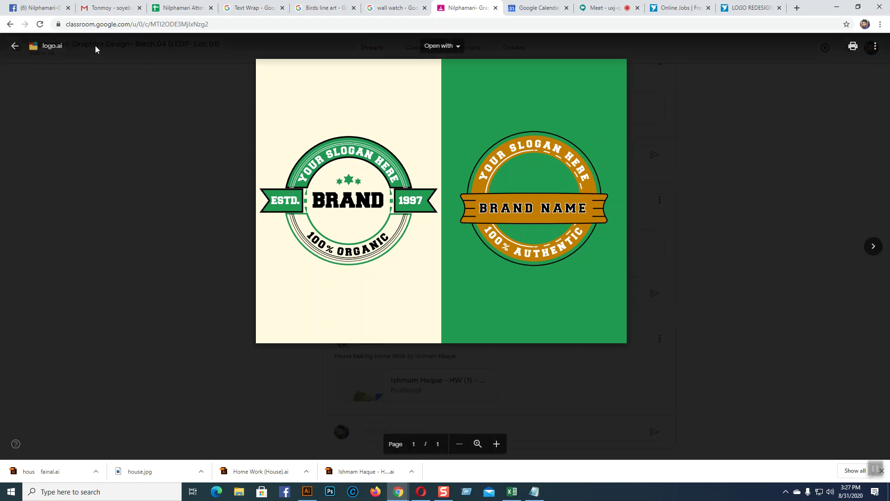
left_click(15, 49)
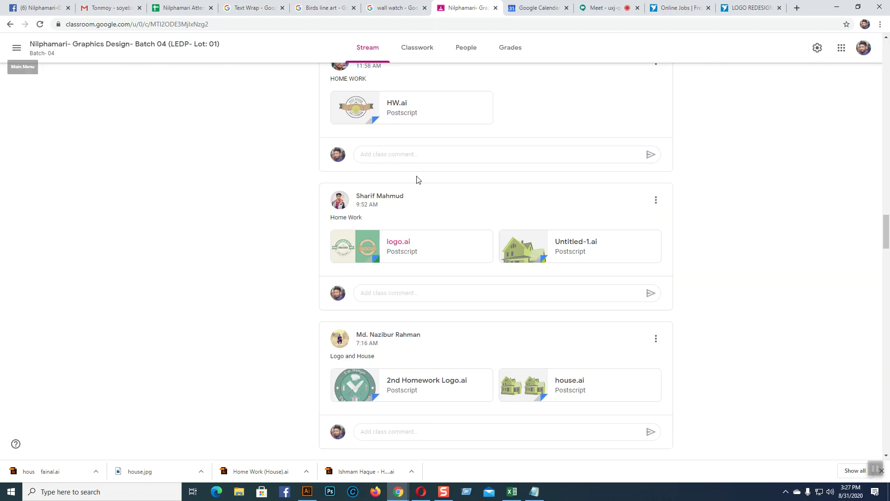
scroll(416, 179, "up", 2)
left_click(401, 198)
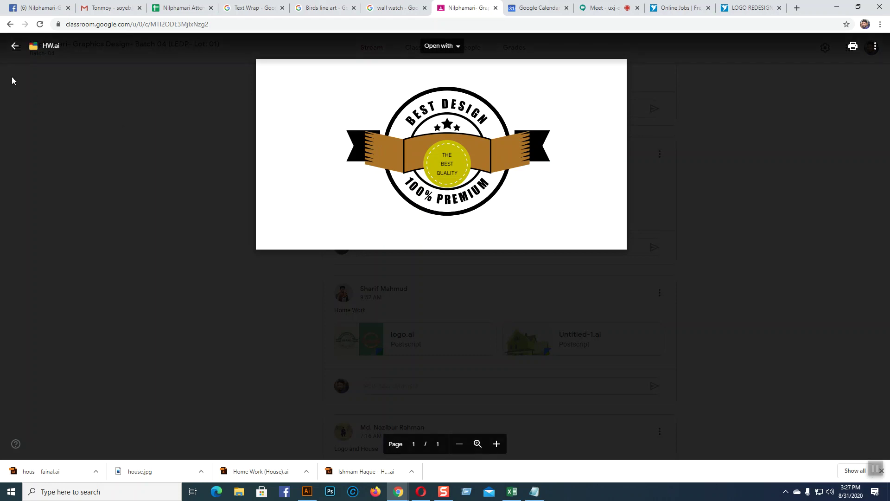
- View the HW(2) logo-making submission and the house image 31_08_2020.png from the class stream, closing each preview
left_click(14, 46)
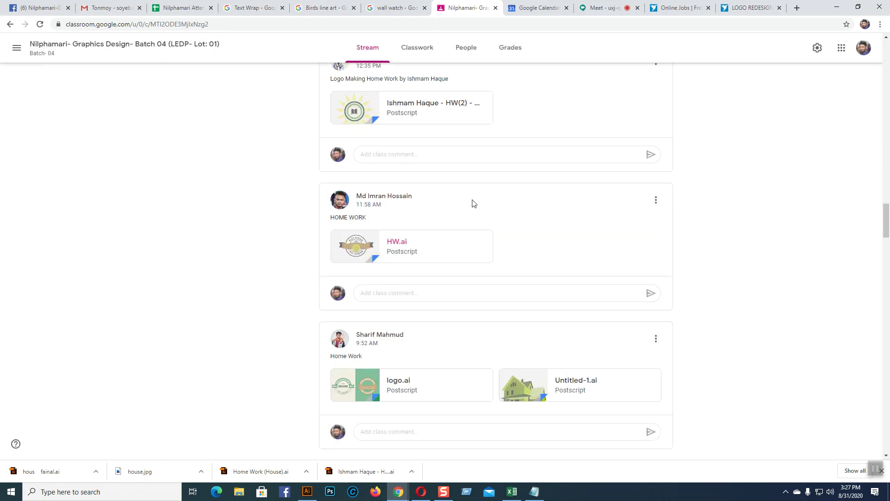
scroll(472, 201, "up", 2)
left_click(404, 198)
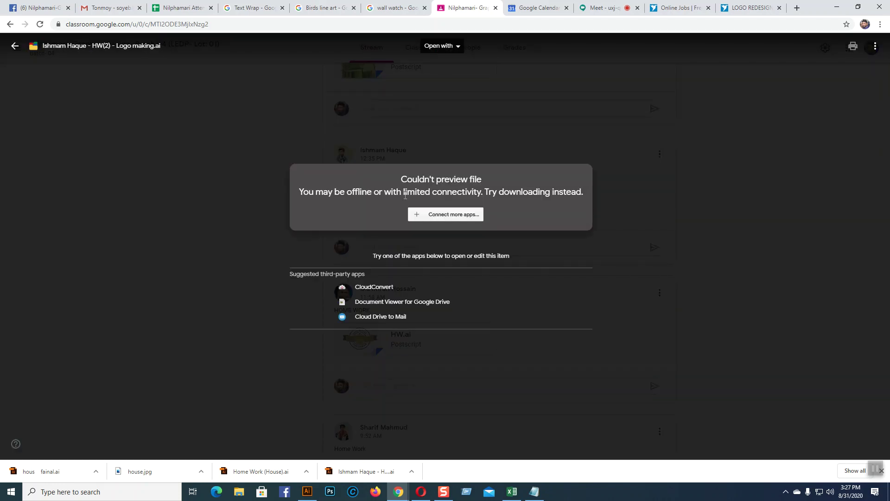
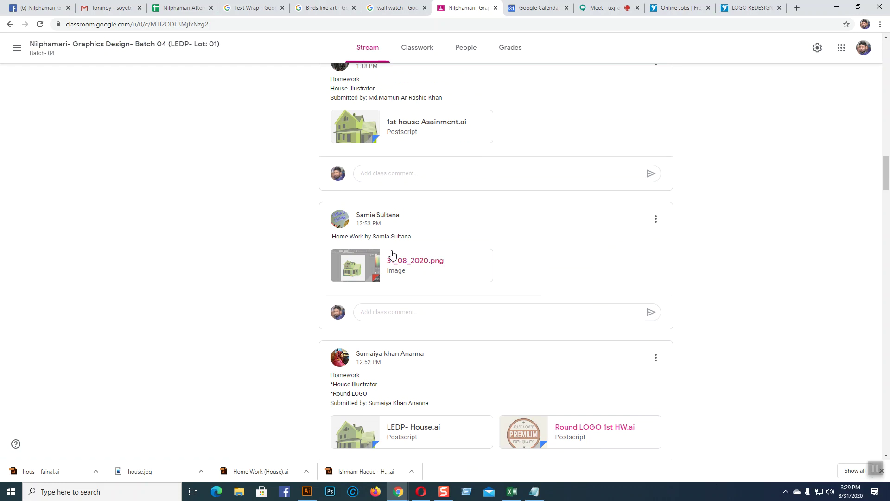
left_click(397, 265)
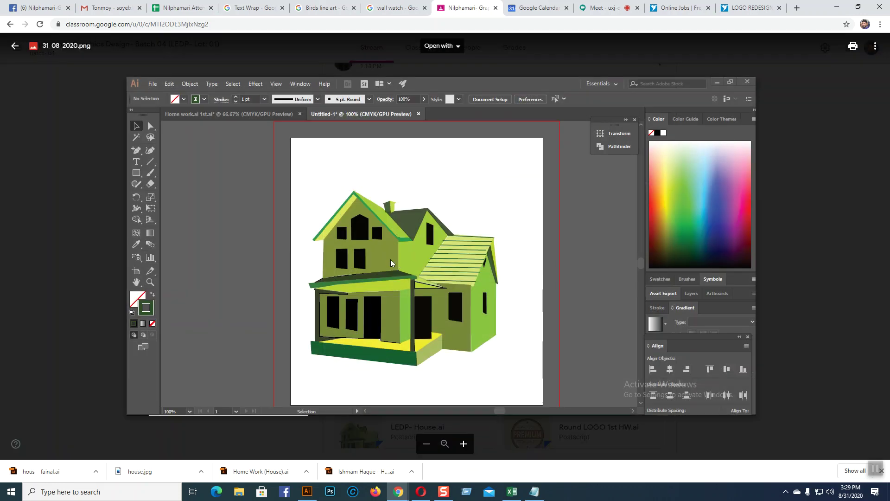
left_click(17, 47)
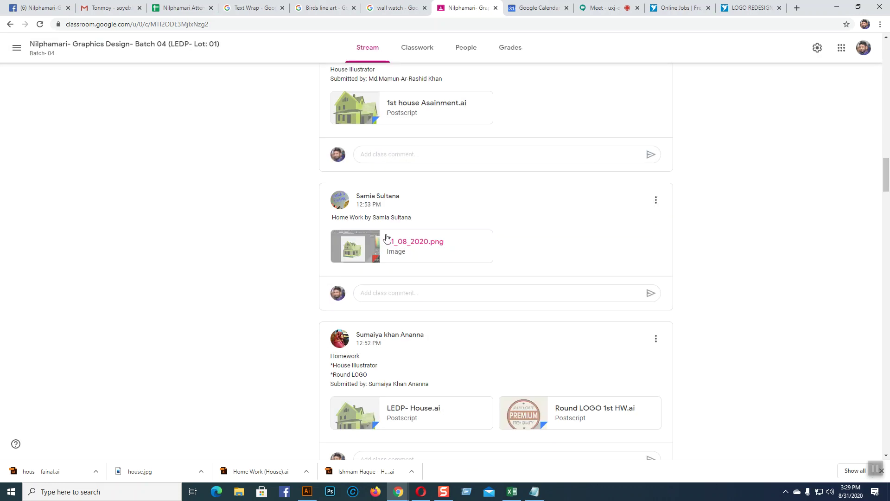
- View the submitted logos HOME WORK LOGO.ai and ledp logo.ai from the class stream, closing each preview
scroll(399, 253, "up", 3)
scroll(399, 252, "up", 3)
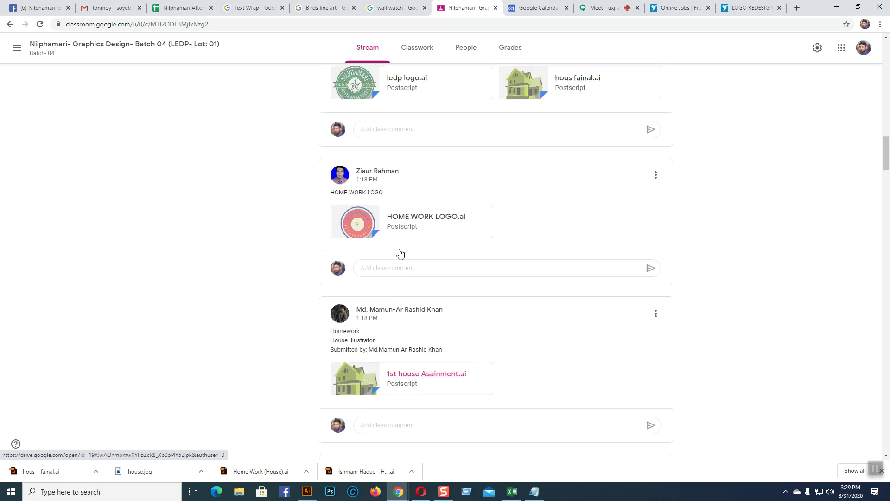
left_click(407, 226)
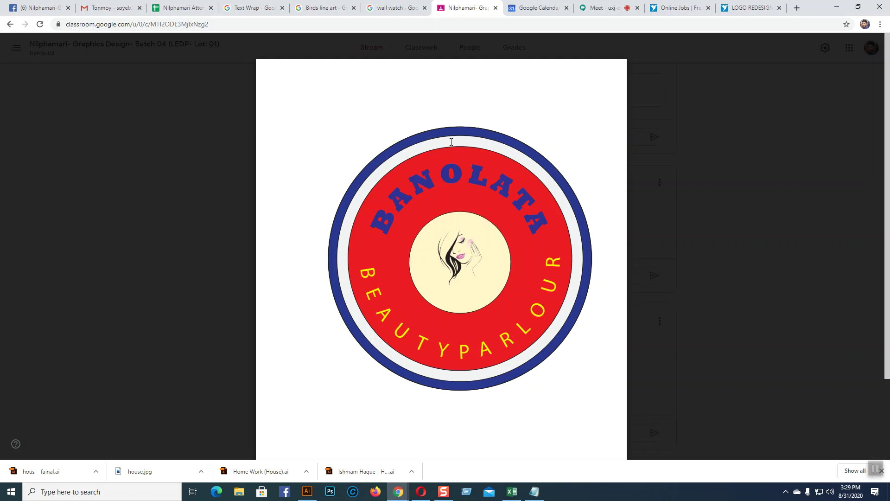
mouse_move(15, 47)
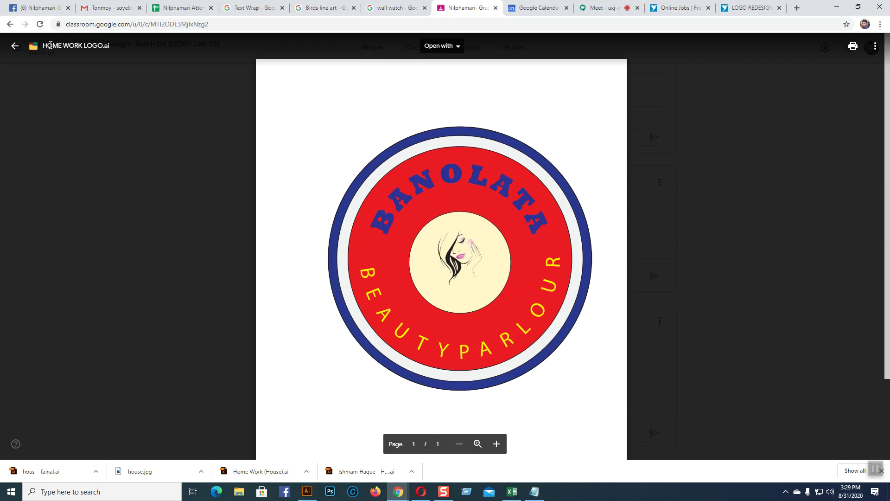
left_click(17, 46)
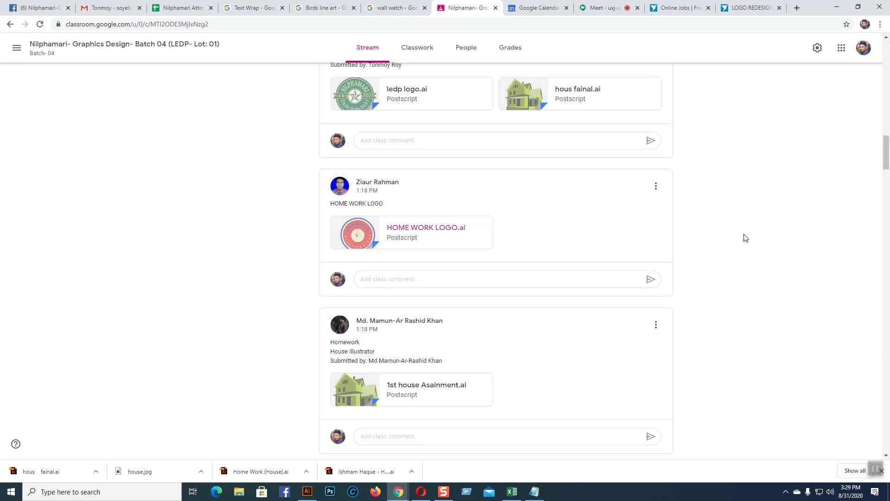
scroll(745, 236, "up", 2)
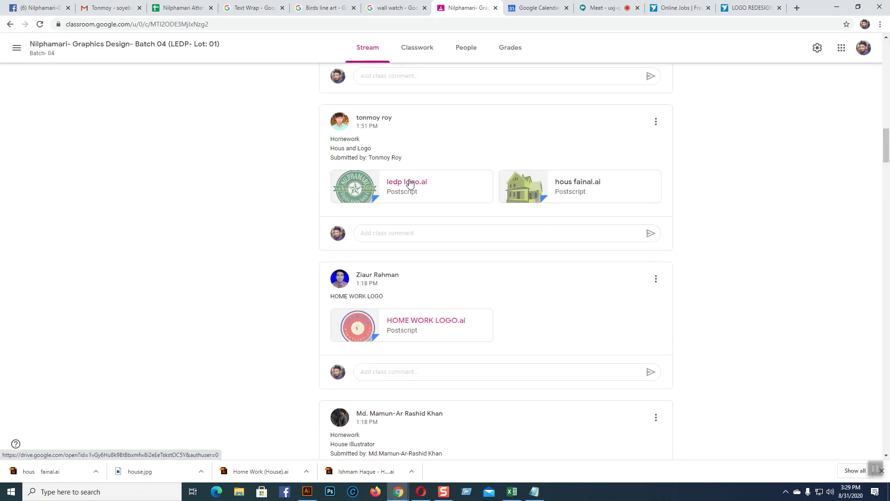
left_click(410, 182)
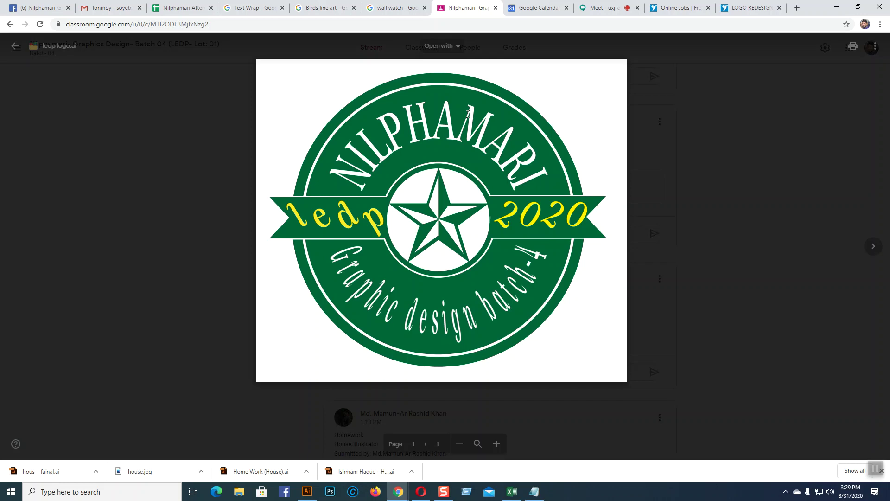
left_click(15, 46)
- View Round logo_Homework.ai twice from its homework post and return to the class stream
scroll(456, 253, "up", 7)
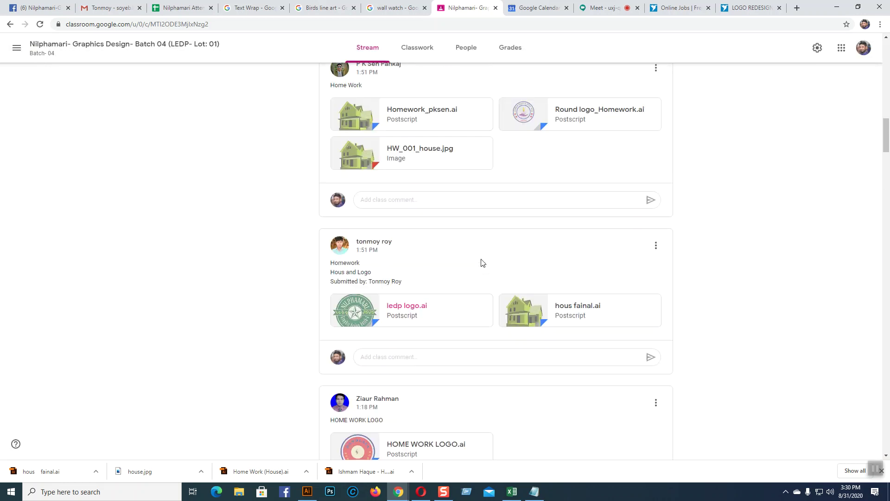
left_click(580, 221)
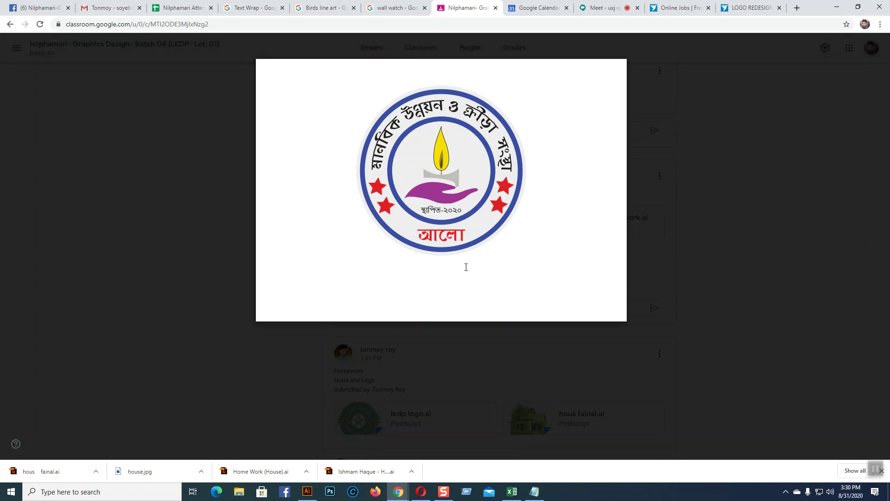
left_click(13, 45)
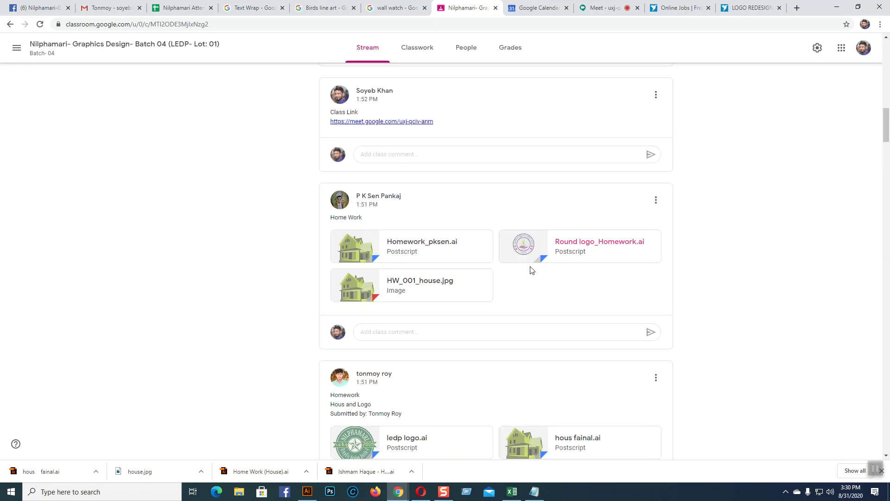
left_click(567, 241)
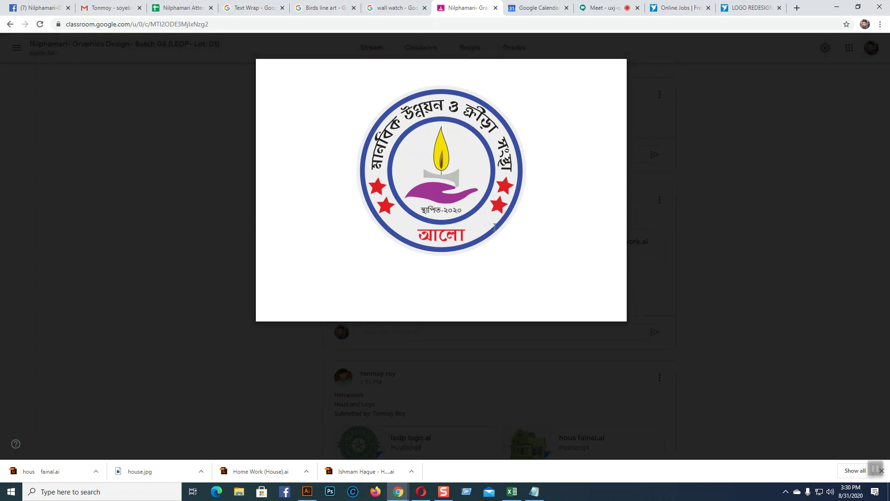
left_click(643, 206)
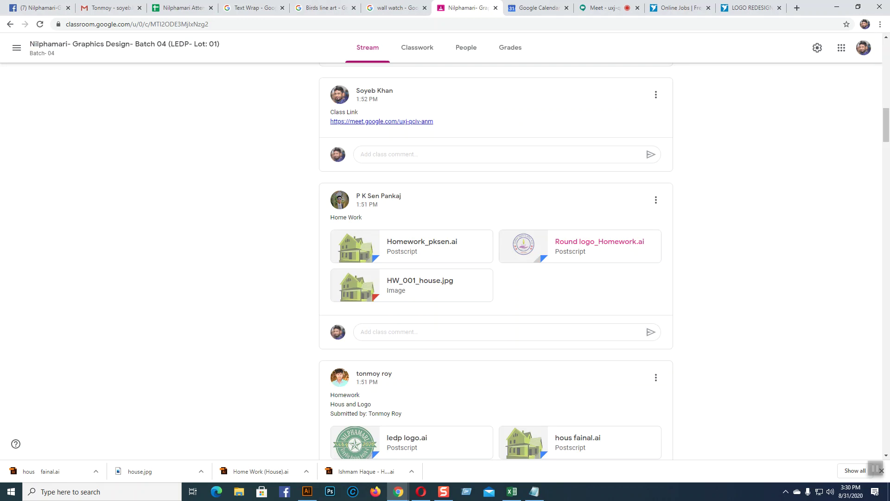
- View the submitted logos logo for home work.ai and LOGO.png from the class stream, closing each preview
scroll(573, 245, "up", 9)
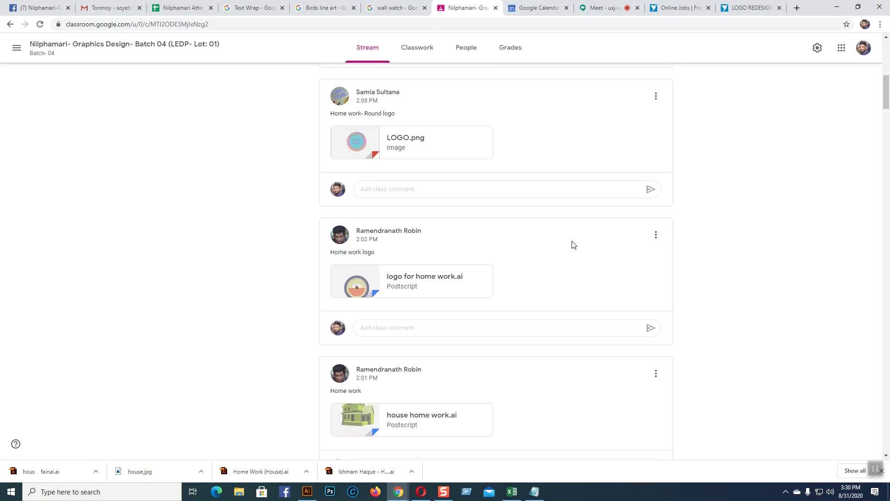
left_click(414, 277)
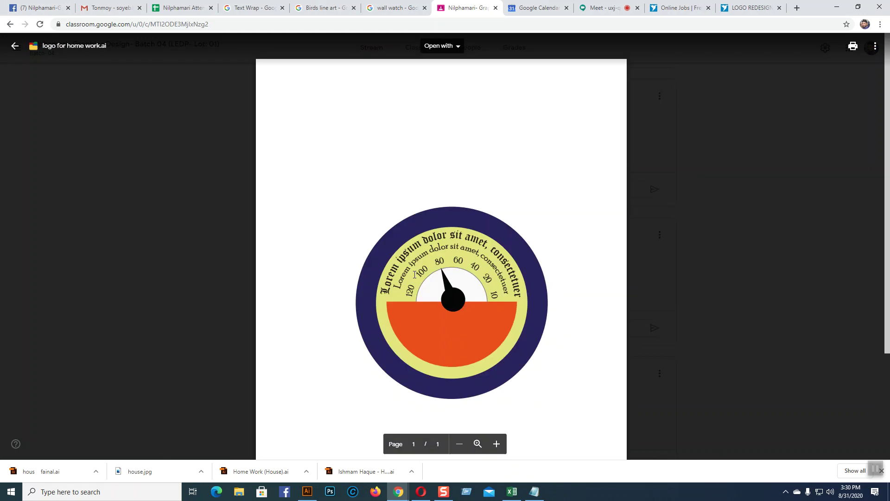
scroll(588, 328, "down", 2)
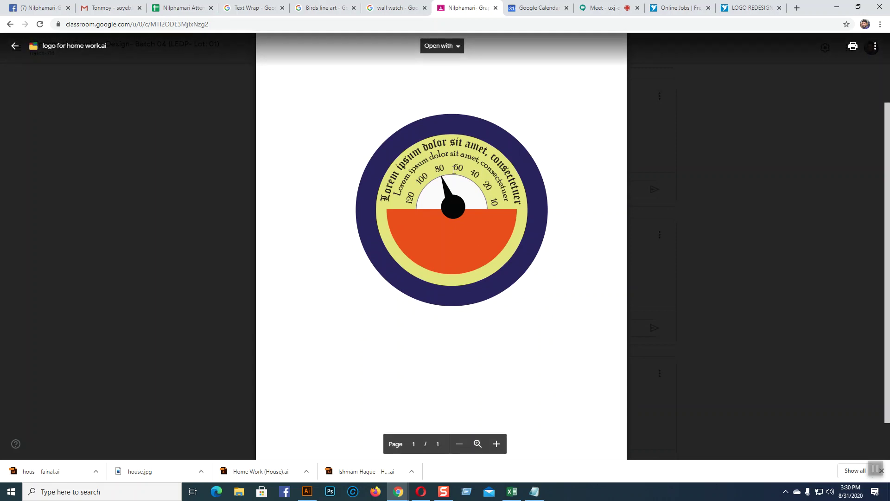
left_click(15, 45)
scroll(432, 229, "up", 3)
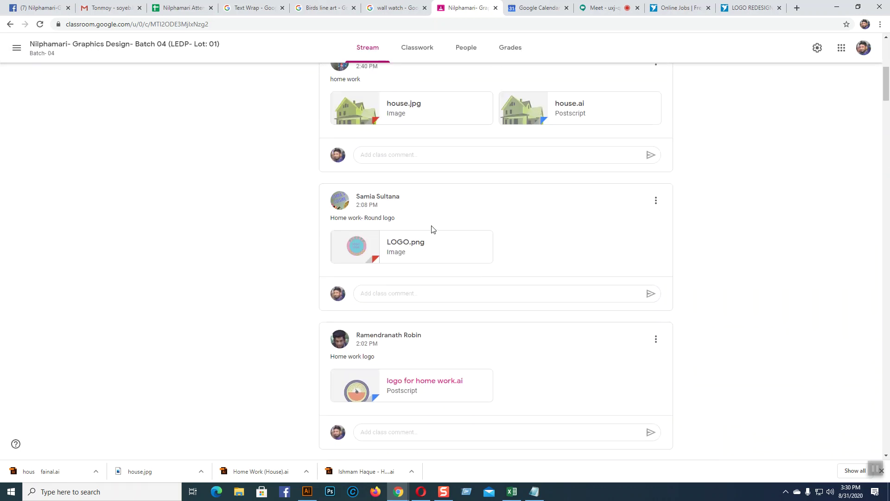
left_click(414, 243)
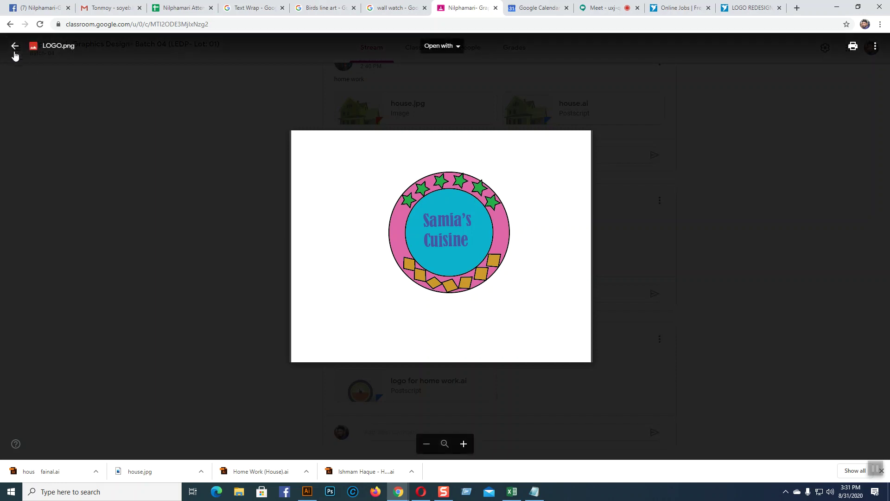
left_click(13, 46)
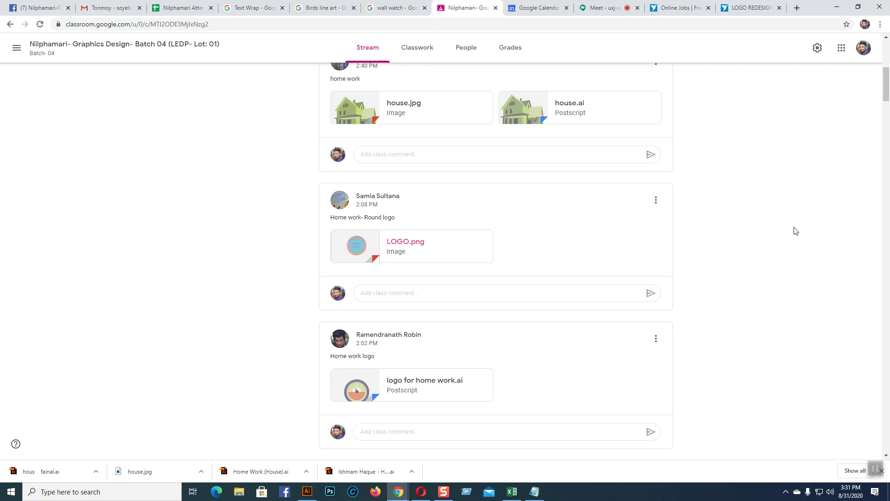
scroll(798, 231, "up", 5)
scroll(798, 231, "up", 2)
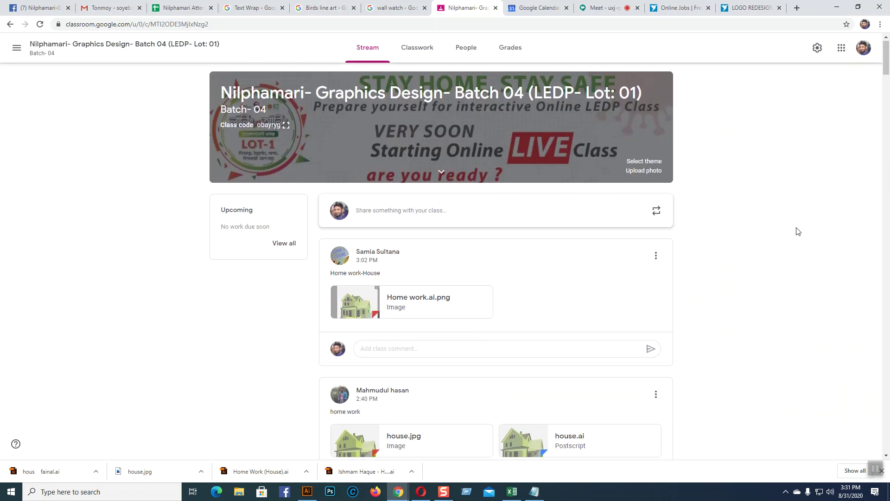
scroll(797, 231, "down", 3)
scroll(798, 231, "down", 3)
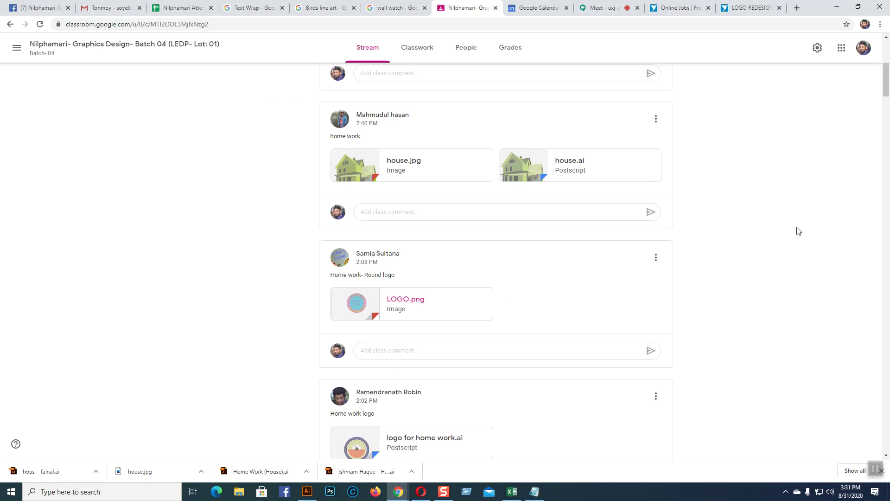
left_click(309, 493)
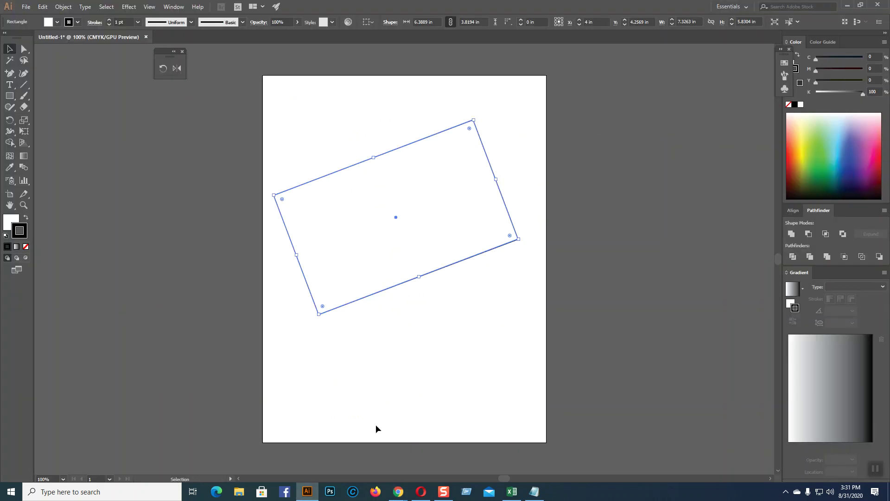
left_click(398, 491)
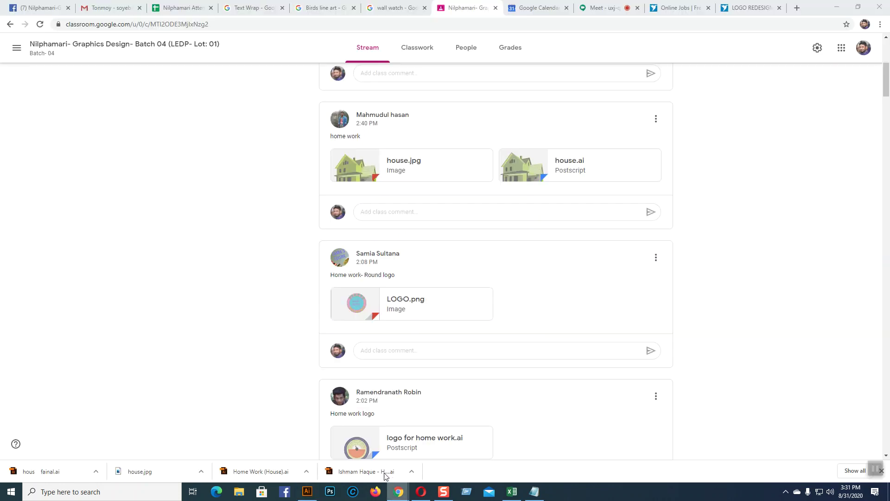
- Search Google for "round logo design" in a new browser tab and show the image results
left_click(797, 8)
left_click(424, 198)
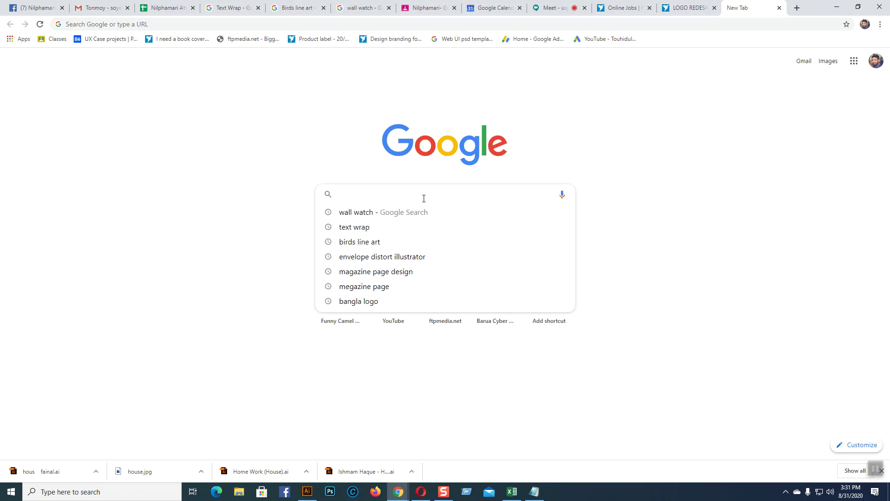
type("R")
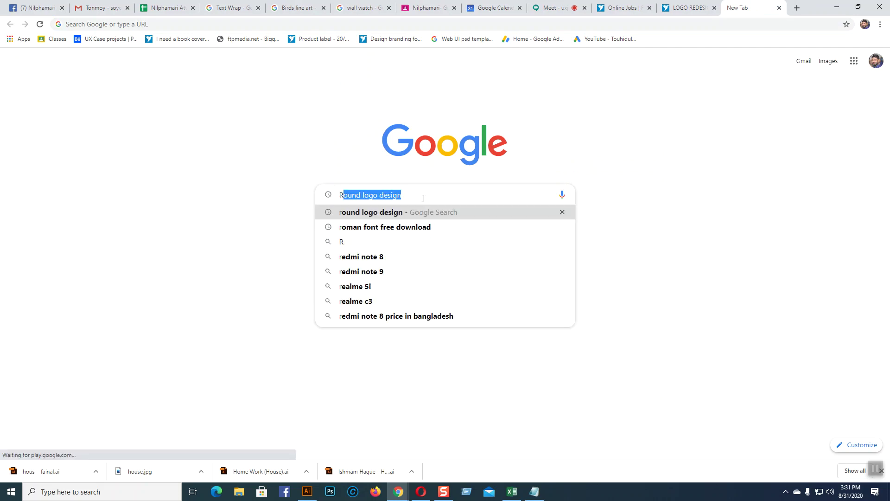
type("oun")
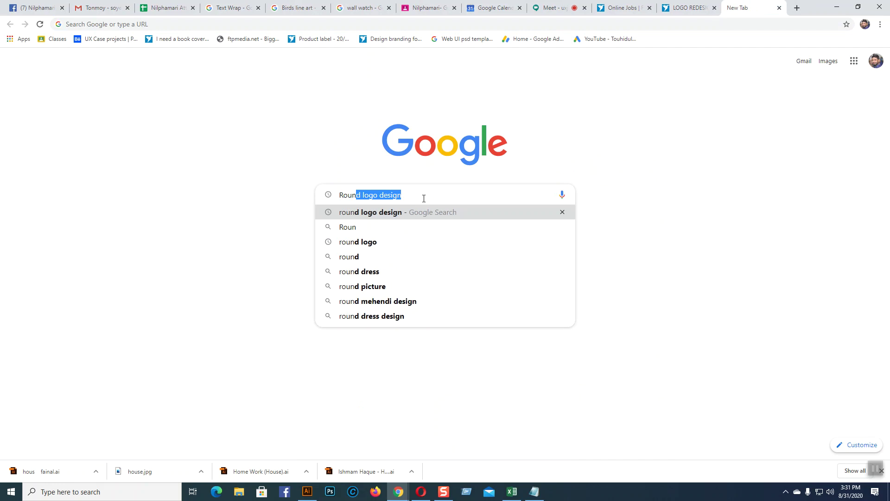
type("d")
left_click(335, 214)
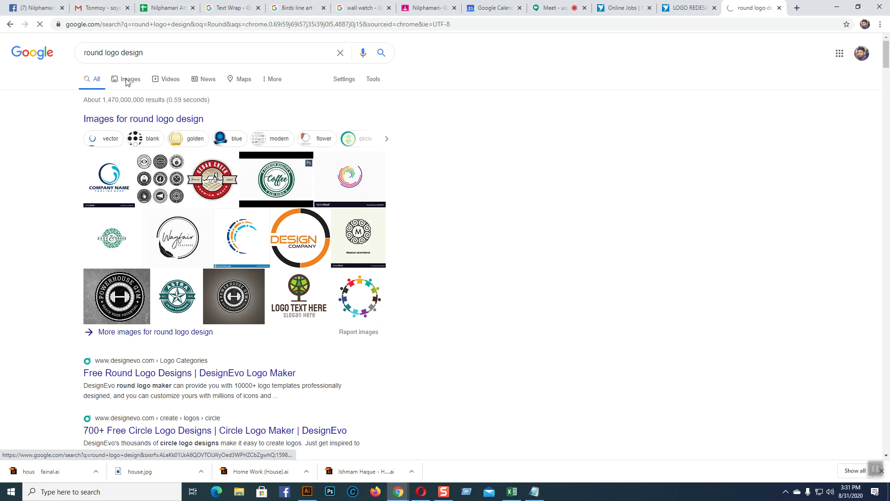
left_click(126, 81)
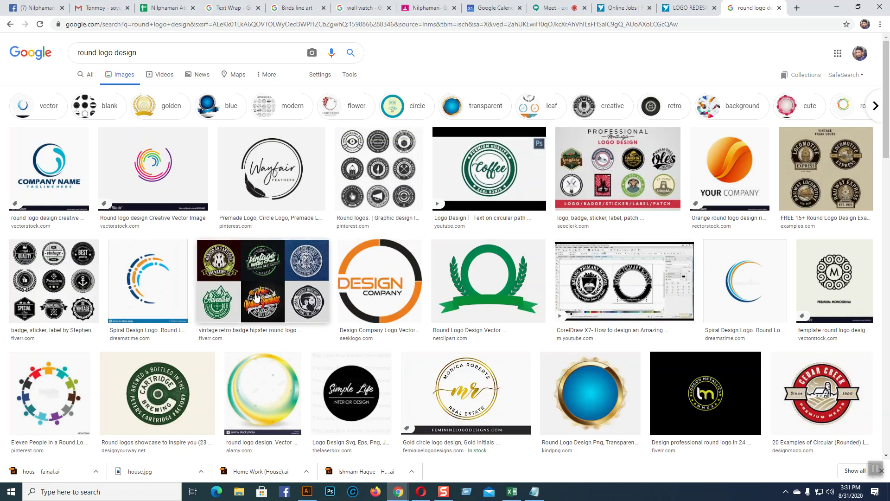
- Browse the round logo images, preview the green BrandCrowd logo with the airplane and look through its related images
scroll(255, 297, "down", 8)
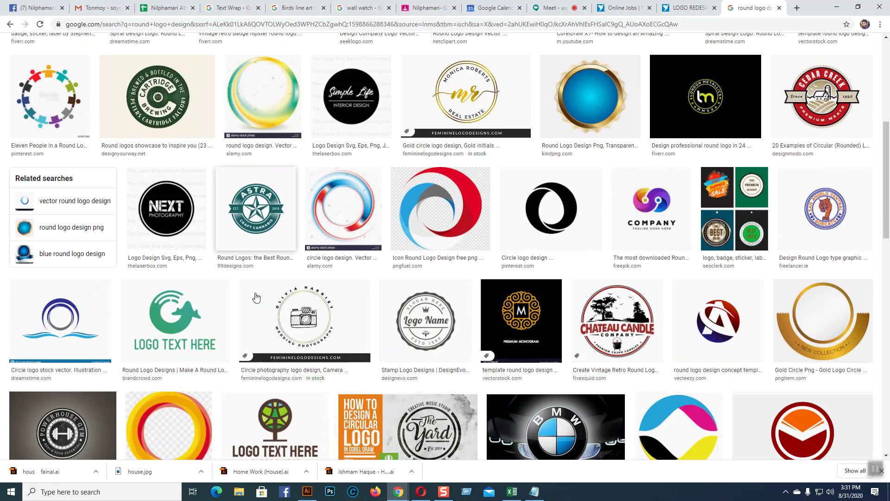
scroll(255, 297, "down", 2)
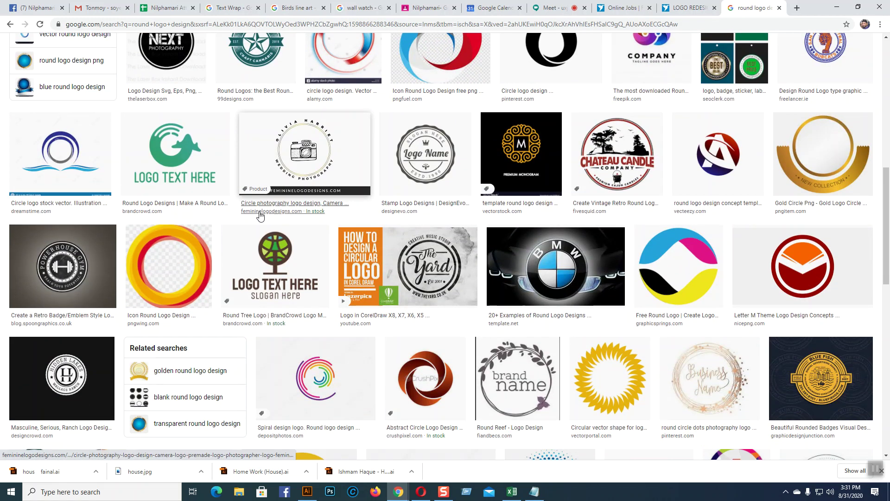
left_click(175, 153)
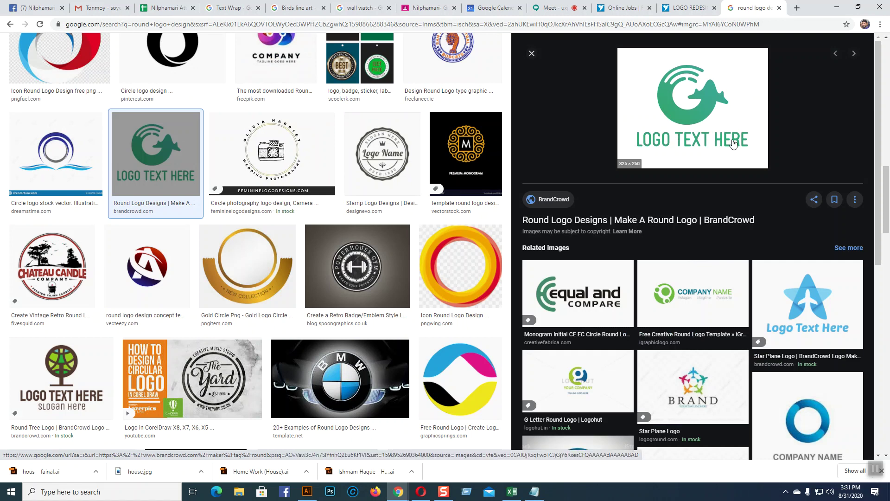
scroll(683, 333, "down", 3)
scroll(683, 334, "down", 2)
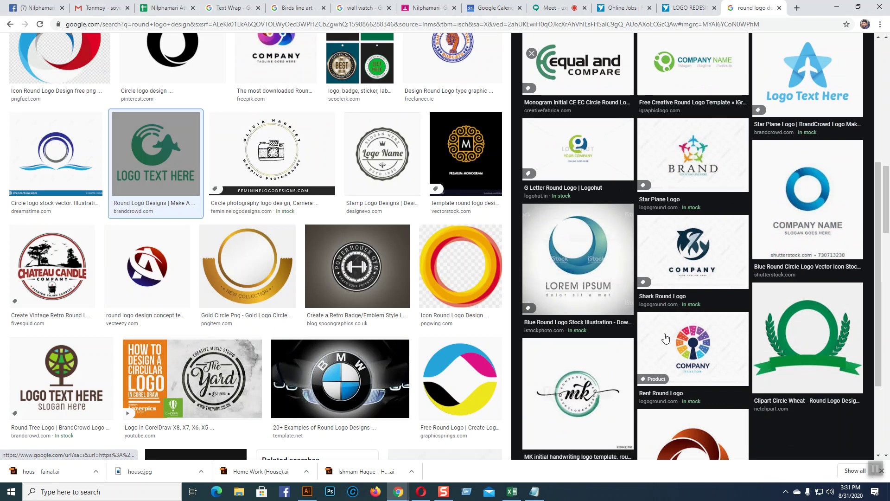
- Browse down the round logo image results for design examples and return to the beginning of the results
scroll(412, 380, "down", 3)
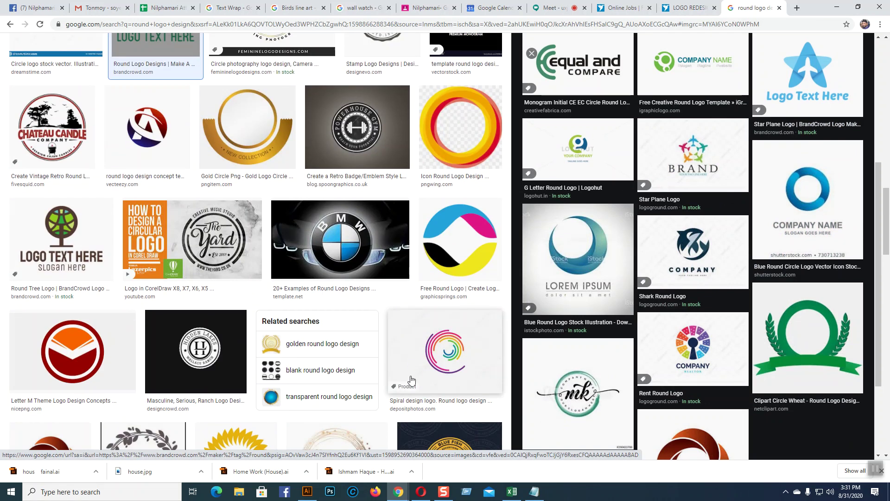
scroll(411, 380, "down", 6)
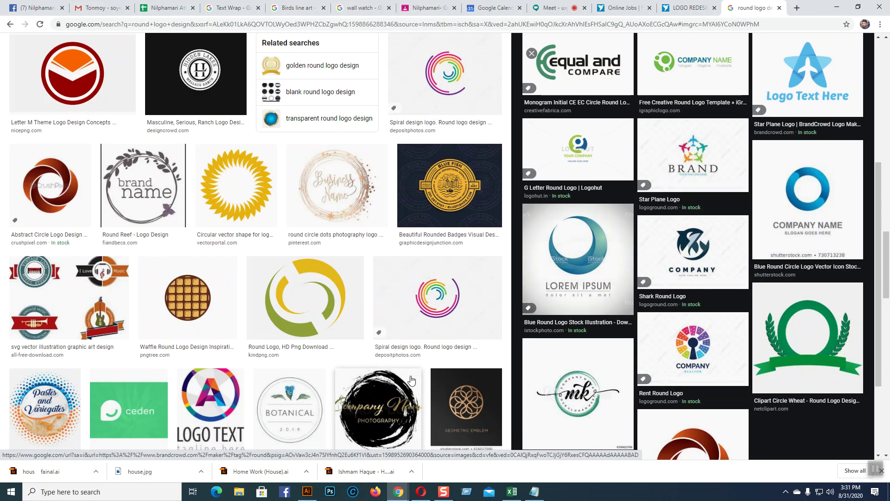
scroll(411, 381, "down", 5)
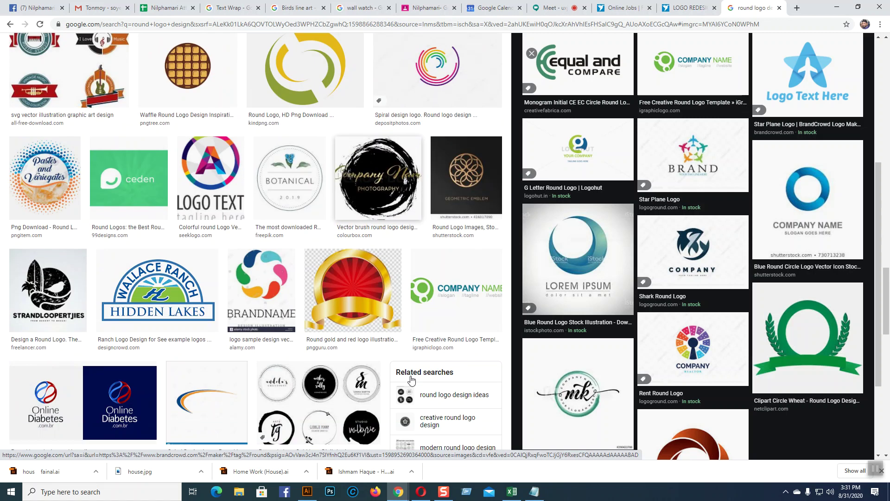
scroll(412, 378, "down", 5)
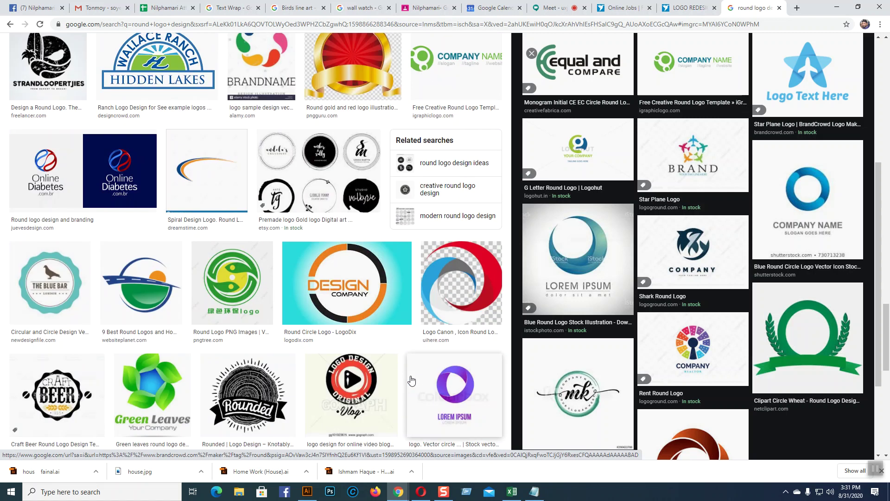
scroll(411, 380, "down", 6)
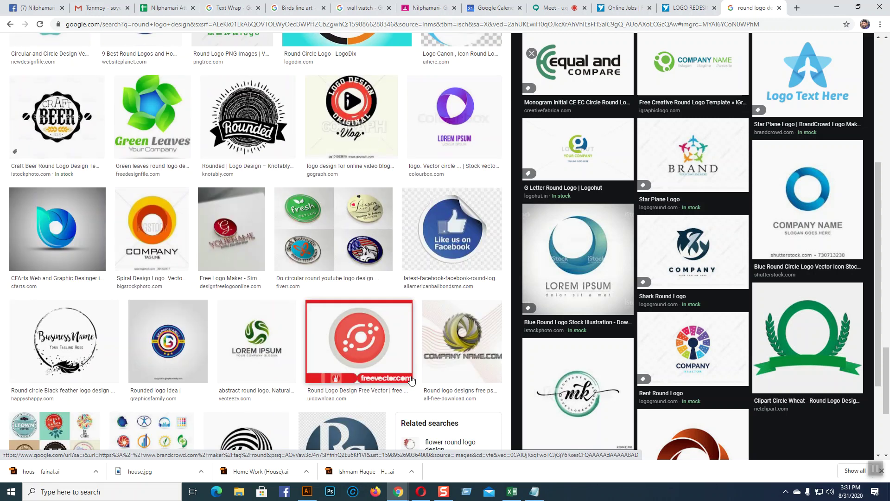
scroll(412, 380, "down", 5)
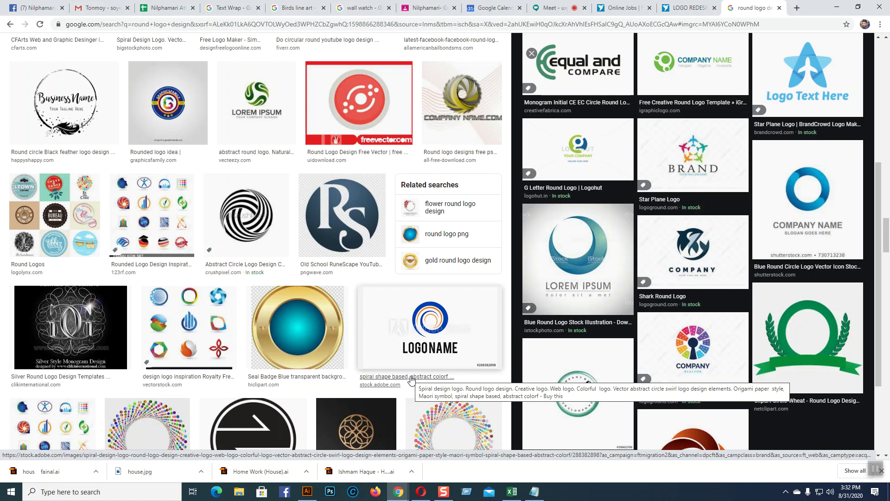
scroll(411, 380, "up", 18)
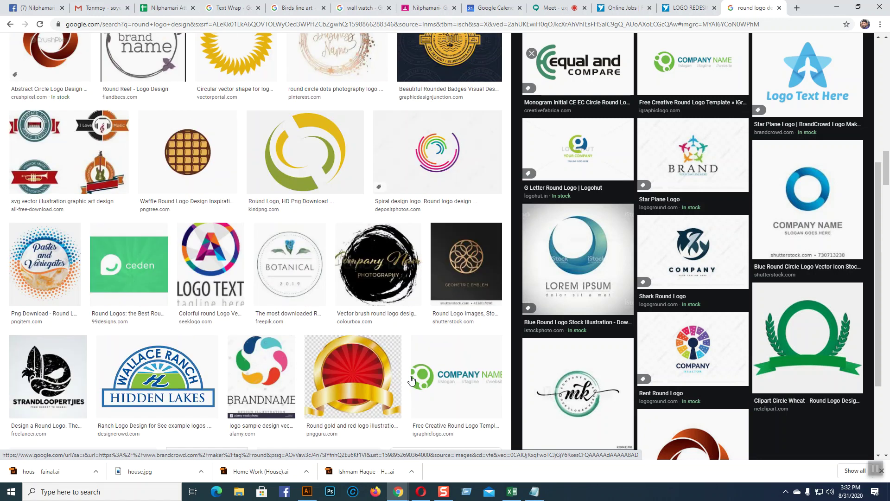
scroll(412, 380, "up", 18)
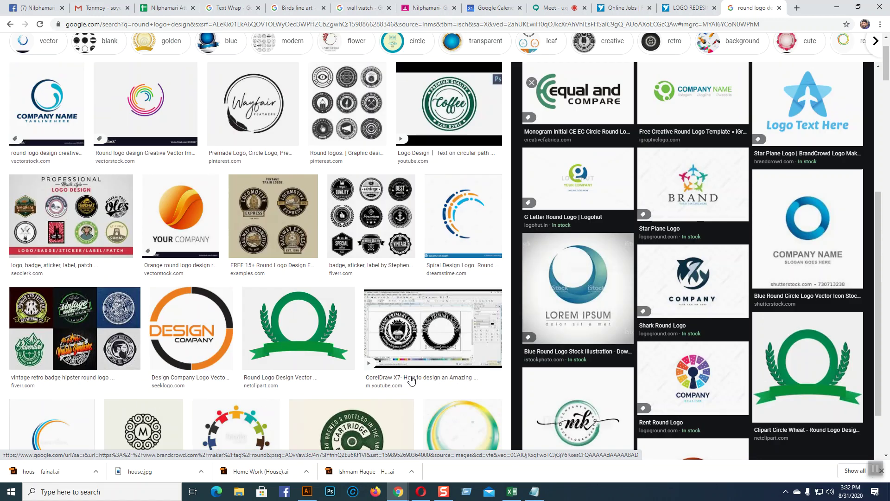
scroll(411, 380, "up", 2)
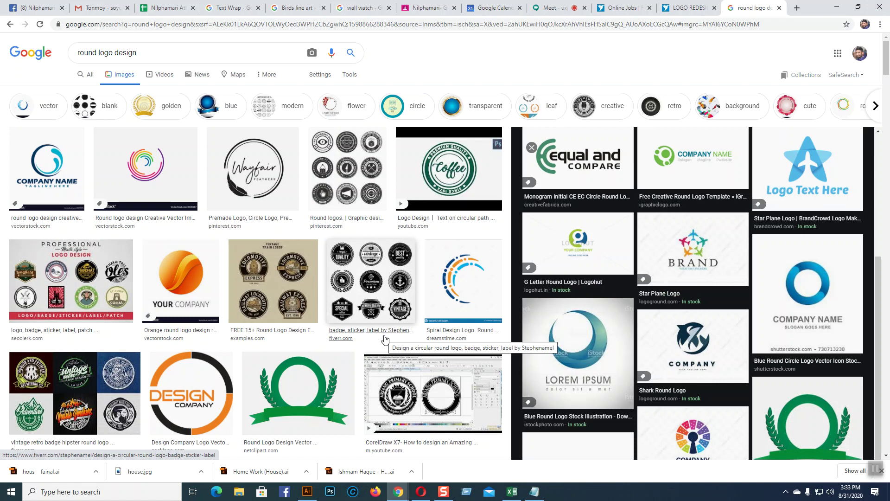
- Preview the CorelDraw X7 round logo video and the gold circle initials logo, looking through the related images of each
left_click(404, 397)
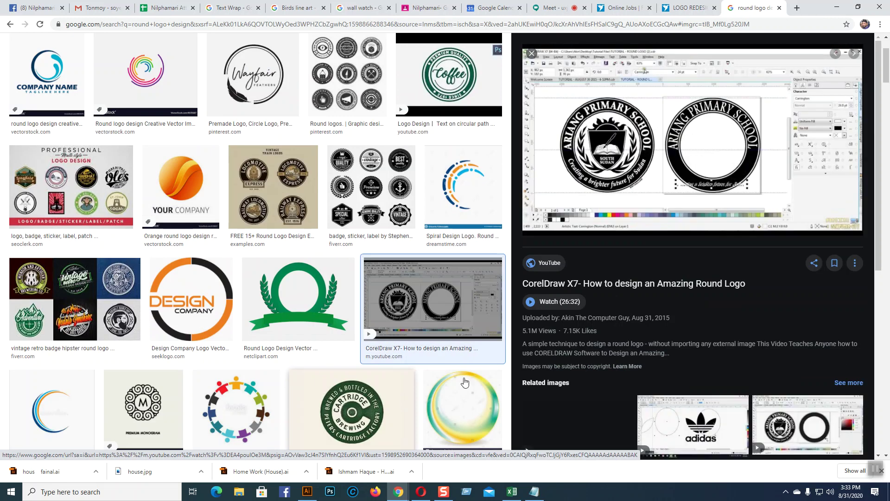
scroll(681, 425, "down", 4)
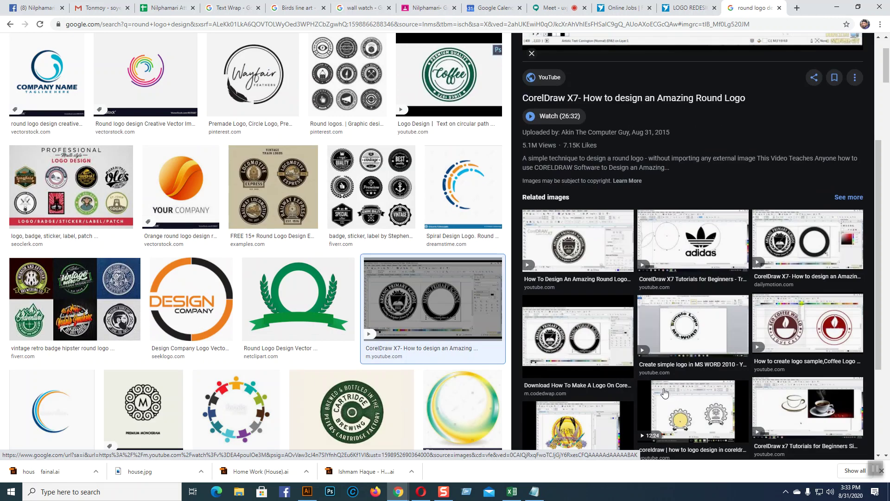
scroll(408, 339, "down", 5)
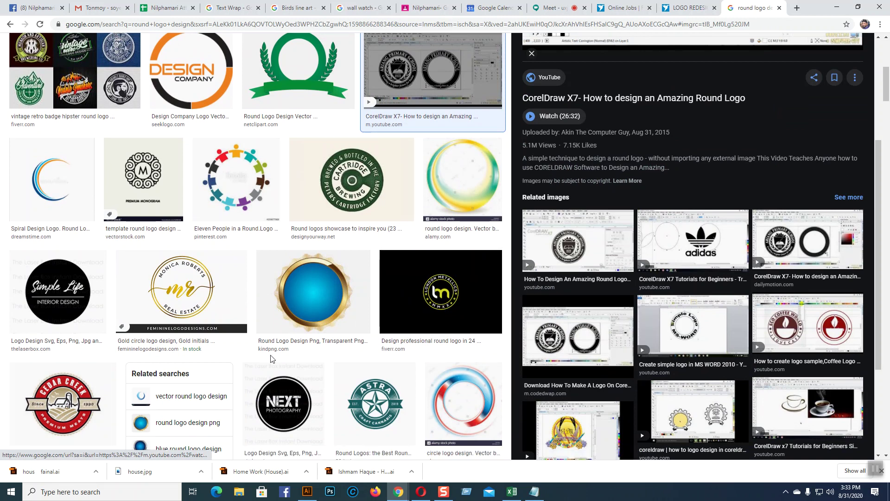
left_click(198, 289)
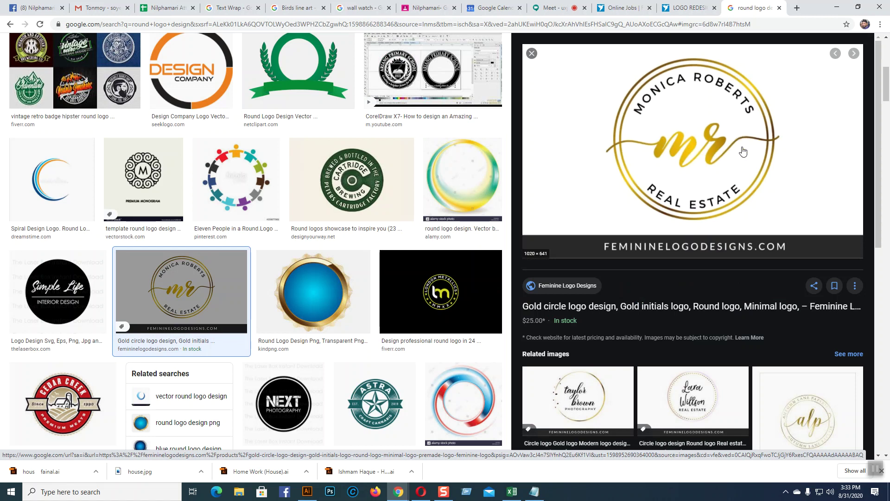
scroll(743, 151, "down", 3)
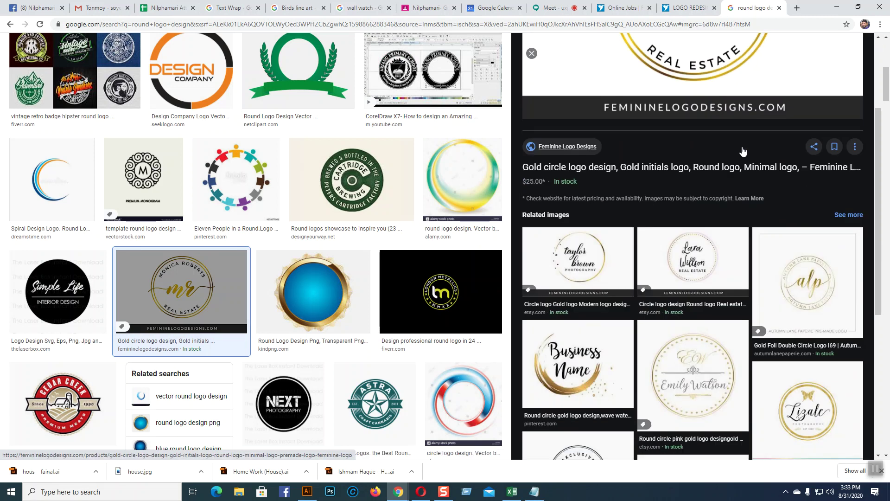
scroll(743, 151, "down", 6)
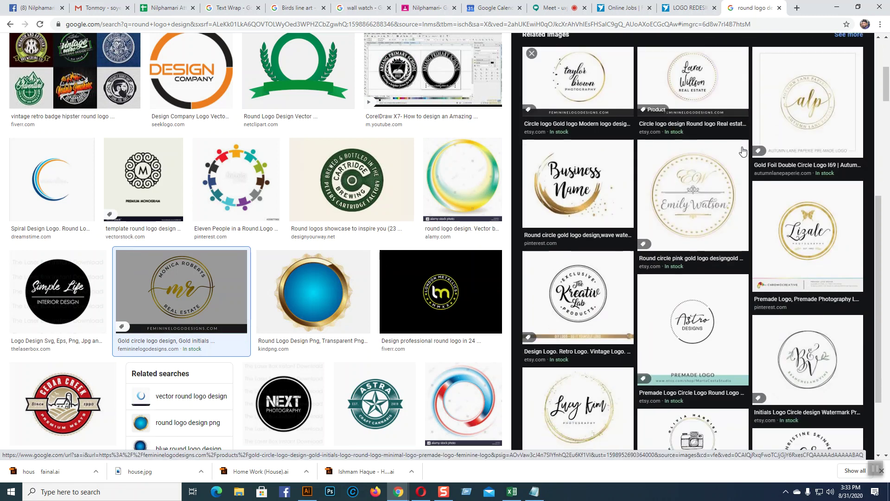
- Switch to Illustrator and delete the tilted rectangle from the artboard
left_click(307, 491)
left_click(500, 304)
left_click(426, 207)
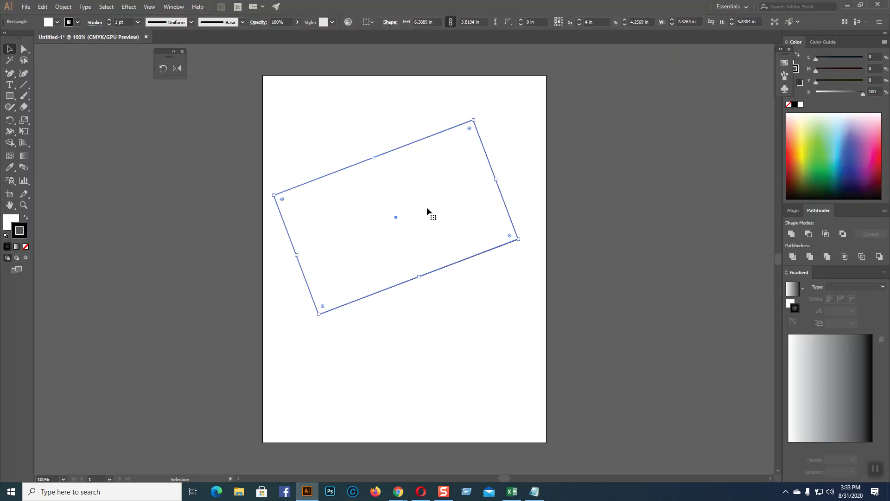
key("Delete")
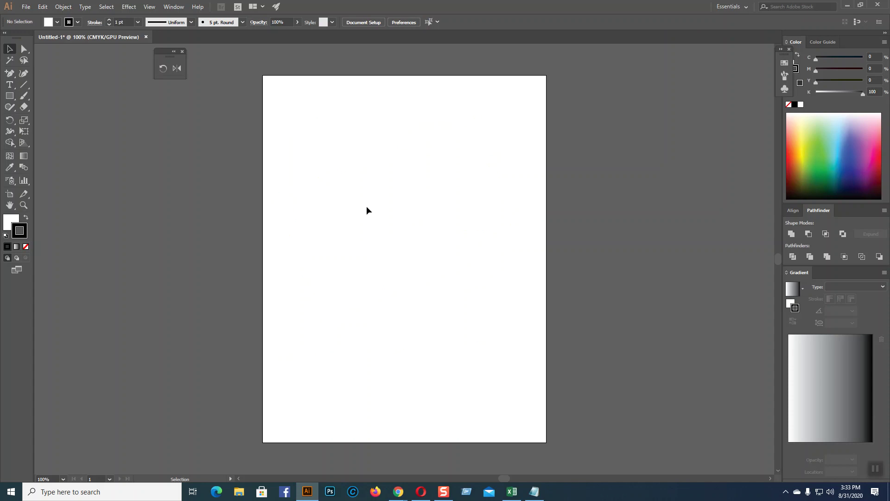
- Draw a circle about 6.47 in wide on the artboard and give it a black fill with no stroke
left_click_drag(16, 94, 52, 119)
left_click_drag(391, 235, 499, 343)
left_click(9, 48)
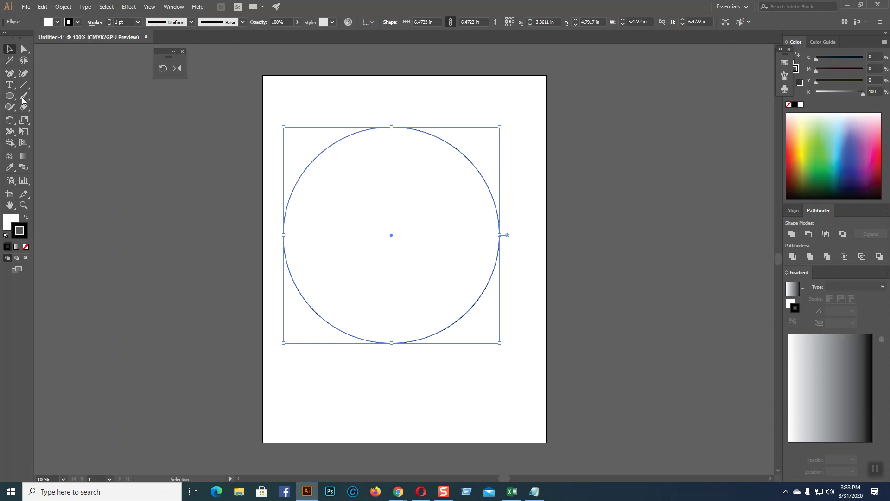
left_click(26, 217)
left_click(26, 247)
left_click(10, 222)
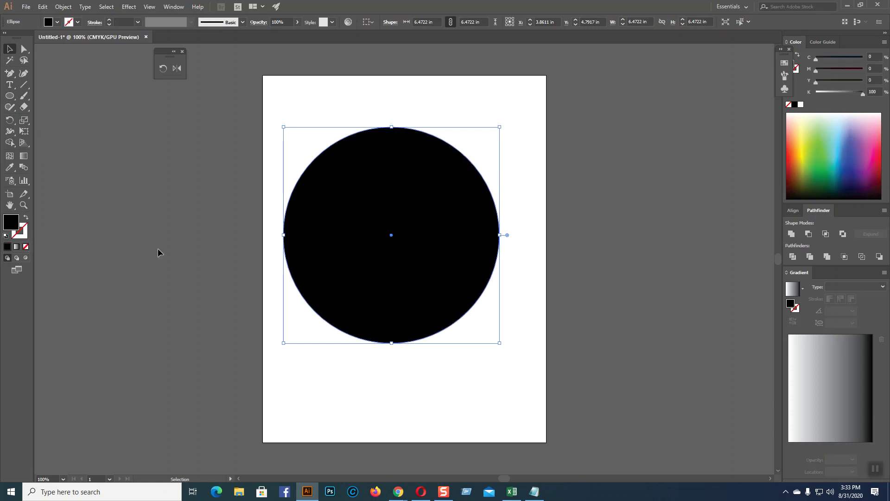
- Create two concentric copies of the black circle, scaled down to about 6 in and about 5.78 in
key("a")
key("v")
left_click_drag(500, 127, 492, 133)
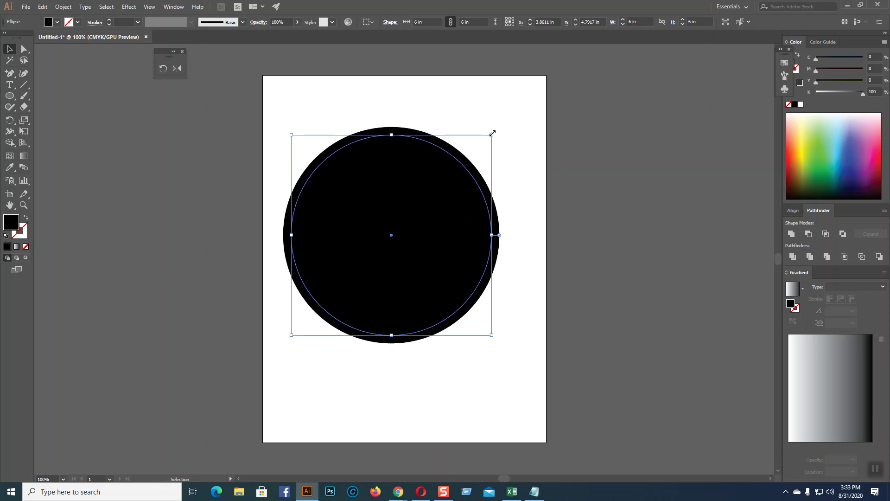
key("a")
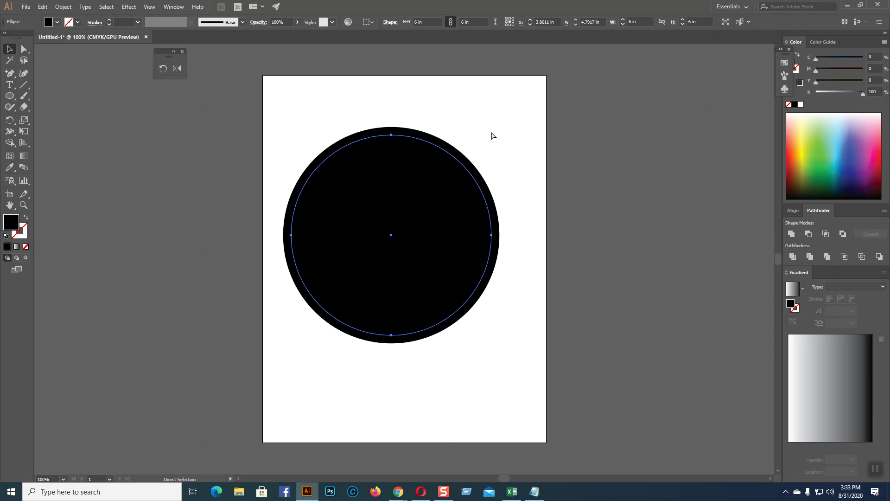
key("v")
left_click_drag(491, 135, 488, 138)
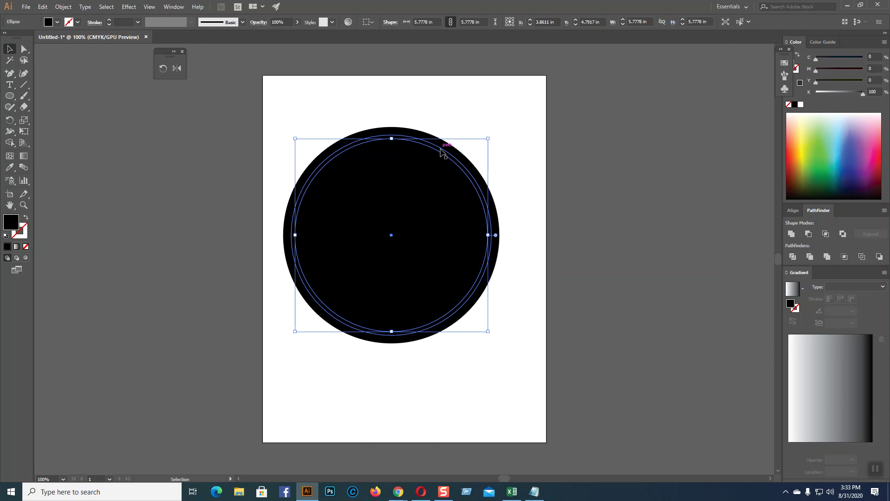
- Subtract the smaller copy from the 6 in circle with Minus Front and fill the remaining ring white
left_click(441, 149, "shift")
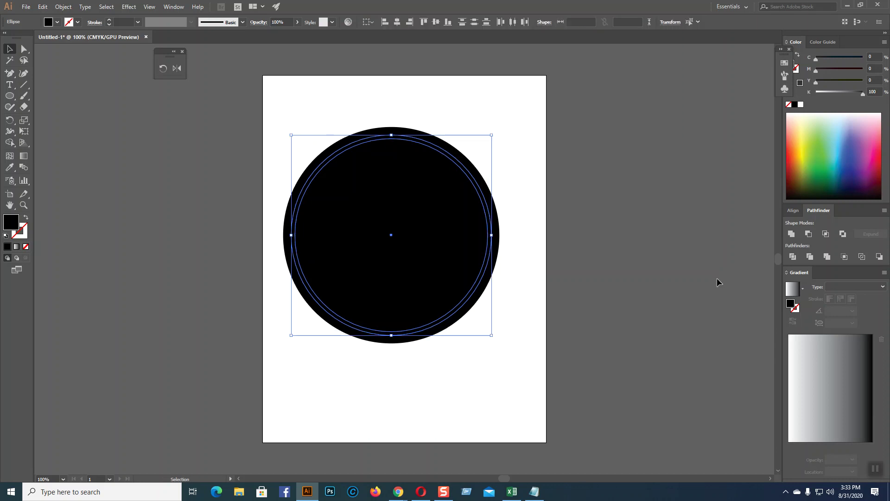
left_click(805, 236)
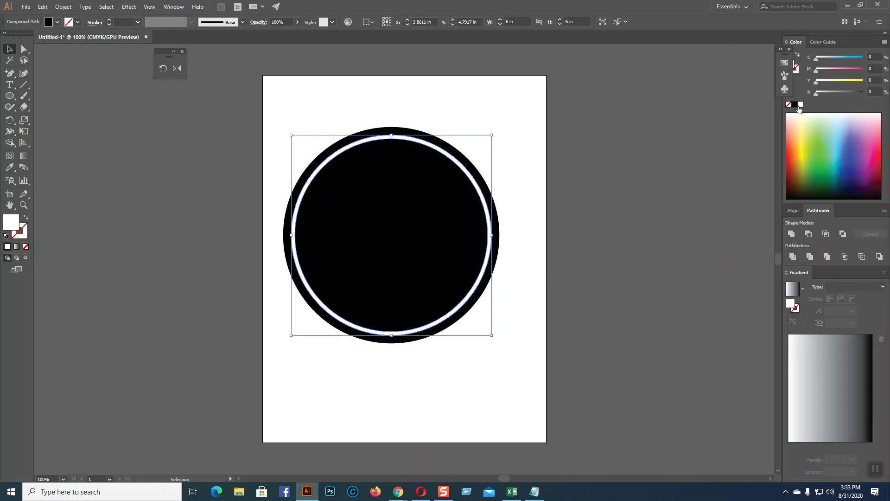
left_click(533, 218)
- Duplicate the white ring in place and scale the copy concentrically to about 2.56 in
left_click(490, 222)
key("a")
key("v")
left_click_drag(492, 135, 435, 192)
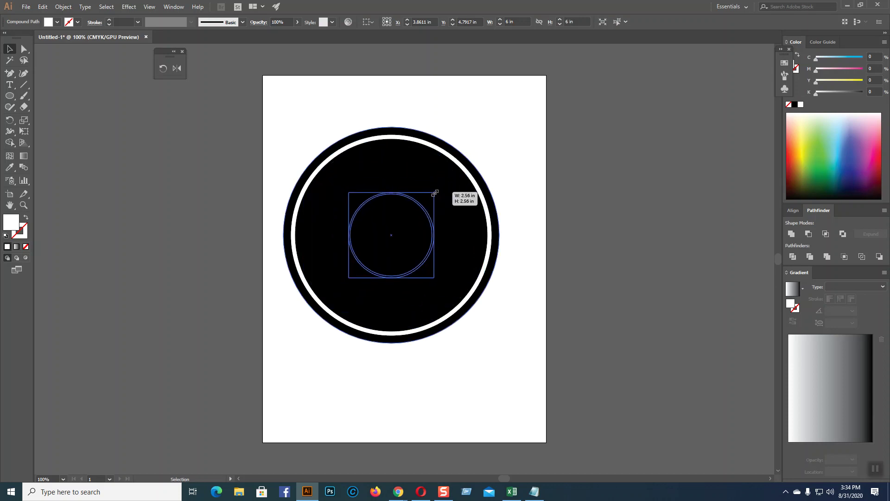
left_click(574, 216)
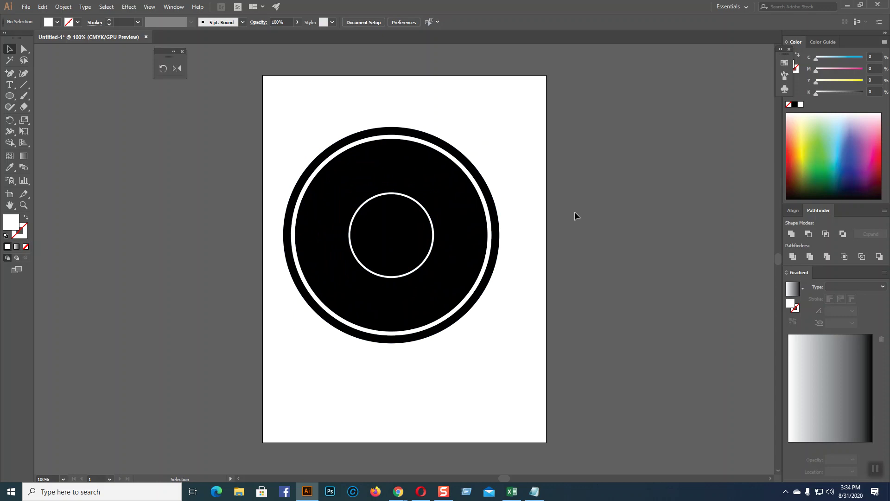
left_click(497, 221)
left_click(642, 217)
left_click(486, 217)
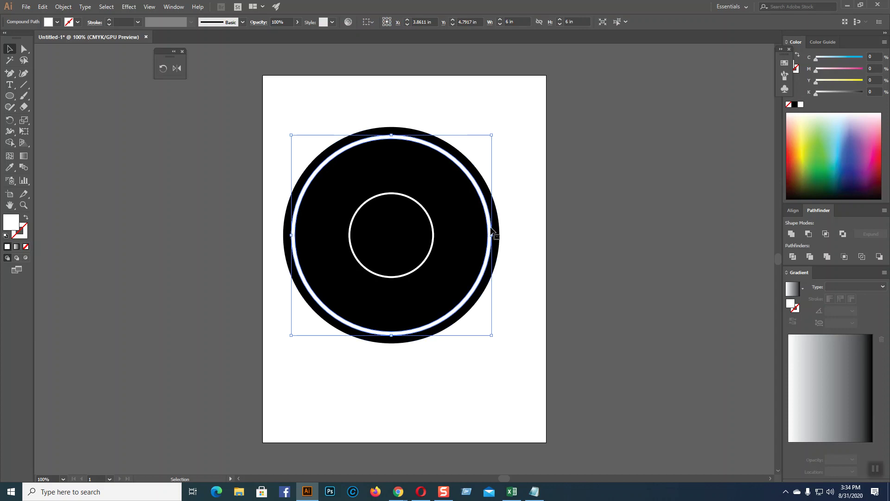
left_click(583, 218)
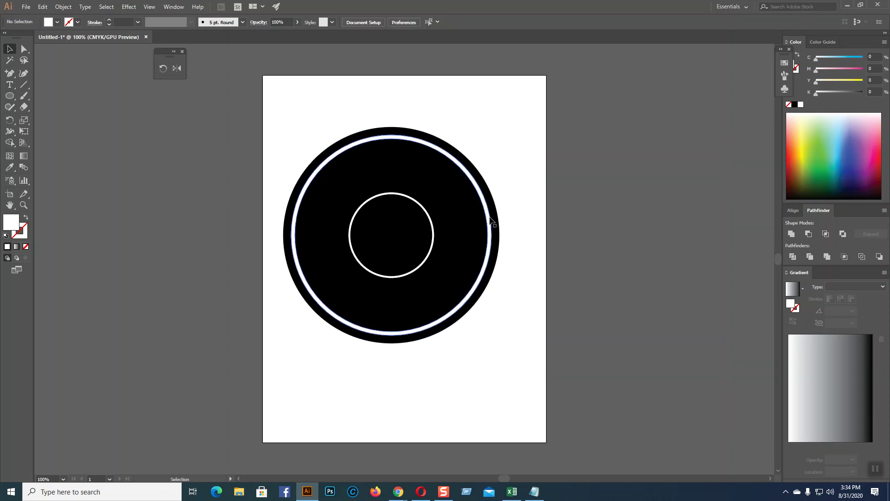
left_click(485, 218)
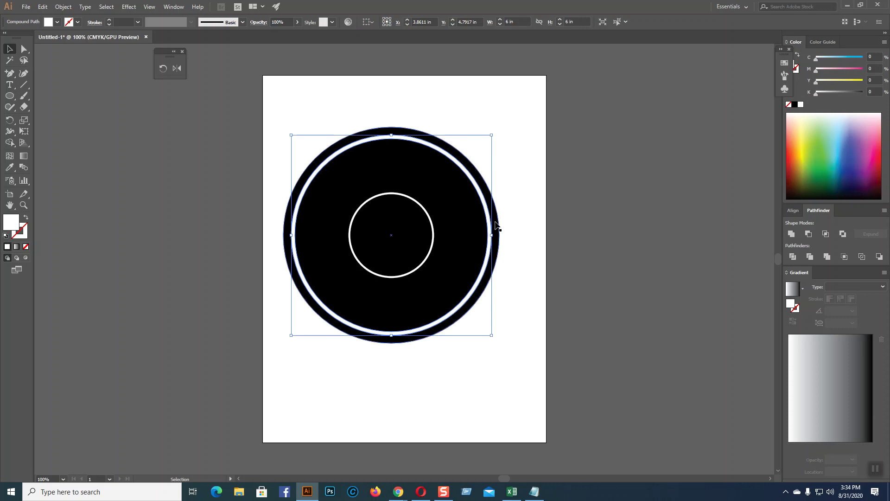
left_click(496, 222)
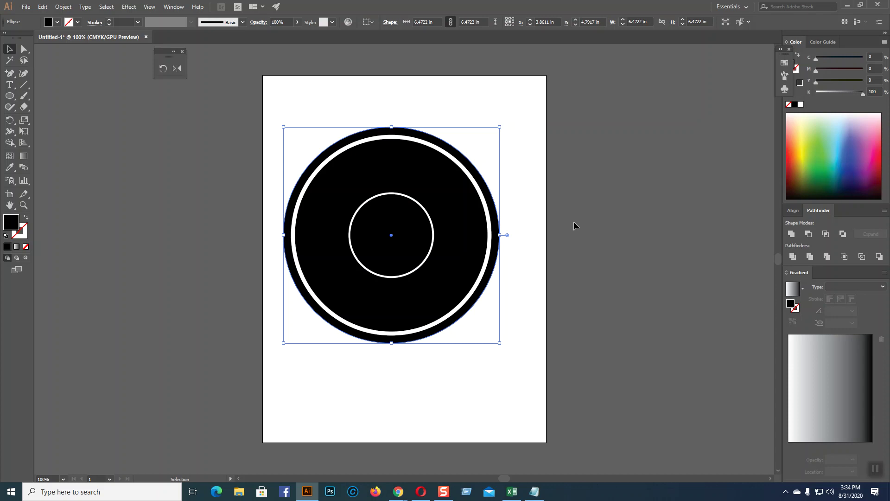
- Delete the black circle together with both white rings from the artboard
left_click(312, 113)
left_click_drag(506, 351, 363, 166)
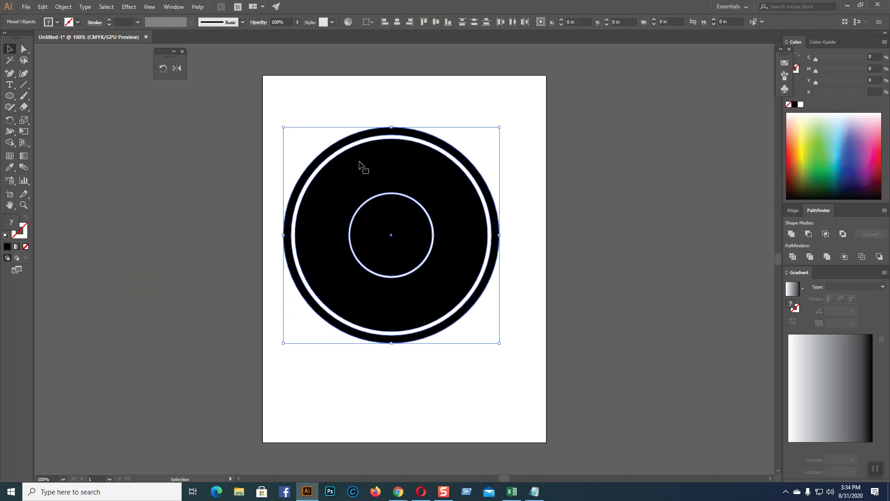
key("Delete")
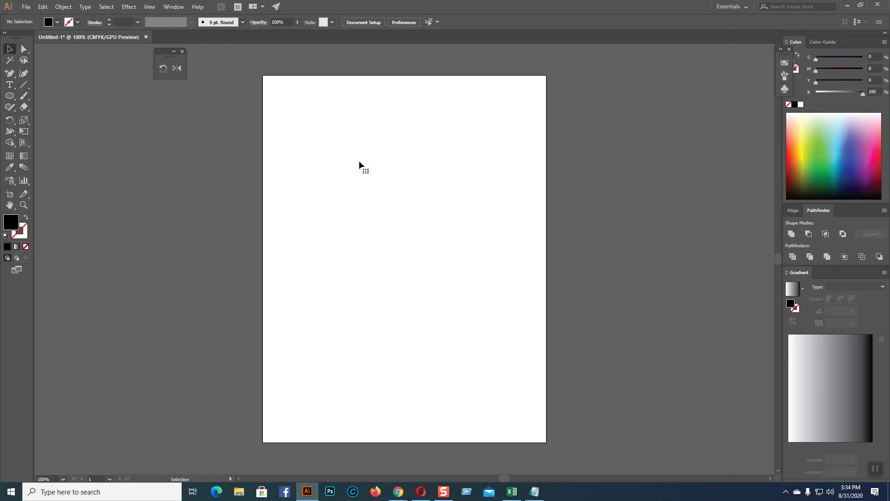
- Draw a black rectangle about 4.38 in wide and 4.96 in high on the artboard's upper half
left_click(14, 123)
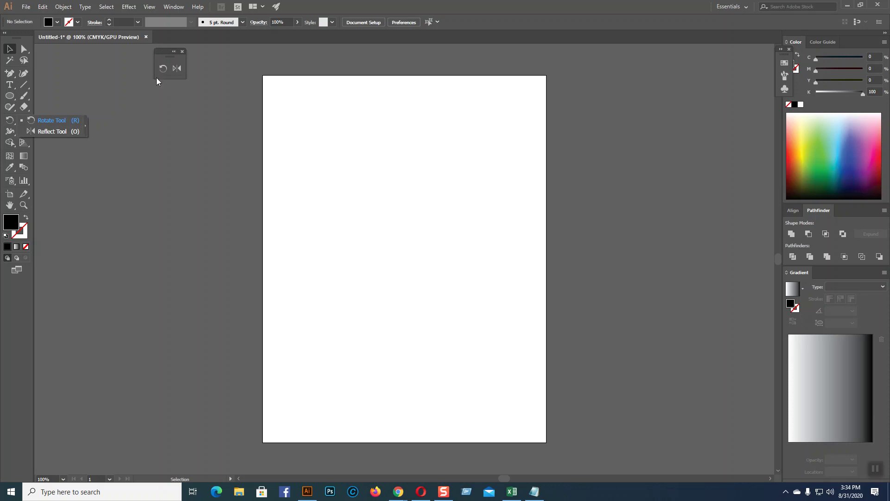
left_click(156, 130)
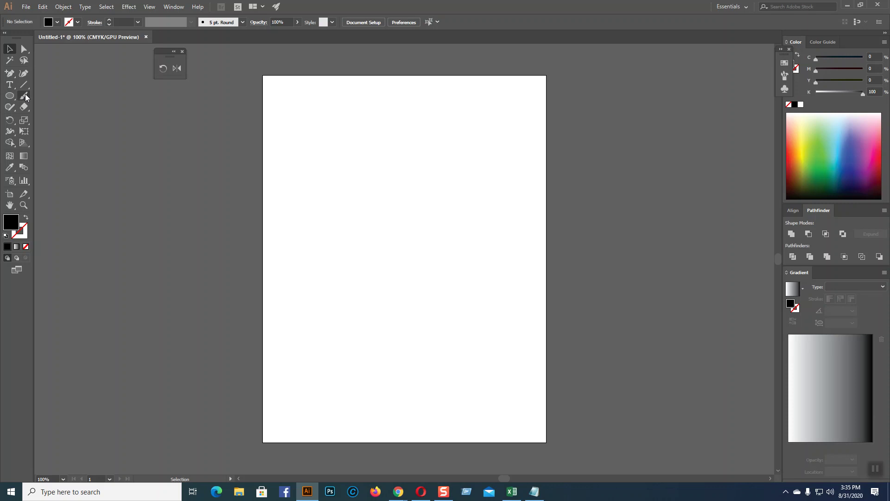
left_click(9, 96)
left_click(147, 132)
left_click(9, 96)
left_click(55, 94)
left_click_drag(347, 143, 493, 308)
key("v")
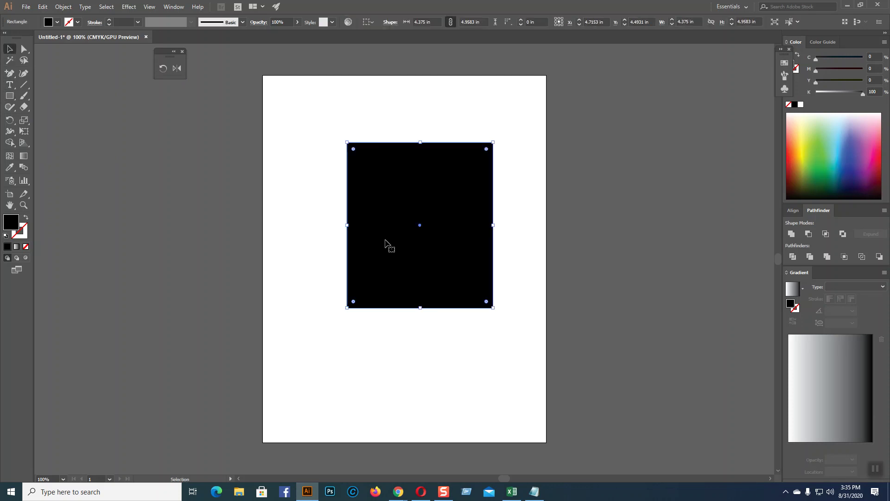
- Widen the black rectangle to about 6.22 in, and swap its fill and stroke back and forth
left_click_drag(391, 245, 382, 247)
left_click_drag(337, 229, 307, 229)
left_click_drag(485, 228, 513, 229)
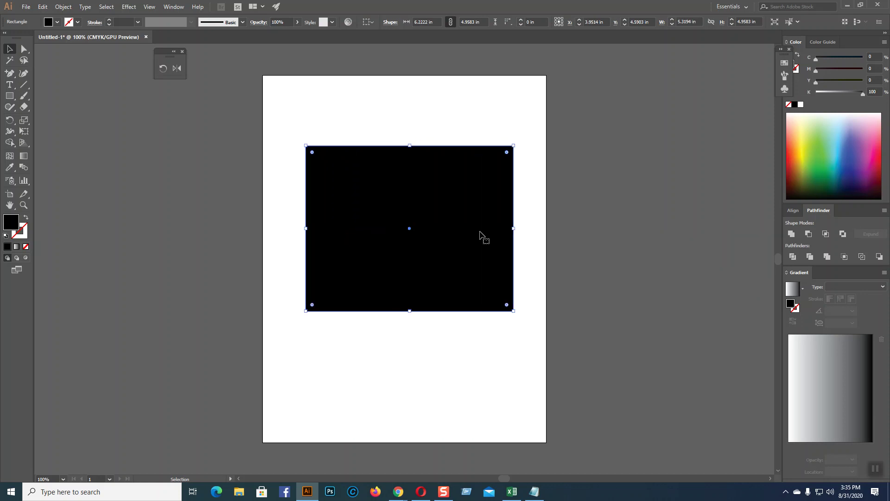
left_click(26, 218)
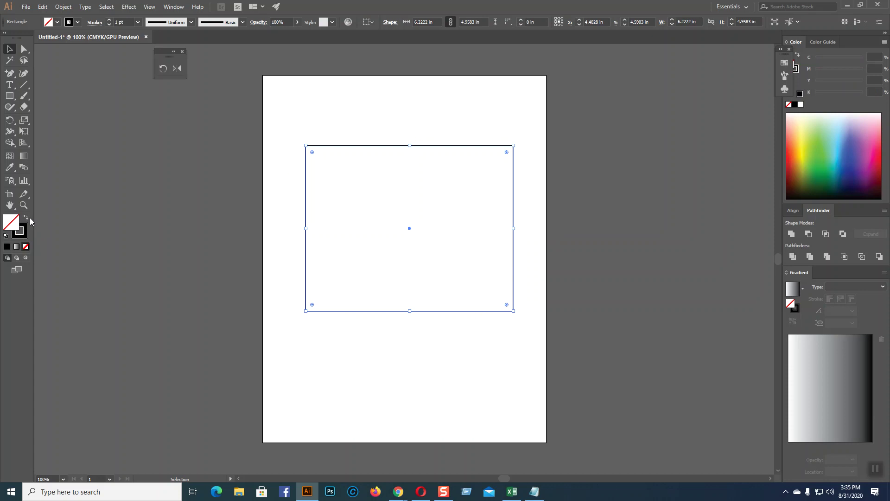
left_click(27, 218)
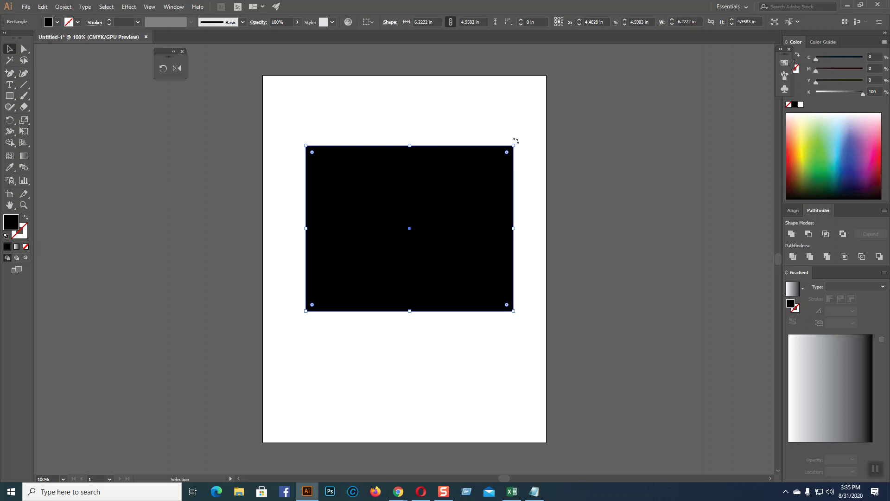
- Rotate the wide black rectangle freehand about its centre and delete it
left_click_drag(516, 140, 535, 262)
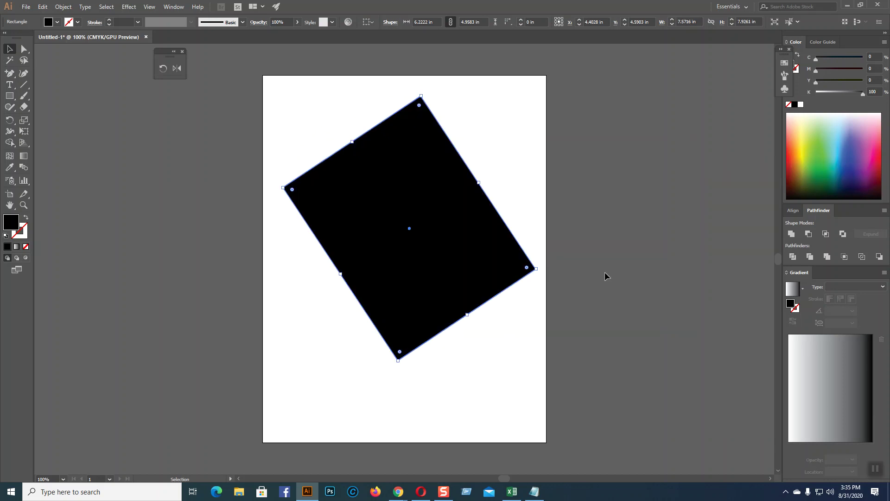
key("Delete")
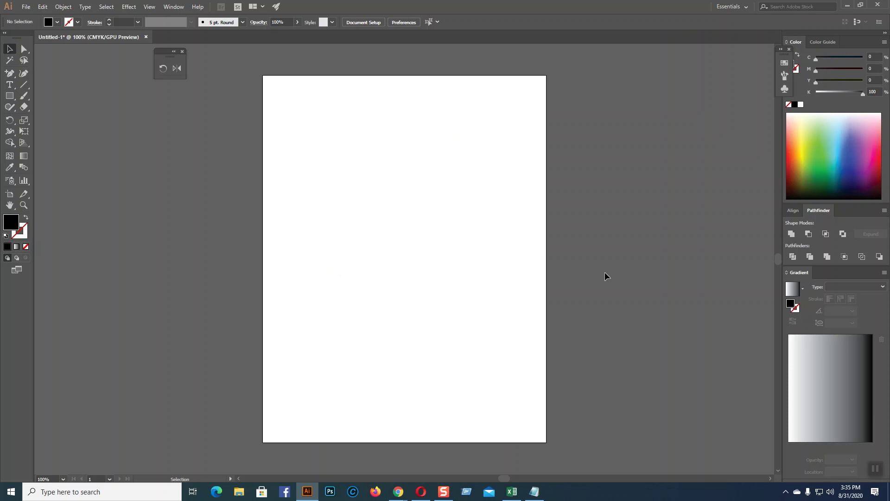
- Draw another black rectangle about 5.76 in wide and 4.58 in high, and delete it
left_click(9, 95)
left_click_drag(448, 257, 525, 311)
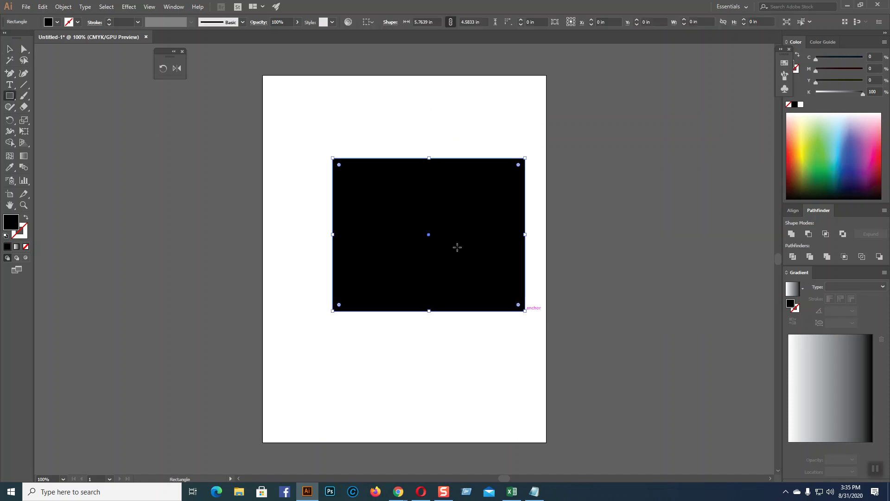
key("v")
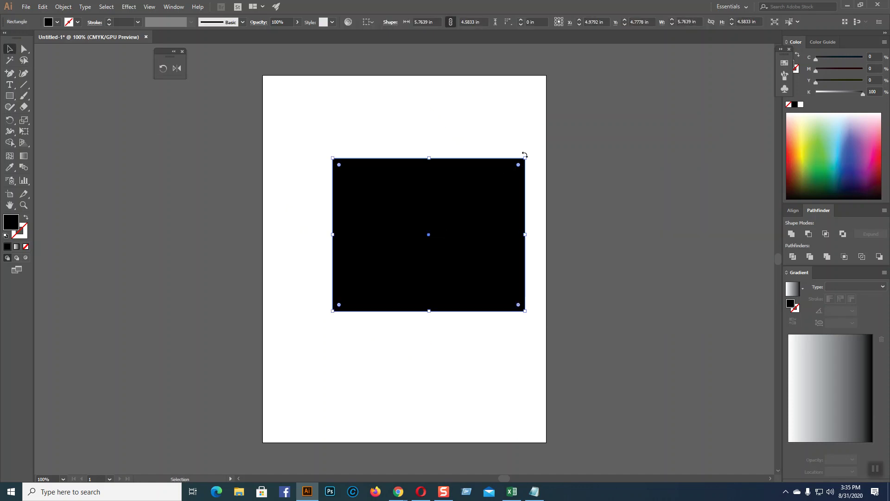
mouse_move(526, 145)
left_mouse_down()
mouse_move(527, 135)
mouse_move(527, 145)
left_mouse_up()
key("Delete")
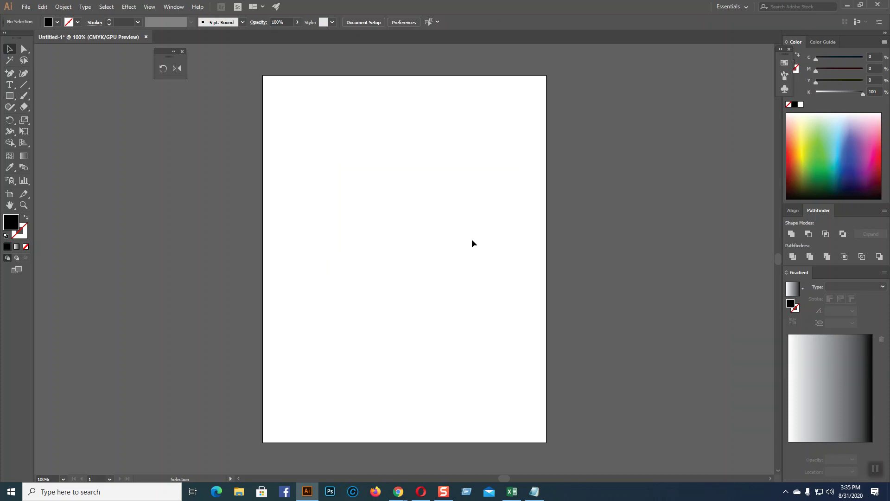
- Draw an upright ellipse about 1.99 in wide and 4.61 in high with a black outline and no fill
left_click_drag(16, 97, 55, 115)
left_click_drag(382, 118, 448, 271)
left_click(10, 49)
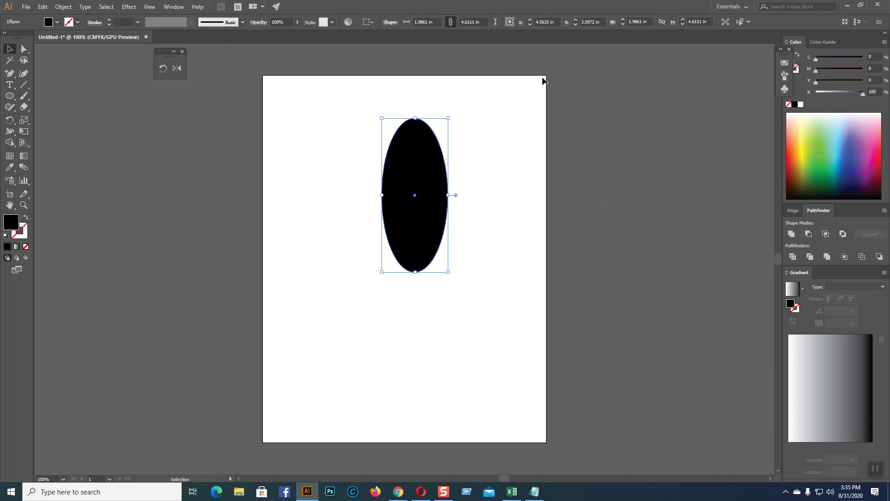
left_click(26, 220)
left_click(458, 207)
left_click(449, 206)
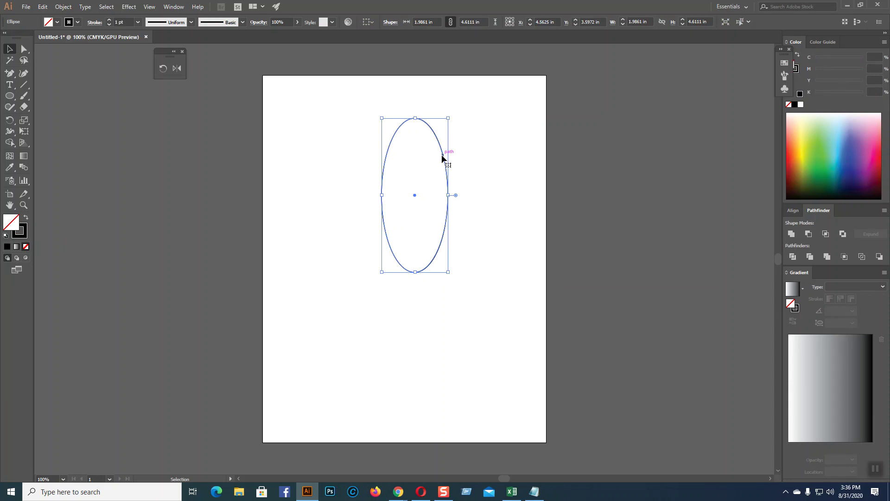
- Rotate the ellipse freehand about its centre until it lies nearly flat, and undo the rotation
left_click(452, 168)
left_click(447, 170)
key("ctrl+equal")
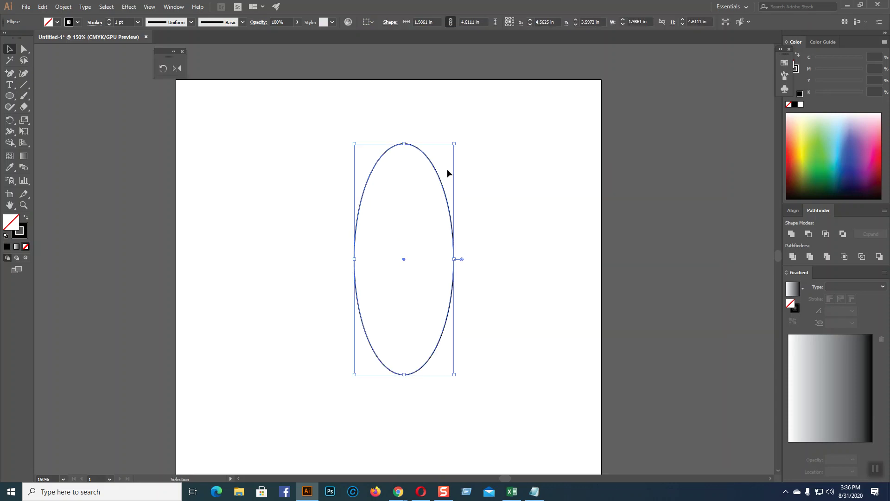
left_click_drag(458, 138, 299, 155)
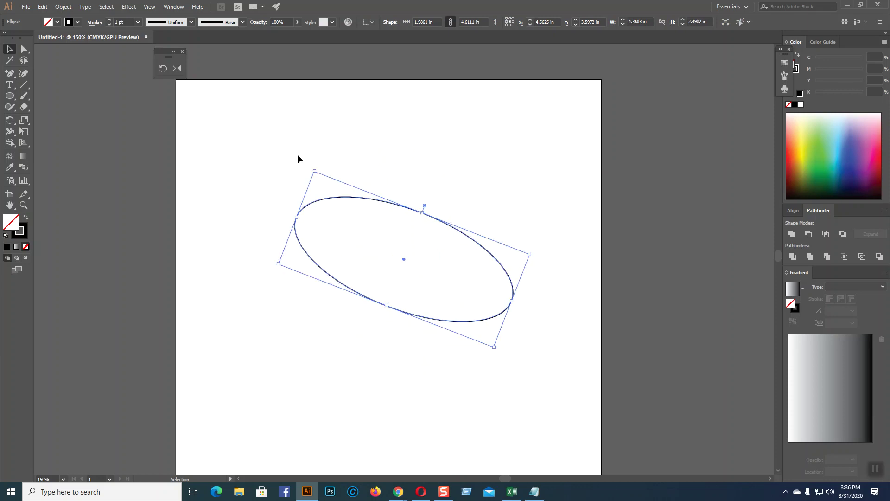
key("a")
key("ctrl+z")
key("v")
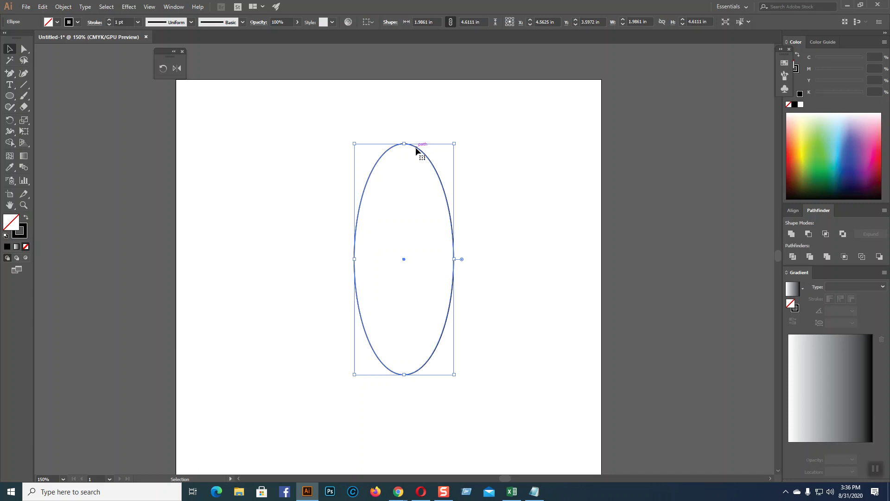
left_click(471, 163)
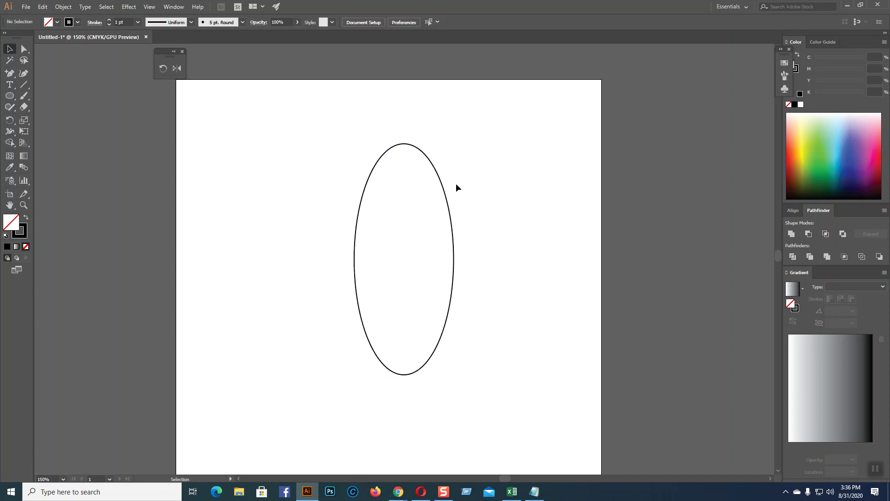
left_click(443, 196)
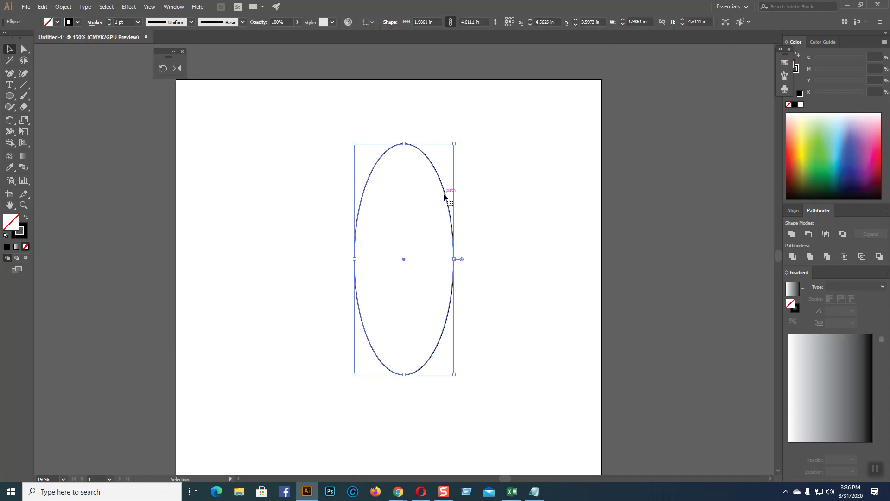
scroll(546, 200, "down", 2)
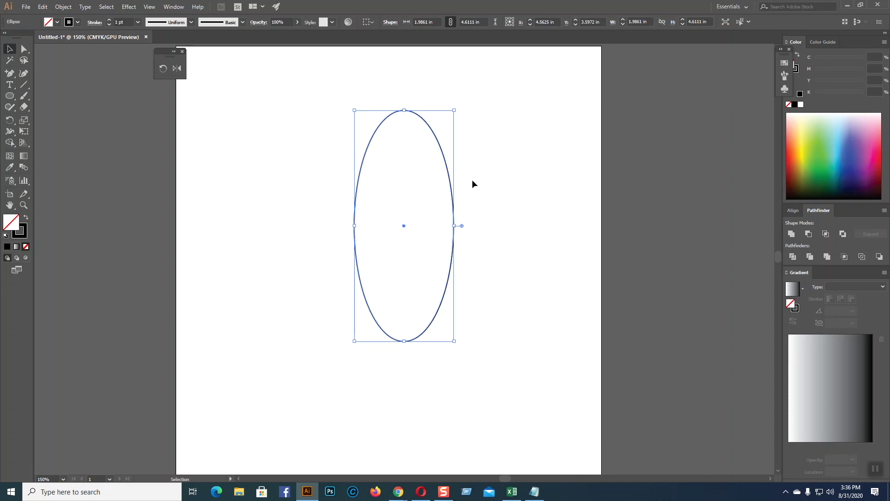
left_click(516, 171)
left_click(451, 179)
key("ctrl+minus")
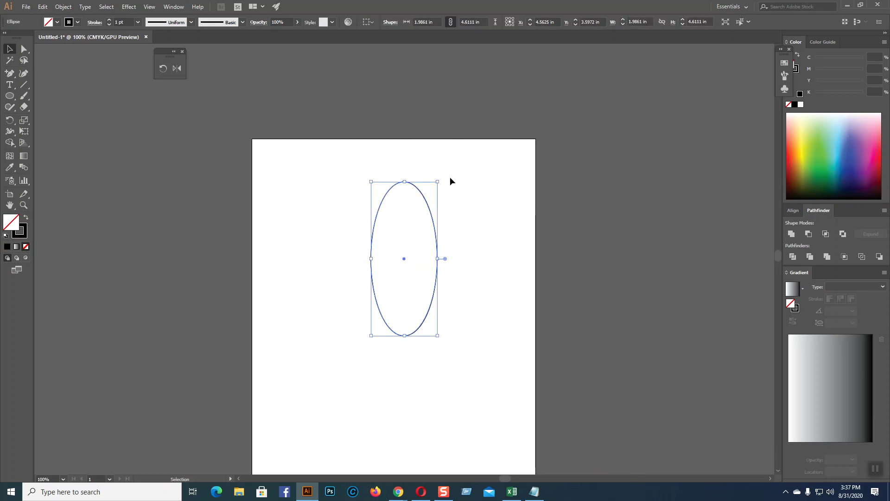
scroll(450, 178, "down", 4)
scroll(512, 172, "up", 2)
left_click(442, 182)
left_click(434, 183)
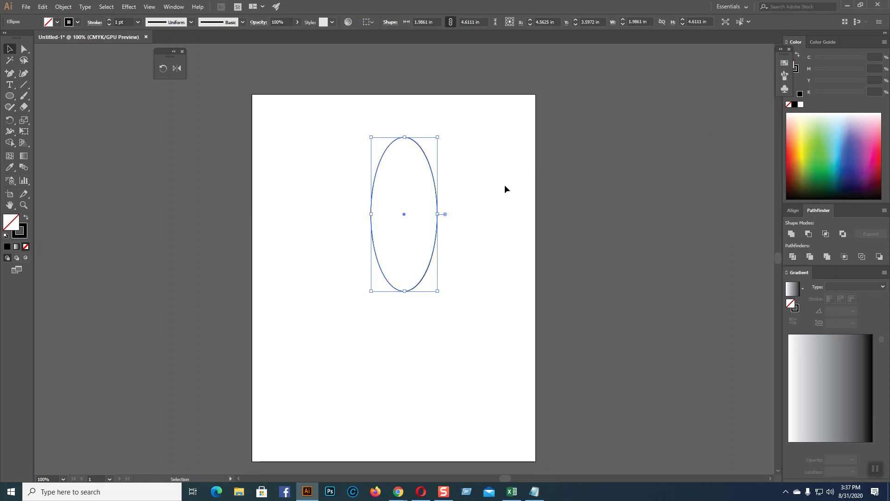
key("a")
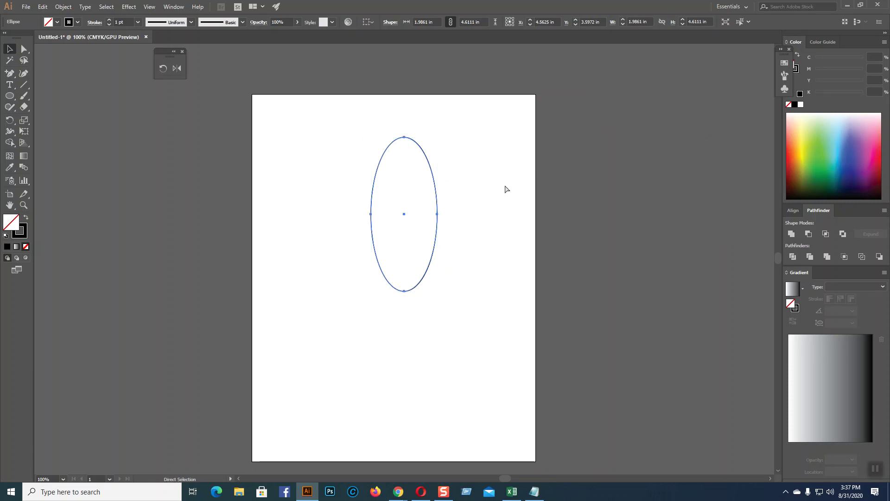
key("v")
scroll(506, 189, "up", 1)
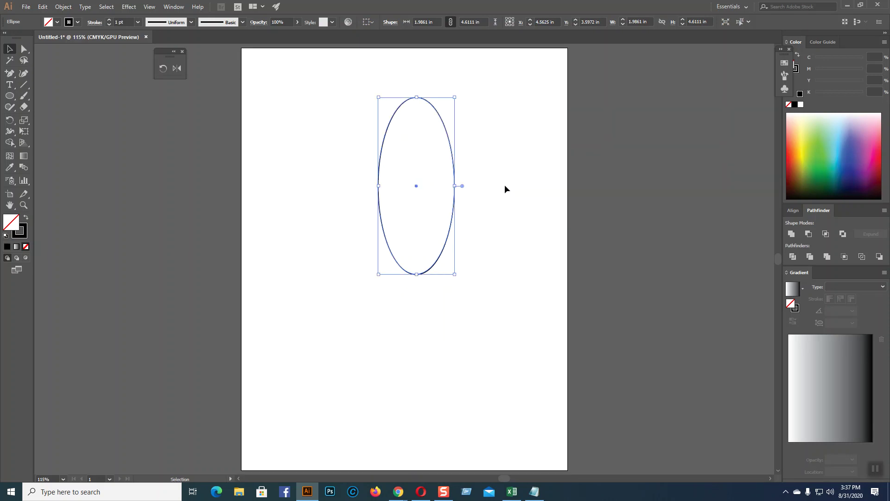
left_click(457, 158)
left_click(454, 170)
scroll(454, 168, "up", 1)
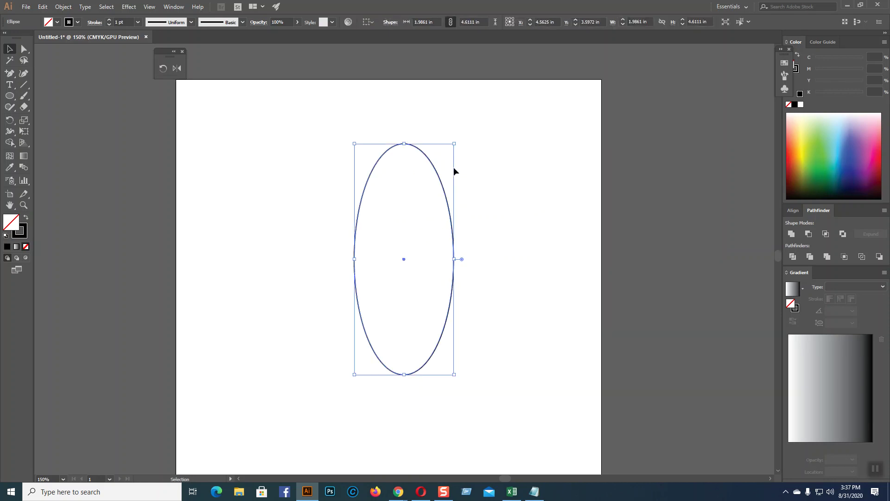
left_click(493, 167)
left_click(448, 202)
left_click(530, 220)
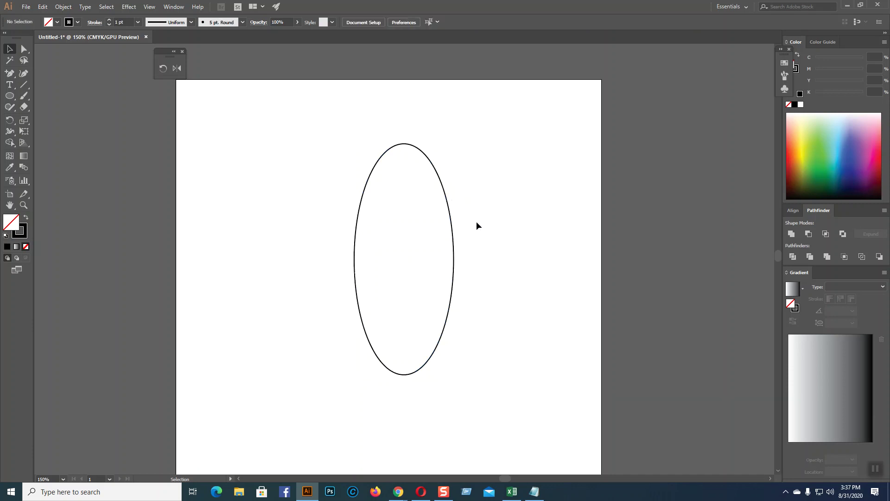
- Activate the Rotate tool on the ellipse and inspect its centre reference point with the Windows Magnifier at 200%
left_click(452, 218)
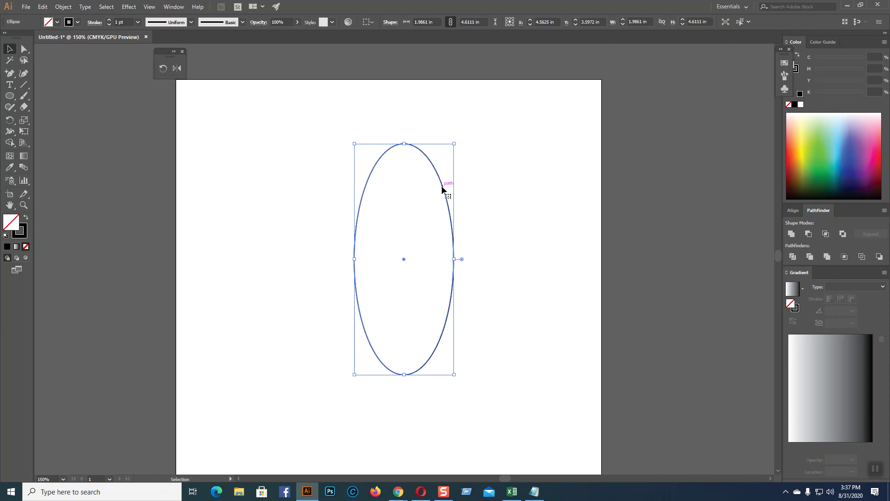
left_click(163, 69)
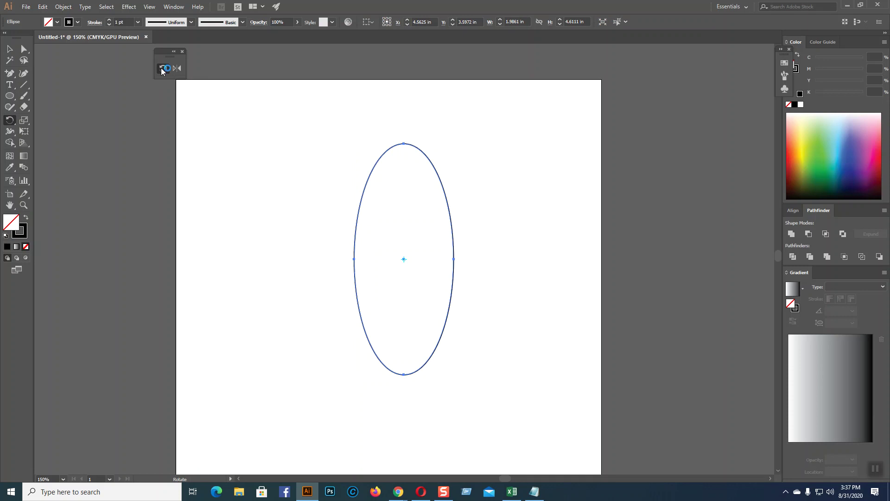
key("super+plus")
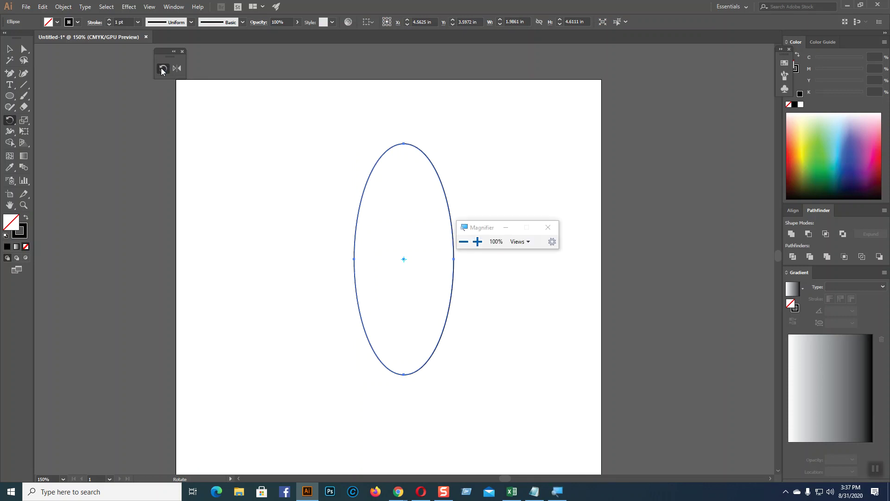
left_click(479, 245)
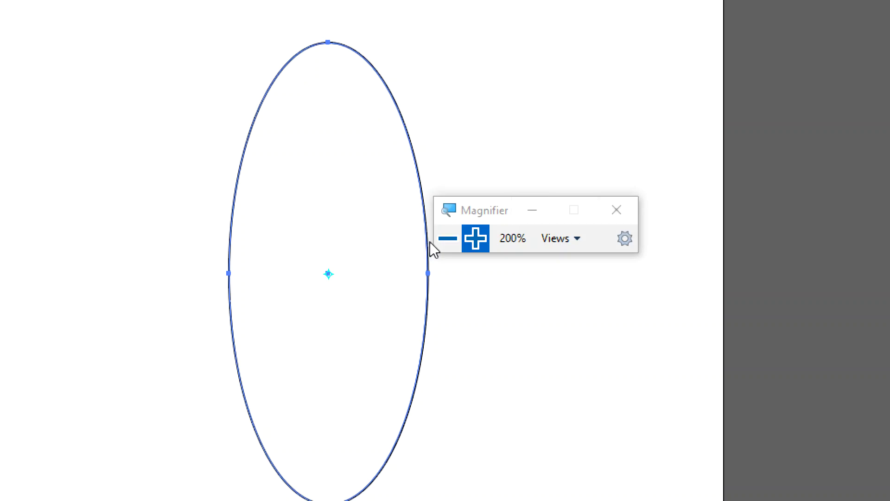
left_click(463, 239)
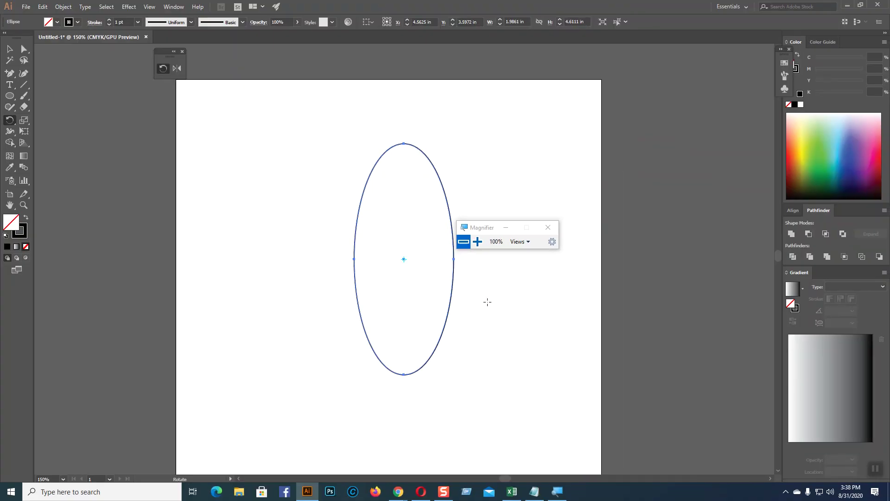
left_click_drag(488, 231, 542, 109)
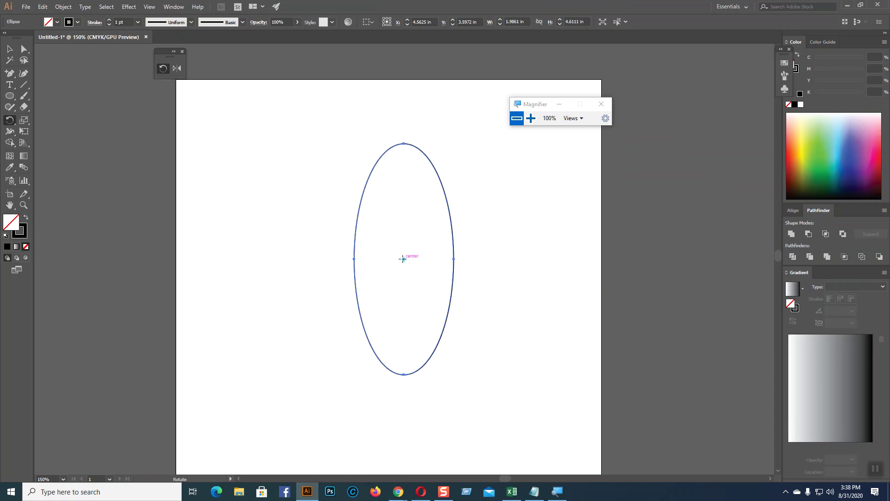
scroll(438, 249, "down", 3)
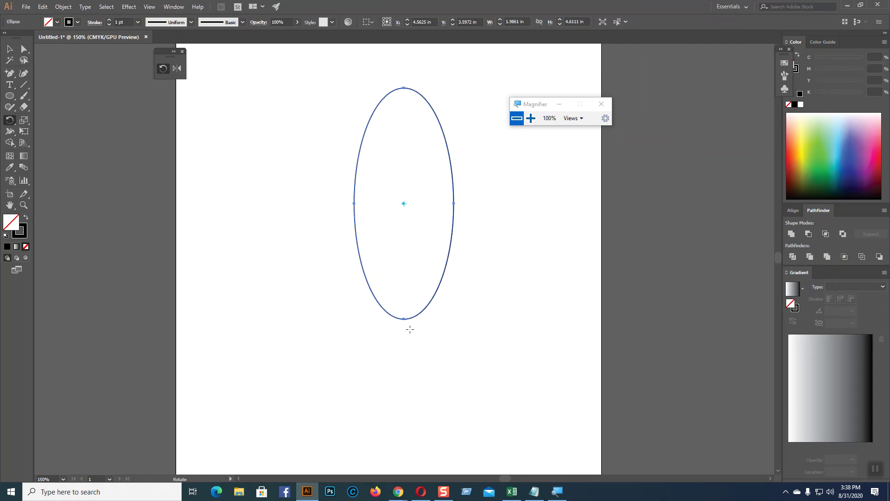
- Place the Rotate tool's reference point on the ellipse's bottom anchor under magnification, and leave the tool without rotating
left_click(531, 118)
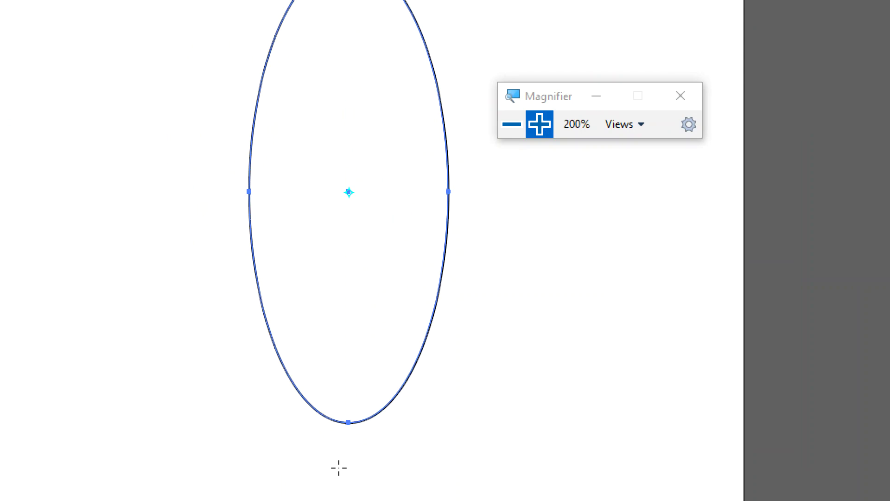
left_click(349, 423)
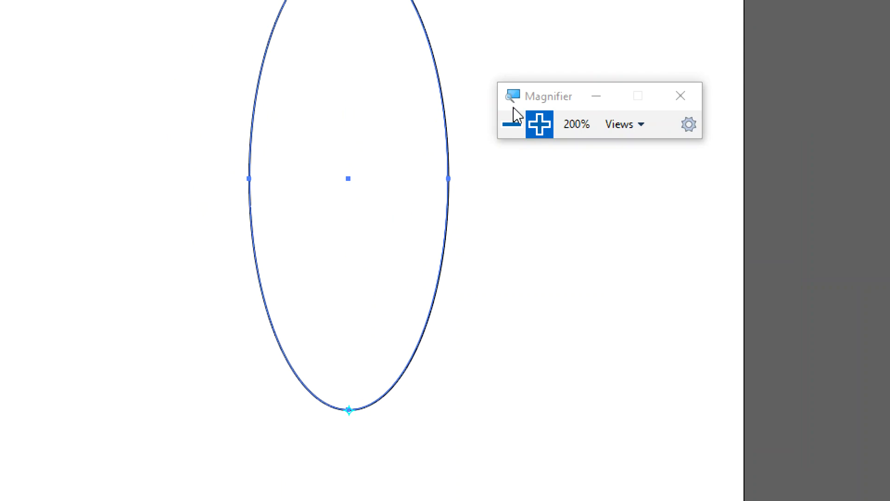
left_click(512, 128)
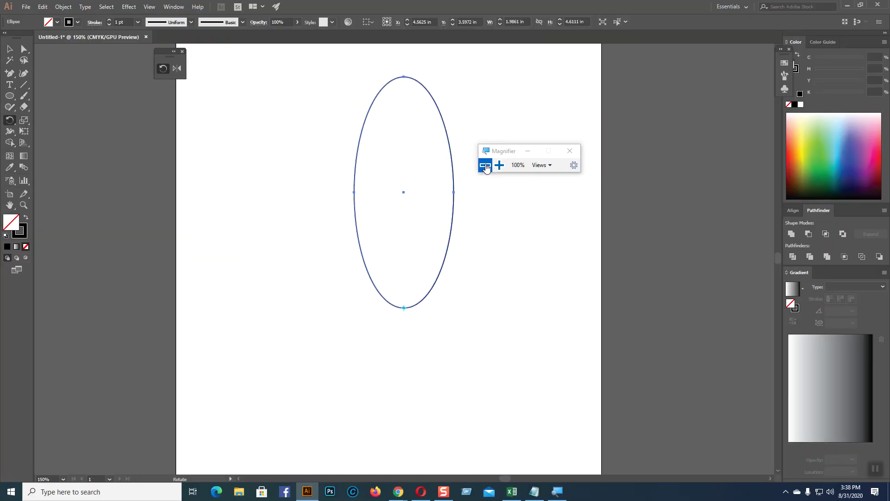
left_click(405, 308)
left_click(404, 308)
left_click(9, 49)
left_click(259, 153)
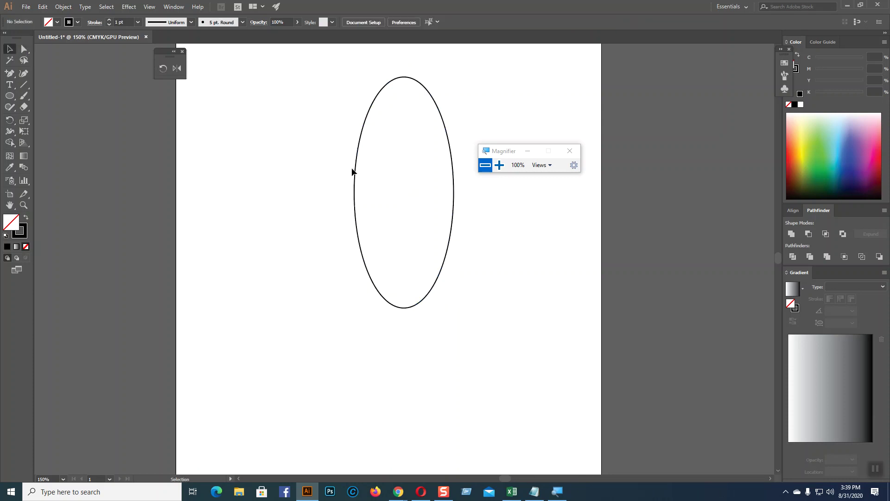
- Try the Rotate tool's reference point on the ellipse's left anchor and at a spot outside the ellipse, leaving the tool without rotating
left_click(452, 161)
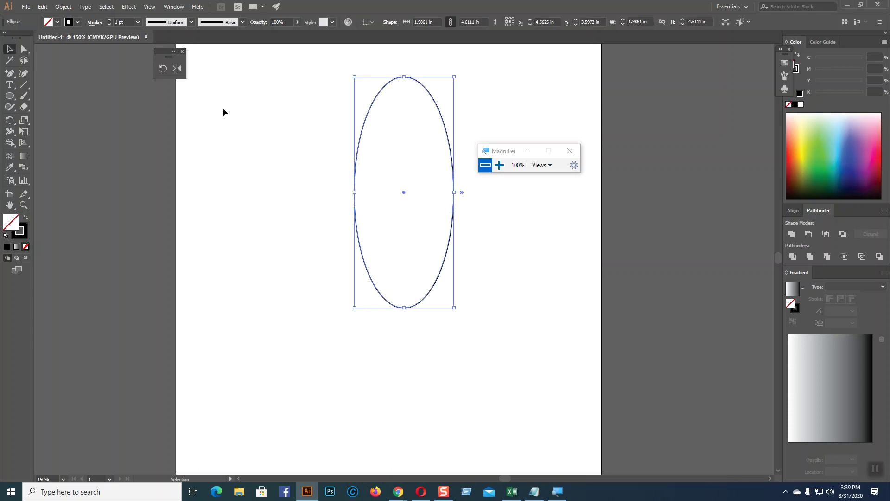
left_click(164, 67)
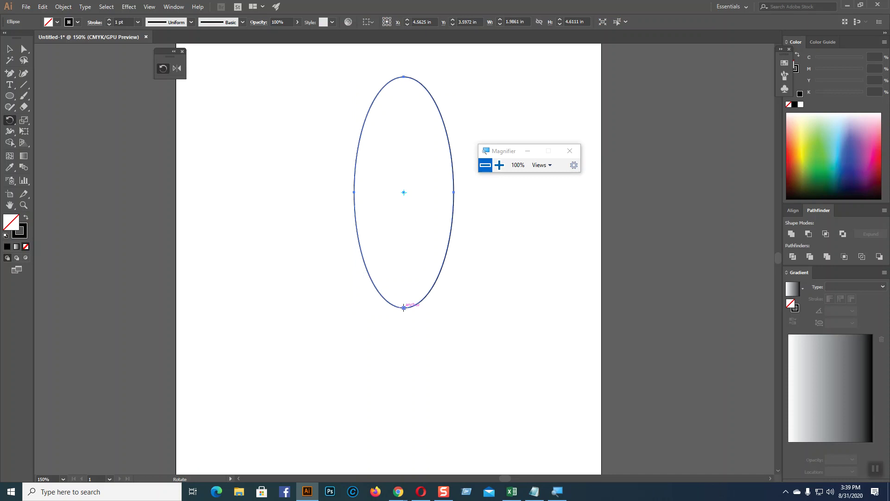
left_click(354, 191)
left_click(9, 48)
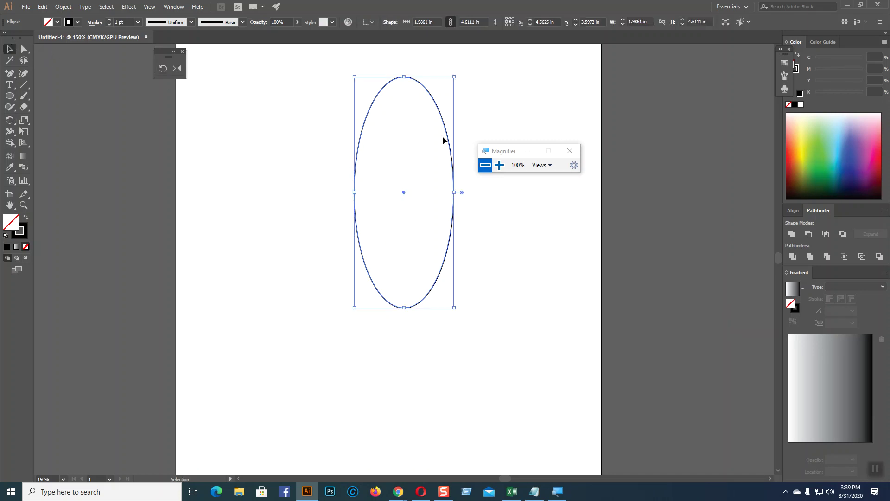
left_click(162, 70)
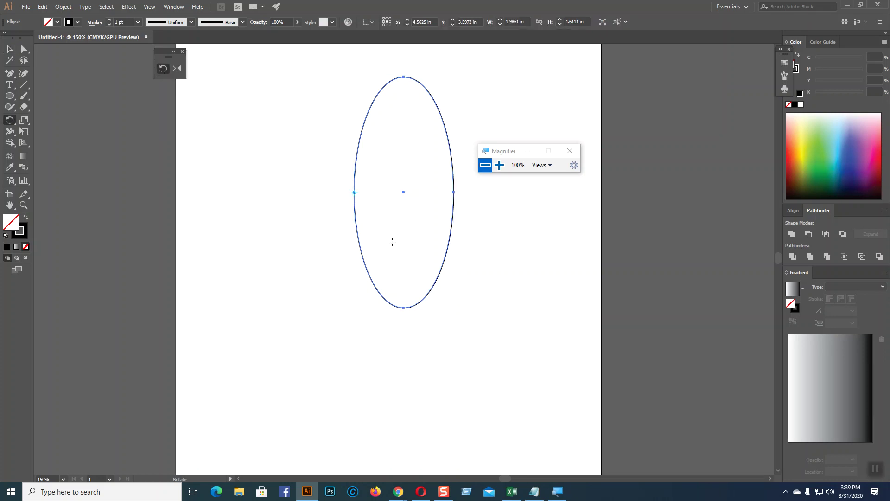
left_click(261, 187)
key("v")
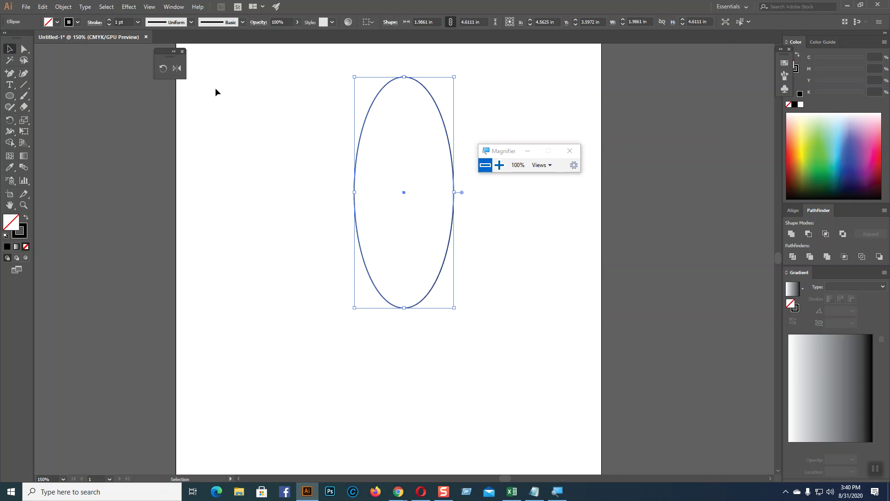
- Rotate a copy of the ellipse slightly counterclockwise about its bottom anchor, keeping the original in place
left_click(163, 69)
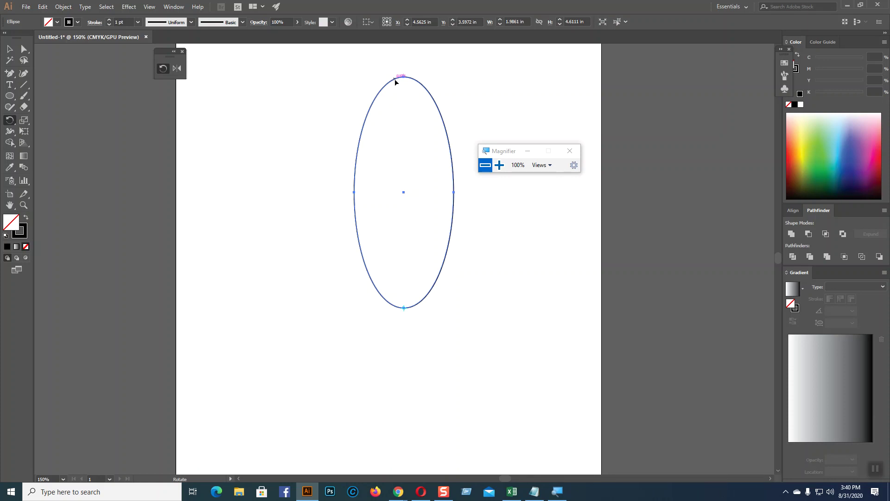
left_click_drag(395, 82, 357, 91)
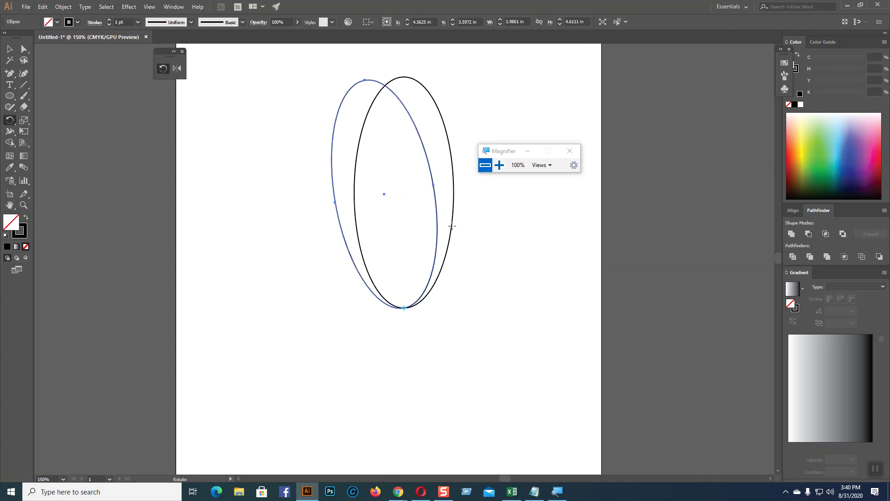
key("ctrl")
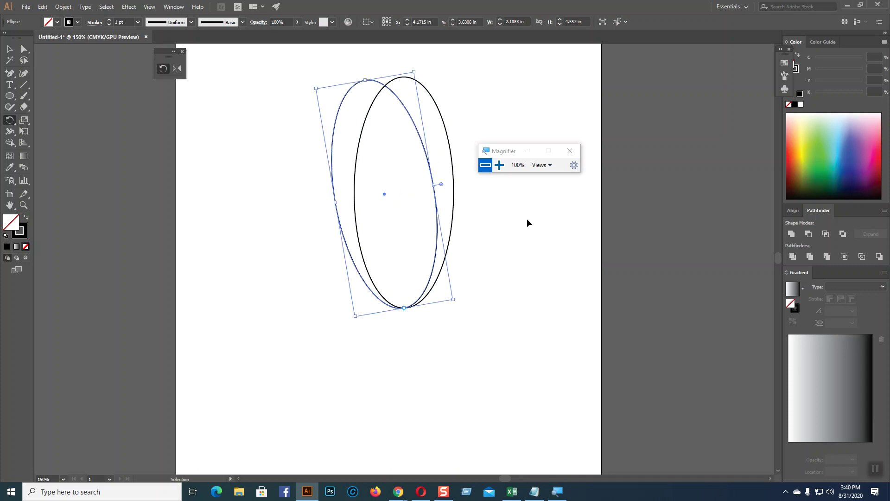
- Repeat the rotated copy around the bottom anchor until the ellipses complete a full circular flower, and deselect it
key("ctrl+d")
key("ctrl+d")
key("ctrl+d")
key("ctrl+d")
key("ctrl+d")
key("ctrl+d")
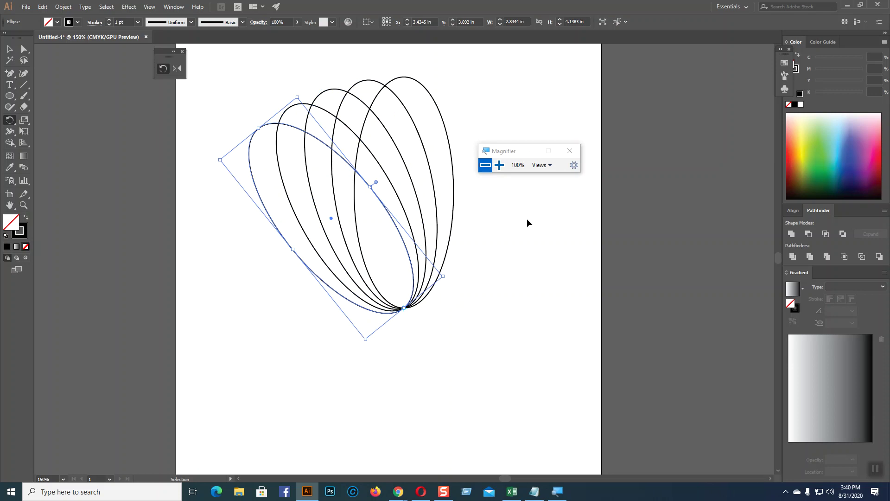
key("ctrl+d")
key("ctrl+d")
key("ctrl+d")
key("ctrl+d")
key("ctrl+d")
key("ctrl+d")
key("ctrl+d")
key("ctrl+d")
key("ctrl+d")
key("ctrl+d")
key("ctrl+d")
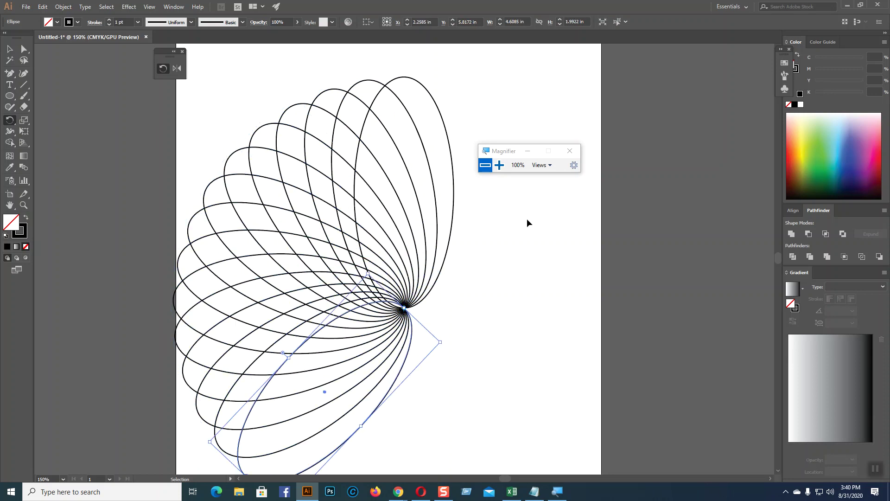
key("ctrl+d")
key("ctrl+d")
key("ctrl+d")
key("ctrl+d")
key("ctrl+d")
key("ctrl+d")
key("ctrl+d")
key("ctrl+d")
key("ctrl+d")
key("ctrl+d")
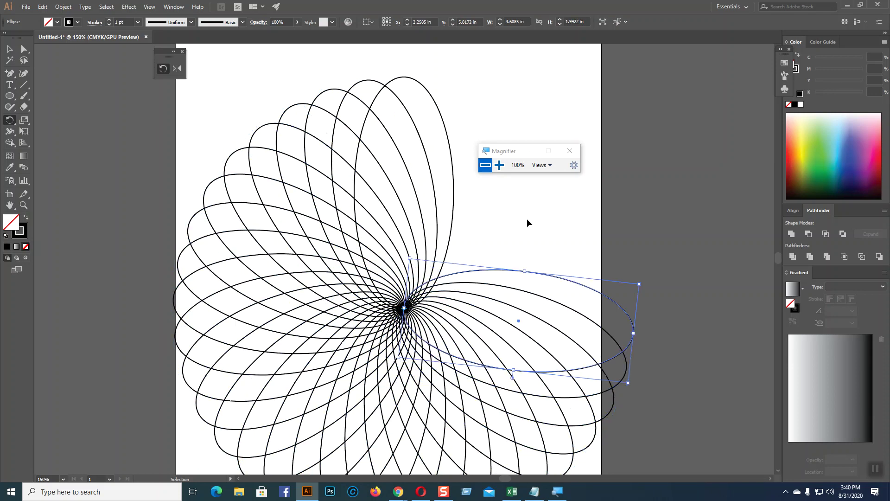
key("ctrl+d")
key("ctrl+d")
key("ctrl+d")
key("ctrl+d")
key("ctrl+d")
key("ctrl+d")
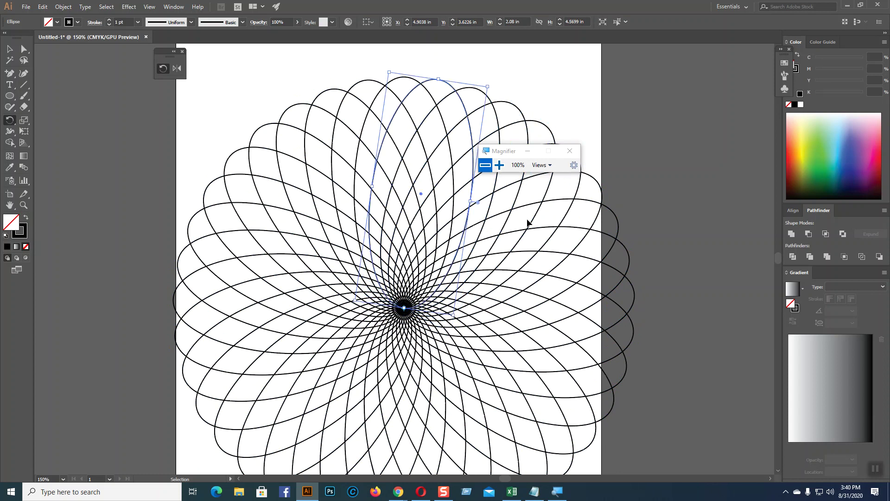
key("v")
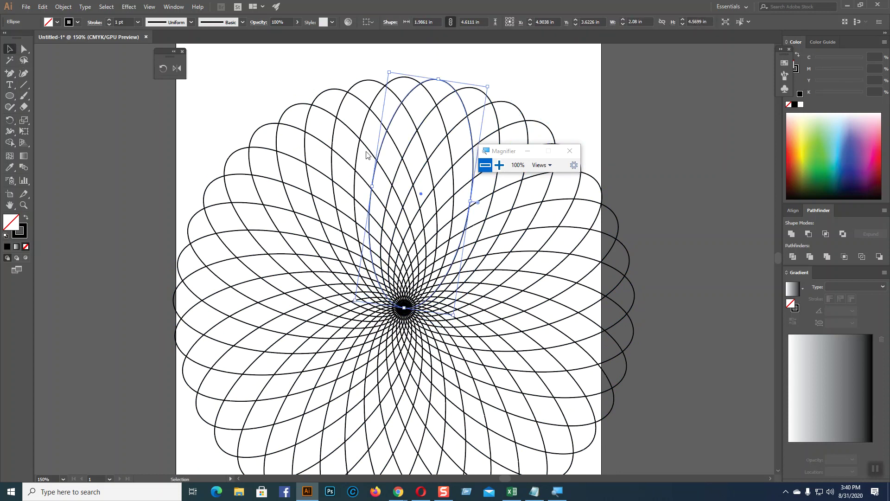
left_click(669, 127)
scroll(670, 126, "down", 2)
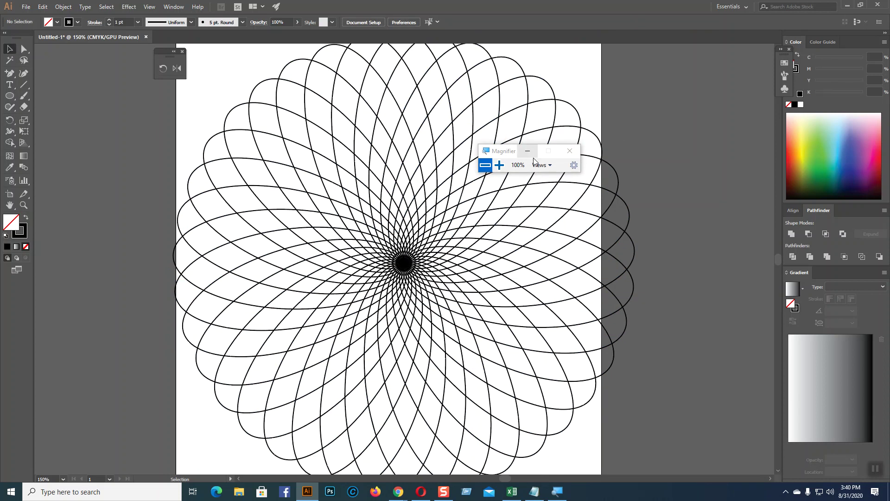
- Move the Magnifier window clear of the artwork and delete all ellipses of the flower
left_click_drag(499, 154, 683, 133)
scroll(695, 282, "up", 1)
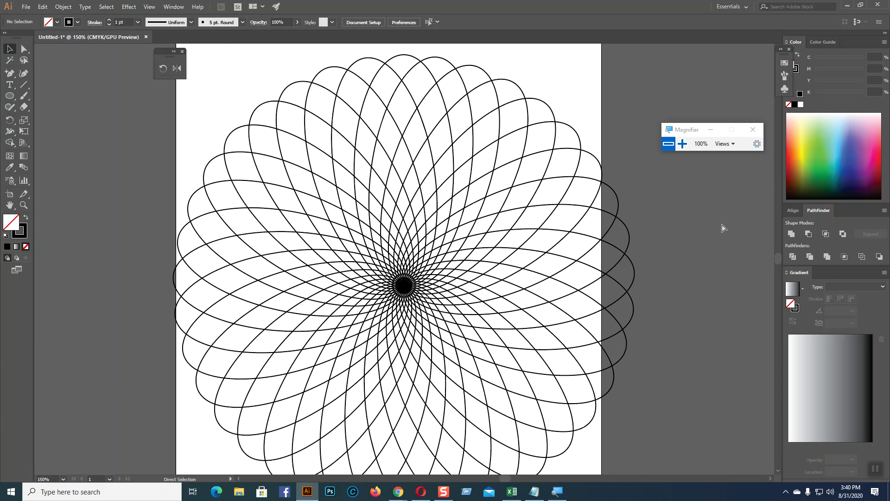
key("ctrl+minus")
left_click_drag(255, 110, 602, 445)
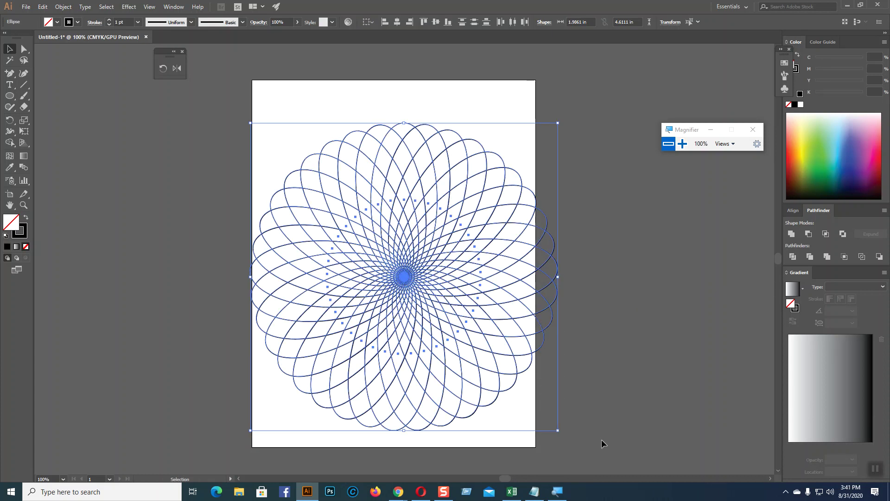
key("Delete")
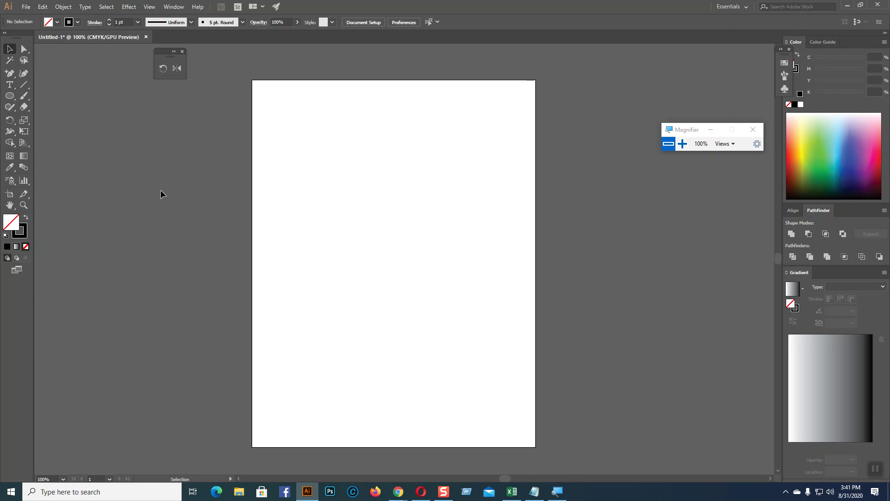
- Draw an upright ellipse about 2.14 in wide and 5.47 in high, and set its rotation reference point on the bottom anchor
key("l")
mouse_move(354, 129)
left_mouse_down()
mouse_move(404, 232)
mouse_move(426, 311)
left_mouse_up()
left_click(165, 69)
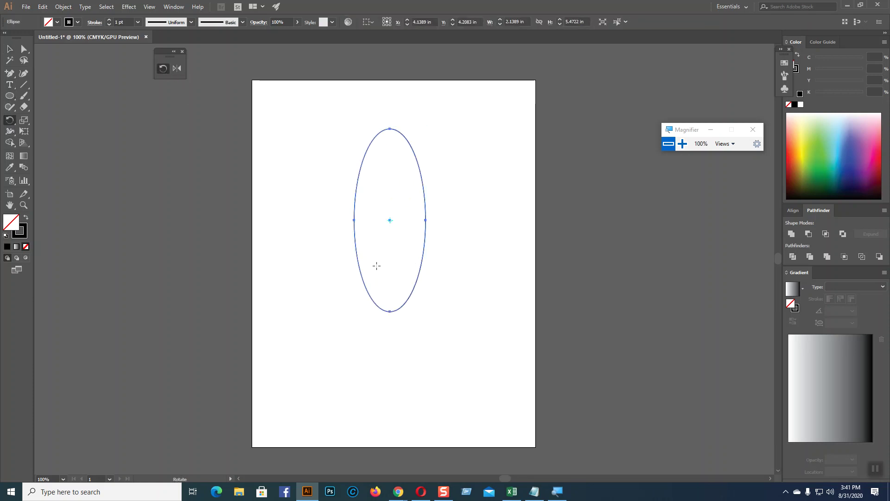
left_click(389, 312)
- Draw an upright rectangle about 1.71 in wide and 2.94 in high beside the ellipse, and place a duplicate to its right
left_click_drag(16, 96, 53, 94)
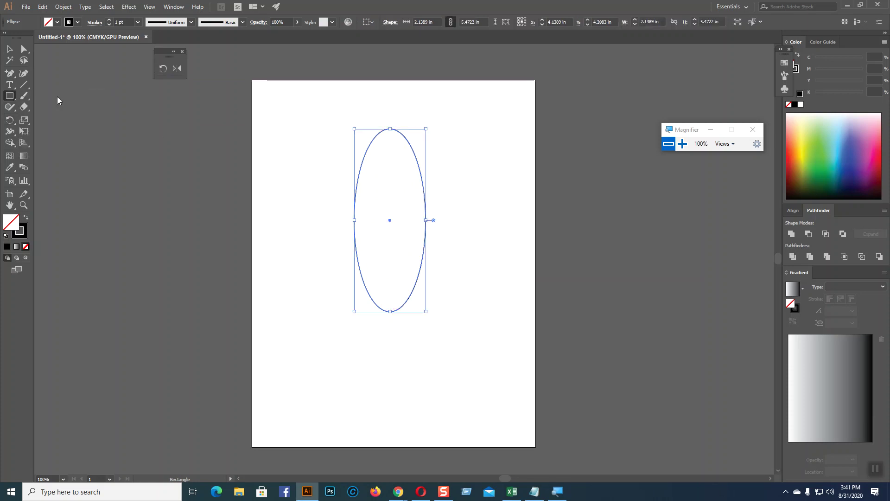
left_click_drag(503, 109, 559, 204)
key("v")
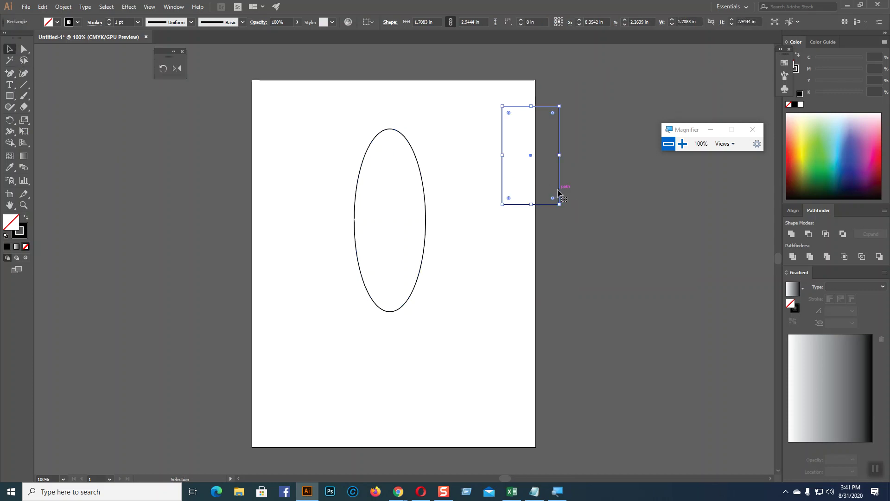
left_click_drag(560, 191, 642, 189)
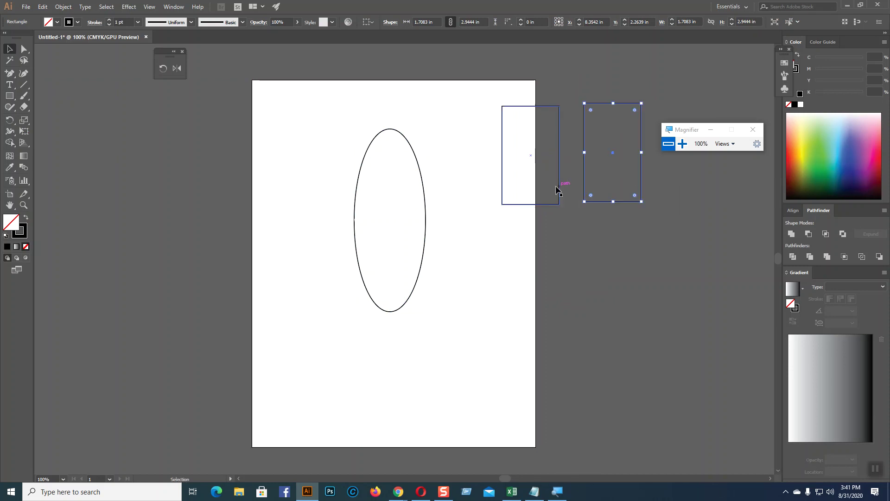
- Rotate a copy of the new ellipse slightly counterclockwise about its bottom anchor
left_click(424, 207)
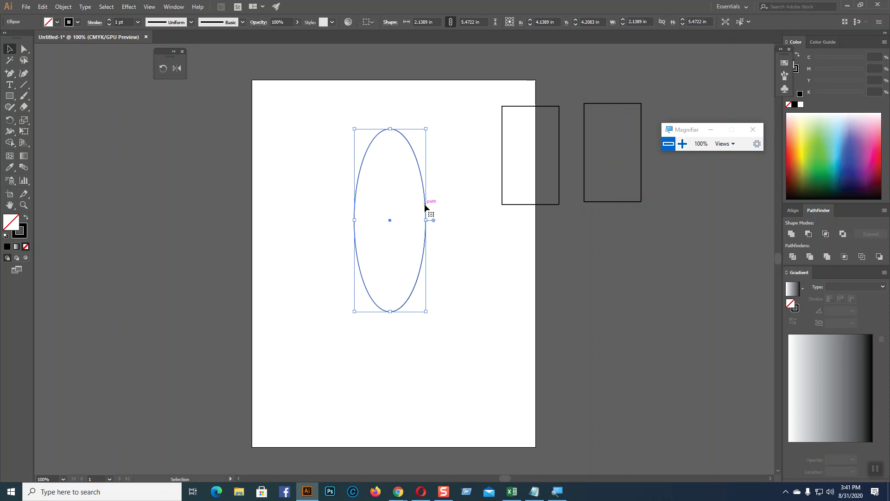
left_click(163, 68)
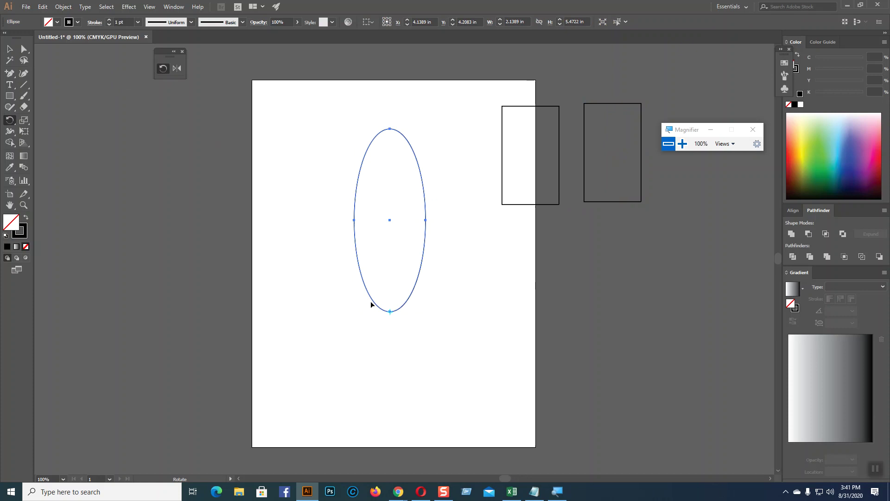
left_click(390, 312)
left_click_drag(371, 141, 339, 151)
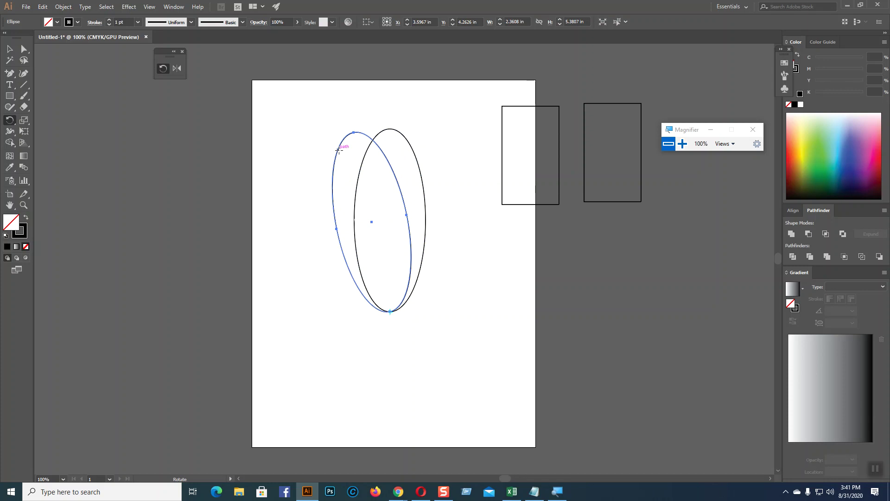
- Delete both ellipses and both rectangles to clear the artboard
left_click(9, 48)
left_click_drag(259, 124, 527, 353)
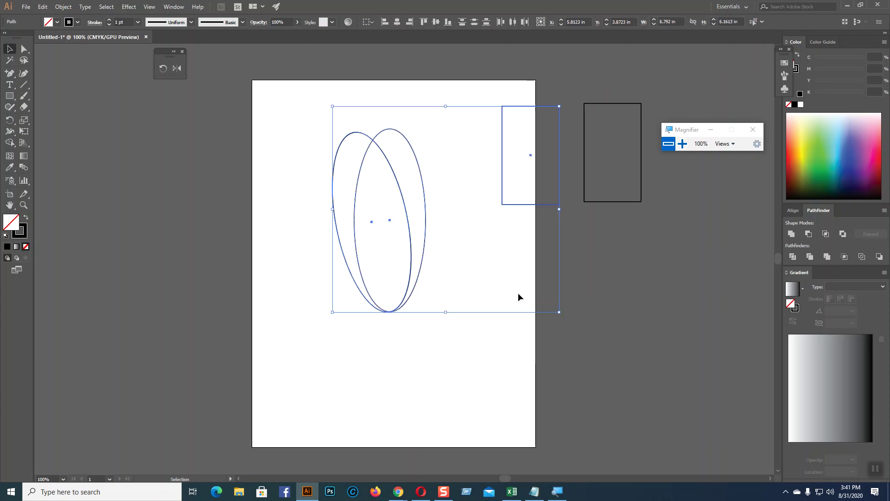
key("Delete")
left_click_drag(520, 86, 594, 218)
key("Delete")
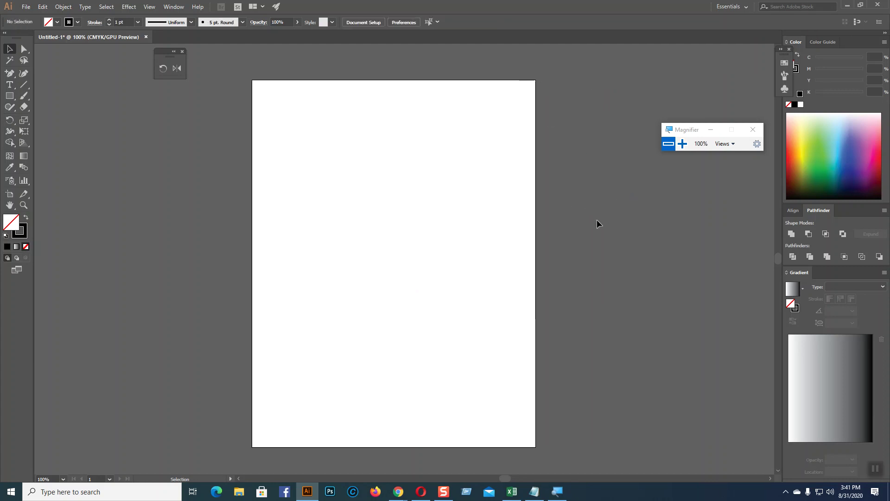
- Draw a five-pointed star about 2.70 in wide and 2.62 in high at the artboard's upper edge
left_click(9, 96)
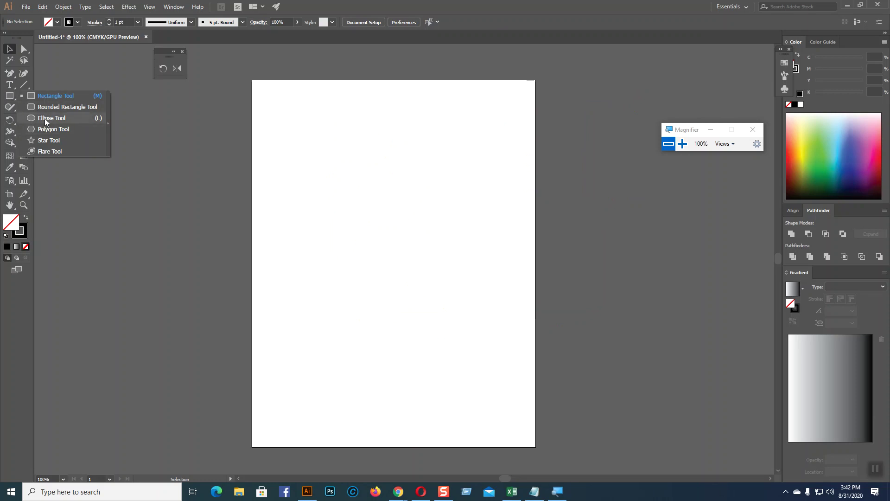
left_click(49, 140)
left_click_drag(381, 125, 429, 163)
left_click(9, 48)
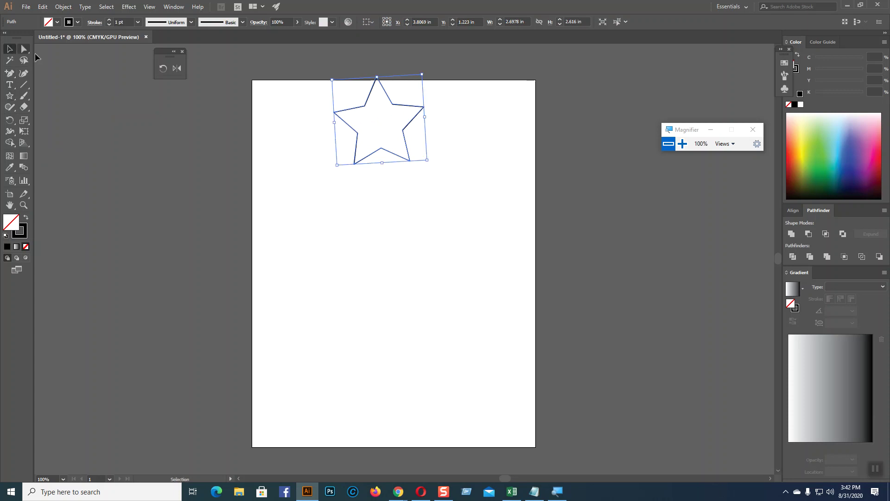
- Rotate a copy of the star about a point near the artboard's centre and repeat the transformation around the full ring
left_click(163, 69)
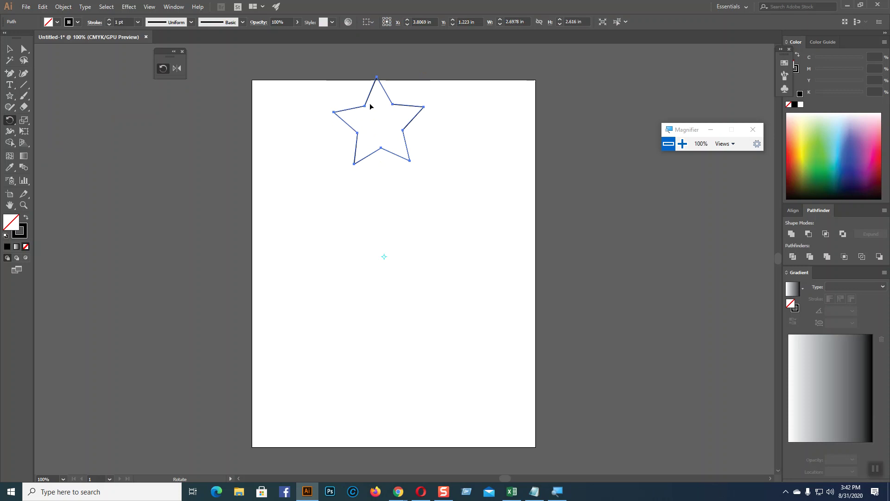
left_click_drag(368, 104, 278, 148)
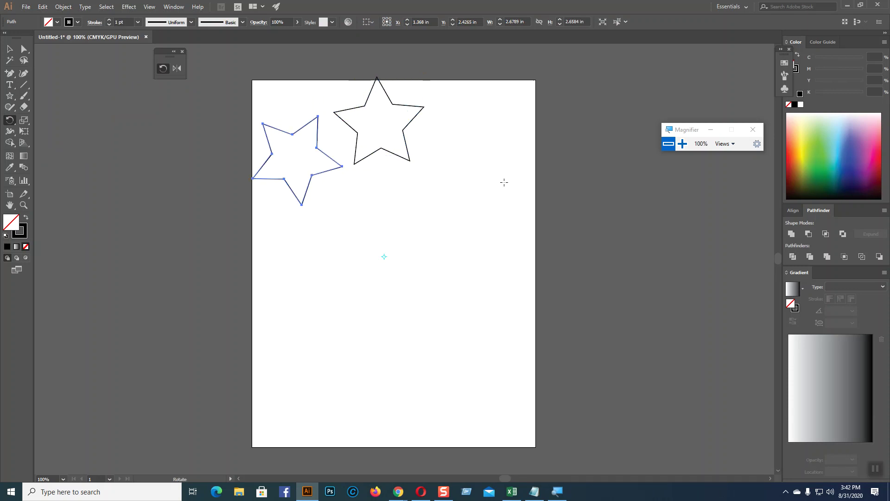
key("ctrl+d")
key("ctrl+d")
key("ctrl+d")
key("ctrl+d")
key("ctrl+d")
key("ctrl+d")
key("ctrl+d")
key("ctrl+d")
key("ctrl+d")
key("ctrl+d")
key("ctrl+d")
key("ctrl+d")
key("ctrl+d")
key("ctrl+d")
key("ctrl+d")
key("ctrl+d")
key("ctrl+d")
key("ctrl+d")
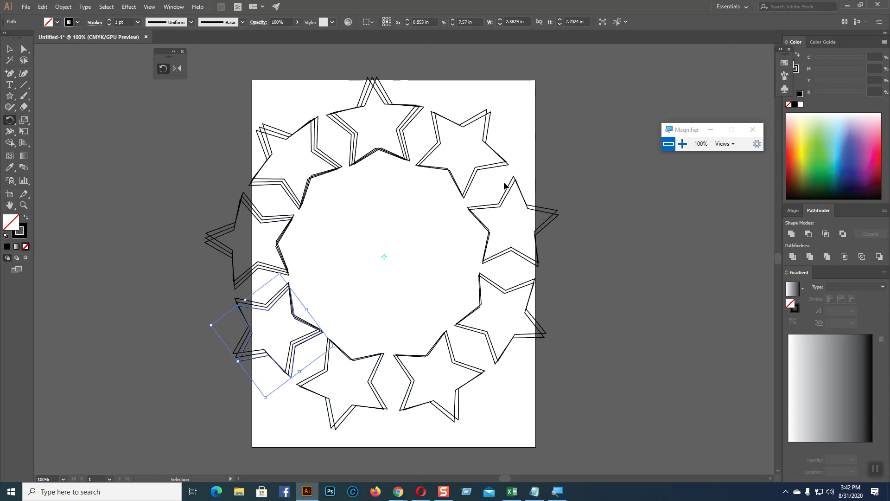
- Delete the whole ring of stars
left_click(10, 50)
left_click(605, 236)
left_click_drag(186, 140, 629, 355)
key("Delete")
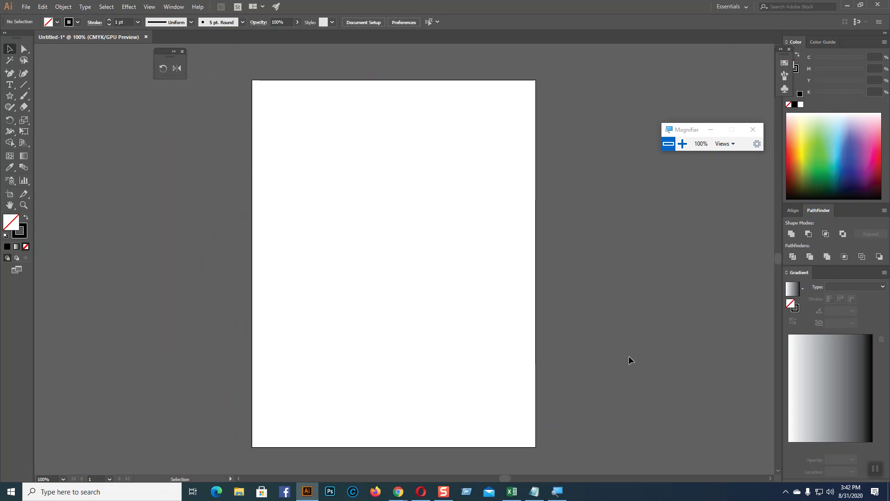
- Draw a circle about 8.25 in in diameter with the Ellipse tool, filling most of the artboard's width
left_click_drag(9, 96, 46, 96)
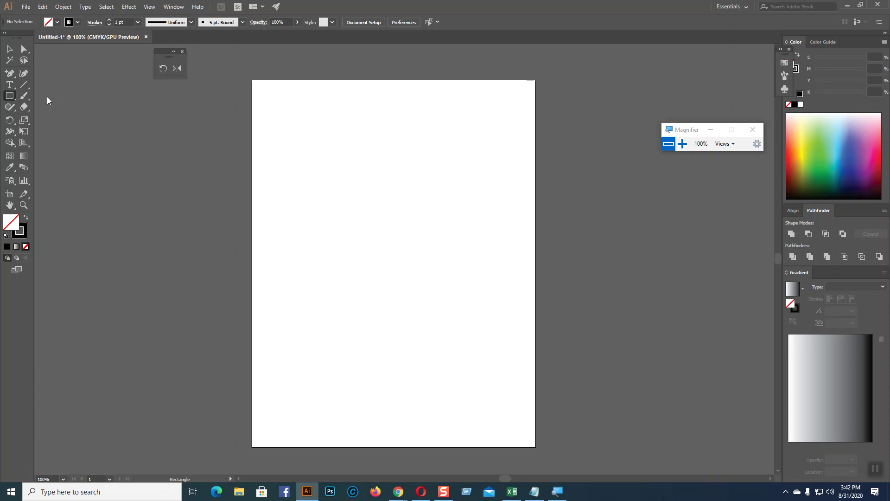
left_click(6, 97)
left_click(52, 118)
left_click_drag(398, 236, 500, 373)
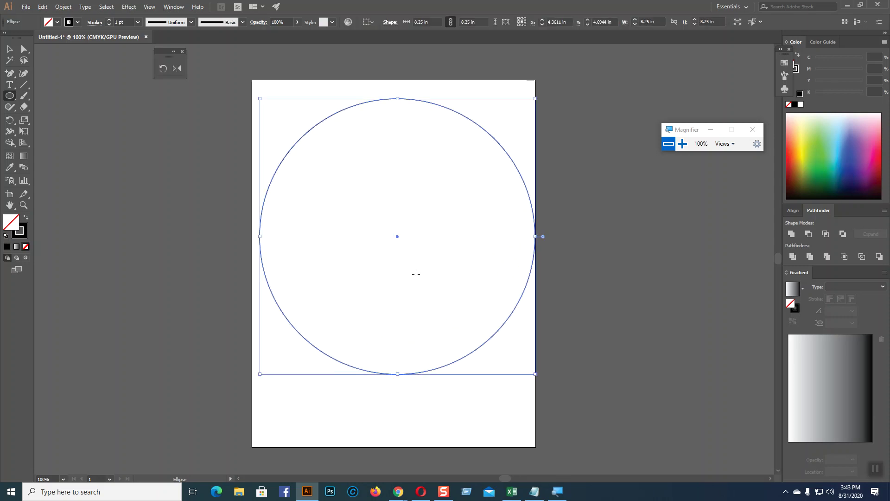
left_click(9, 49)
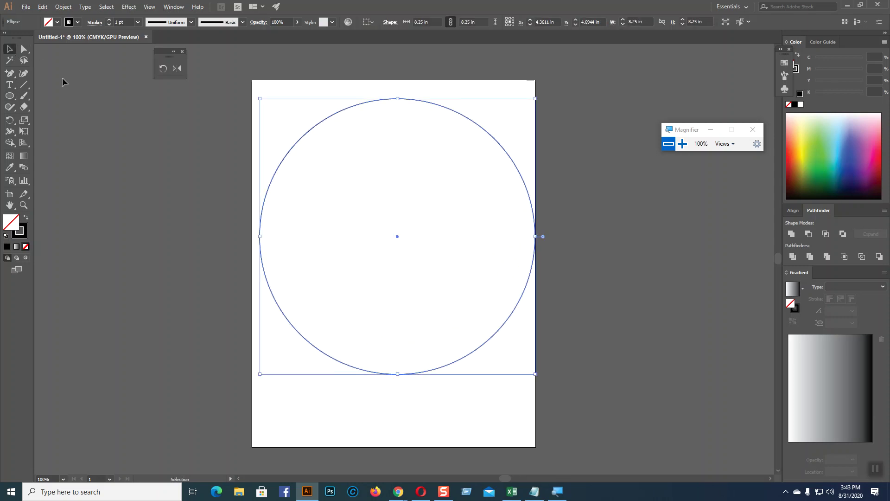
- Create a centred copy of the large circle about 0.54 in across, fill it black without a stroke, and place five copies around the outline
left_click(525, 179)
left_click_drag(535, 98, 407, 227)
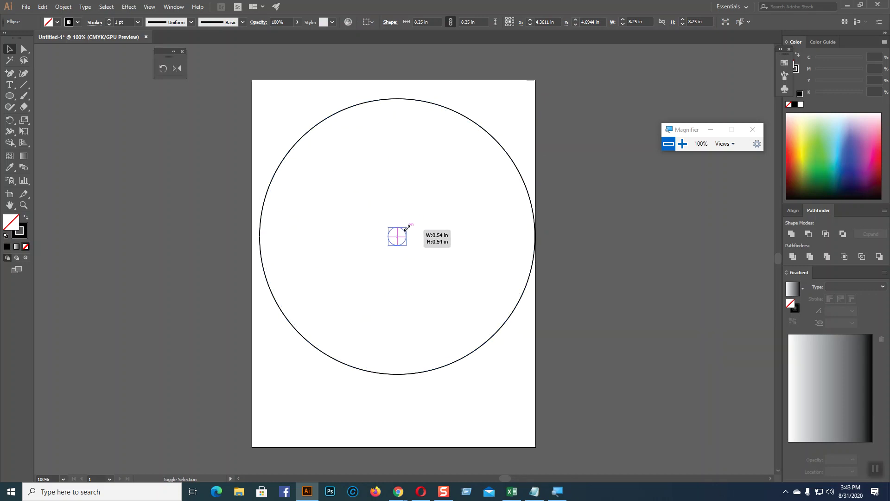
left_click(27, 217)
left_click(99, 232)
left_click(404, 236)
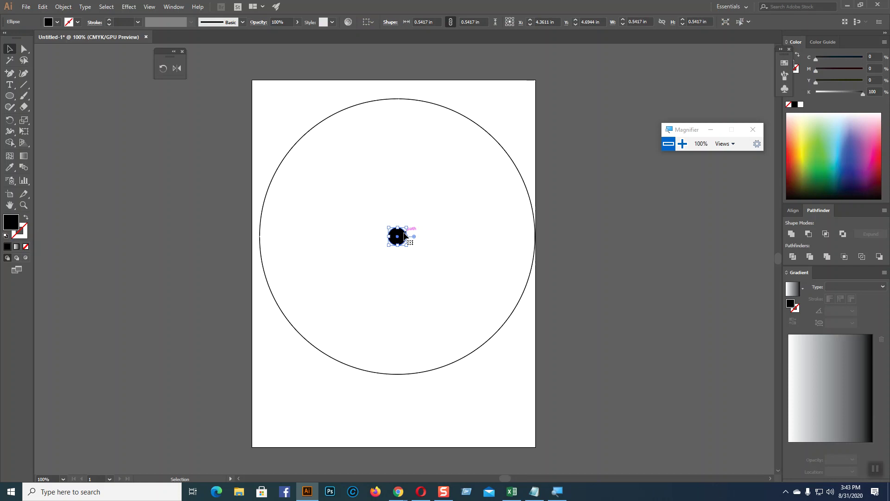
left_click_drag(403, 236, 323, 122)
left_click(569, 168)
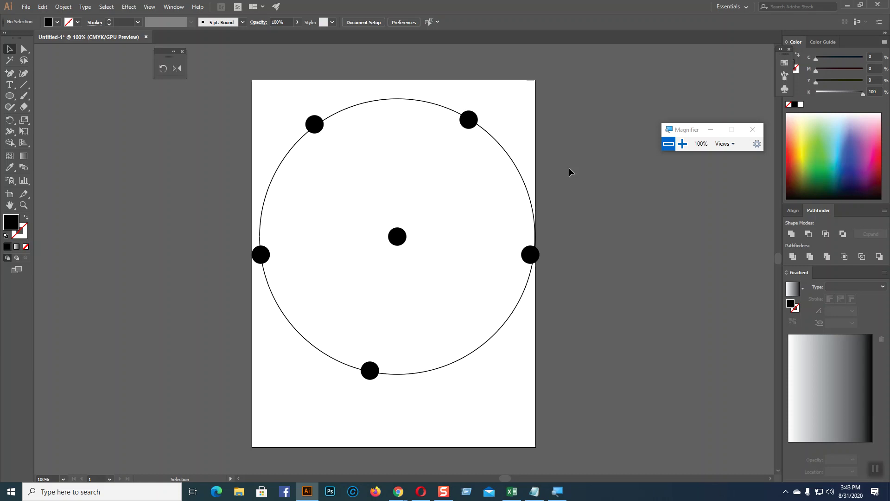
left_click(465, 120)
left_click(530, 255)
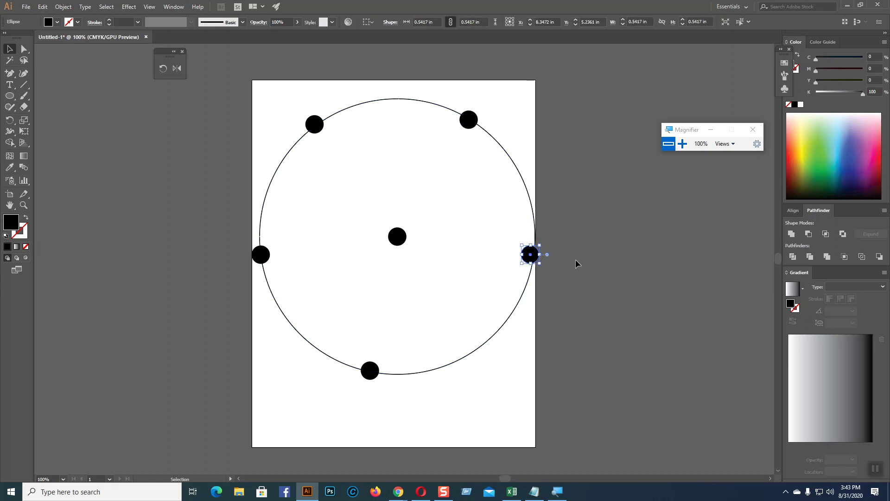
left_click(625, 261)
left_click(531, 256)
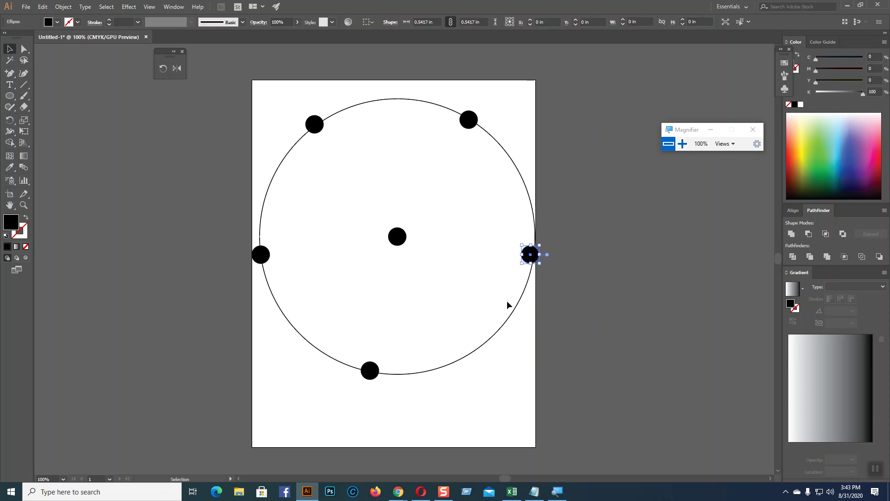
left_click(370, 371)
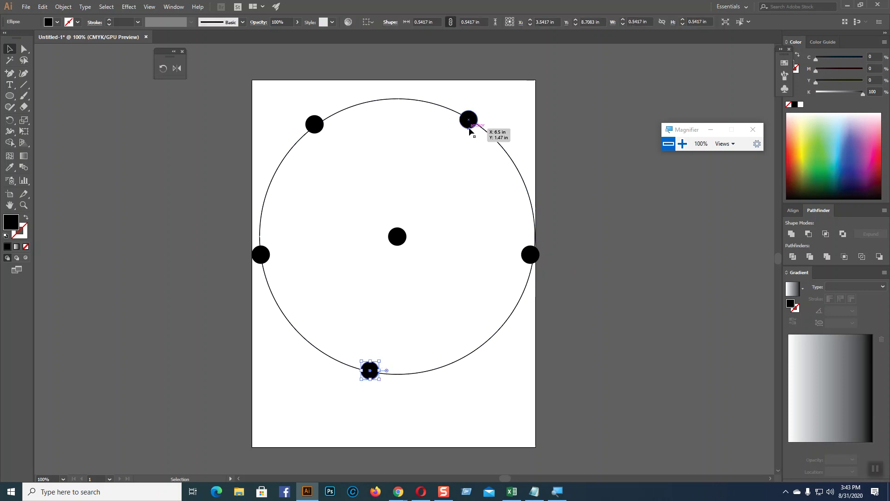
left_click(634, 335)
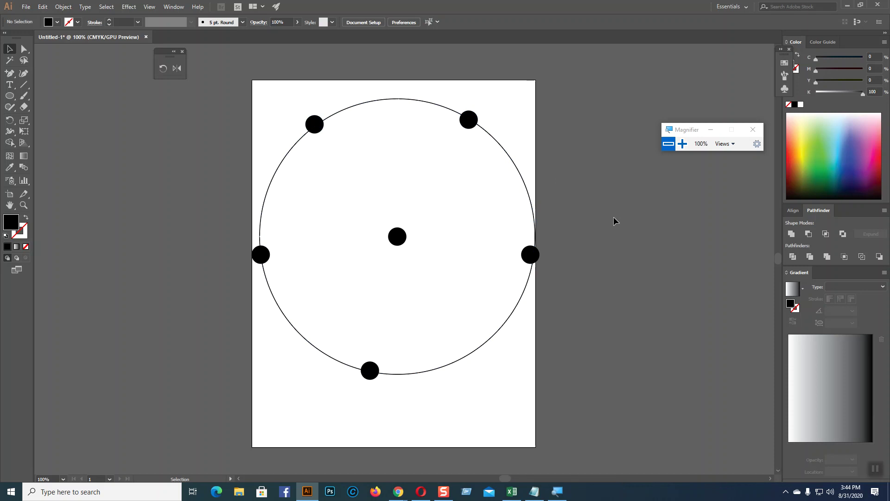
- Delete all the small black dots around the large circle and the one at its centre
left_click(537, 256)
key("Delete")
left_click(473, 117)
key("Delete")
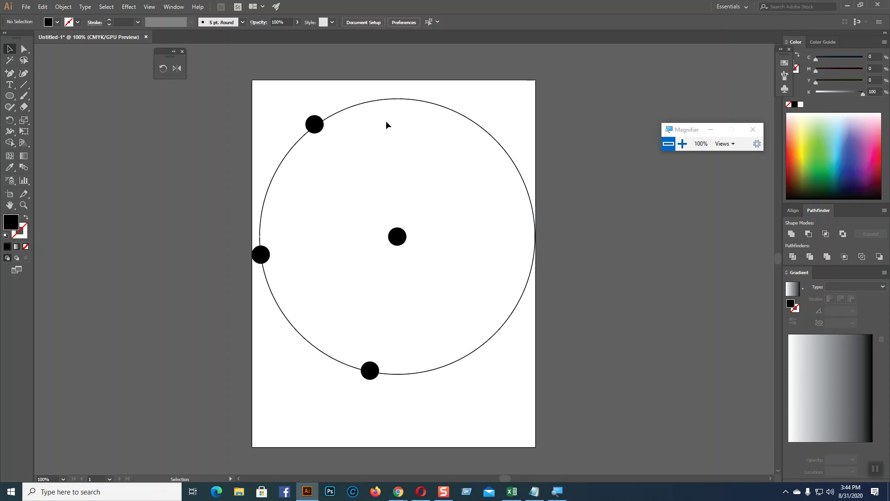
left_click(314, 123)
key("Delete")
left_click(261, 255)
key("Delete")
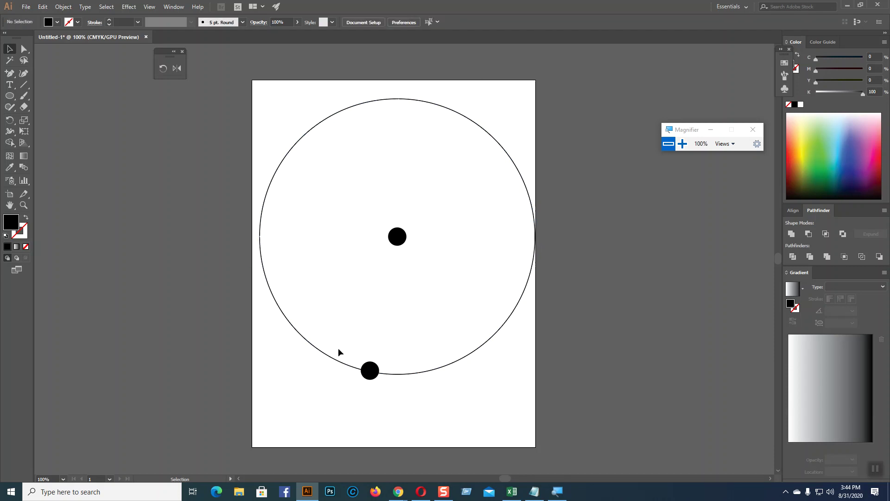
left_click(370, 371)
key("Delete")
left_click(398, 237)
key("Delete")
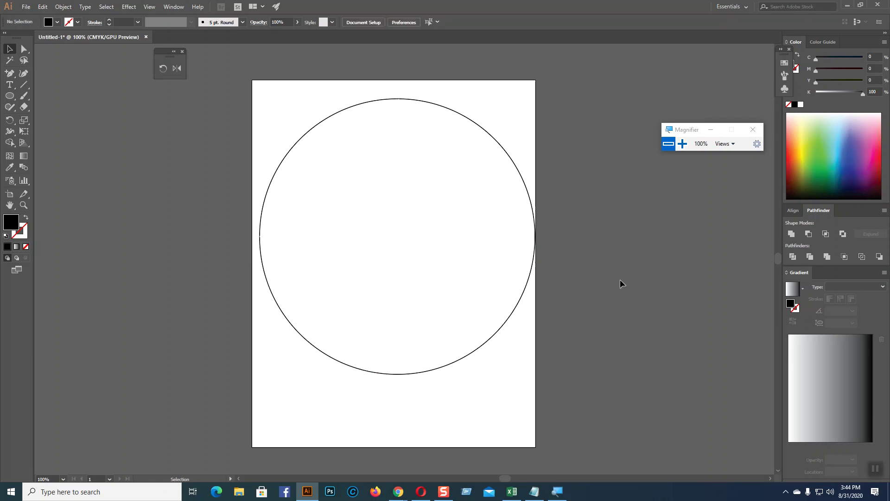
- Show the rulers and place a vertical and a horizontal guide through the large circle's centre
left_click(525, 183)
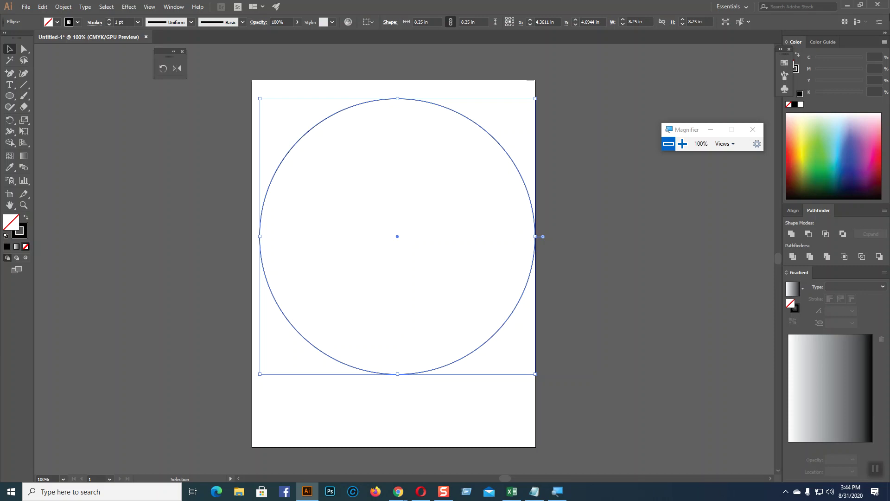
key("ctrl+r")
left_click_drag(41, 242, 398, 154)
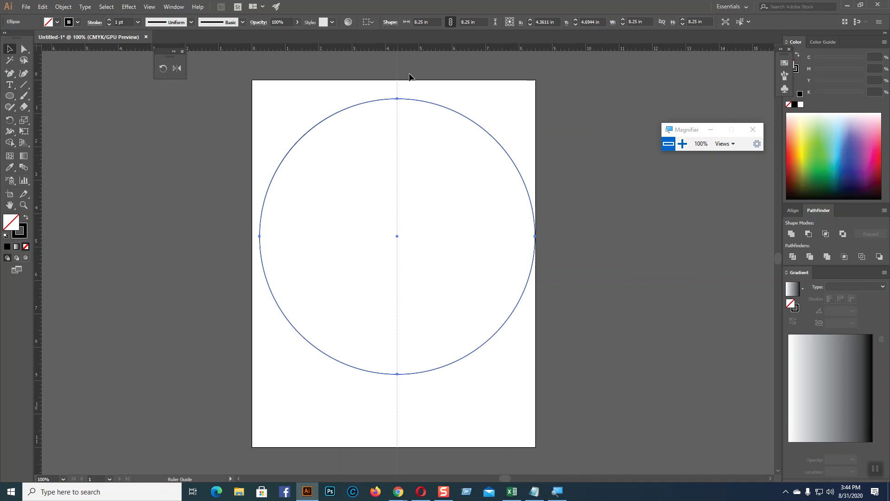
left_click_drag(418, 49, 397, 236)
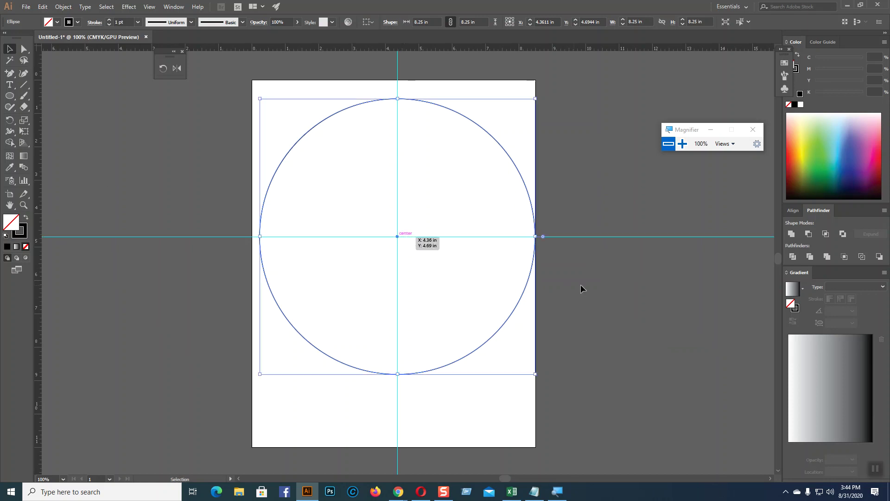
left_click(581, 286)
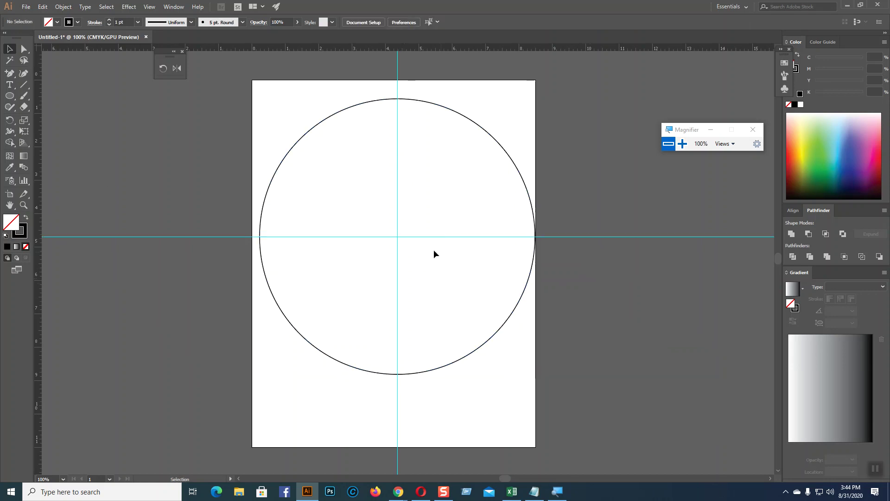
- Examine up close whether the two guides cross exactly at the large circle's centre point
left_click(507, 318)
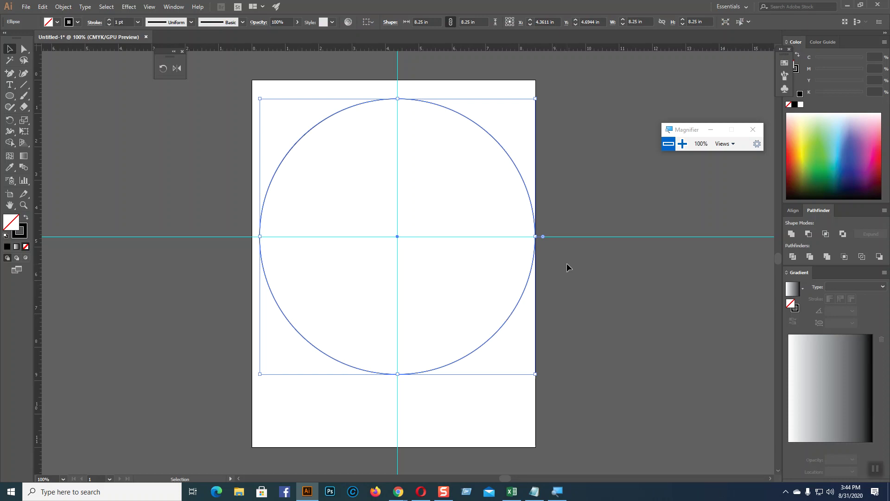
left_click(23, 205)
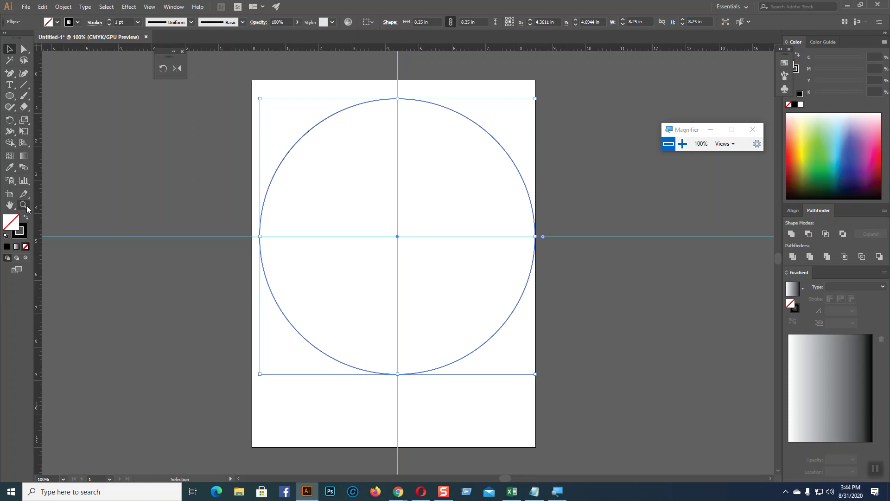
left_click(405, 231)
left_click_drag(406, 232, 596, 433)
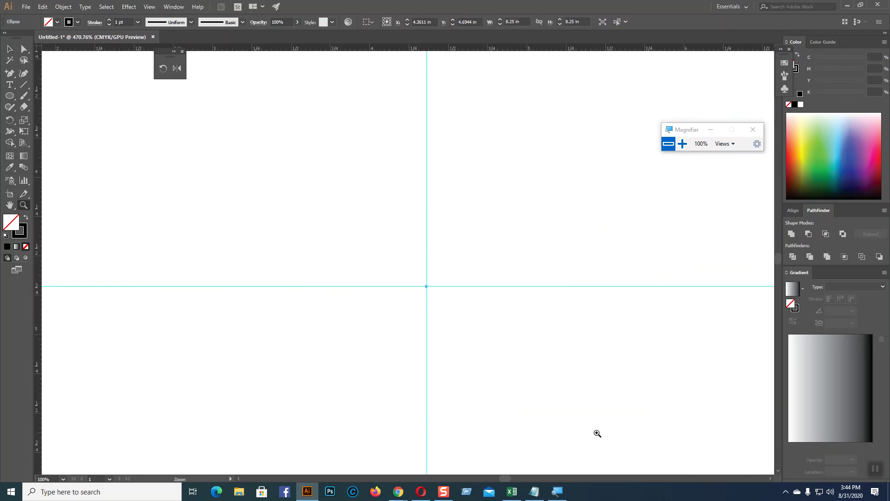
left_click(489, 332, "alt")
key("ctrl+0")
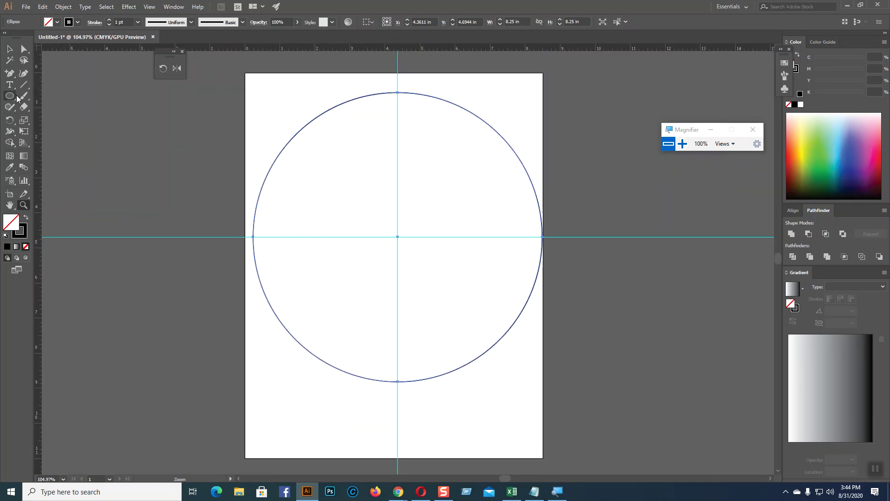
left_click(10, 48)
left_click(75, 96)
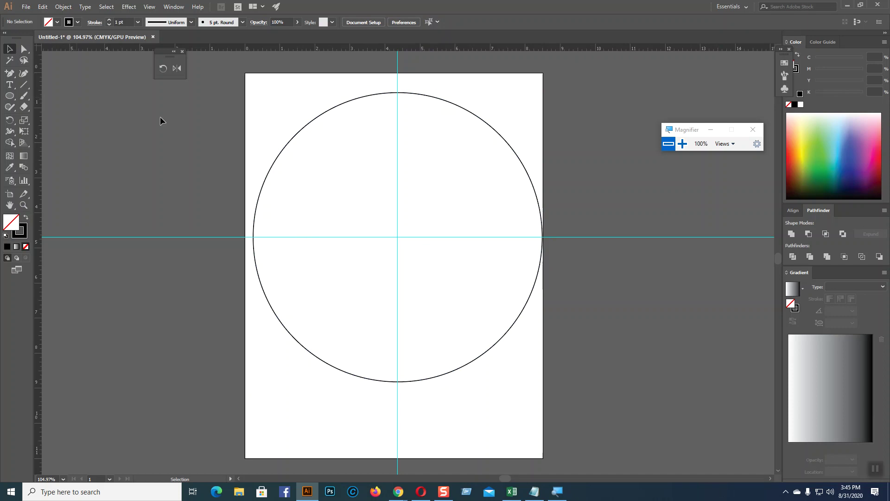
left_click(473, 112)
left_click(586, 158)
- Draw a rectangle about 0.56 in wide and 1.47 in high on the vertical guide at the artboard's upper edge, filled black without a stroke
left_click_drag(9, 96, 28, 95)
left_click_drag(388, 73, 407, 124)
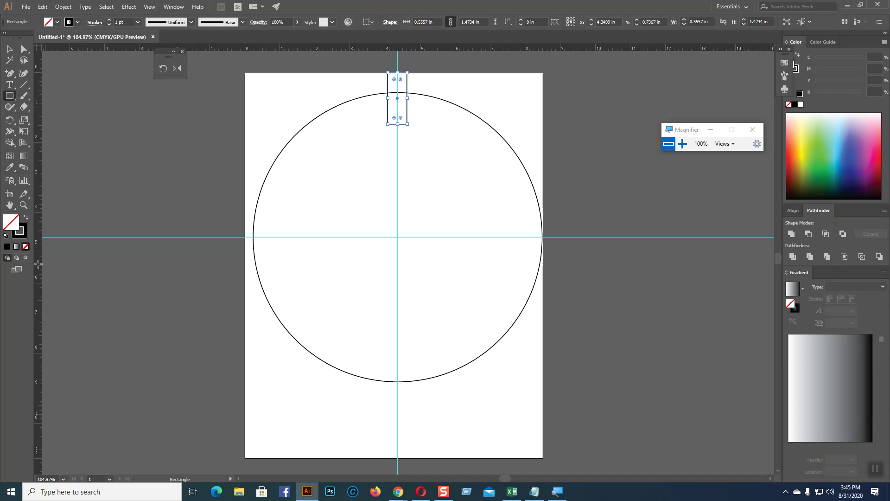
left_click(26, 217)
left_click(123, 253)
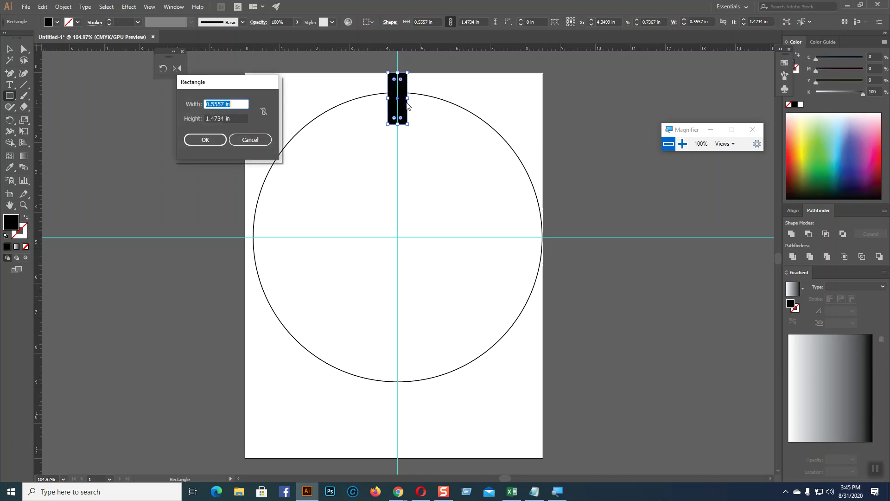
left_click(250, 139)
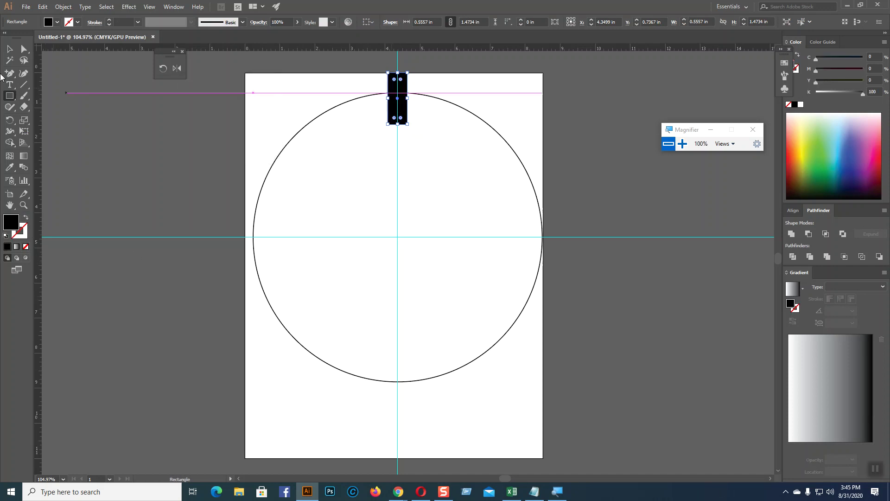
left_click(10, 51)
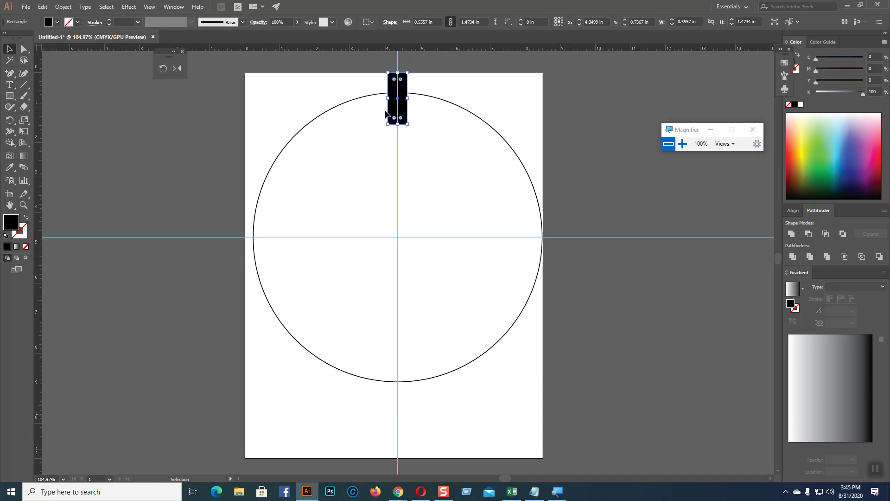
- Rotate a copy of the black rectangle about the guide intersection to the circle's left side, slightly below the horizontal guide
left_click(163, 69)
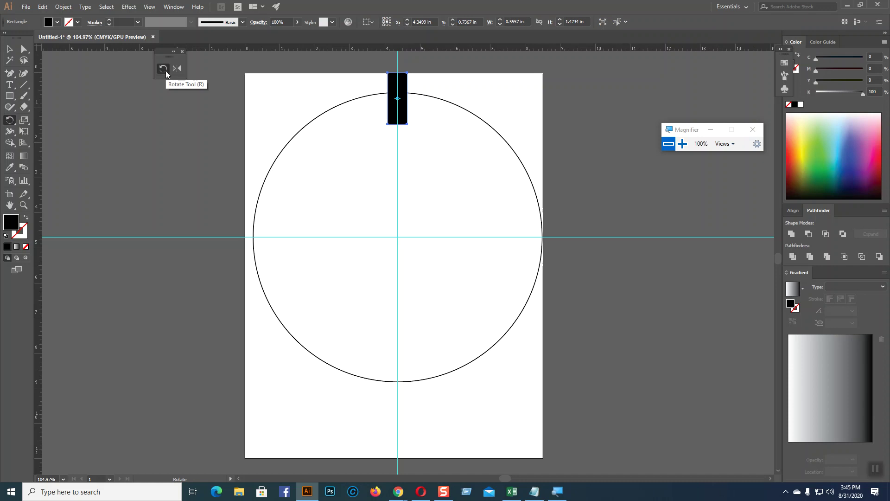
left_click(397, 237)
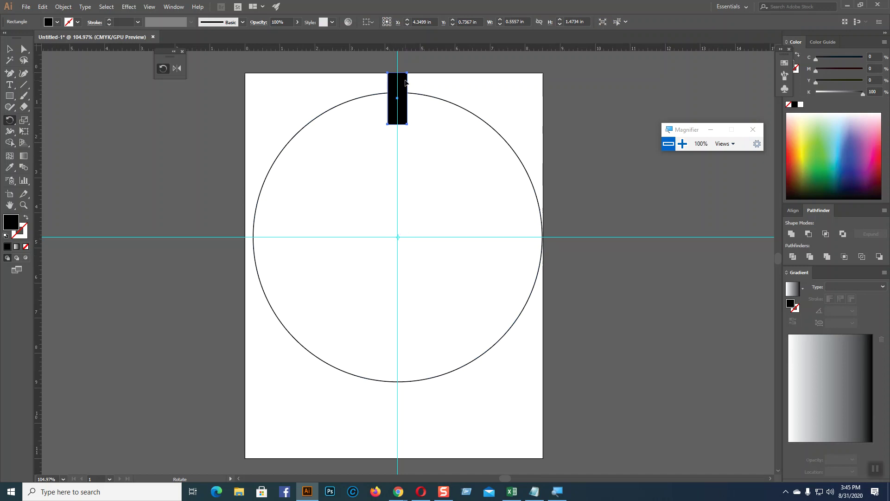
left_click_drag(405, 83, 256, 274)
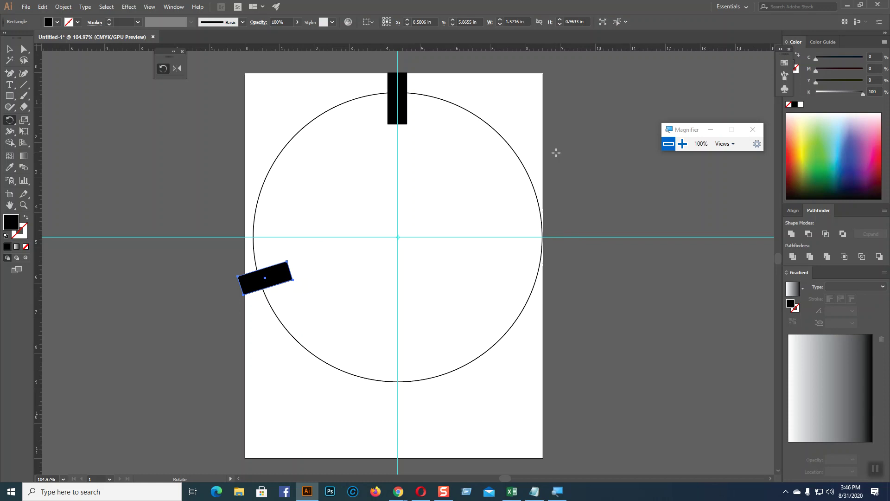
left_click(9, 49)
left_click(205, 230)
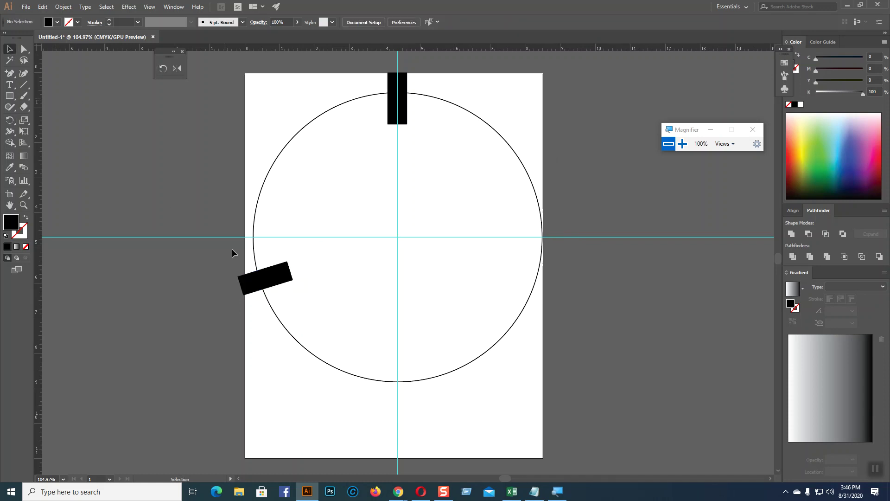
- Rotate a copy of the tilted rectangle about the guide intersection to the circle's right side, near the horizontal guide
left_click(271, 280)
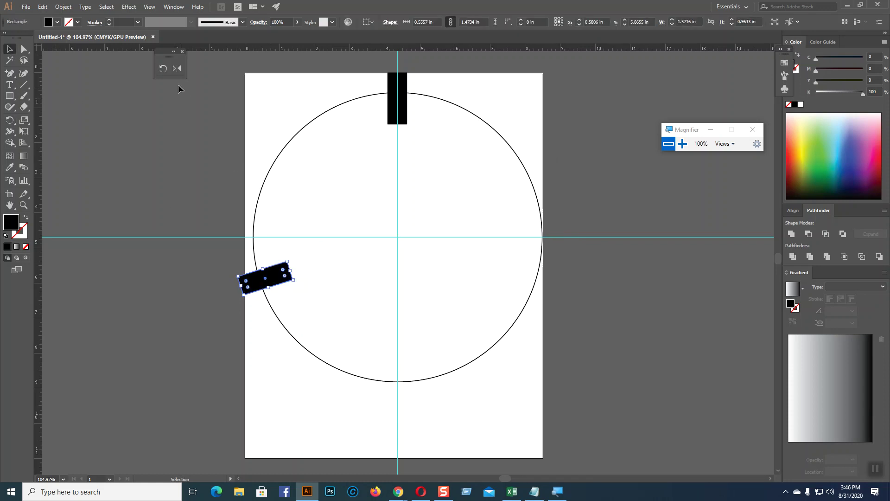
left_click(162, 69)
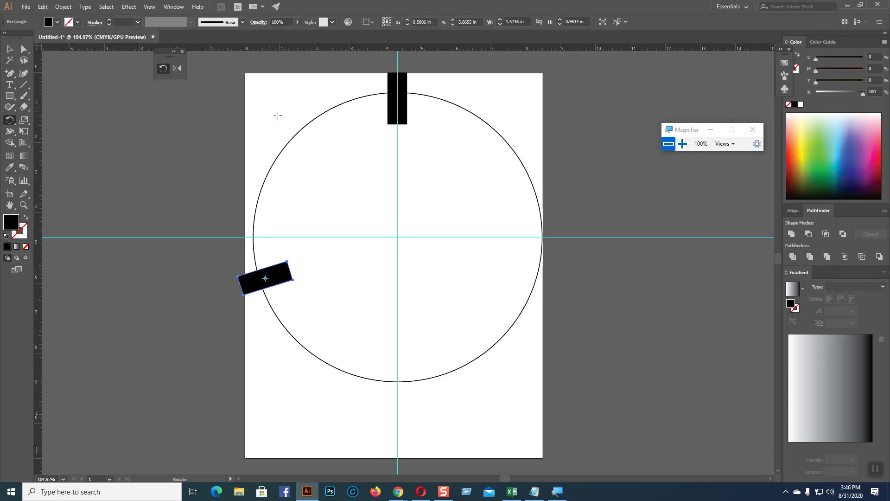
left_click(398, 237)
left_click_drag(262, 285, 512, 239)
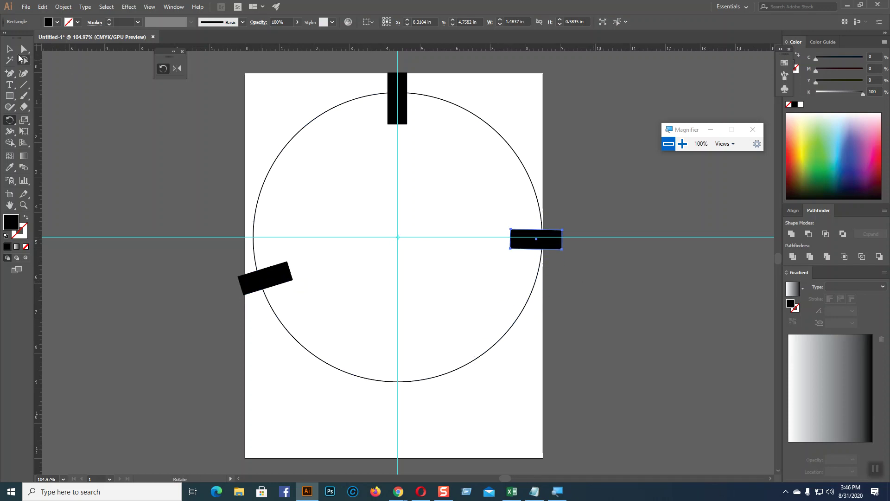
left_click(9, 49)
left_click(410, 116)
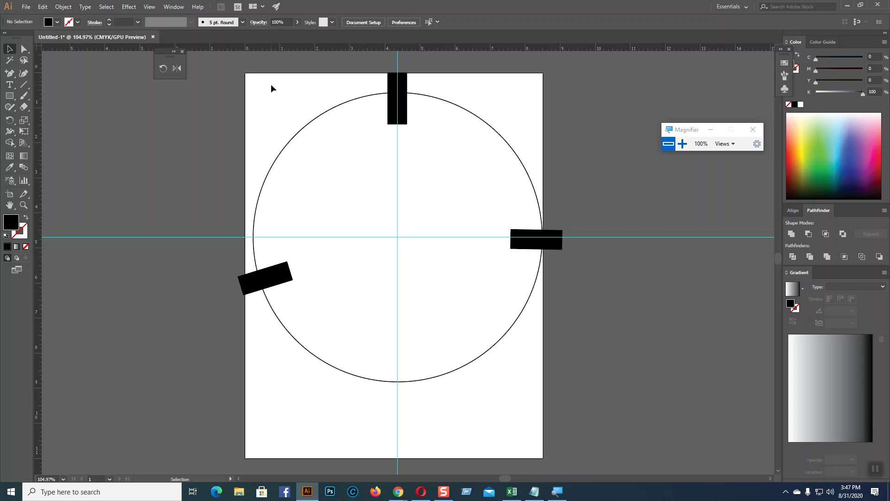
- Draw a narrow upright ellipse about 1.52 in wide and 6.13 in tall below the large circle
left_click_drag(260, 80, 629, 389)
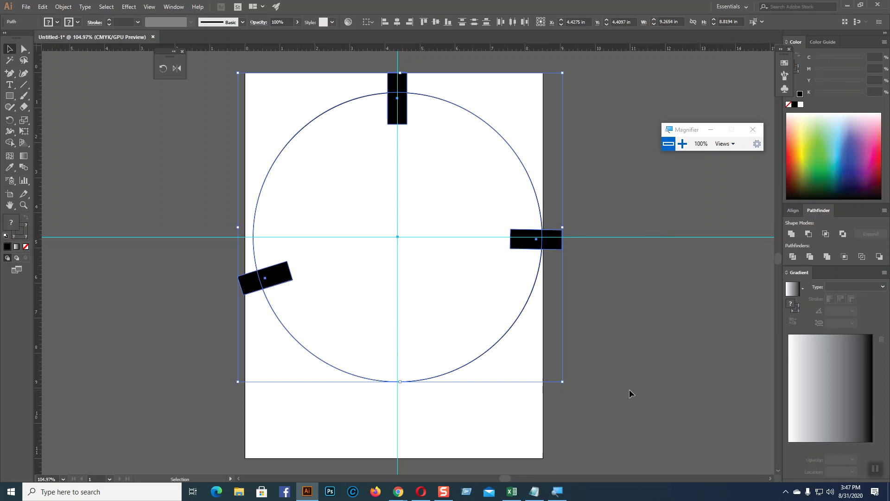
left_click(630, 389)
scroll(629, 389, "down", 5)
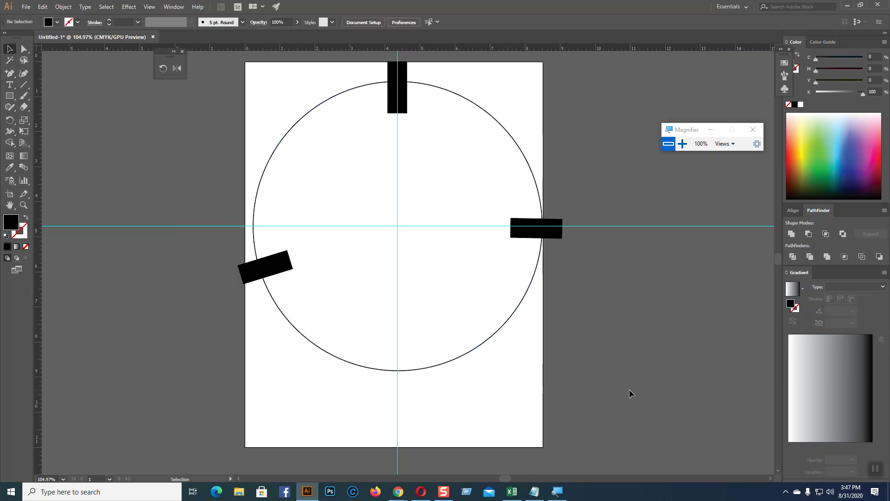
scroll(630, 389, "down", 1)
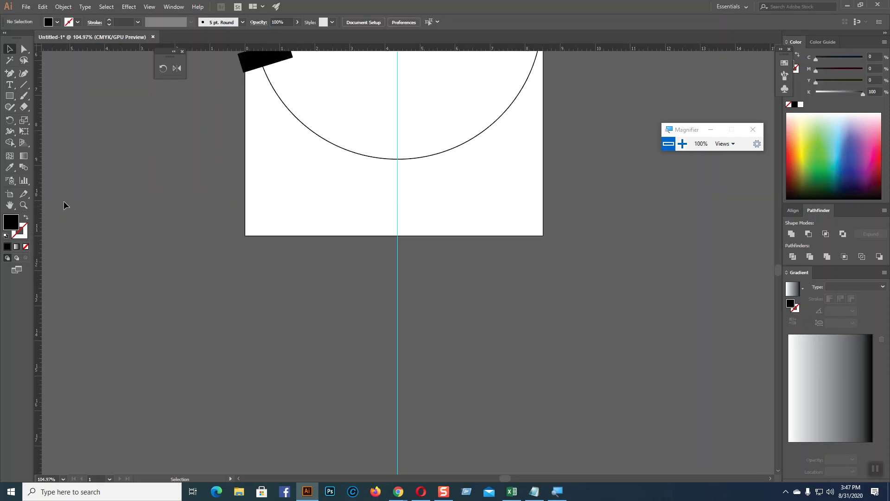
left_click(14, 97)
left_click(51, 118)
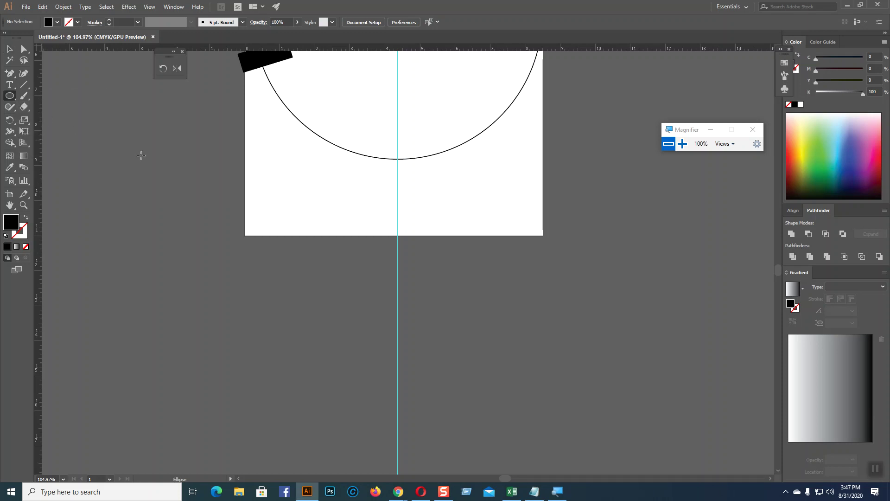
left_click_drag(383, 185, 437, 399)
left_click(9, 50)
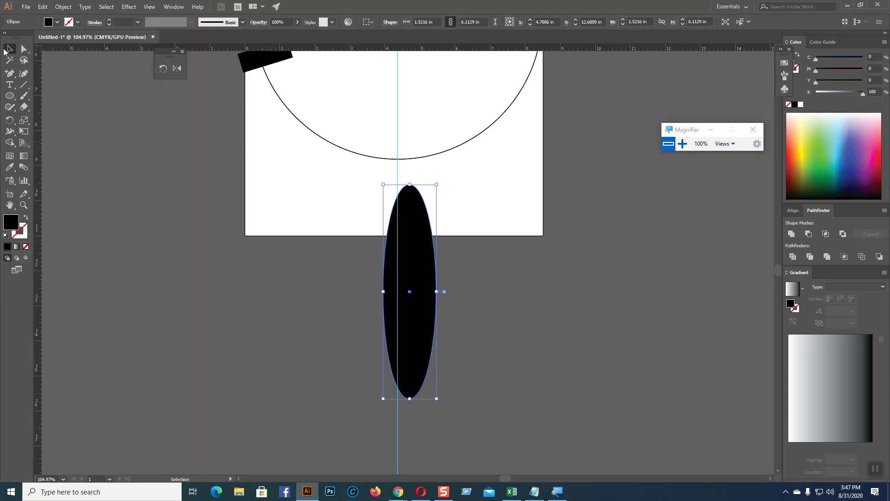
- Extend the artboard's lower edge downward until it encloses the whole ellipse
left_click(9, 193)
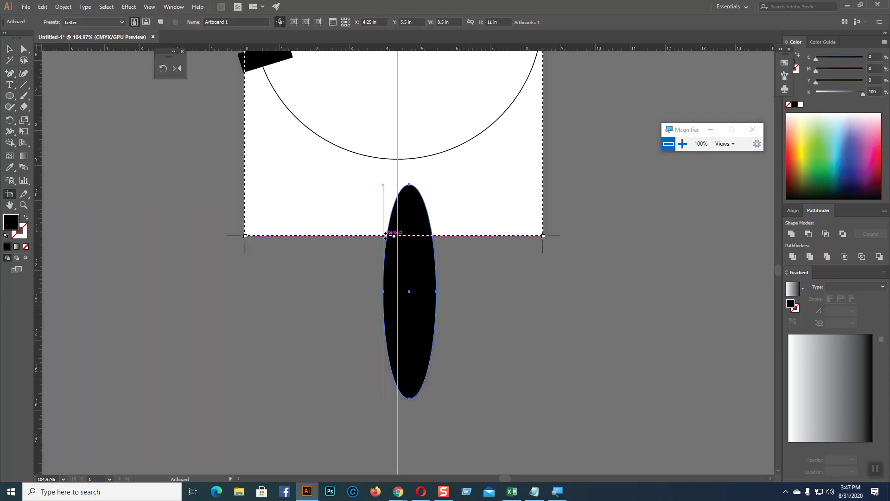
left_click_drag(383, 236, 383, 412)
left_click(8, 50)
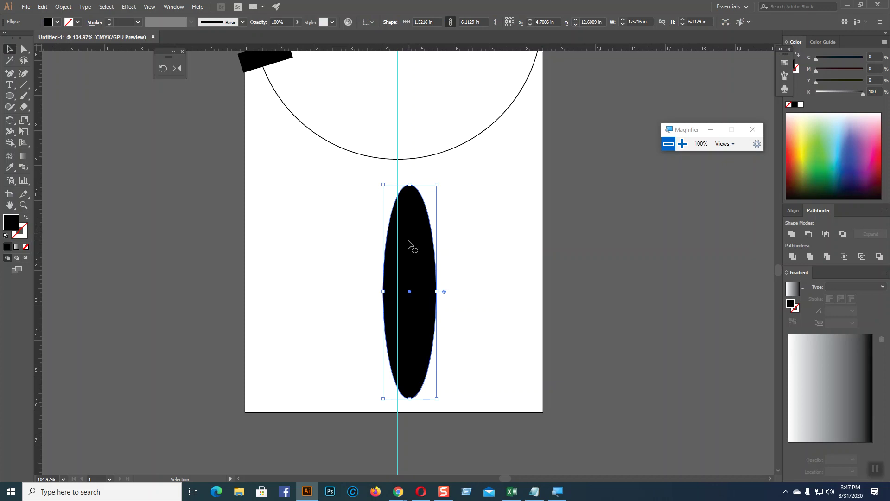
- Swap the ellipse's fill and stroke to leave a black outline, and rotate a copy slightly counterclockwise about its centre
left_click(26, 217)
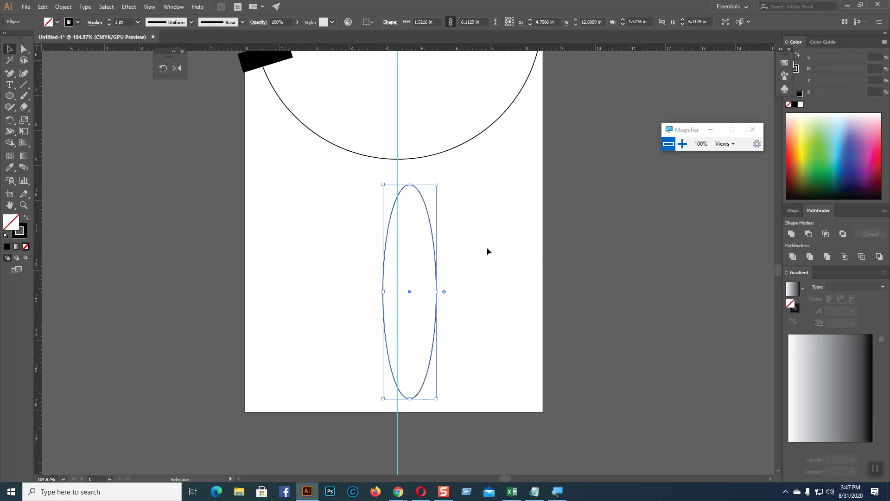
left_click(486, 247)
left_click(436, 274)
left_click(163, 68)
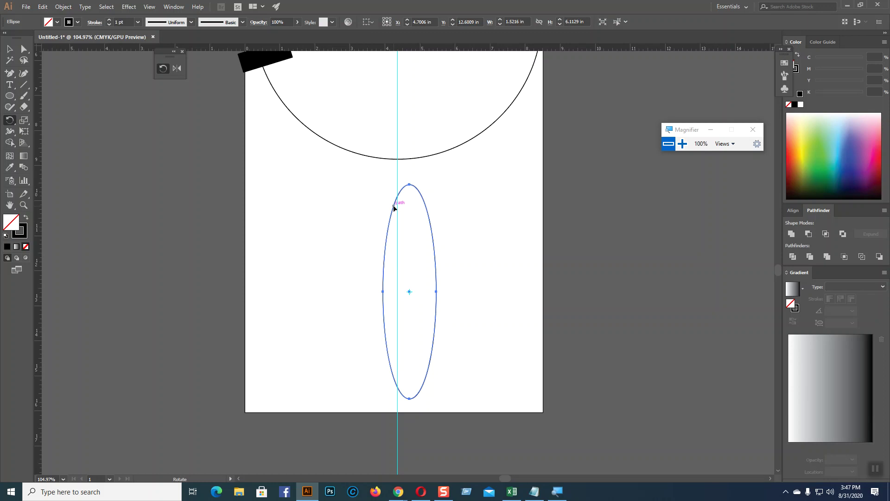
left_click_drag(396, 203, 374, 208)
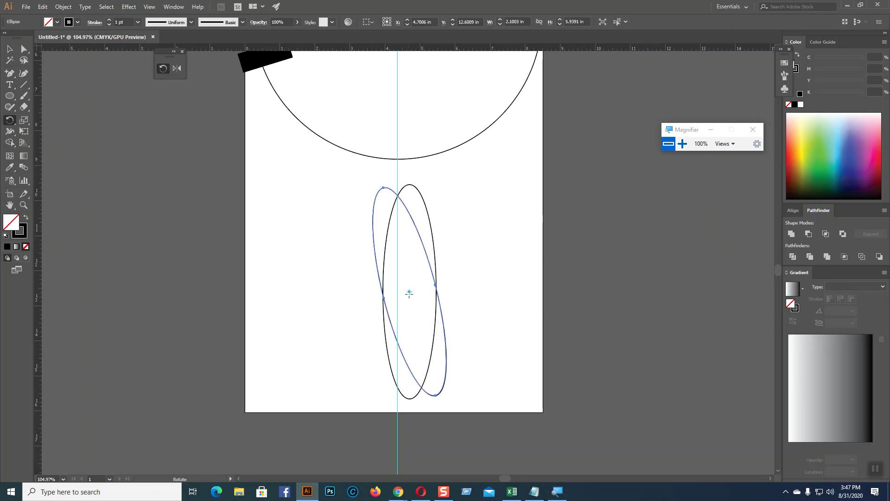
- Repeat the rotated copy of the outlined ellipse until the pattern goes all the way around, and deselect it
key("ctrl+d")
key("ctrl+d")
key("ctrl+d")
key("ctrl+d")
key("ctrl+d")
key("ctrl+d")
key("ctrl+d")
key("ctrl+d")
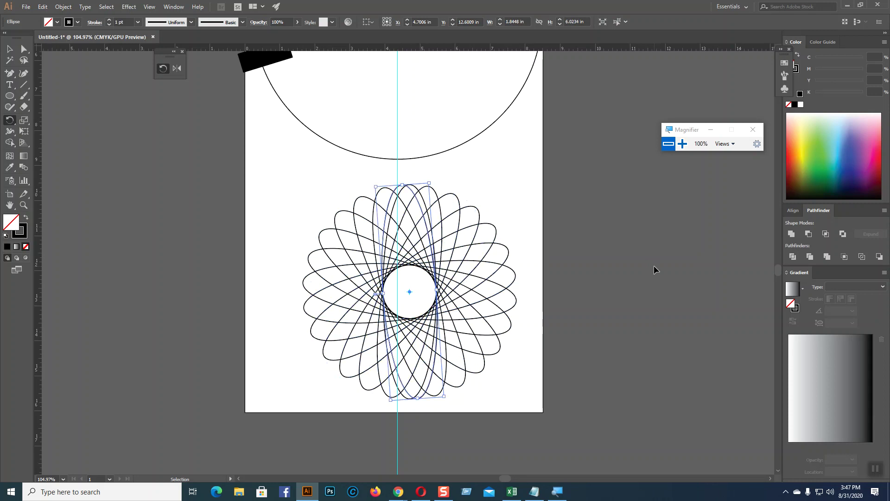
key("v")
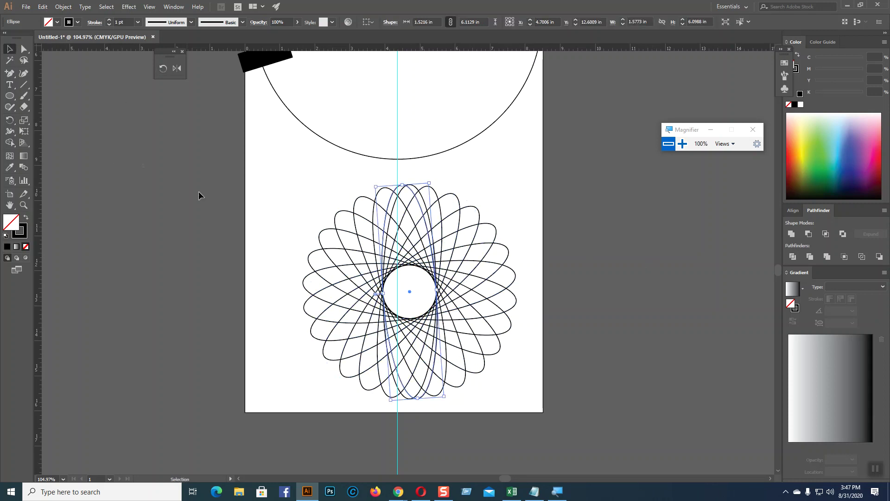
left_click(455, 290)
scroll(443, 292, "up", 3)
left_click(488, 187)
scroll(581, 291, "up", 4)
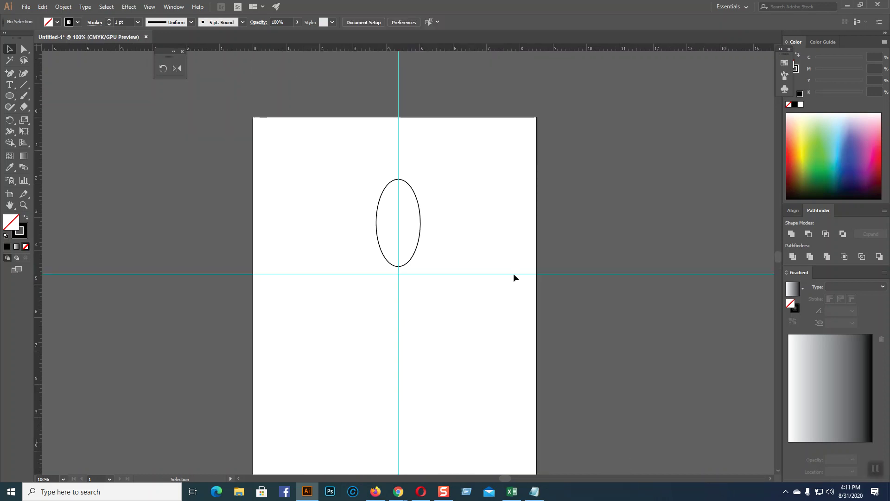
- Move the ellipse up along the vertical guide, farther from the horizontal guide, and swap its stroke and fill to make it solid black
left_click_drag(421, 226, 420, 207)
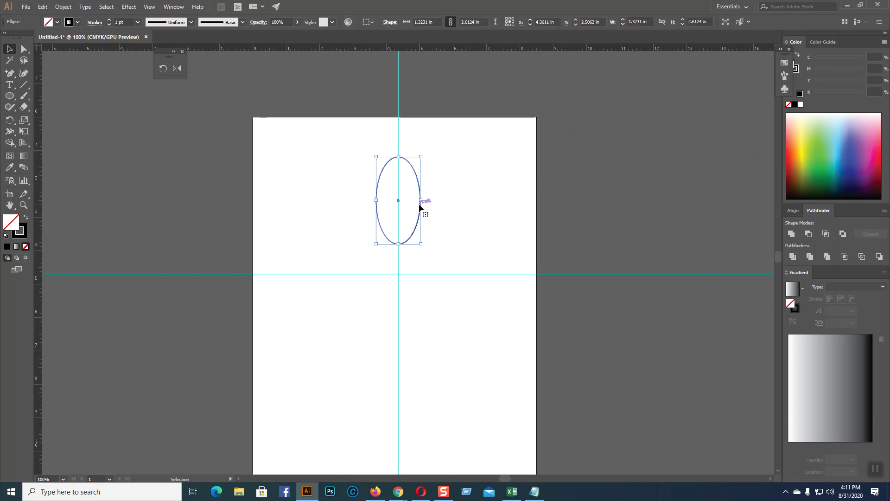
left_click(27, 217)
left_click(299, 207)
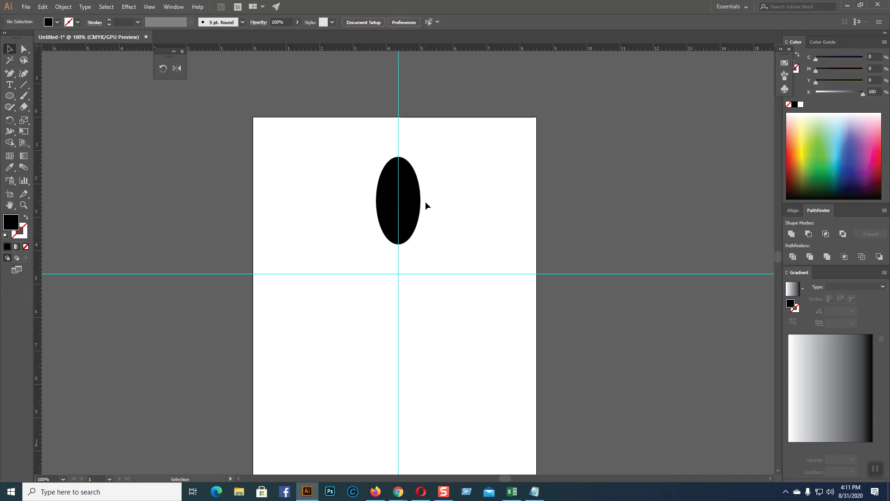
- Rotate a copy of the black ellipse counterclockwise around the intersection of the two guides
left_click(419, 206)
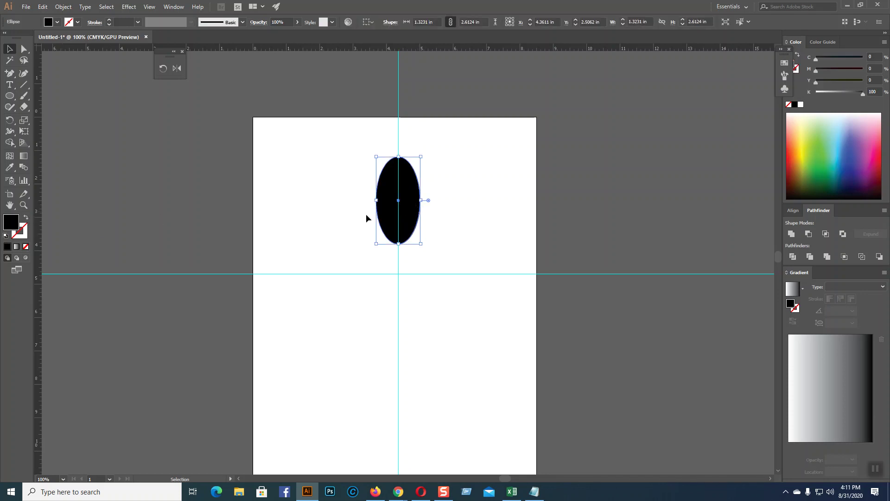
left_click(163, 69)
left_click(398, 274)
left_click_drag(392, 216, 370, 219)
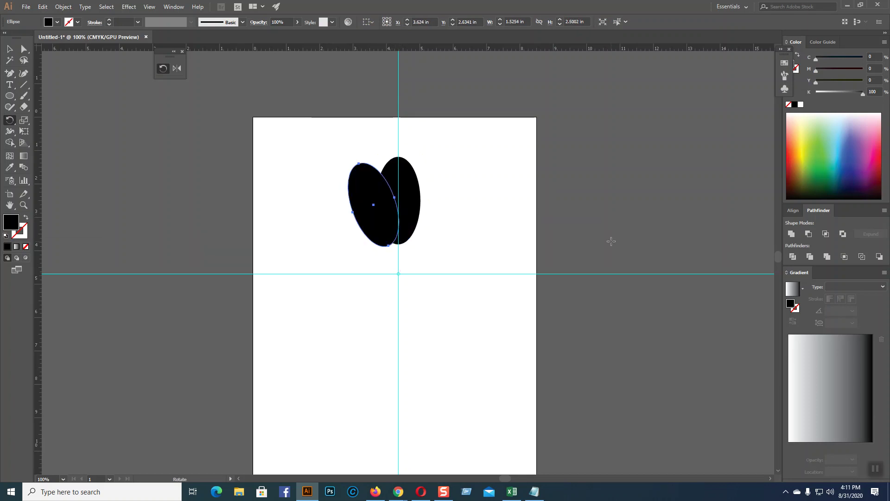
- Repeat the rotated ellipse copy around the guide intersection until the petals form a complete ring
key("ctrl+d")
key("ctrl+d")
key("ctrl+d")
key("ctrl+d")
key("ctrl+d")
key("ctrl+d")
key("ctrl+d")
key("ctrl+d")
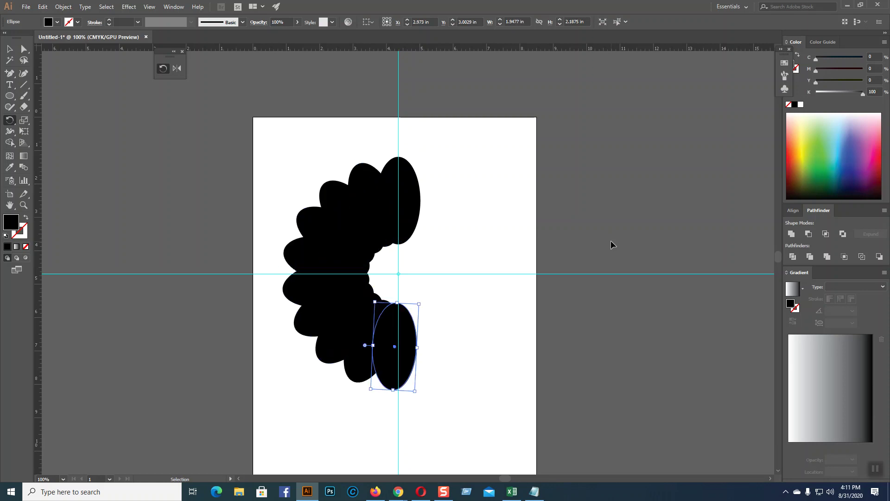
key("ctrl+d")
key("ctrl+d")
key("ctrl+d")
key("ctrl+d")
key("ctrl+d")
key("ctrl+d")
key("ctrl+d")
key("ctrl+d")
key("ctrl+d")
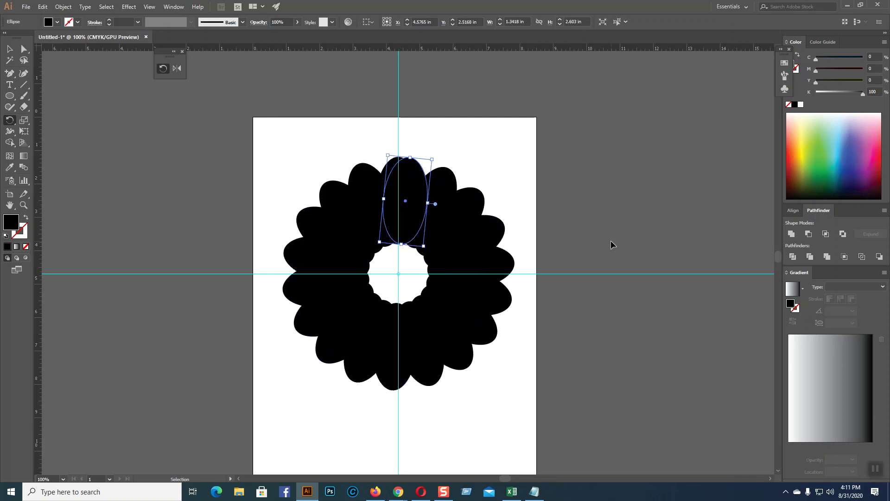
- Give all the petals in the ring a white stroke
left_click(9, 49)
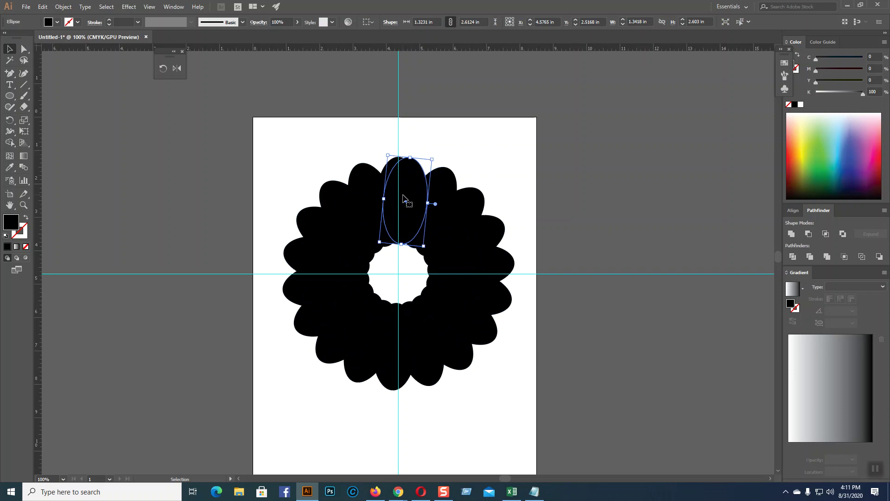
left_click(476, 132)
left_click_drag(283, 155, 565, 410)
left_click(22, 235)
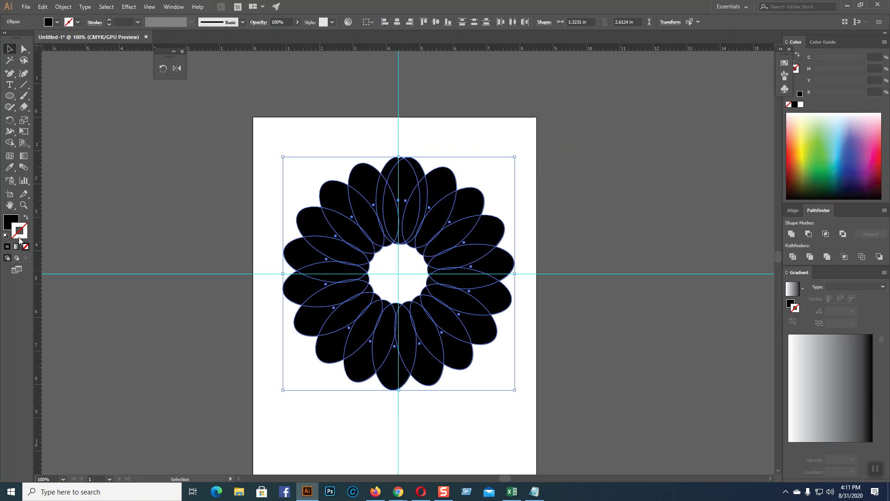
left_click(801, 104)
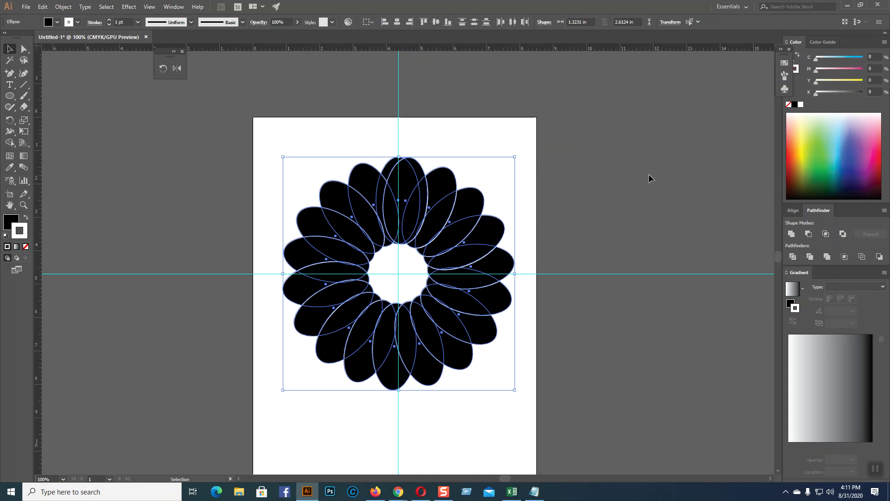
left_click(649, 174)
- Divide the three overlapping petals at the top of the ring with Pathfinder and ungroup the resulting pieces
key("a")
key("ctrl+equal")
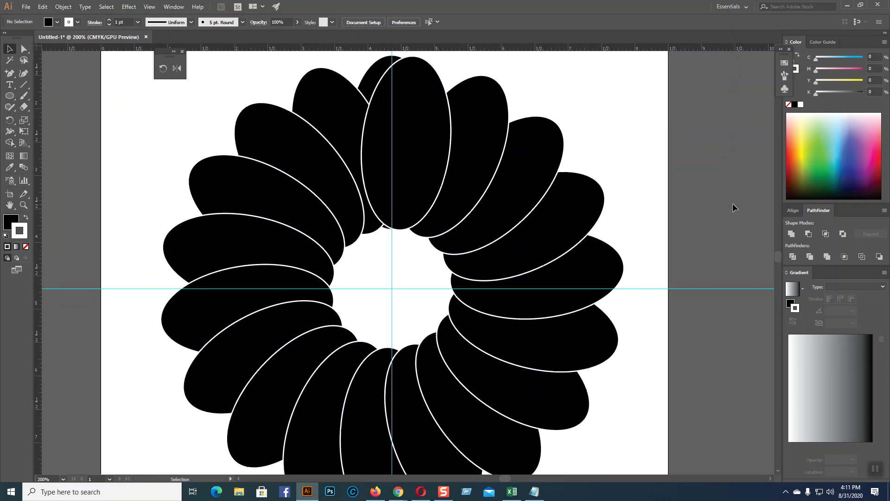
scroll(724, 171, "up", 1)
left_click(425, 190)
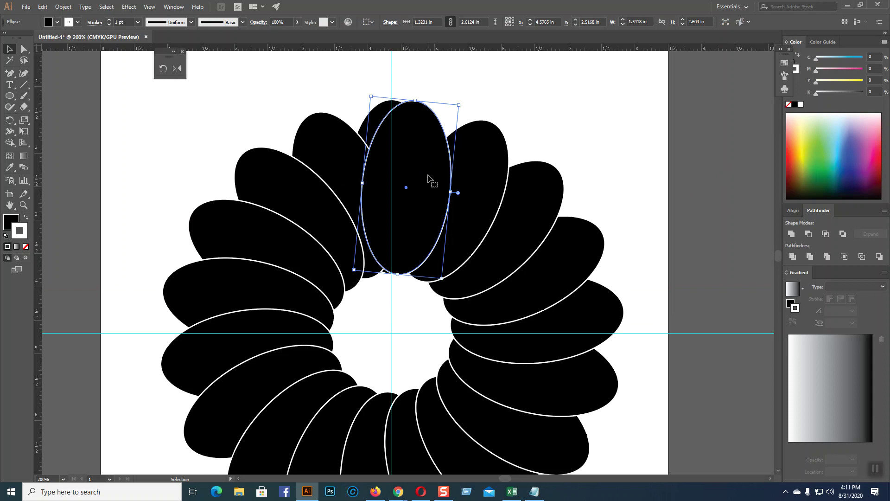
left_click(586, 109)
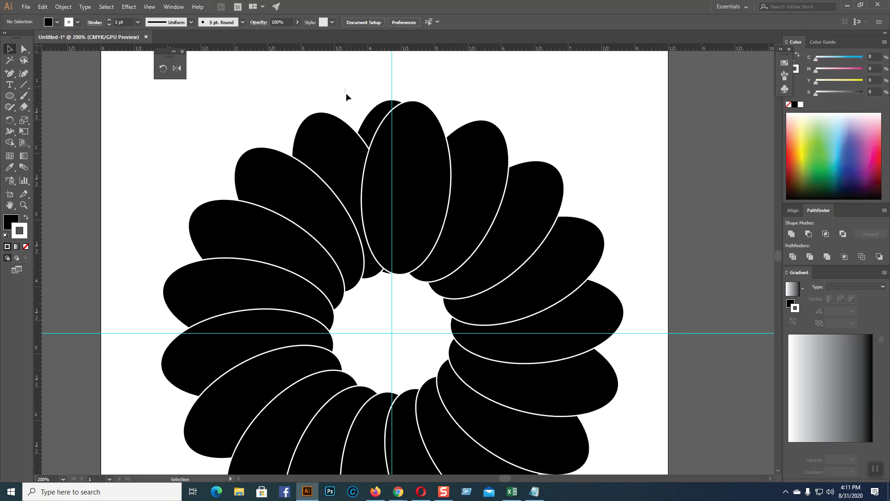
left_click_drag(355, 104, 392, 160)
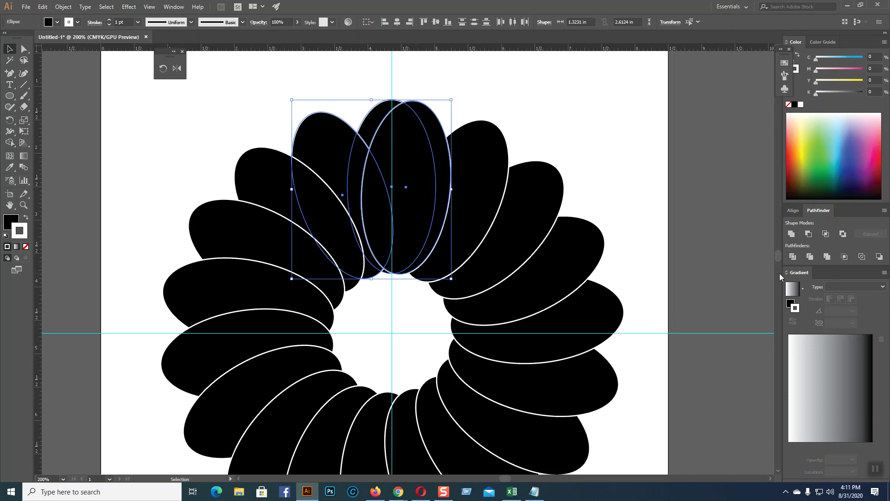
left_click(794, 257)
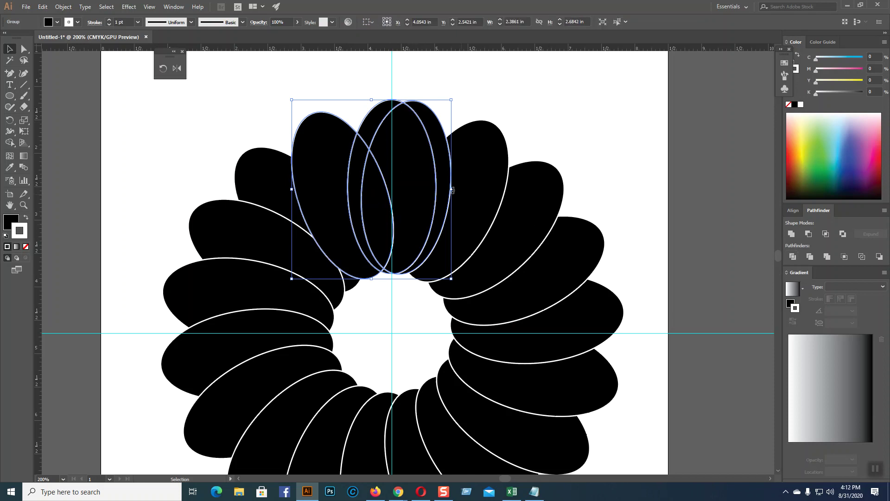
right_click(434, 190)
left_click(462, 257)
left_click(655, 120)
left_click_drag(351, 118, 377, 131)
right_click(371, 121)
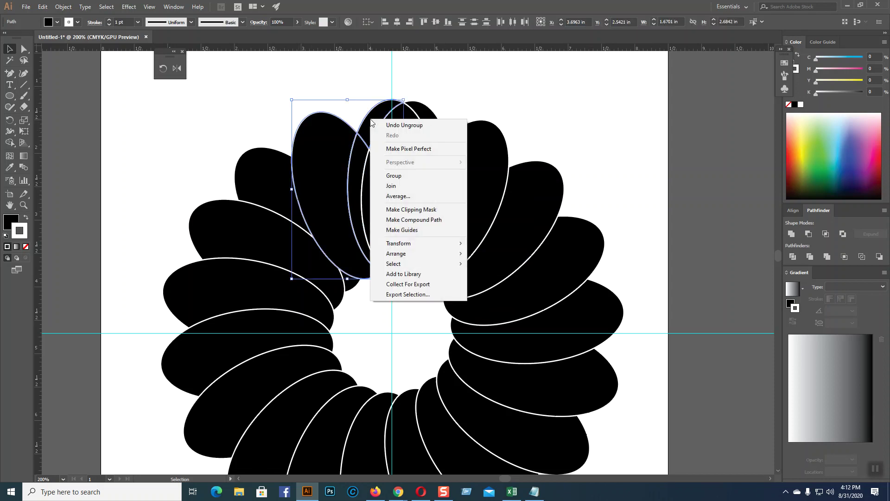
left_click(657, 127)
- Unite the main piece of the petal left of the vertical guide with its adjoining overlap sliver and send it to the back
left_click(359, 171)
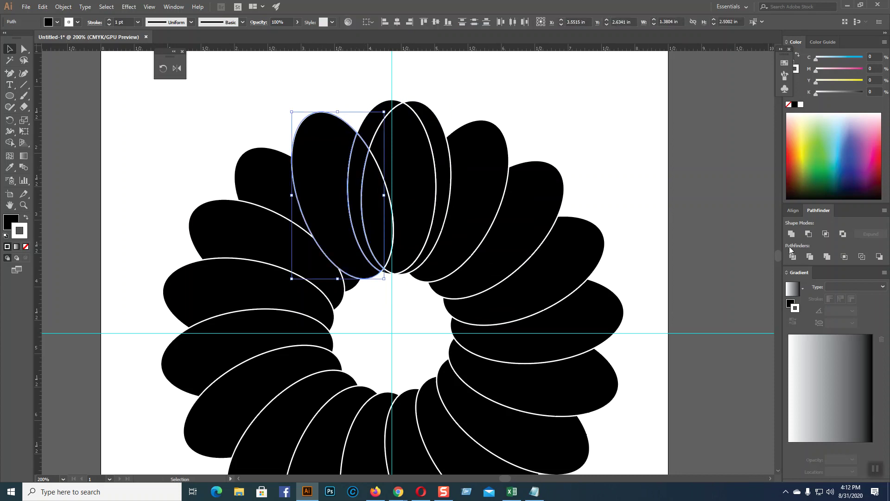
left_click(617, 200)
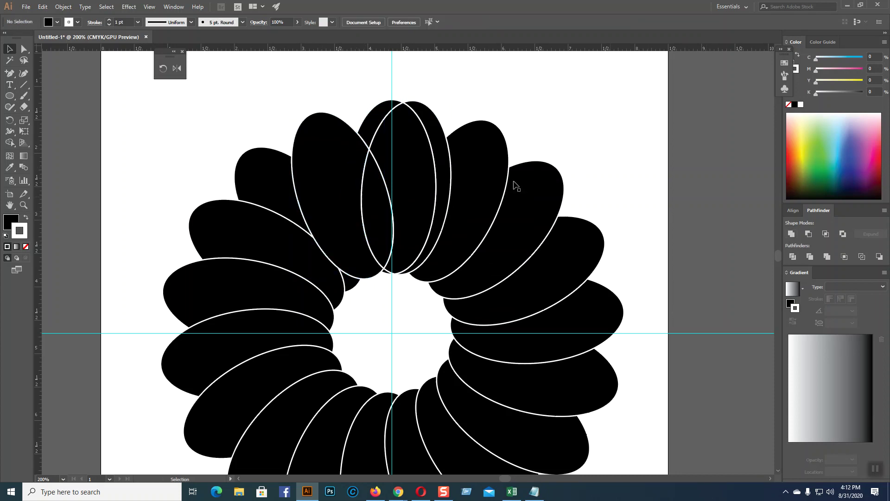
left_click(327, 155)
right_click(327, 155)
mouse_move(393, 296)
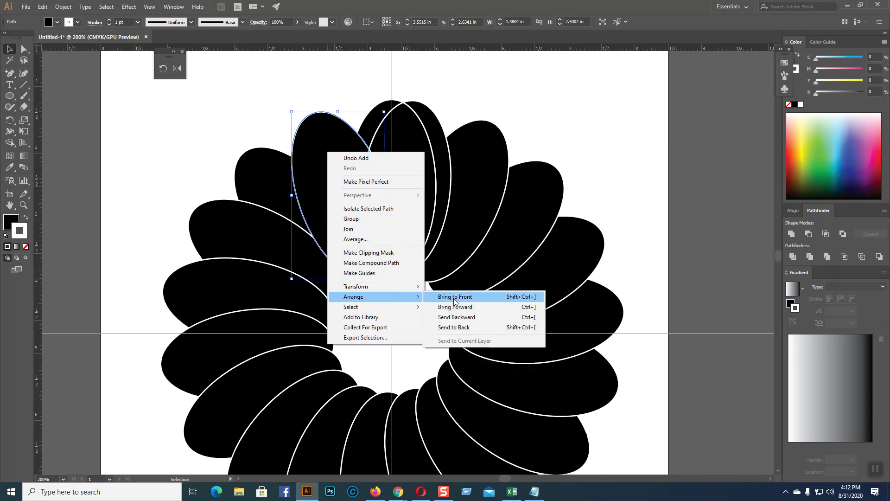
left_click(455, 328)
left_click(609, 135)
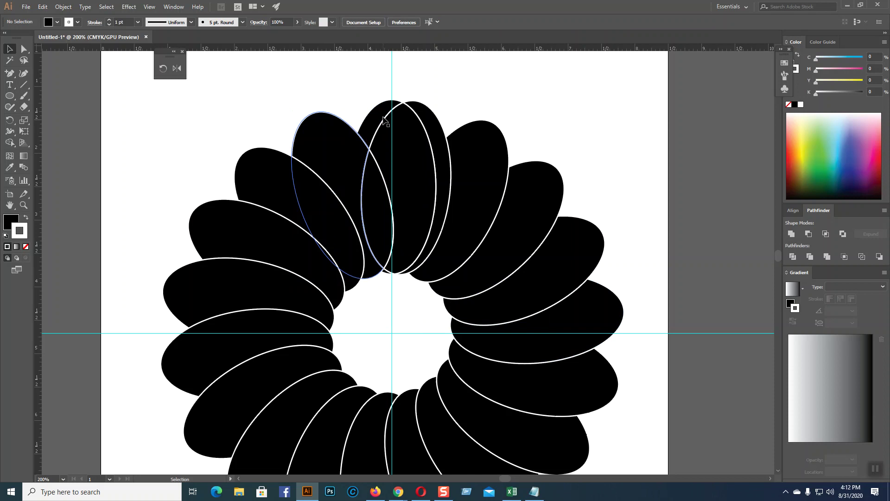
- Unite the remaining overlap piece beside the vertical guide with that same left petal and send the merged shape to the back
left_click(383, 193)
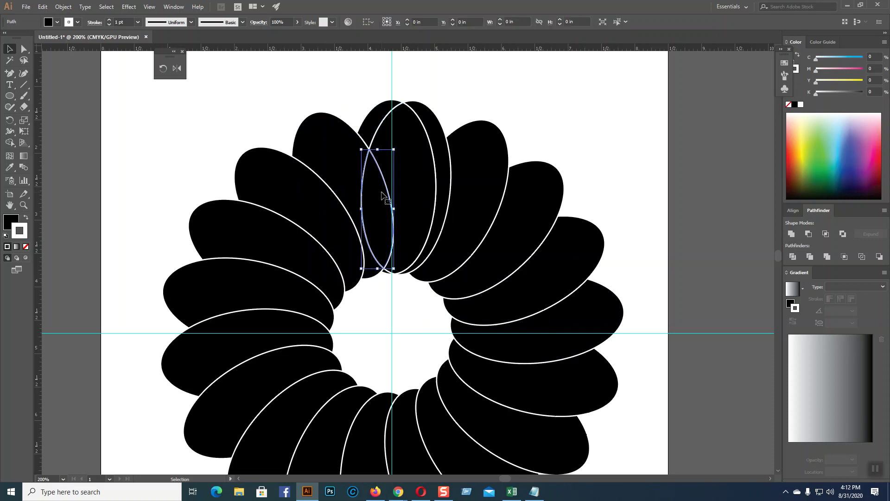
left_click(341, 149, "shift")
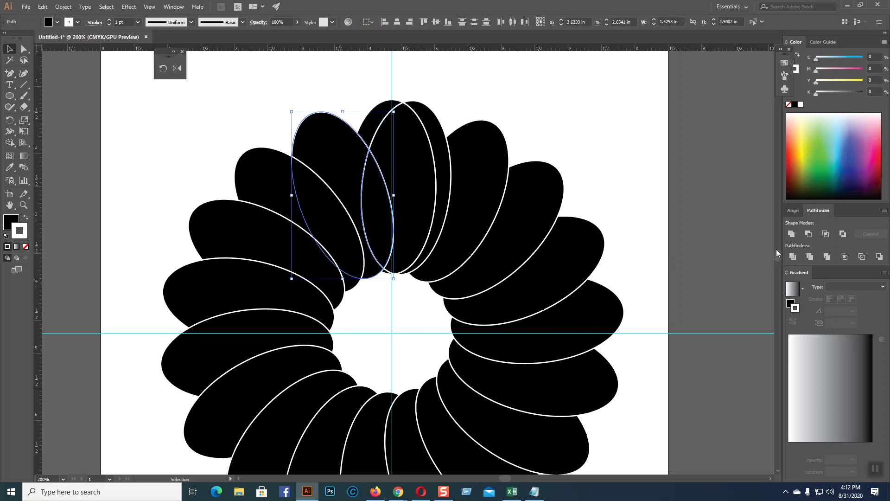
left_click(791, 235)
right_click(338, 170)
mouse_move(411, 311)
left_click(468, 334)
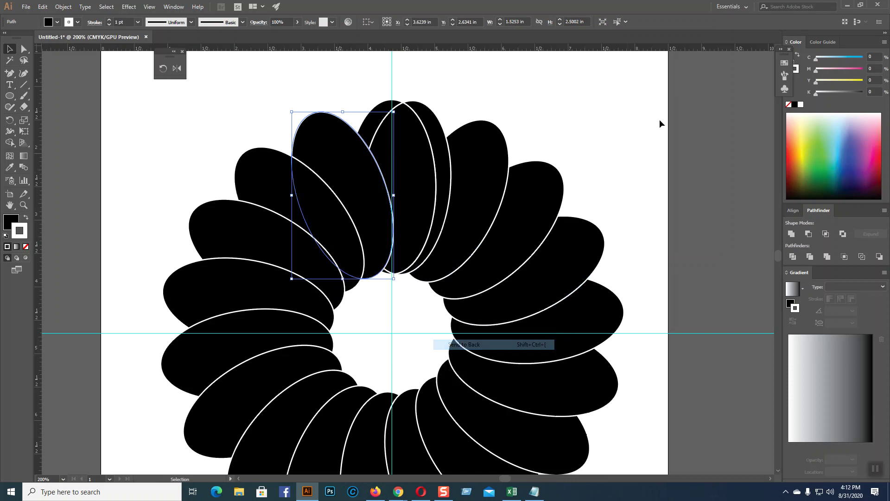
- Unite the petal on the vertical guide with its overlap piece and the small leftover sliver at its inner end
left_click(659, 119)
left_click(380, 112)
left_click(421, 165, "shift")
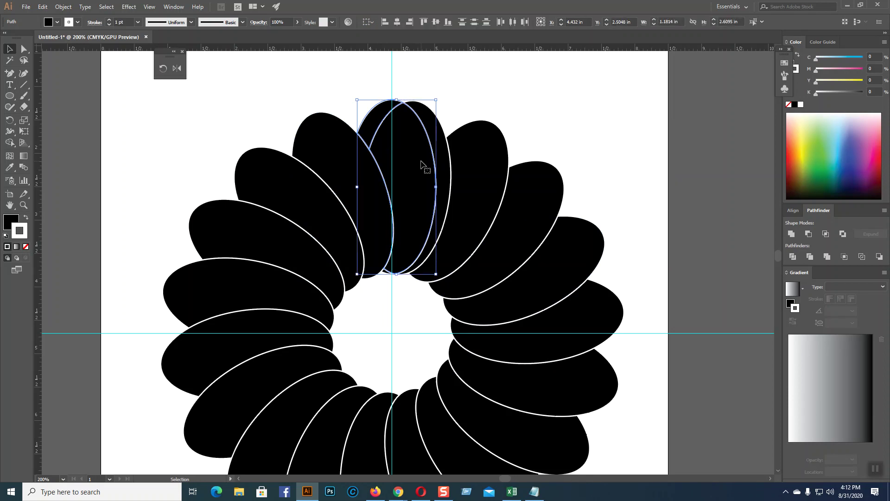
left_click(793, 233)
left_click(636, 199)
left_click(388, 271)
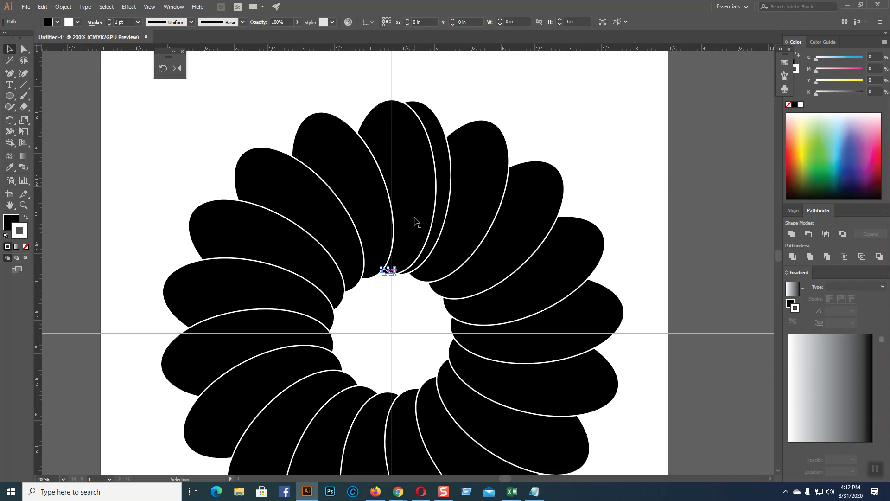
left_click(792, 232)
left_click(647, 215)
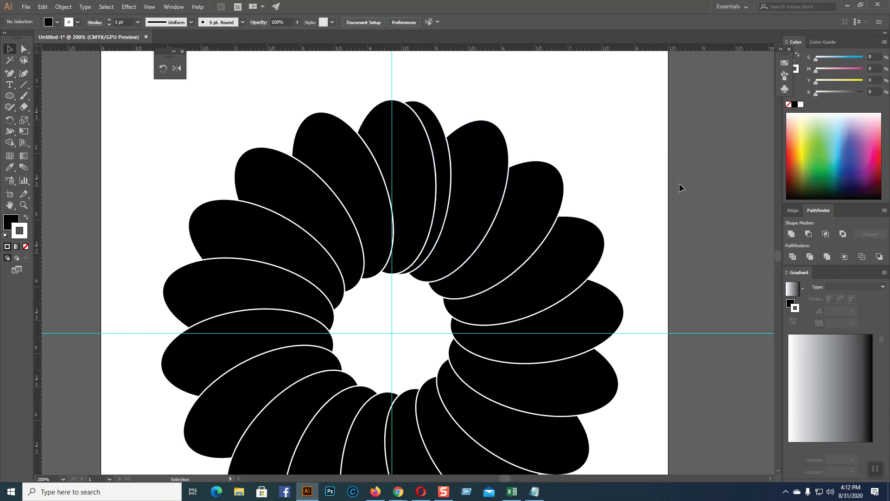
- Clear the whole petal ring from the artboard, keeping the guides
scroll(654, 181, "down", 3)
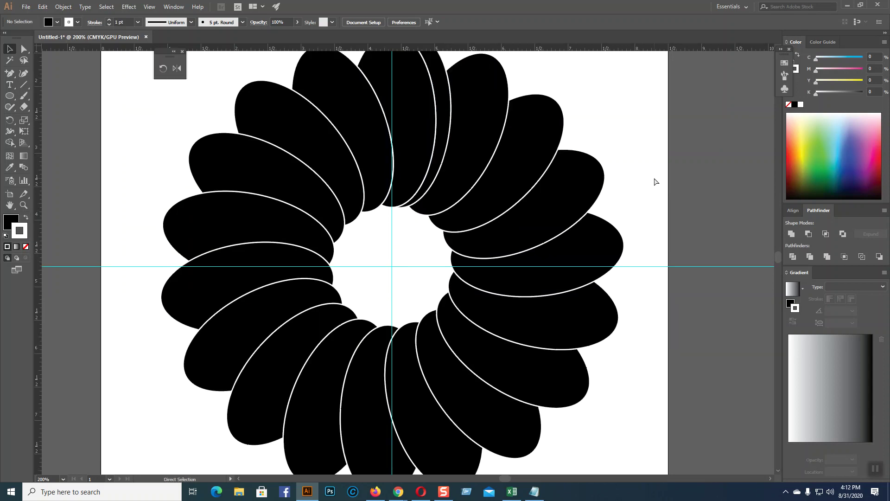
key("ctrl+minus")
key("ctrl+minus")
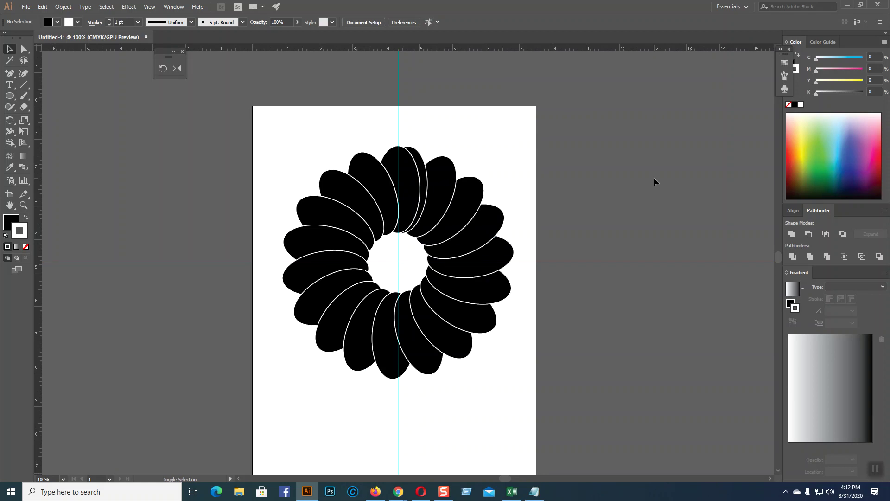
key("ctrl+z")
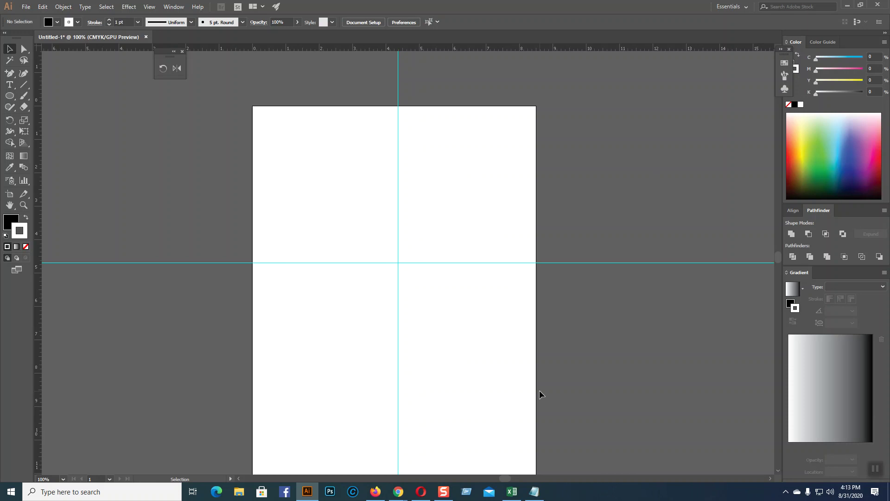
- Draw a vertical ellipse about 1.22 in wide and 2.24 in high above the horizontal guide, centred on the vertical guide
key("ctrl+equal")
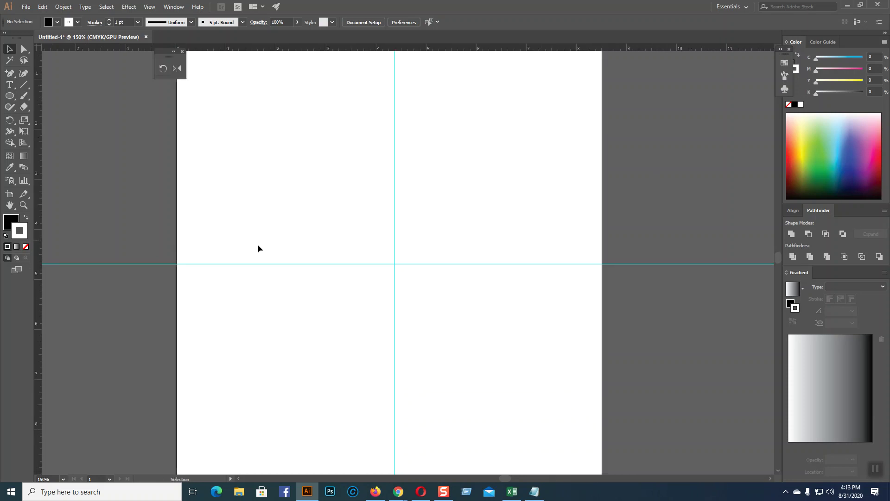
scroll(93, 261, "up", 2)
left_click(10, 96)
left_click_drag(376, 158, 438, 271)
left_click(12, 49)
left_click_drag(414, 200, 401, 199)
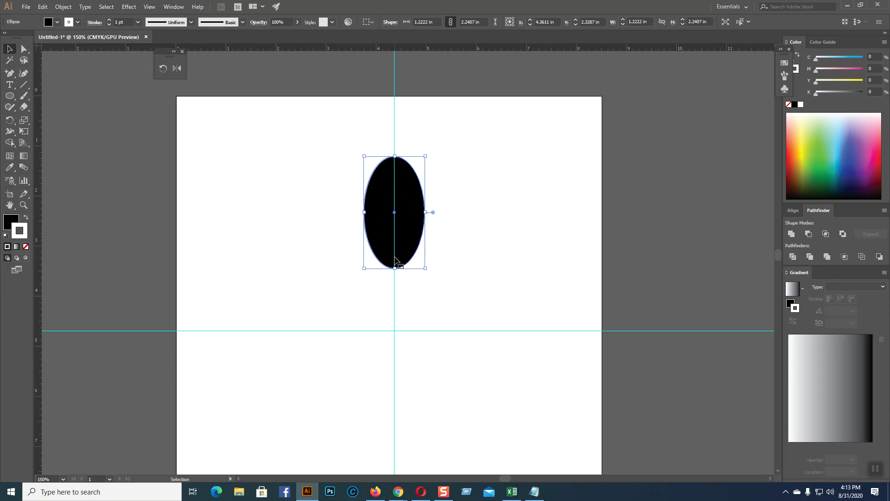
- Remove the ellipse's stroke
key("ctrl+equal")
key("ctrl+equal")
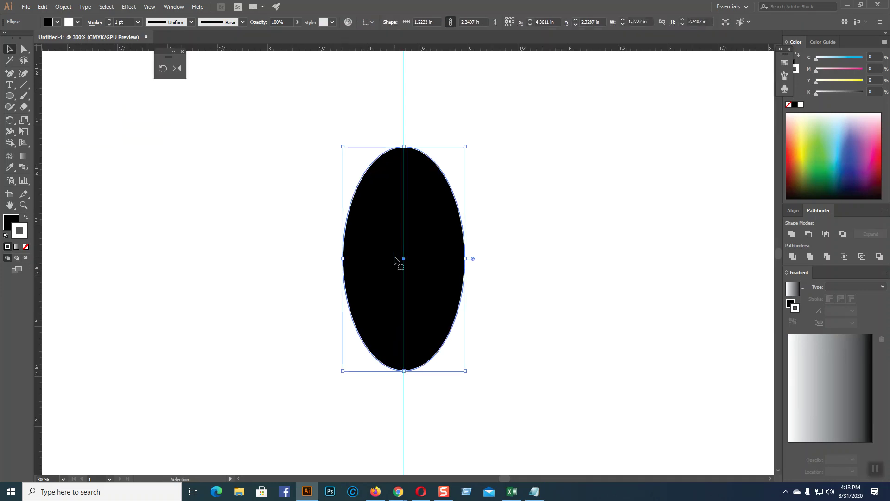
left_click(26, 248)
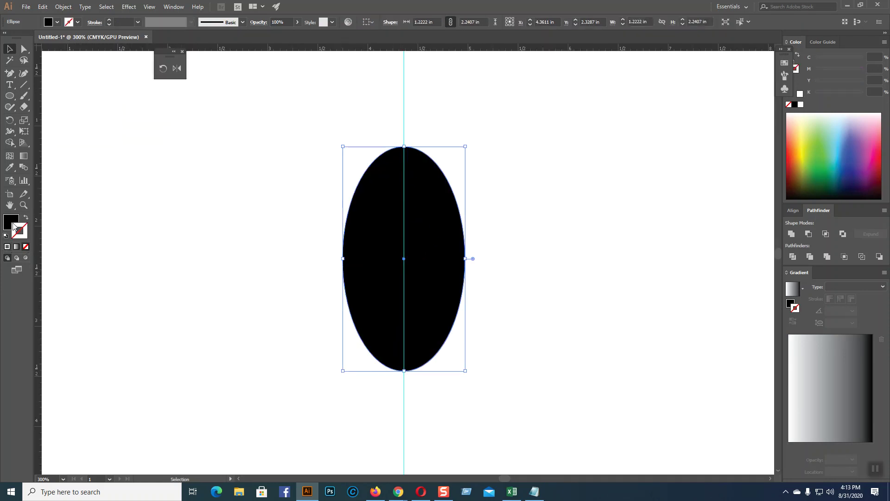
- Try to fill the ellipse with dark green 094418 using the Color Picker
left_click(13, 226)
double_click(12, 225)
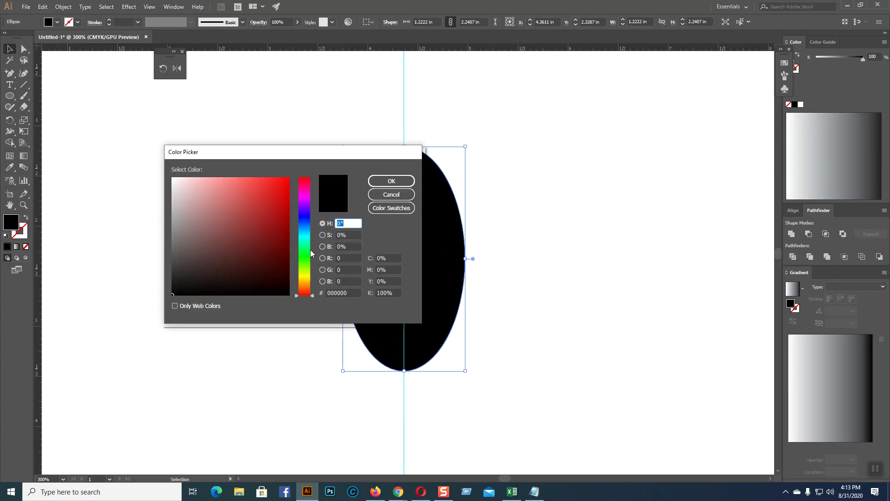
left_click(305, 251)
left_click(274, 264)
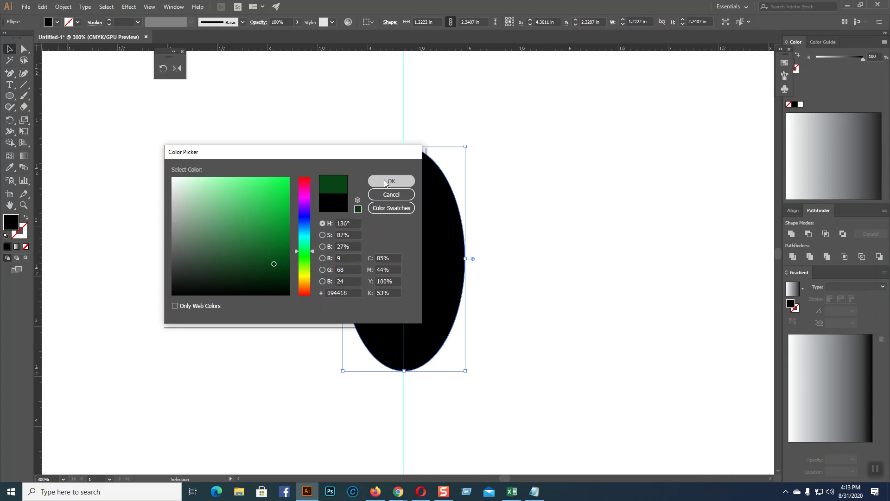
left_click(384, 182)
- Fill the ellipse with the teal swatch (C 80, M 10, Y 45, K 0)
left_click(57, 22)
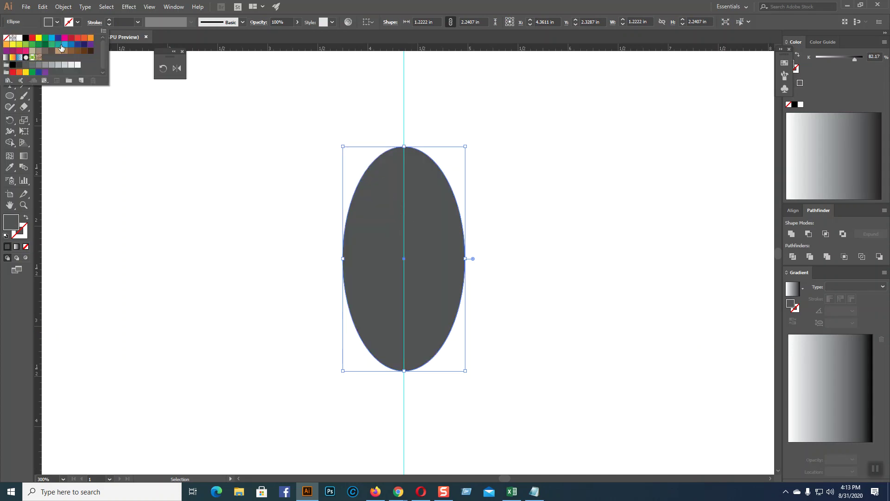
left_click(60, 45)
left_click(57, 22)
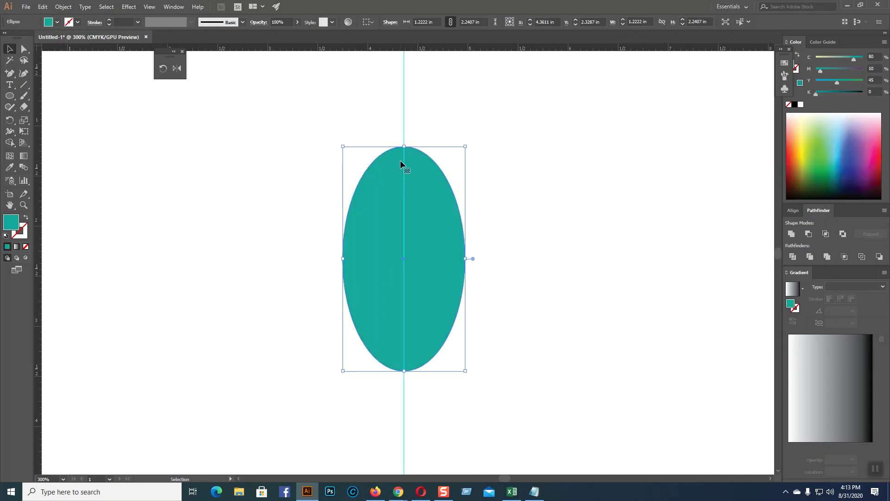
- Hide the guides so the ellipse's anchor points are unobstructed for direct selection
left_click(24, 49)
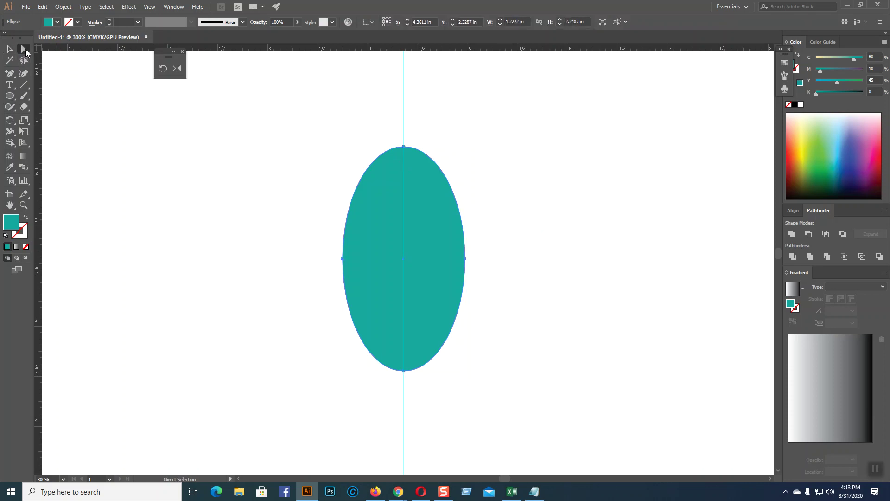
left_click(642, 156)
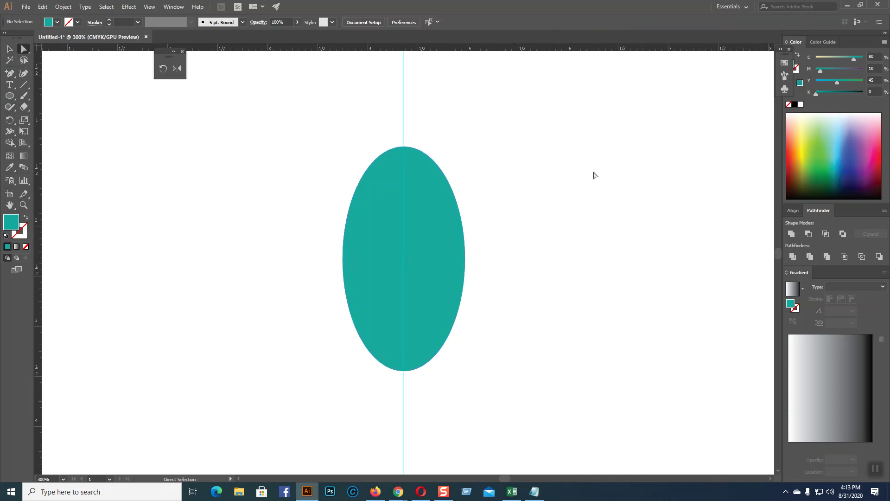
left_click(404, 147)
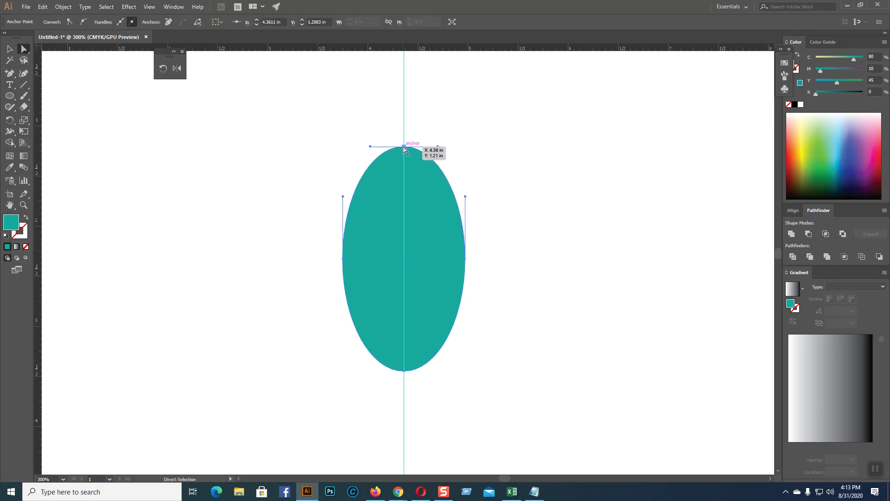
left_click(571, 175)
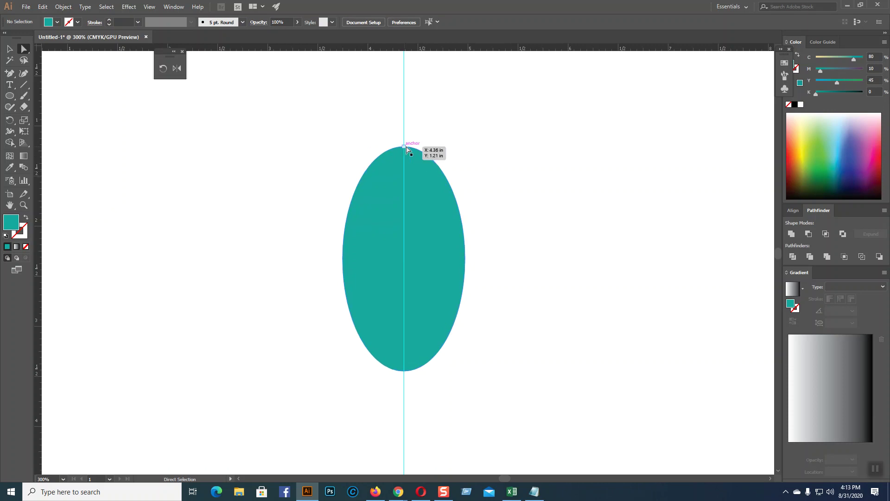
right_click(571, 124)
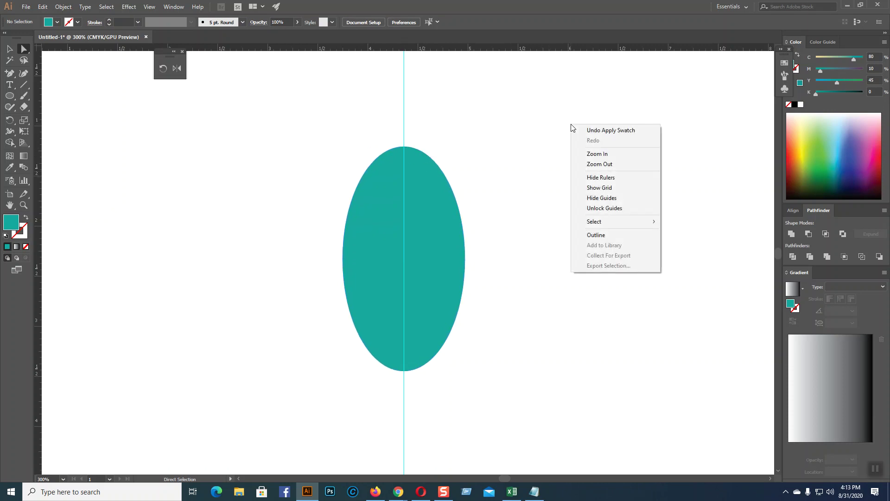
left_click(595, 198)
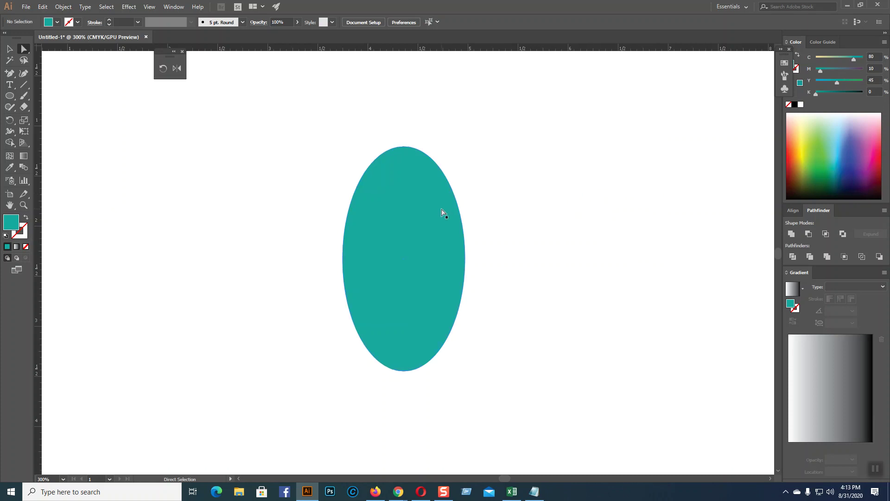
- Convert the ellipse's top and bottom anchor points to corners to form a pointed leaf shape
left_click(403, 147)
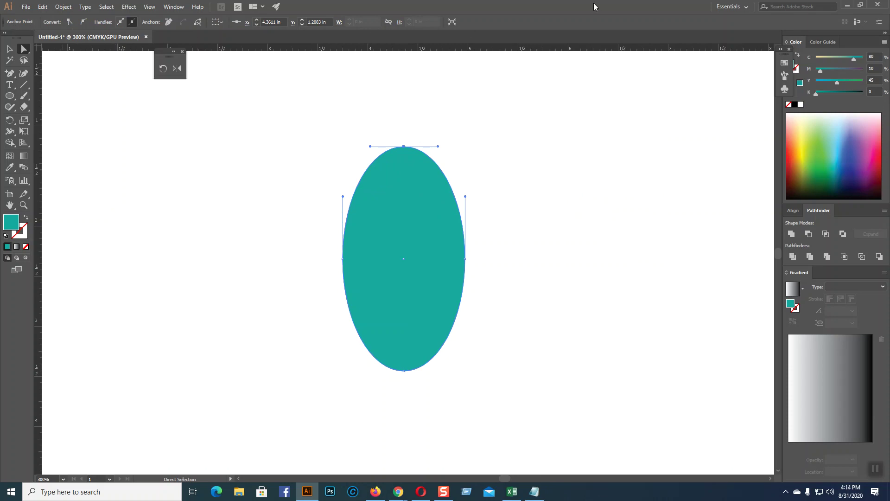
left_click(69, 22)
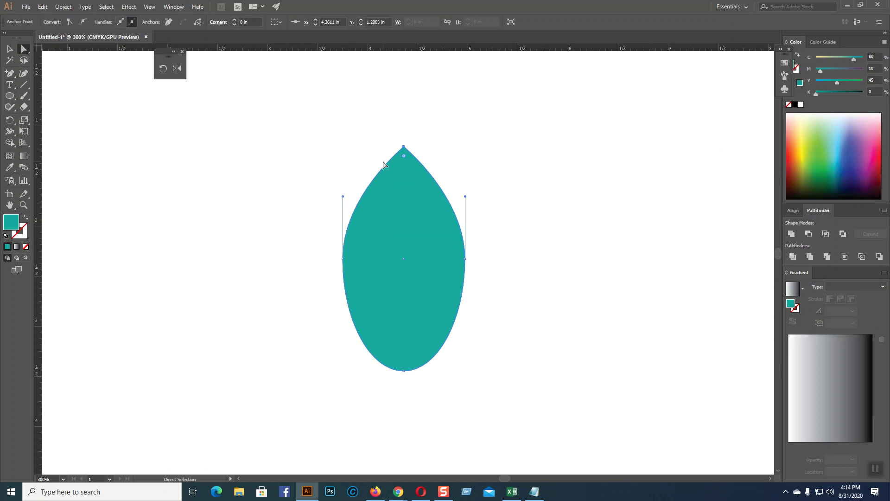
left_click(569, 168)
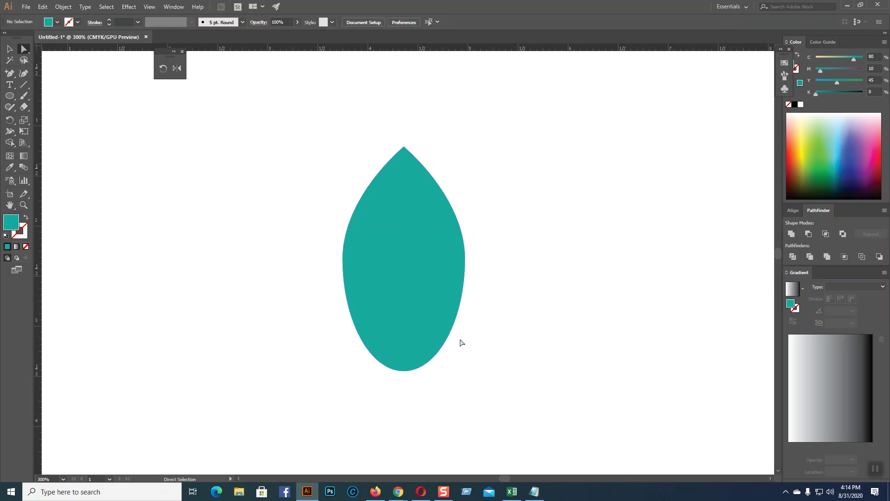
left_click(404, 371)
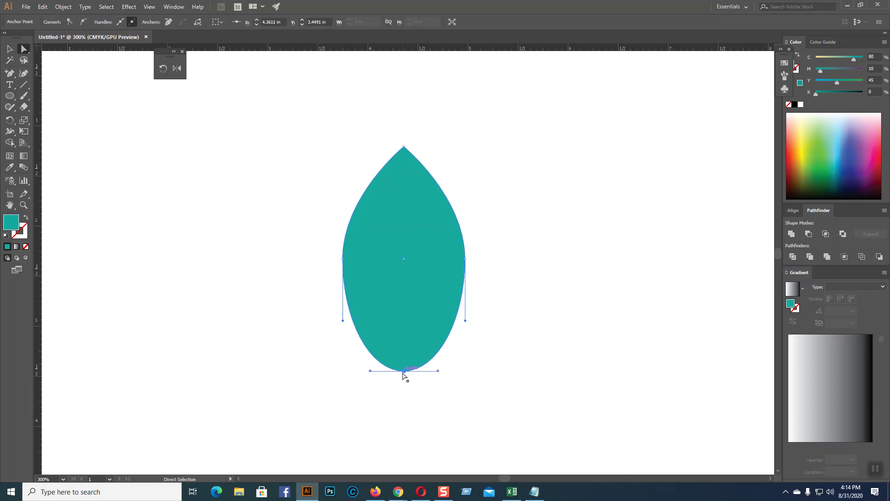
left_click(70, 22)
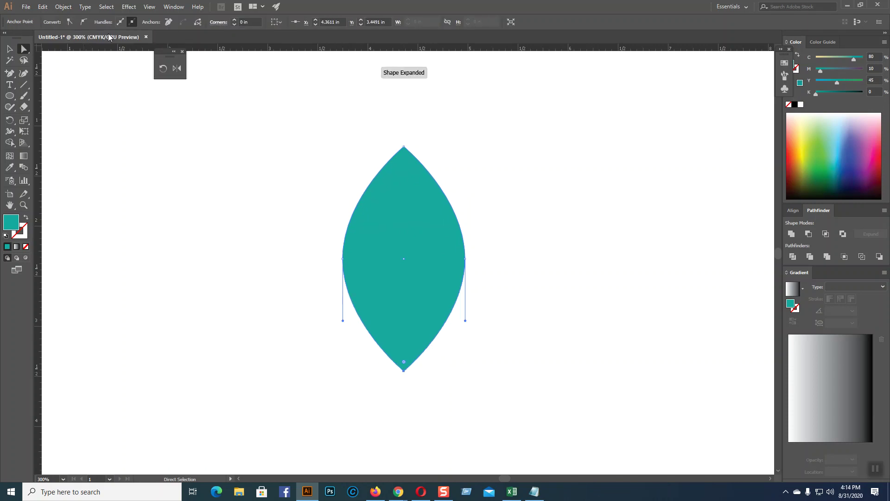
left_click(579, 204)
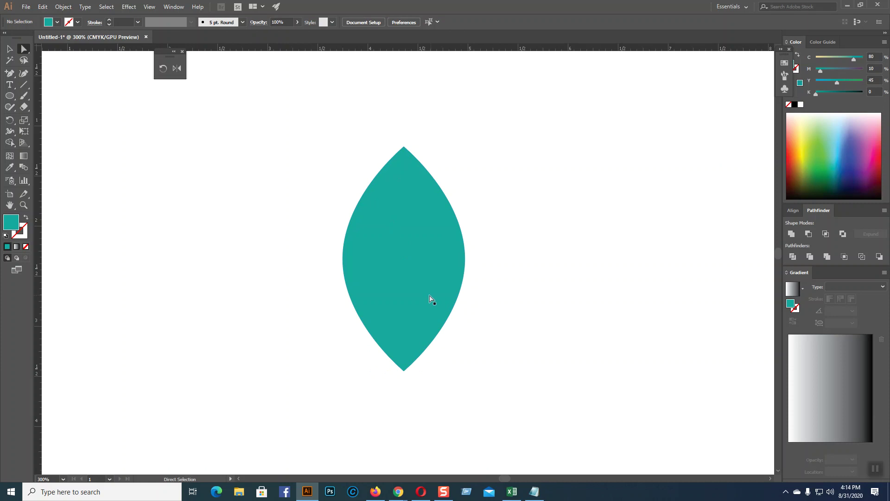
- Move the leaf's two side anchor points down together to about Y 2.72 in, forming a teardrop
left_click(343, 259)
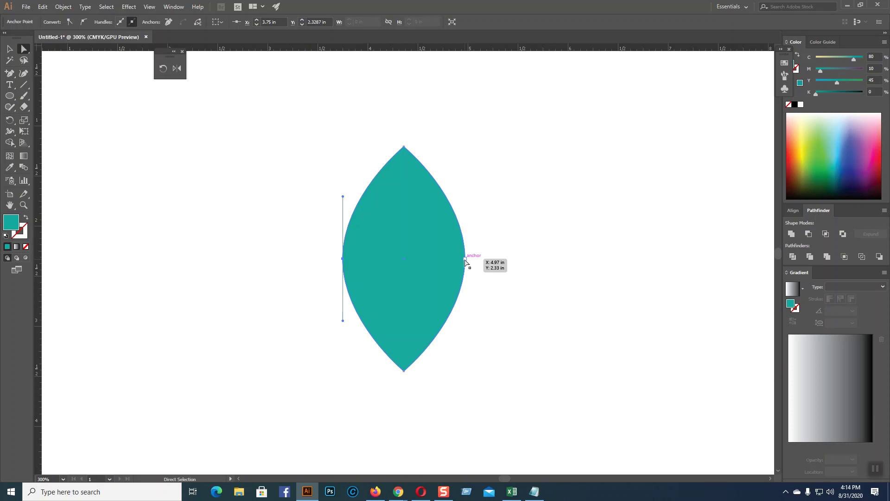
key("ctrl")
left_click(465, 259, "shift")
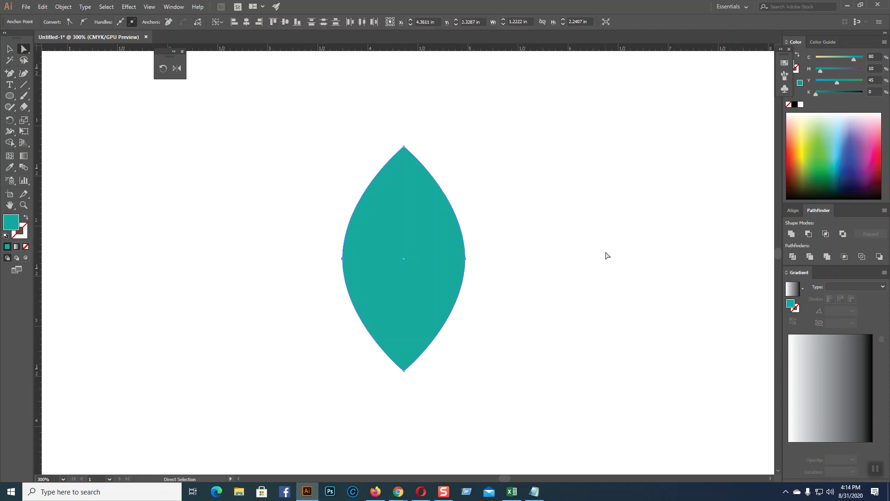
key("Down")
key("Down")
key("Down")
key("Down")
key("Down")
key("Down")
key("Down")
key("Down")
key("Down")
key("Down")
key("Down")
key("Down")
key("Down")
key("Down")
key("Down")
key("Down")
key("Down")
key("Down")
key("Down")
key("Down")
key("Down")
key("Down")
key("Down")
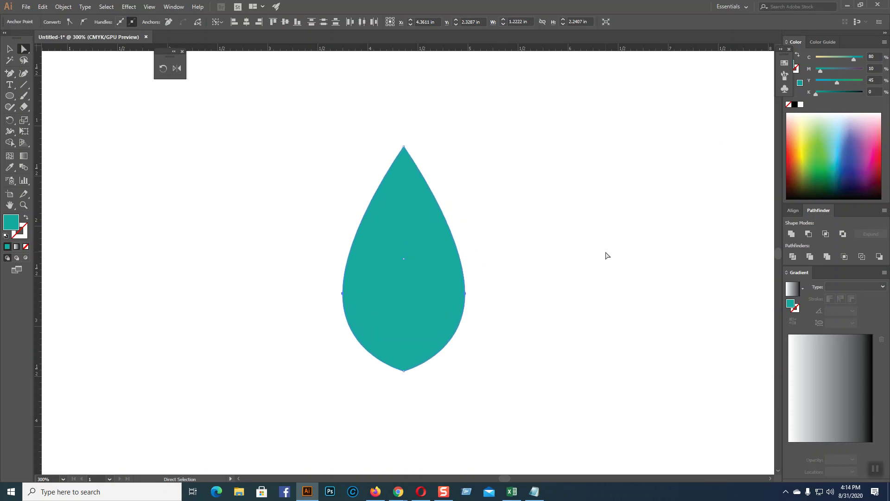
key("Down")
key("Down")
key("Down")
key("Down")
key("Down")
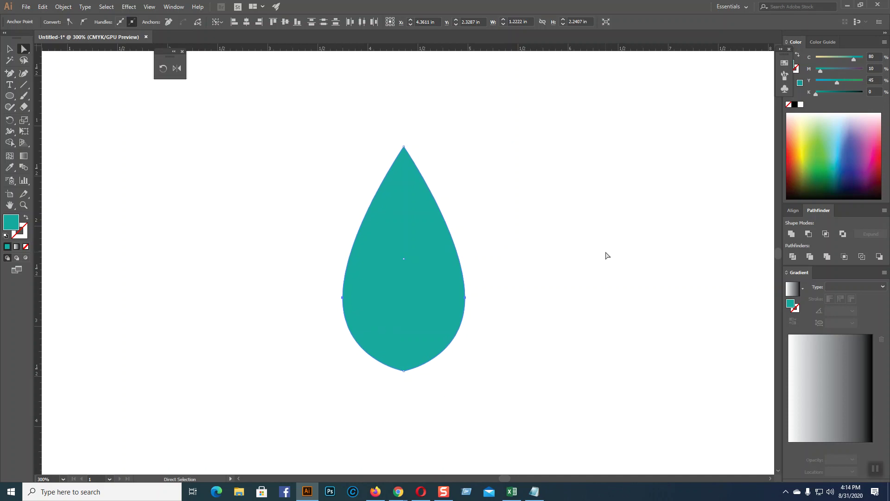
key("Up")
key("Up")
left_click(184, 115)
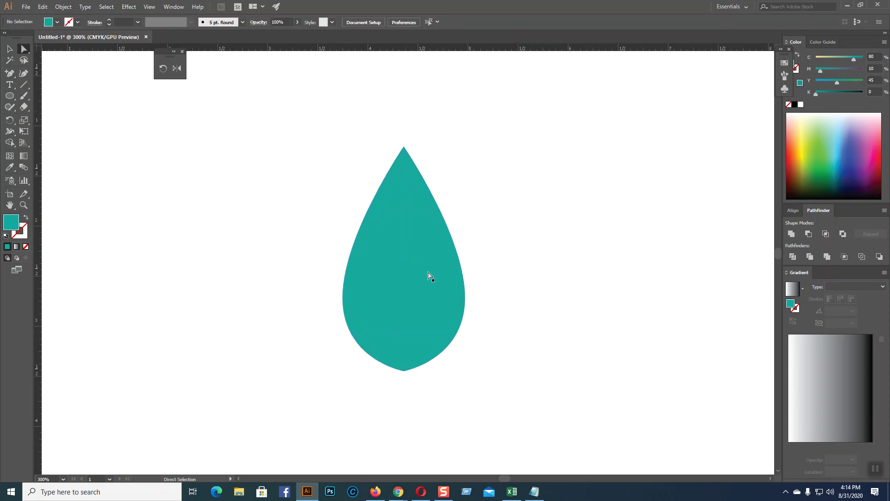
- Tilt the upper direction handle of the teardrop's right anchor inward to curve that side toward the tip
left_click(466, 298)
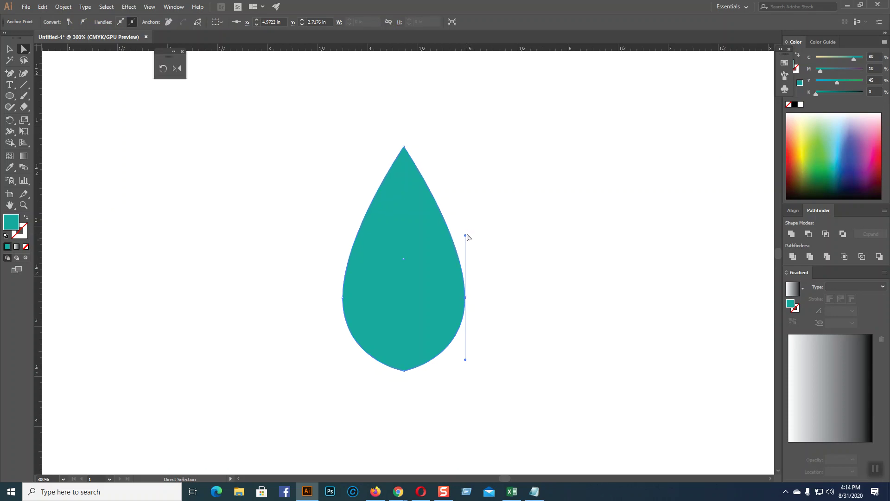
left_click_drag(466, 236, 414, 219)
mouse_move(470, 298)
left_mouse_down()
mouse_move(467, 285)
mouse_move(459, 310)
mouse_move(475, 302)
mouse_move(458, 292)
mouse_move(469, 294)
left_mouse_up()
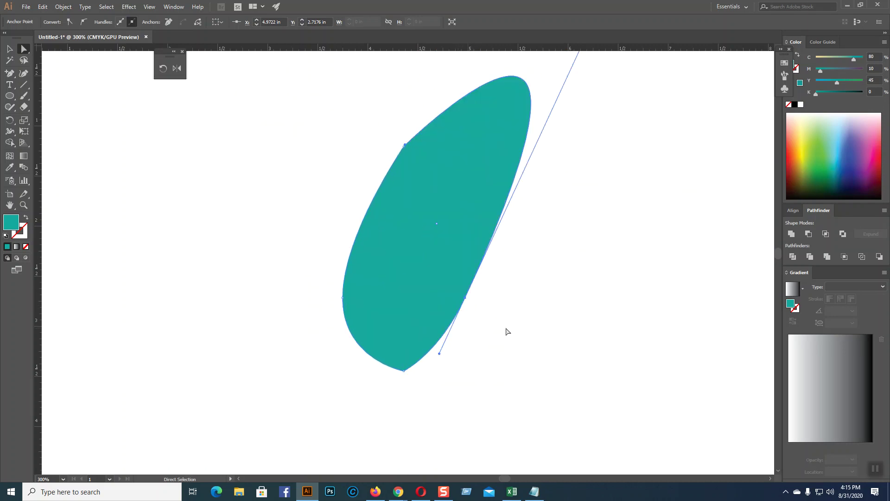
key("ctrl+z")
key("ctrl+z")
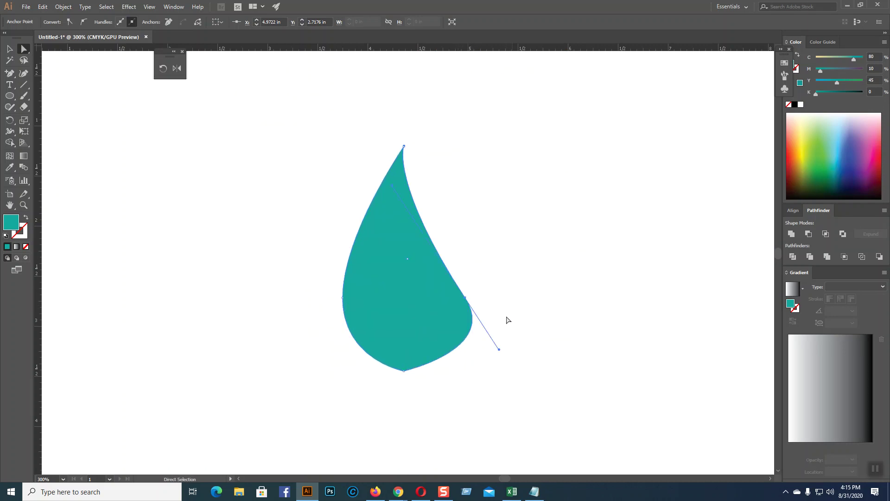
- Move the teardrop's right anchor up to about X 4.95 in, Y 2.33 in and pull its lower handle downward
left_click_drag(467, 303, 463, 259)
left_click_drag(497, 310, 507, 354)
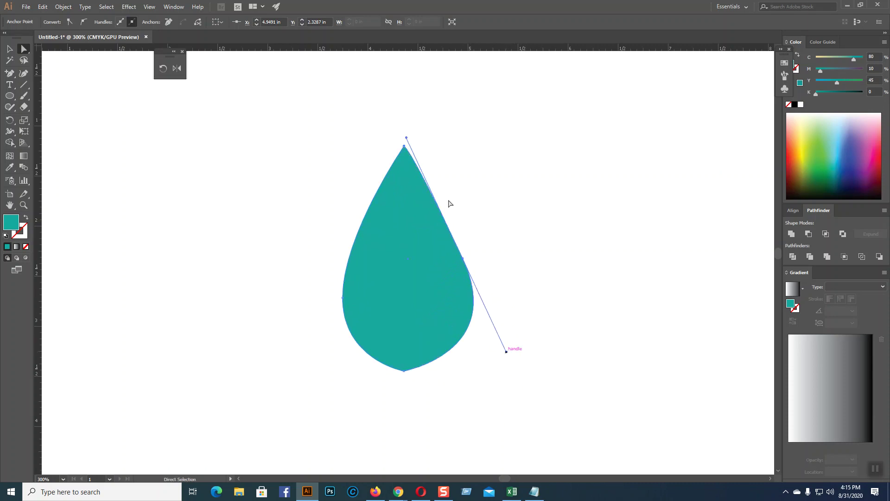
- Pull the upper handle of the teardrop's right anchor inward past the tip, and delete the whole shape
left_click_drag(407, 138, 393, 153)
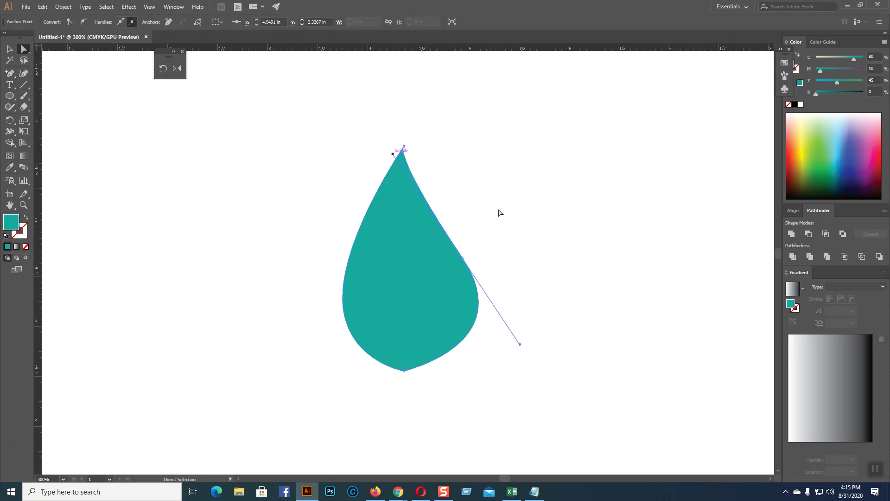
left_click(567, 227)
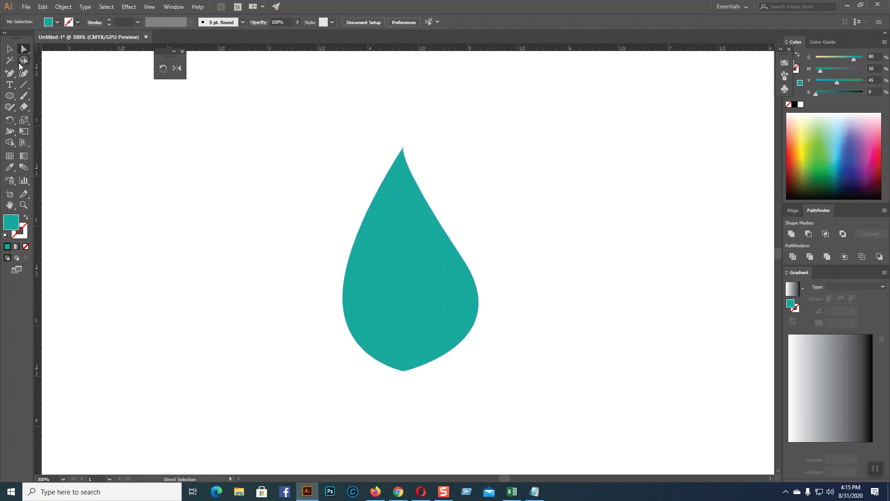
left_click(10, 50)
left_click_drag(264, 134, 528, 368)
key("Delete")
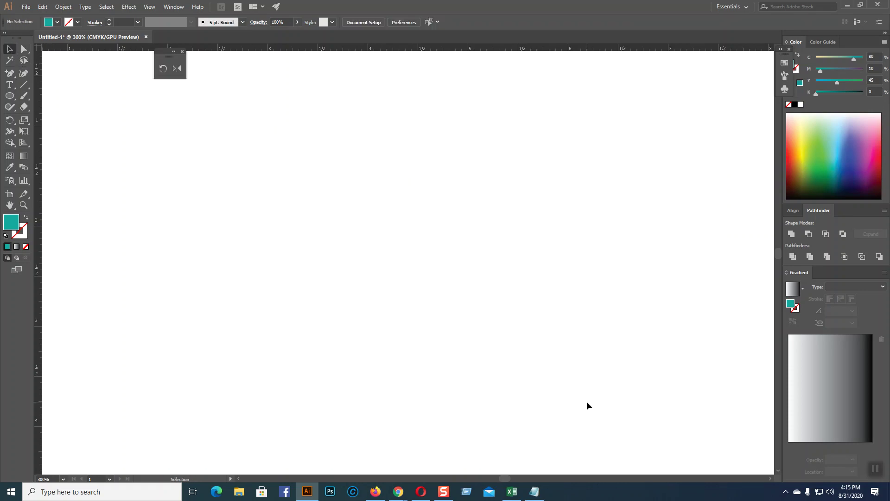
- Draw a new ellipse about 1.18 in wide and 1.96 in tall and convert its top anchor point to a corner
left_click(9, 96)
left_click_drag(315, 153, 432, 349)
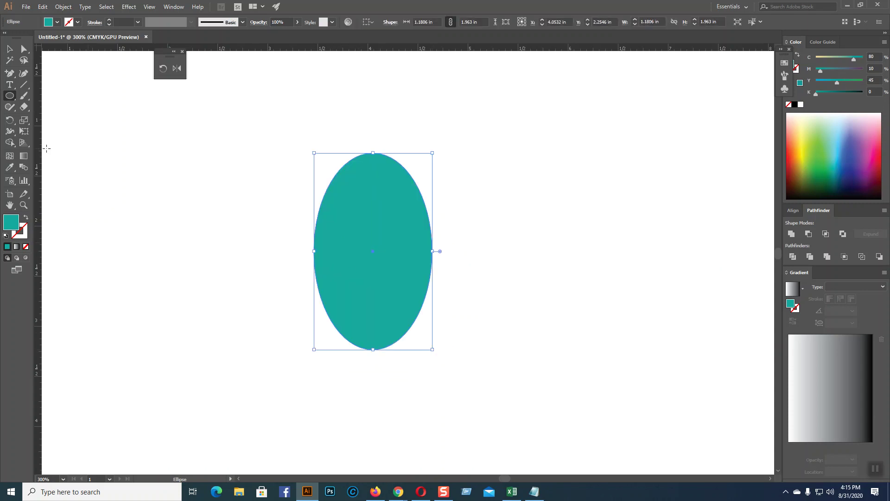
left_click(23, 49)
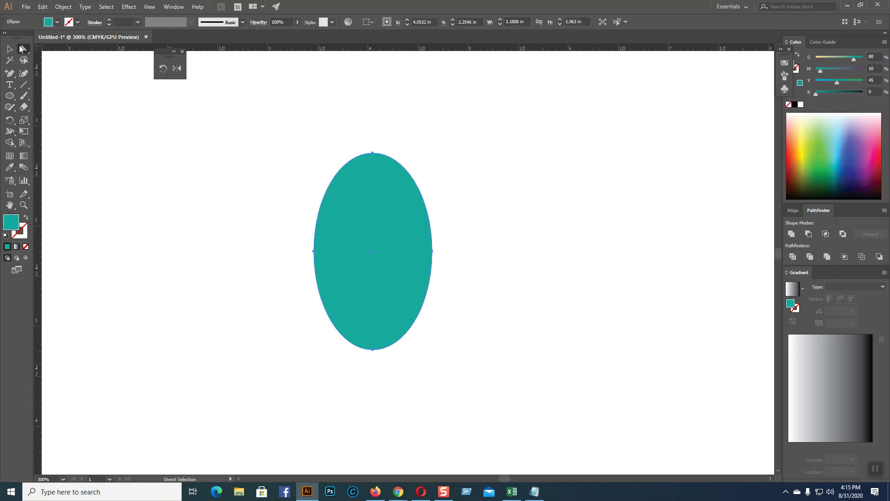
left_click(373, 153)
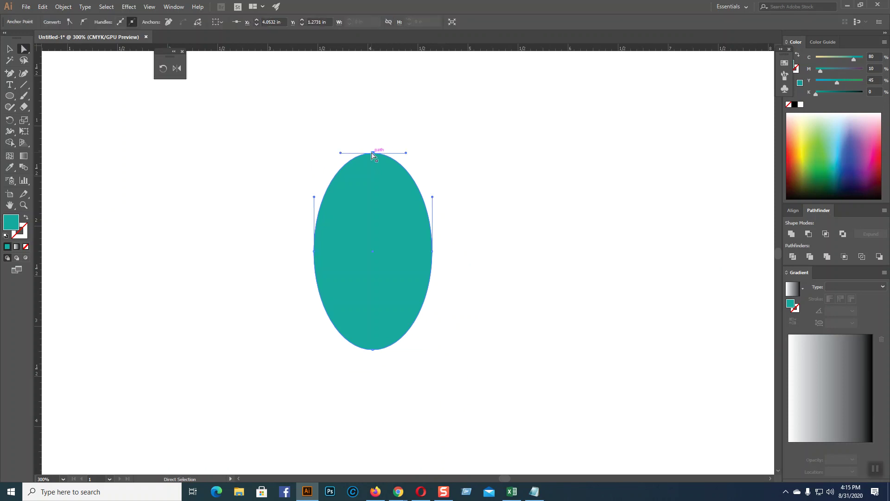
left_click_drag(375, 153, 374, 153)
left_click(71, 21)
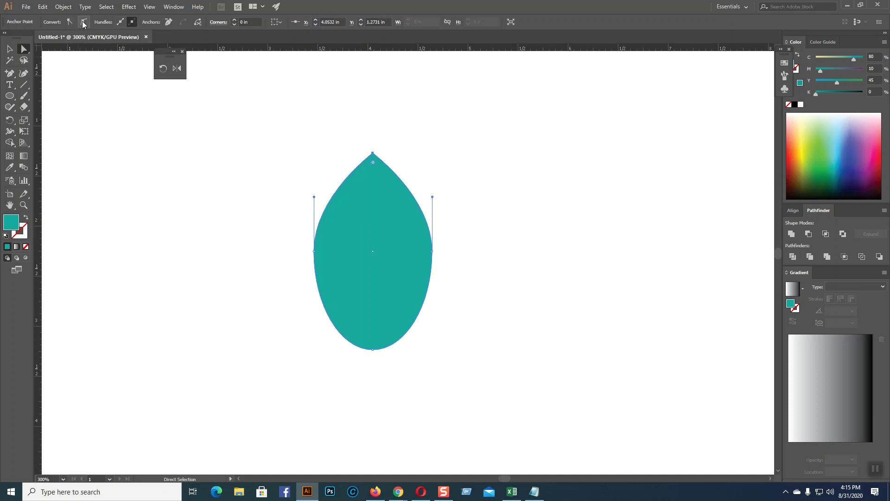
left_click(83, 22)
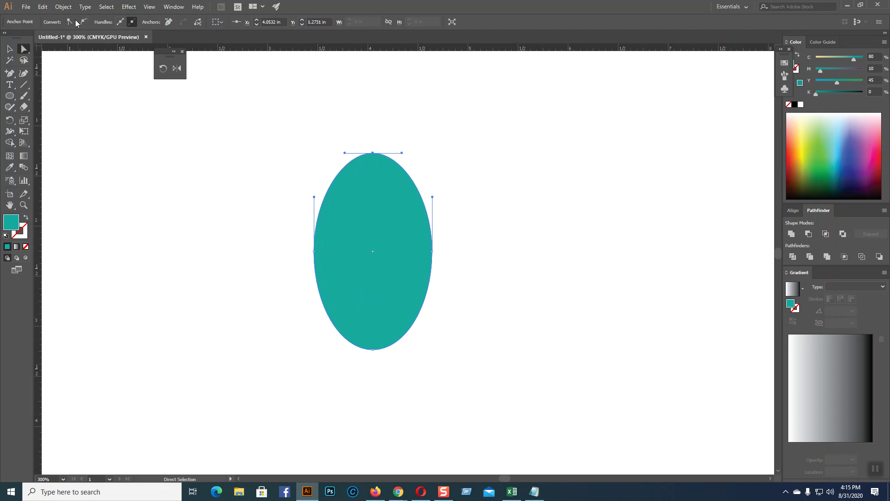
left_click(70, 21)
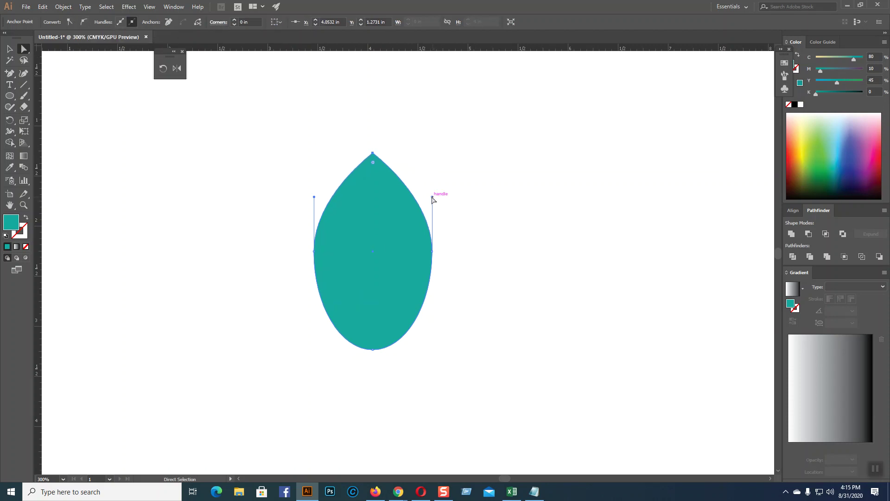
- Tilt the right anchor's upper handle inward to straighten that side, and nudge the left anchor to about X 3.45 in, Y 2.49 in
left_click_drag(422, 196, 395, 188)
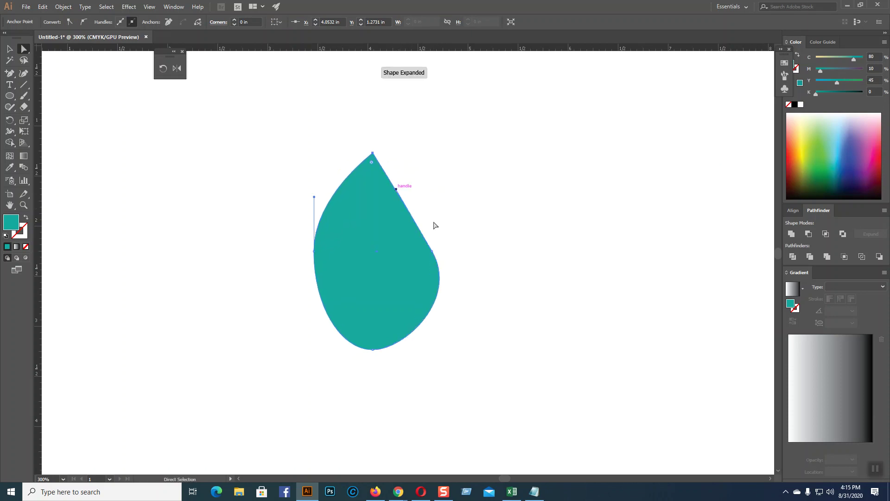
left_click(499, 273)
left_click(314, 252)
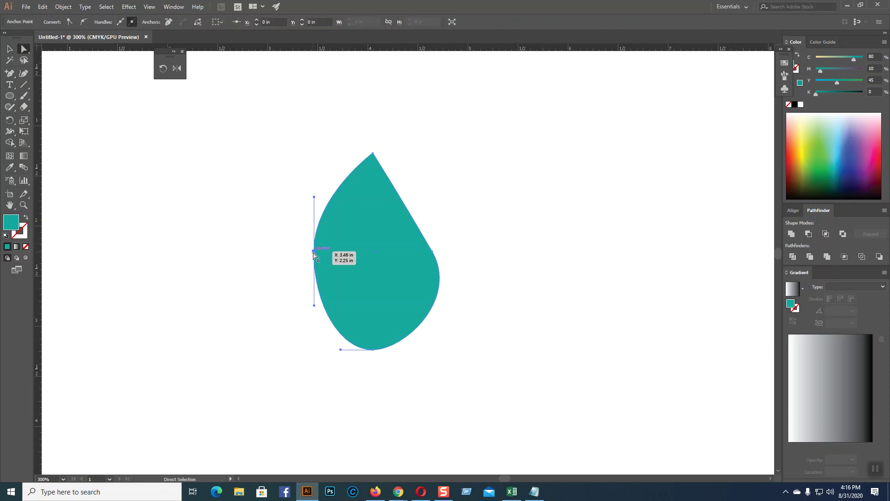
key("Down")
key("Down")
key("Down")
key("Down")
key("Down")
key("Down")
key("Down")
key("Down")
key("Down")
key("Down")
key("Down")
key("Down")
key("Down")
key("Down")
key("Down")
key("Down")
key("Down")
key("Down")
key("Down")
key("Right")
key("Right")
key("Right")
key("Left")
key("Left")
key("Left")
key("Left")
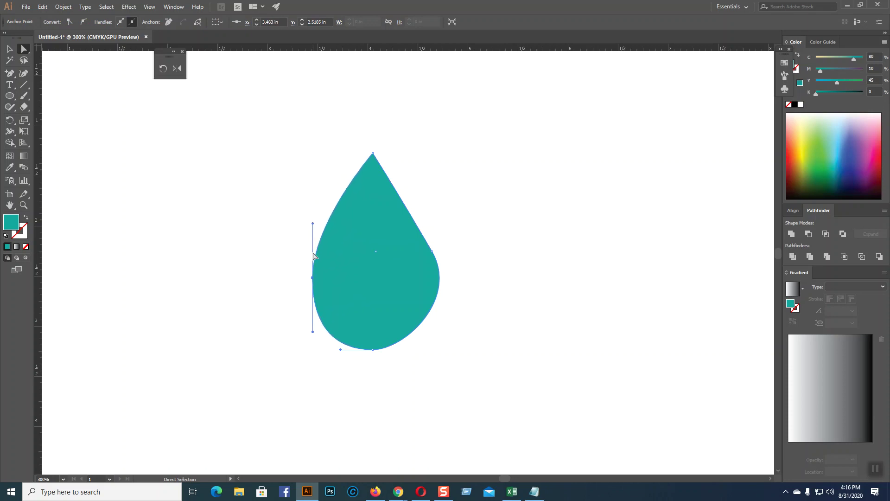
key("Up")
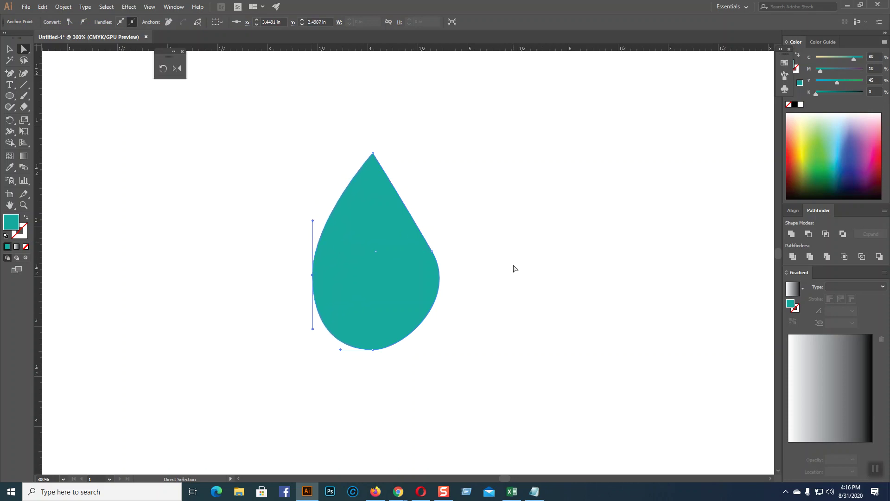
- Adjust both handles of the teardrop's right anchor so the upper right side curves inward and the lower side bulges outward
left_click(513, 268)
left_click(433, 252)
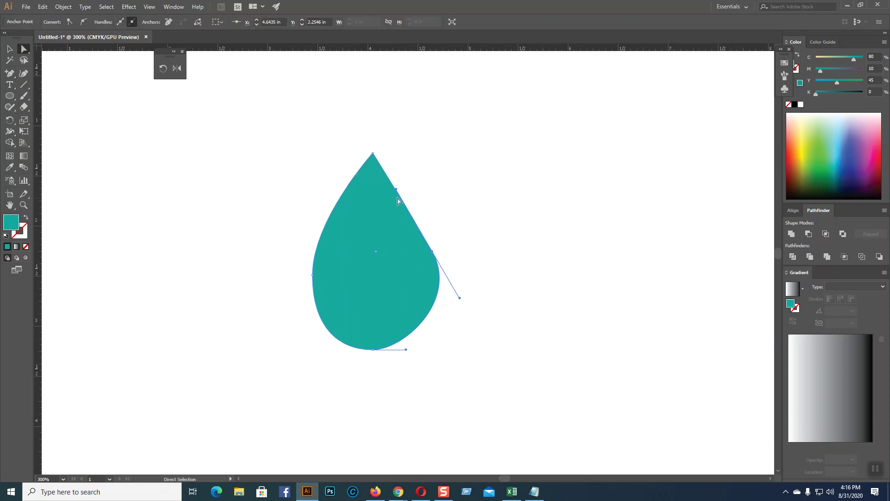
left_click_drag(397, 192, 391, 197)
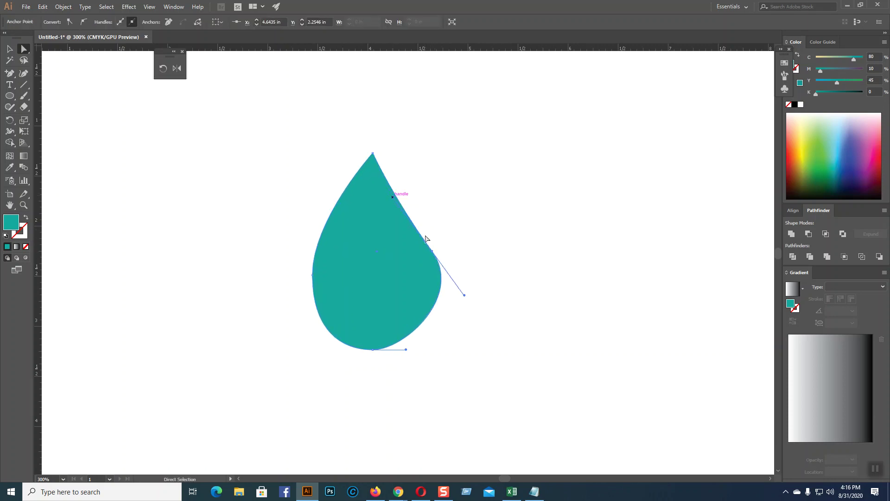
left_click_drag(465, 297, 471, 300)
left_click(513, 284)
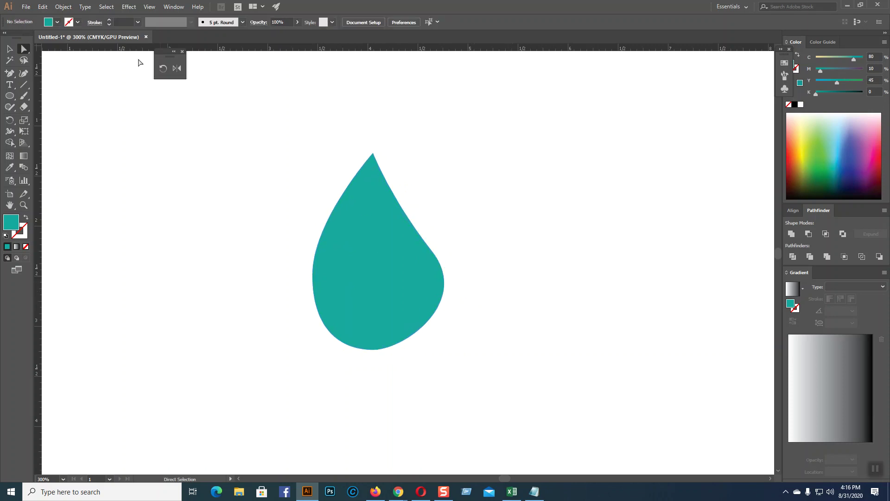
- Draw a near-vertical line about 2.8 in long through the teardrop's tip and bow its middle to the left with the Curvature tool
left_click(9, 49)
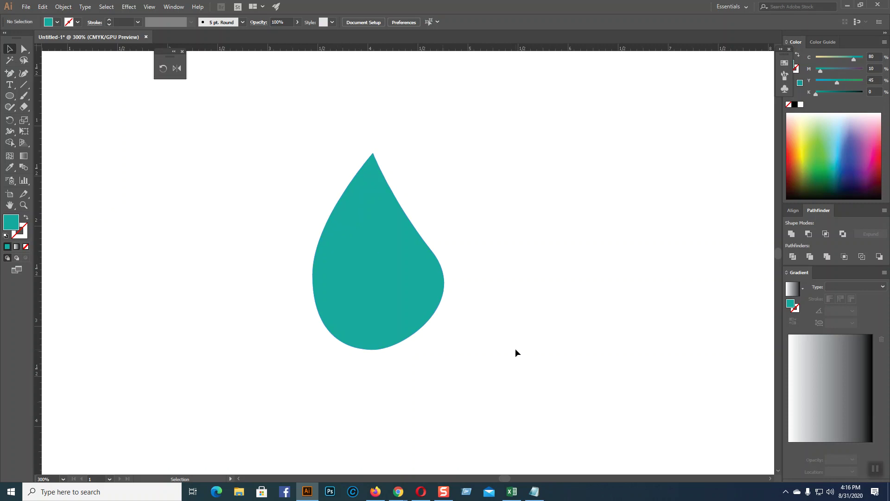
left_click(23, 85)
left_click_drag(373, 125, 370, 405)
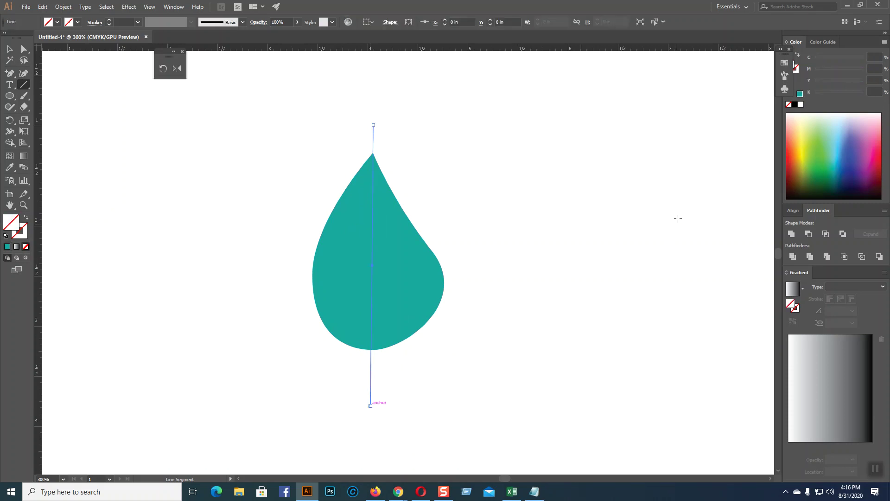
key("shift+grave")
left_click_drag(374, 263, 354, 266)
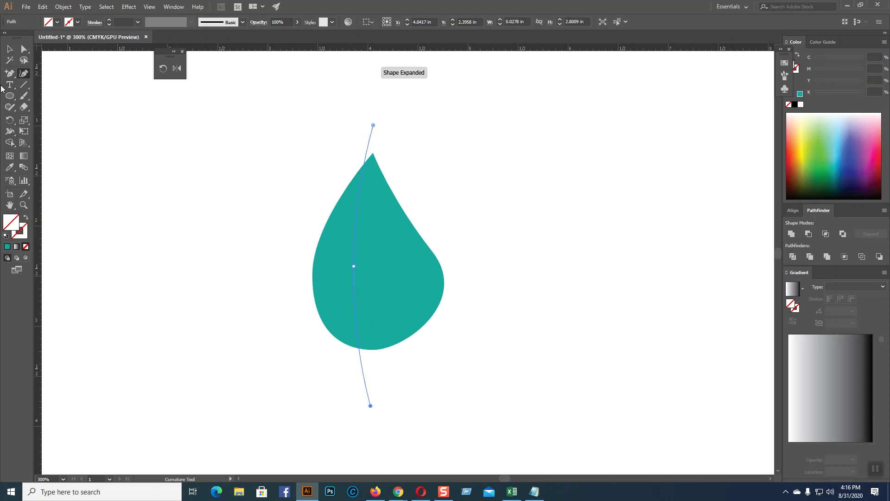
- Shift the curved line right to run through the teardrop's tip, and rotate it slightly counterclockwise
left_click(9, 49)
left_click_drag(362, 371, 371, 369)
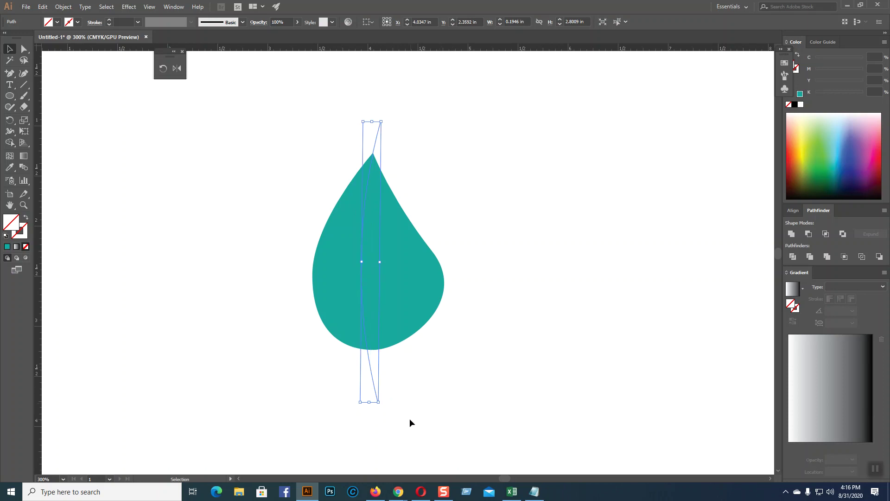
left_click_drag(379, 404, 388, 388)
left_click(575, 339)
- Divide the teardrop along the curved line with Pathfinder Divide and ungroup the resulting pieces
left_click_drag(286, 149, 471, 290)
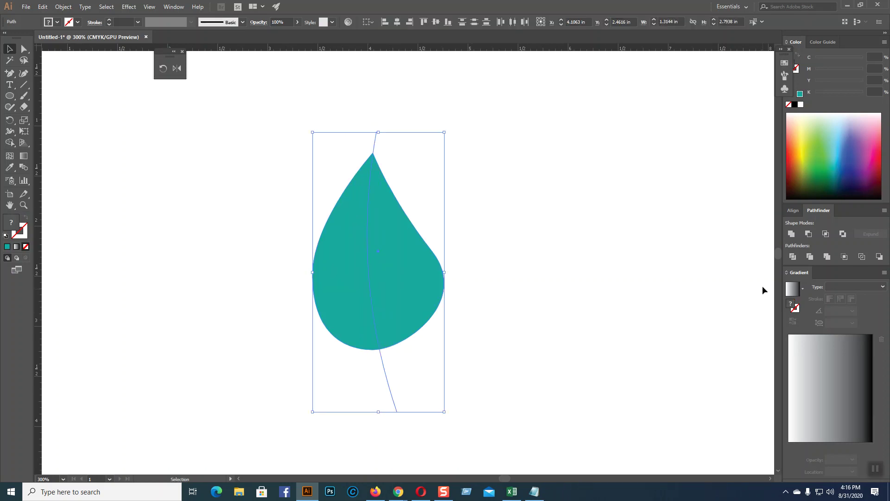
left_click(792, 255)
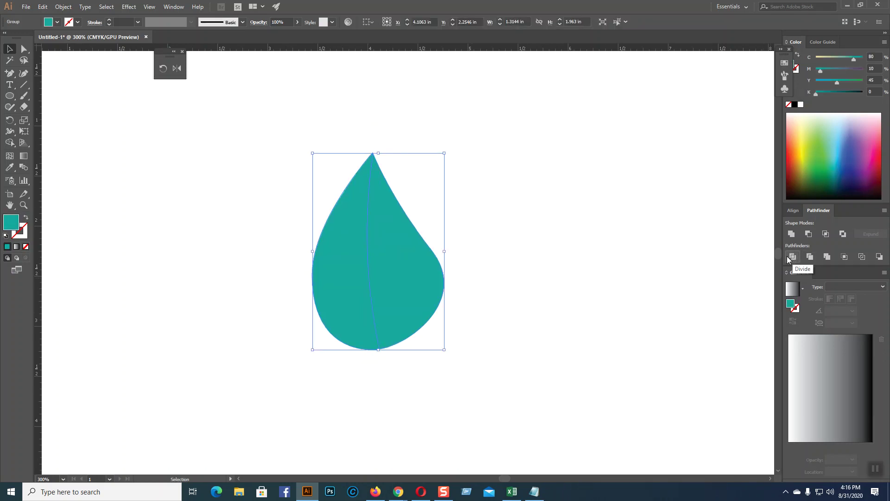
right_click(409, 274)
left_click(482, 342)
left_click(482, 337)
- Fill the teardrop's right half with a linear white-to-black gradient that darkens toward the dividing curve
left_click(404, 259)
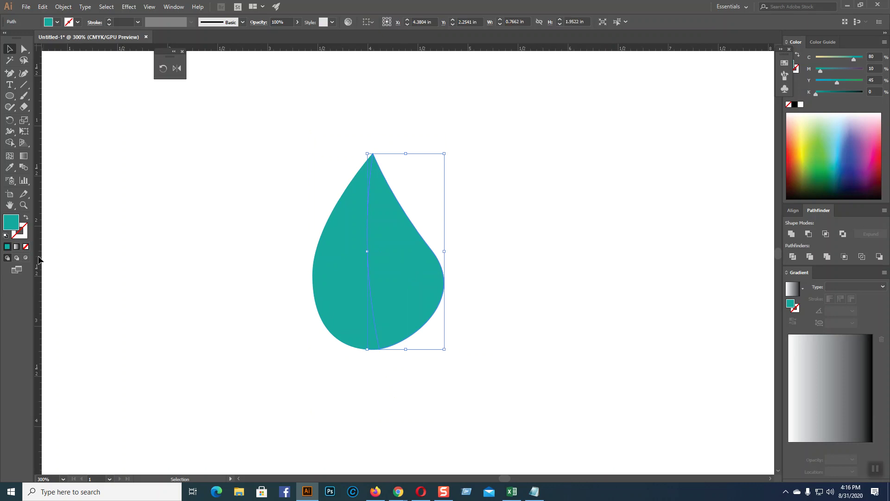
left_click(16, 247)
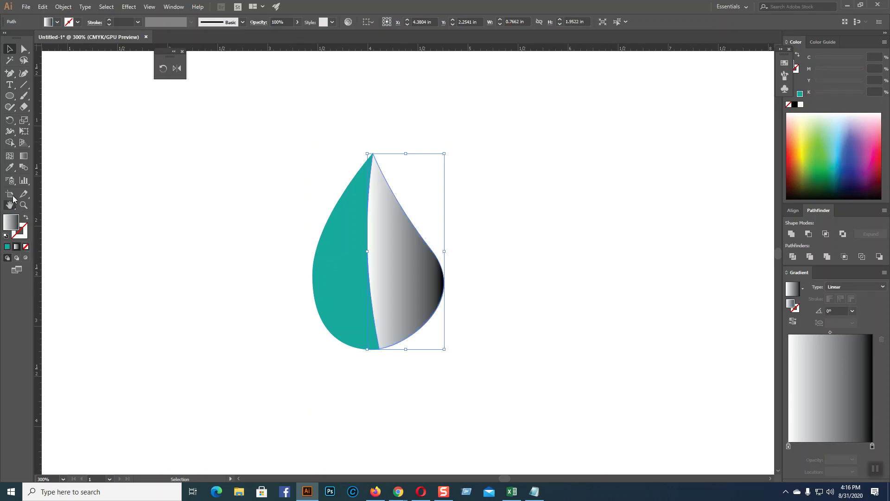
left_click(24, 156)
left_click_drag(512, 268, 331, 262)
- Copy the right half's gradient to the left half and stretch it from far outside the left edge to past the dividing curve
left_click(9, 48)
left_click(345, 226)
left_click(9, 167)
left_click(413, 273)
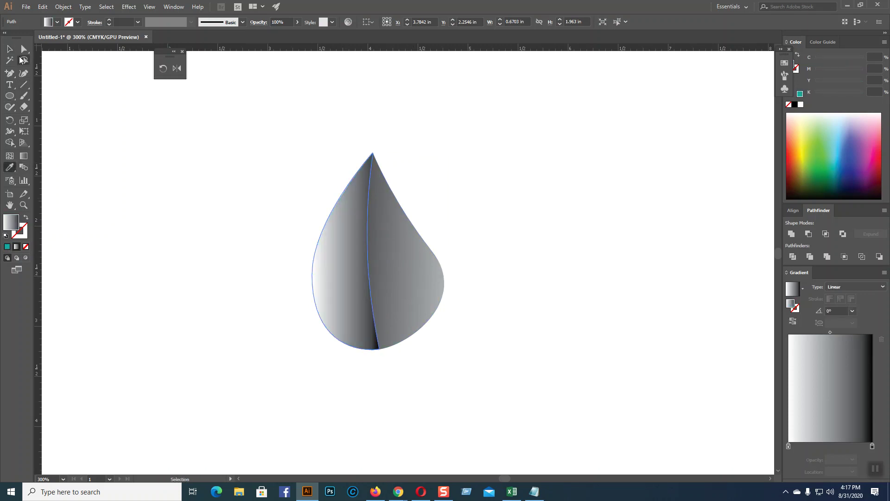
left_click(24, 156)
mouse_move(143, 268)
left_mouse_down()
mouse_move(207, 279)
mouse_move(403, 278)
left_mouse_up()
- Try several shorter gradient spans and positions across the teardrop's left half
left_click_drag(302, 269, 428, 270)
left_click_drag(263, 273, 406, 272)
left_click_drag(235, 262, 391, 260)
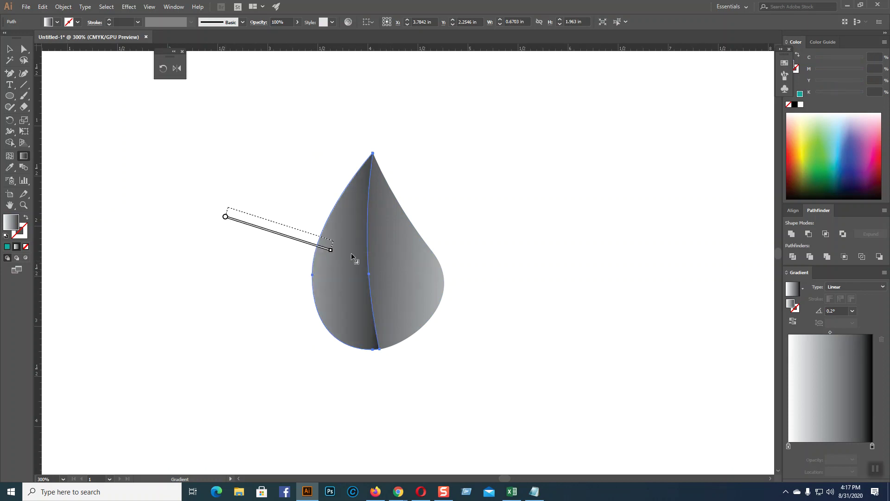
left_click_drag(331, 250, 408, 266)
left_click_drag(254, 276, 408, 278)
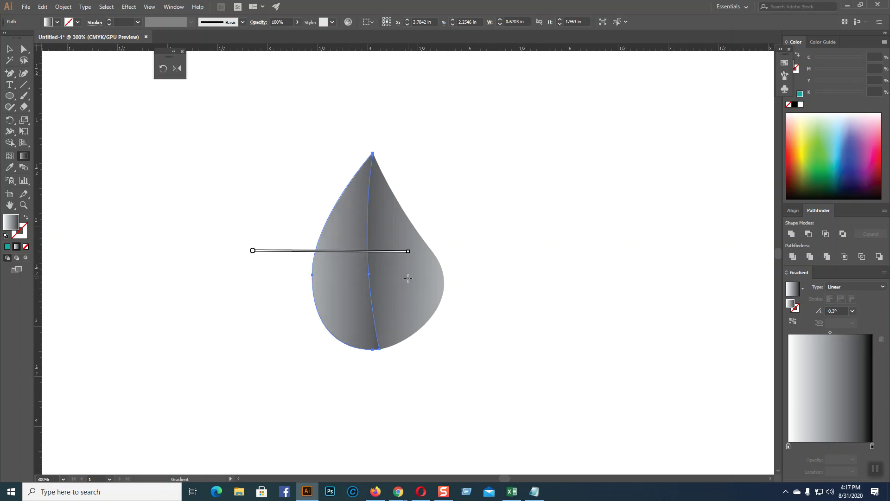
- Undo the shorter gradient spans on the left half, back to the first long one
key("v")
key("ctrl+z")
key("ctrl+z")
key("ctrl+z")
key("ctrl+z")
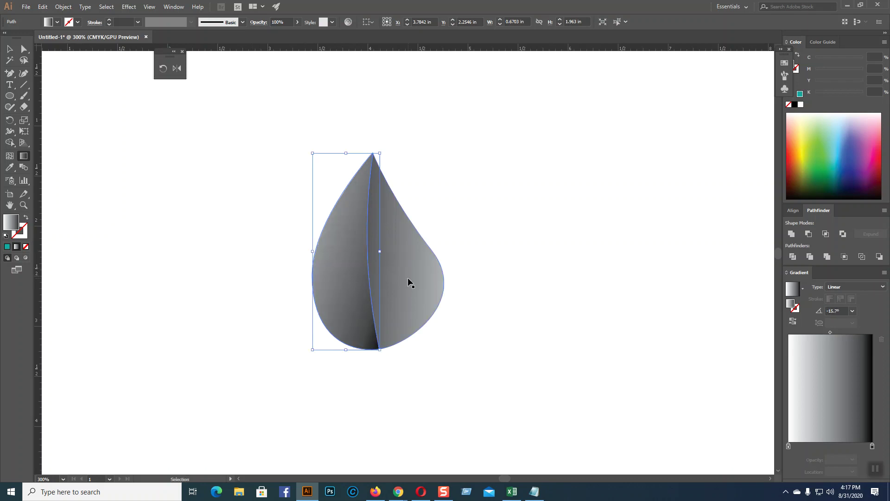
key("ctrl+z")
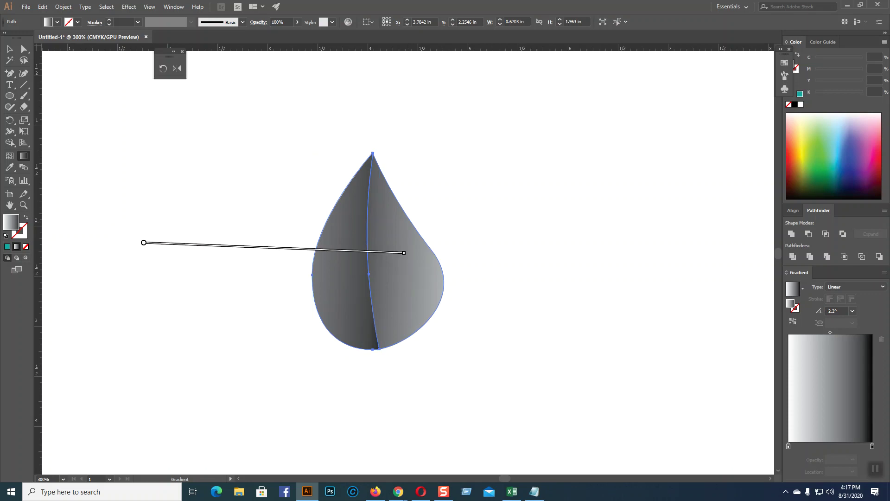
- Set the black gradient stop of the teardrop's right half to the dark green swatch C=90 M=30 Y=95 K=30
left_click(10, 48)
left_click(108, 124)
left_click(402, 280)
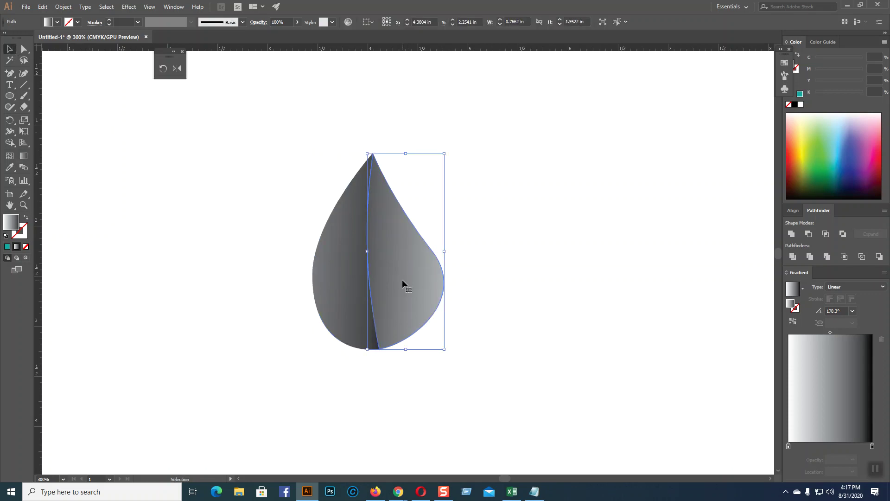
double_click(872, 446)
left_click(753, 275)
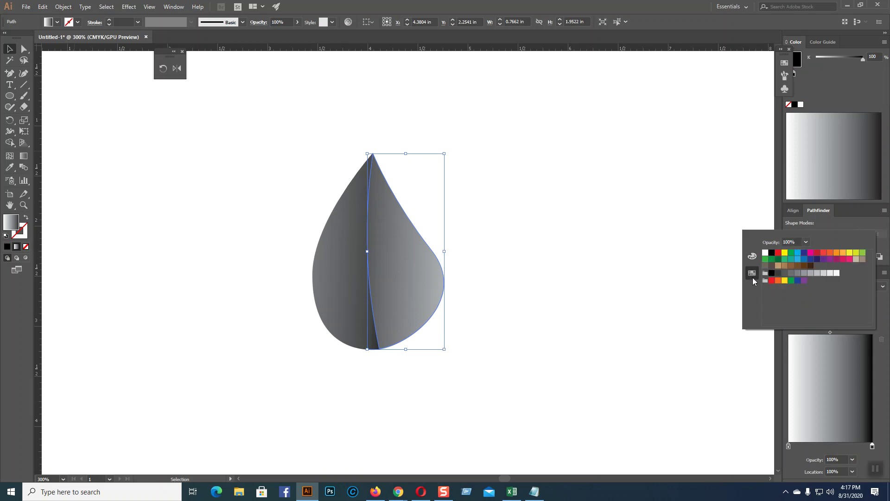
left_click(779, 259)
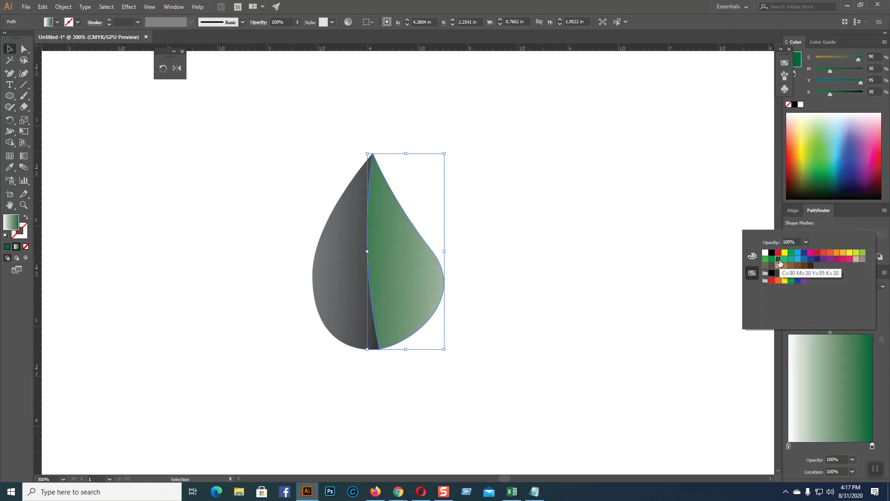
- Set the white gradient stop of the right half to the bright green swatch C=75 M=0 Y=100 K=0
left_click(789, 446)
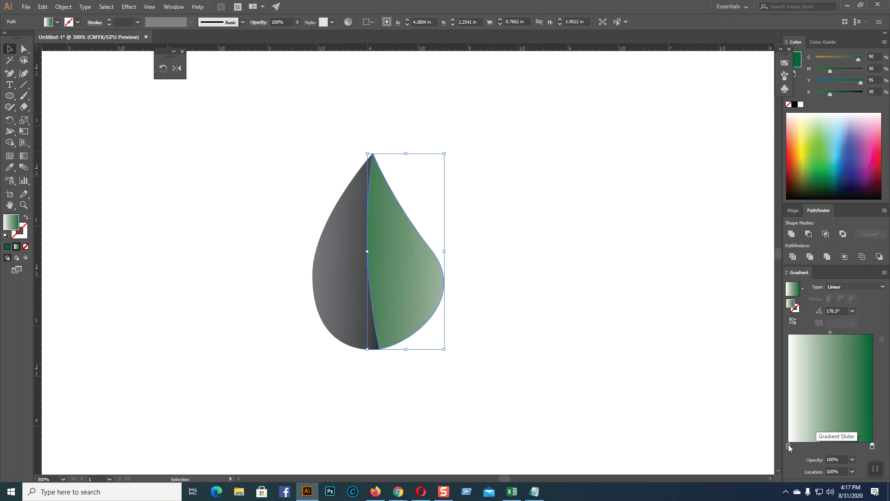
double_click(789, 445)
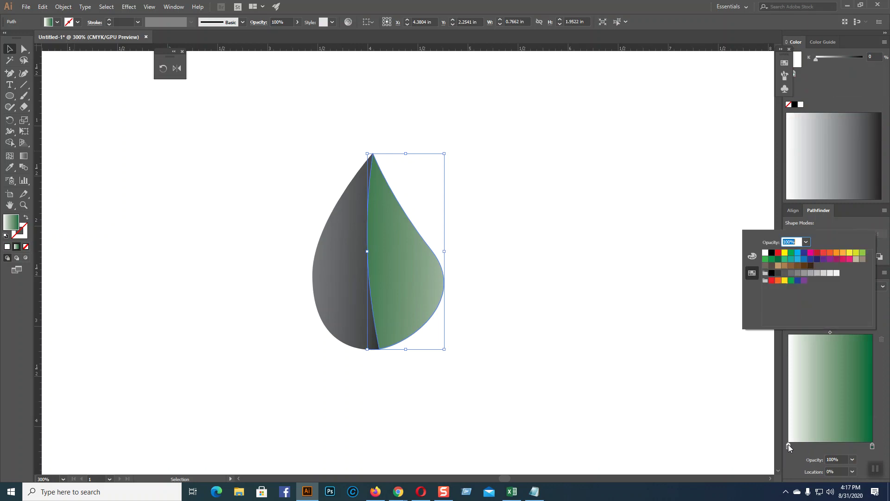
left_click(765, 259)
left_click(676, 319)
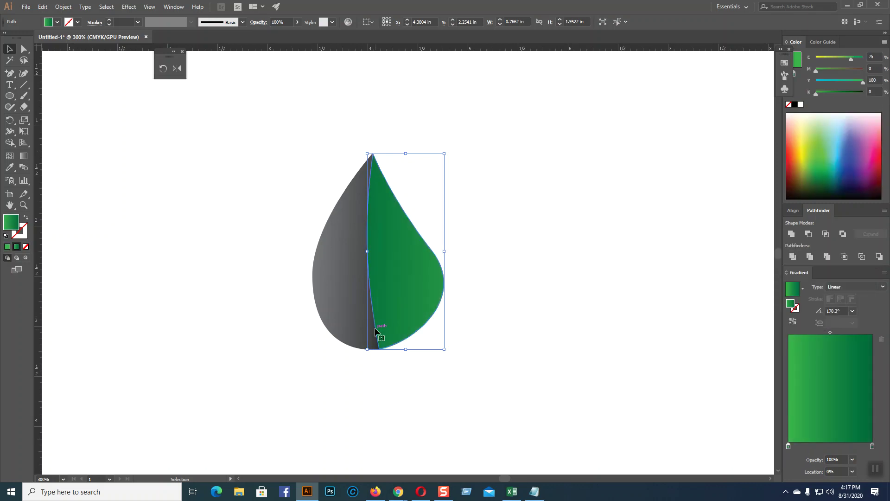
- Set the black gradient stop of the teardrop's left half to the dark green swatch C=90 M=30 Y=95 K=30
left_click(411, 411)
left_click(345, 310)
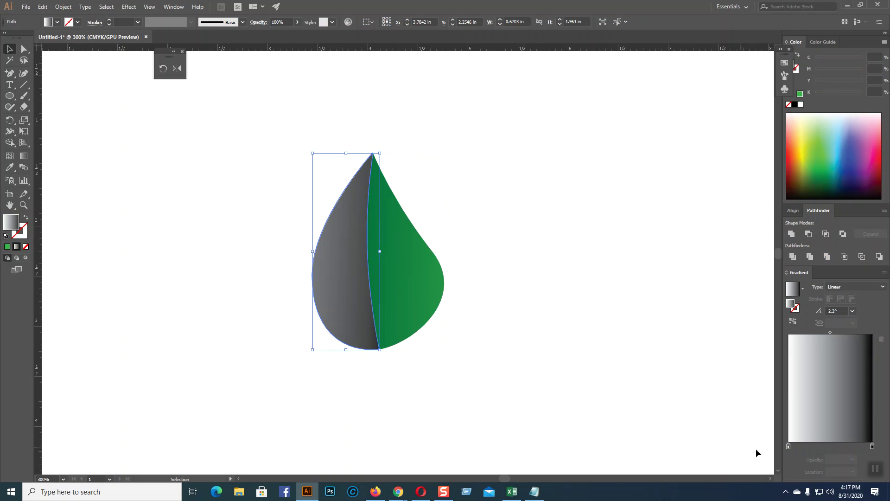
double_click(872, 447)
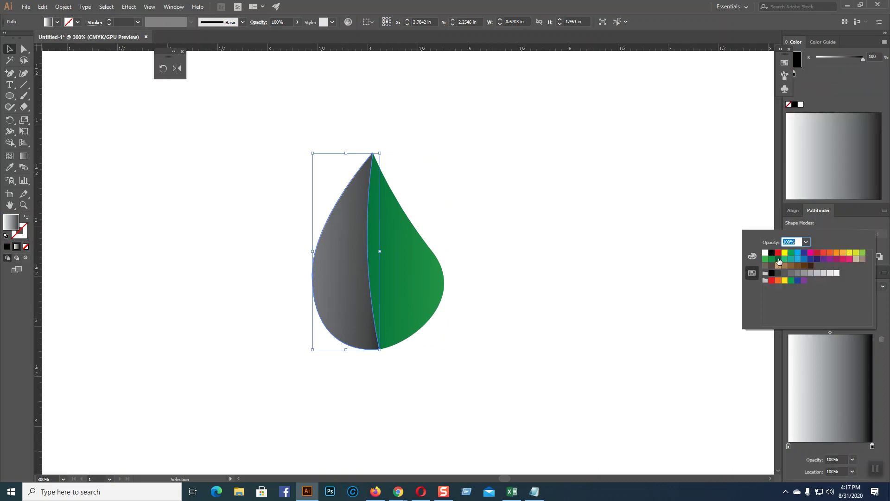
left_click(807, 260)
left_click(708, 364)
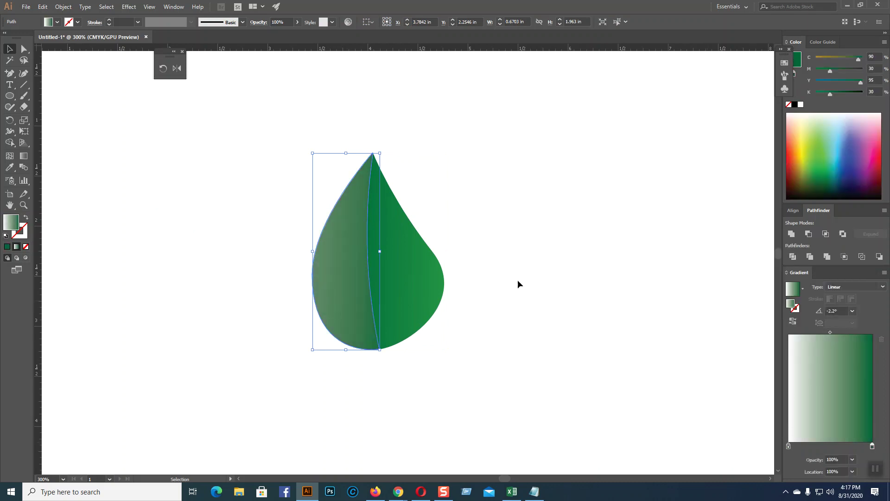
- Set the white gradient stop of the left half to the bright green swatch C=75 M=0 Y=100 K=0
double_click(788, 446)
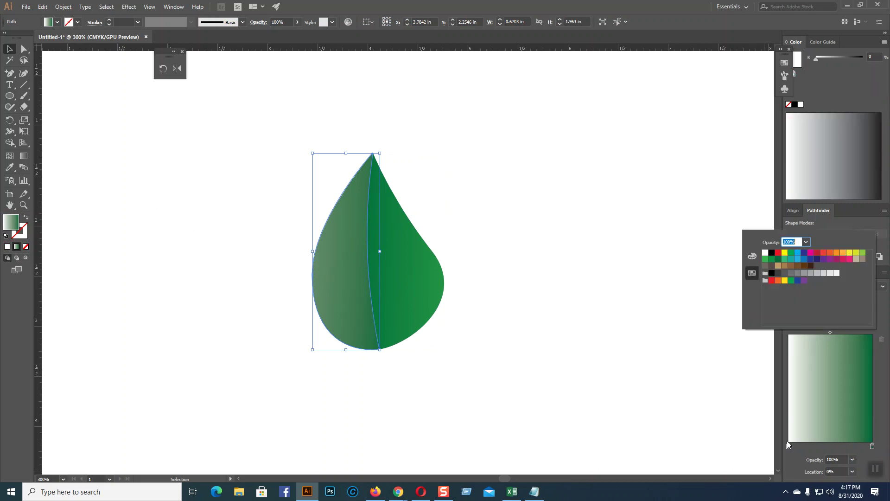
left_click(765, 259)
left_click(608, 307)
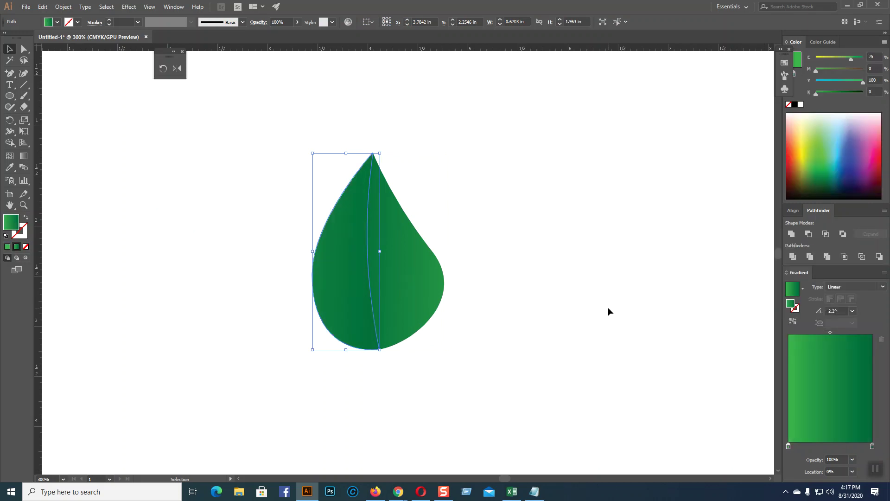
left_click(608, 307)
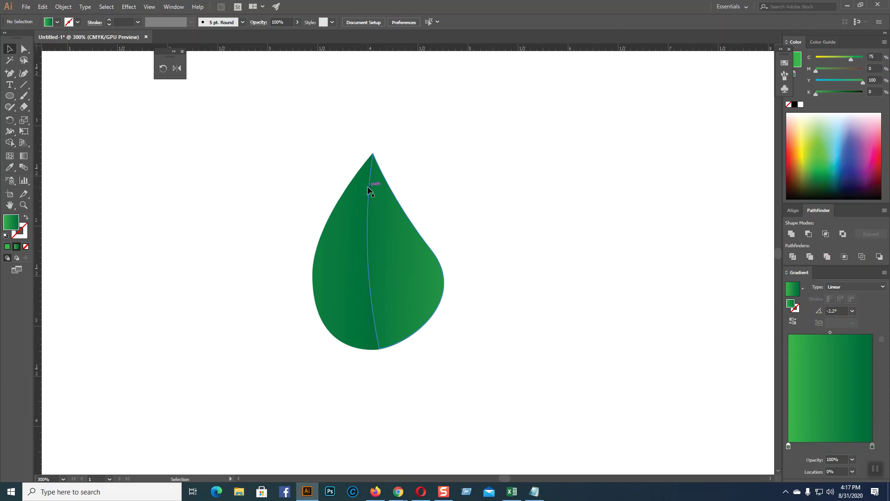
- Redraw the left half's linear gradient nearly horizontally, from its outer edge to the curved dividing line
left_click(348, 302)
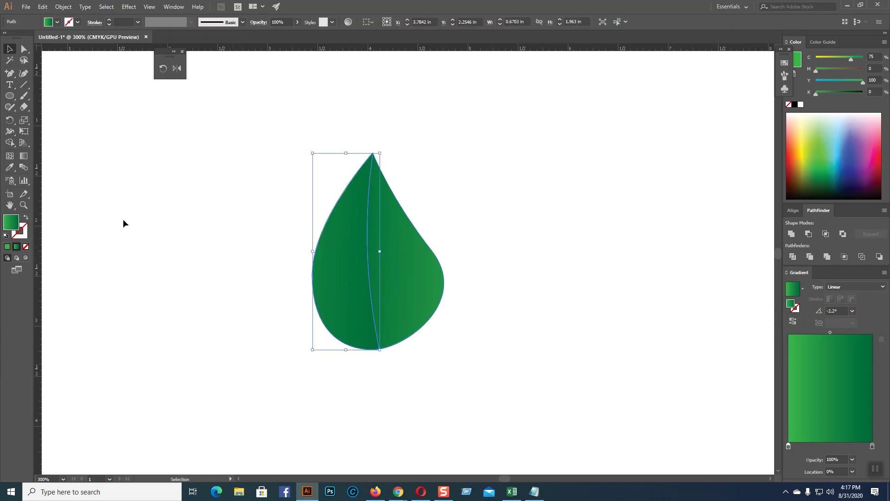
left_click(23, 156)
left_click_drag(296, 272, 397, 265)
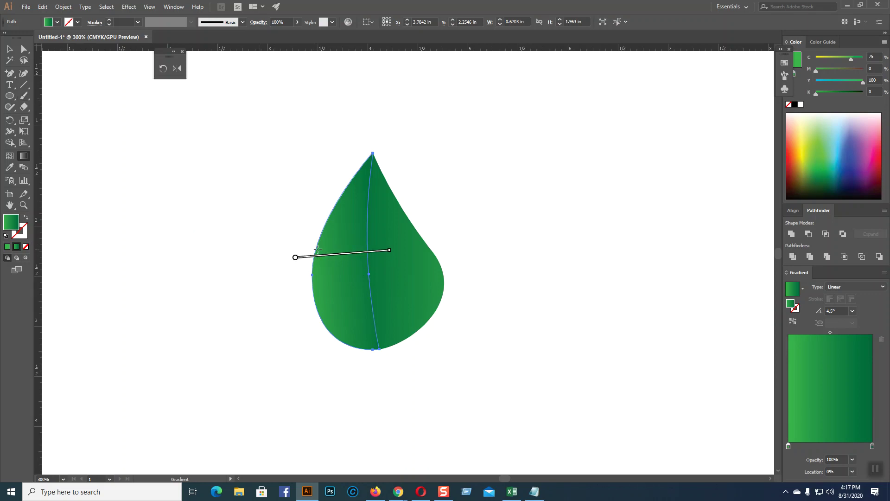
left_click_drag(312, 275, 369, 276)
key("v")
left_click(507, 196)
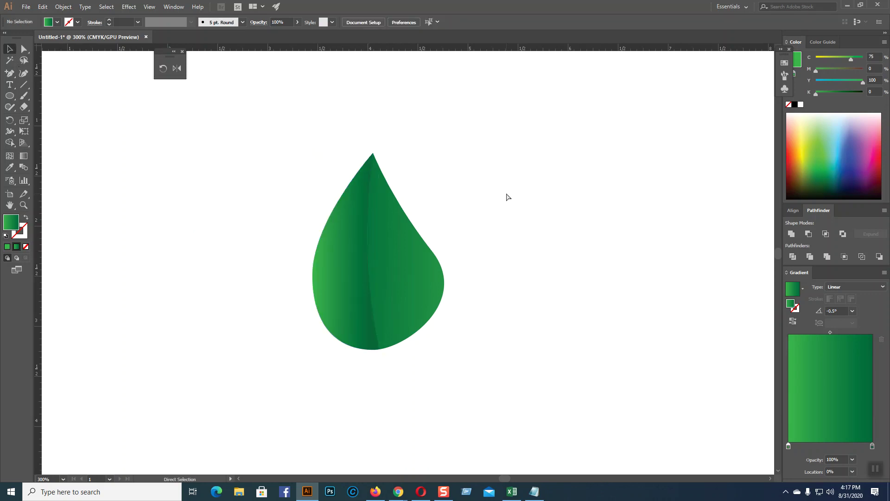
- Examine the finished leaf's shading up close and against the whole artboard
key("ctrl+minus")
key("ctrl+minus")
key("ctrl+equal")
key("ctrl+equal")
scroll(549, 141, "down", 5)
key("ctrl+minus")
key("ctrl+minus")
key("ctrl+minus")
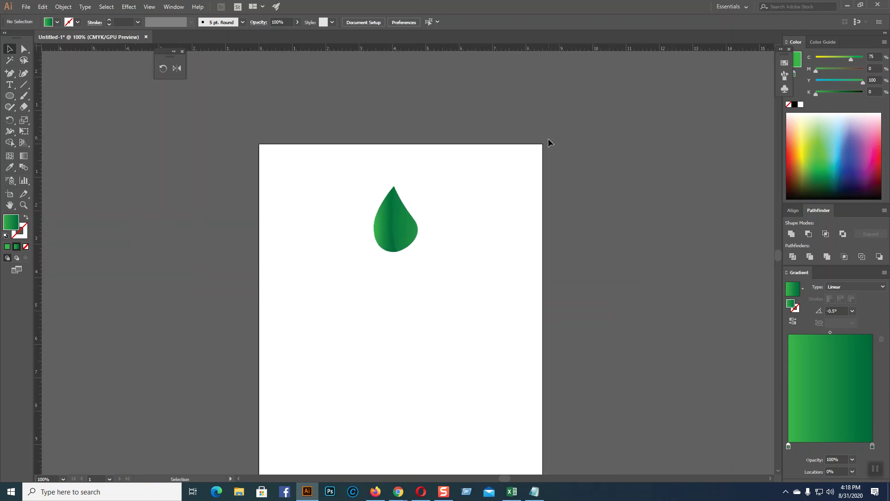
key("ctrl+equal")
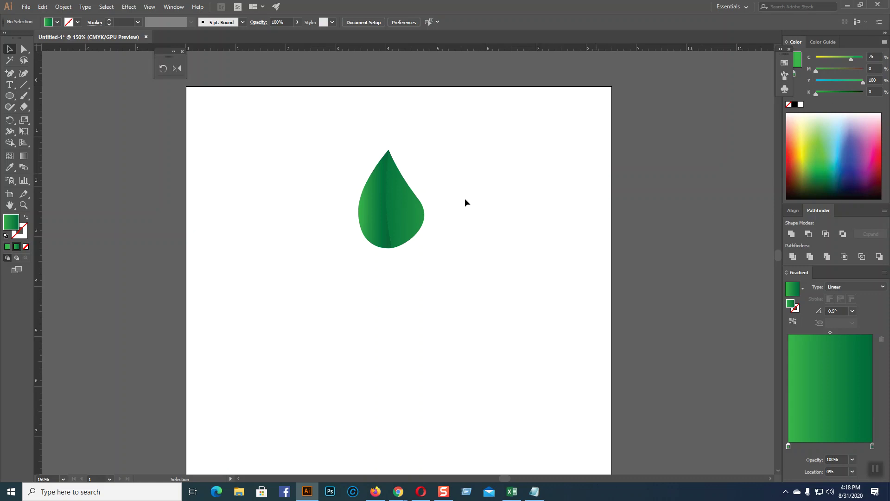
- Select both leaf halves and open the Rotate options with the pivot point centred a little below the leaf's base
left_click_drag(330, 147, 471, 280)
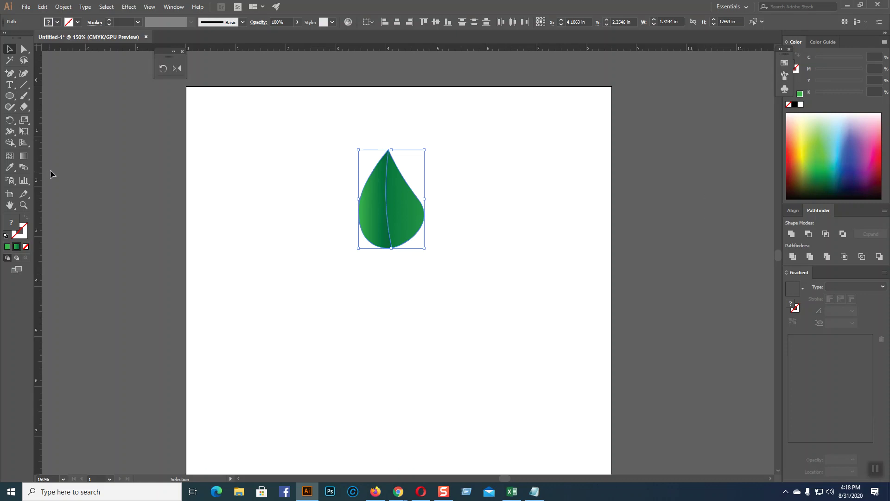
left_click(163, 68)
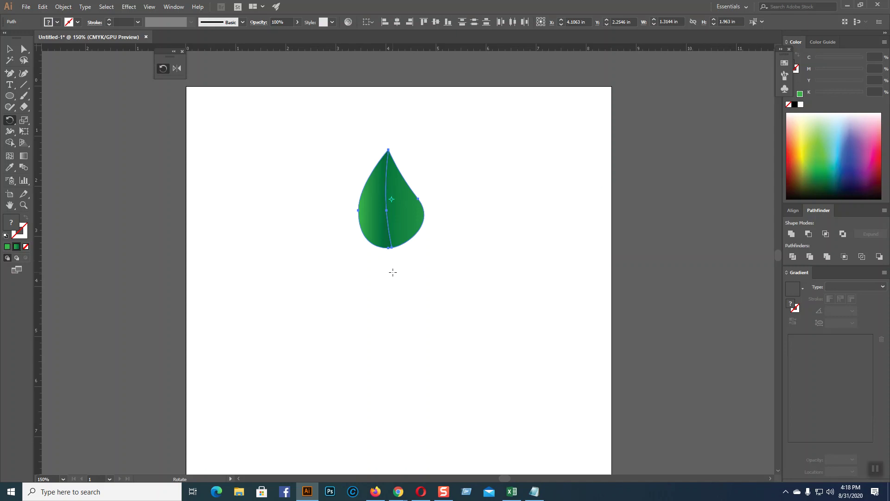
key("super+plus")
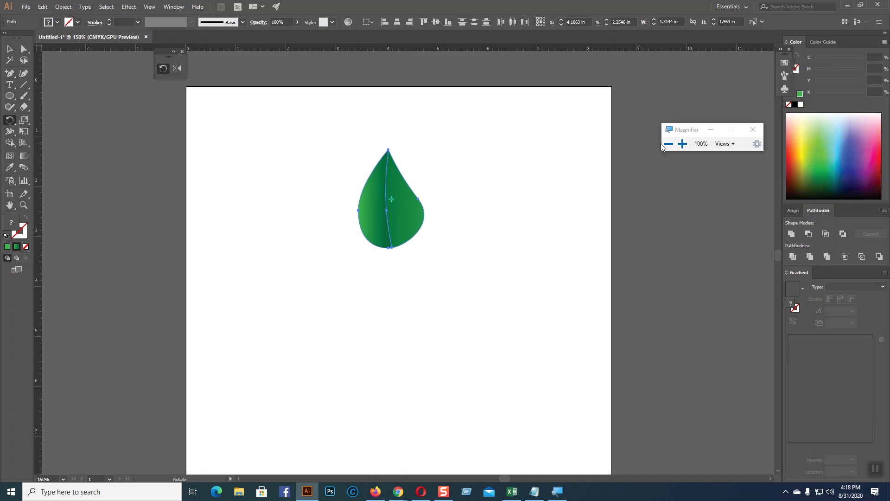
left_click(683, 143)
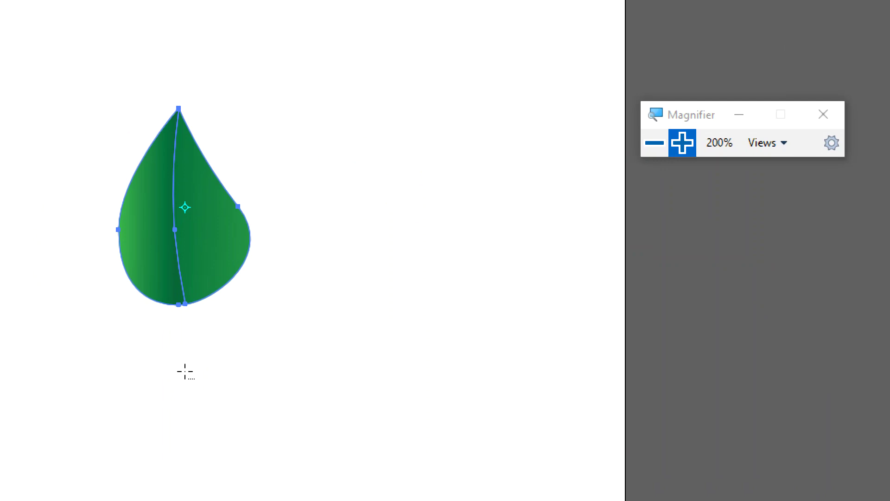
key("ctrl+alt+space")
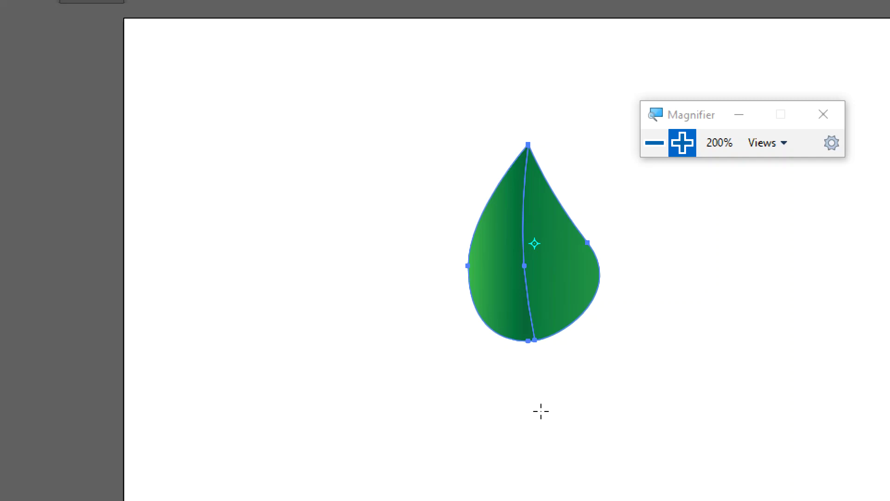
left_click(541, 411, "alt")
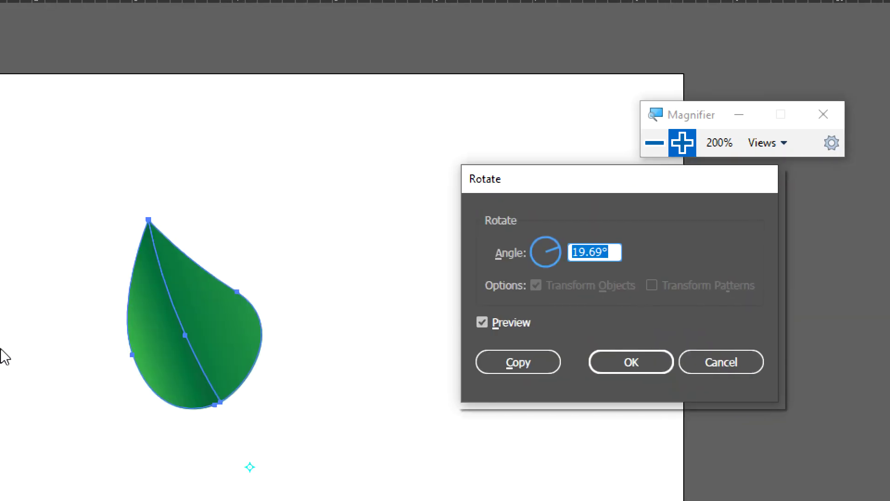
left_click(655, 144)
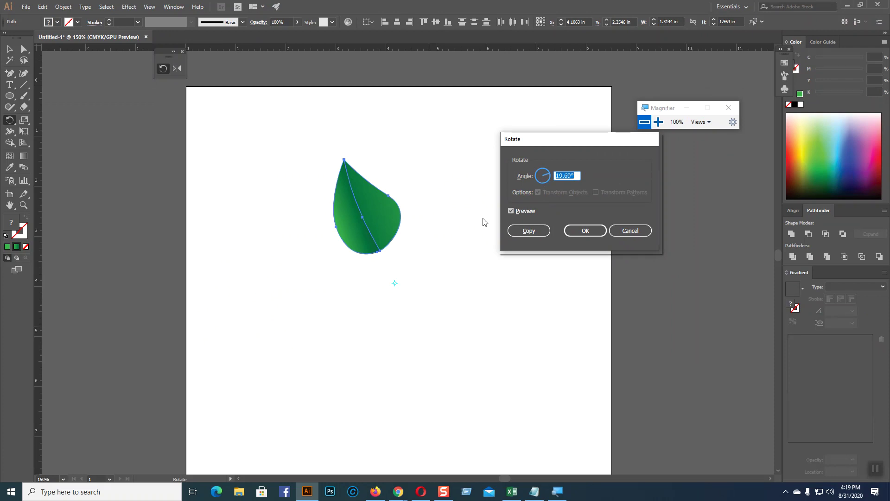
- Try a rotation angle of 360/12 for the leaf and preview it
left_click(572, 175)
left_click_drag(572, 175, 548, 183)
type("360")
type("/12")
left_click(511, 211)
left_click(511, 211)
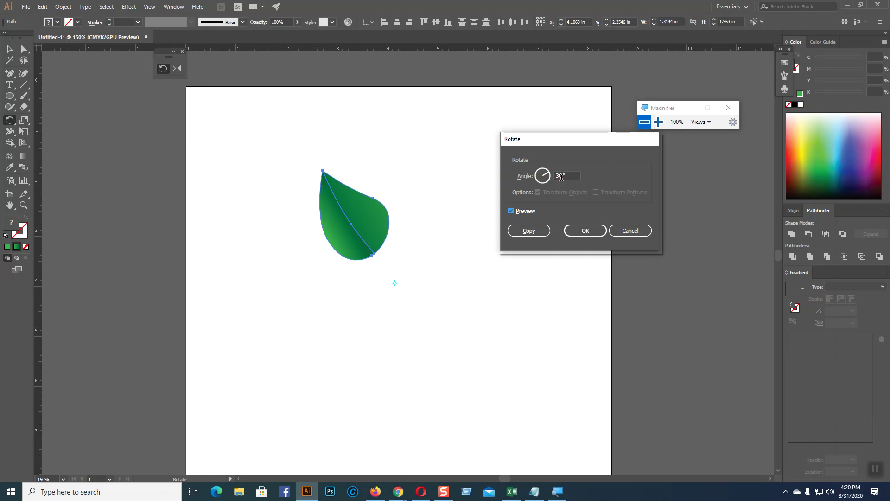
- Set the rotation angle to 360/15 and create a rotated copy of the leaf
double_click(561, 176)
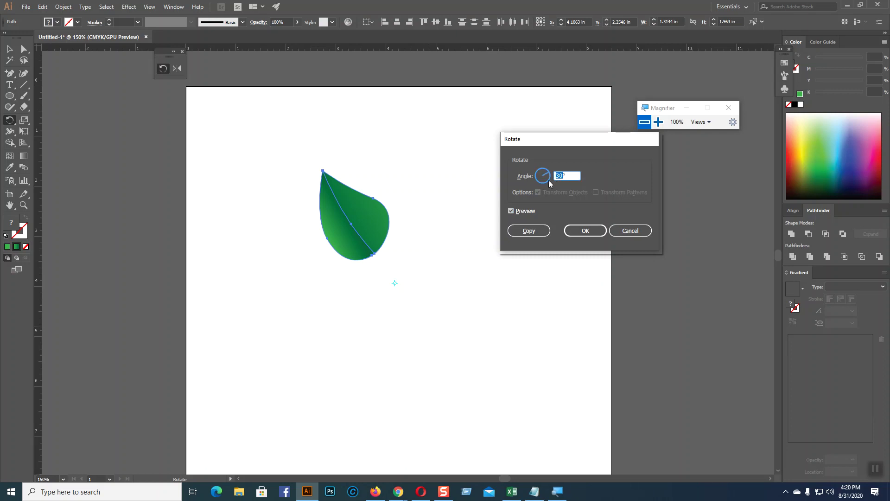
type("360/15")
left_click(512, 211)
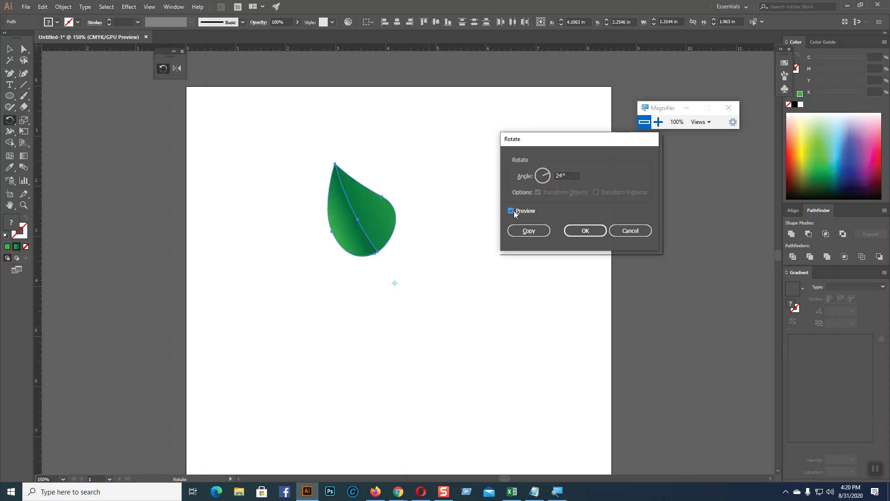
left_click(522, 230)
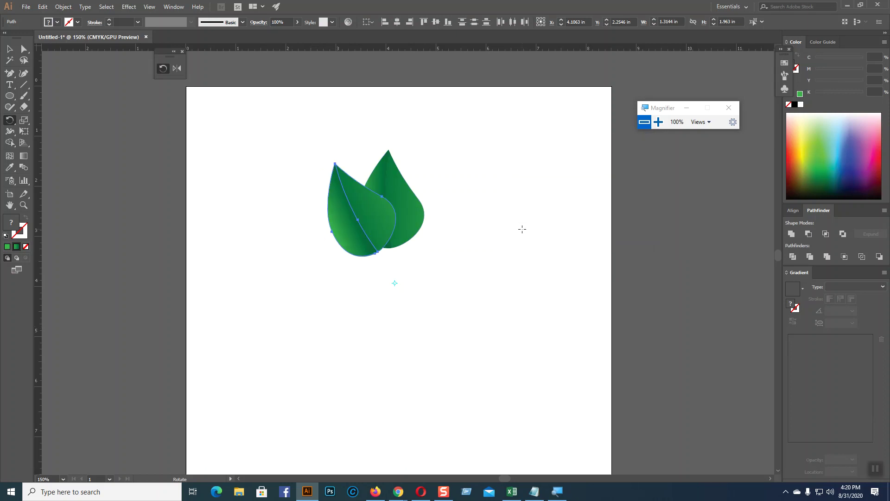
- Repeat the rotated copy until 15 leaves form a full ring around the pivot point
key("ctrl+d")
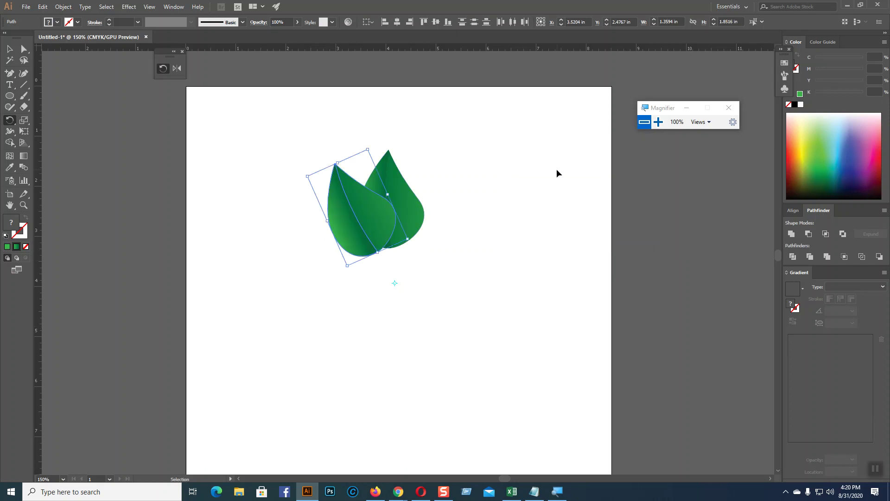
key("ctrl+d")
key("ctrl+d")
key("ctrl+d")
key("ctrl+d")
key("ctrl+d")
key("ctrl+d")
key("ctrl+d")
key("ctrl+d")
key("ctrl+d")
key("ctrl+d")
key("ctrl+d")
key("ctrl+d")
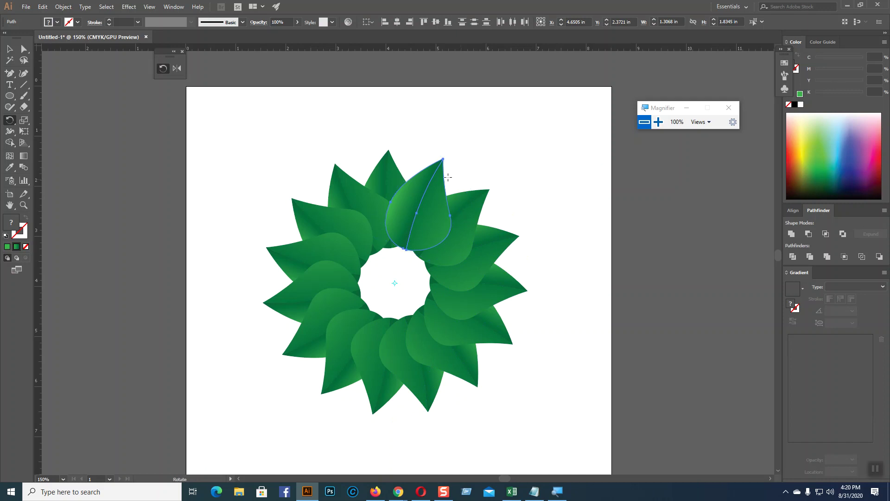
- Bring the right half of the ring's topmost leaf to the front so it overlaps the neighbouring leaf
left_click(7, 55)
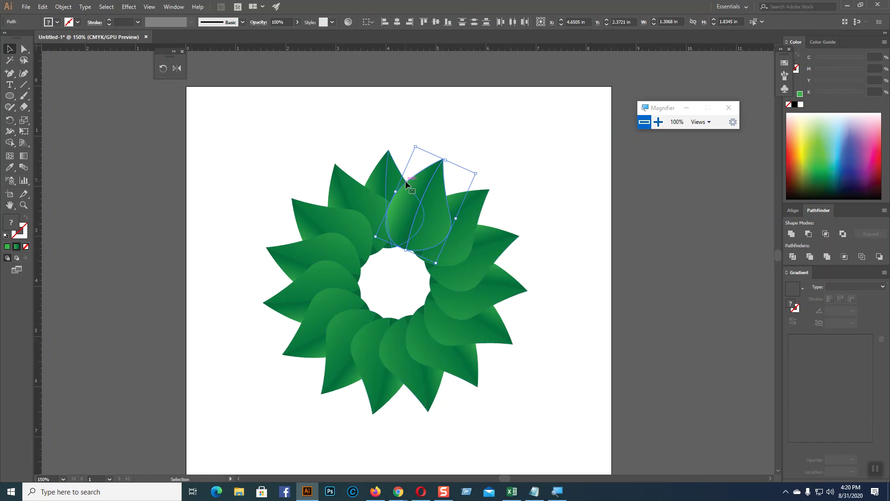
left_click(547, 143)
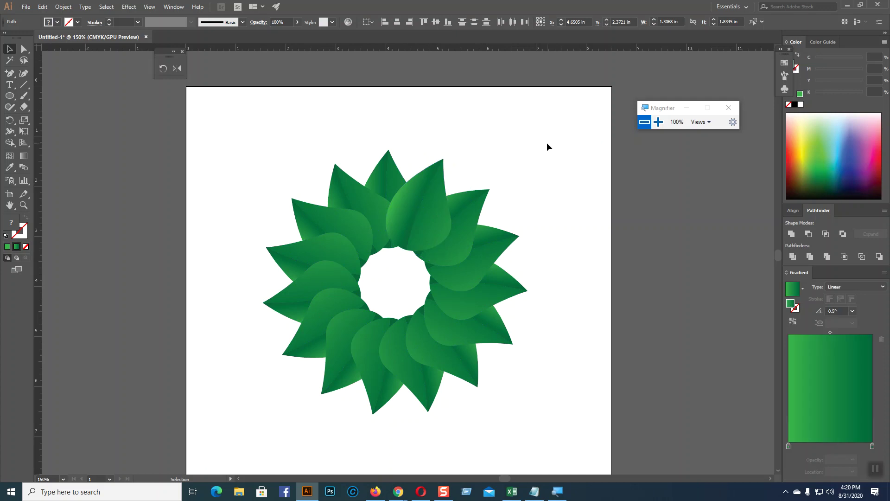
left_click(398, 182)
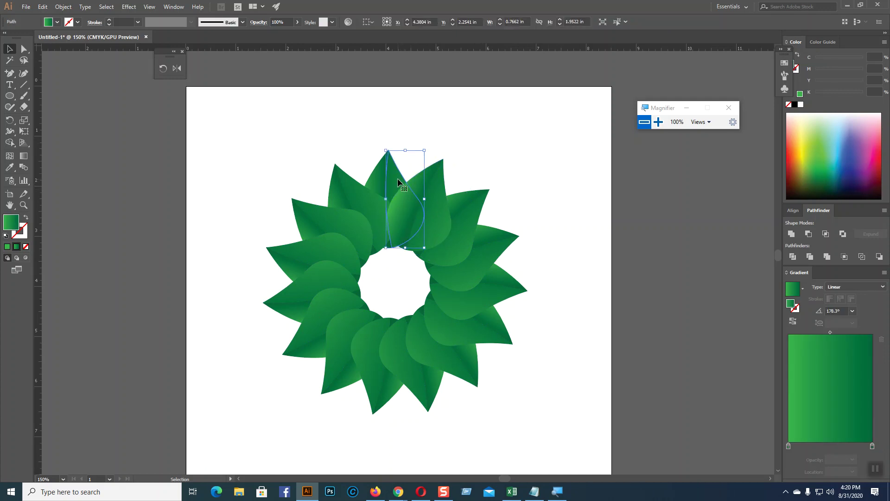
right_click(398, 183)
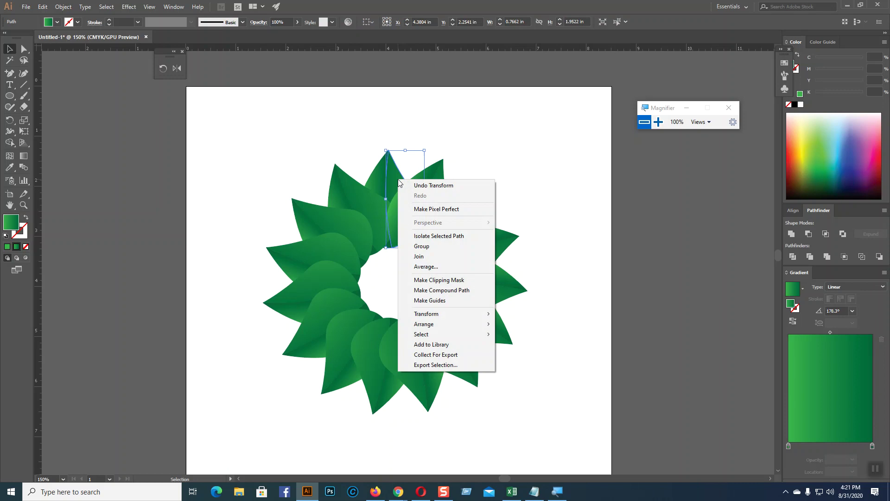
mouse_move(445, 323)
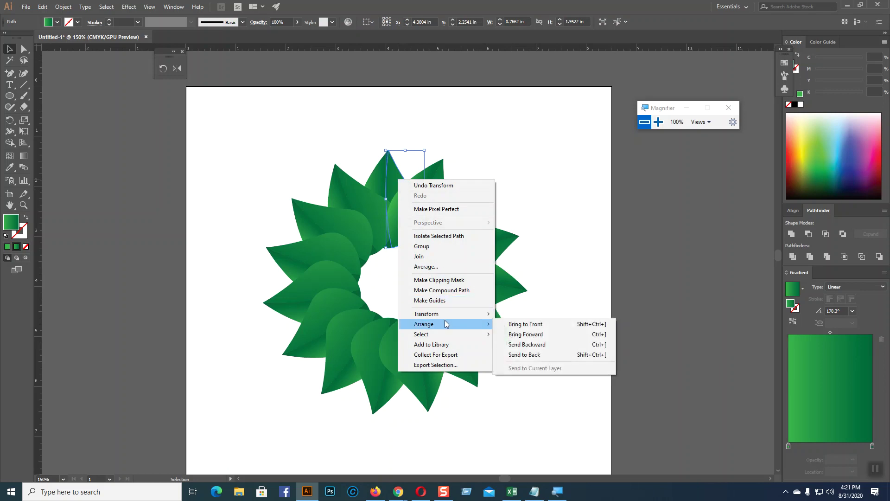
left_click(515, 323)
left_click(550, 163)
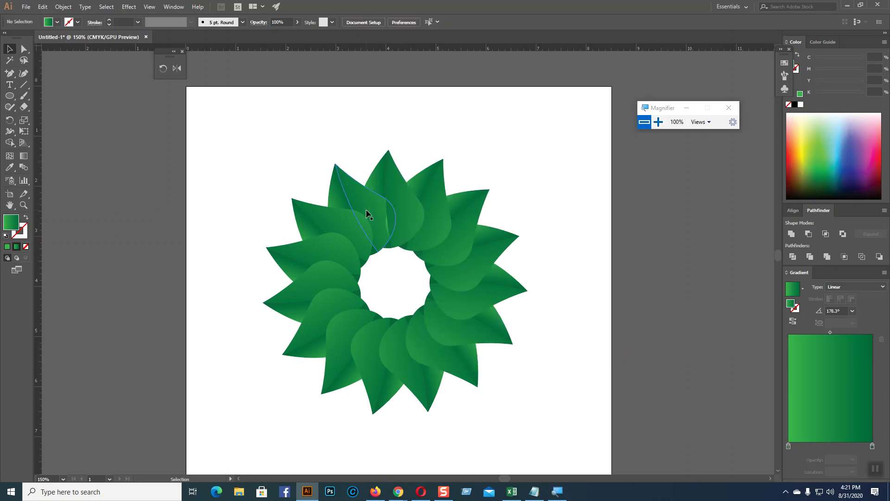
- Bring the right half of the first leaf counterclockwise from the topmost one to the front
left_click(383, 207)
right_click(383, 206)
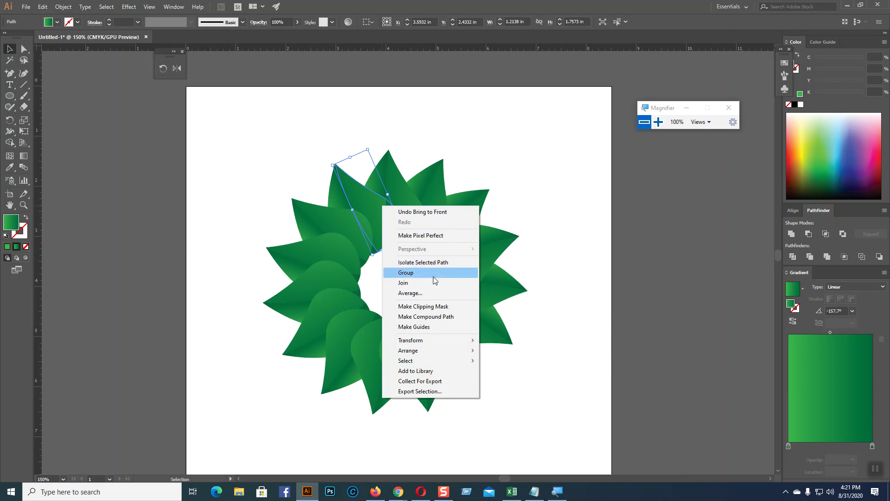
mouse_move(438, 345)
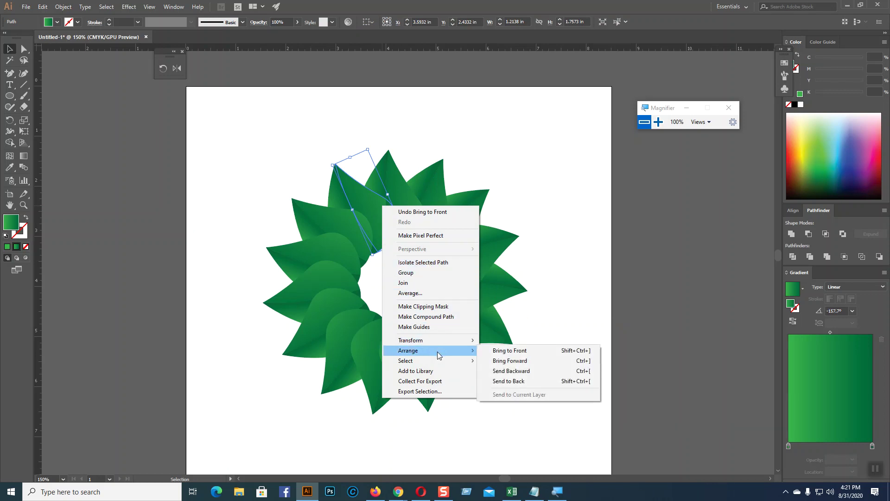
left_click(487, 347)
left_click(572, 222)
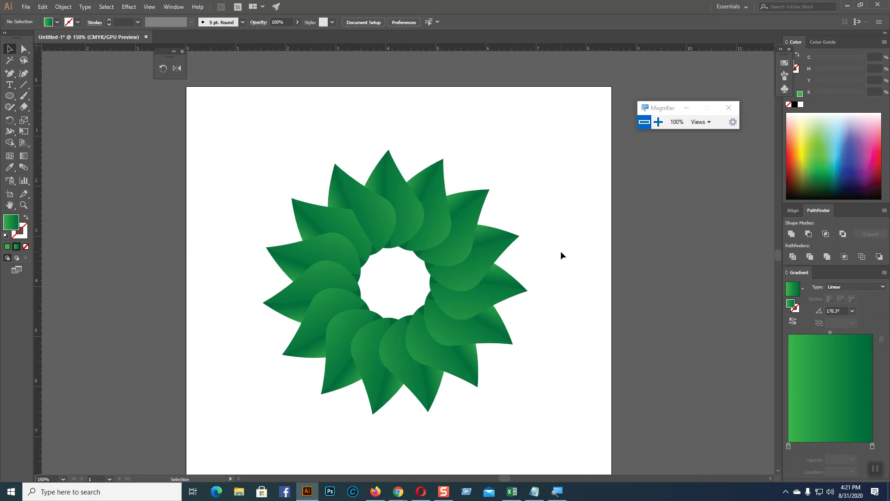
- Divide the overlapping right halves of the first and second leaves counterclockwise from the topmost one, and ungroup the pieces
key("ctrl+equal")
key("ctrl+equal")
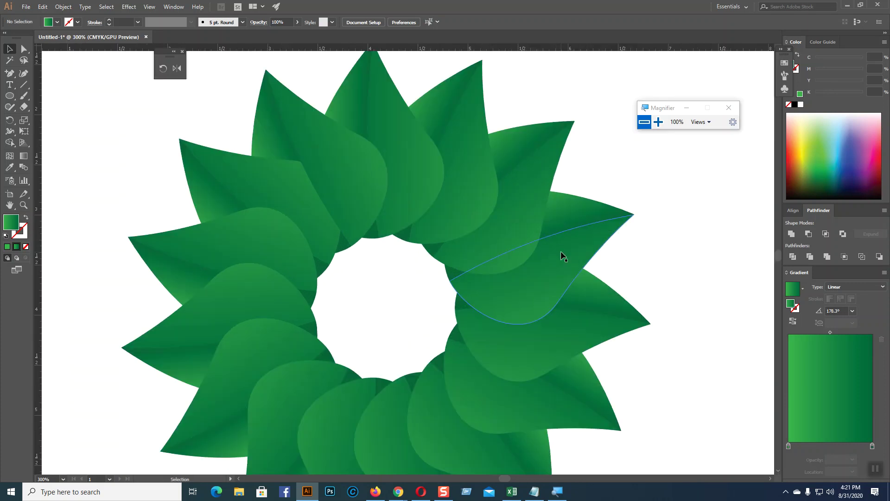
left_click(299, 188)
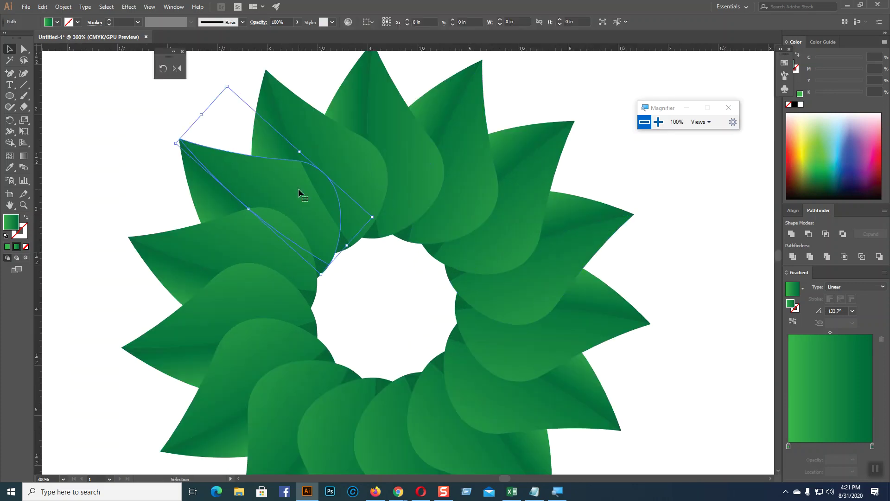
left_click(343, 160, "shift")
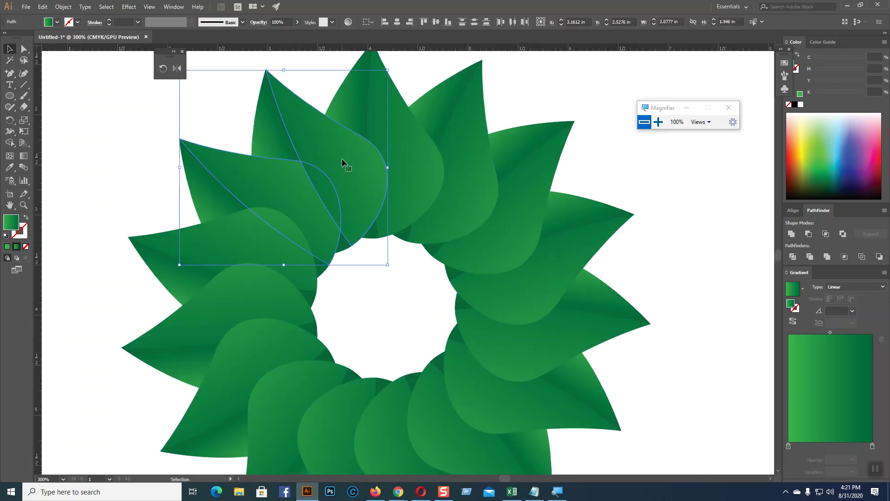
left_click(790, 258)
right_click(338, 192)
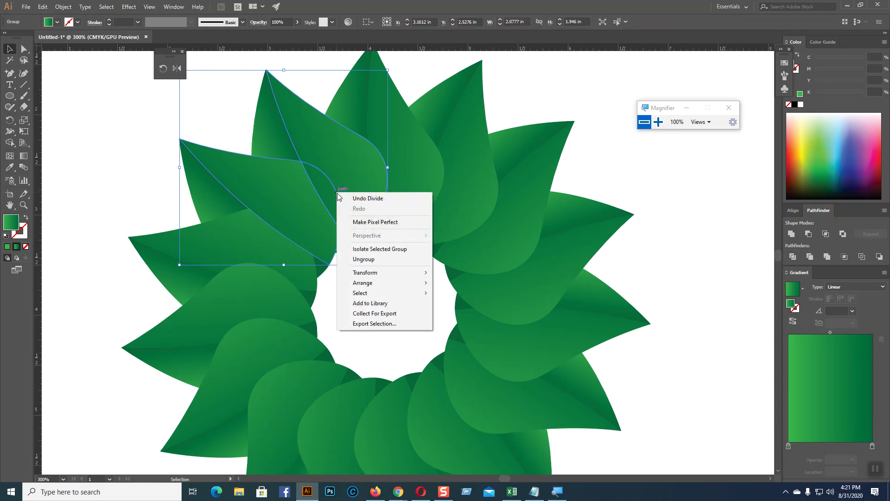
left_click(371, 259)
left_click(680, 254)
- Unite the overlap piece with the right half of the second leaf counterclockwise from the topmost one
left_click(316, 179)
left_click(288, 183, "shift")
left_click(792, 233)
left_click(720, 243)
left_click(245, 216)
right_click(245, 216)
left_click(715, 238)
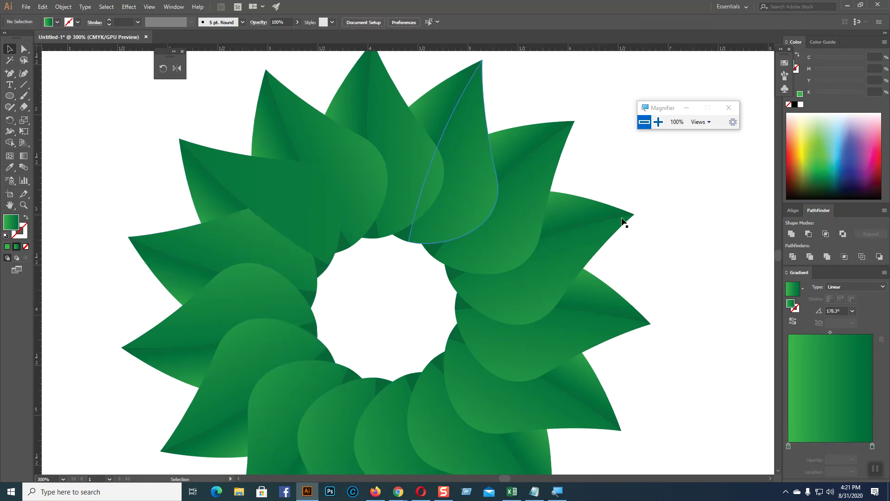
left_click(264, 235)
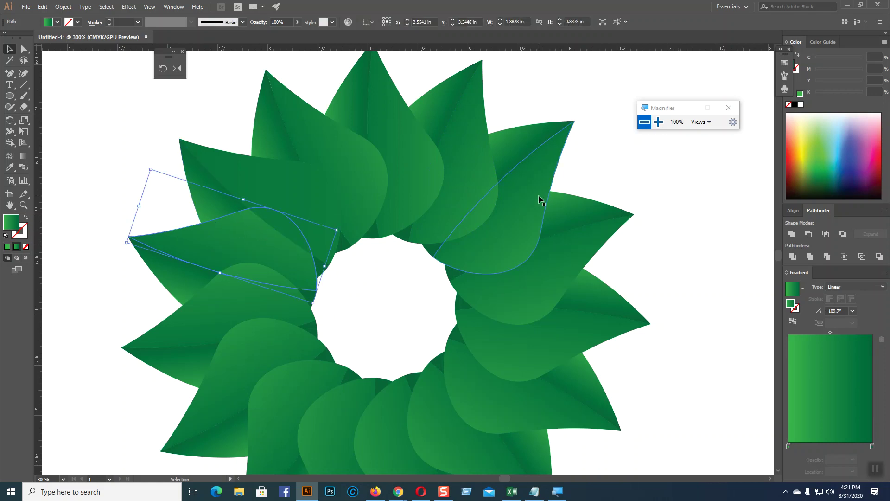
left_click(672, 245)
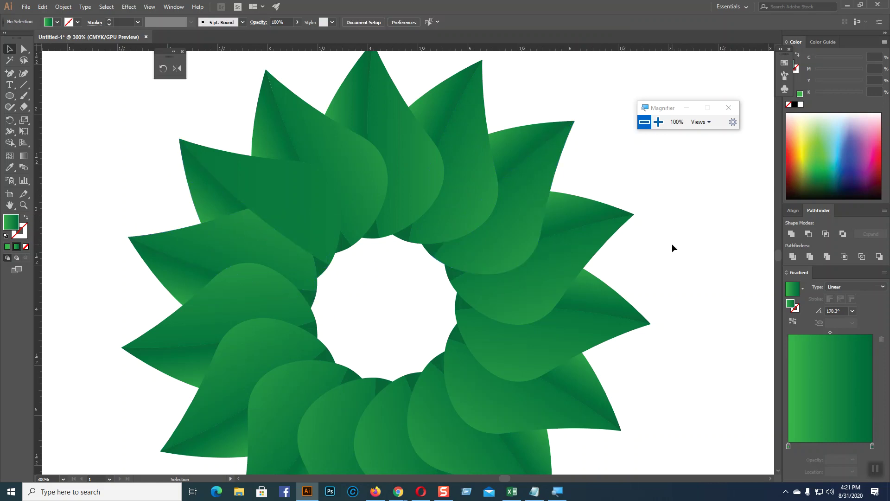
- Send both halves of the second leaf counterclockwise from the topmost one to the back
left_click(263, 210)
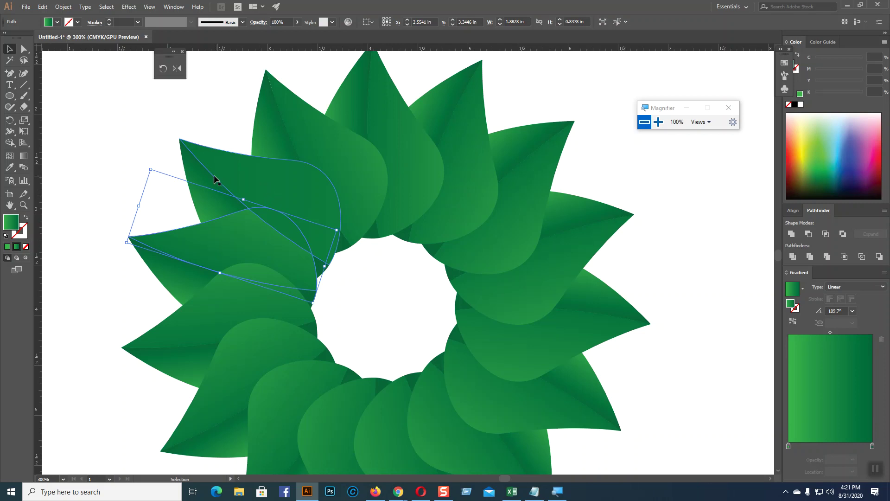
left_click(200, 178)
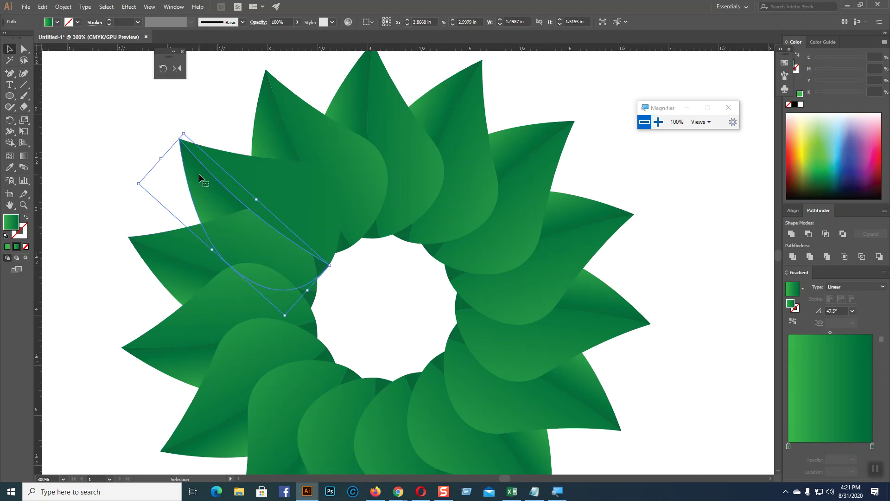
left_click(218, 159, "shift")
right_click(218, 160)
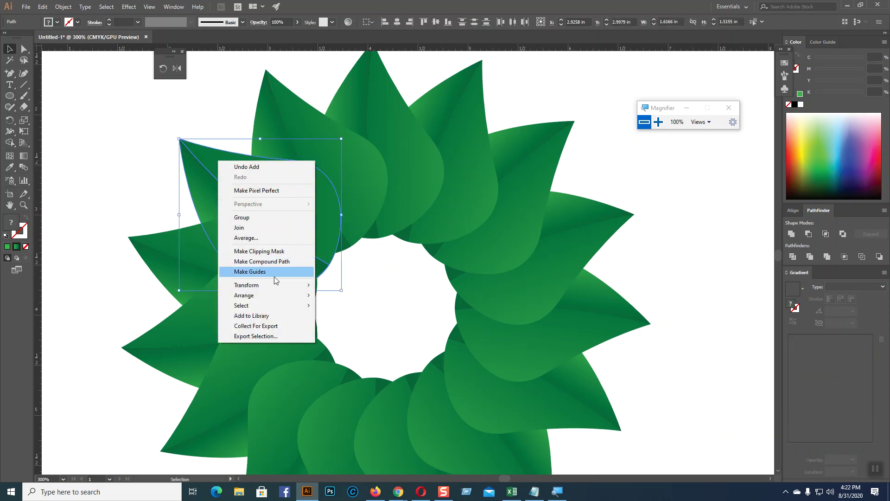
mouse_move(274, 295)
left_click(342, 326)
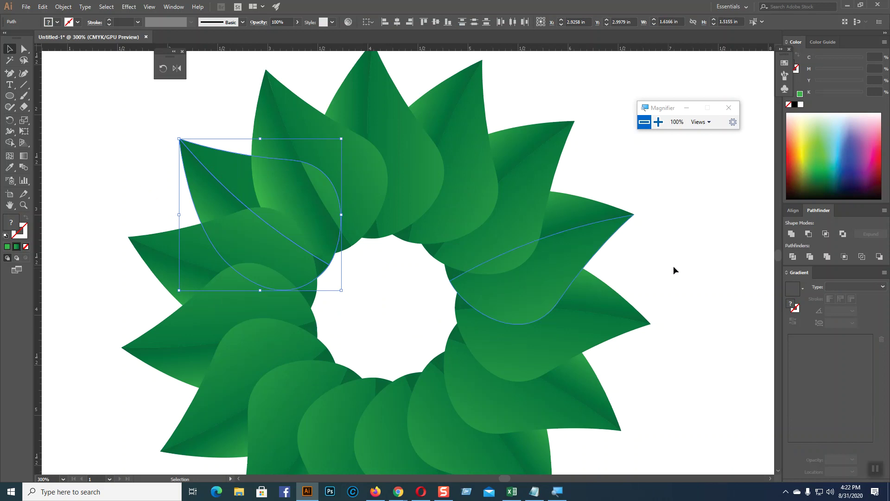
left_click(736, 256)
- Bring the united right half of the second leaf counterclockwise from the topmost one to the front
left_click(231, 165)
right_click(231, 164)
mouse_move(299, 310)
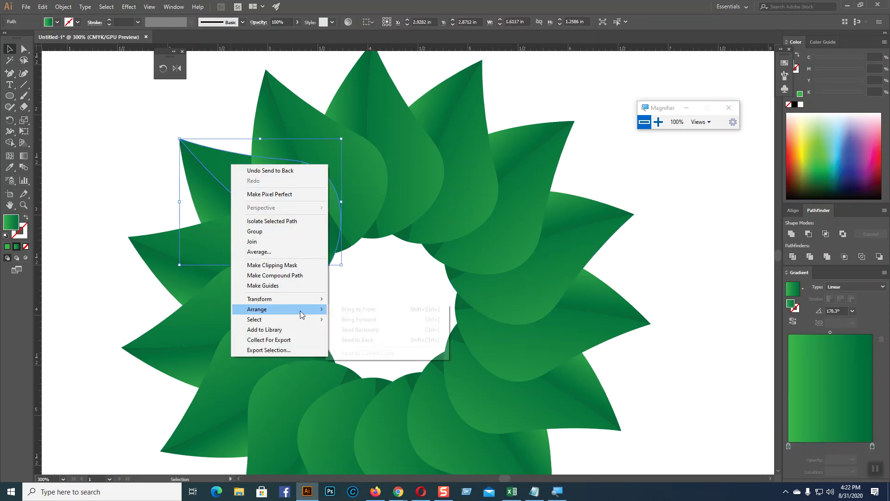
left_click(370, 314)
left_click(645, 251)
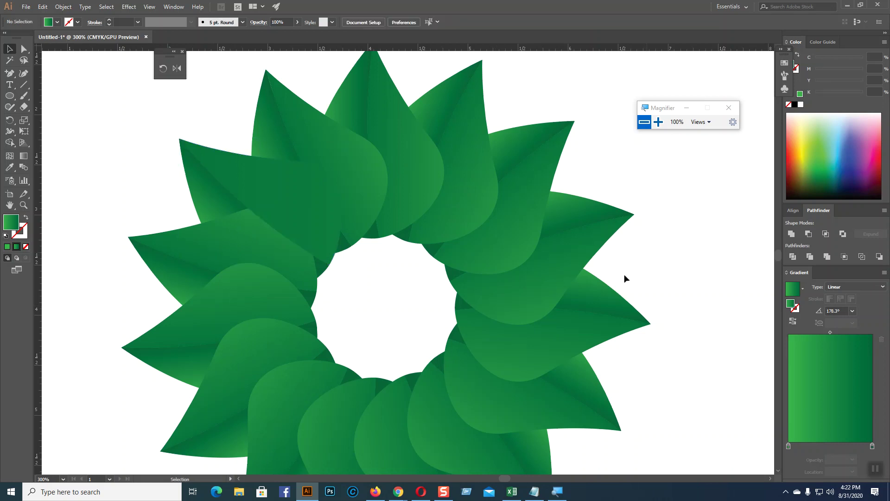
left_click(242, 236)
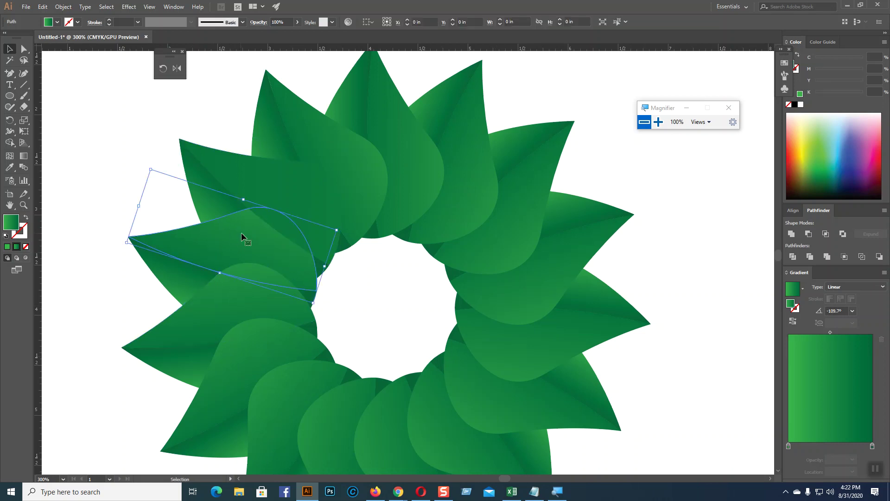
left_click(288, 201, "shift")
right_click(287, 200)
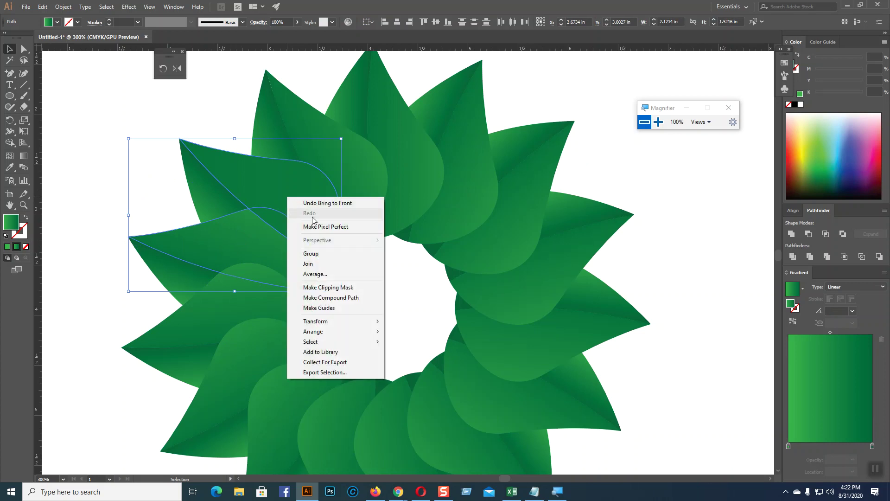
left_click(731, 237)
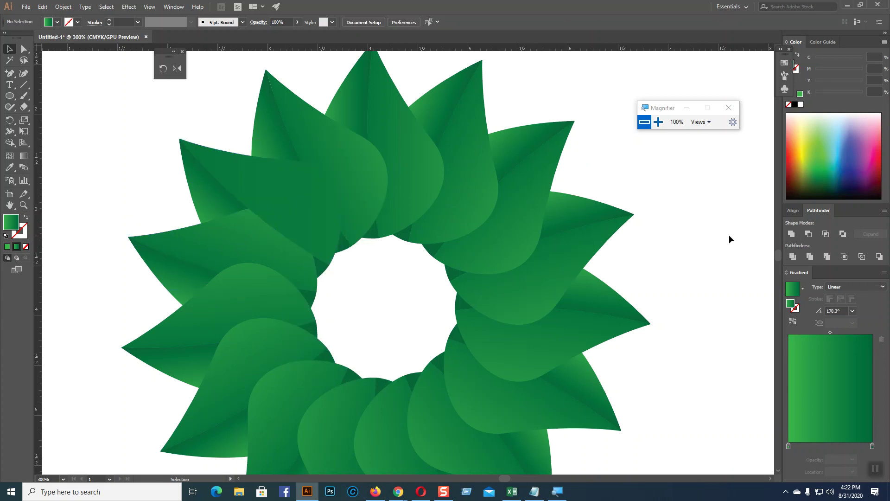
- Divide the overlapping right halves of the second and third leaves counterclockwise from the topmost one, and ungroup the pieces
key("a")
key("ctrl+minus")
key("v")
scroll(729, 235, "down", 2)
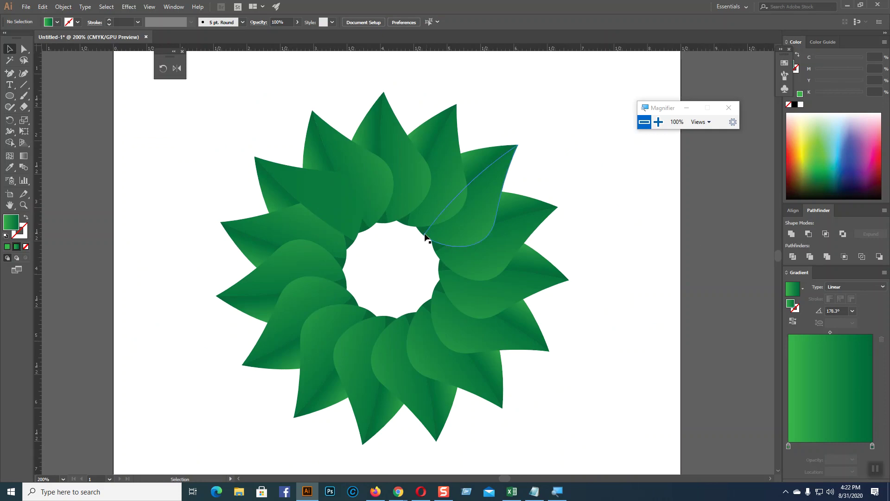
left_click(314, 224)
key("ctrl+g")
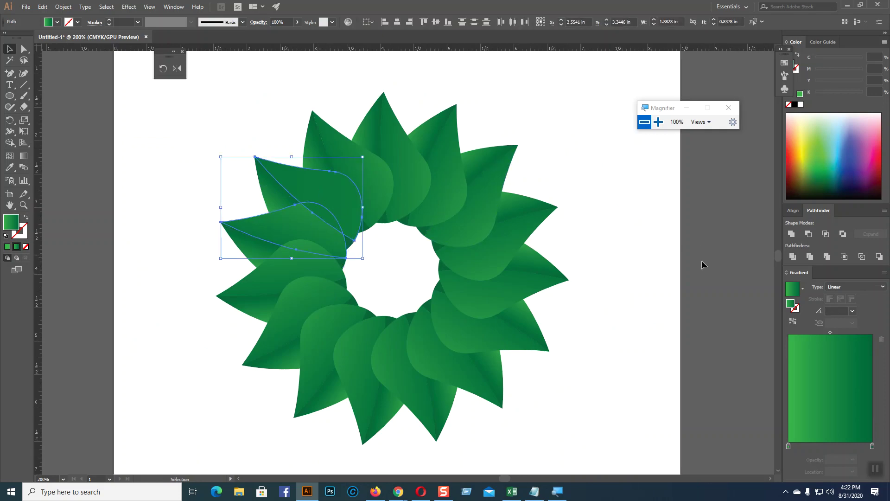
right_click(320, 226)
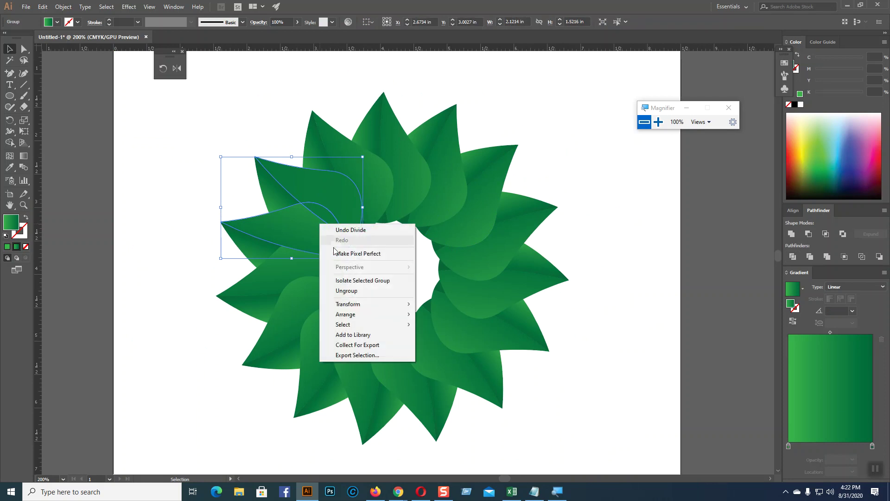
left_click(343, 291)
left_click(644, 280)
- Unite the overlap piece with the right half of the third leaf counterclockwise from the topmost one
left_click(322, 212)
left_click(288, 232, "shift")
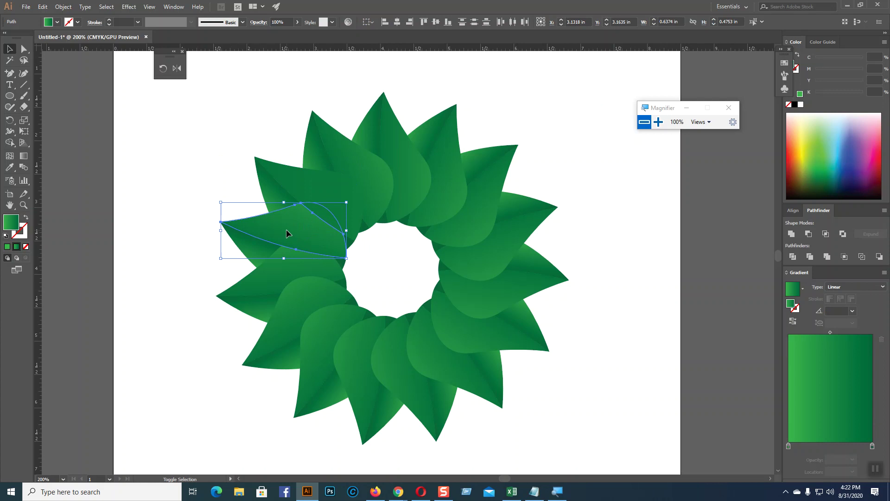
left_click(794, 234)
left_click(642, 264)
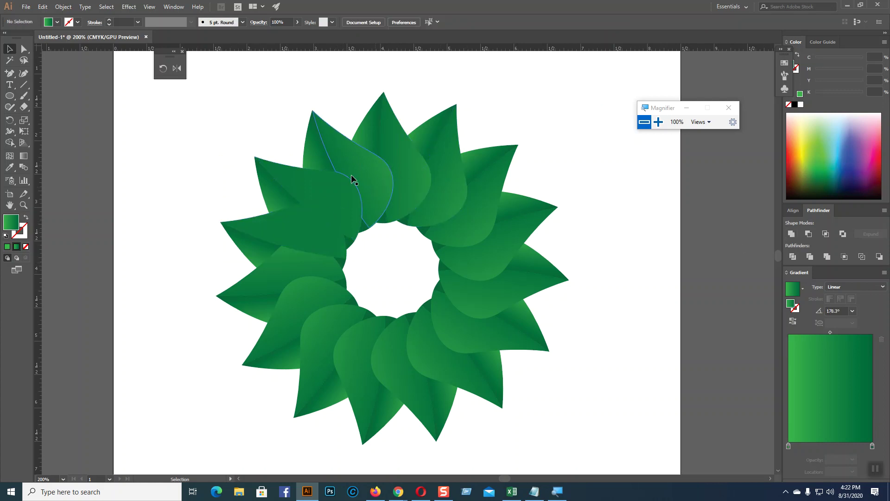
- Try to copy the gradient of the first leaf counterclockwise from the topmost one onto the second leaf's united right half with the Eyedropper
left_click(335, 191)
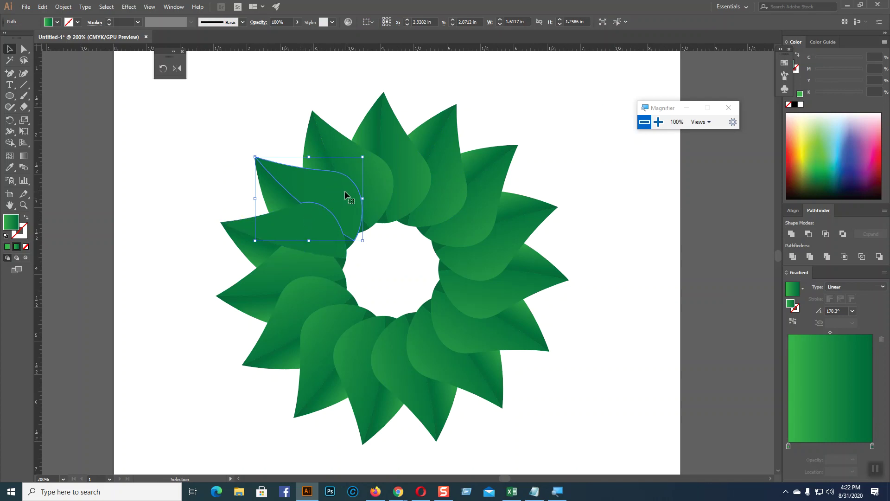
left_click(12, 167)
left_click(363, 154)
key("v")
left_click(603, 294)
key("a")
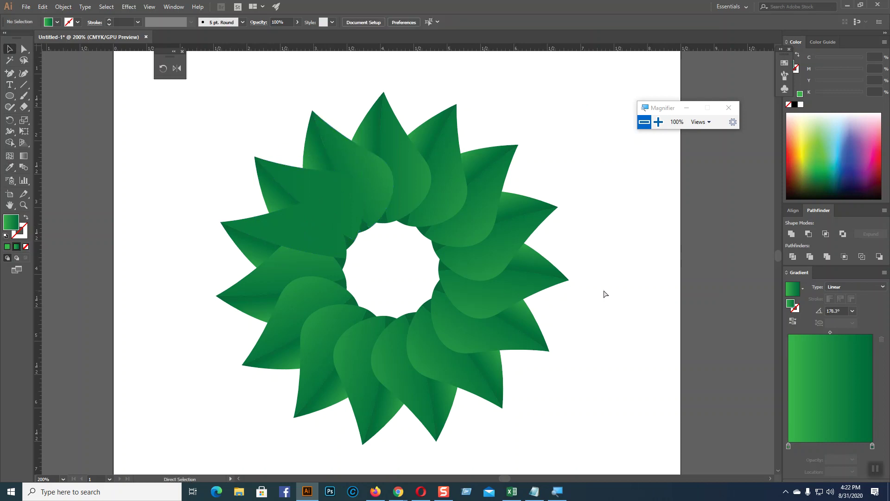
- Undo the divide, unite and stacking edits back to the complete 15-leaf ring
key("ctrl+alt+]")
key("ctrl+alt+]")
key("ctrl+alt+]")
key("ctrl+alt+]")
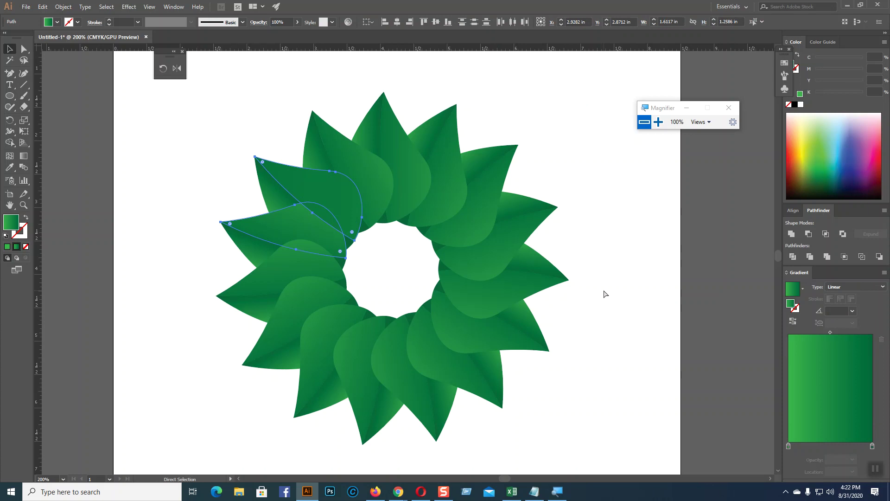
key("Delete")
key("Delete")
key("Delete")
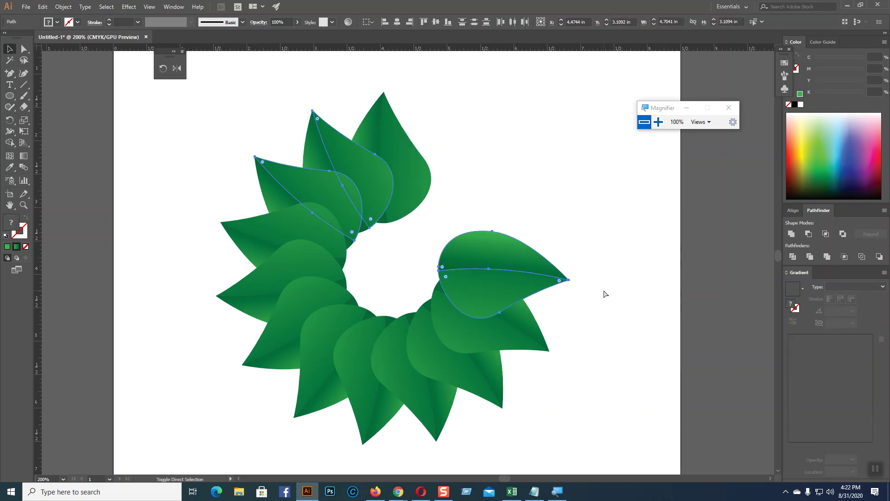
key("ctrl+z")
key("ctrl+z")
key("ctrl+z")
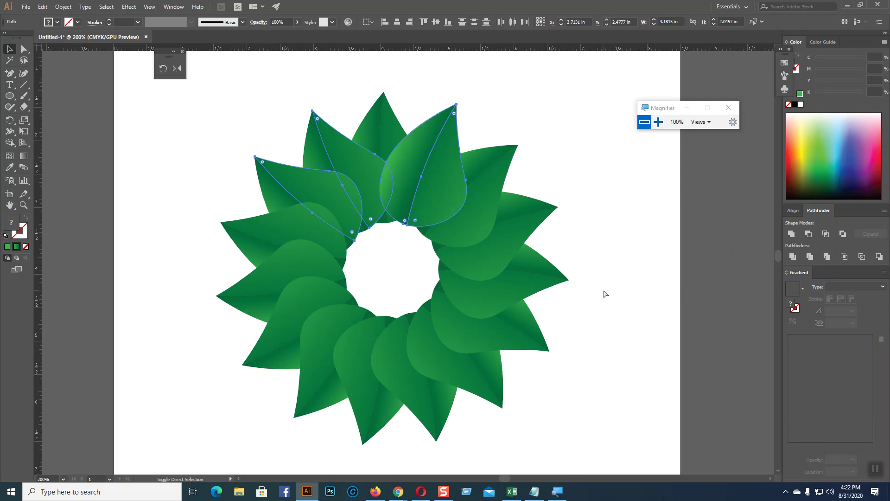
- Send the left half of the first leaf clockwise from the topmost one to the back
left_click(651, 265)
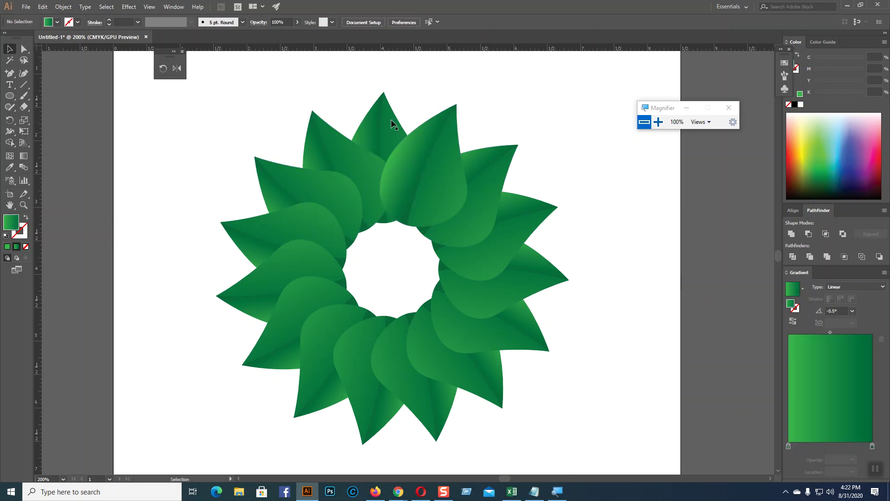
left_click(420, 130)
right_click(420, 131)
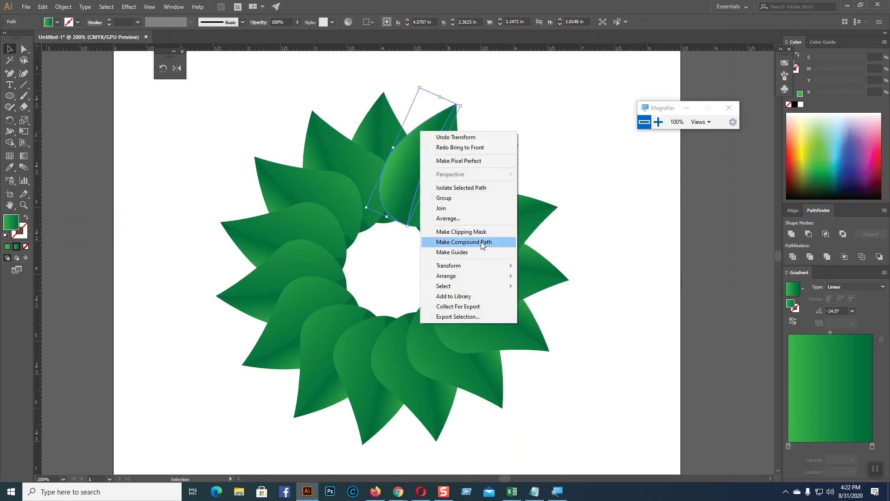
mouse_move(469, 277)
left_click(545, 309)
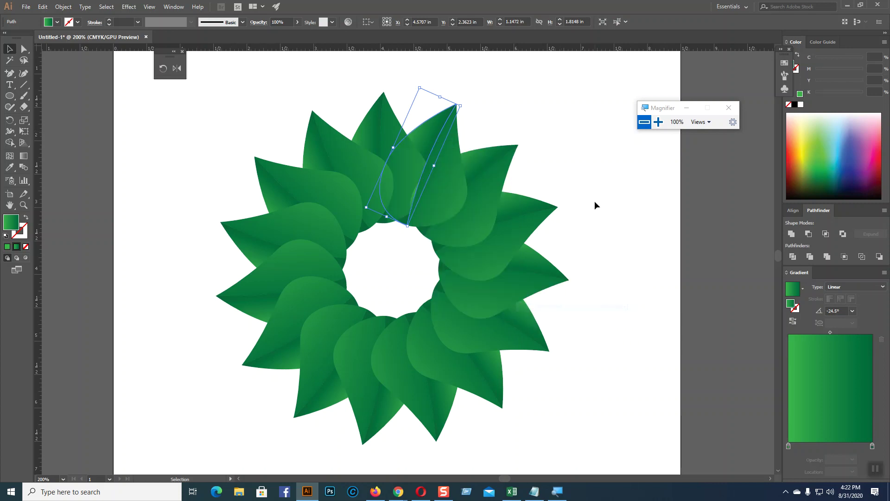
left_click(600, 198)
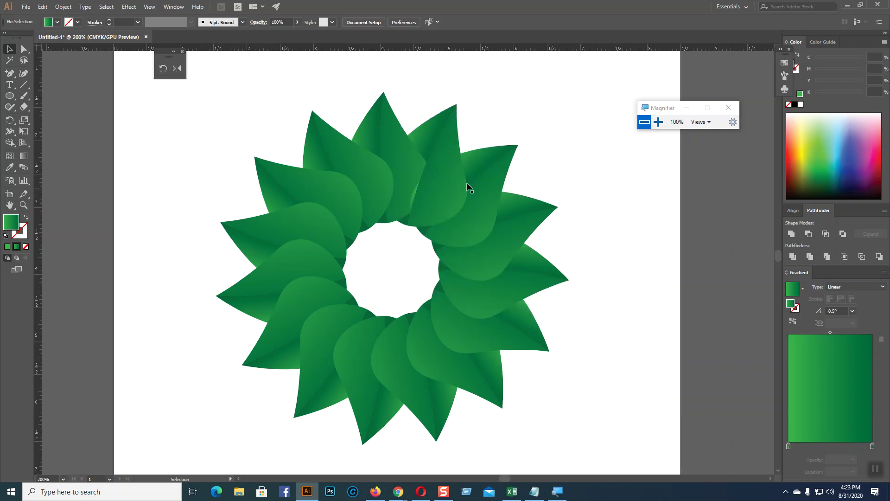
left_click(422, 168)
left_click(538, 179)
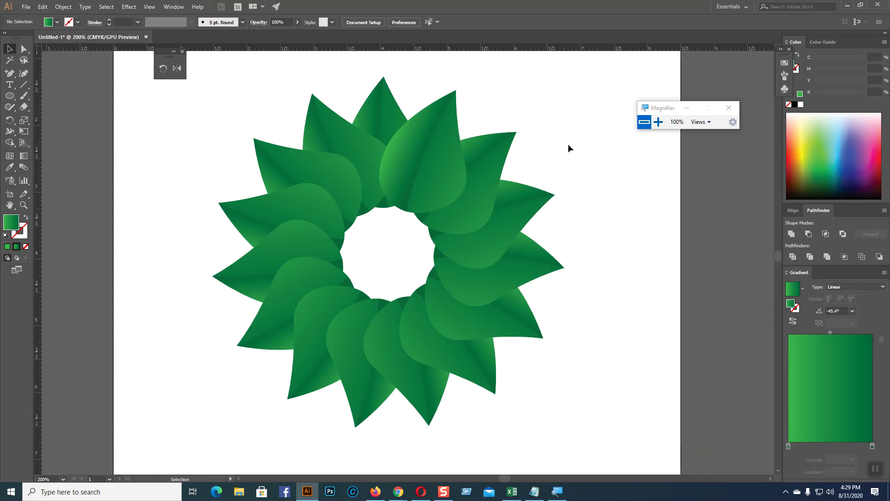
- Place the left half of the leaf just clockwise of the topmost one behind all the other leaves again
left_click(418, 133)
right_click(419, 134)
mouse_move(476, 281)
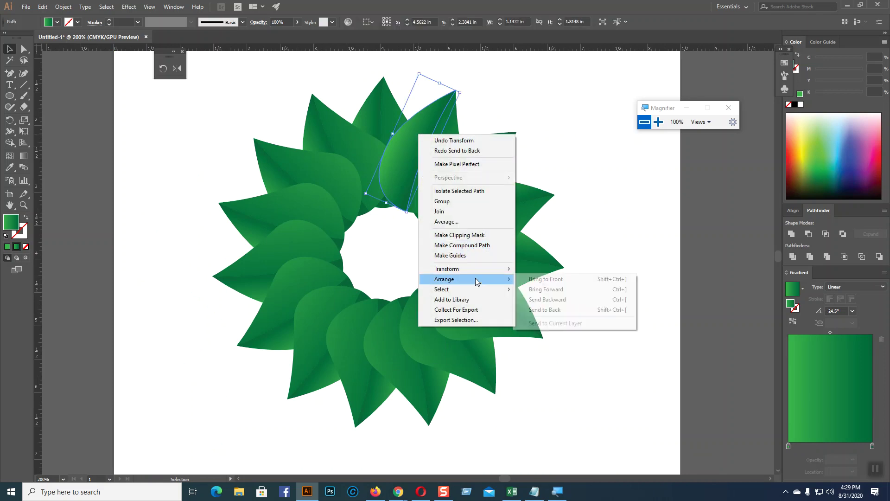
left_click(558, 310)
left_click(622, 226)
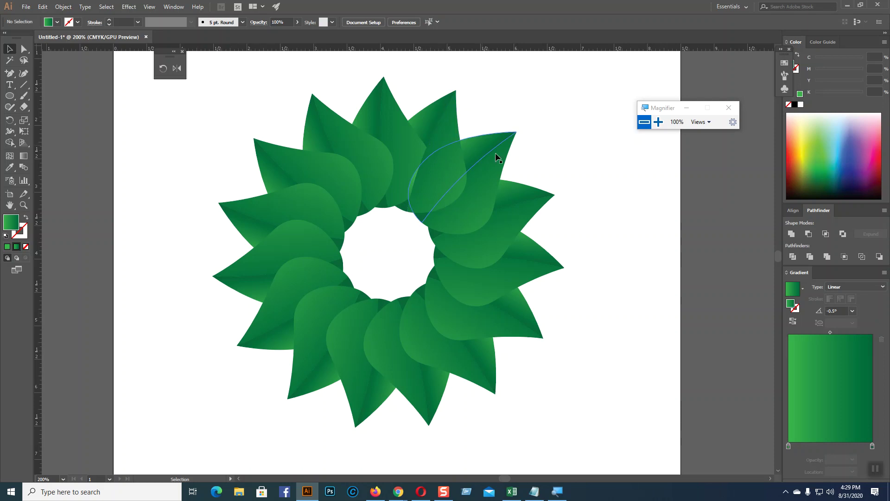
key("ctrl+plus")
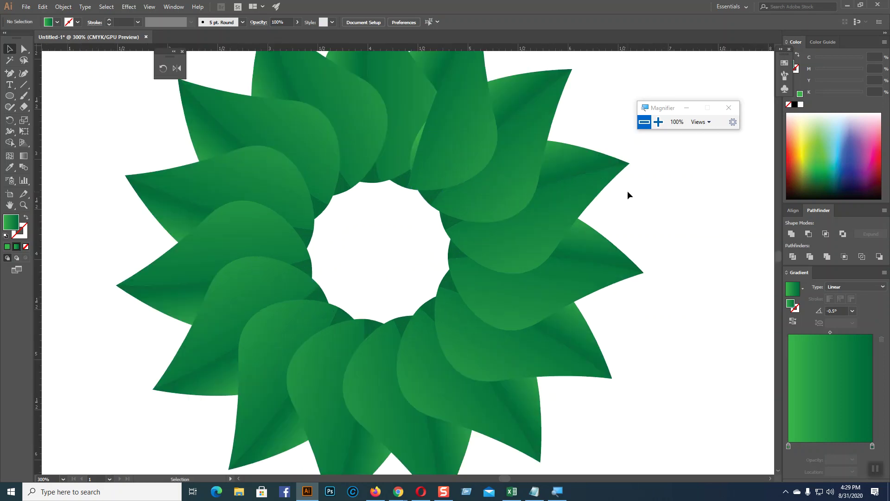
scroll(549, 300, "up", 5)
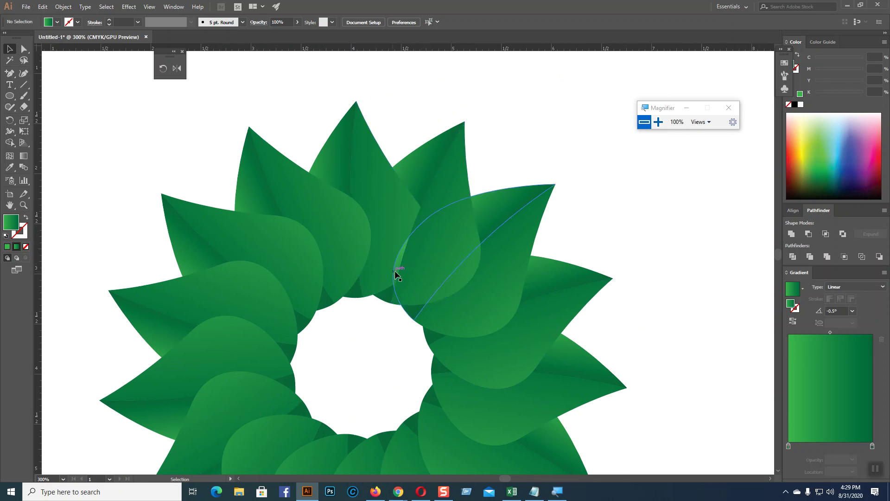
- Divide the right halves of the topmost and next clockwise leaves with the second clockwise leaf's left half, and ungroup the pieces
key("shift")
left_click(392, 190, "shift")
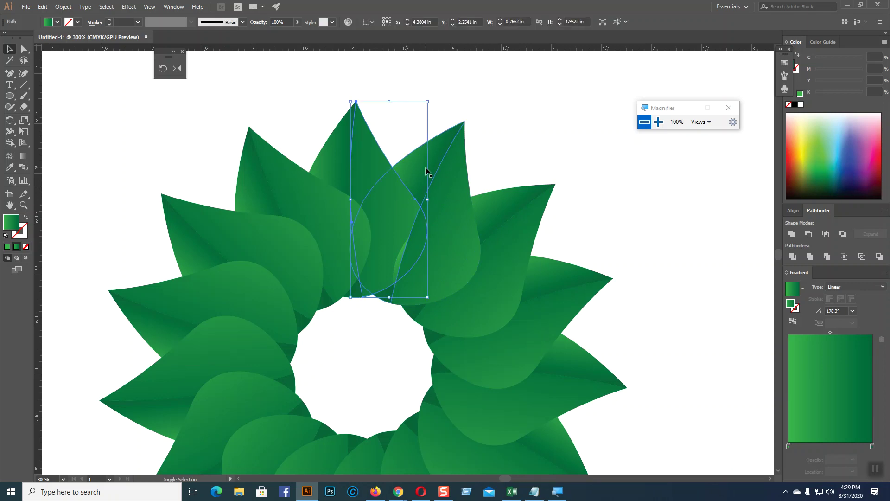
left_click(443, 175, "shift")
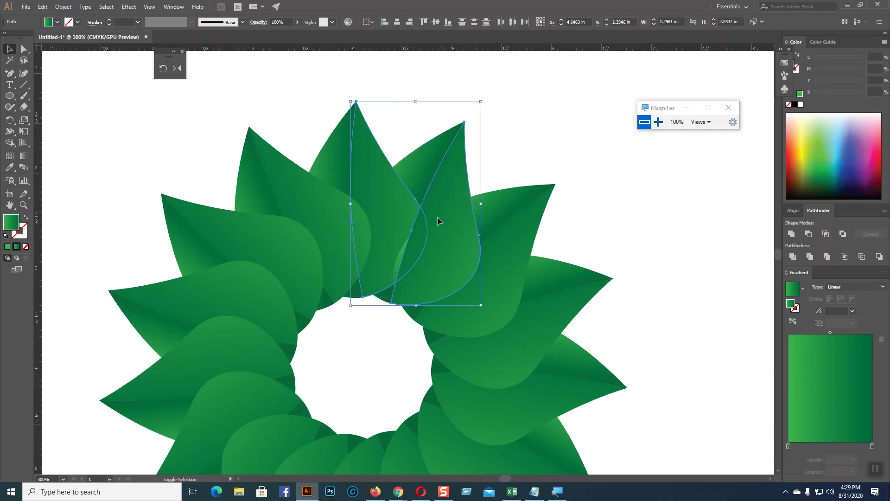
left_click(399, 254, "shift")
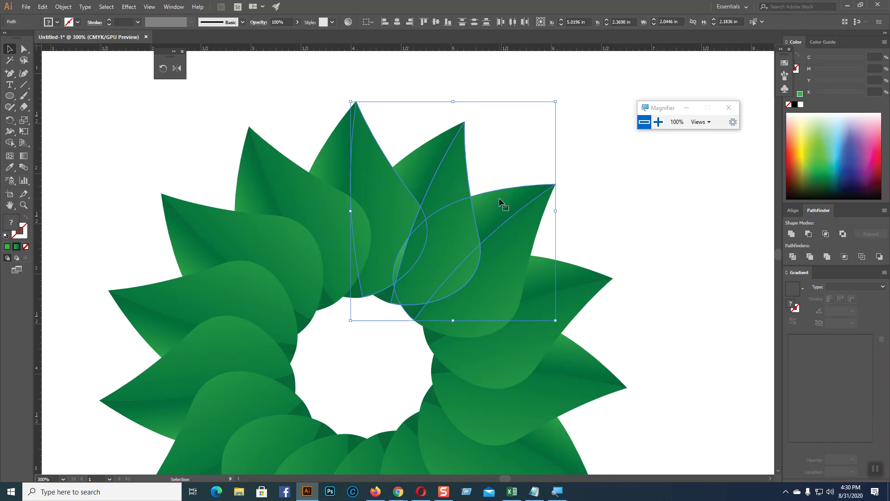
left_click(795, 257)
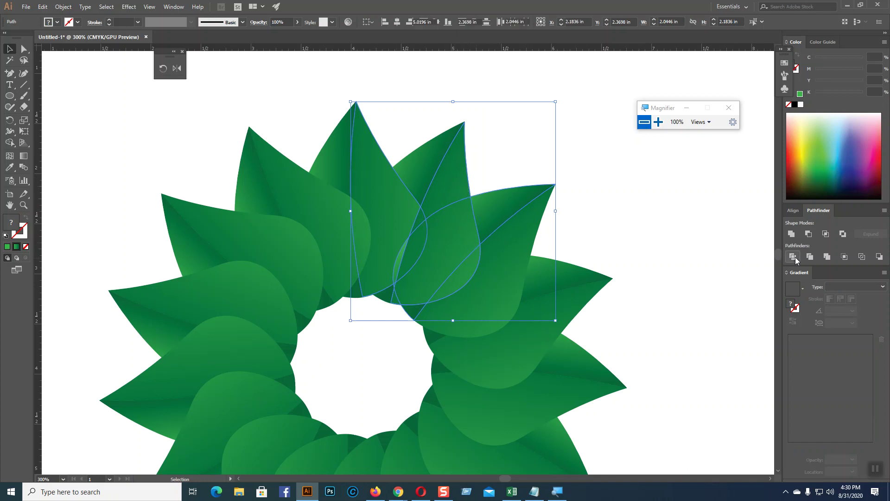
right_click(465, 233)
left_click(512, 301)
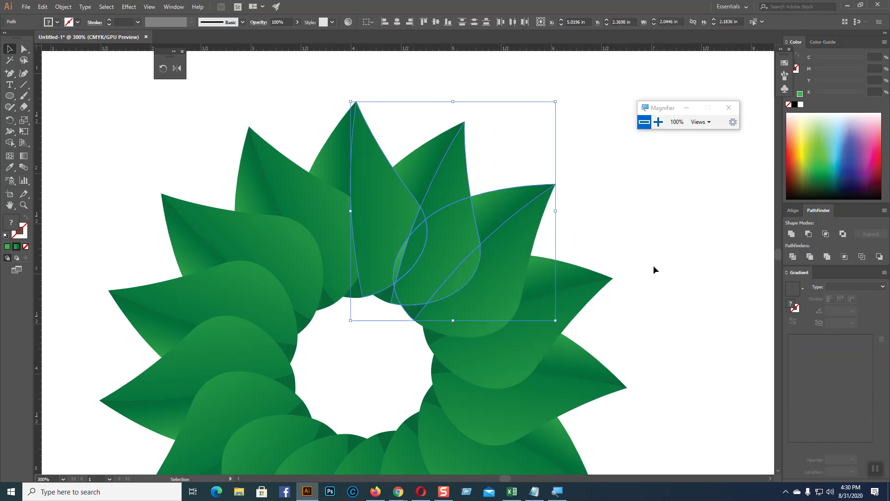
- Send both halves of the topmost leaf to the back
left_click(653, 265)
left_click_drag(369, 137, 370, 137)
right_click(370, 139)
mouse_move(430, 278)
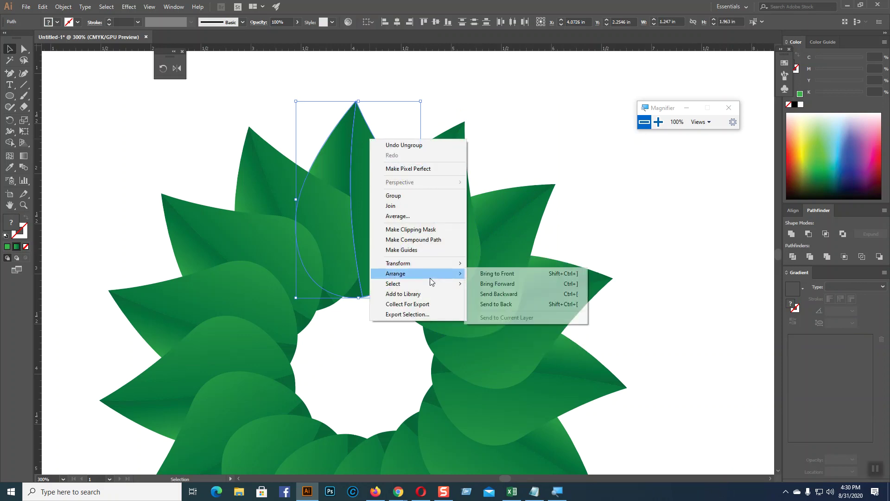
left_click(496, 304)
left_click(627, 225)
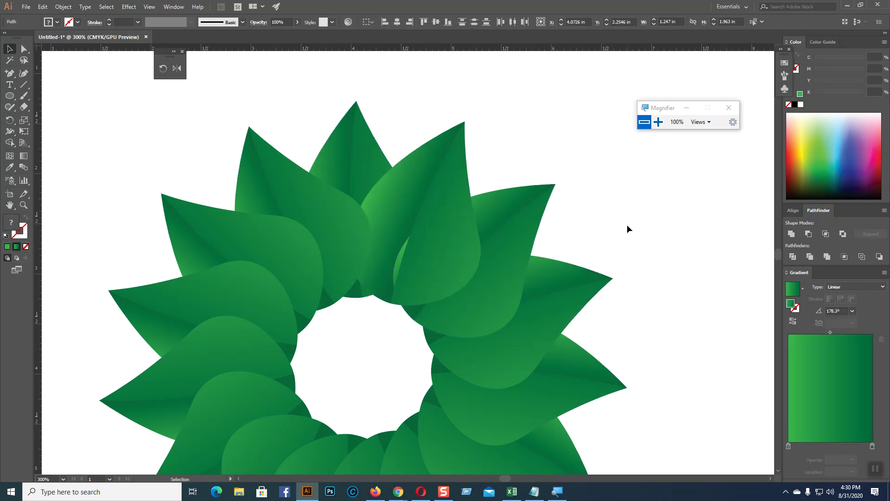
- Send the left half of the leaf just clockwise of the topmost one behind the topmost leaf
left_click(415, 163)
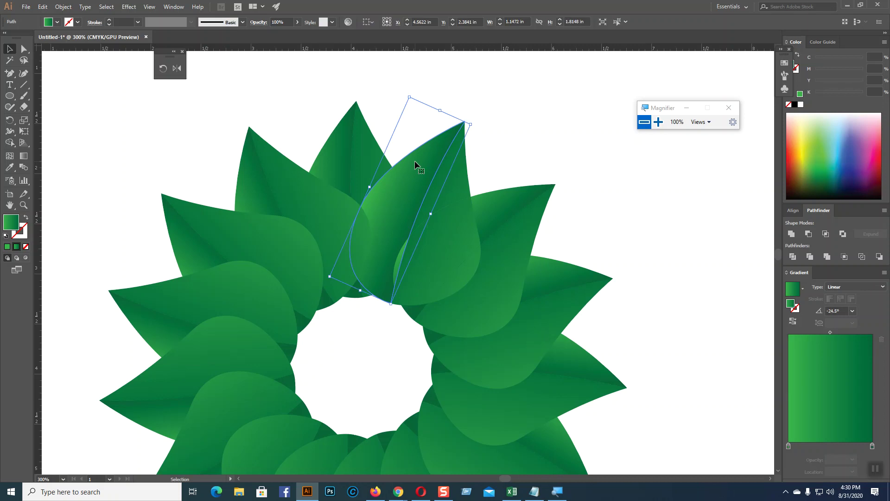
right_click(416, 162)
mouse_move(482, 306)
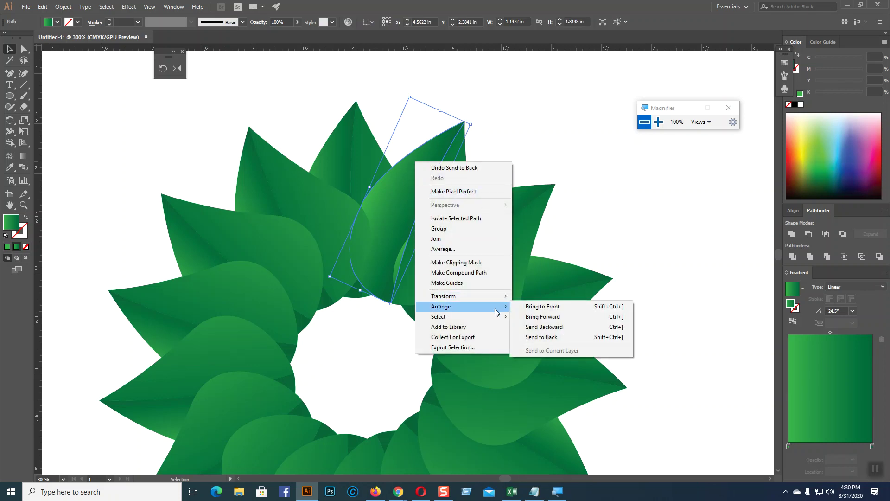
left_click(542, 335)
left_click(641, 216)
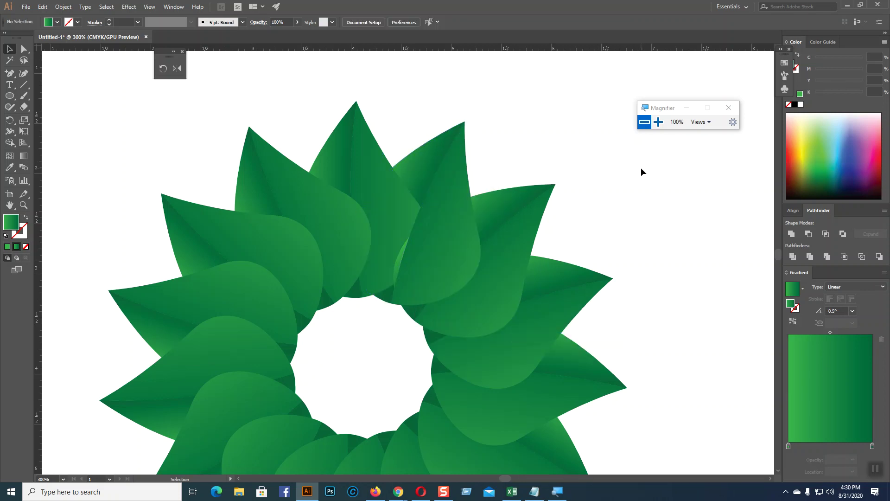
- Delete the small sliver and the lens-shaped piece where the next clockwise leaf's right half overlaps the topmost leaf's right half
left_click(423, 221)
key("Delete")
left_click(418, 214)
key("Delete")
key("ctrl+z")
left_click(510, 159)
left_click(427, 237)
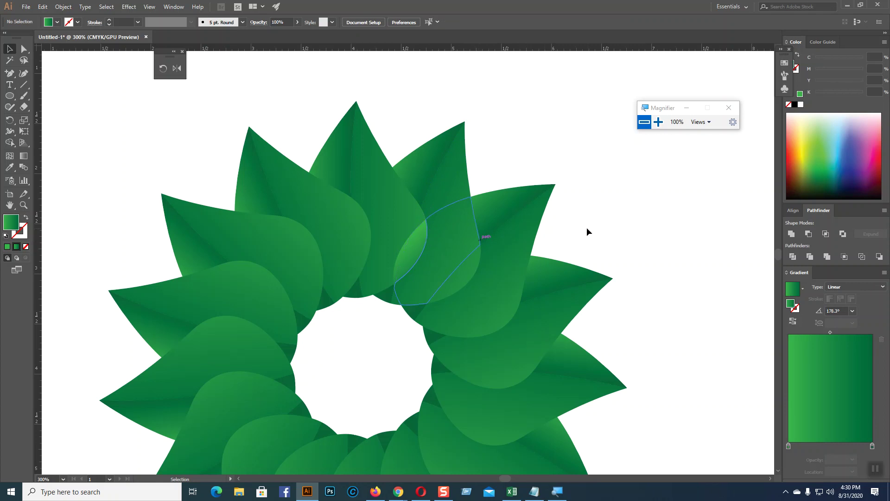
- Try to unite the light-green overlap pieces with the right half of the topmost leaf
left_click(398, 252)
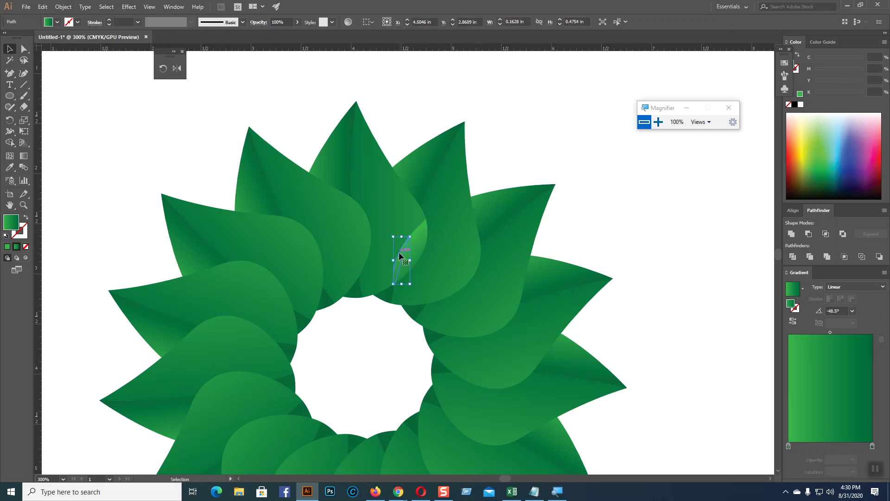
left_click(394, 210)
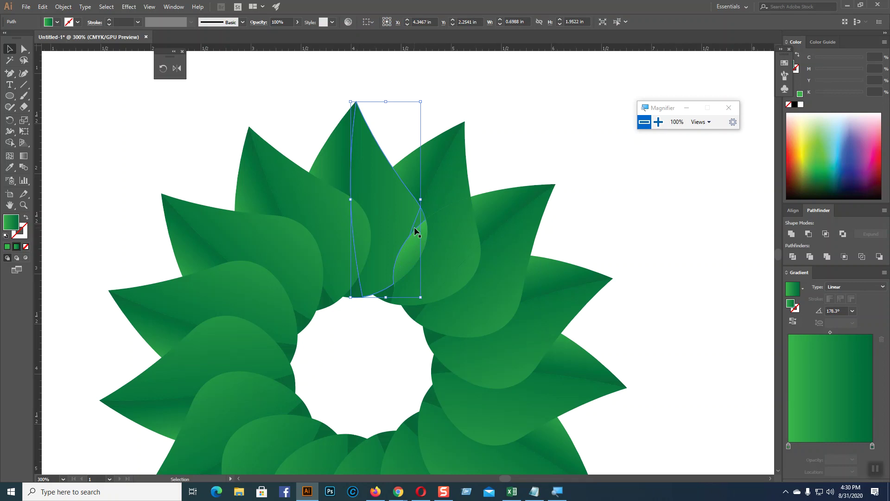
left_click(548, 165)
left_click(416, 249)
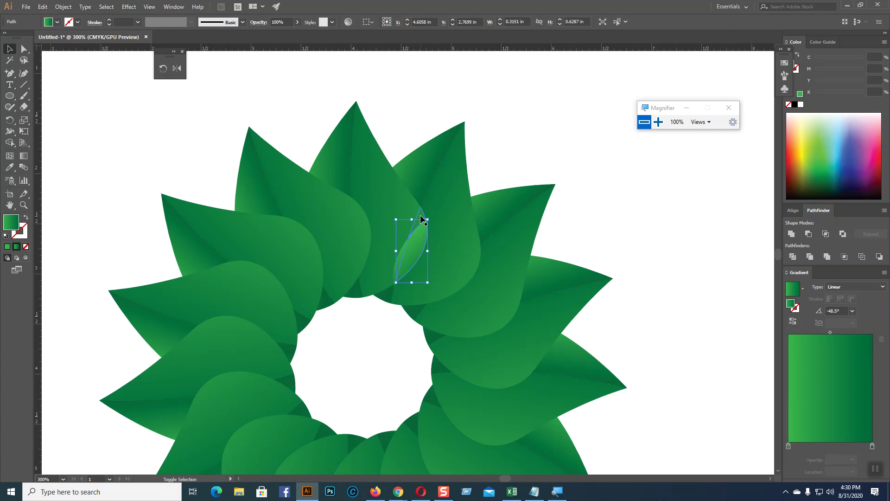
left_click(415, 227, "shift")
left_click(403, 216, "shift")
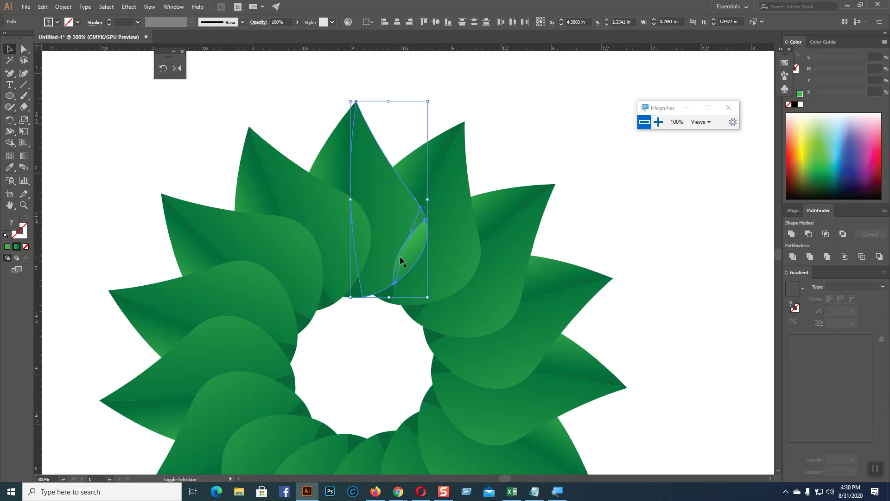
left_click(792, 234)
left_click(684, 246)
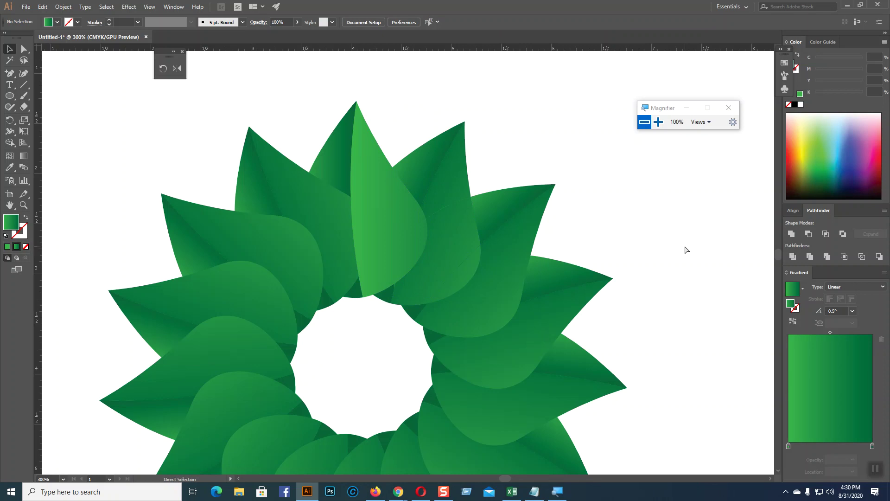
- Undo the unite and the lens piece's deletion, and delete the lens-shaped overlap piece again
key("ctrl+z")
key("ctrl+z")
key("ctrl+z")
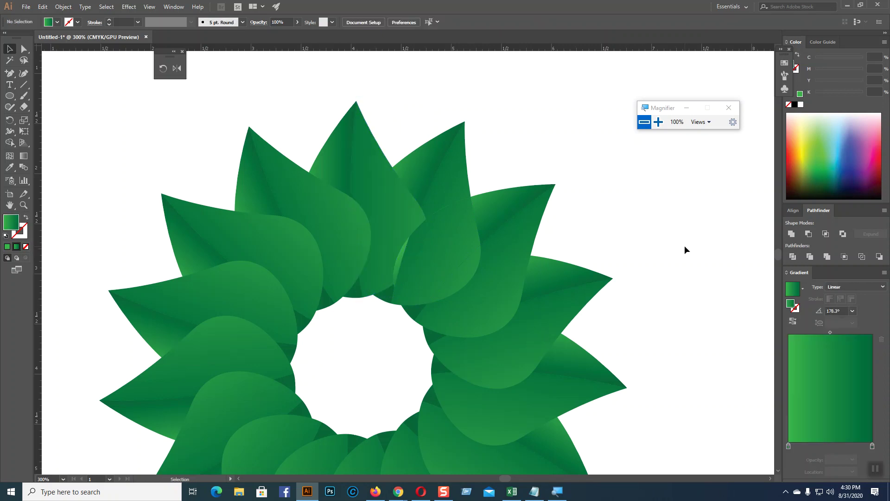
left_click(423, 232)
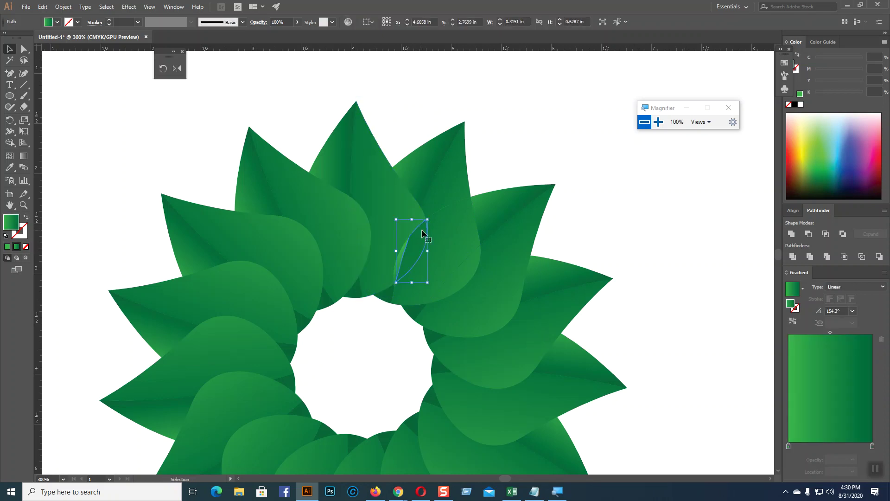
key("ctrl+shift+a")
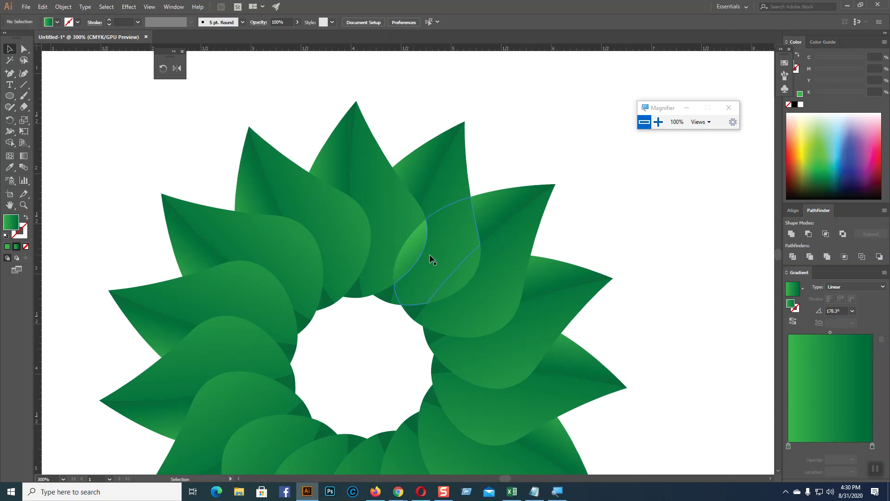
left_click(404, 264)
left_click(403, 262)
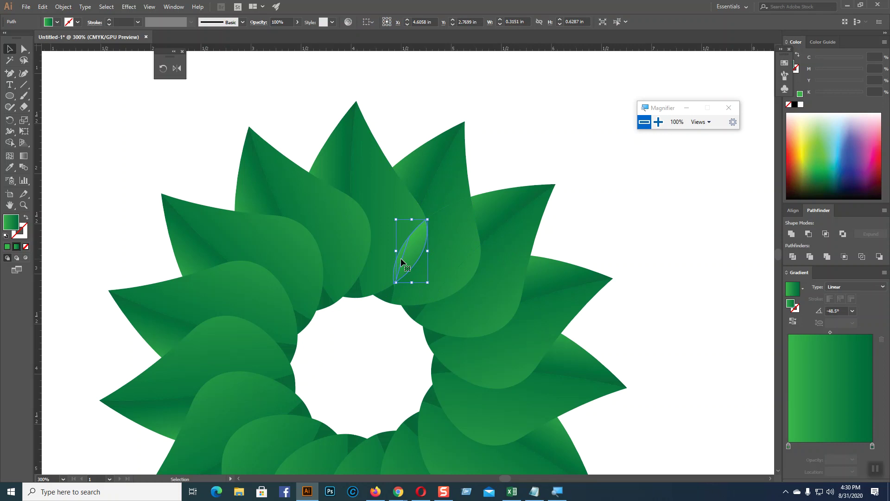
left_click(416, 209, "shift")
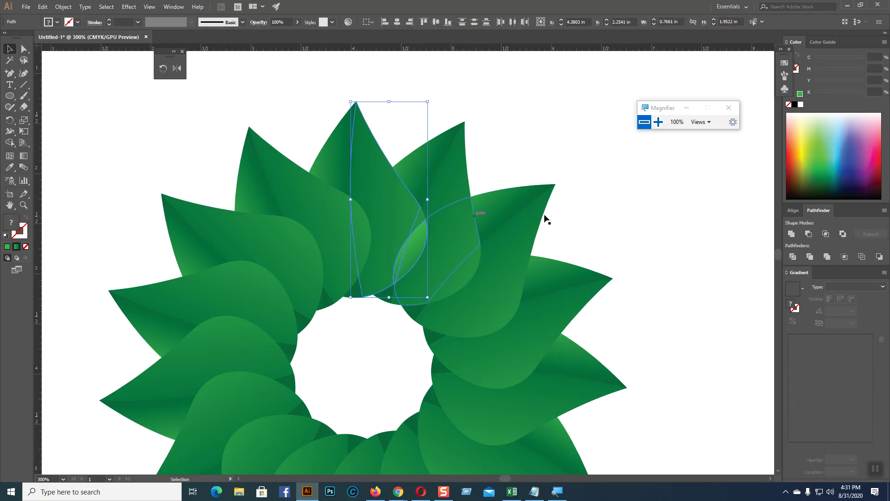
key("ctrl+shift+a")
left_click(397, 297)
left_click(418, 281, "shift")
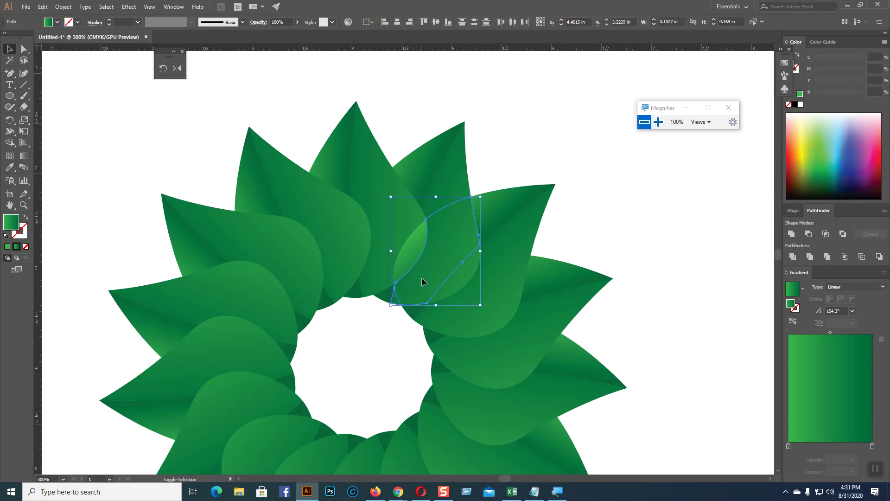
left_click(509, 213, "shift")
left_click(626, 212)
- Unite the upper, lower and small base pieces of the right half of the leaf just clockwise of the topmost one
left_click(442, 182)
left_click(450, 232, "shift")
left_click(406, 298, "shift")
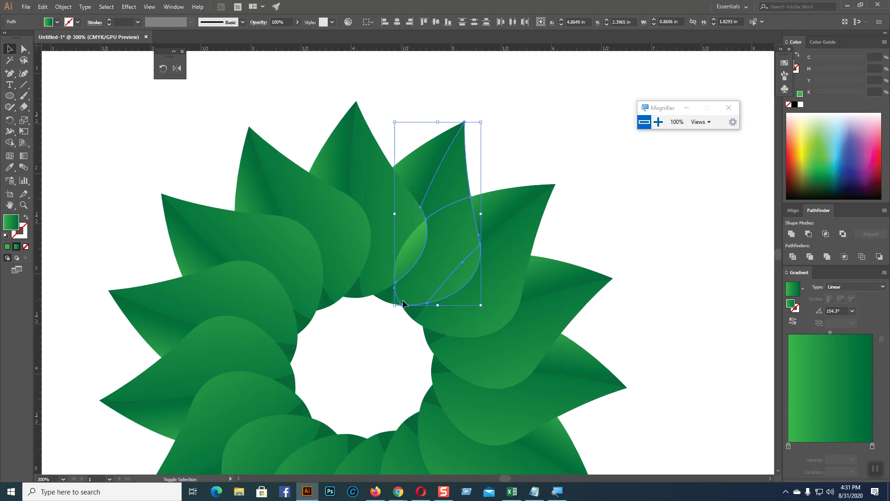
left_click_drag(397, 302, 398, 303)
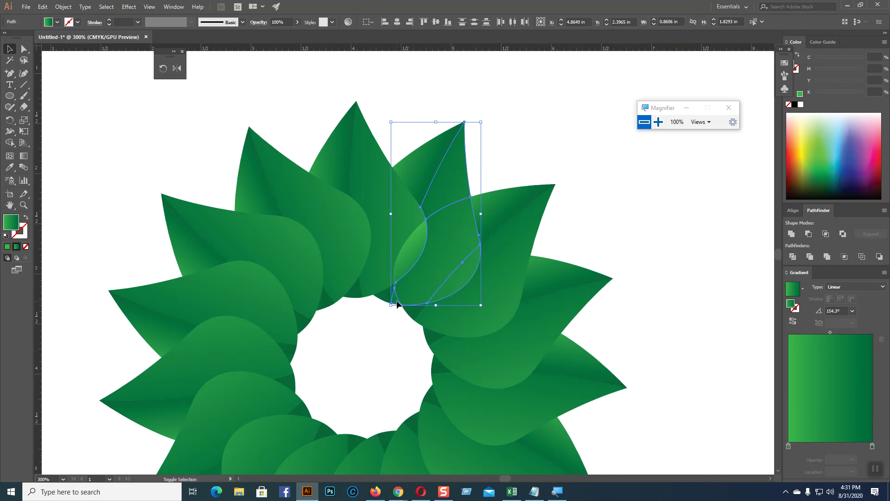
left_click(791, 234)
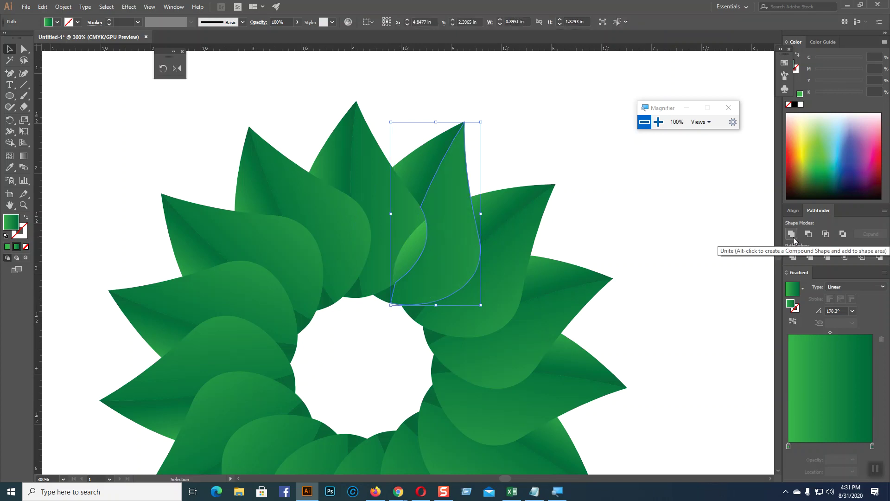
left_click(659, 245)
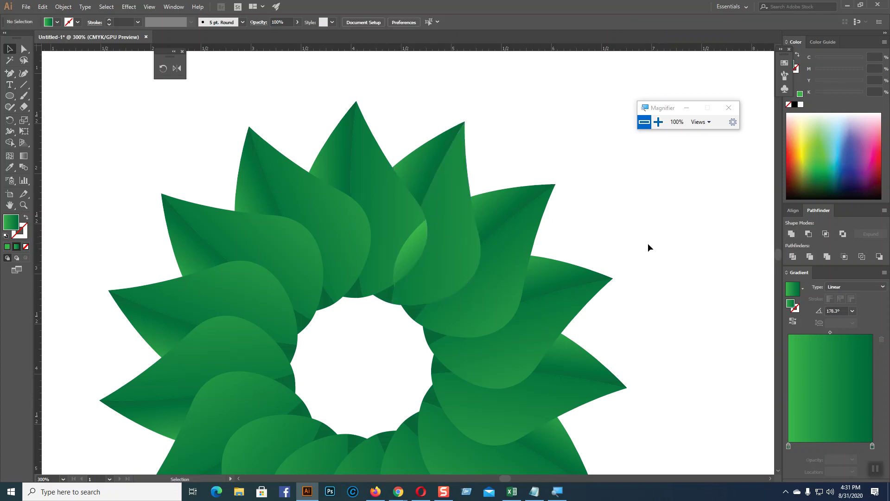
- Unite the two light-green lens pieces between the topmost leaf and its clockwise neighbour, and remove the united patch
left_click(412, 249)
left_click(400, 255)
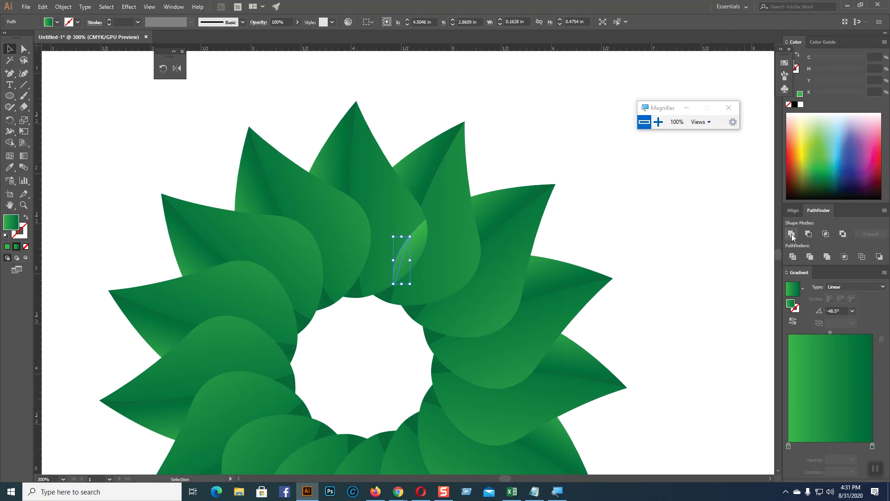
left_click(423, 241, "shift")
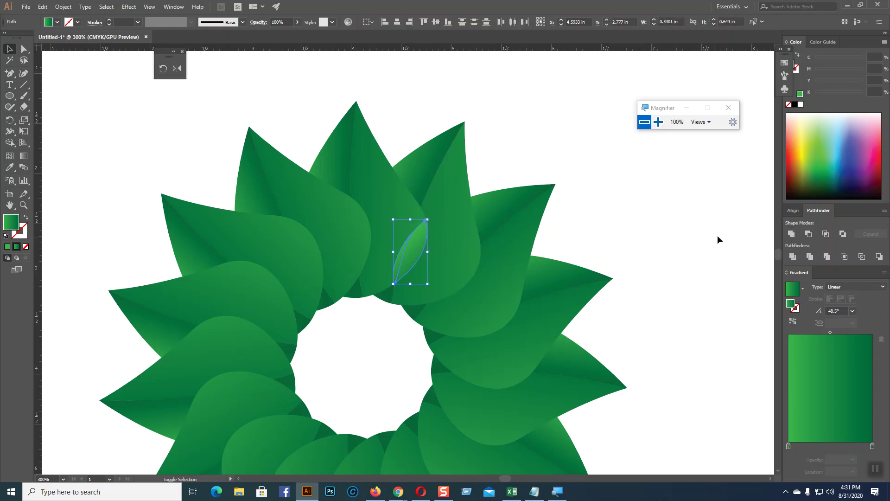
left_click(792, 234)
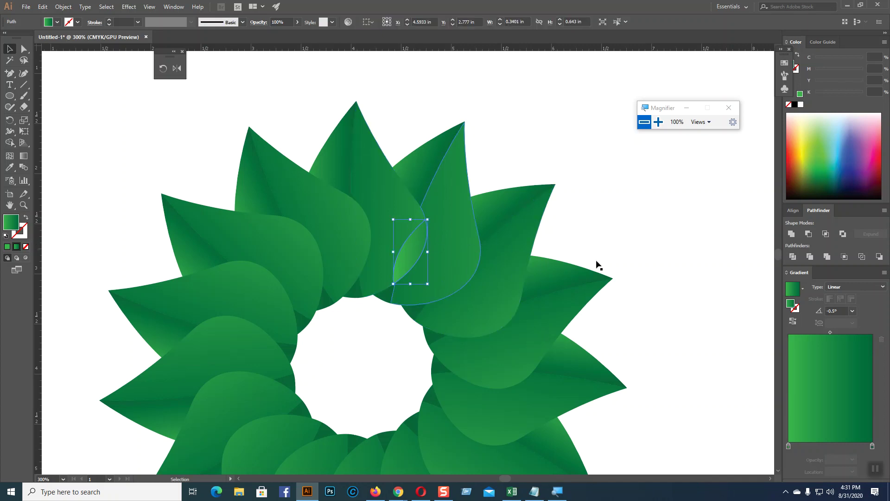
left_click(640, 268)
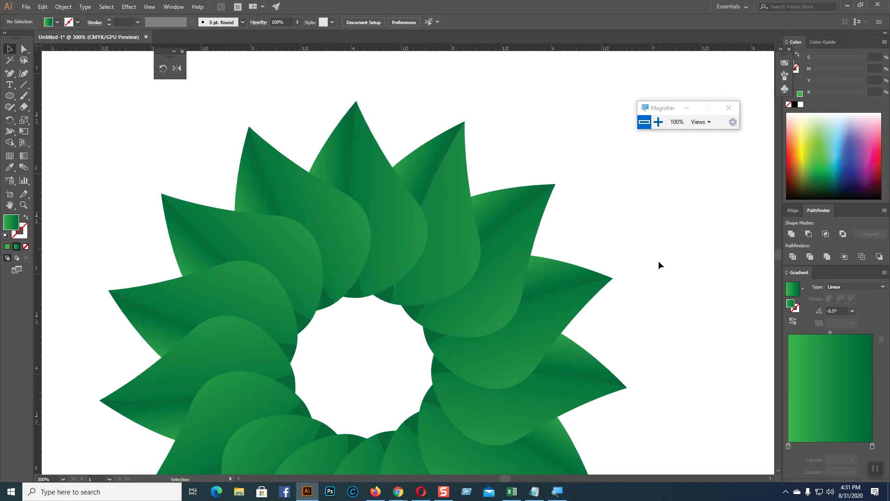
- Examine the divided pieces in outline mode and select the tip piece of the second clockwise leaf's left half
key("ctrl+equal")
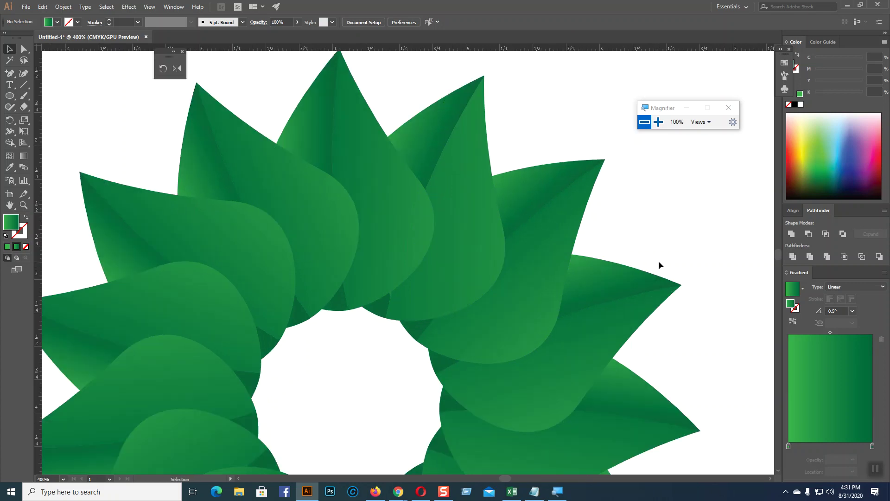
left_click(390, 294)
left_click(388, 358)
scroll(387, 355, "up", 1)
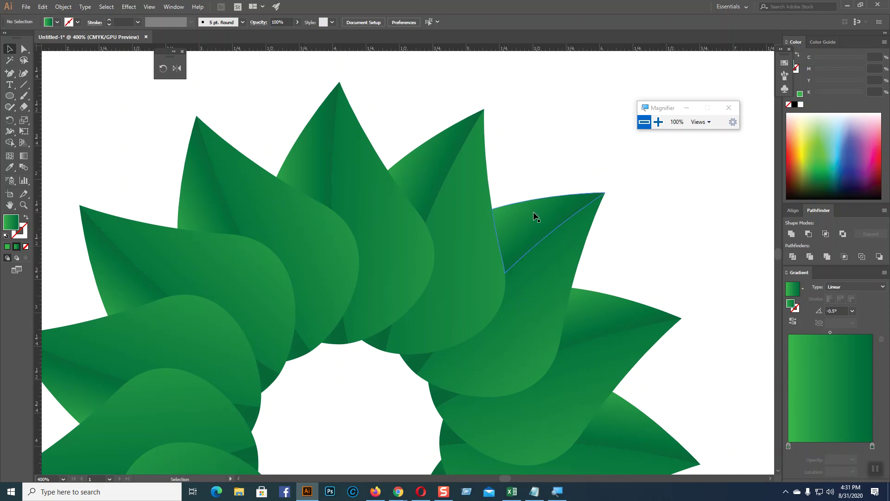
key("a")
key("ctrl+y")
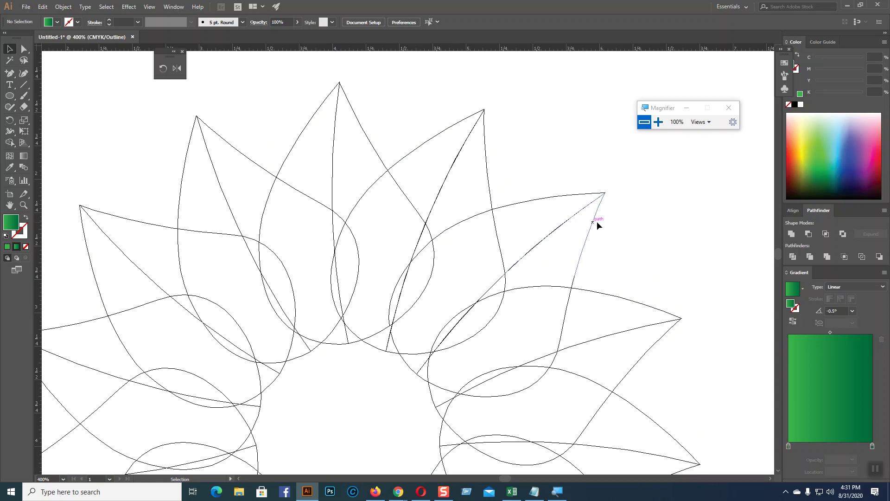
left_click(547, 200)
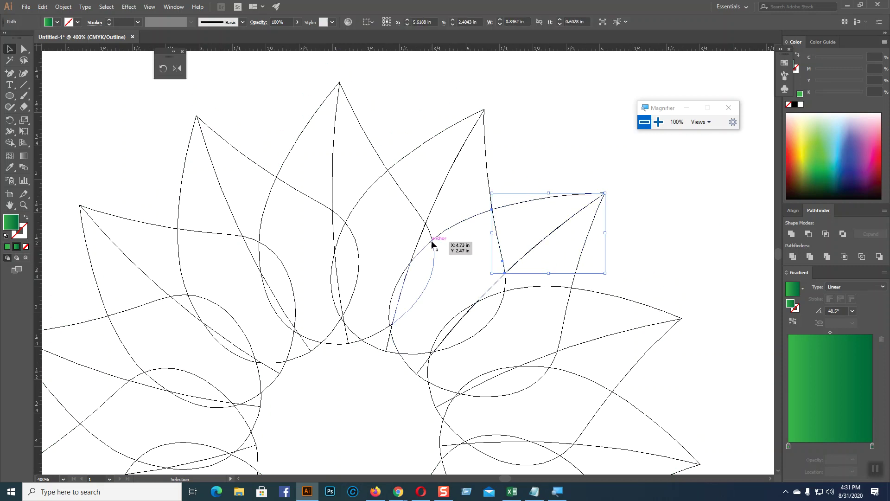
key("ctrl+y")
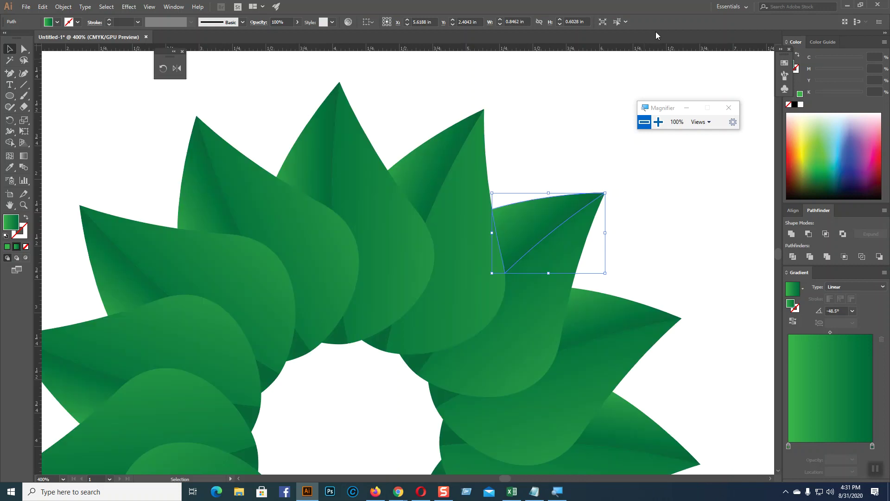
- Move a copy of the two-half leaf from the ring's bottom into the empty area below the ring
left_click(589, 122)
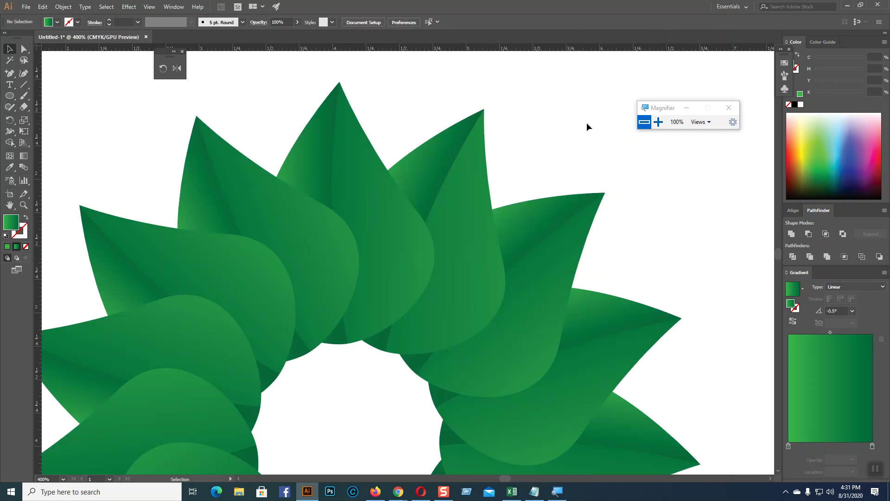
scroll(586, 122, "down", 1)
scroll(587, 123, "down", 1)
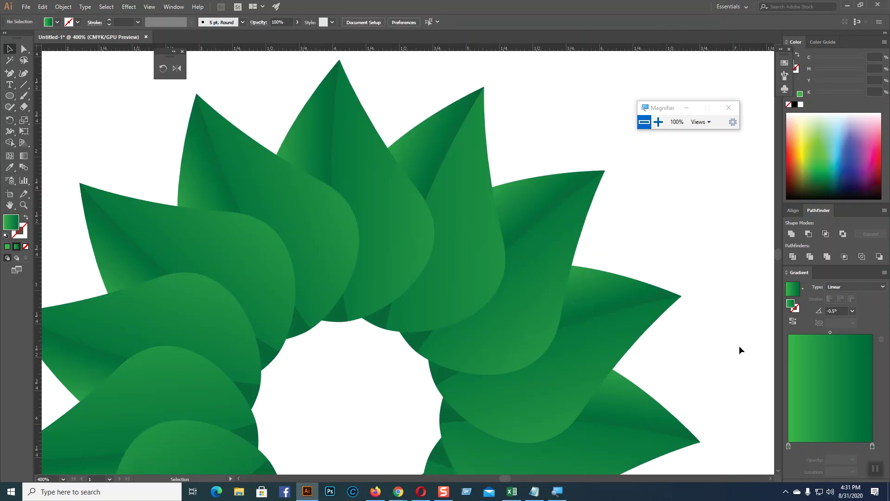
key("ctrl+1")
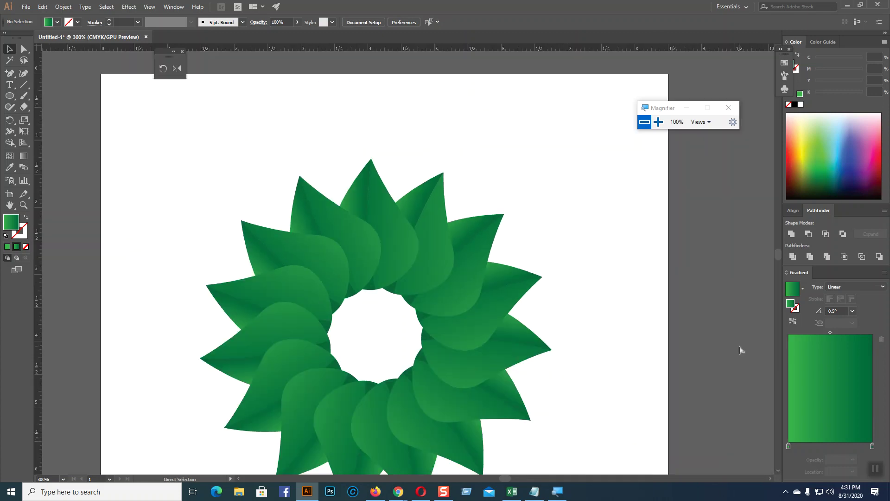
scroll(479, 201, "down", 10)
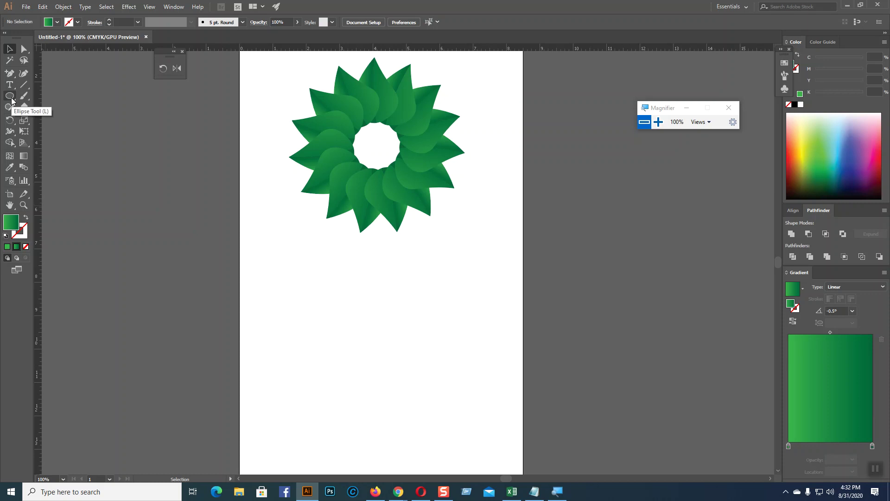
left_click(401, 221, "shift")
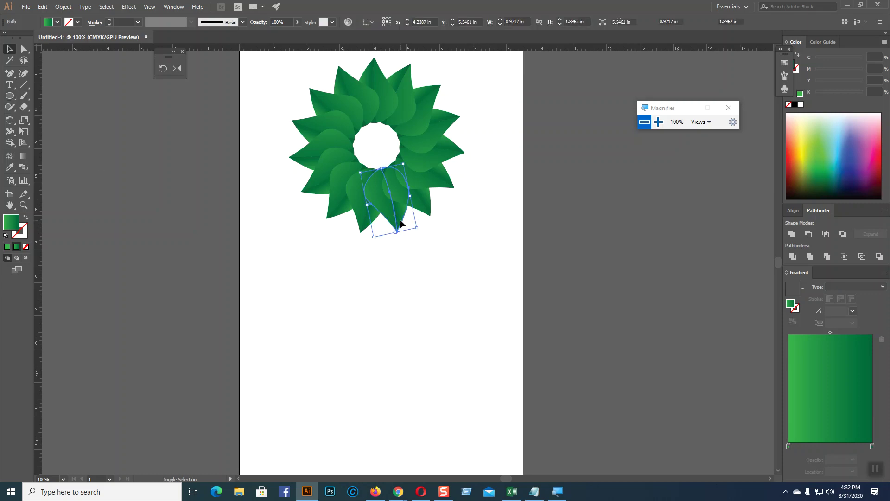
left_click(424, 276)
left_click(370, 216)
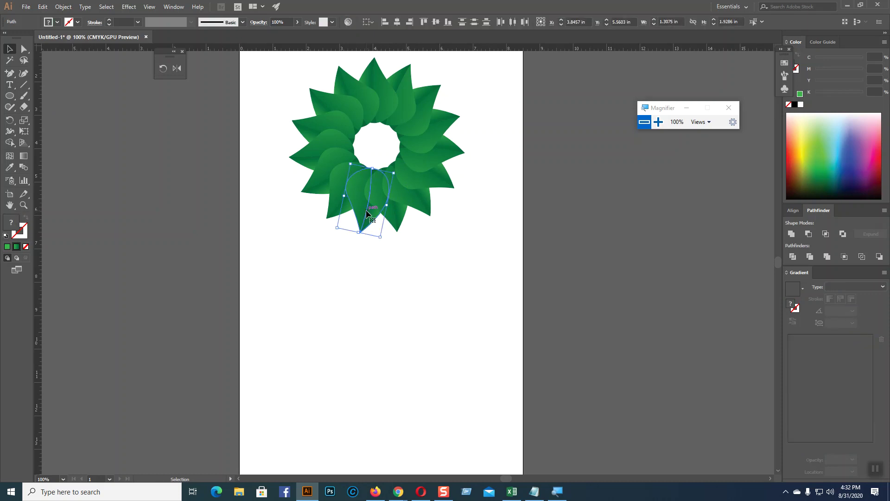
left_click_drag(364, 211, 390, 406)
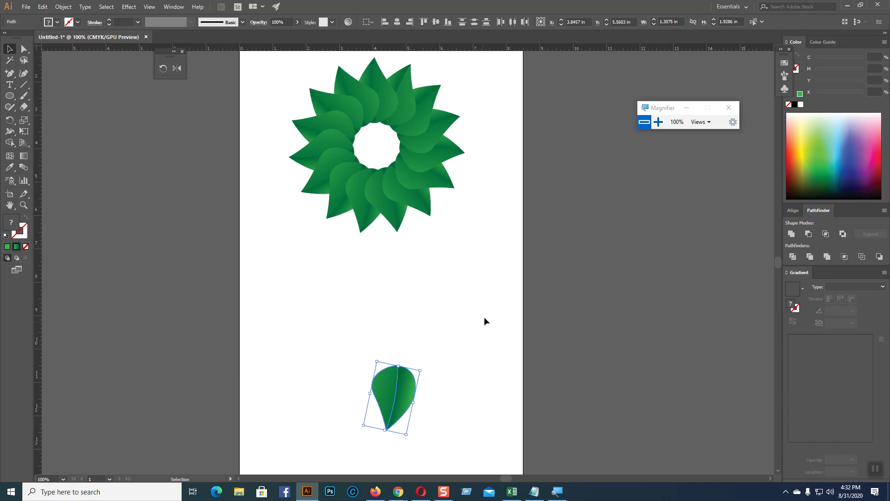
- Rotate a copy of the separated leaf by 24° about a center point just above its rounded end
left_click(10, 120)
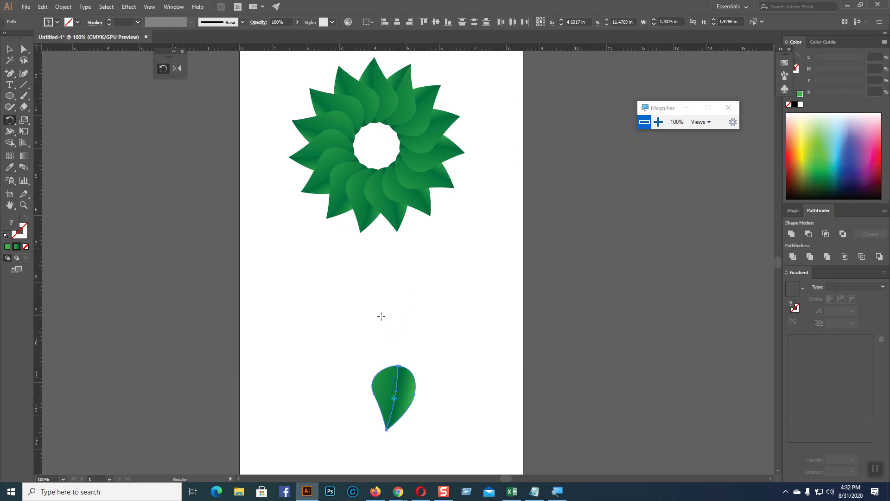
left_click(399, 337, "alt")
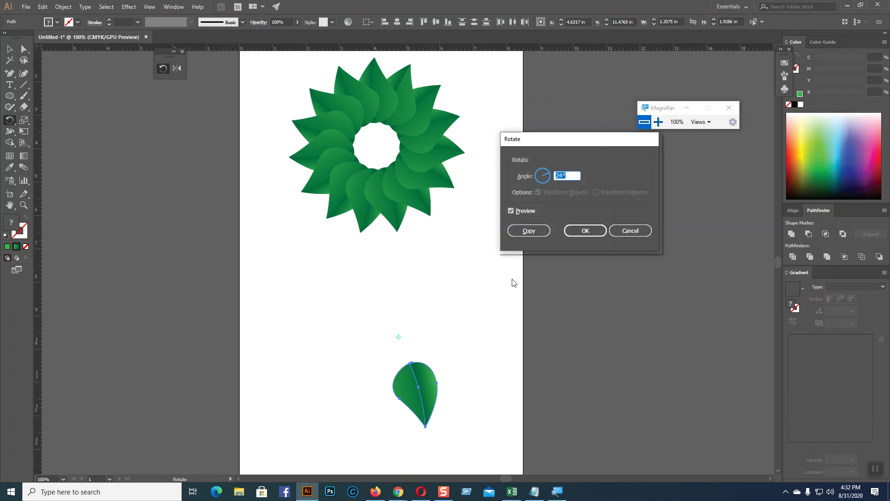
left_click(529, 230)
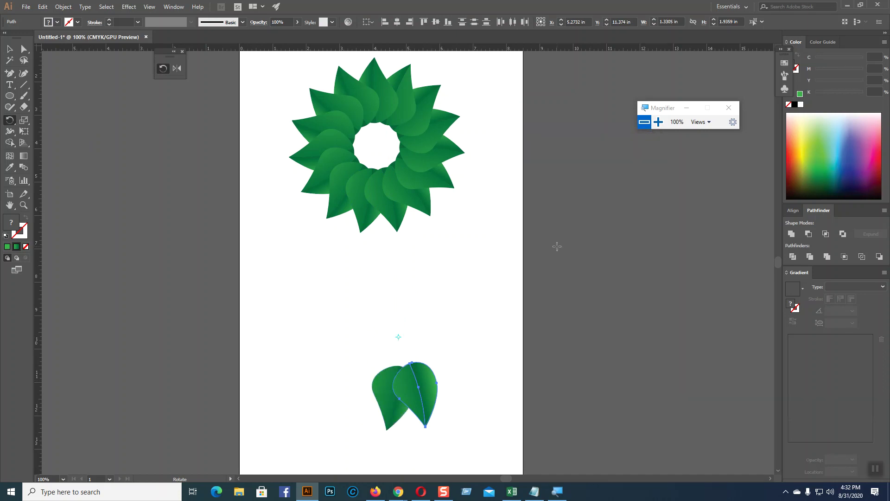
- Repeat the 24° rotated copy until the leaves form a complete second ring around the center point
key("ctrl+d")
key("ctrl+d")
key("ctrl+d")
key("ctrl+d")
key("ctrl+d")
key("ctrl+d")
key("ctrl+d")
key("ctrl+d")
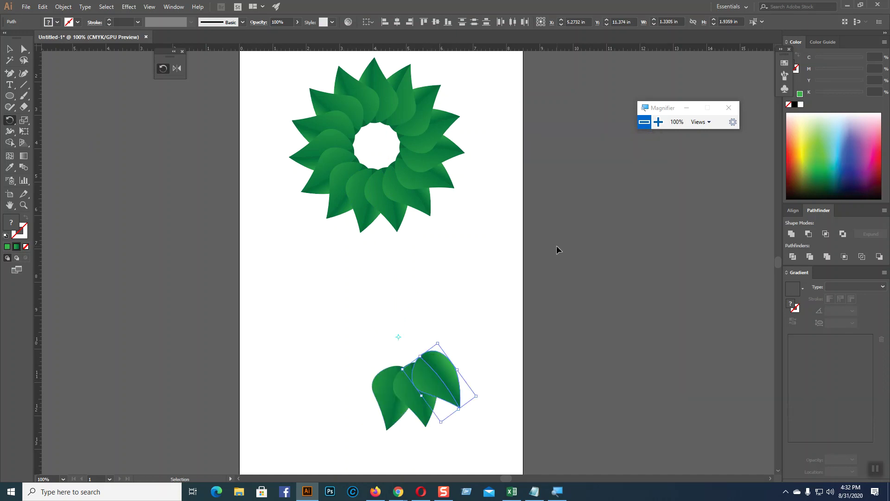
key("ctrl+d")
key("ctrl+d")
key("ctrl+d")
key("ctrl+d")
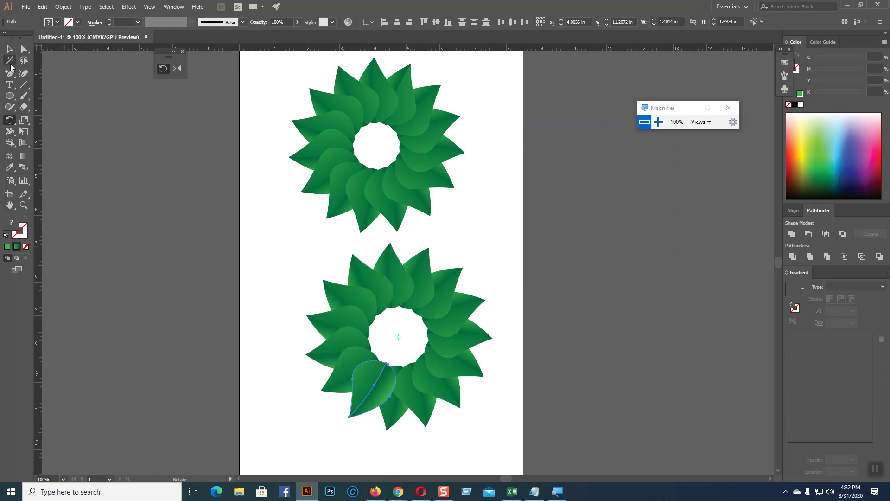
- Rotate the whole second ring about half a turn, bringing its foremost leaf to the upper right side
left_click(9, 49)
left_click(472, 265)
left_click_drag(293, 276, 518, 457)
left_click_drag(494, 238, 323, 419)
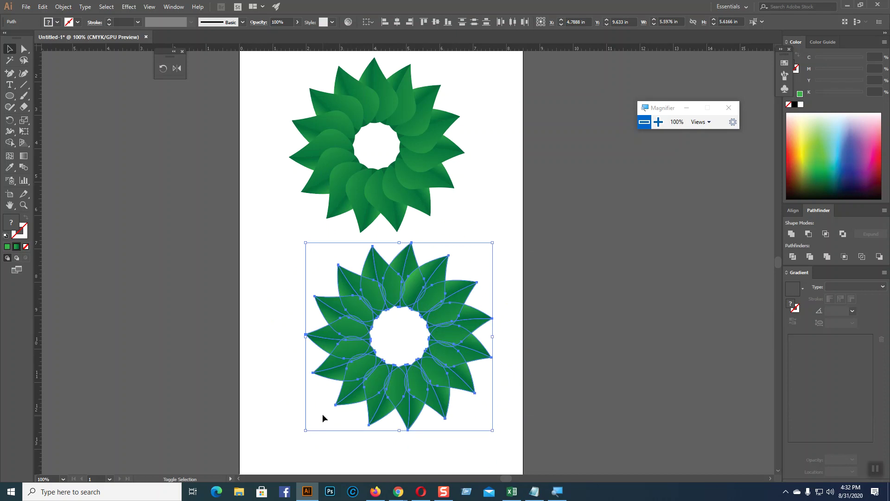
left_click(568, 397)
key("ctrl+equal")
key("ctrl+equal")
key("ctrl+equal")
left_click_drag(465, 356, 442, 250)
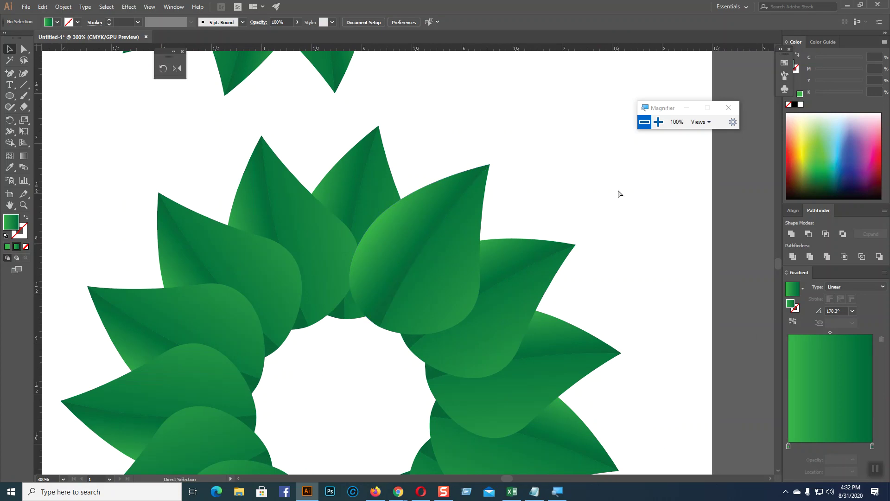
key("ctrl+minus")
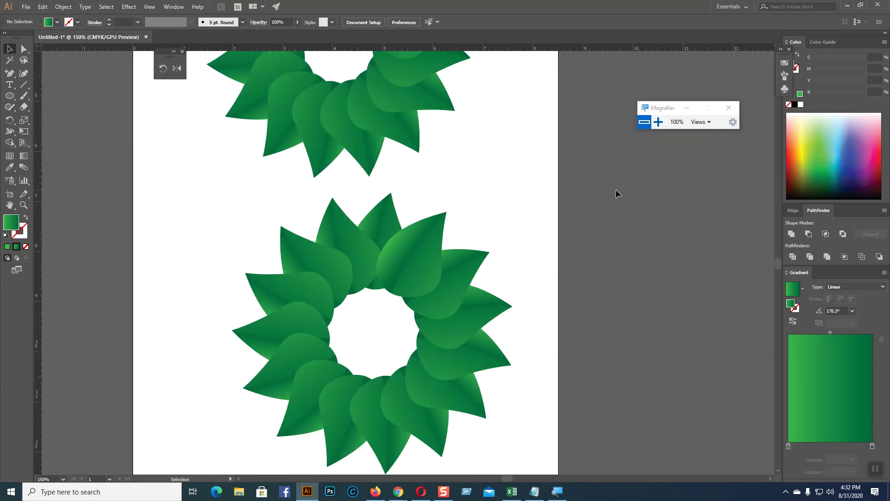
scroll(503, 137, "up", 5)
scroll(468, 163, "down", 5)
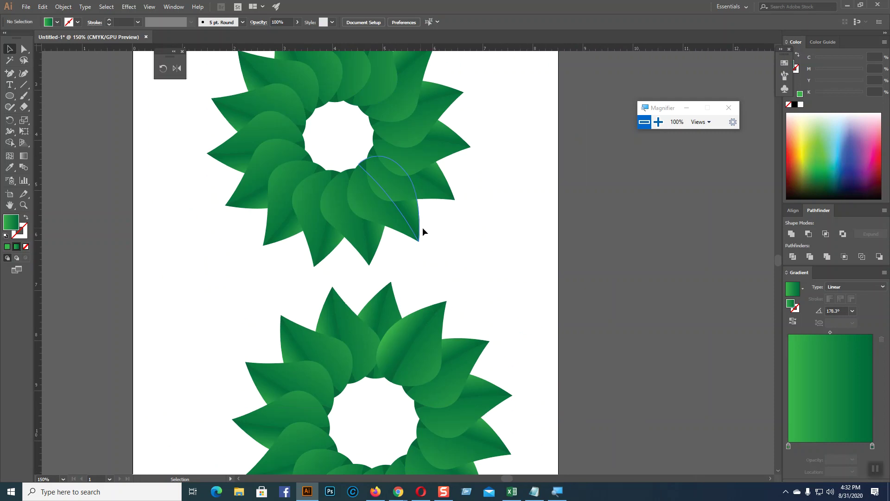
left_click(411, 258)
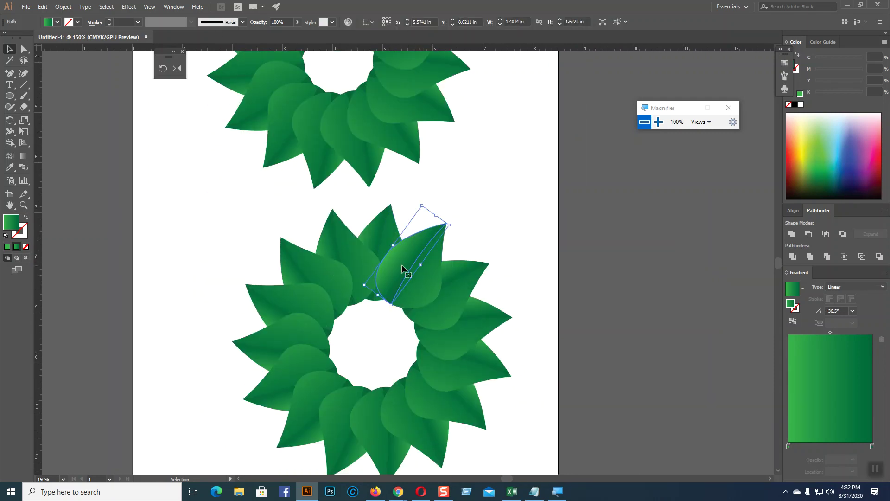
left_click(395, 238)
left_click(416, 241, "shift")
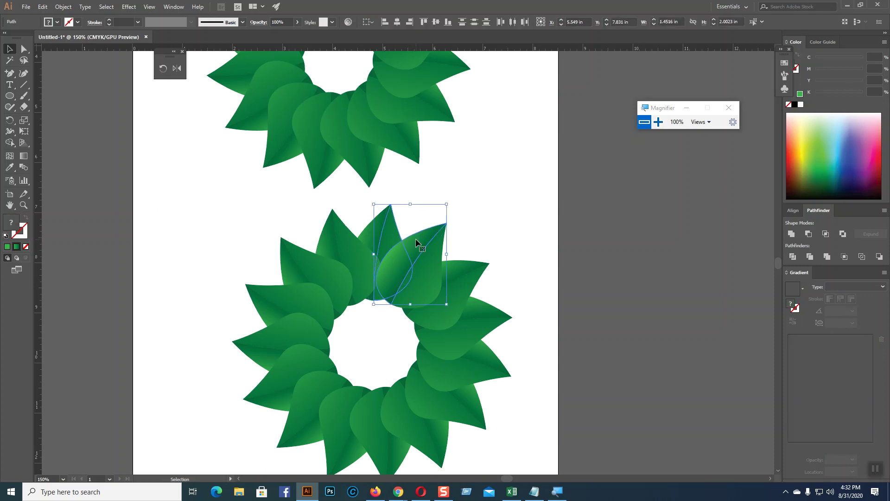
right_click(416, 241)
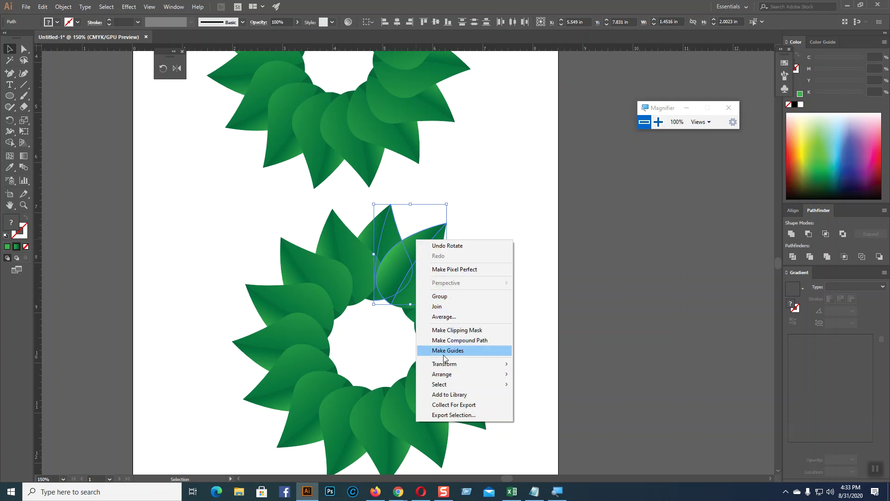
left_click(498, 262)
- Divide both halves of the second ring's foremost leaf with the right half of its counterclockwise neighbour, and ungroup the pieces
left_click(425, 279)
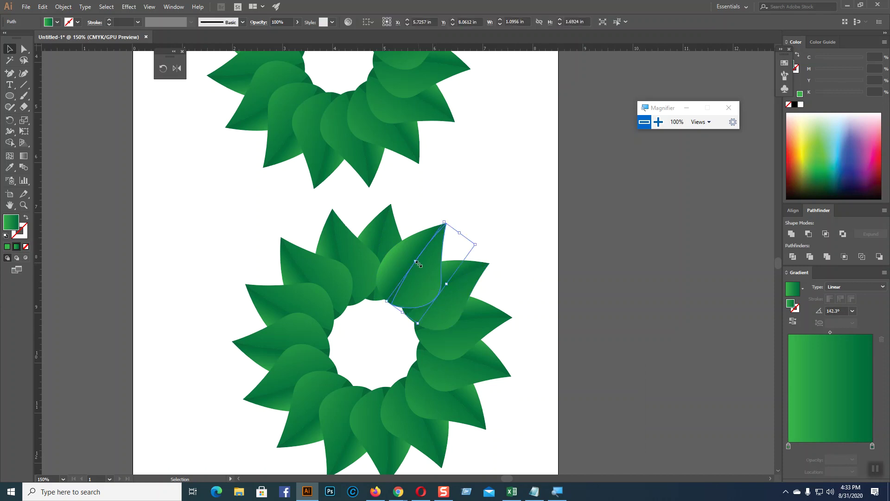
left_click(394, 226, "shift")
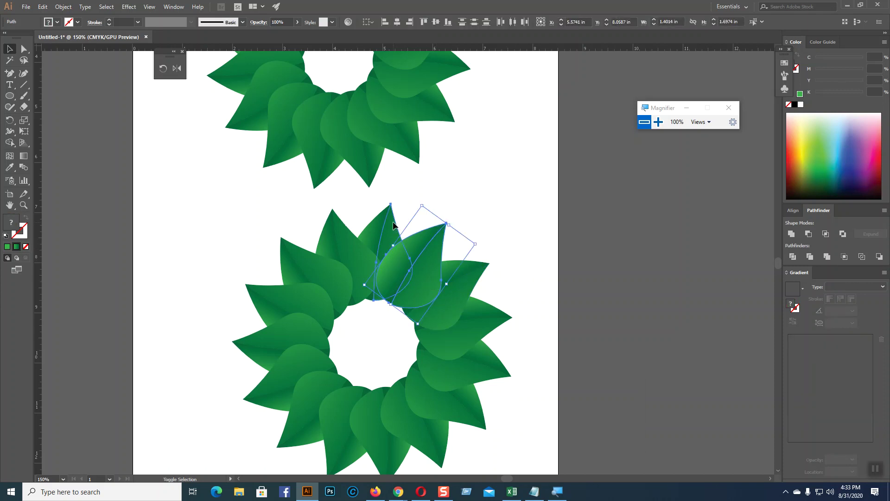
left_click(793, 257)
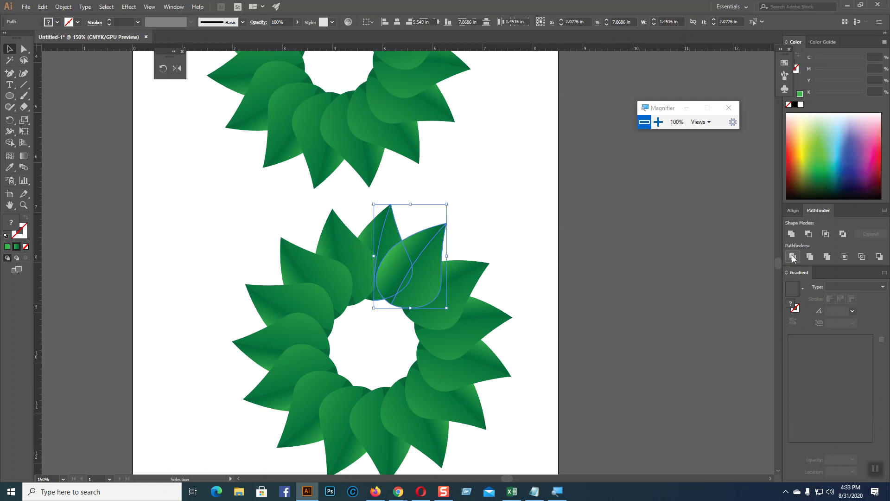
right_click(425, 281)
left_click(459, 346)
left_click(692, 333)
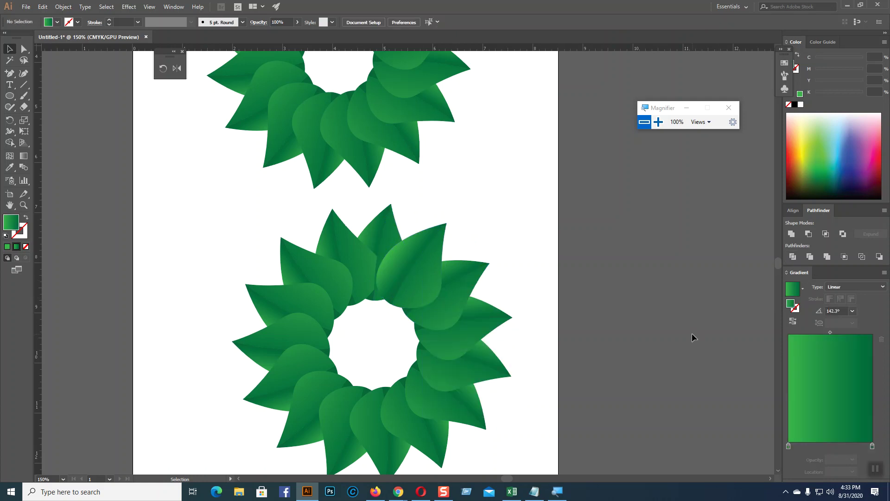
- Delete the foremost leaf's light-green part that overlaps the topmost leaf of the second ring
left_click(401, 265)
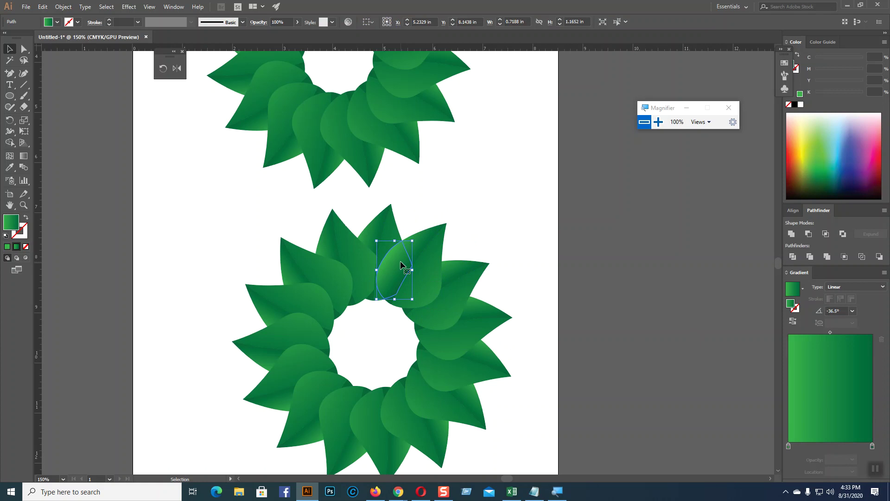
left_click(402, 267, "shift")
left_click(408, 279)
left_click(620, 286)
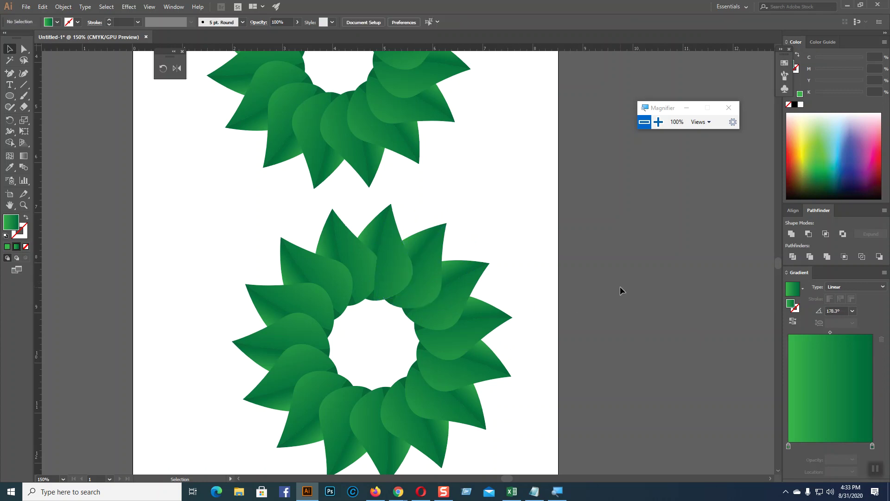
- Send the upper piece of the topmost leaf's right half in the second ring to the back
left_click(383, 255)
right_click(391, 242)
mouse_move(453, 387)
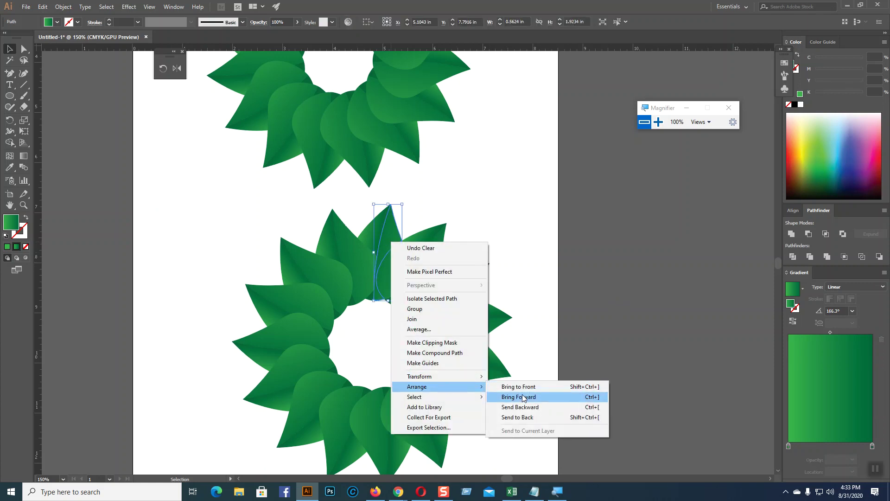
left_click(520, 418)
left_click(605, 303)
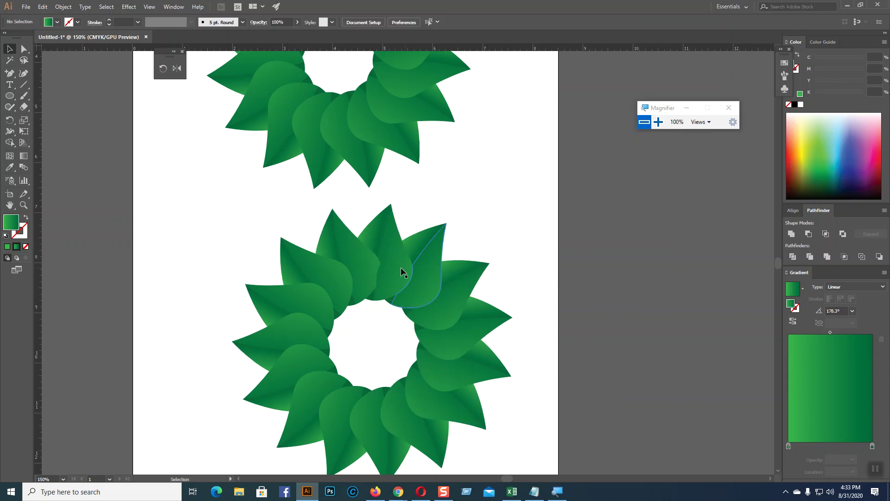
- Send the remaining lens-shaped piece of the topmost leaf's right half to the back
left_click(386, 276)
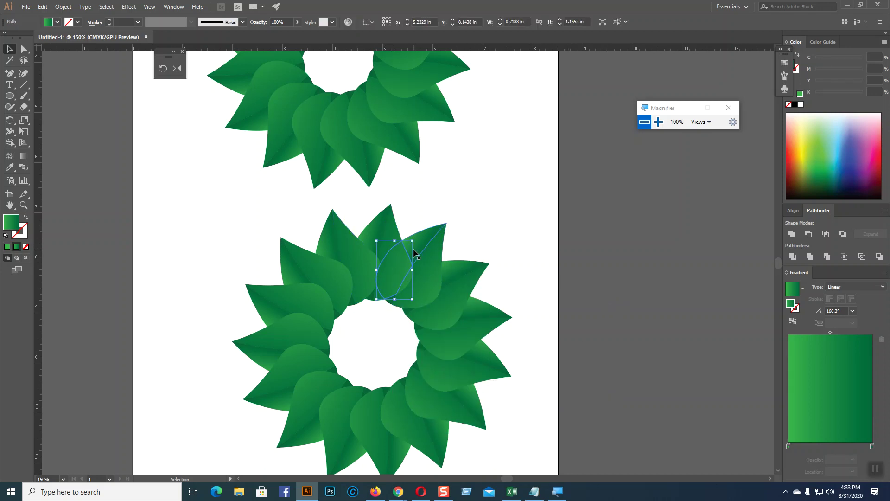
right_click(405, 255)
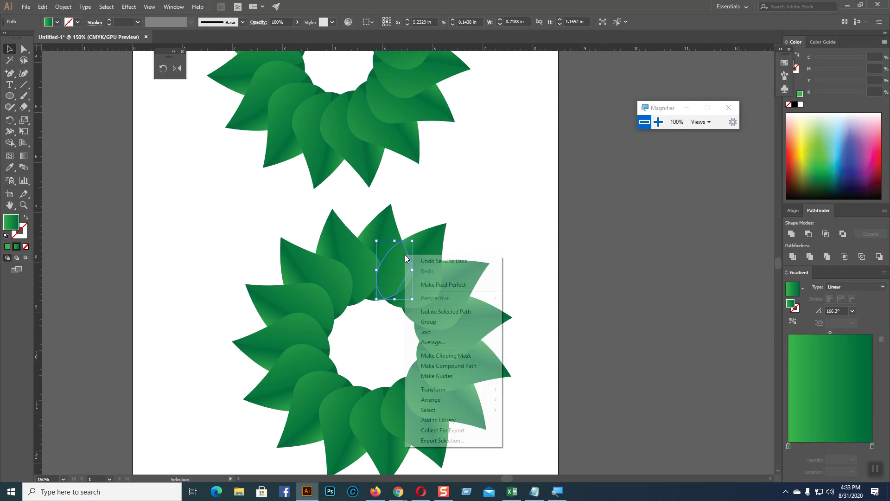
mouse_move(458, 394)
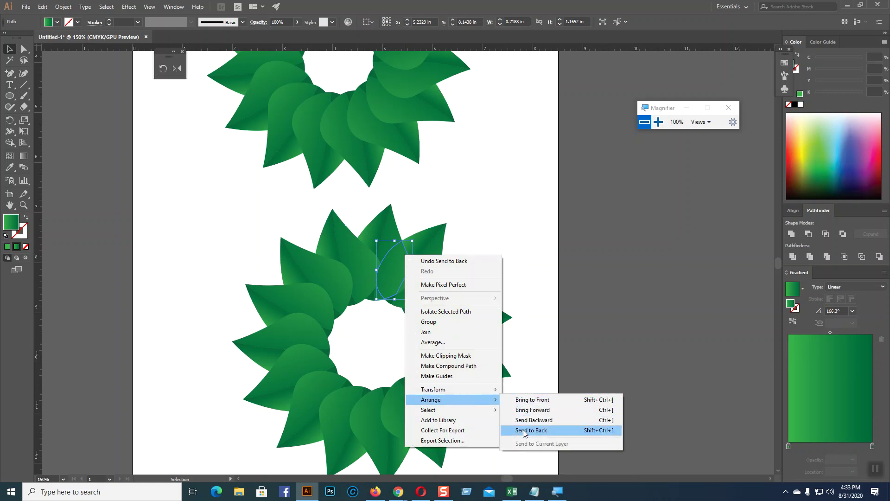
left_click(583, 431)
left_click(641, 343)
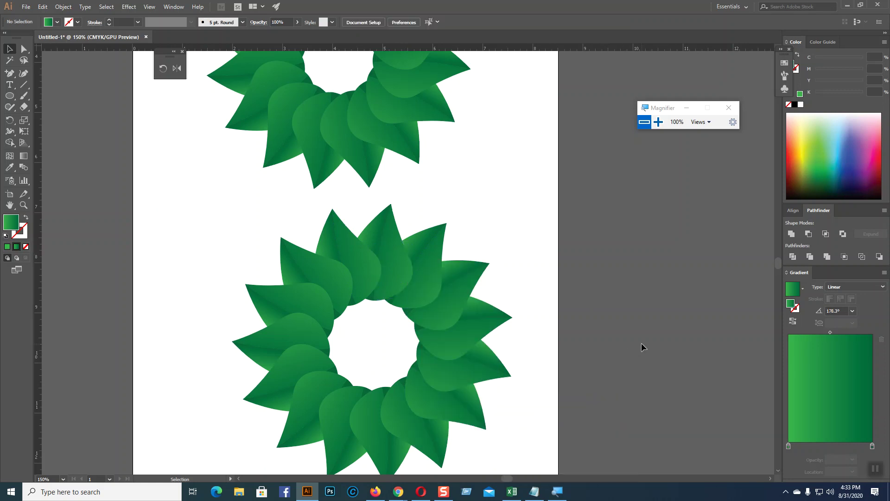
key("ctrl+plus")
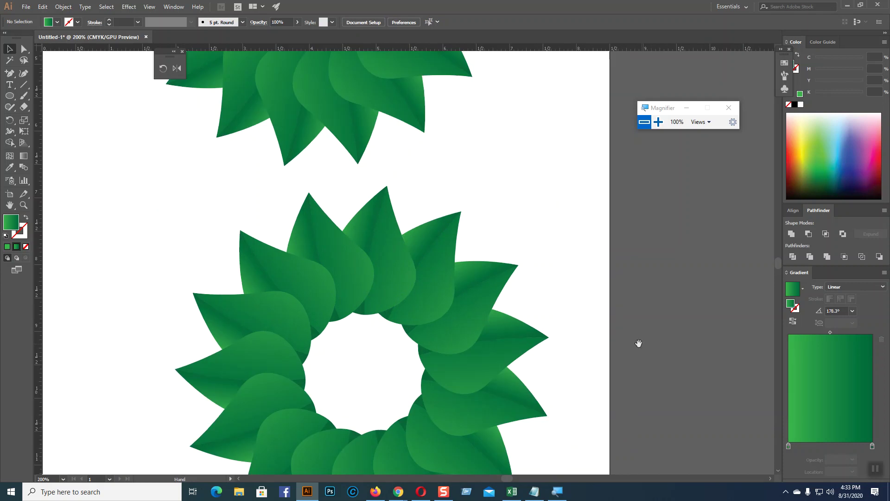
left_click_drag(564, 296, 561, 237)
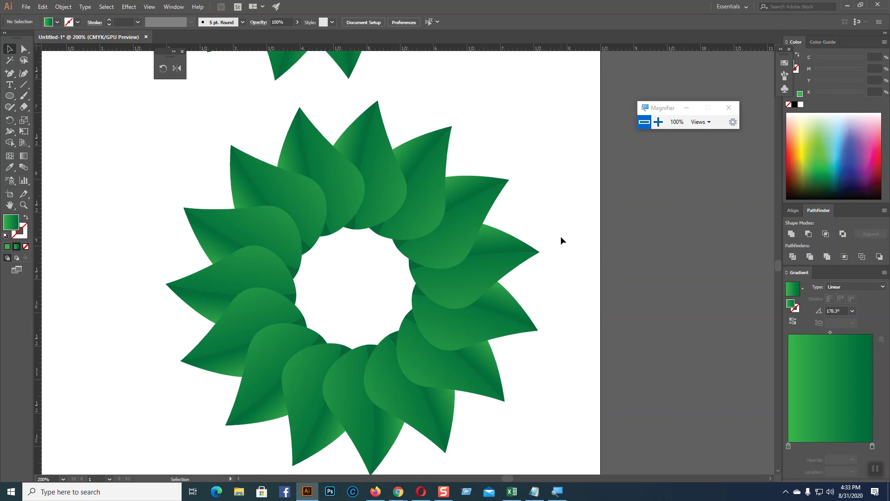
scroll(561, 239, "up", 2)
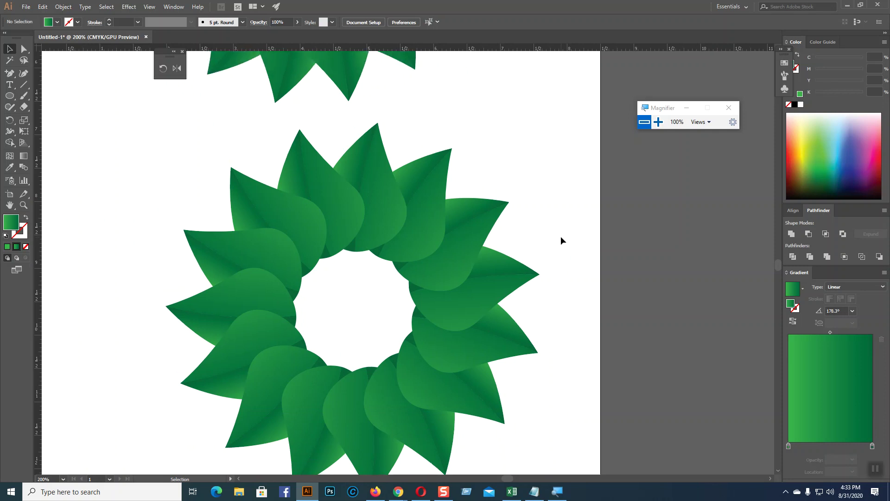
scroll(560, 241, "up", 1)
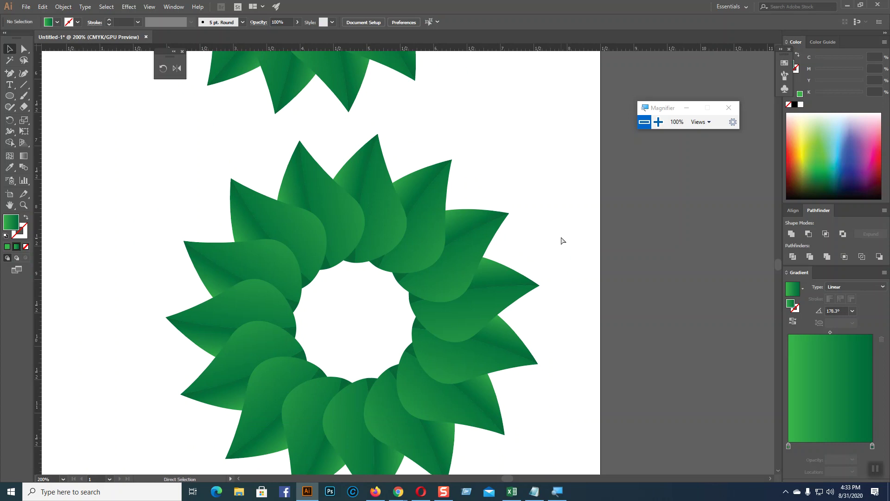
- Draw a circle about 1.22 in across in the empty centre of the first leaf ring
key("ctrl+minus")
key("ctrl+minus")
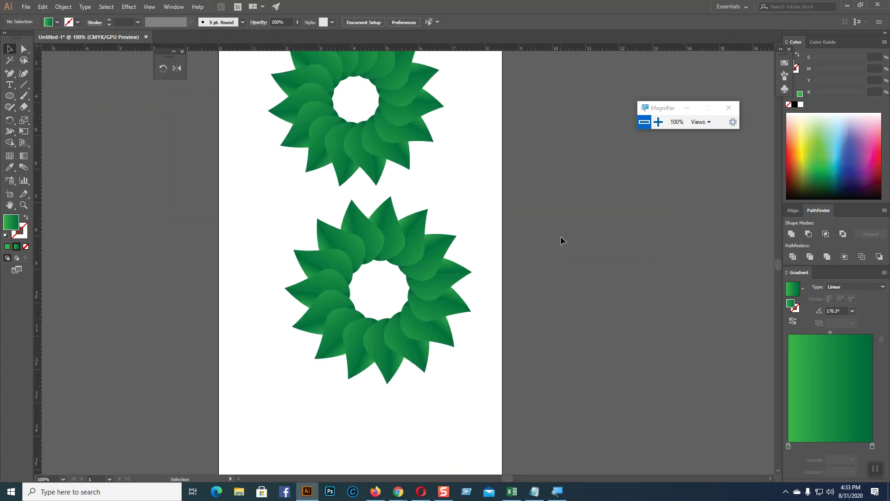
scroll(506, 256, "up", 5)
scroll(468, 268, "up", 2)
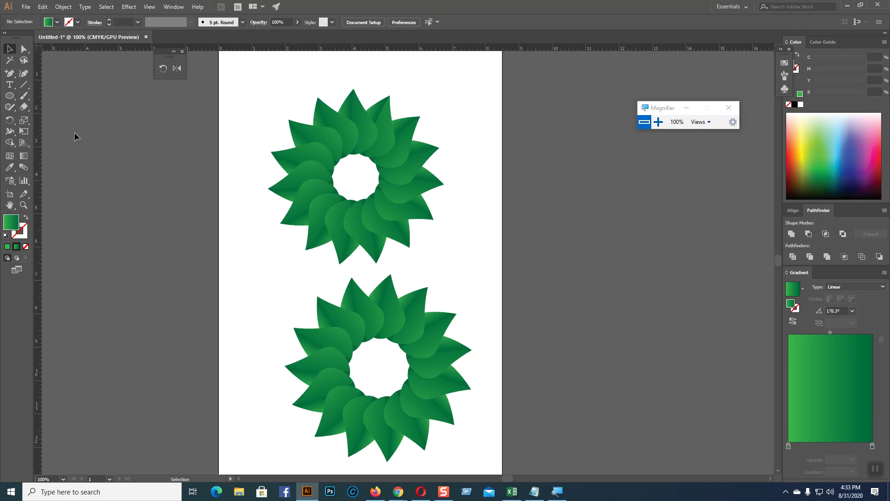
left_click(10, 95)
left_click_drag(357, 177, 376, 194)
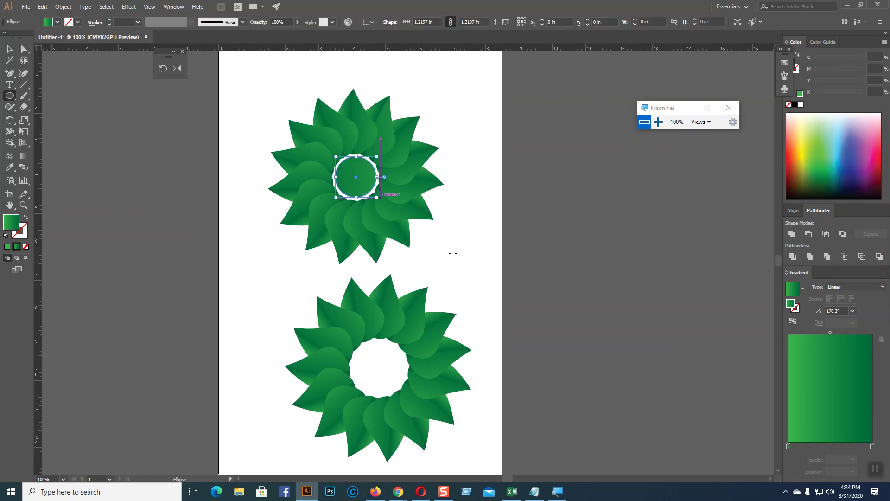
- Change the centre circle's green gradient type to Radial and deselect it
left_click(856, 288)
left_click(844, 307)
left_click(9, 49)
left_click(473, 231)
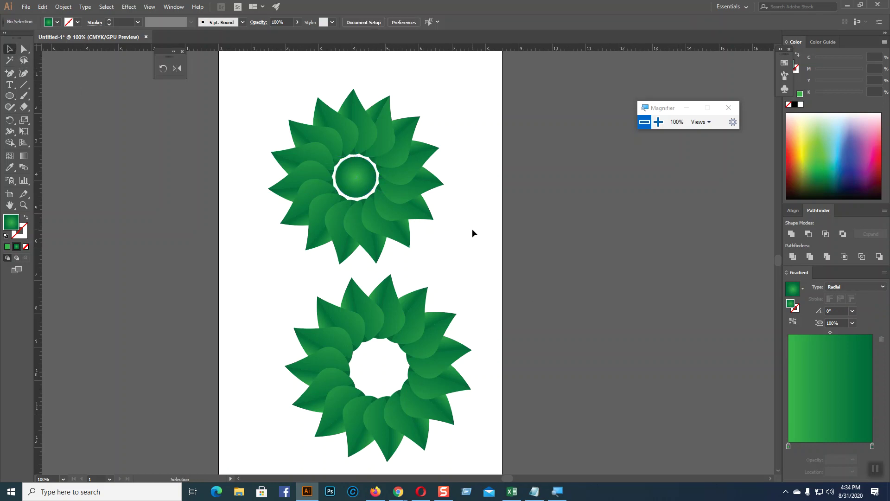
- Move the entire second leaf ring off the artboard onto the empty canvas beside the first ring
left_click_drag(292, 287, 503, 439)
left_click_drag(411, 335, 706, 203)
key("a")
key("ctrl+equal")
key("v")
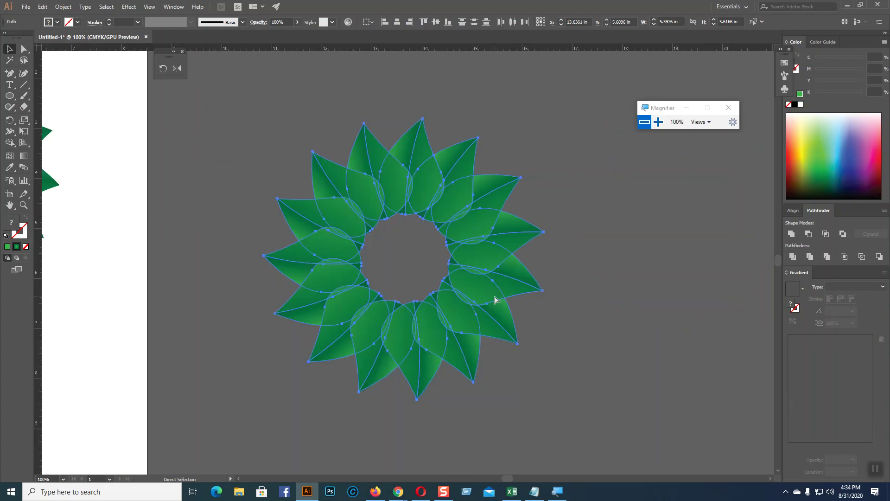
left_click_drag(203, 235, 511, 269)
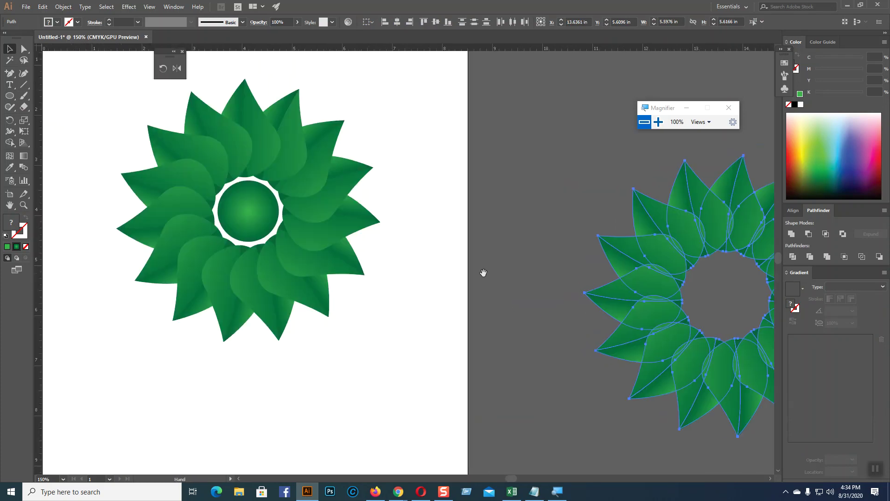
- Draw a line about 4.3 in tall below the first ring, bow it outward with the Curvature tool and place its upper end at the leaves
left_click(24, 84)
left_click_drag(340, 288, 324, 468)
scroll(397, 310, "down", 2)
key("p")
left_click(323, 413)
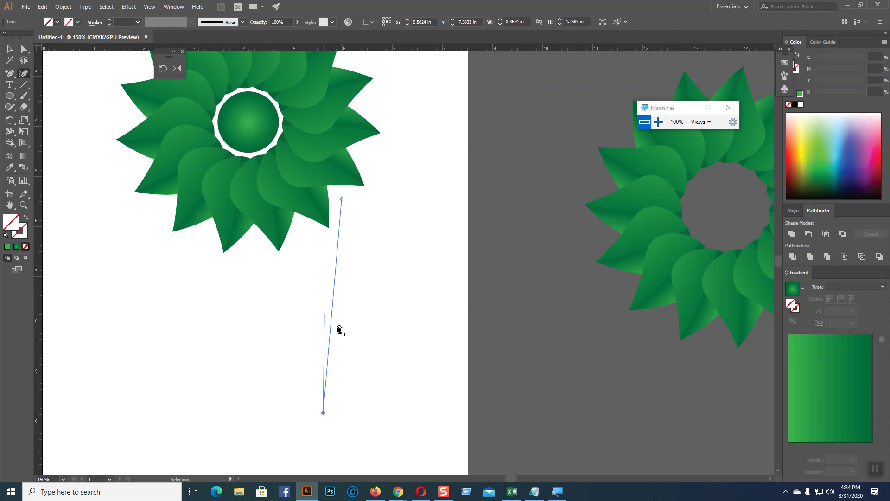
left_click_drag(333, 298, 377, 299)
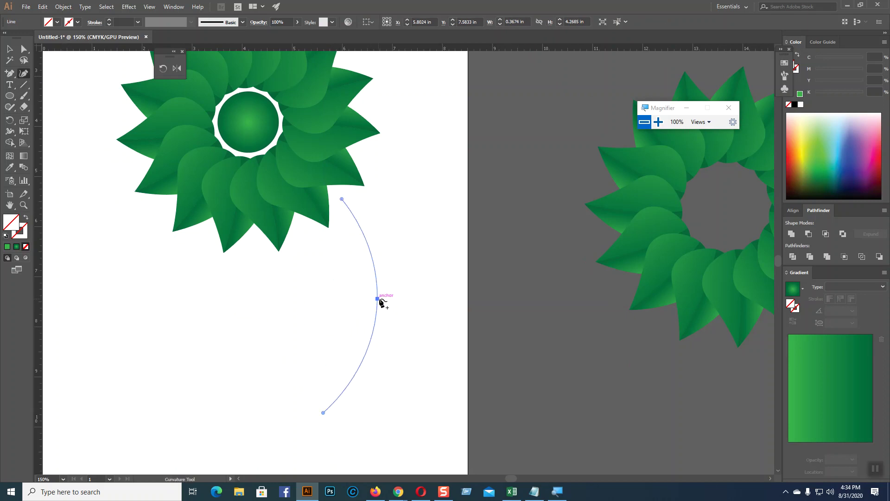
left_click(9, 49)
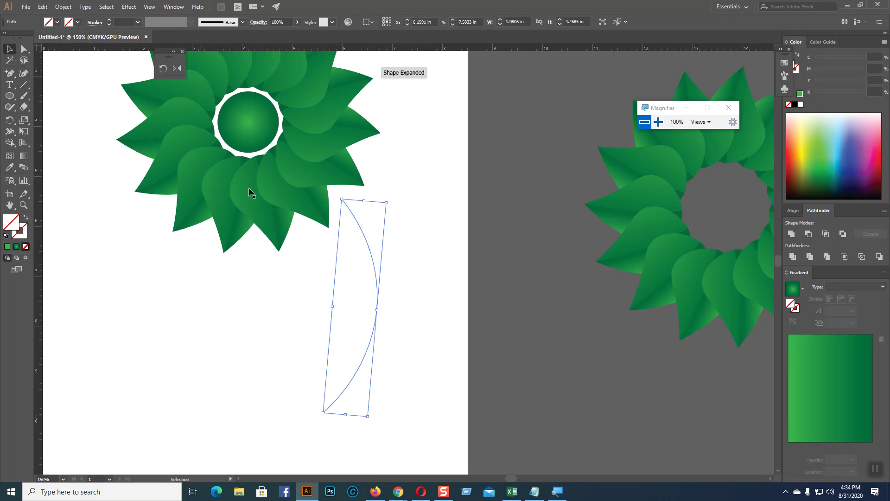
left_click_drag(364, 237, 350, 223)
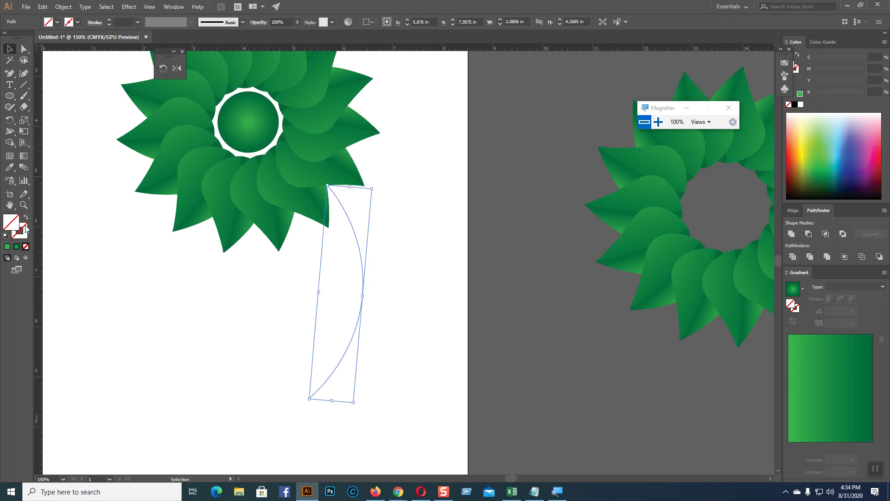
- Give the curved stem a dark green stroke (C 90, M 30, Y 95, K 30) with a weight of 9 pt
left_click(16, 246)
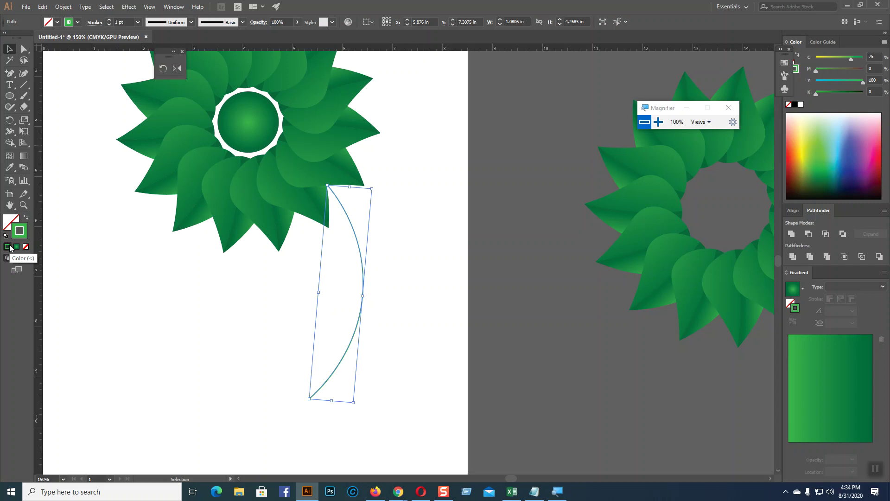
left_click(77, 21)
left_click(45, 45)
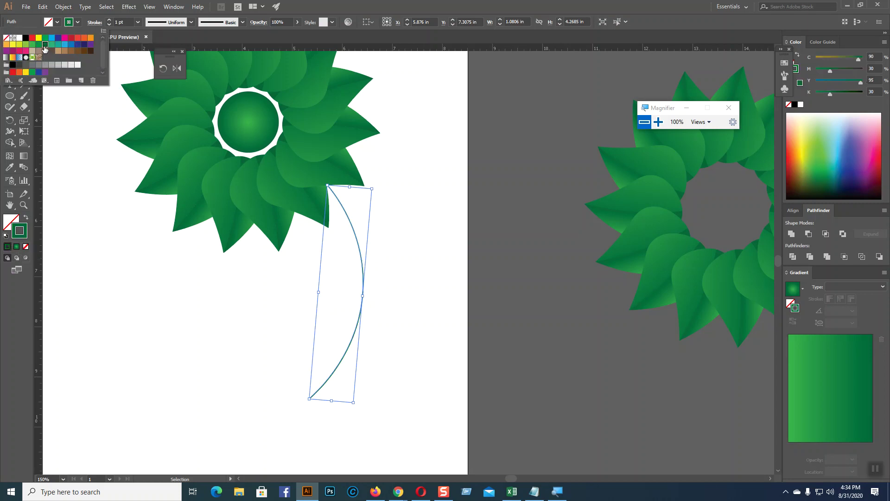
left_click(79, 24)
left_click_drag(111, 21, 111, 21)
left_click(110, 24)
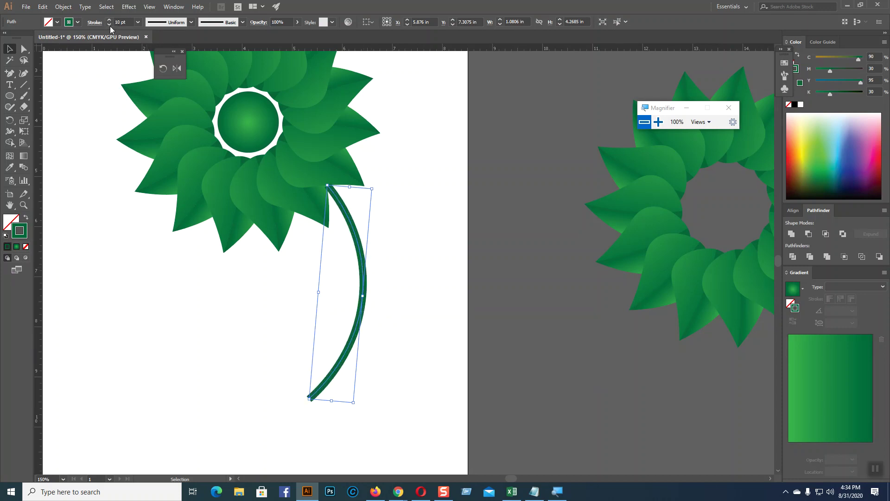
- Shift the stem slightly up under the first ring's lower leaves and send it to the back
left_click_drag(364, 261, 360, 256)
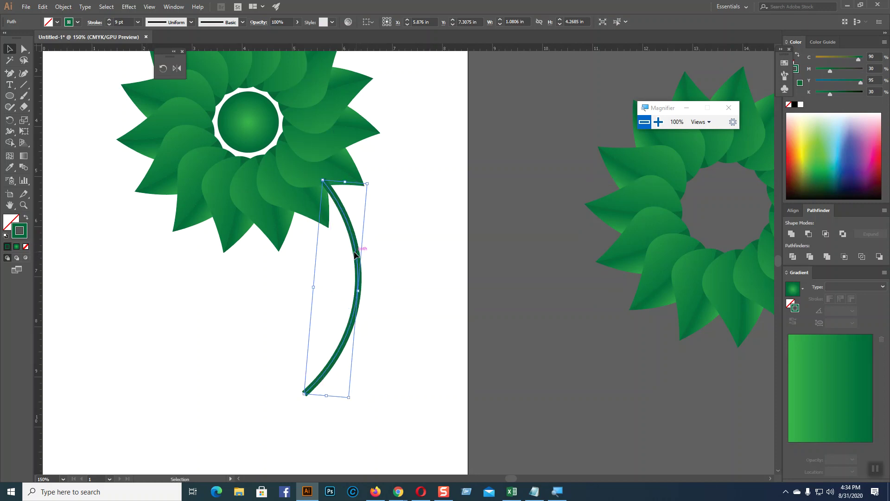
right_click(348, 223)
mouse_move(408, 368)
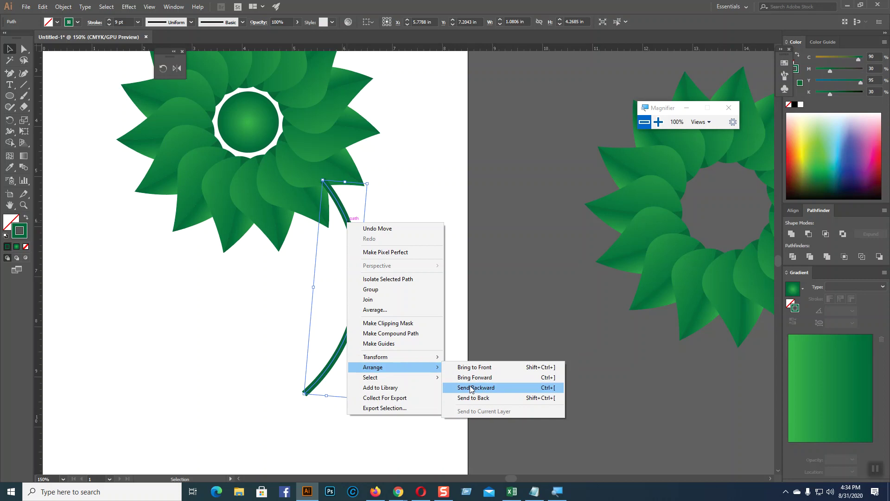
left_click(475, 398)
left_click(426, 288)
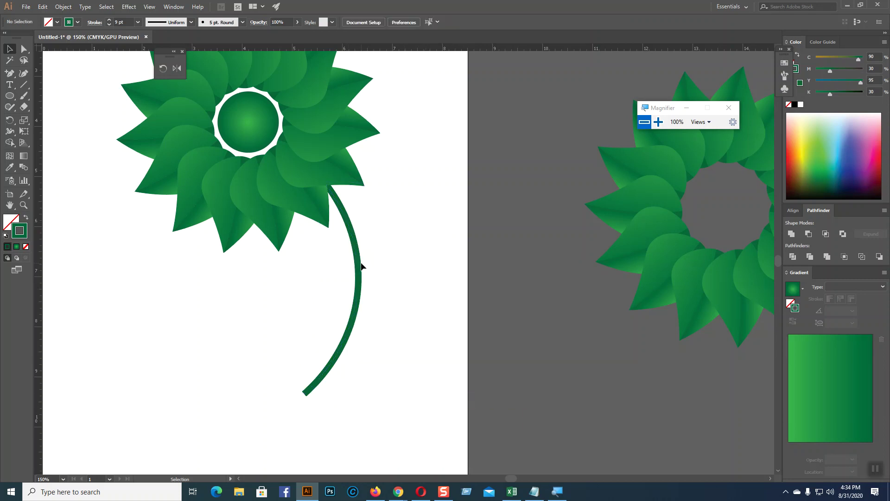
- Apply the green gradient to the stem's stroke and set its type to Linear
left_click(361, 256)
left_click(428, 254)
scroll(428, 256, "down", 1)
left_click(358, 264)
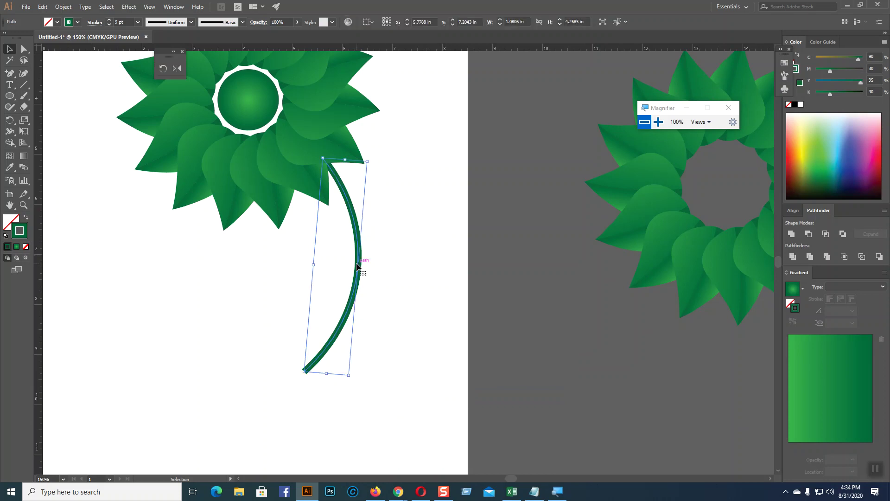
left_click(16, 247)
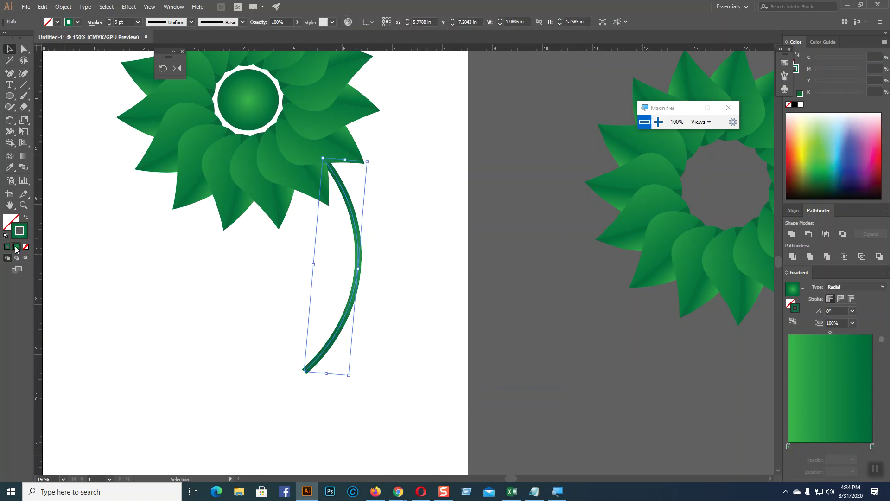
left_click(865, 288)
left_click(864, 297)
left_click(449, 303)
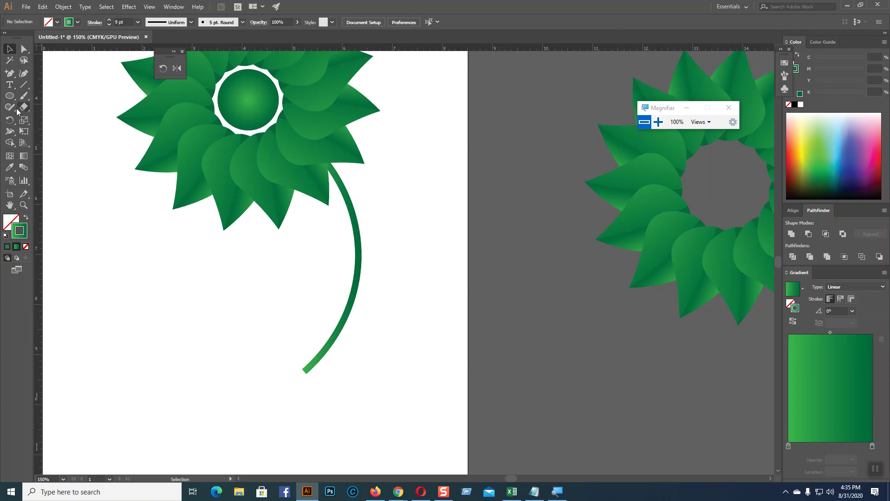
- Draw a rectangle about 2.97 by 2.68 in over the lower end of the stem
left_click(7, 95)
left_click(55, 96)
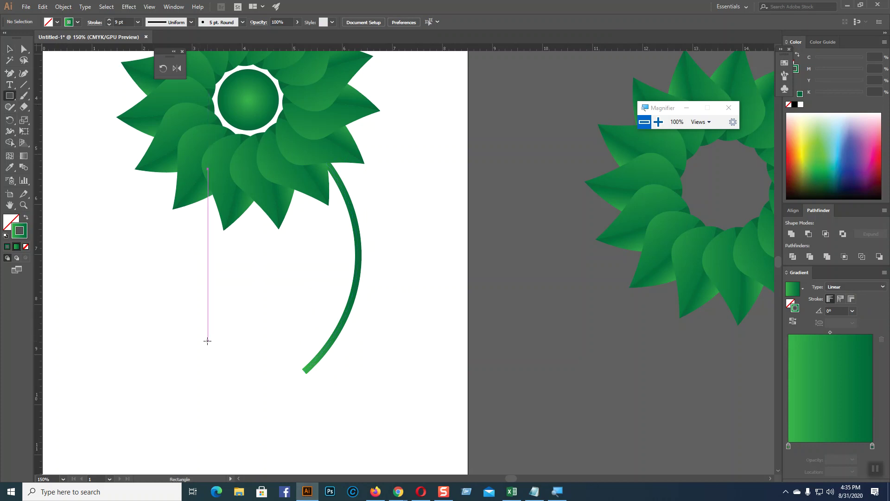
mouse_move(224, 355)
left_mouse_down()
mouse_move(372, 404)
mouse_move(373, 470)
mouse_move(375, 448)
left_mouse_up()
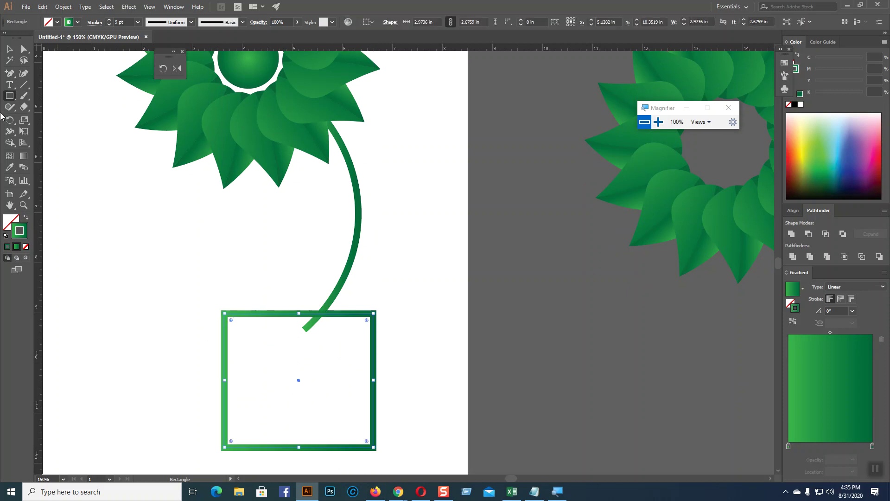
- Fill the rectangle with solid dark green and leave it without a stroke
left_click(9, 49)
left_click(26, 217)
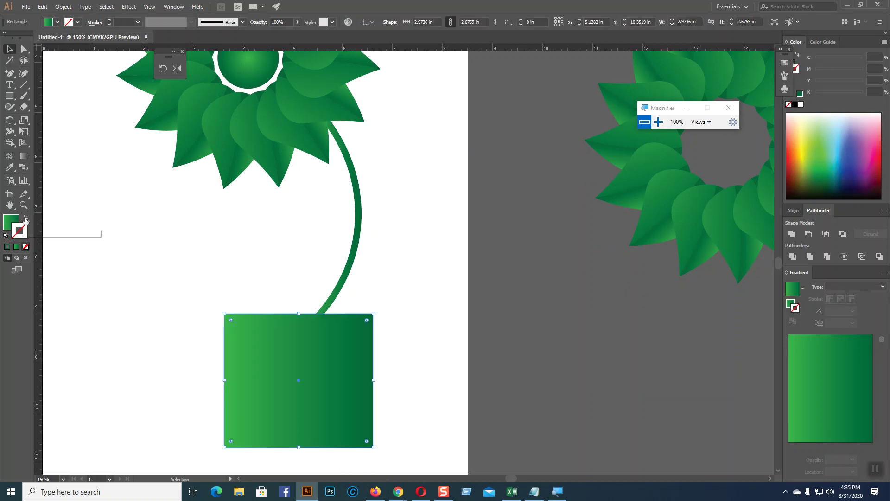
left_click(86, 264)
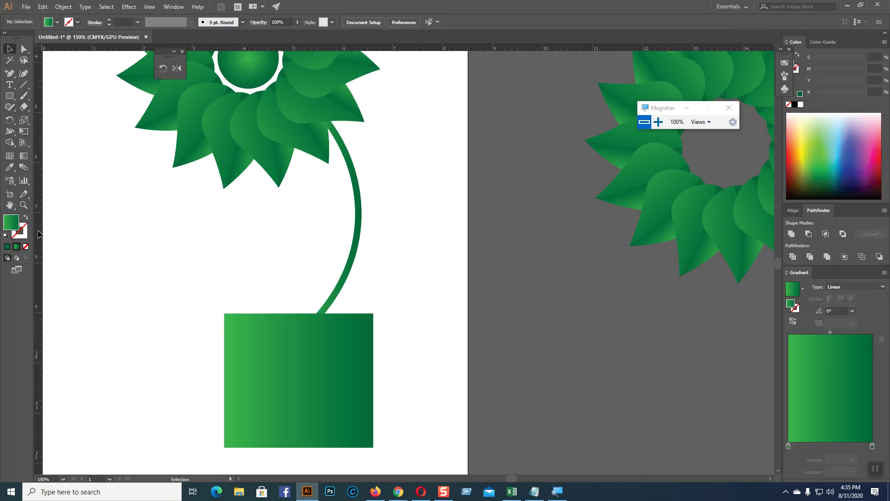
left_click(9, 247)
left_click(228, 323)
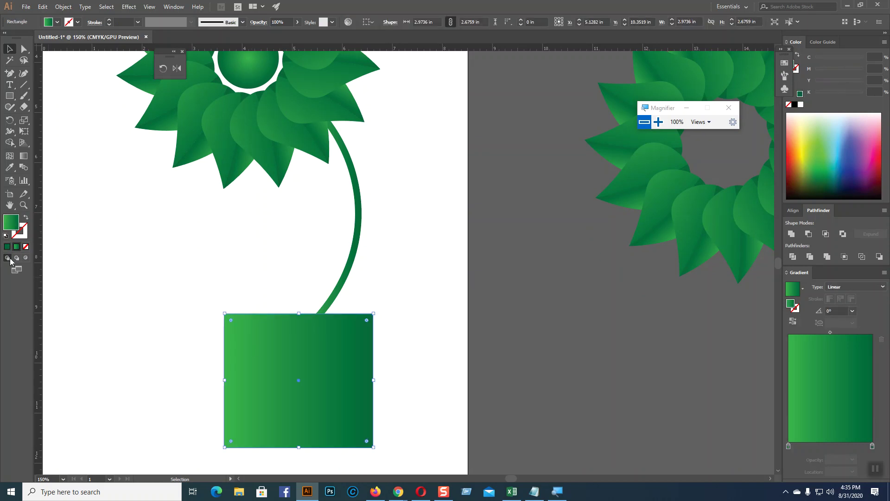
left_click(8, 246)
- Nudge the rectangle's bottom-left corner point inward by about 0.4 in to slant that side
left_click(24, 48)
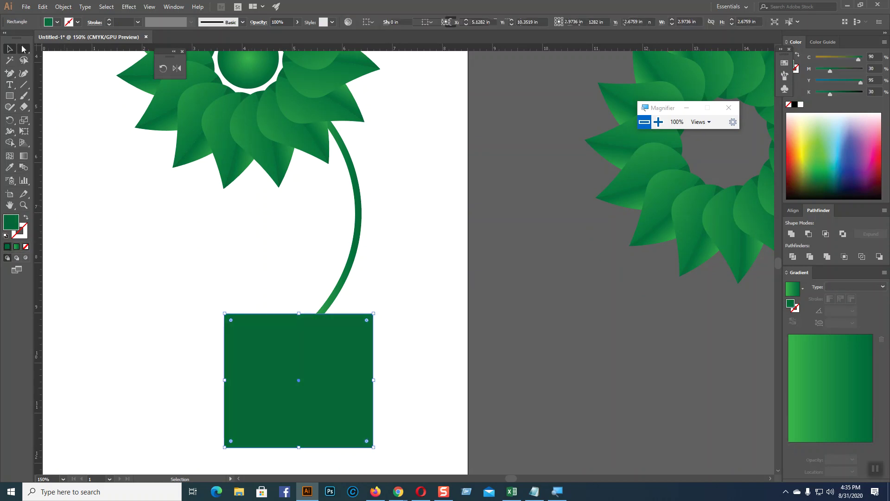
left_click(226, 448)
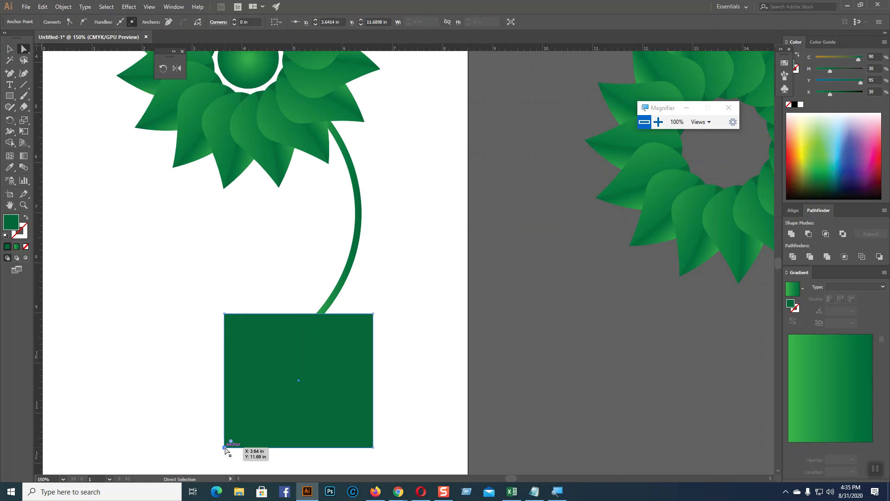
key("Right")
key("Right")
key("Right")
key("Right")
key("Right")
key("Right")
key("Right")
key("Right")
key("Right")
key("Right")
key("Right")
key("Right")
key("Right")
key("Right")
key("Right")
key("Right")
key("Right")
key("Right")
key("Right")
key("Right")
key("Right")
key("Right")
key("Right")
key("Right")
key("Right")
key("Right")
key("Right")
key("Right")
key("Right")
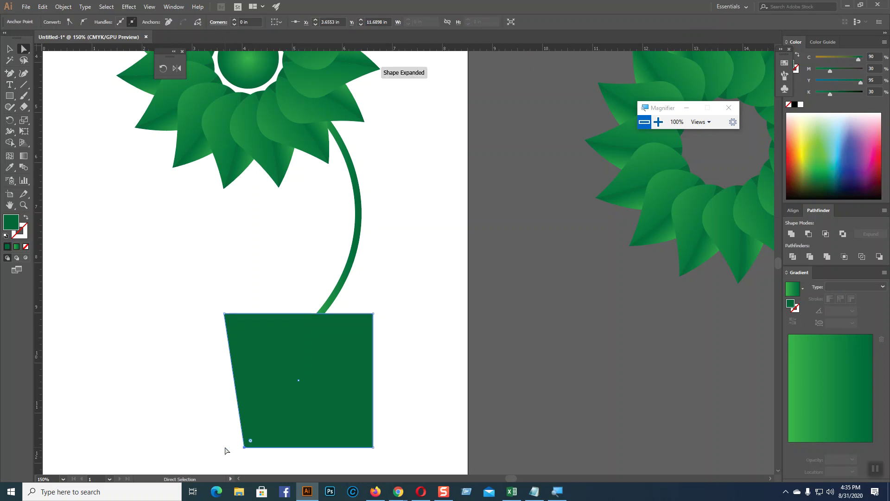
- Nudge the rectangle's bottom-right corner point inward by about 0.5 in to form a tapered pot
left_click(392, 451)
left_click(374, 448)
key("Left")
key("Left")
key("Left")
key("Left")
key("Left")
key("Left")
key("Left")
key("Left")
key("Left")
key("Left")
key("Left")
key("Left")
key("Left")
key("Left")
key("Left")
key("Left")
key("Left")
key("Left")
key("Left")
key("Left")
key("Left")
key("Left")
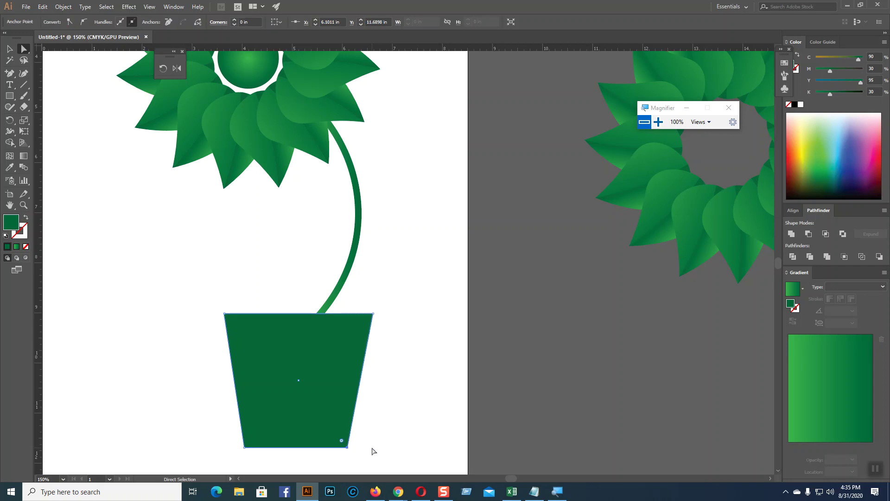
left_click(372, 354)
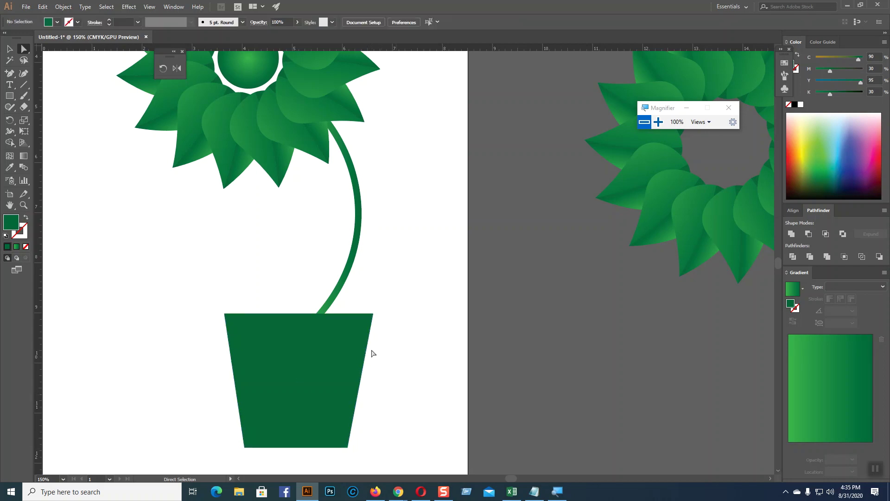
- Round both upper corners of the pot together
left_click(372, 314)
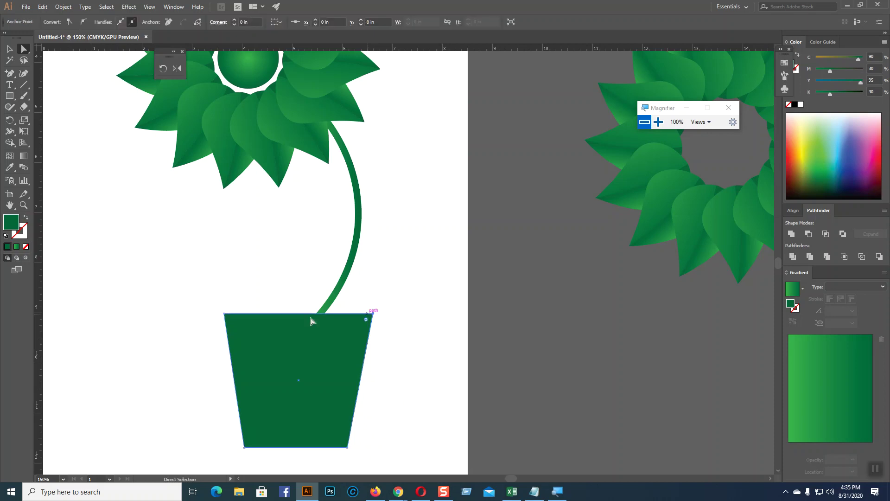
left_click(226, 314, "shift")
left_click_drag(233, 320, 246, 332)
left_click(424, 266)
- Draw a horizontal line about 2.35 in long just below the pot's upper edge and give it a white stroke
left_click(24, 84)
left_click_drag(241, 93, 358, 329)
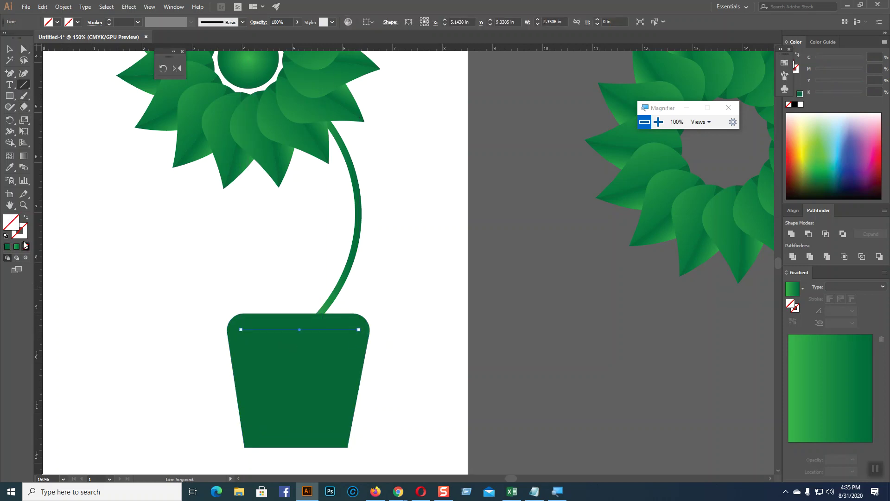
left_click(25, 234)
left_click(800, 105)
left_click(10, 48)
key("ctrl+shift+a")
key("ctrl+0")
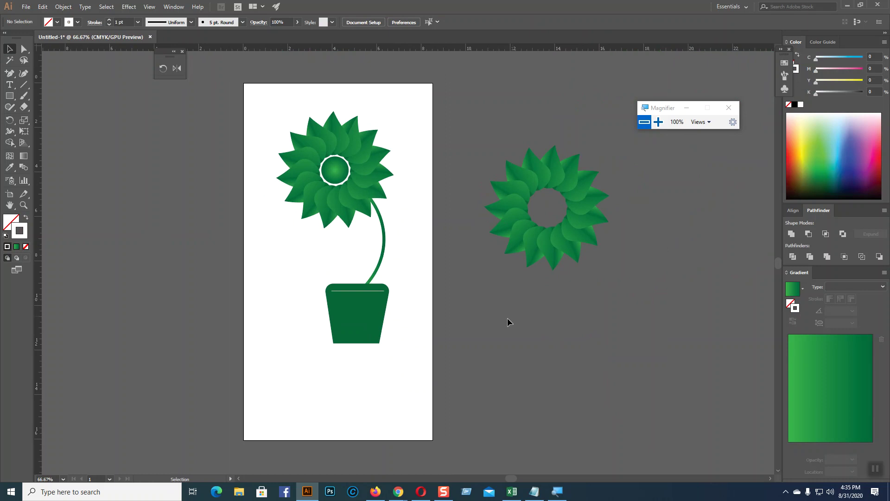
scroll(442, 346, "down", 2)
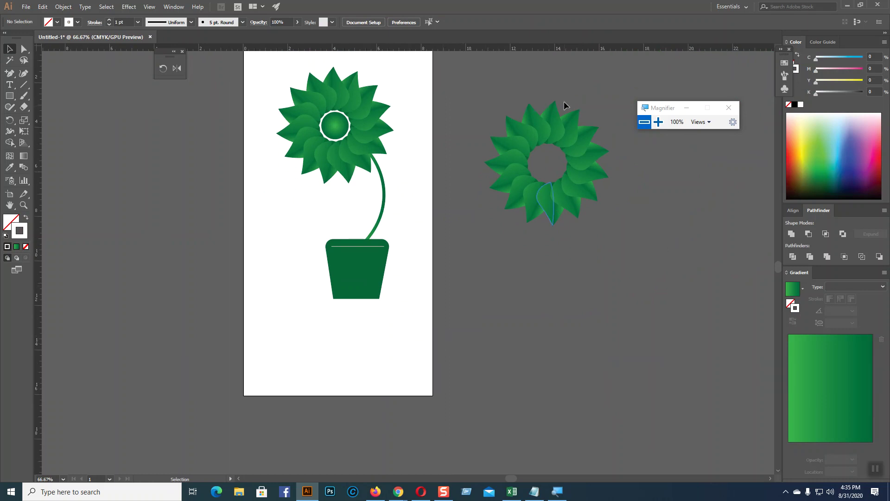
scroll(502, 307, "down", 1)
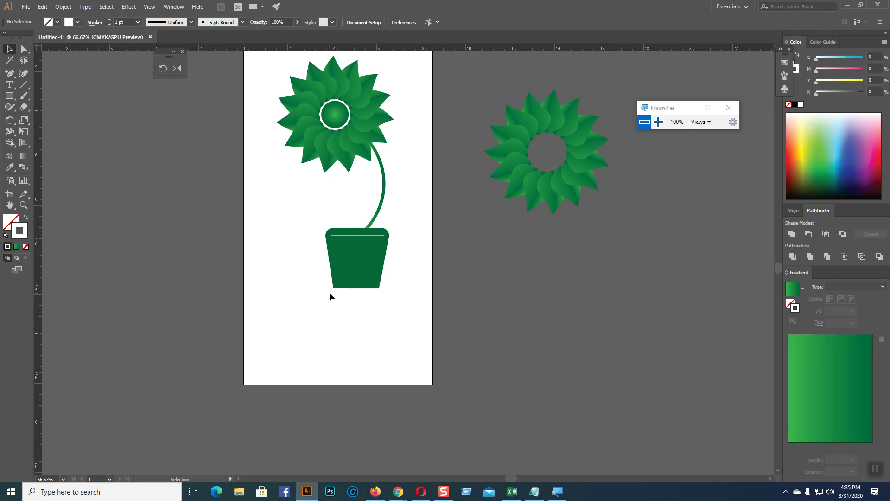
key("a")
key("ctrl+equal")
key("ctrl+equal")
scroll(40, 199, "down", 4)
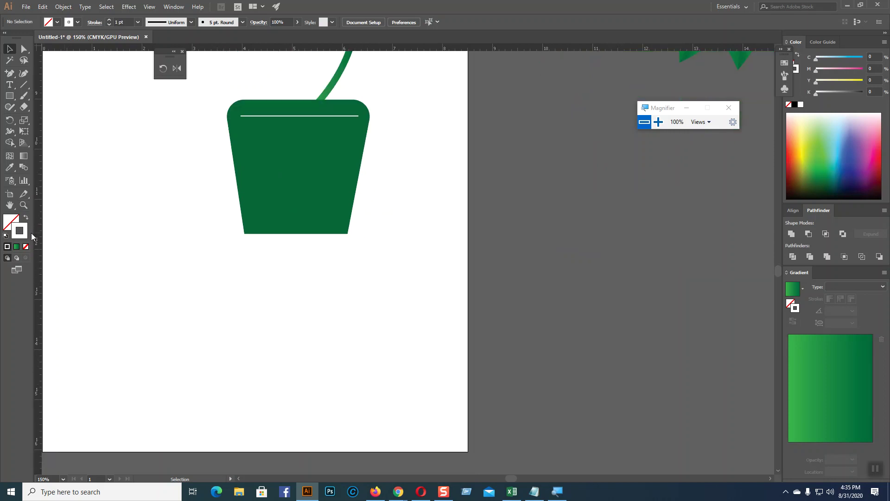
- Draw an ellipse about 1.45 × 2.31 in below the pot and fill it with the green gradient, without a stroke
left_click(11, 96)
left_click(51, 118)
left_click_drag(291, 299, 364, 414)
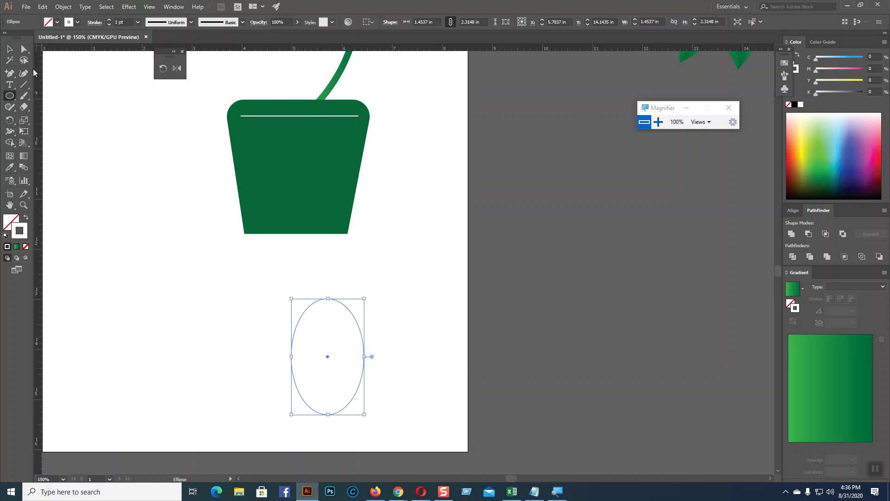
left_click(23, 49)
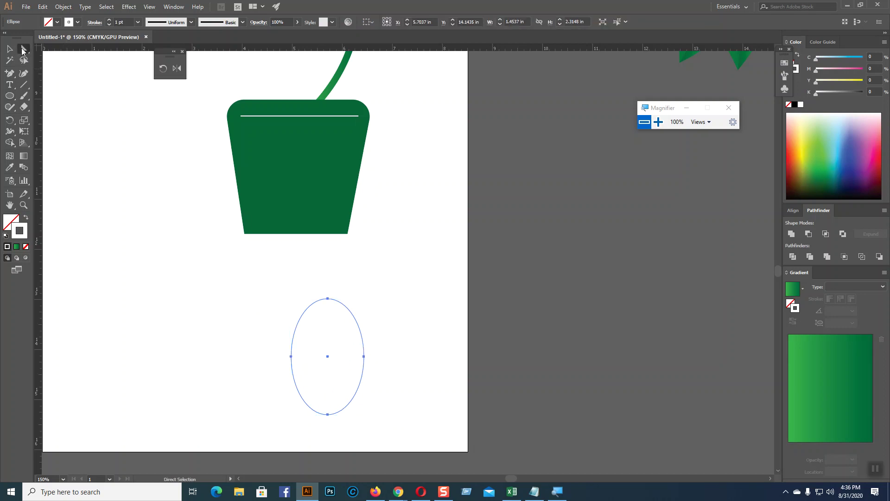
left_click(328, 298)
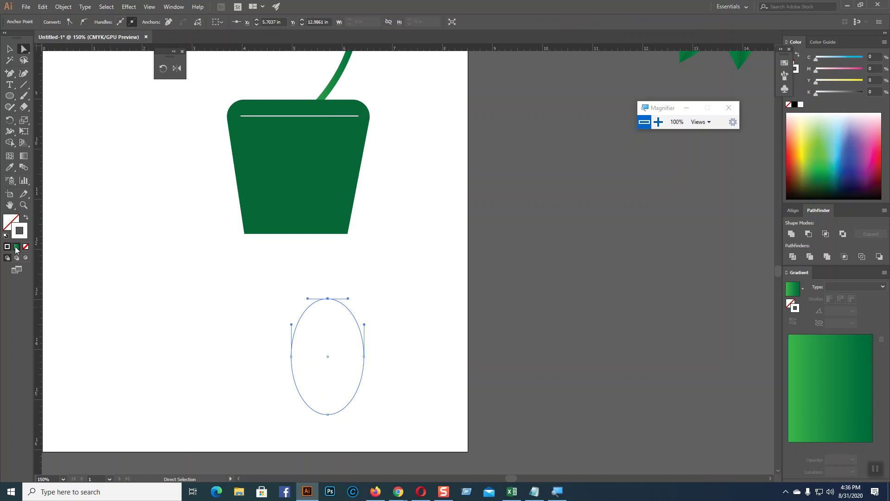
left_click(17, 249)
left_click(27, 218)
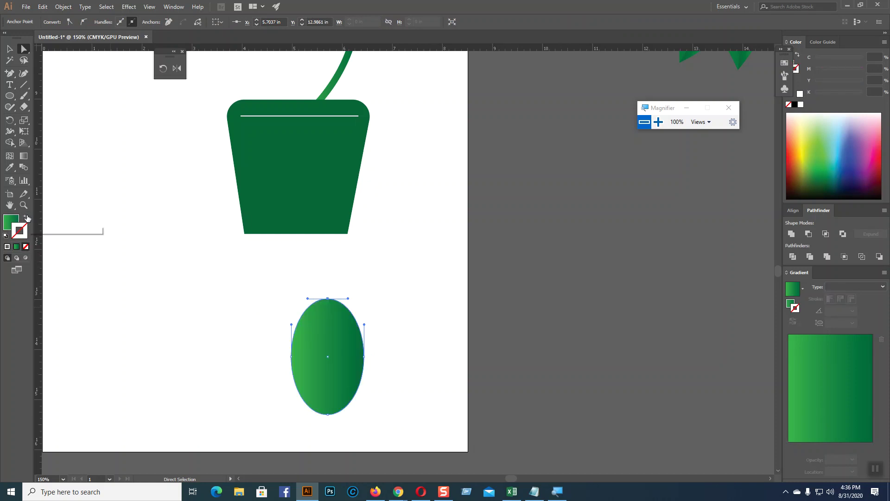
- Convert the ellipse's top anchor to a corner and rotate the right anchor's handles outward to straighten the upper right side
left_click(68, 23)
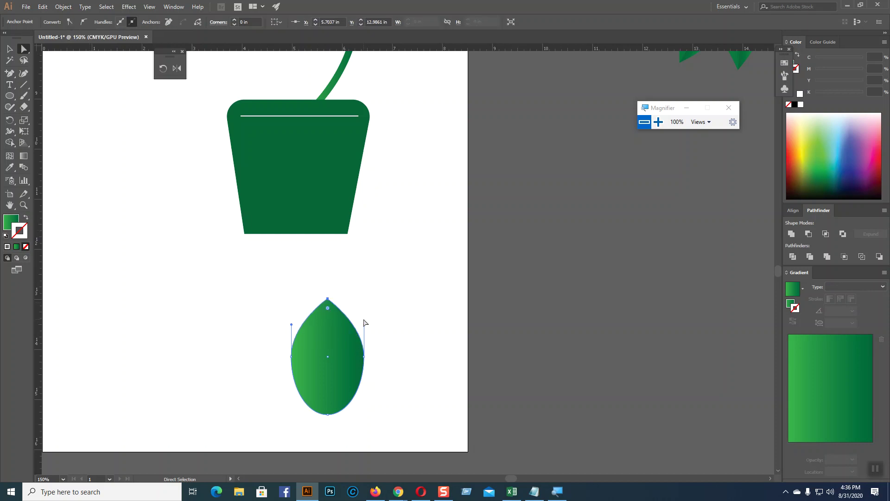
left_click_drag(364, 325, 385, 385)
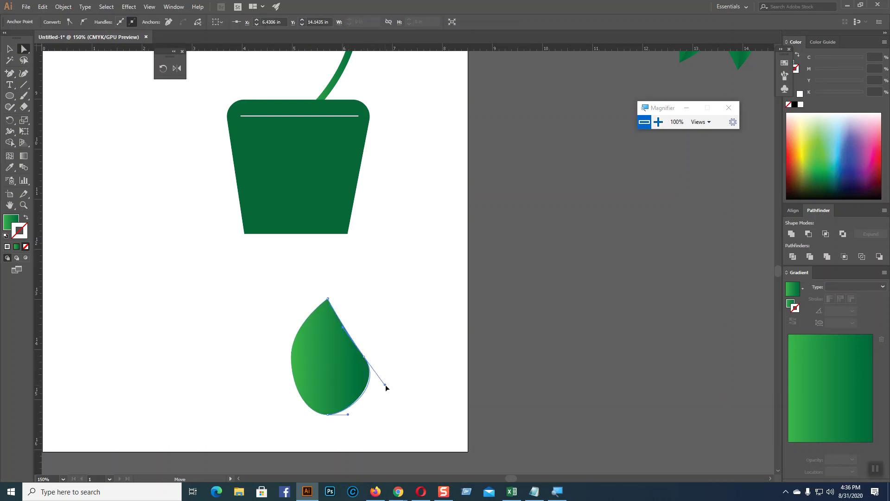
left_click_drag(341, 327, 339, 322)
left_click_drag(384, 386, 388, 391)
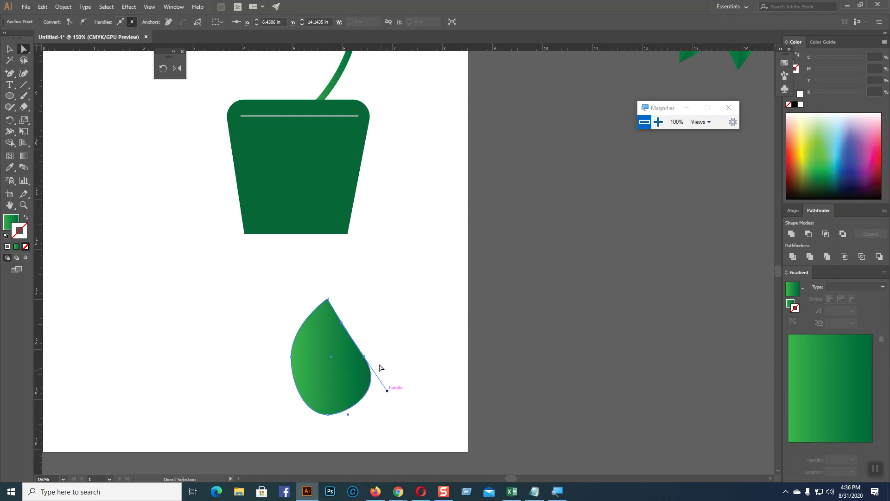
- Nudge the leaf's left anchor point slightly downward to balance its outline
left_click(292, 356)
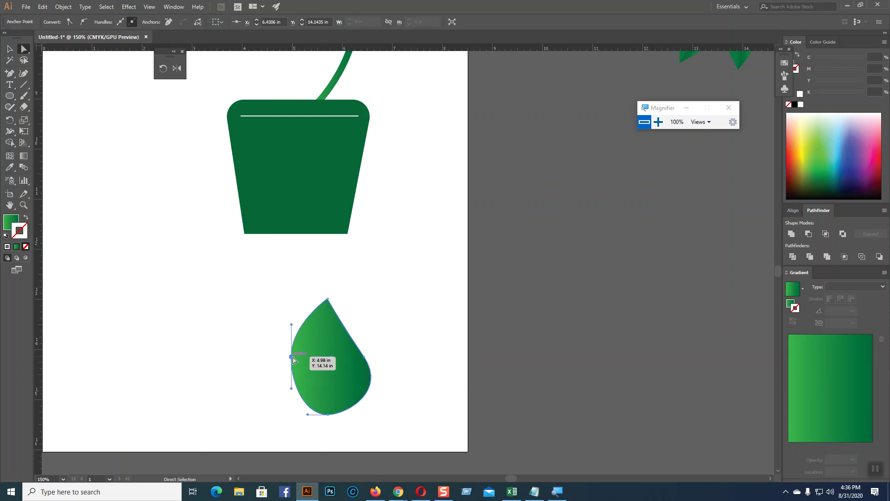
key("Down")
key("Down")
key("Down")
key("Down")
key("Down")
key("Down")
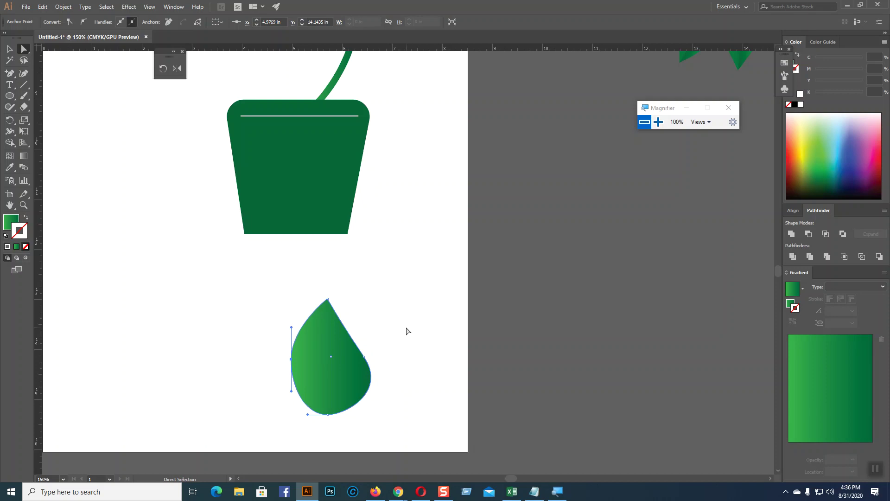
left_click(408, 314)
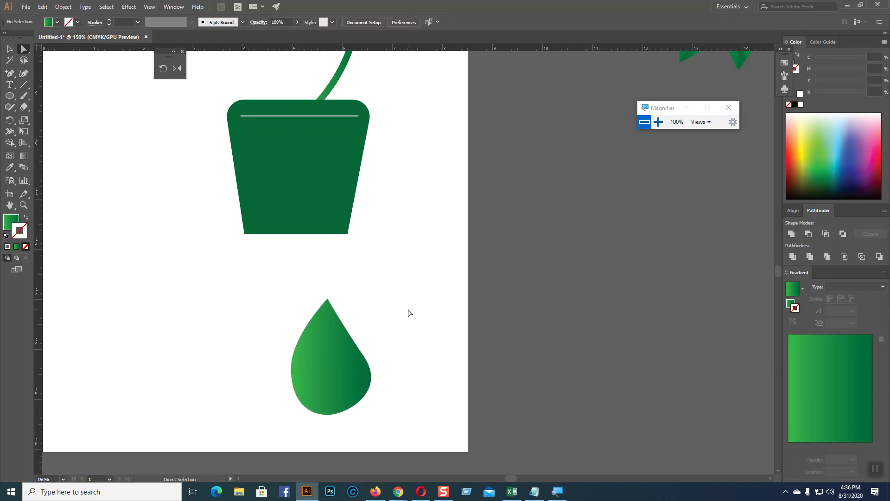
- Draw a near-vertical line about 3.16 in tall across the leaf and bend its middle leftward into a curve
left_click(24, 85)
left_click_drag(337, 272, 340, 430)
left_click(24, 73)
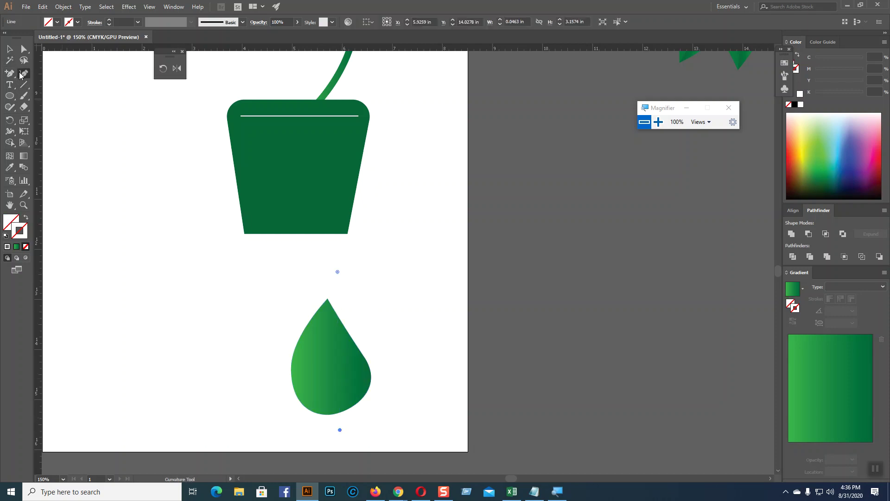
left_click_drag(340, 336, 321, 340)
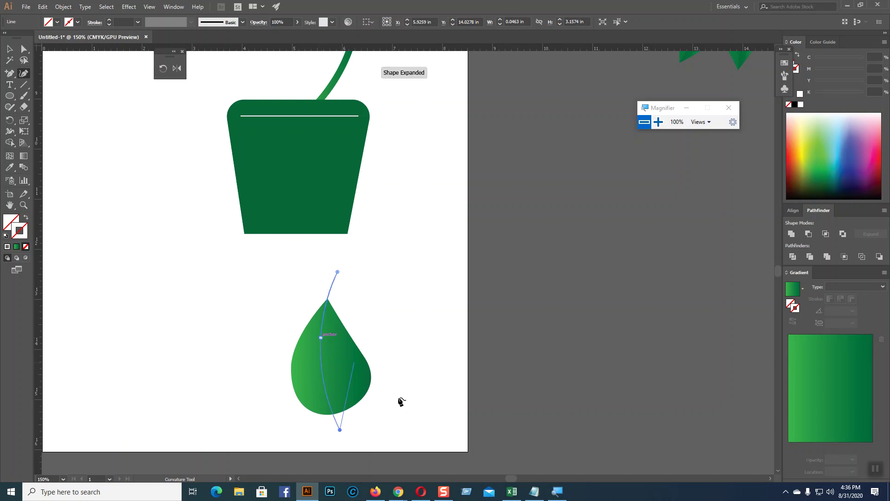
key("Escape")
key("v")
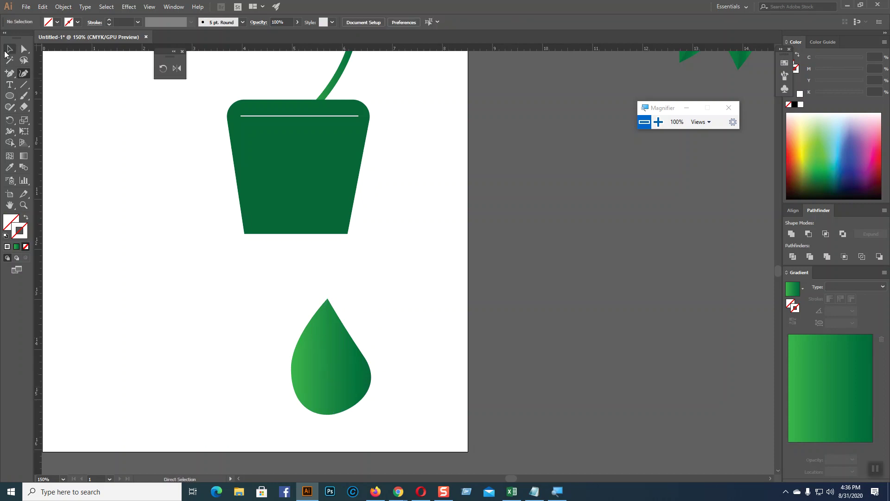
- Divide the leaf along the curved line and ungroup the resulting pieces
left_click_drag(267, 309, 408, 381)
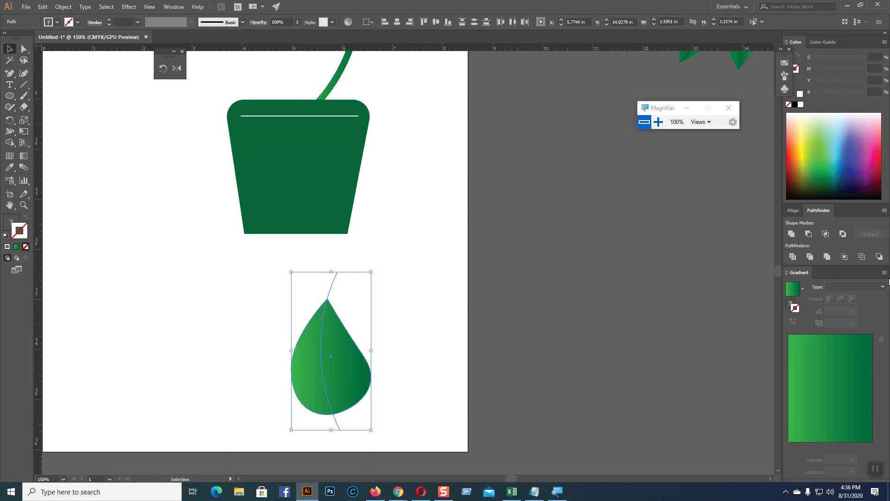
left_click(792, 257)
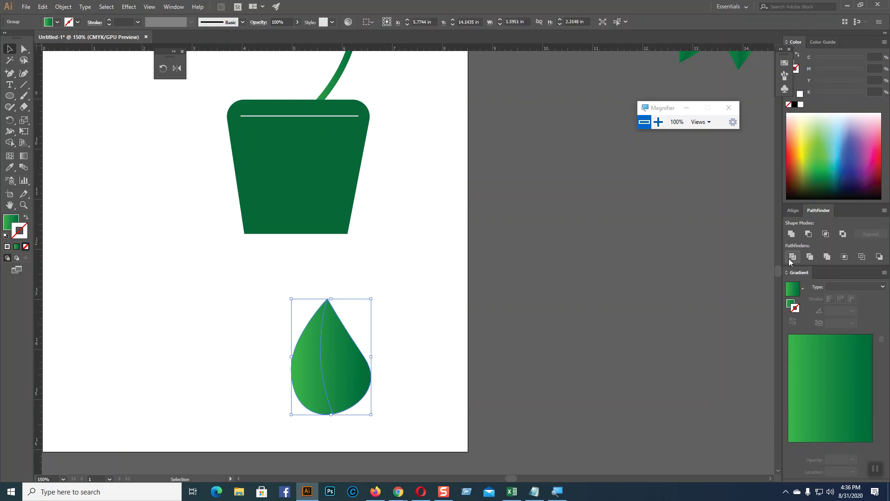
right_click(363, 371)
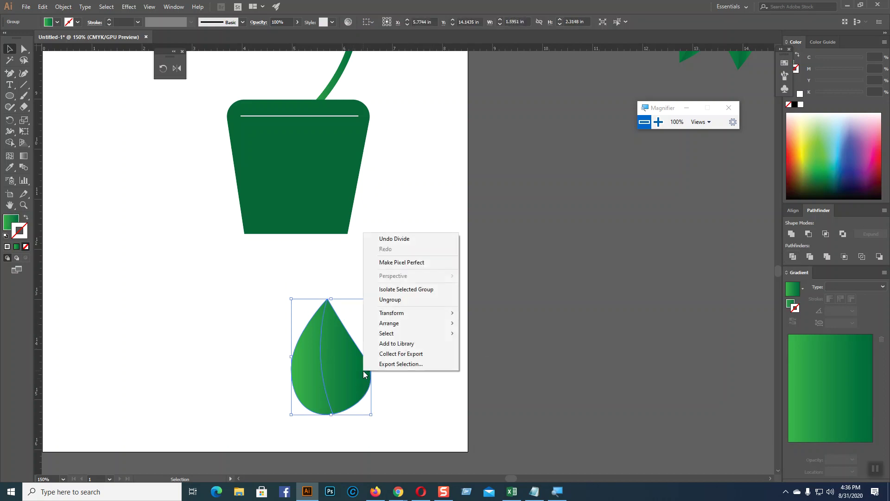
left_click(396, 299)
left_click(388, 319)
- Redirect the right leaf half's linear gradient so it runs from light at the outer edge to dark at the midline
left_click(336, 367)
left_click(23, 156)
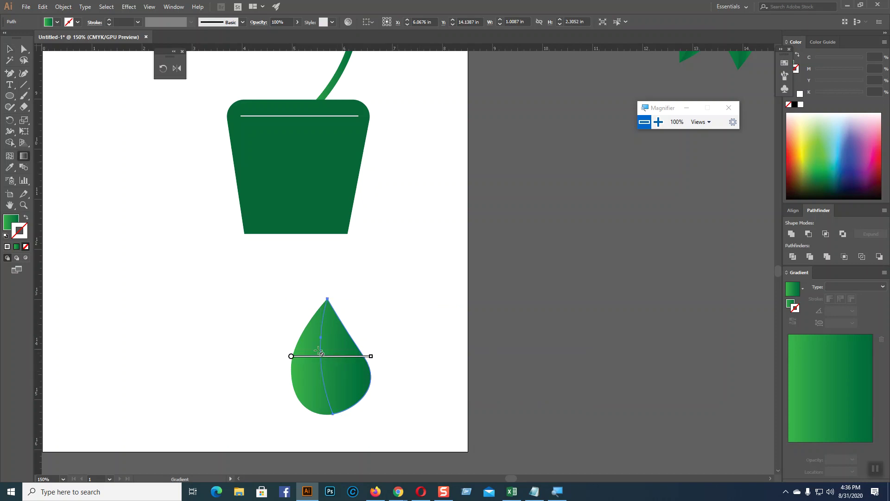
left_click(11, 50)
left_click(365, 325)
left_click(303, 337)
left_click(17, 227)
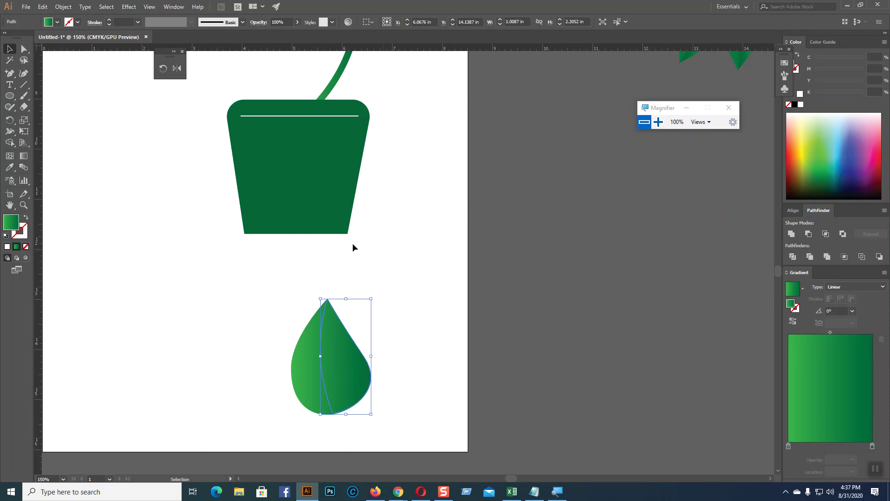
left_click(24, 156)
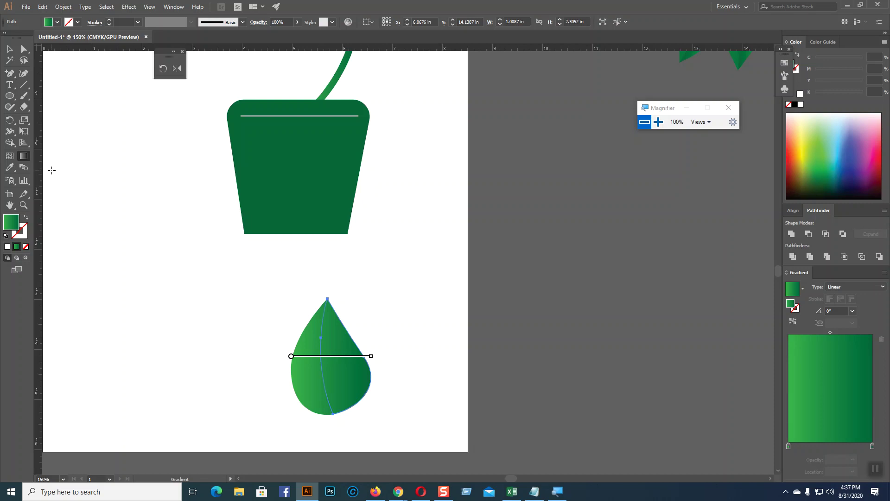
left_click_drag(380, 359, 321, 355)
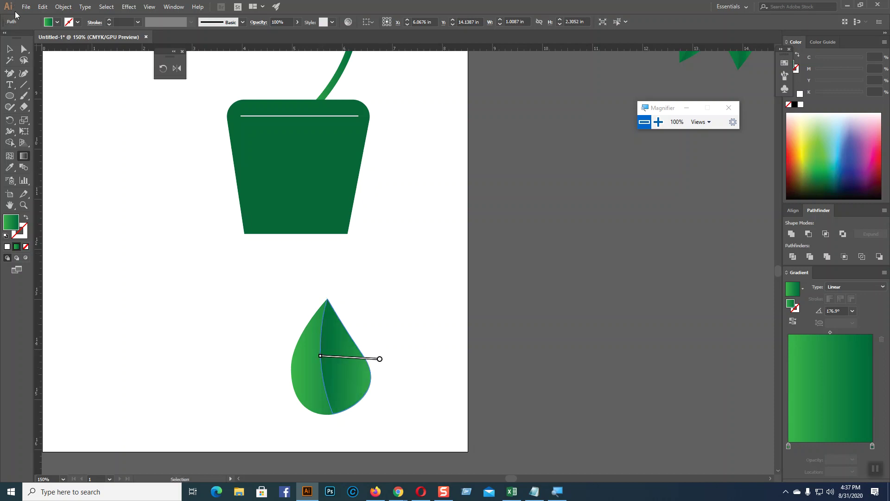
key("v")
left_click(394, 385)
- Redirect the left leaf half's linear gradient so it runs from just outside the left edge to dark at the midline
left_click(314, 380)
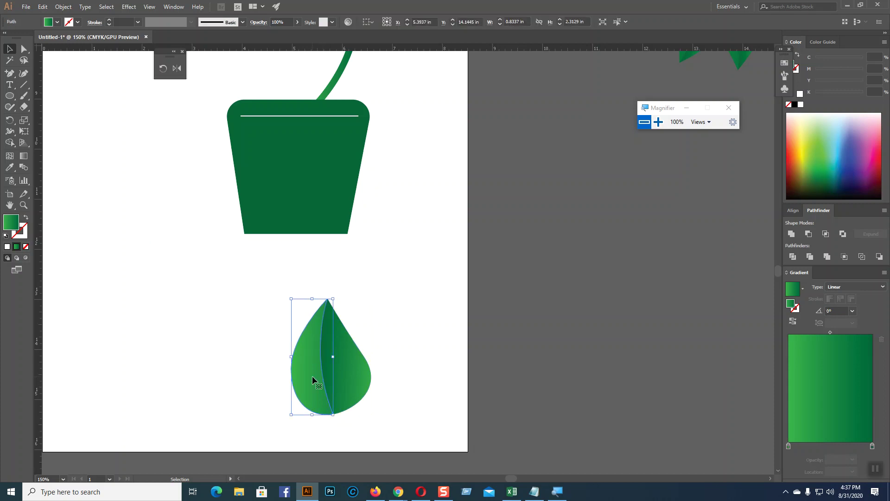
left_click(23, 156)
left_click_drag(269, 372, 331, 368)
key("v")
left_click(385, 260)
scroll(410, 270, "up", 3)
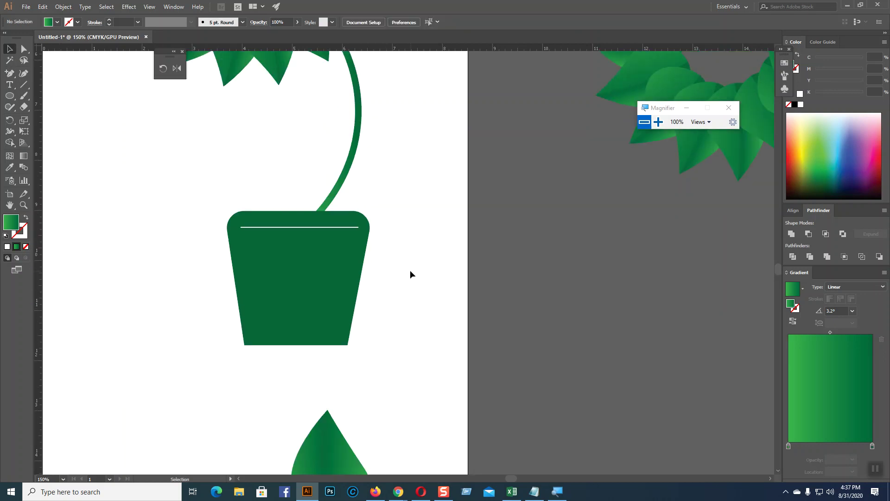
scroll(410, 270, "down", 3)
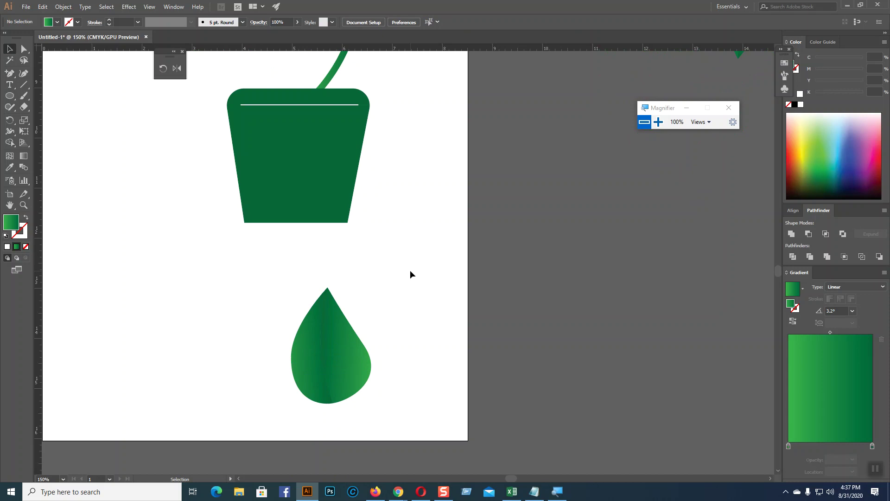
scroll(410, 270, "down", 3)
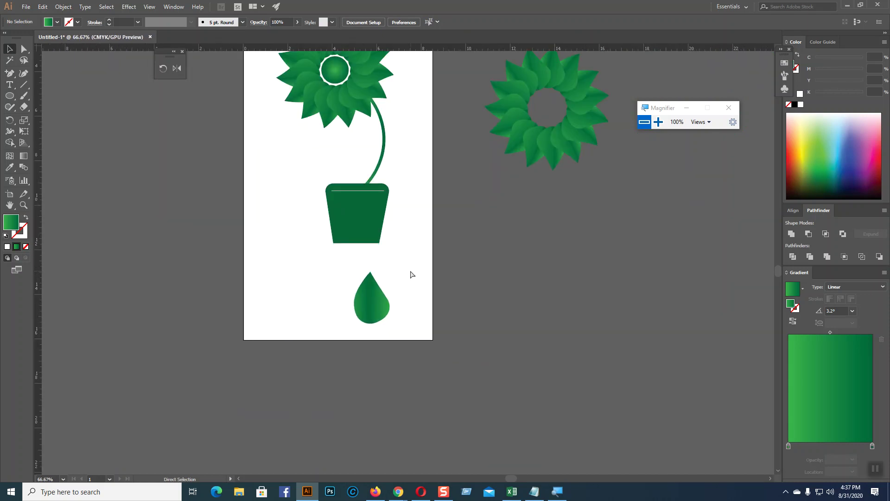
scroll(411, 274, "up", 1)
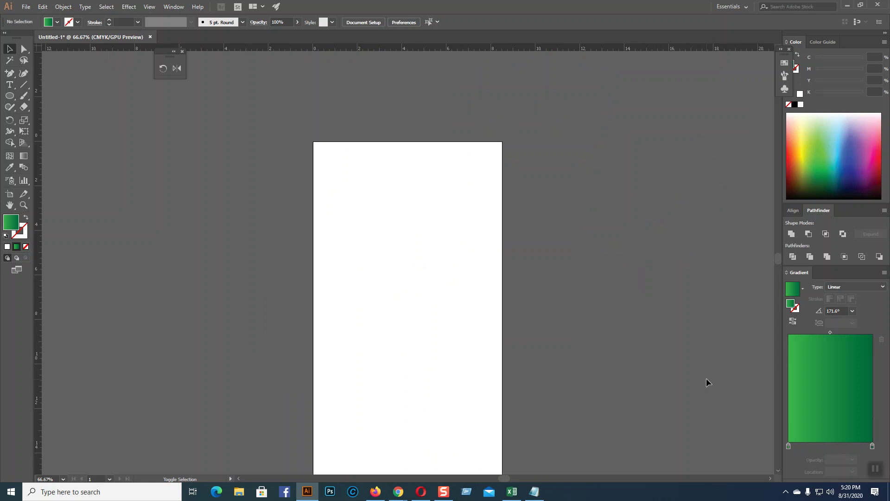
- Draw a green gradient ellipse about 3.70 × 4.90 in on the upper half of the blank artboard
key("a")
key("ctrl+0")
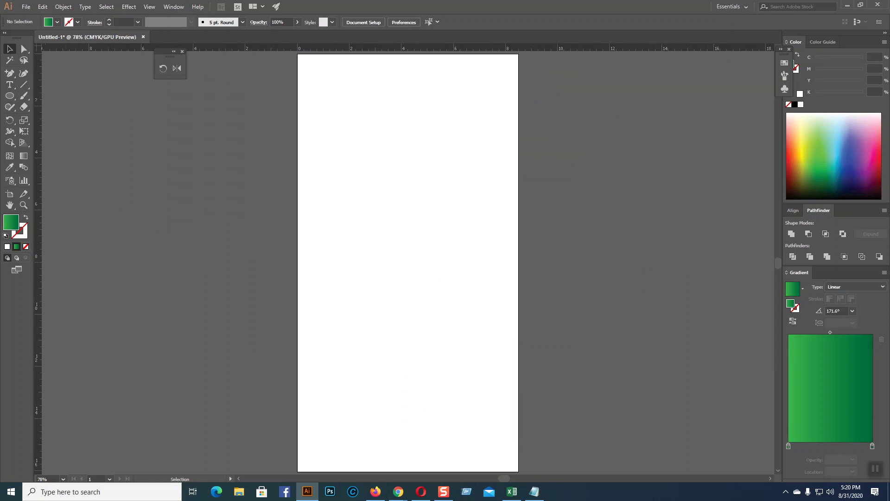
scroll(326, 198, "up", 1)
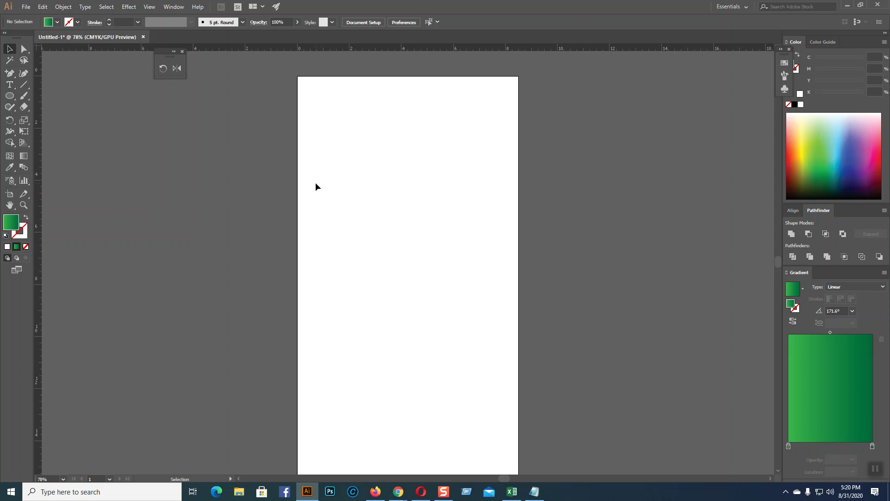
left_click(18, 97)
left_click_drag(373, 152, 468, 279)
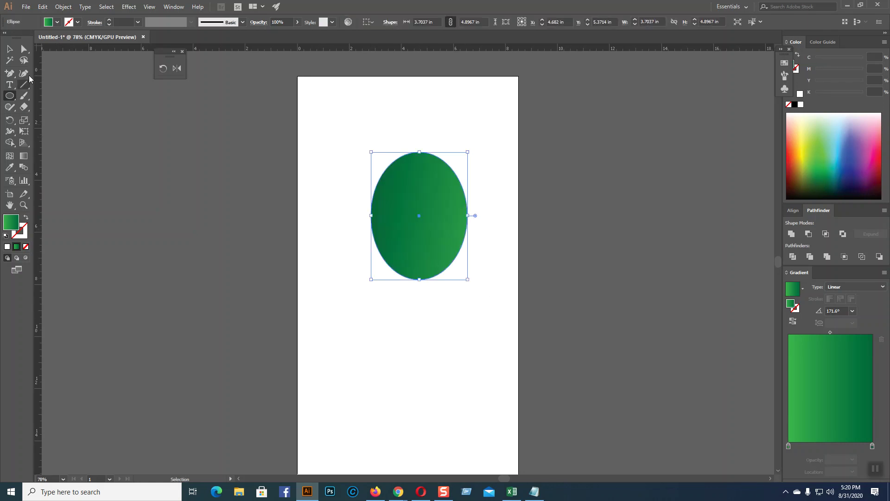
- Select the new ellipse's top anchor point for direct editing
left_click(24, 48)
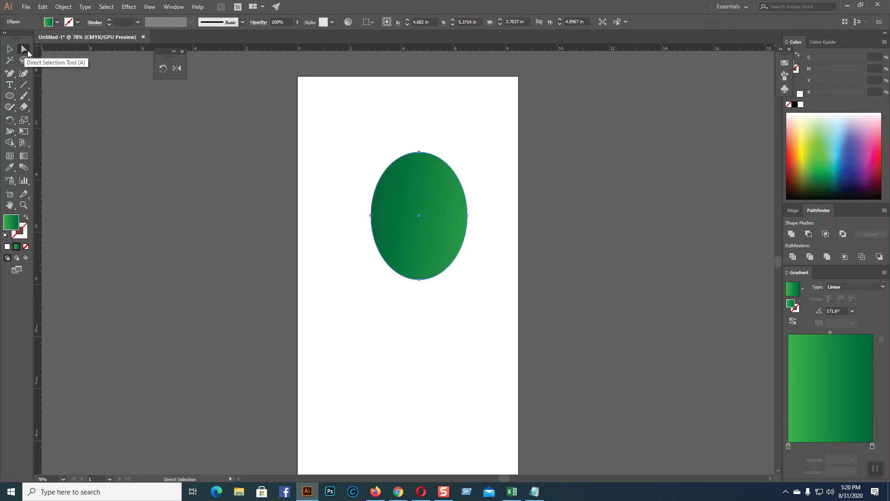
left_click(420, 153)
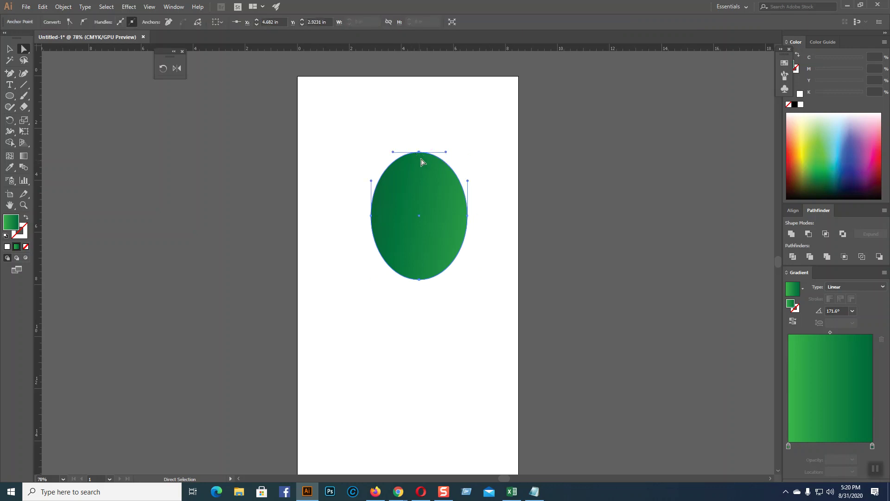
left_click(70, 22)
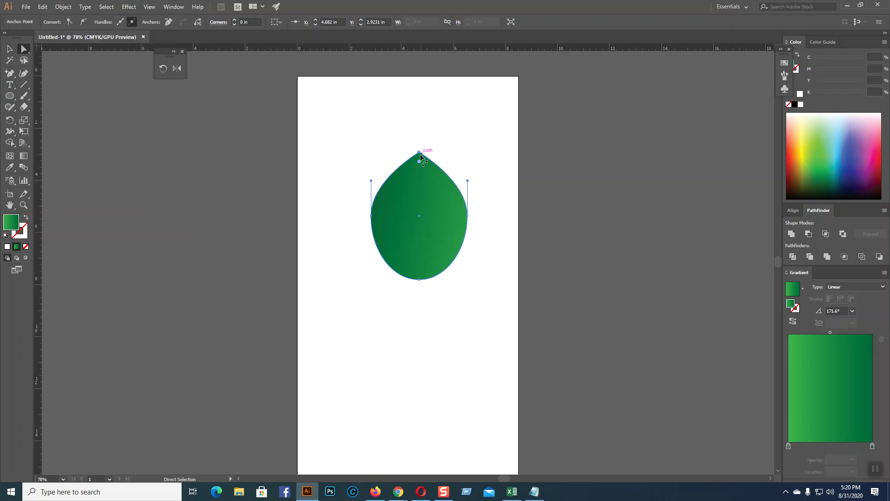
left_click(468, 216)
left_click_drag(467, 181, 431, 175)
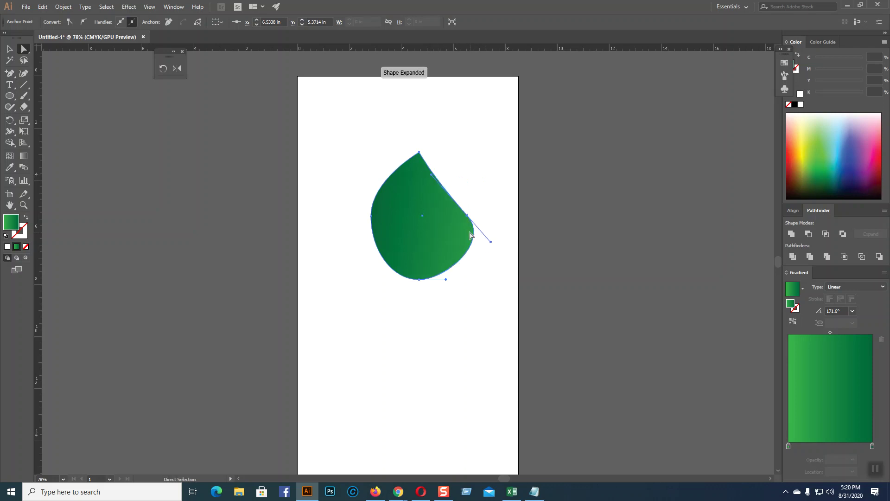
left_click(372, 218)
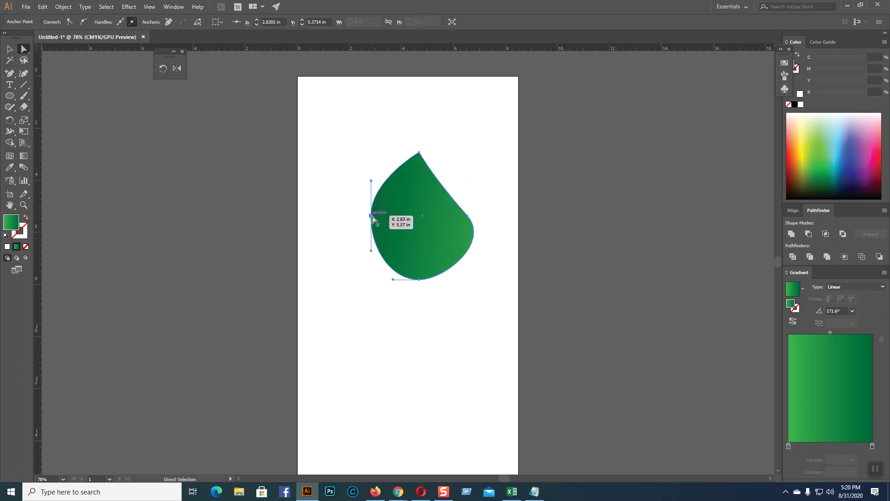
key("Down")
key("Down")
key("Down")
key("Down")
key("Down")
key("Down")
key("Down")
key("Down")
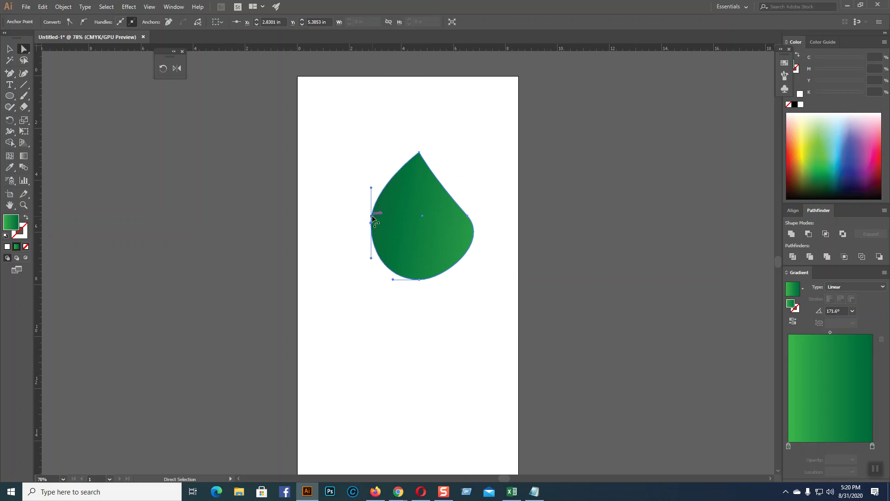
left_click(497, 169)
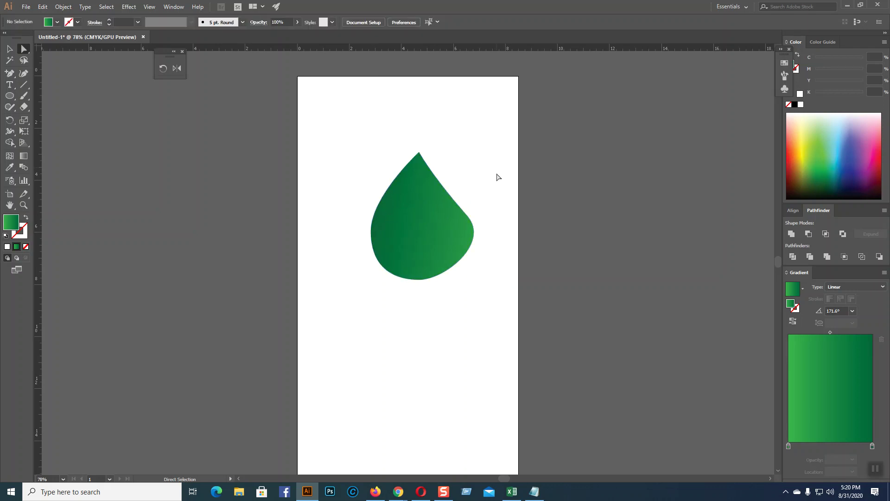
left_click(420, 280)
left_click_drag(420, 281, 420, 285)
left_click(478, 242)
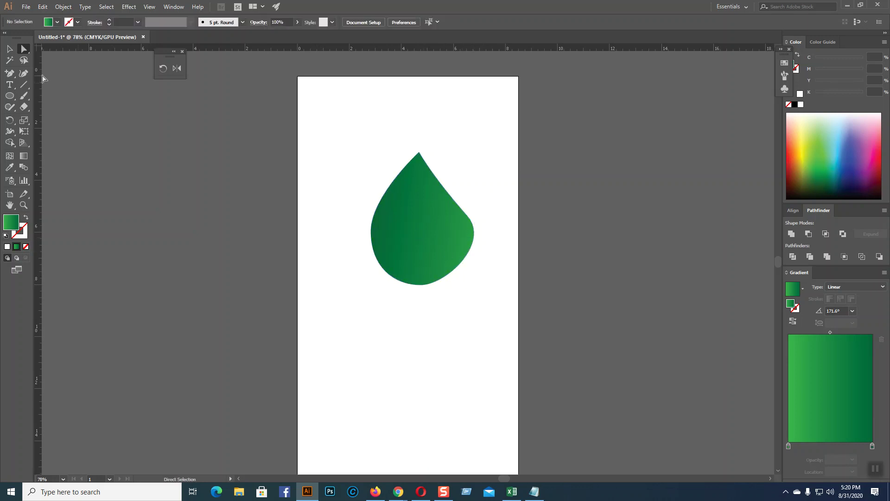
left_click(9, 48)
left_click_drag(327, 145, 517, 306)
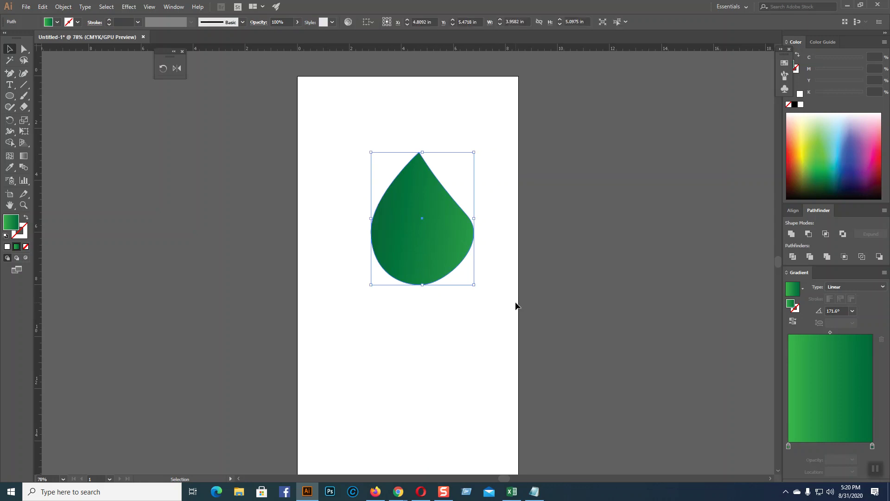
key("Delete")
- Draw a green gradient ellipse about 3.63 in wide and 6.86 in high, and convert its top anchor to a corner point
left_click(10, 96)
left_click_drag(375, 164, 470, 342)
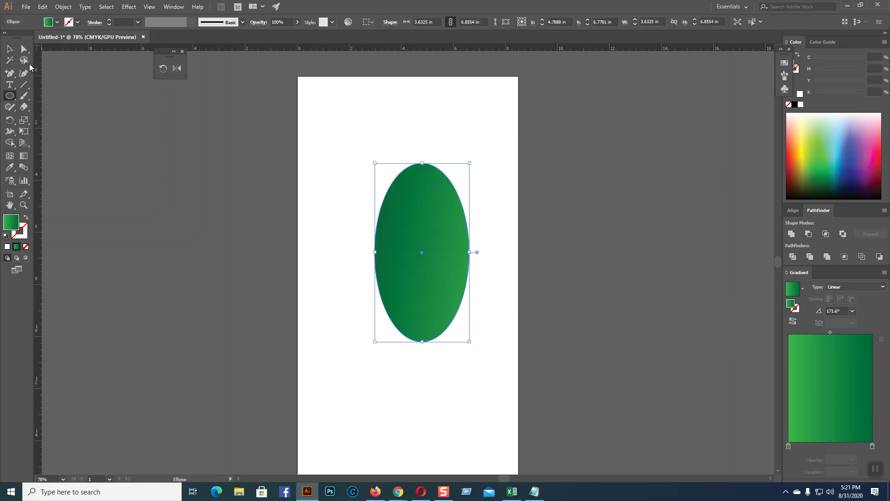
left_click(24, 48)
left_click(161, 119)
left_click(422, 164)
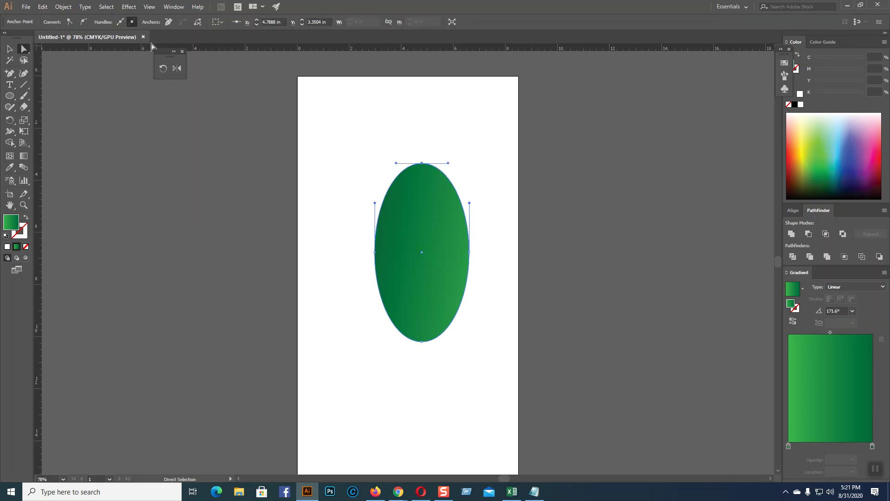
left_click(69, 22)
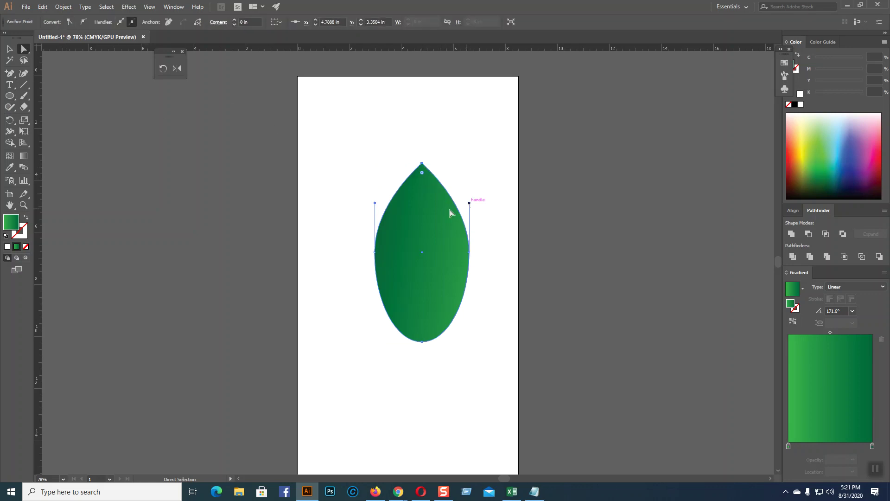
- Straighten the leaf's upper left edge toward the tip and pull the right side anchor outward to about X 7.26 in, Y 7.23 in
left_click_drag(374, 203, 413, 183)
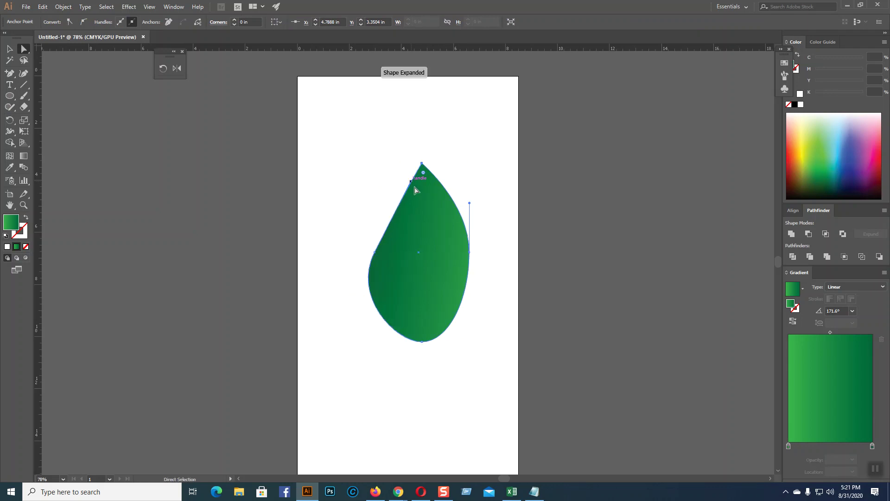
left_click_drag(470, 255, 487, 266)
left_click(480, 375)
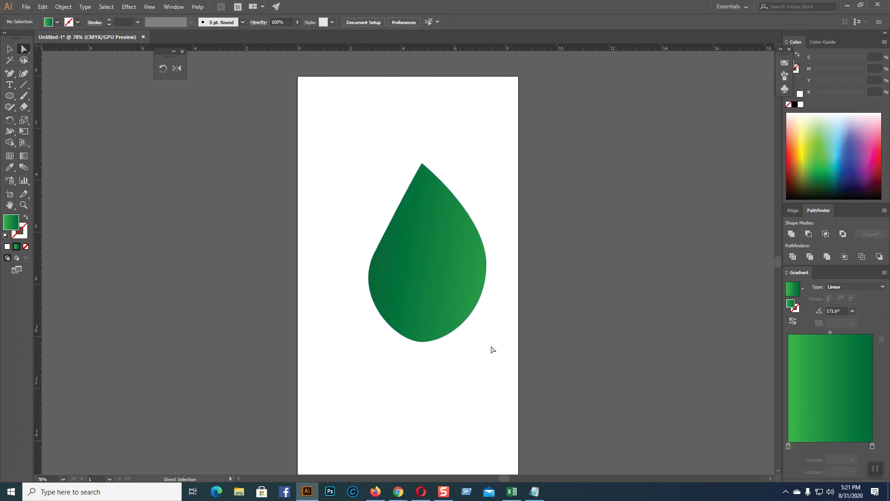
left_click(488, 267)
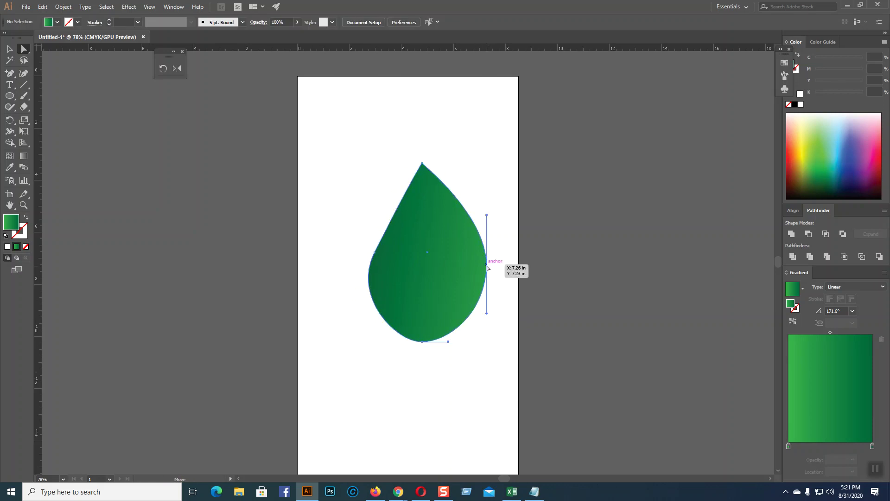
left_click(512, 310)
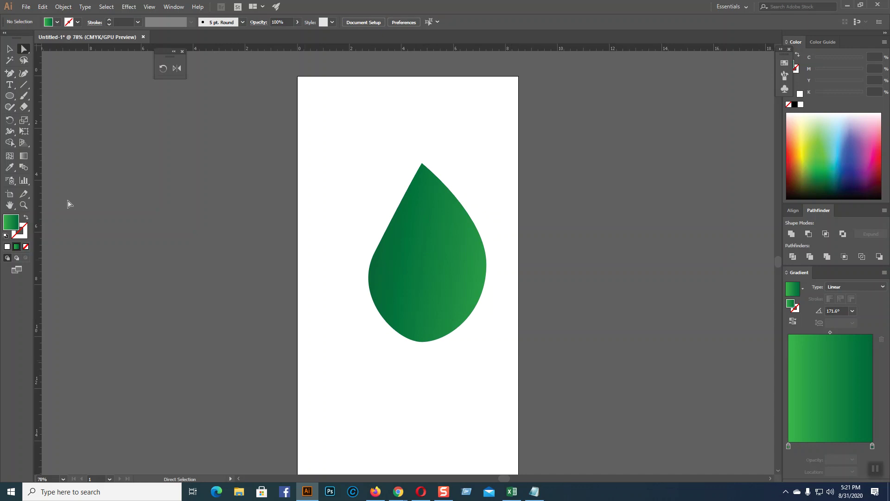
- Draw a line from above the leaf's tip to below its base and bend it slightly to the right with the Curvature tool
left_click(24, 85)
left_click_drag(421, 153, 415, 382)
key("ctrl+a")
key("shift+grave")
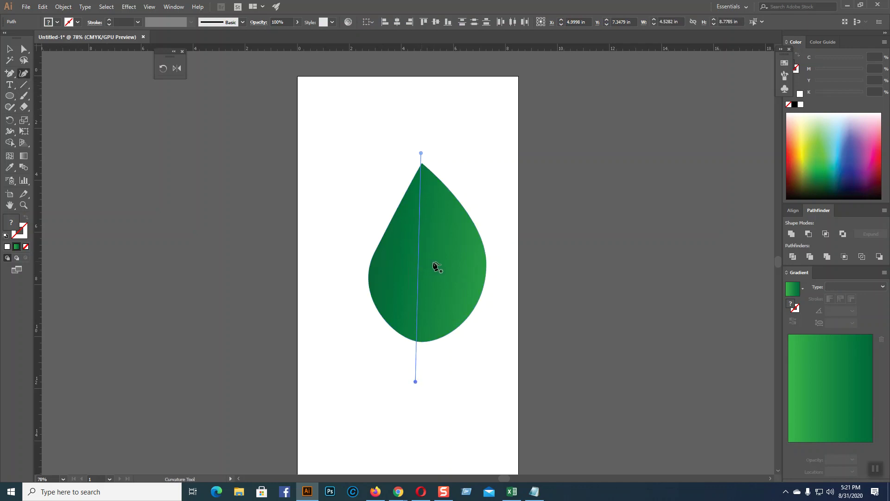
left_click(420, 262)
left_click_drag(421, 263, 429, 259)
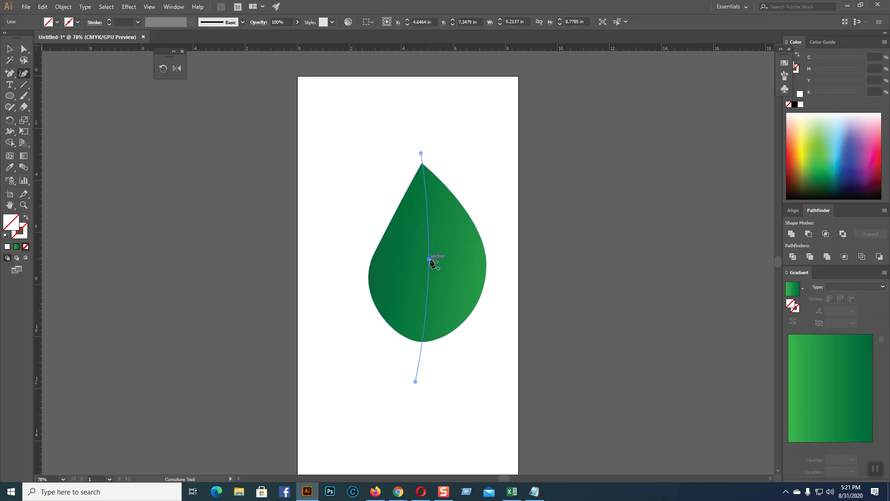
- Divide the leaf along the curved line with Pathfinder Divide and ungroup the two halves
key("v")
left_click_drag(325, 192, 598, 357)
left_click(793, 257)
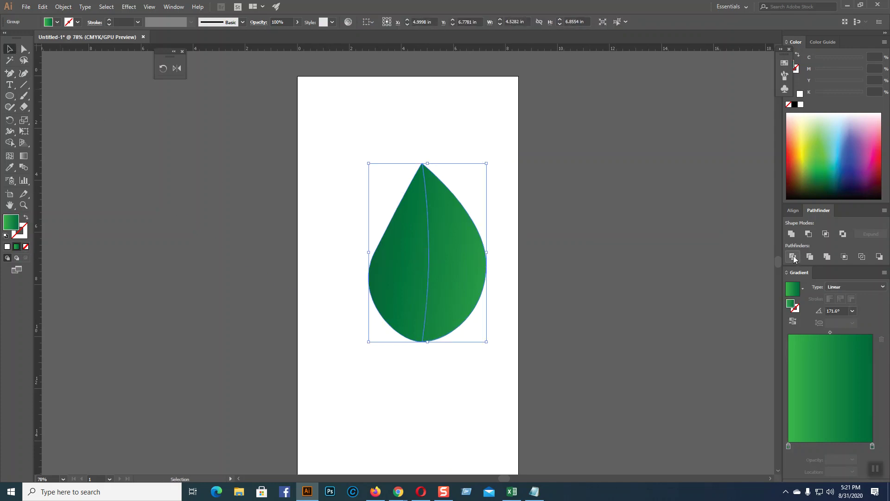
right_click(461, 273)
left_click(488, 338)
left_click(550, 281)
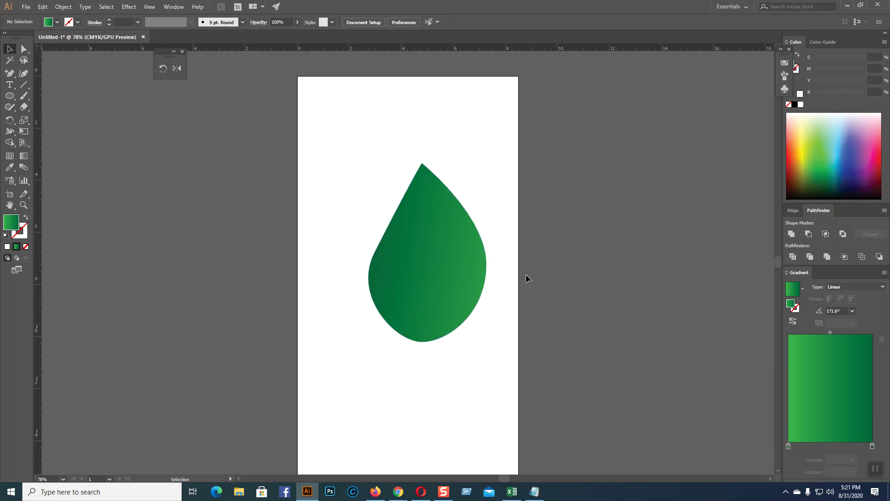
- Redirect the linear gradient on the leaf's right half from light green at the outer edge to dark green at the midline
left_click(486, 260)
left_click(23, 156)
left_click_drag(512, 245, 428, 252)
left_click_drag(372, 260, 434, 267)
left_click_drag(514, 265, 431, 268)
key("v")
left_click(192, 176)
- Try a linear gradient on the leaf's left half running from light green at the outer edge to dark green at the midline
left_click(412, 270)
left_click(24, 155)
left_click_drag(340, 257, 429, 252)
key("v")
left_click(614, 205)
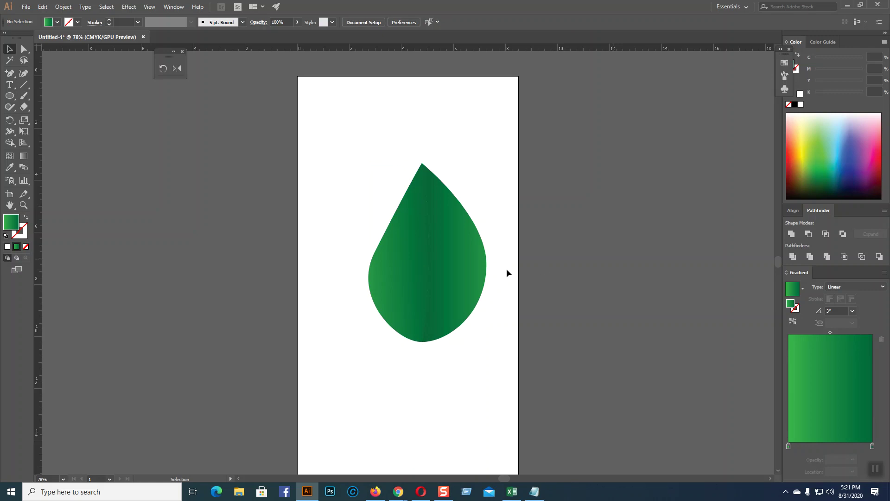
- Undo the gradient change on the leaf's left half
left_click(452, 272)
left_click(398, 267)
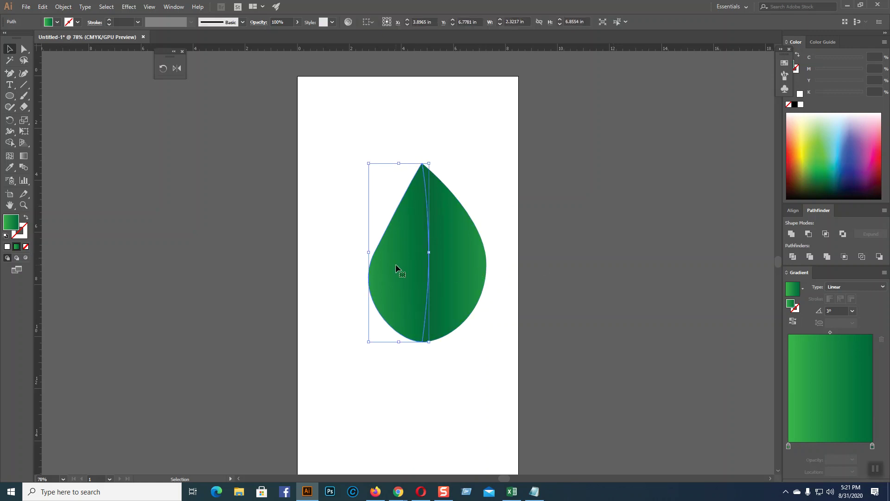
key("a")
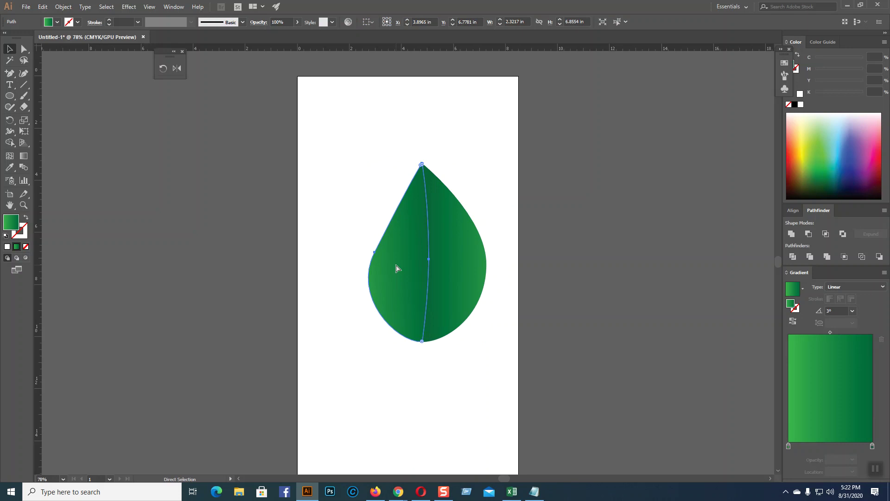
key("v")
left_click(476, 364)
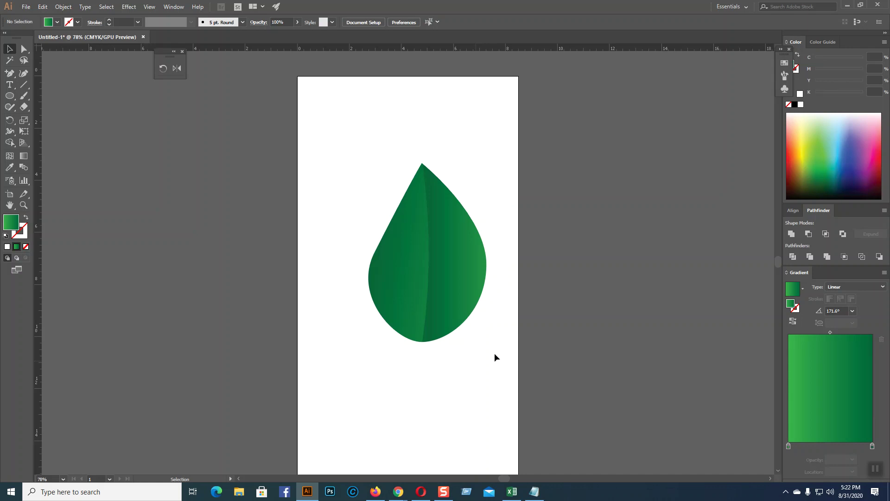
- Scale both leaf halves down together to about 2.08 in wide and 3.14 in high, placed near the top of the artboard
left_click_drag(349, 158, 502, 319)
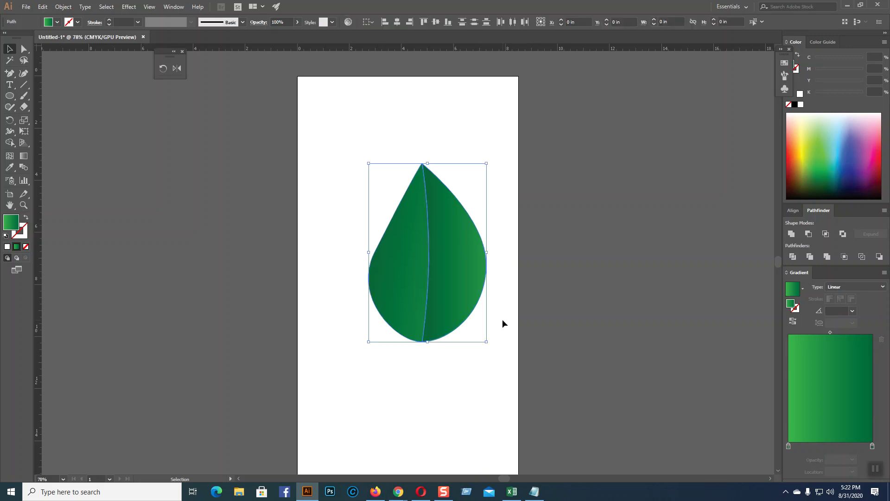
left_click(490, 366)
left_click_drag(358, 165, 452, 291)
left_click_drag(440, 256, 422, 160)
left_click(569, 243)
left_click(421, 165)
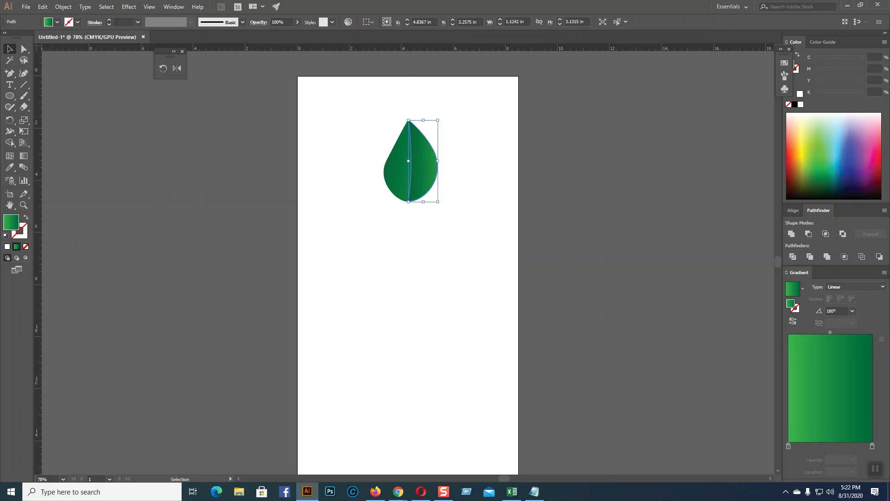
left_click(9, 120)
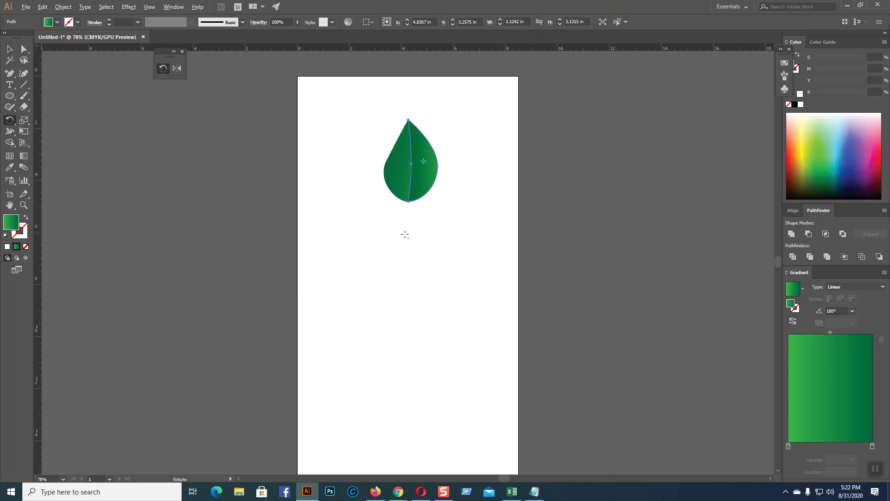
left_click(405, 234, "alt")
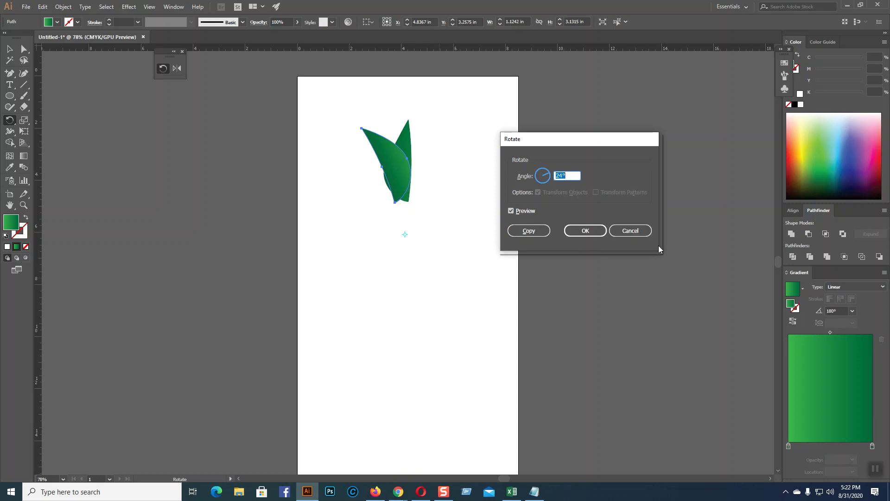
left_click(630, 231)
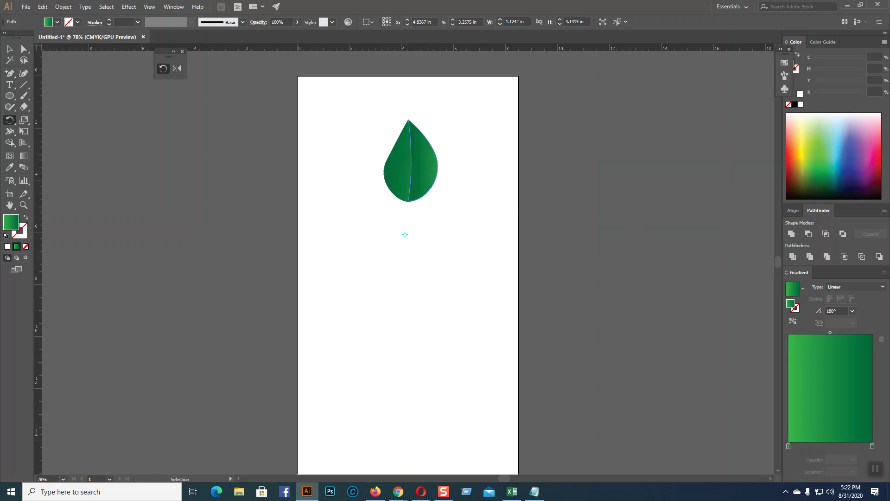
- Group the two leaf halves and activate the Rotate tool for the group
key("v")
left_click(386, 207)
left_click(397, 184)
left_click(430, 252)
left_click_drag(368, 135, 423, 181)
key("a")
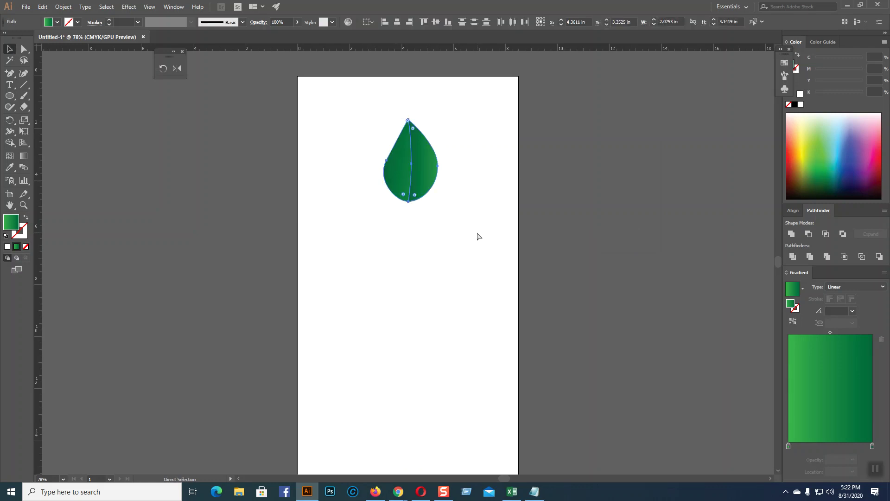
key("ctrl+g")
key("v")
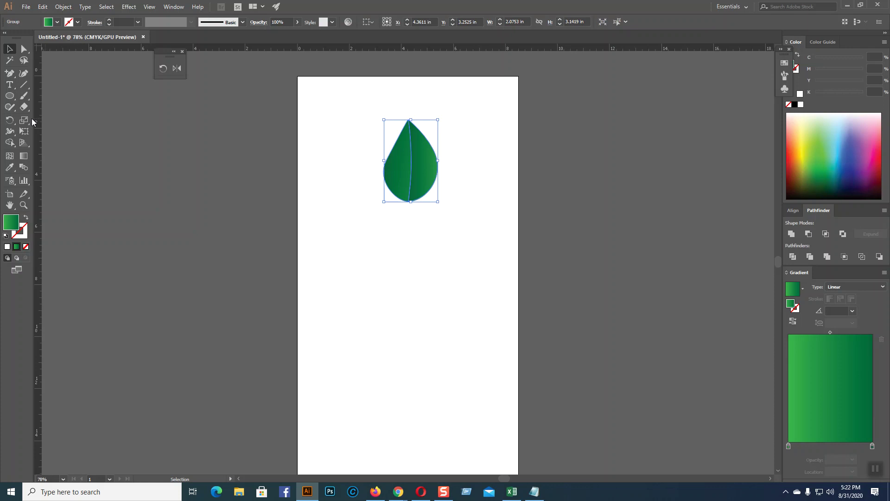
key("r")
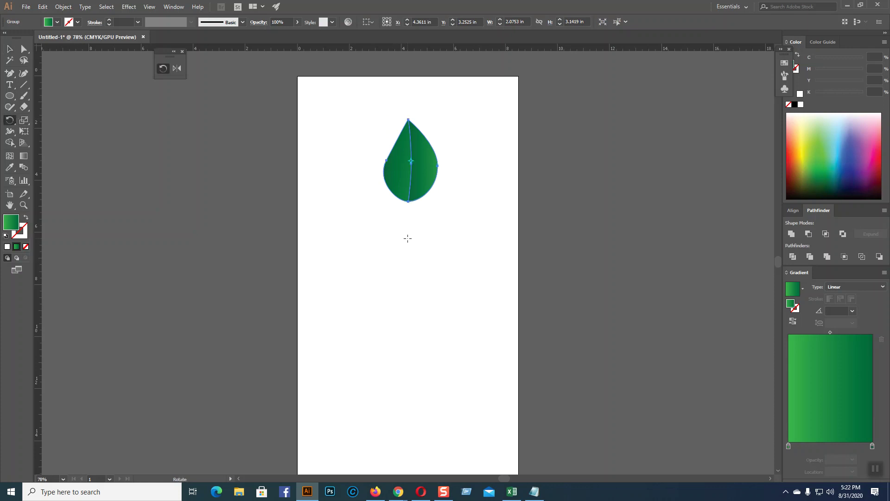
- Switch to the Google Meet window in Chrome to check the participants list and return to Illustrator
mouse_move(399, 490)
left_click(365, 443)
left_click(792, 78)
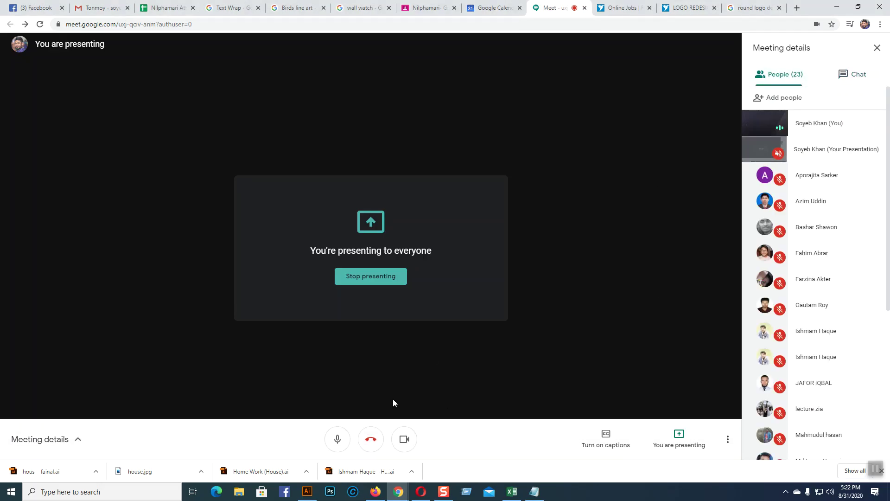
left_click(307, 492)
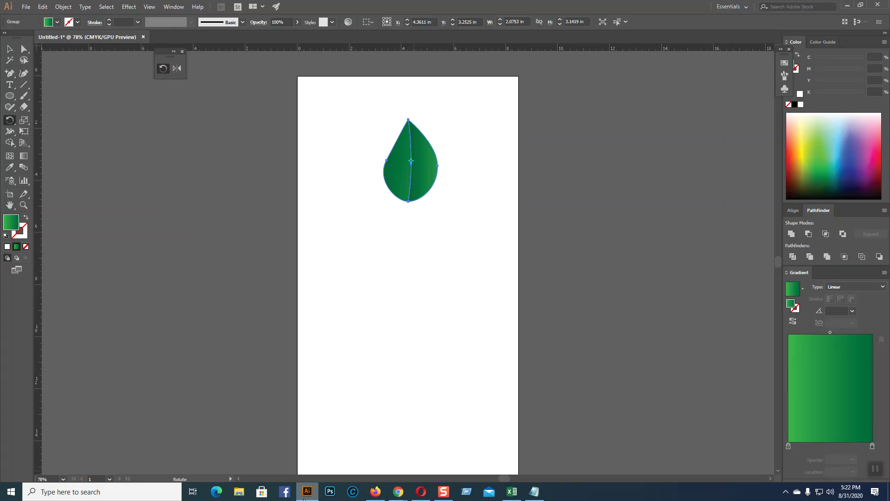
- Rotate a copy of the leaf by 24° around a point below its base
left_click(410, 245, "alt")
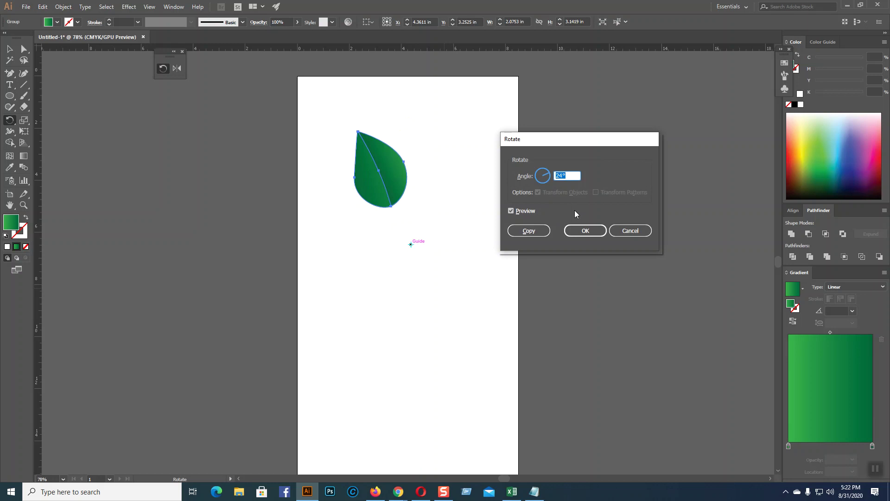
left_click(528, 230)
key("ctrl")
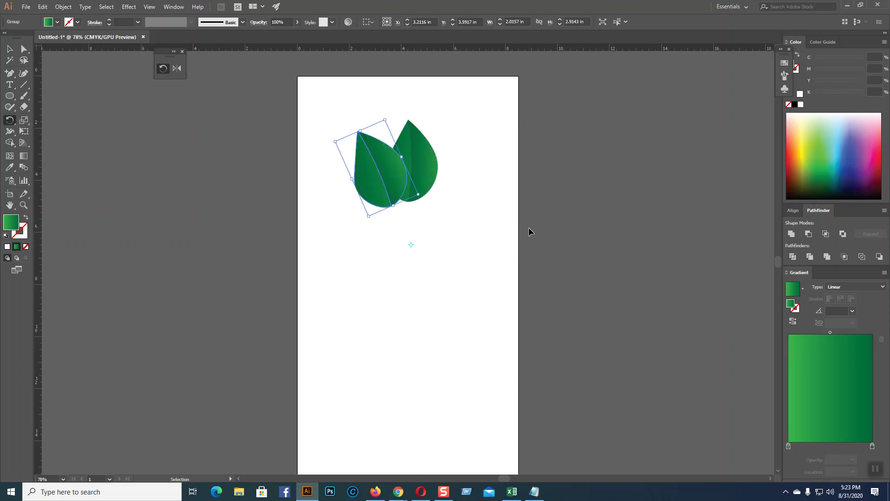
- Repeat the rotated copy until the leaves form a complete ring around the rotation centre
key("ctrl+d")
key("ctrl+d")
key("ctrl+d")
key("ctrl+d")
key("ctrl+d")
key("ctrl+d")
key("ctrl+d")
key("ctrl+d")
key("ctrl+d")
key("ctrl+d")
key("ctrl+d")
key("ctrl+d")
key("ctrl+d")
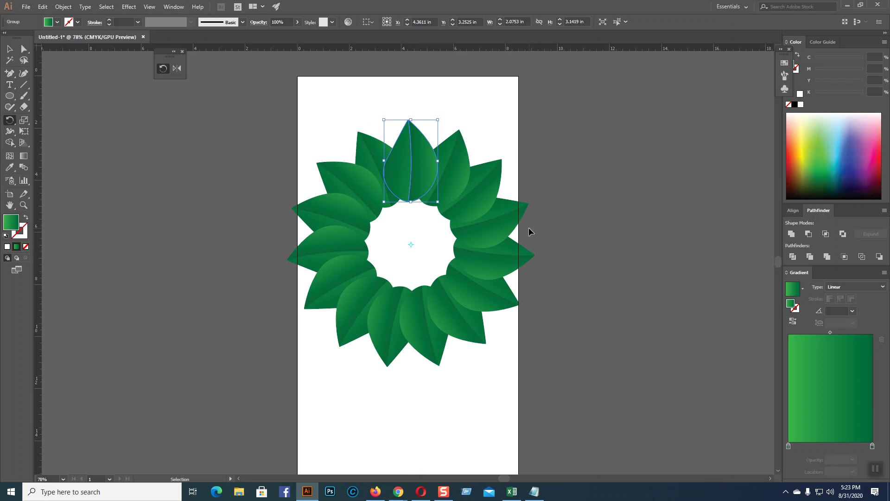
- Ungroup the top leaf of the ring and the neighbouring leaf that overlaps it
key("ctrl+h")
key("ctrl+d")
left_click(164, 159)
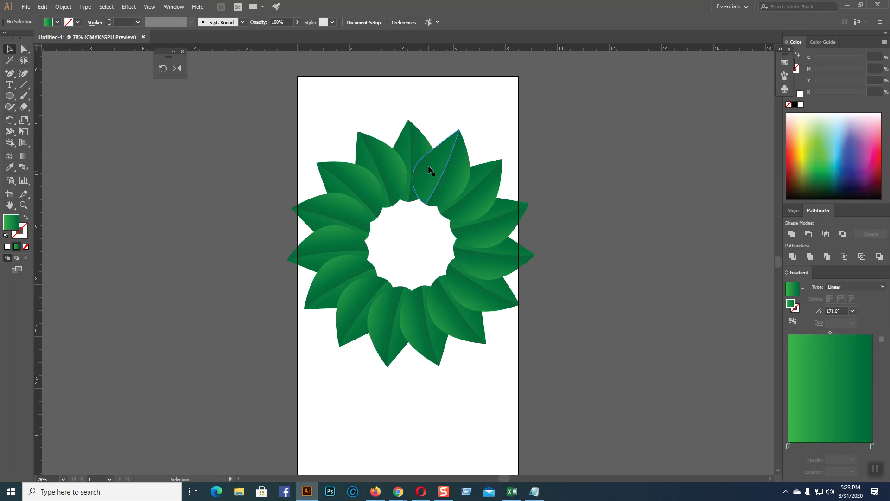
key("ctrl")
key("ctrl+equal")
key("ctrl+equal")
scroll(621, 256, "up", 2)
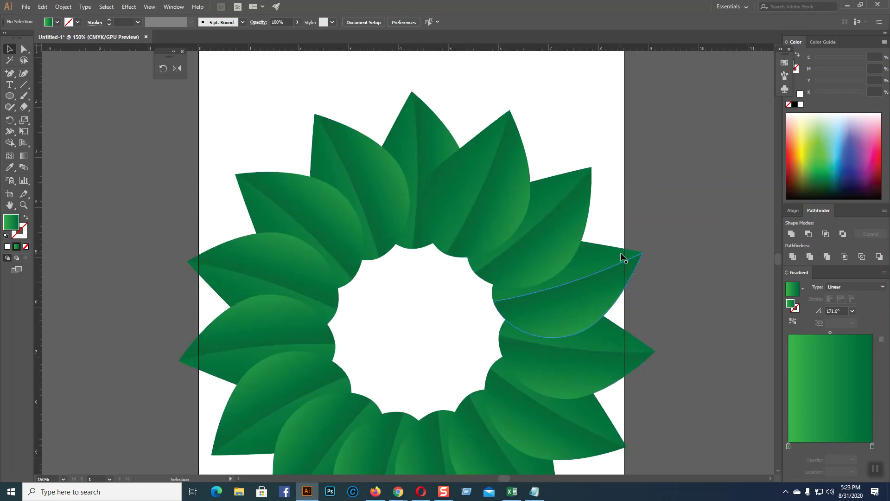
scroll(622, 256, "up", 1)
left_click(442, 190)
left_click(483, 187, "shift")
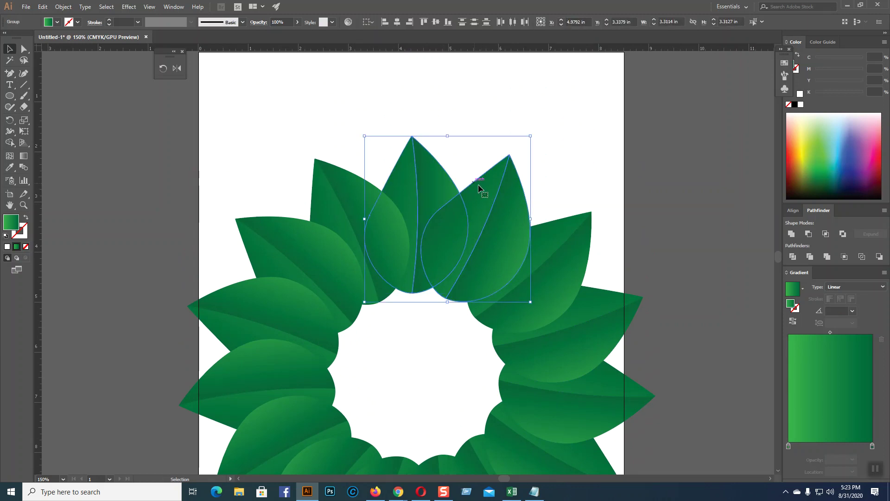
right_click(487, 189)
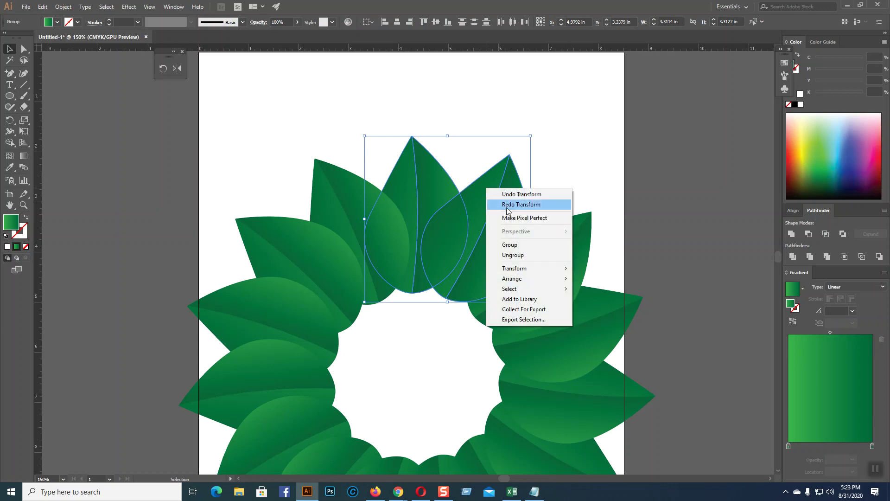
left_click(515, 248)
left_click(580, 121)
- Divide the overlapping halves of the two leaves with Pathfinder and ungroup the resulting pieces
left_click(458, 184)
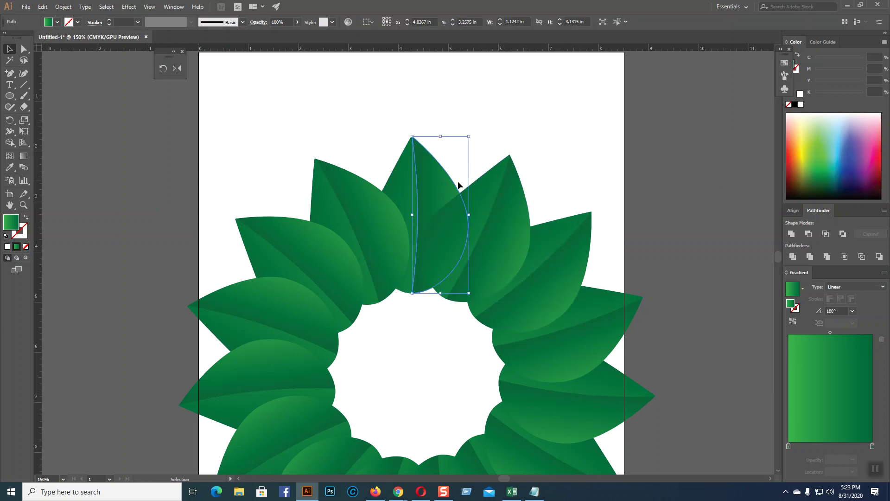
left_click(482, 185, "shift")
right_click(483, 184)
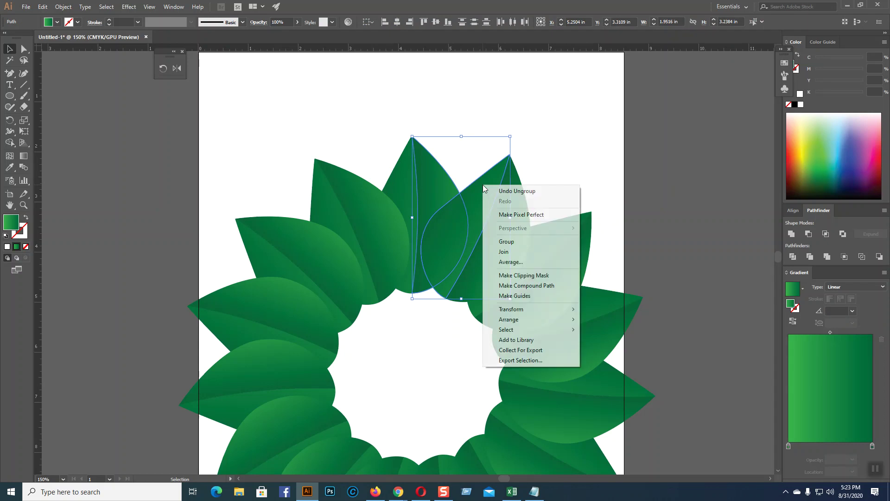
left_click(594, 136)
left_click(450, 184)
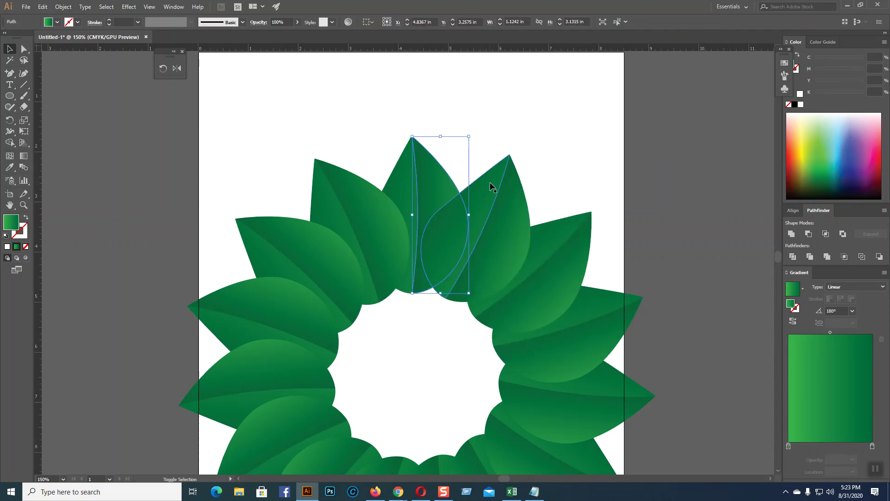
left_click(491, 186, "shift")
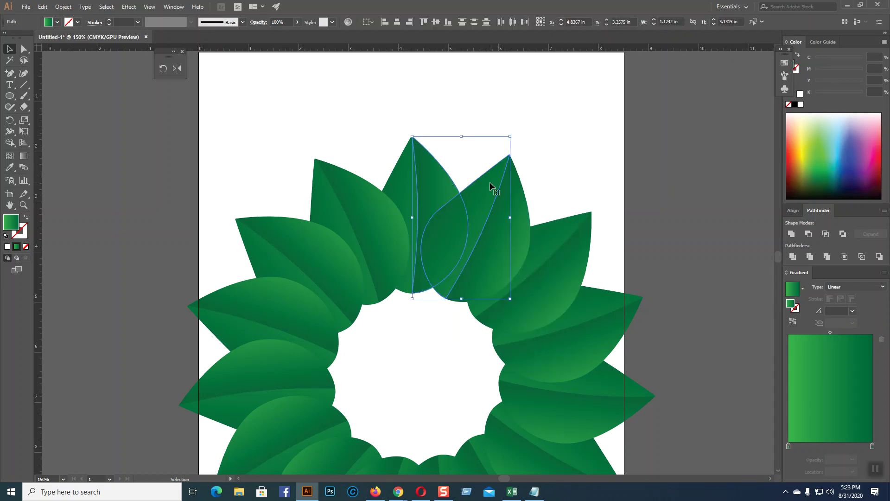
left_click(792, 257)
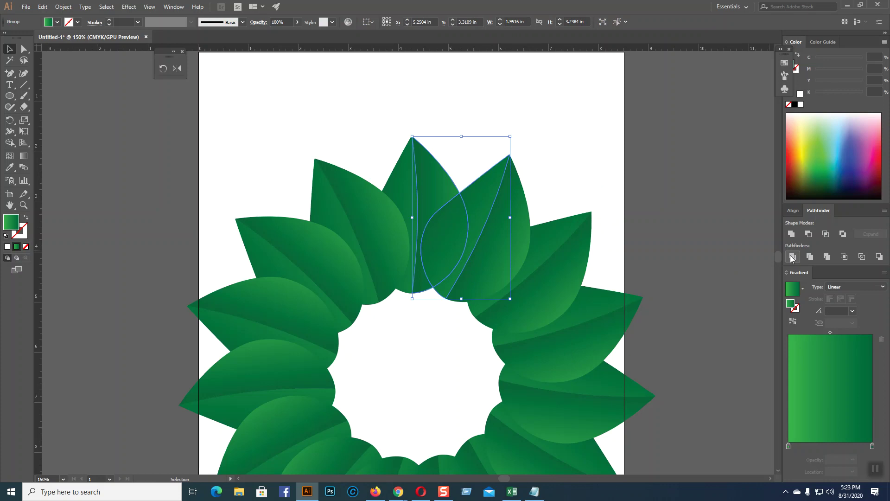
right_click(469, 213)
left_click(496, 277)
left_click(587, 128)
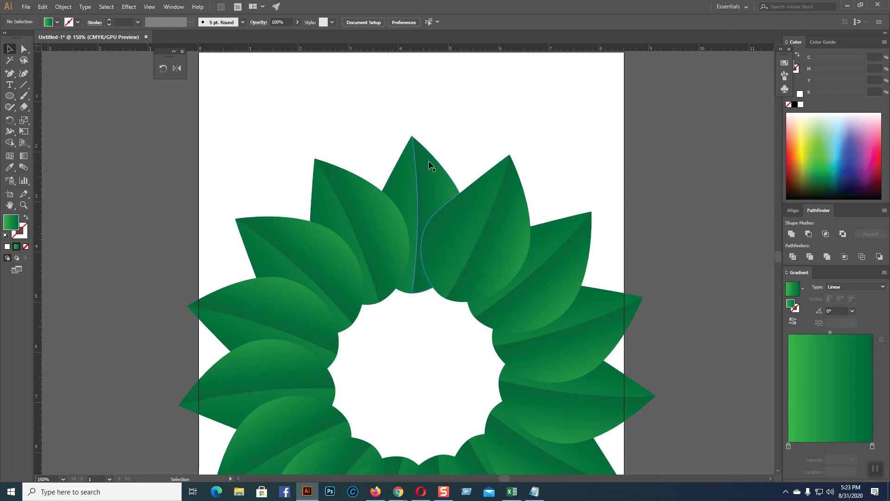
- Apply the top leaf half's gradient to the overlap piece, and try moving the neighbouring leaf off the artboard and undo that move
left_click(455, 235)
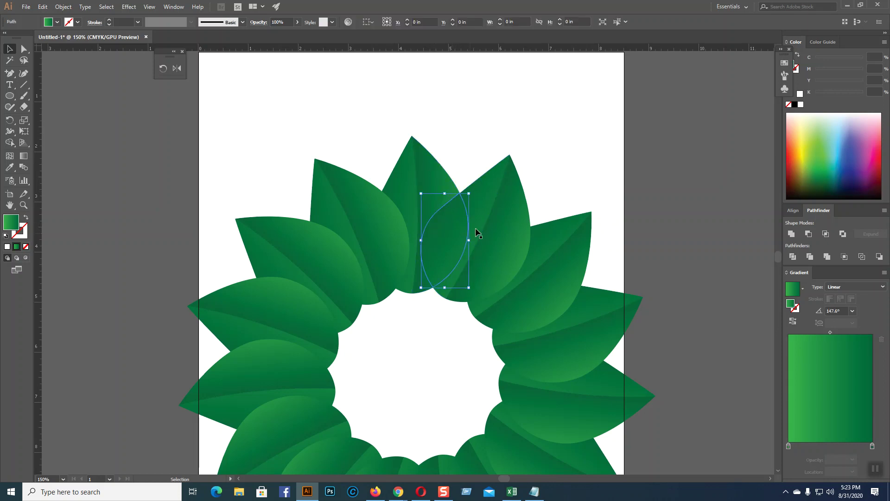
left_click(578, 66)
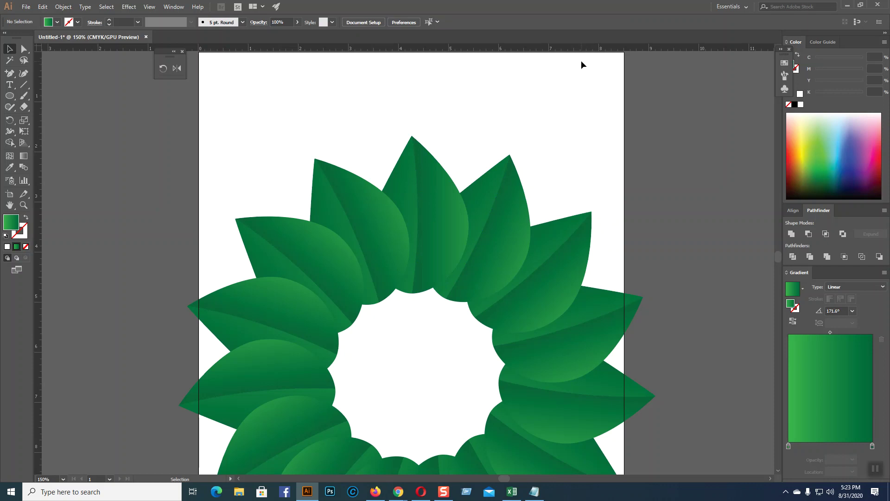
left_click_drag(487, 140, 738, 124)
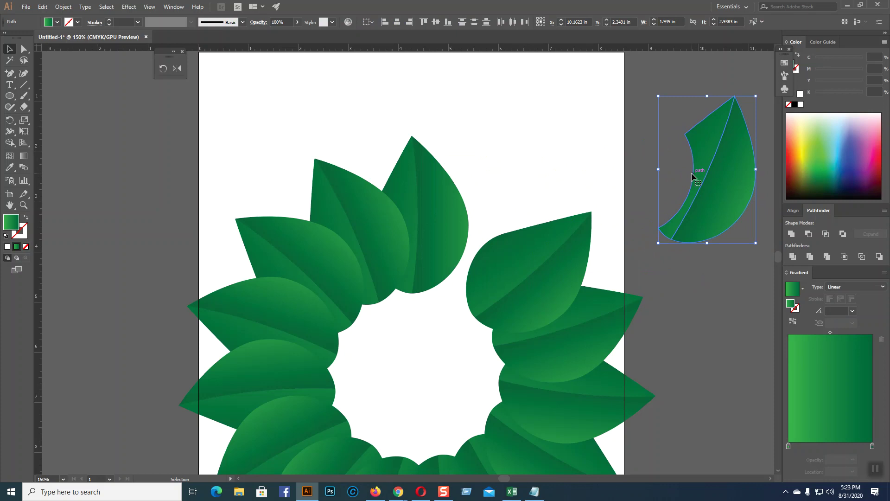
key("ctrl+z")
left_click(678, 199)
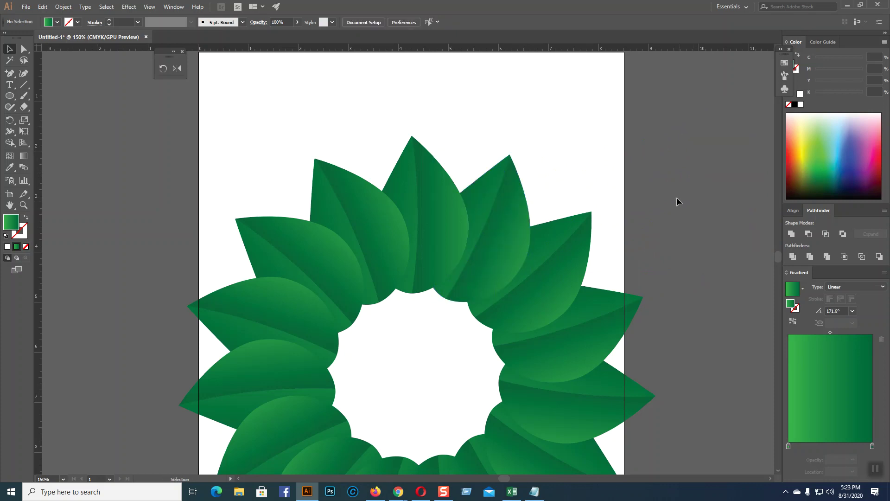
- Unite the overlap piece with the adjoining half of the top leaf
left_click(447, 221)
left_click(673, 190)
left_click(451, 213)
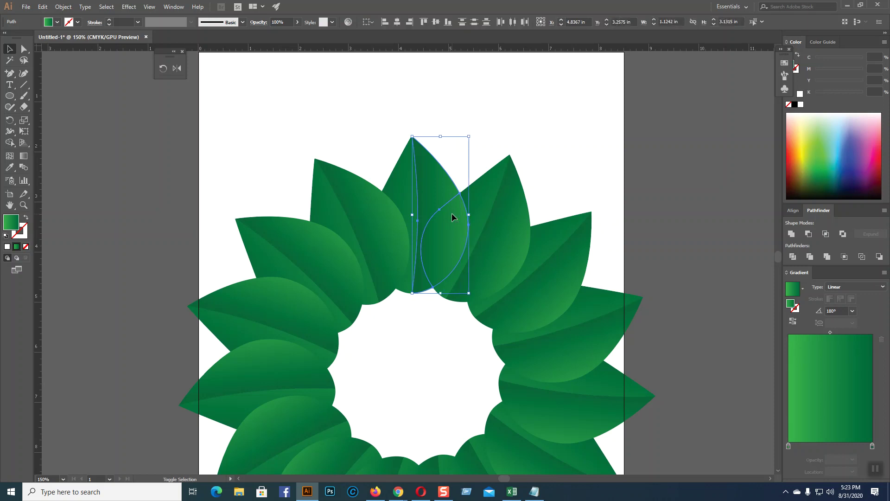
left_click(793, 256)
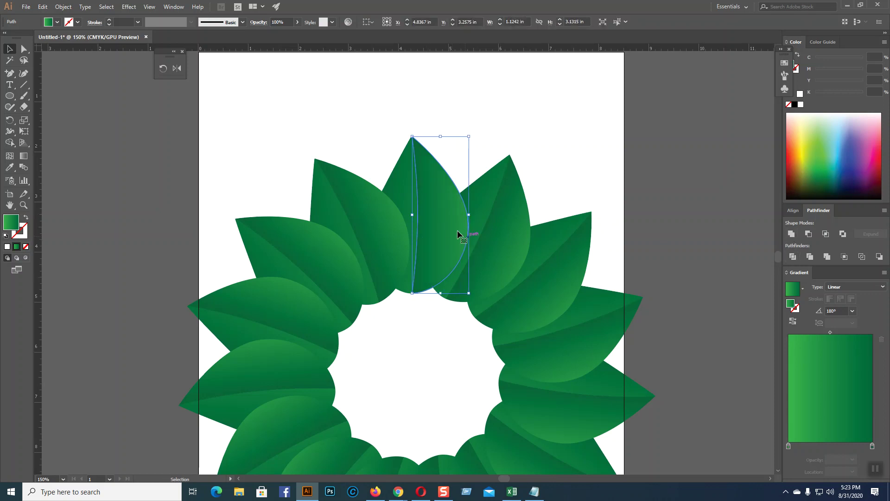
left_click(525, 131)
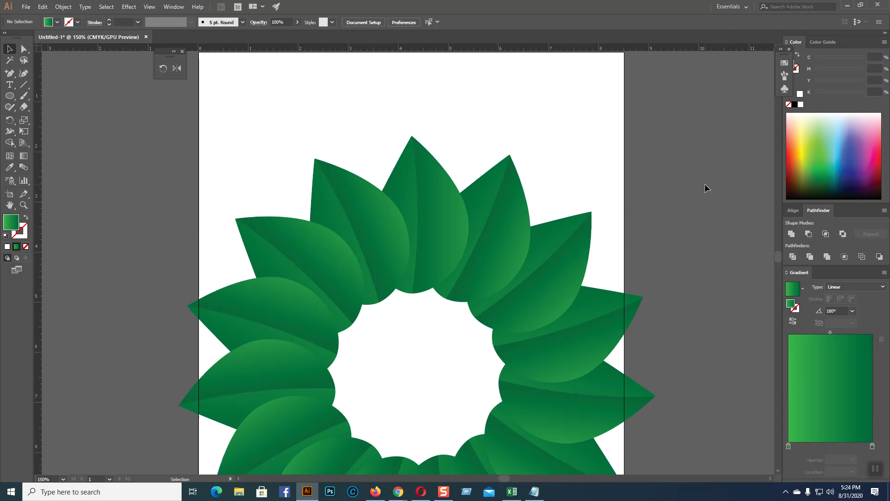
- Try moving the notched half of the neighbouring leaf off the artboard and undo the move
left_click_drag(474, 198, 677, 109)
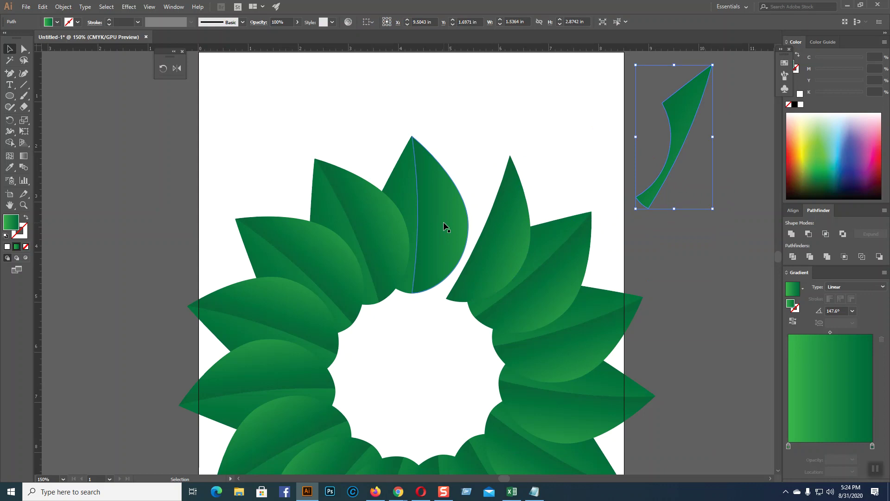
key("ctrl+z")
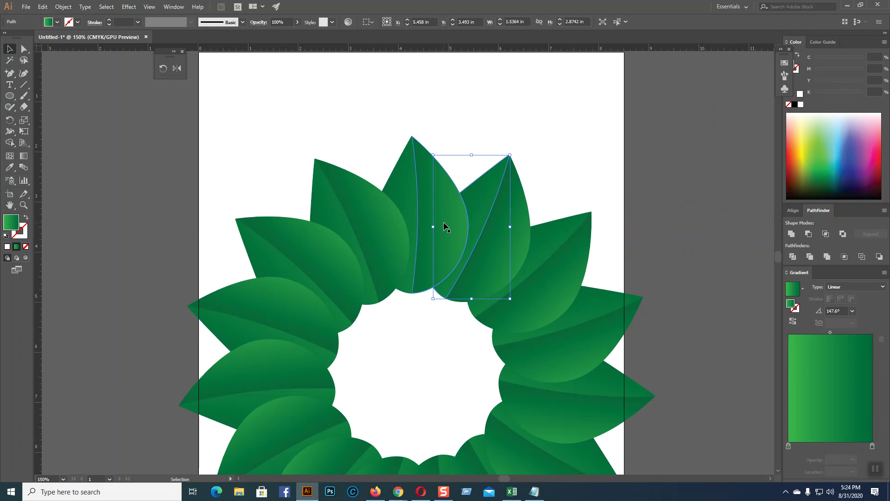
left_click(702, 188)
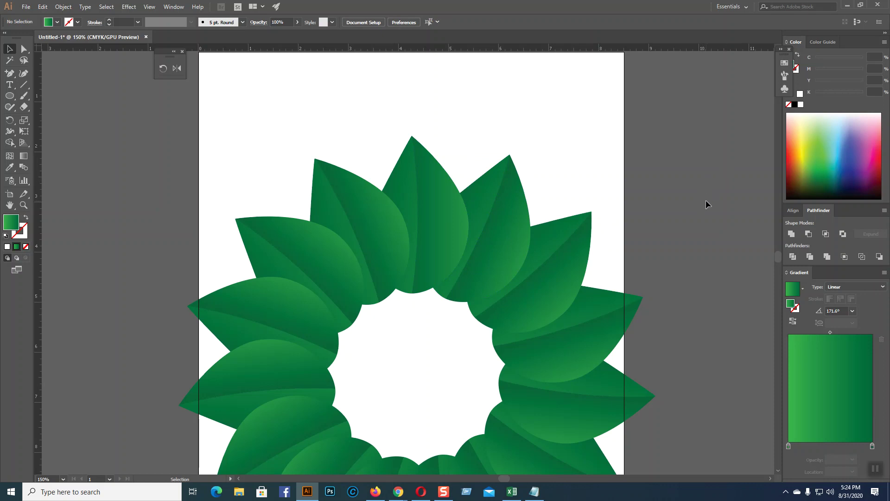
- Undo the uniting, recolouring, dividing and ungrouping of the two overlapping leaves
scroll(705, 199, "down", 1)
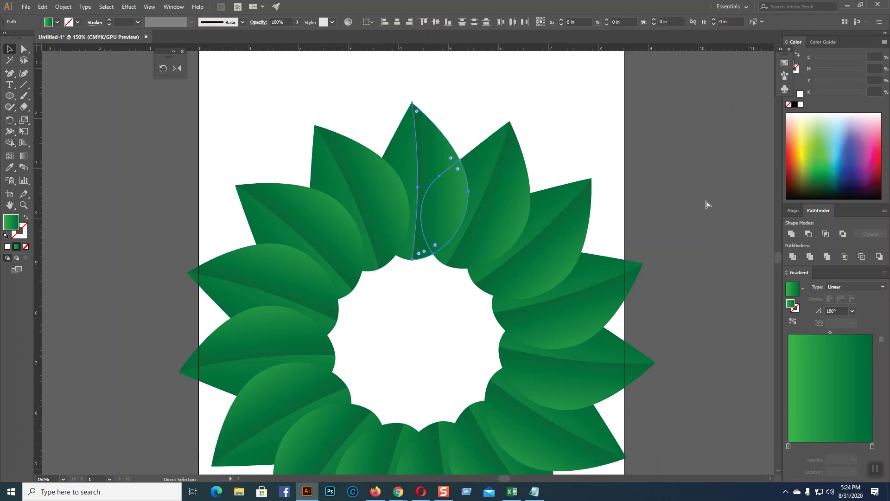
key("ctrl+shift+bracketright")
key("v")
left_click(706, 196)
- Select the top leaf together with its overlapping neighbour and ungroup both into separate halves
left_click(483, 157)
right_click(480, 157)
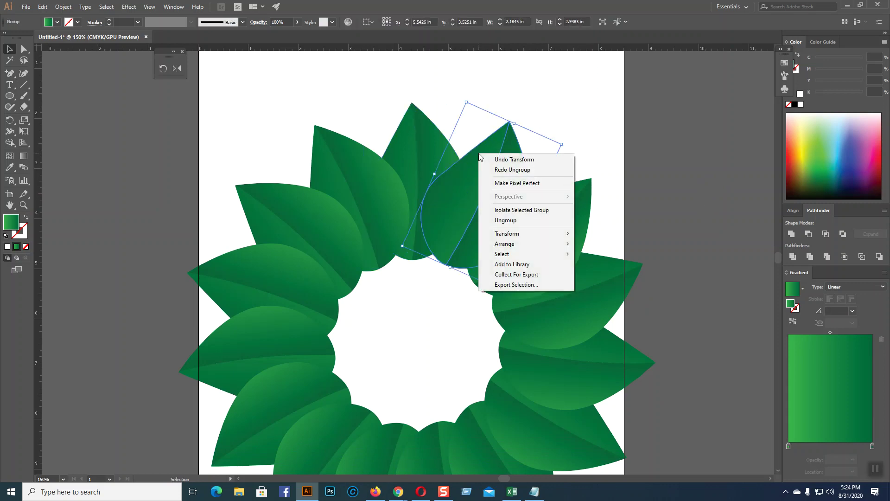
left_click(541, 221)
key("ctrl+shift+a")
left_click(486, 143)
right_click(485, 143)
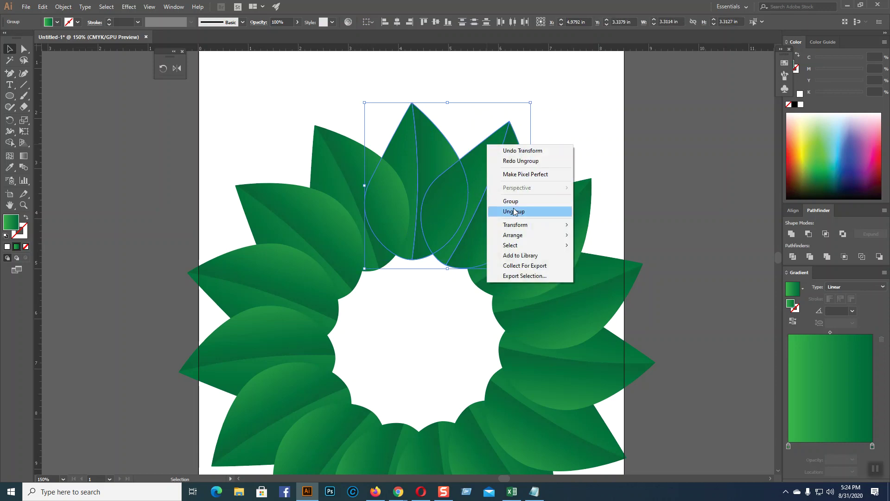
left_click(515, 212)
left_click(634, 158)
- Divide the two overlapping leaf halves with Pathfinder and ungroup the divided pieces
left_click(497, 146, "shift")
left_click_drag(819, 210, 630, 85)
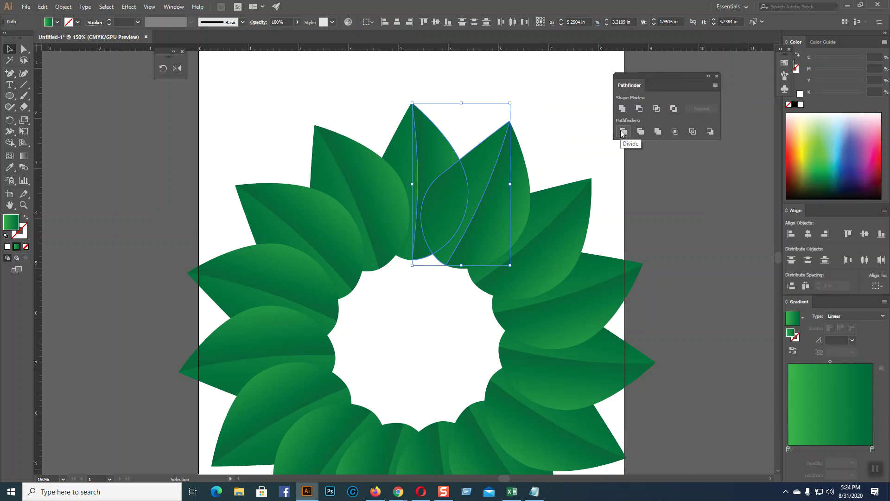
left_click_drag(625, 79, 819, 213)
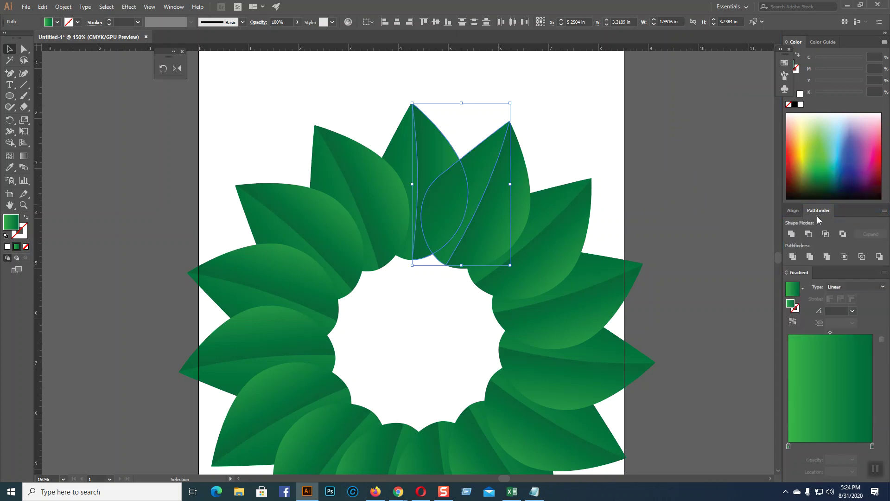
left_click(793, 258)
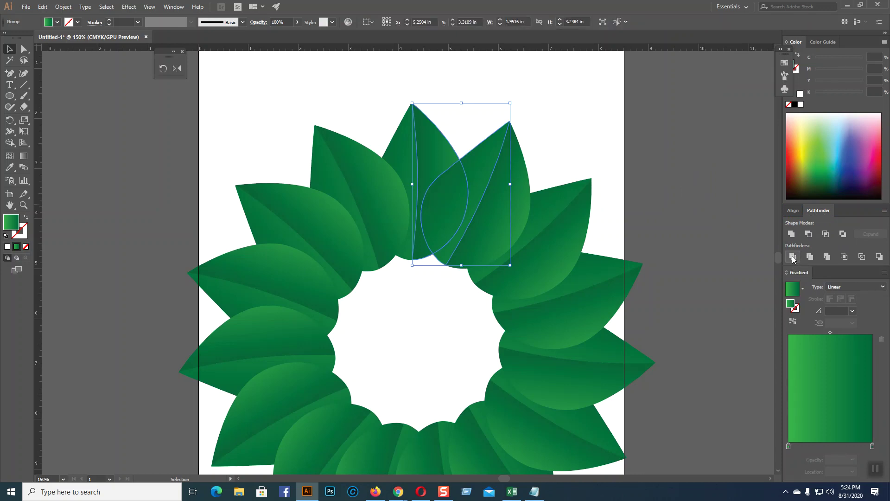
right_click(481, 172)
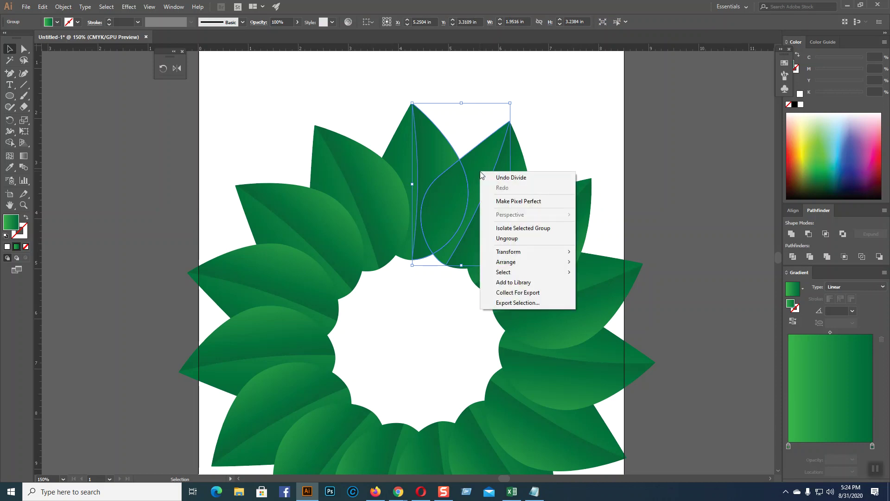
left_click(507, 238)
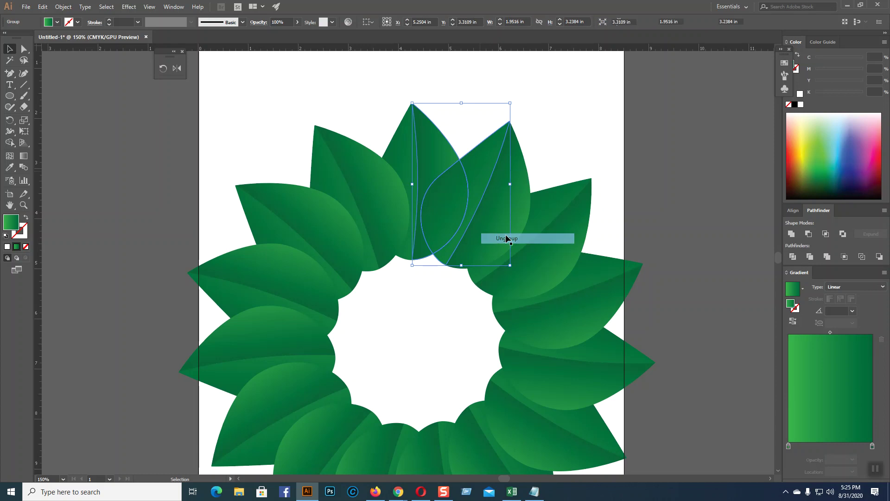
left_click(681, 108)
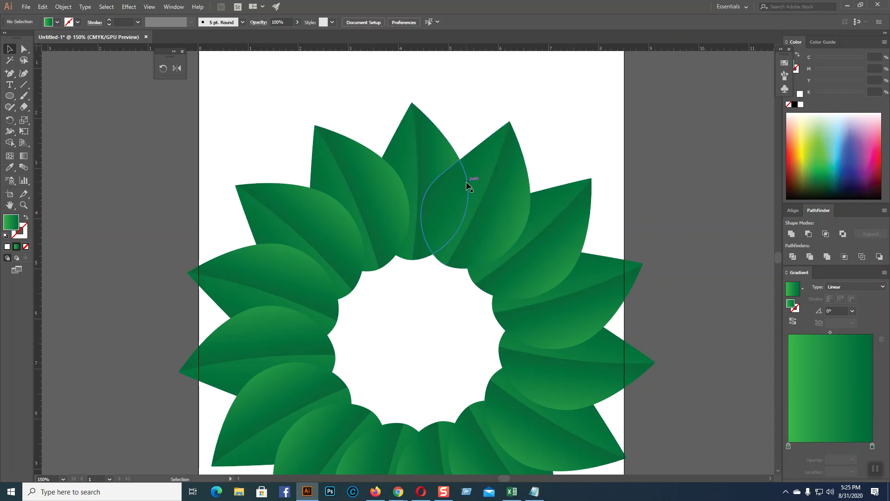
- Recolour the overlap piece with the gradient of the top leaf's adjoining half and unite the two pieces
left_click(445, 202)
left_click(681, 118)
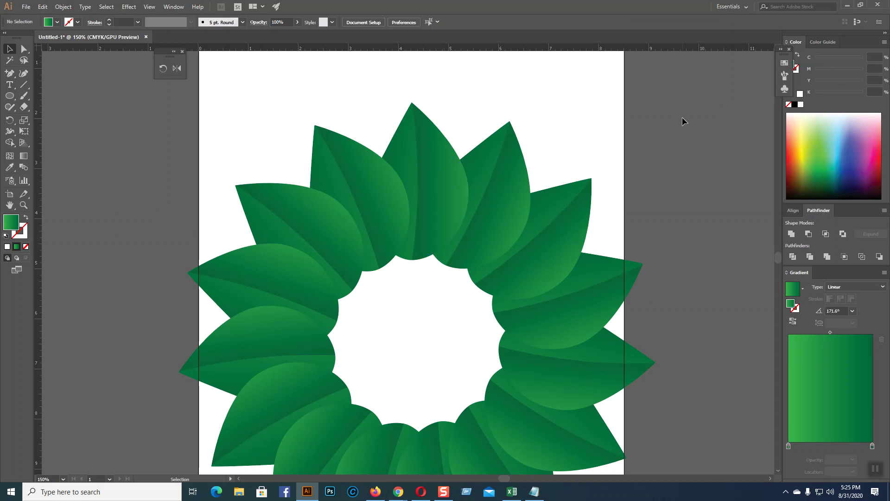
left_click(432, 152)
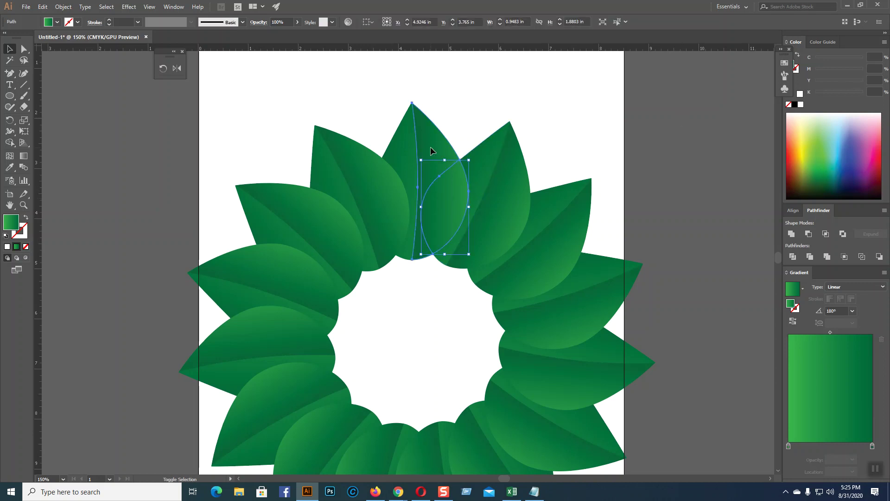
left_click(791, 234)
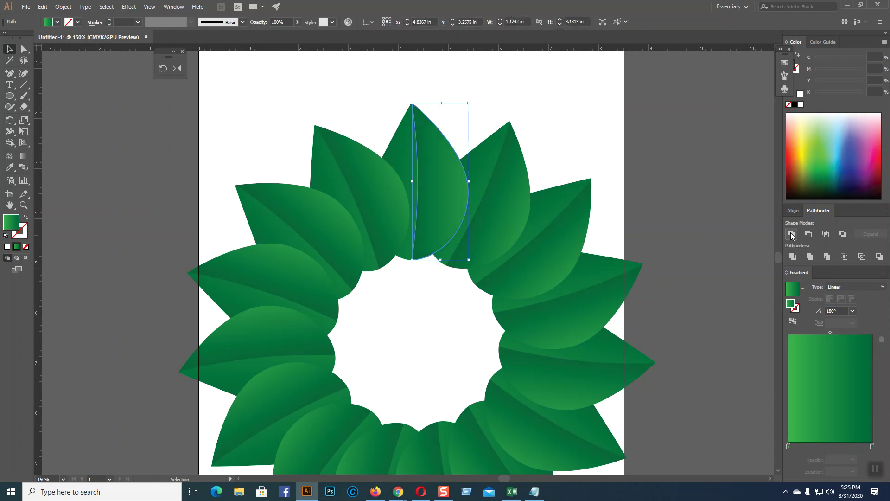
left_click(739, 213)
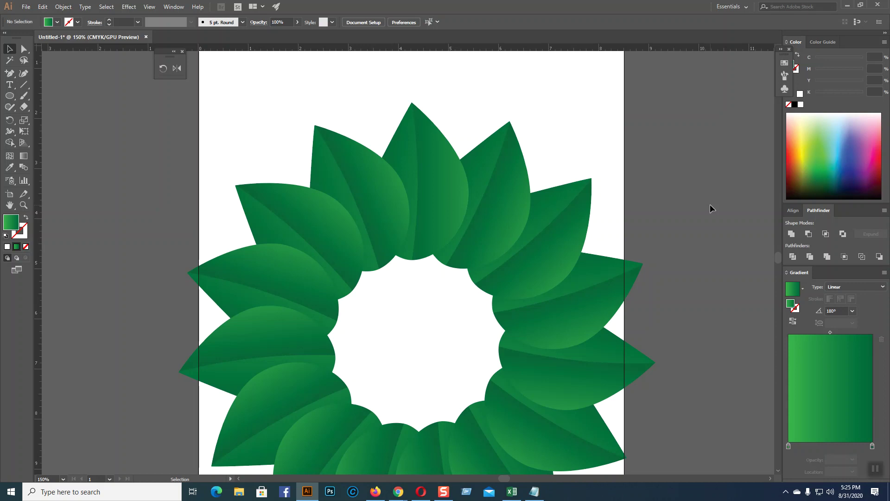
- Delete the whole ring of leaves from the artboard
key("ctrl+minus")
key("ctrl+minus")
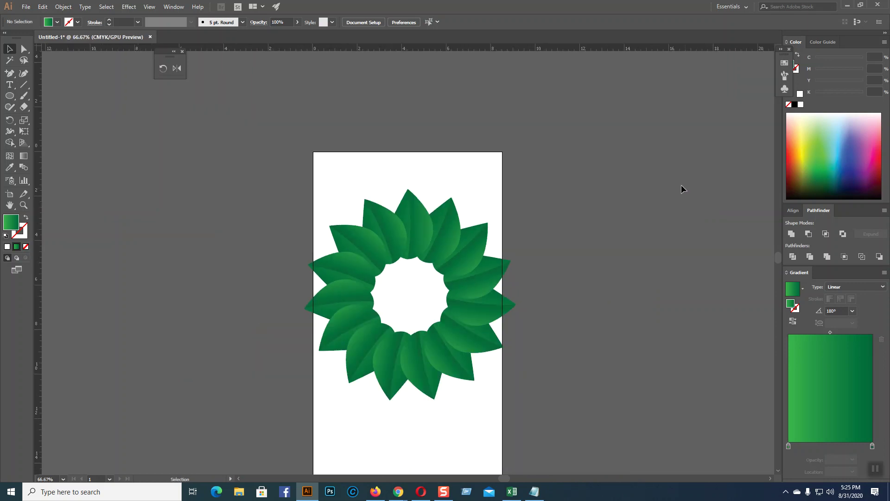
left_click_drag(311, 176, 559, 431)
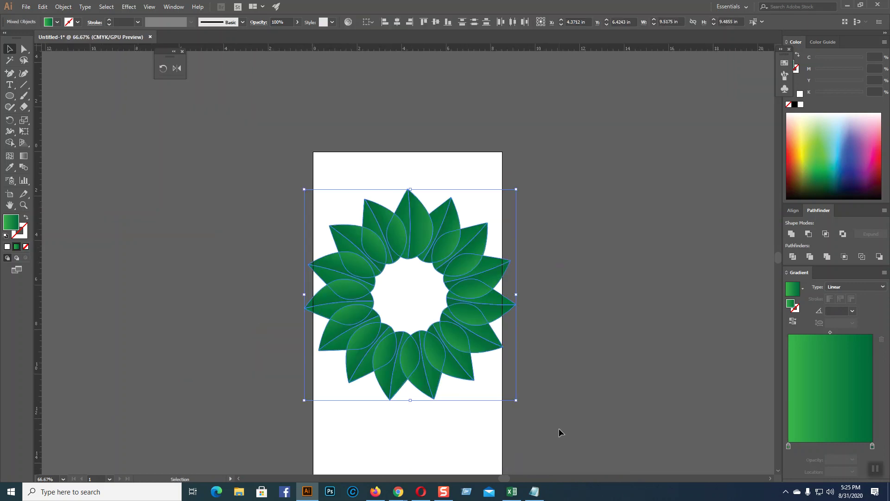
key("Delete")
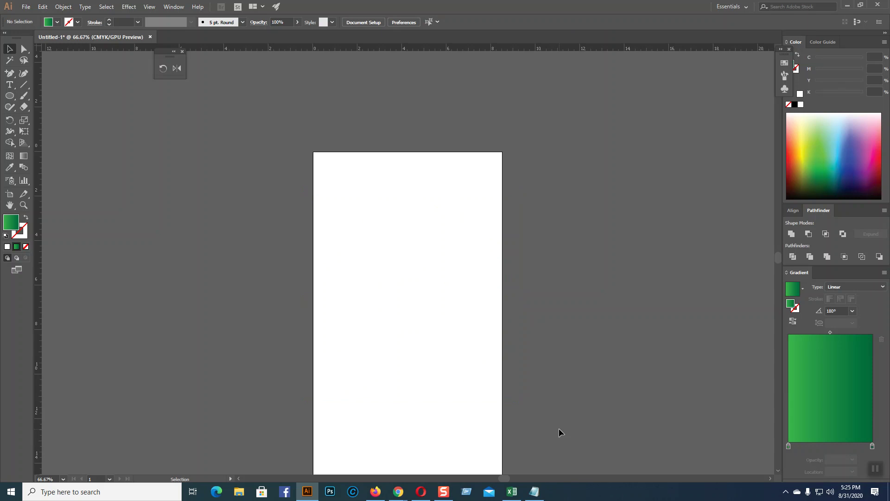
key("a")
key("ctrl+0")
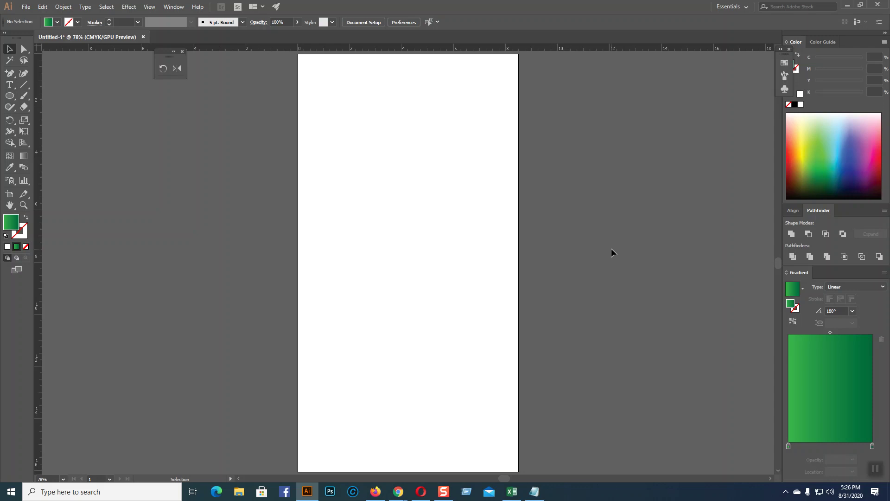
- Draw a hexagon about 6.27 in wide and 5.44 in high with the green gradient fill in the artboard's upper half
scroll(585, 256, "up", 1)
scroll(585, 256, "down", 1)
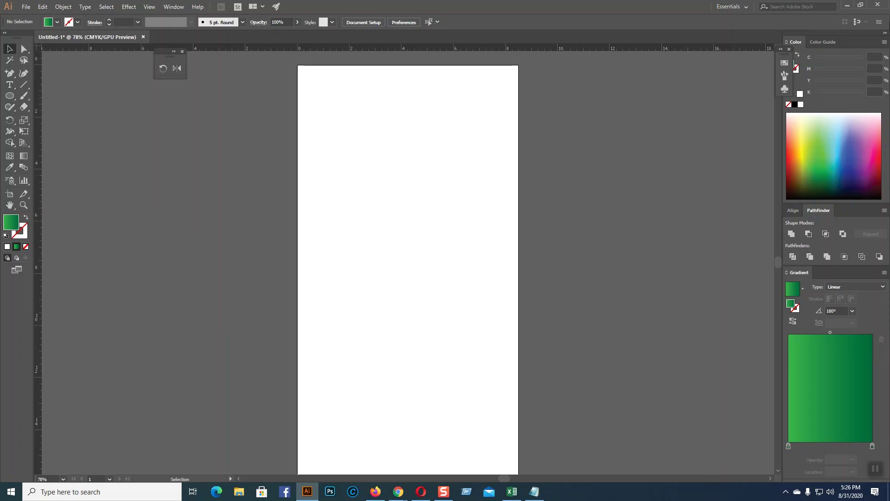
left_click(9, 95)
left_click(46, 129)
left_click_drag(410, 203, 469, 261)
key("v")
mouse_move(344, 203)
left_mouse_down()
mouse_move(378, 206)
mouse_move(338, 203)
left_mouse_up()
left_click(559, 237)
left_click(428, 213)
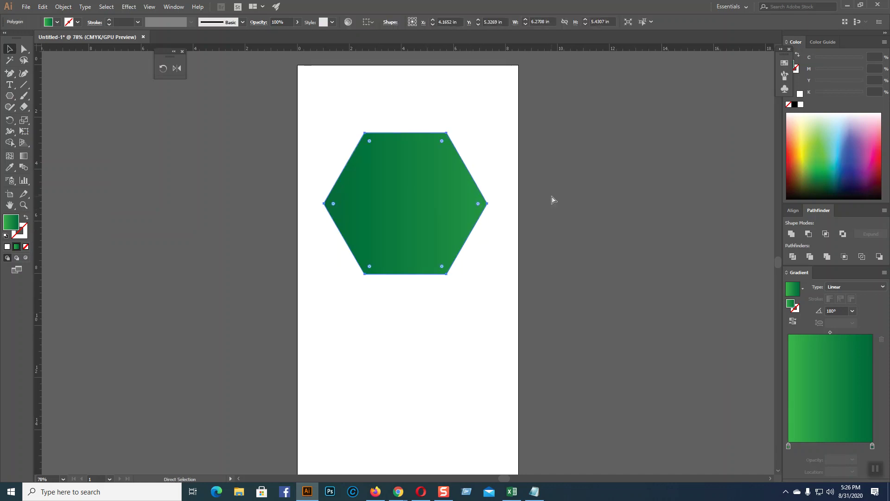
key("ctrl+1")
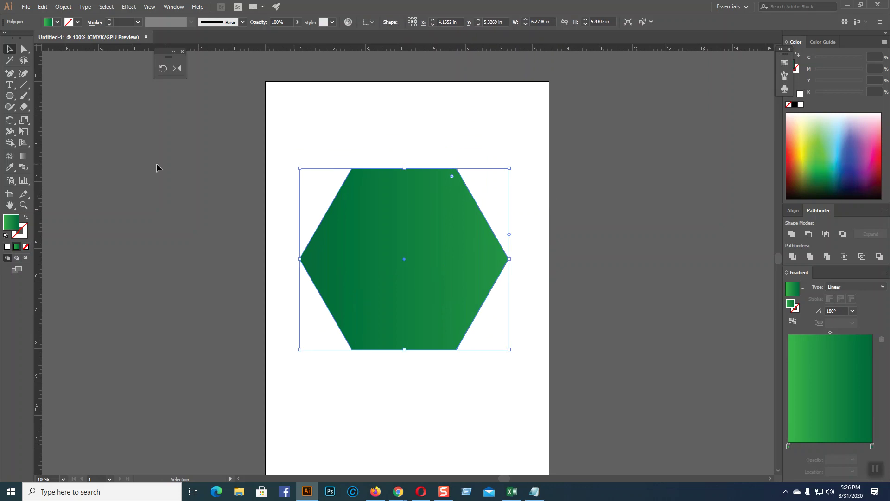
- Show the hidden guides and undo the extra vertical guide placed beside the existing centre one
left_click_drag(39, 180, 407, 182)
left_click(408, 184)
right_click(512, 121)
left_click(680, 193)
right_click(513, 157)
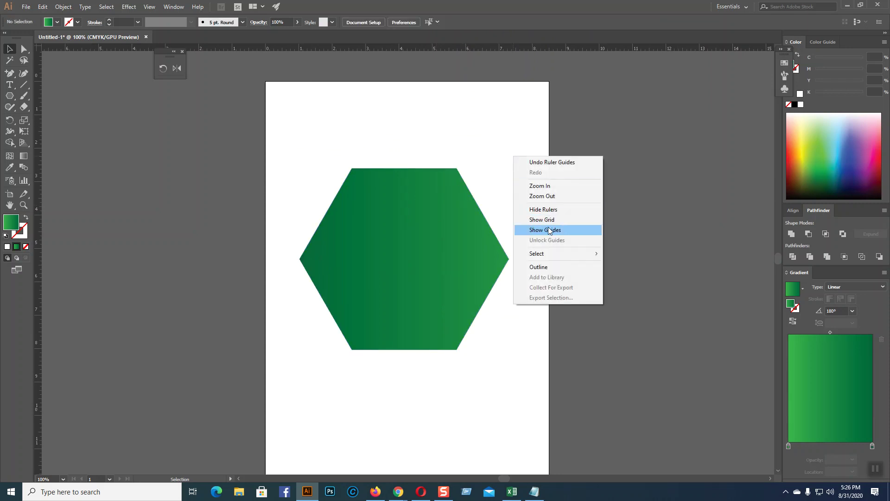
left_click(551, 230)
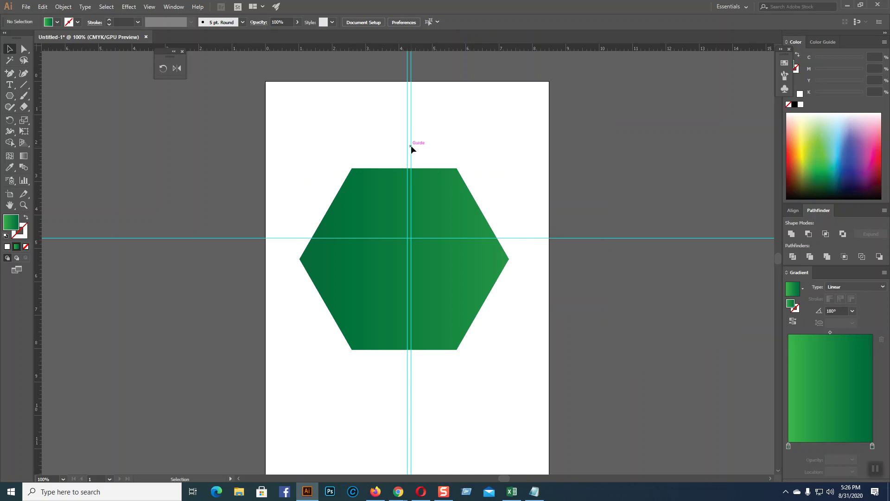
key("ctrl+z")
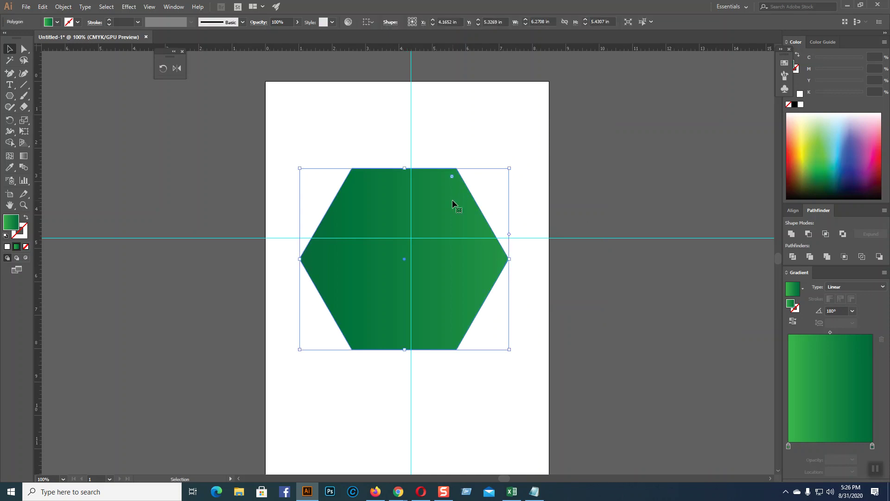
- Nudge the hexagon right and up until its centre sits on the intersection of the two guides
key("a")
key("Right")
key("Right")
key("v")
key("Right")
key("Right")
key("Right")
key("Right")
key("Right")
key("Right")
key("Right")
key("Right")
key("Right")
key("Right")
key("Up")
key("Up")
key("Up")
key("Up")
key("Up")
key("Up")
key("Up")
key("Up")
key("Up")
key("Up")
key("Up")
key("Up")
key("Up")
key("Up")
key("Up")
key("Up")
key("Up")
key("Up")
key("Up")
key("Up")
key("Up")
key("Up")
key("Up")
key("Up")
key("Up")
key("Up")
key("Up")
key("Up")
key("Up")
key("Up")
key("Up")
key("Up")
key("Up")
key("Up")
key("Up")
key("Up")
key("Down")
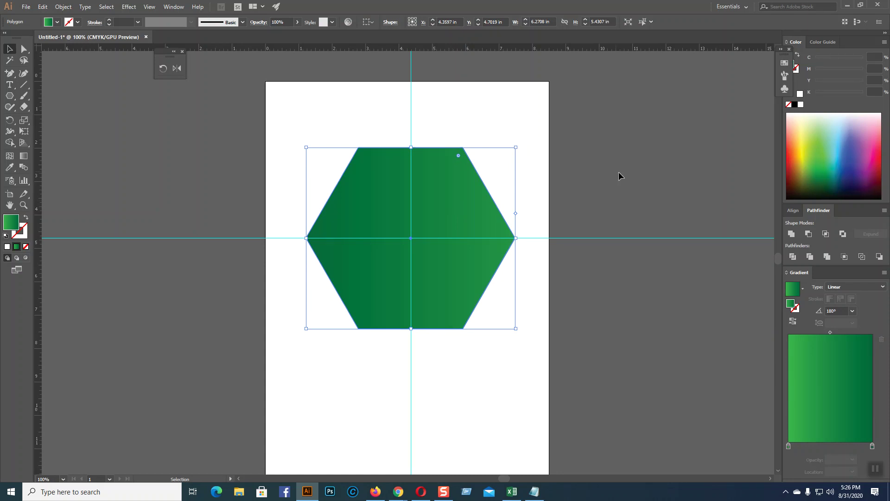
- Draw a circle about 4.31 in in diameter centred on the guide intersection inside the hexagon
left_click(644, 185)
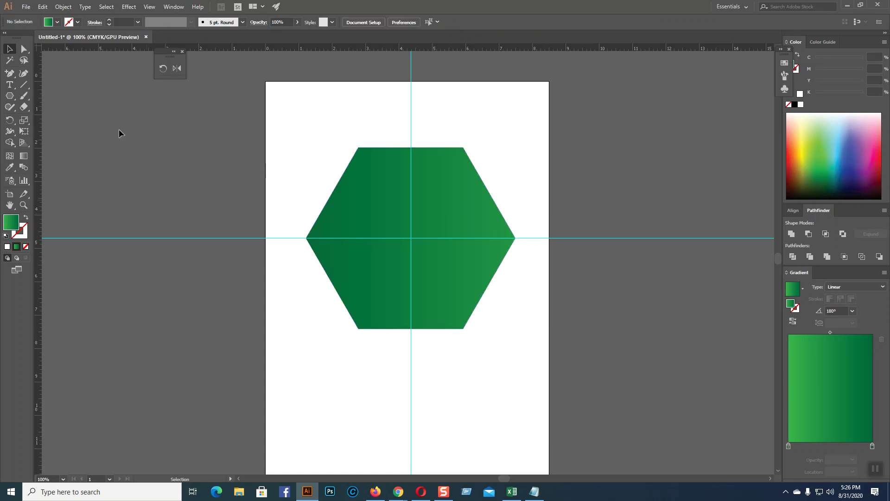
left_click_drag(9, 96, 43, 123)
left_click_drag(410, 238, 464, 310)
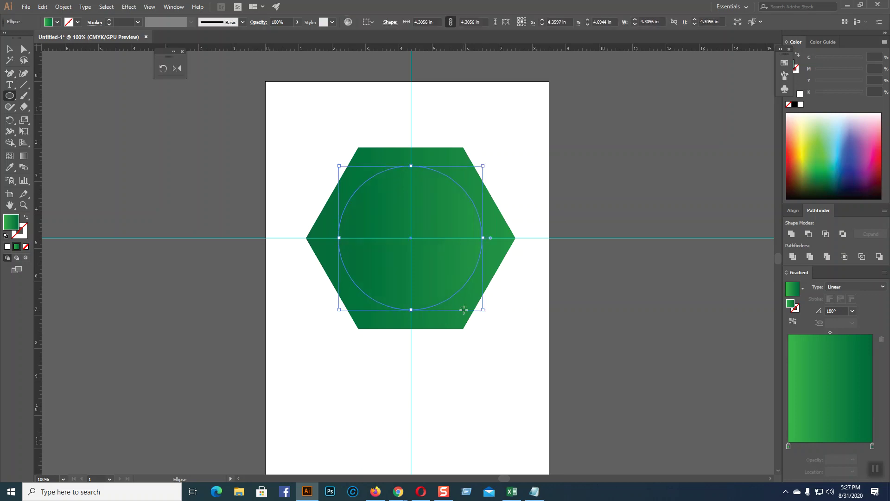
- Subtract the circle from the hexagon with Pathfinder's Minus Front to leave a round hole
key("v")
left_click_drag(437, 119, 450, 203)
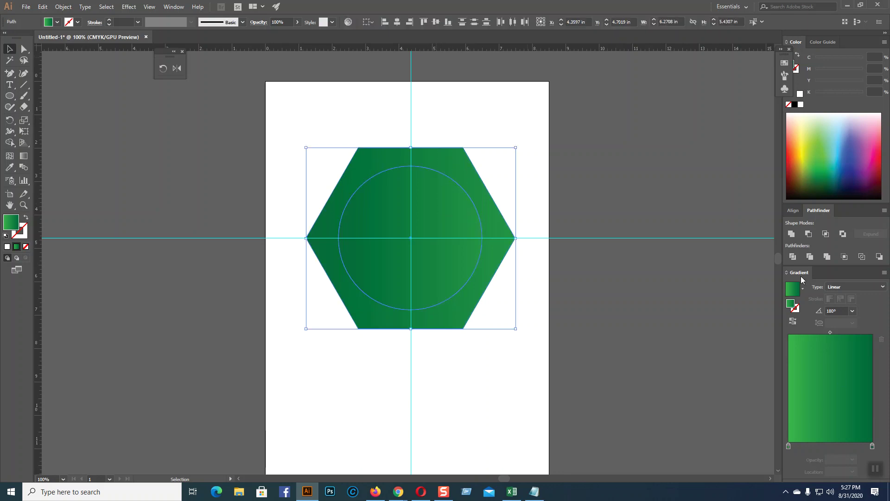
left_click(809, 235)
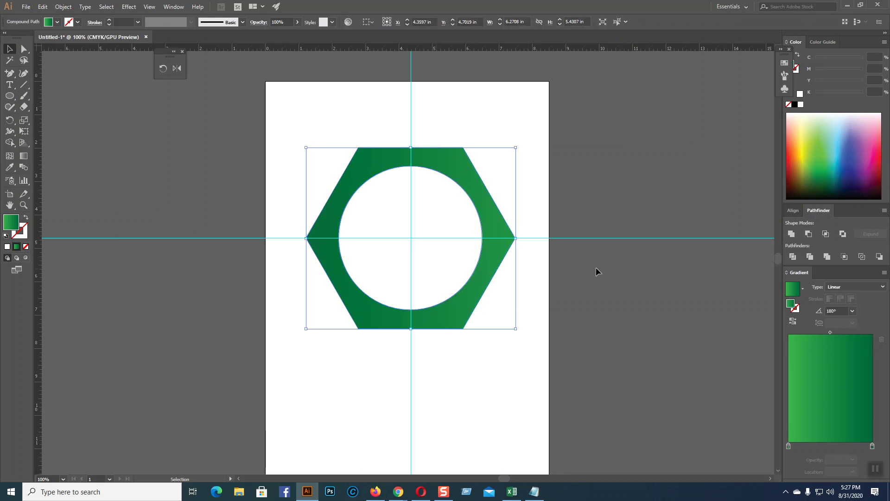
left_click(694, 188)
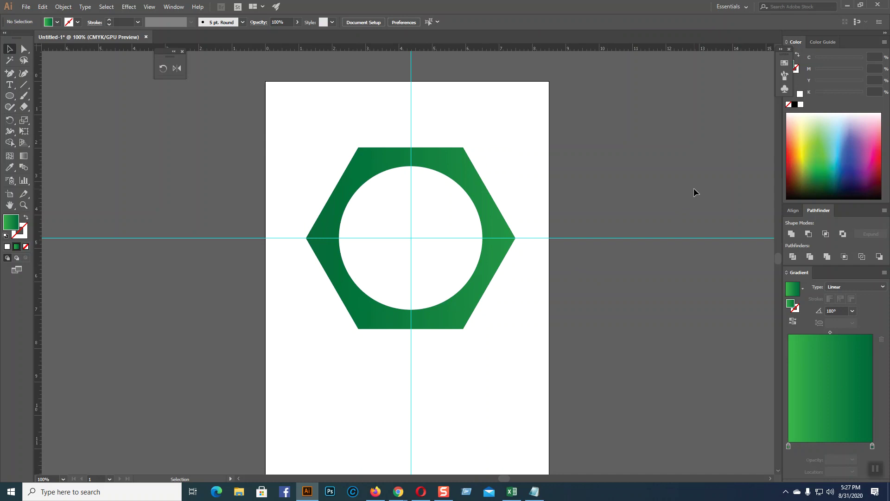
- Change the hexagon frame's gradient to Radial and move the gradient midpoint to about 72%
left_click(505, 224)
left_click(847, 284)
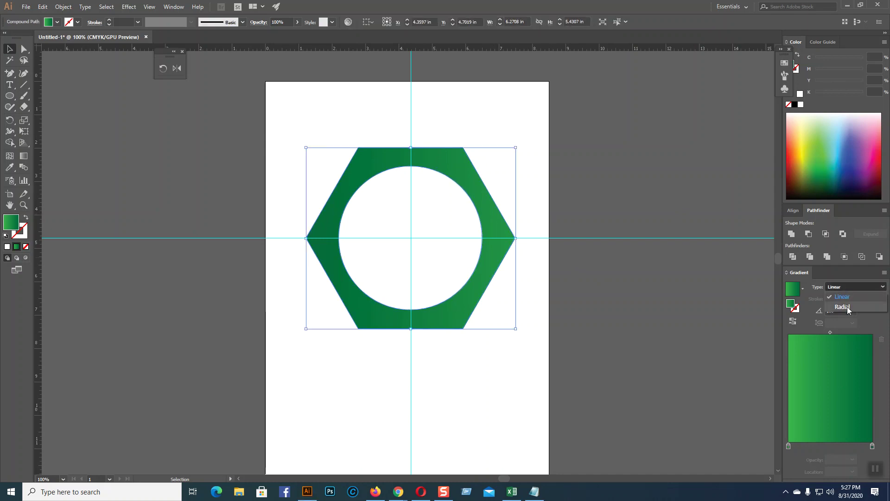
left_click(847, 307)
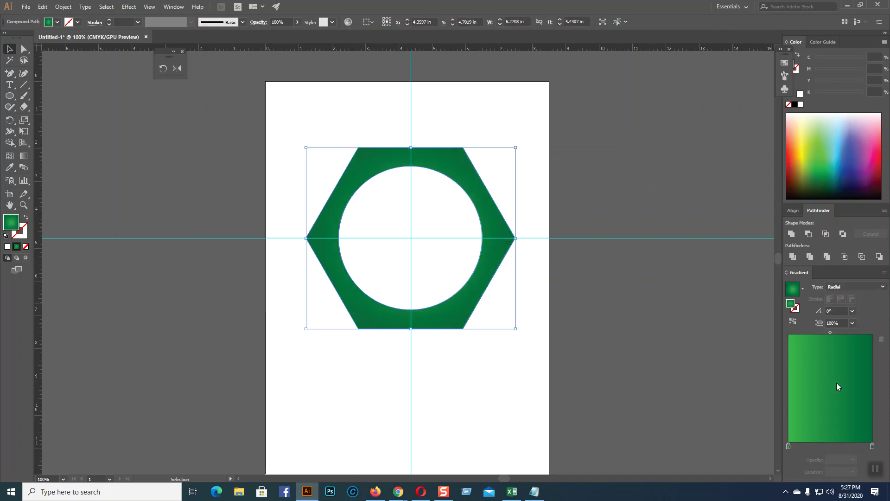
left_click_drag(830, 333, 849, 333)
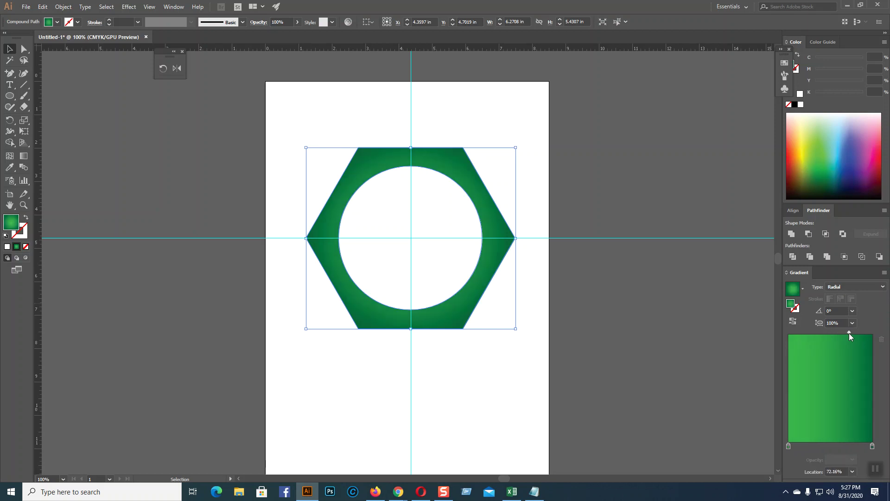
left_click(641, 301)
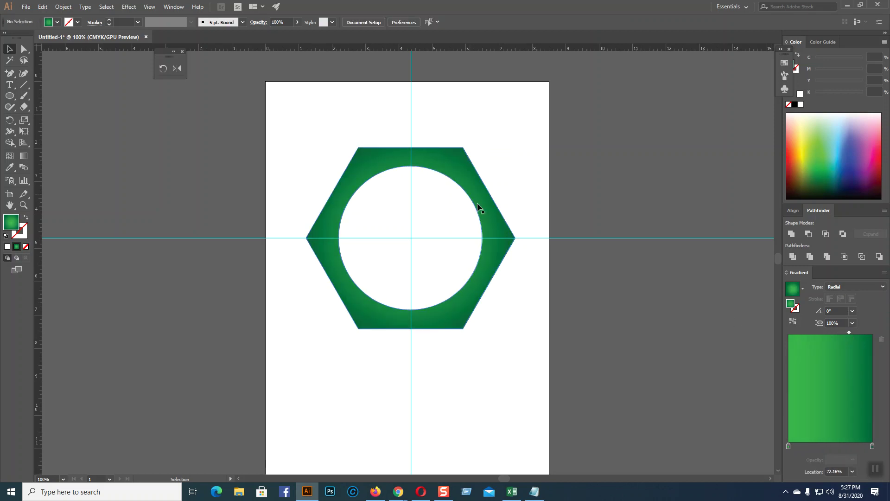
- Recolour the hexagon gradient's outer stop with the dark brown swatch (C50 M70 Y80 K70)
left_click(477, 293)
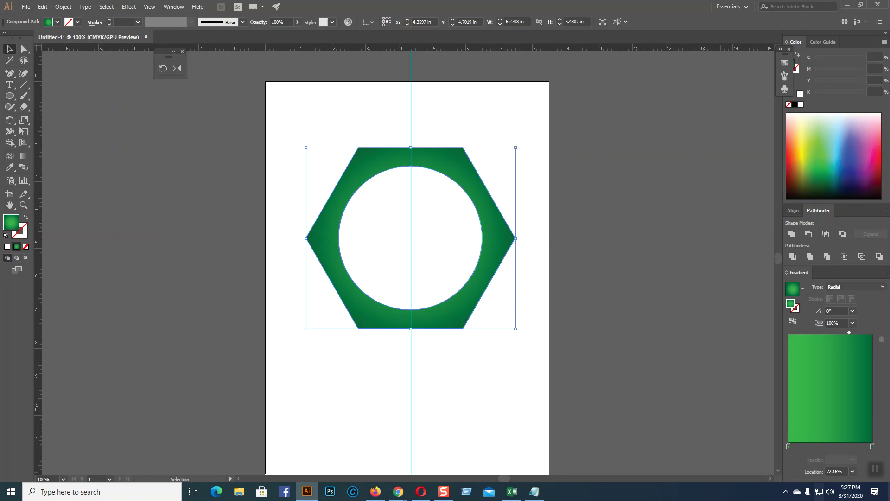
left_click(872, 445)
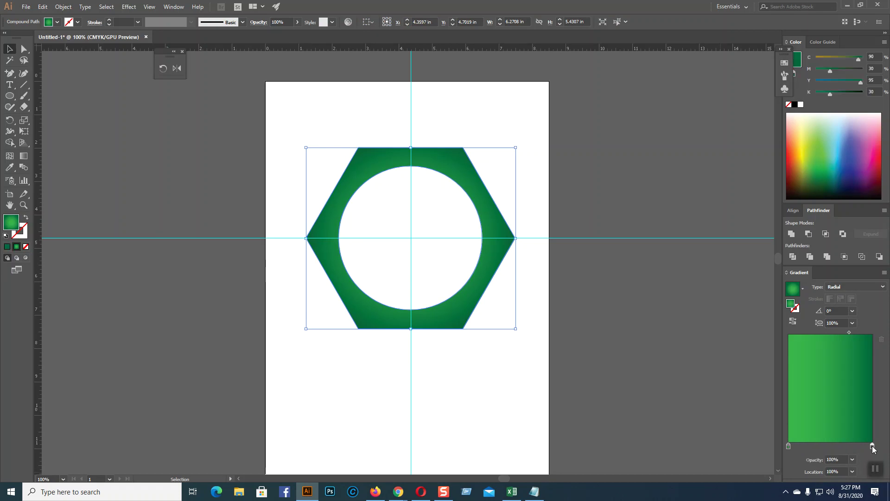
double_click(871, 444)
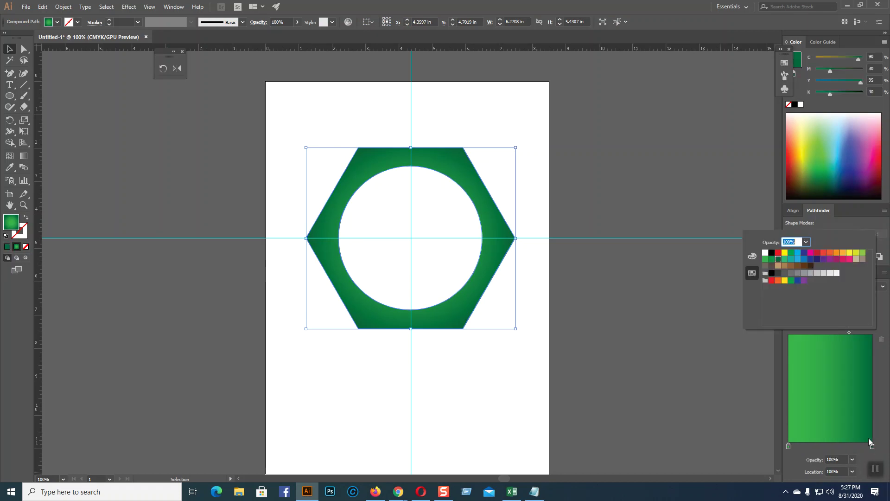
left_click(804, 266)
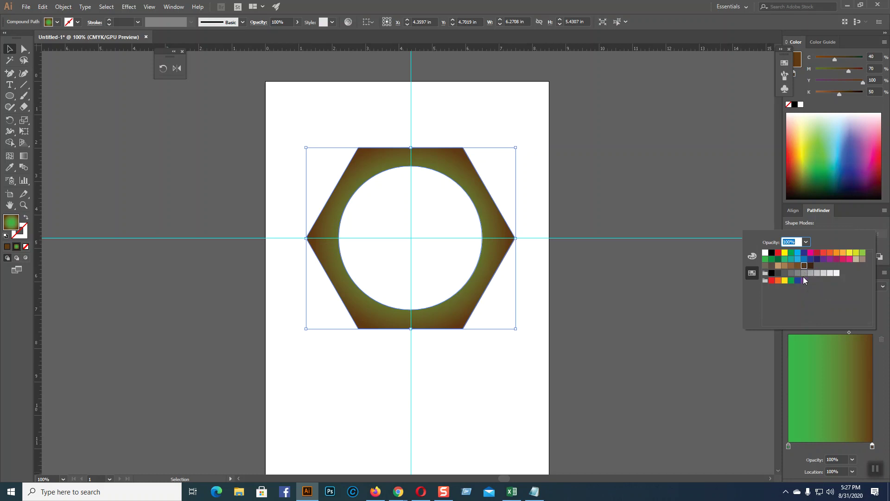
left_click(811, 266)
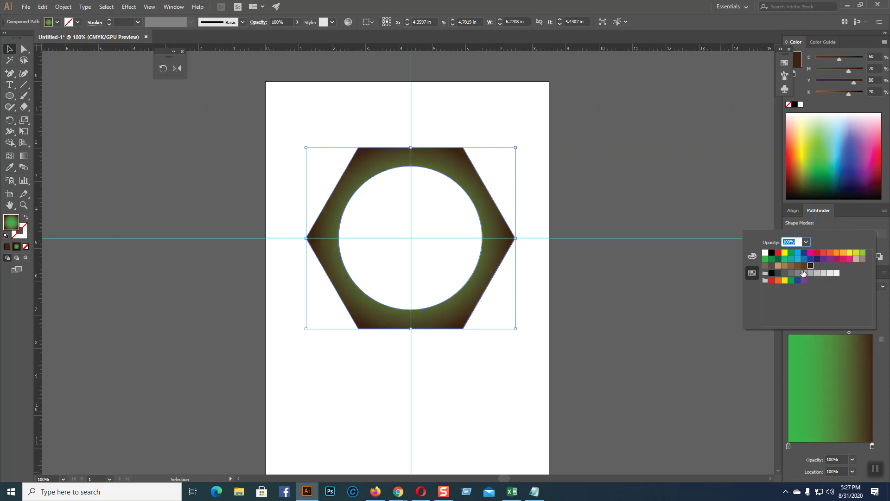
- Recolour the hexagon gradient's inner stop with the medium brown swatch (C40 M65 Y90 K35)
double_click(789, 447)
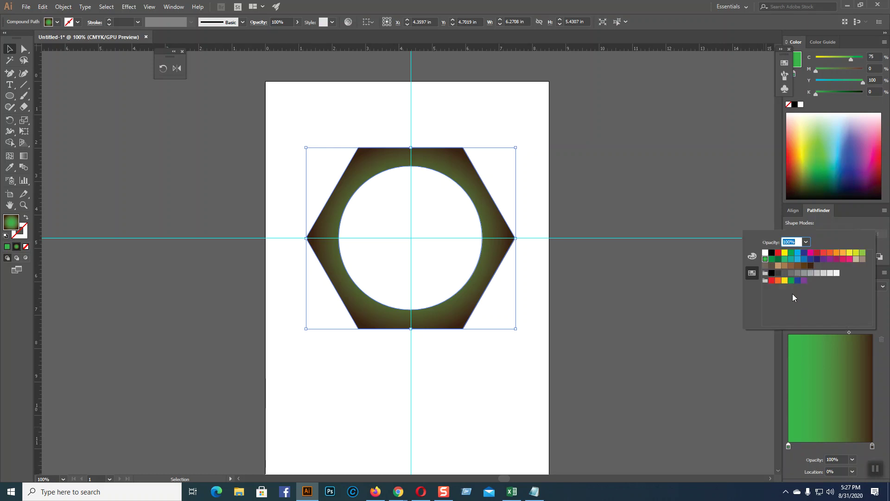
left_click(785, 266)
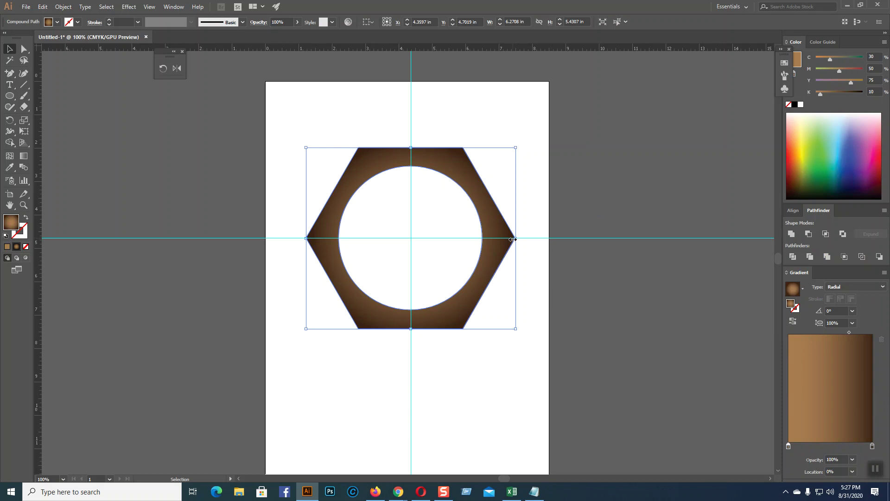
double_click(788, 447)
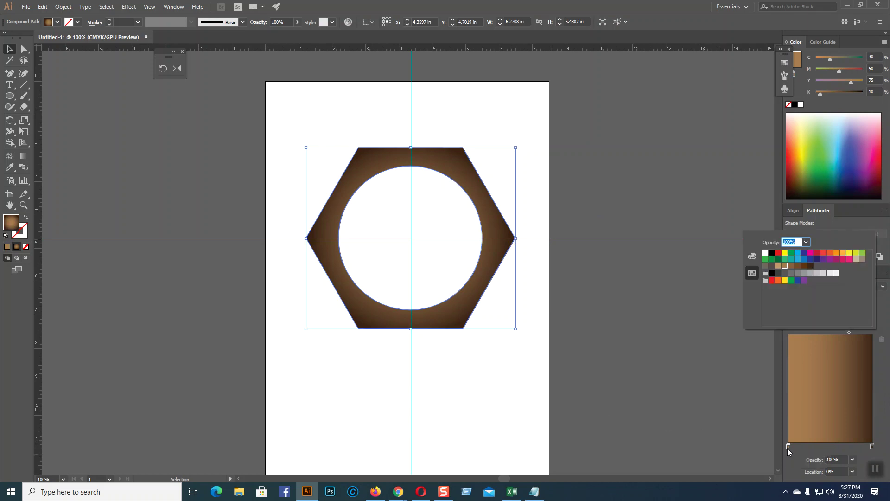
left_click(798, 266)
left_click(657, 304)
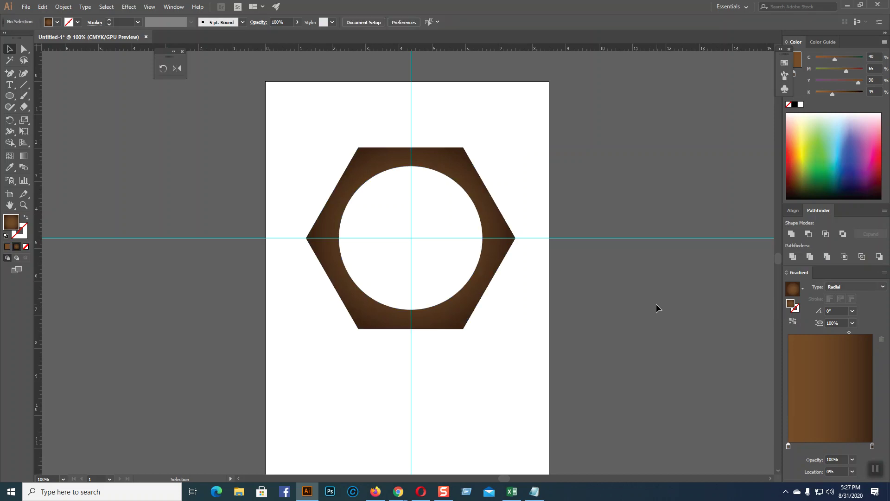
- Draw a rectangle about 2.49 in wide and 4.47 in high, centred below the hexagon and slightly overlapping its lower edge
key("a")
key("v")
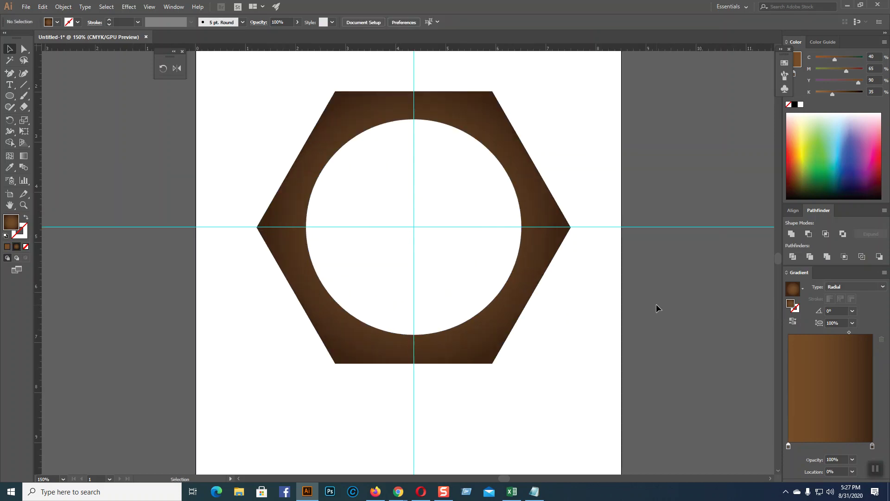
key("ctrl+equal")
scroll(656, 304, "down", 1)
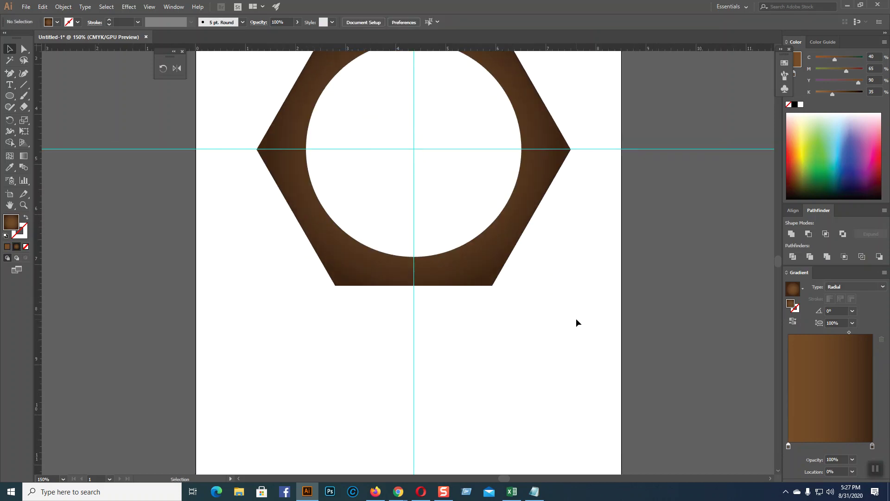
scroll(576, 319, "up", 3)
left_click_drag(9, 95, 45, 100)
scroll(342, 324, "down", 2)
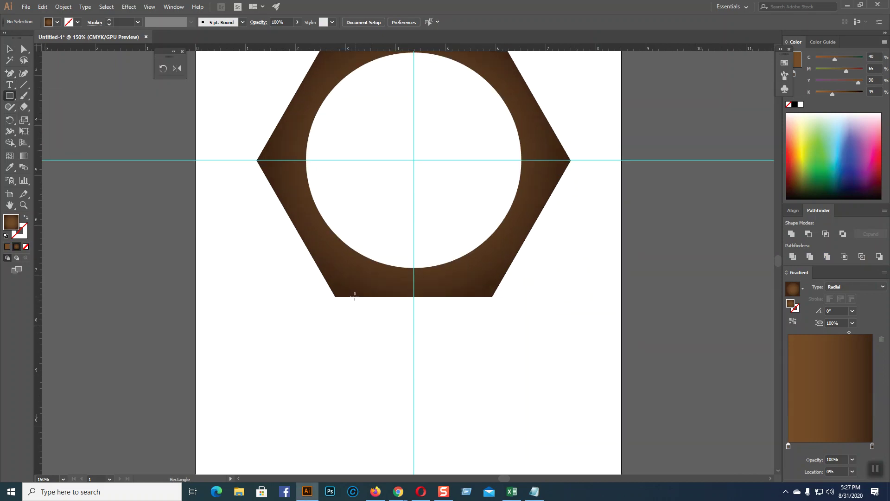
left_click_drag(352, 292, 475, 459)
left_click_drag(474, 460, 477, 458)
key("v")
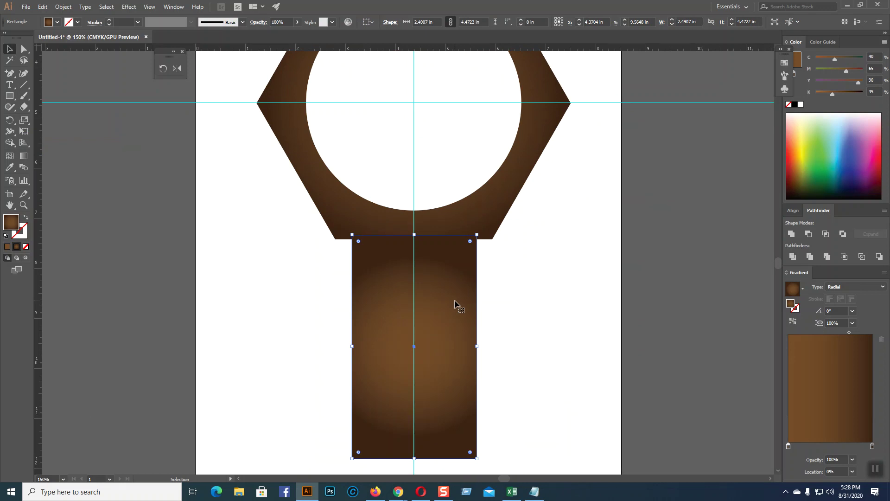
- Change the rectangle's gradient to Linear and run it vertically from medium brown at the upper edge to dark brown at the lower edge
left_click(854, 287)
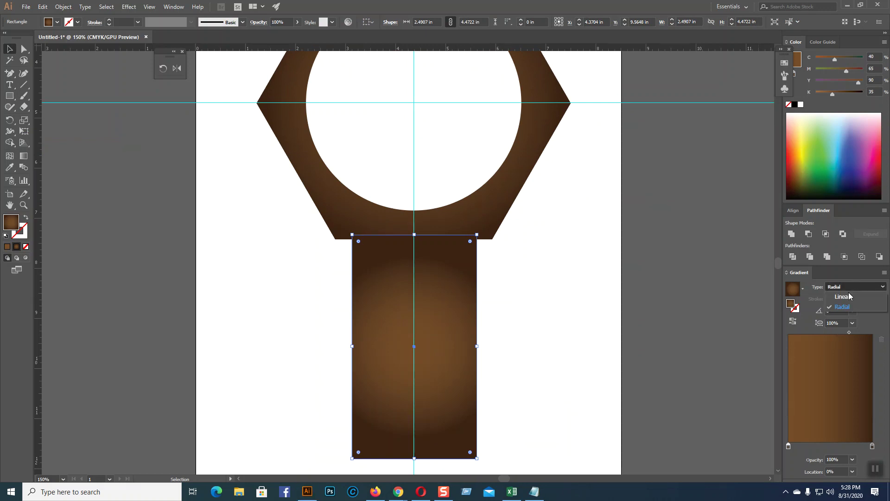
left_click(852, 293)
left_click(24, 156)
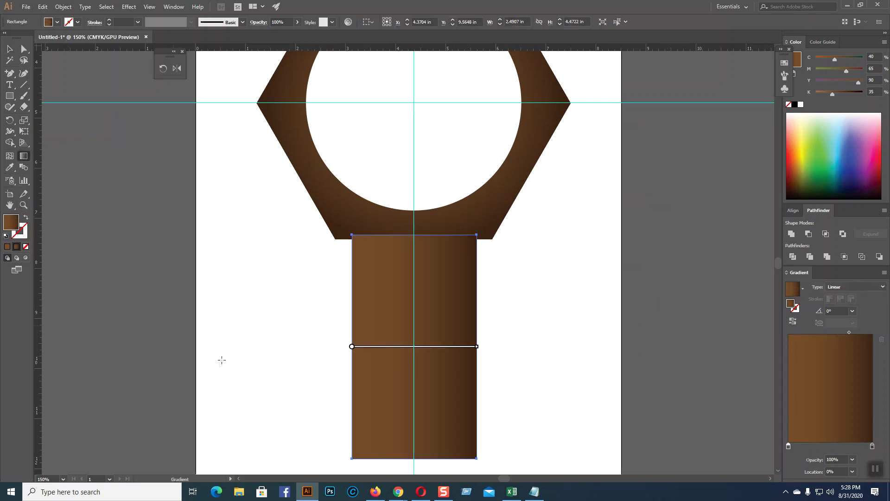
mouse_move(418, 470)
left_mouse_down()
mouse_move(416, 227)
mouse_move(435, 467)
left_mouse_up()
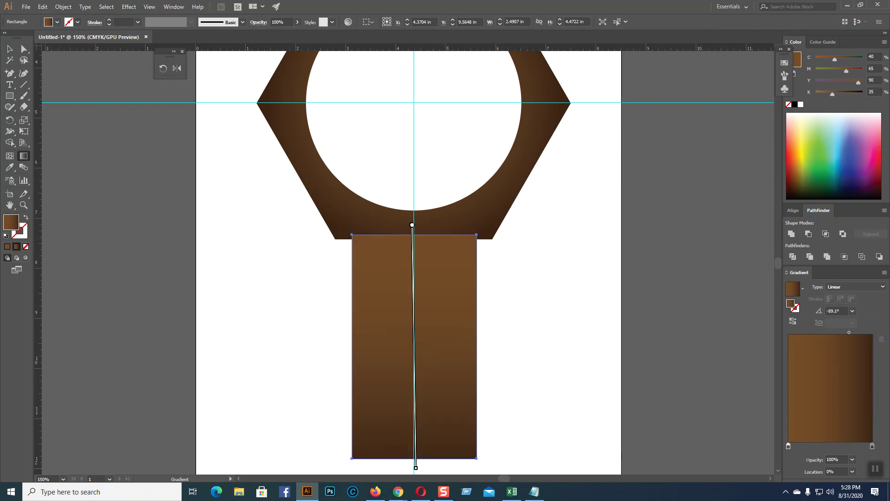
- Unite the hexagon frame and the rectangle below it into one shape with the Pathfinder
left_click(10, 48)
left_click(509, 201, "shift")
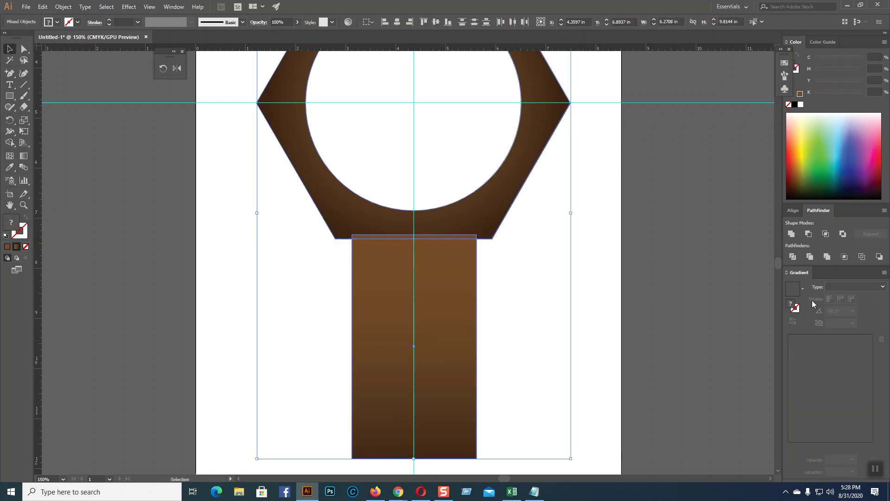
left_click(792, 235)
left_click(611, 288)
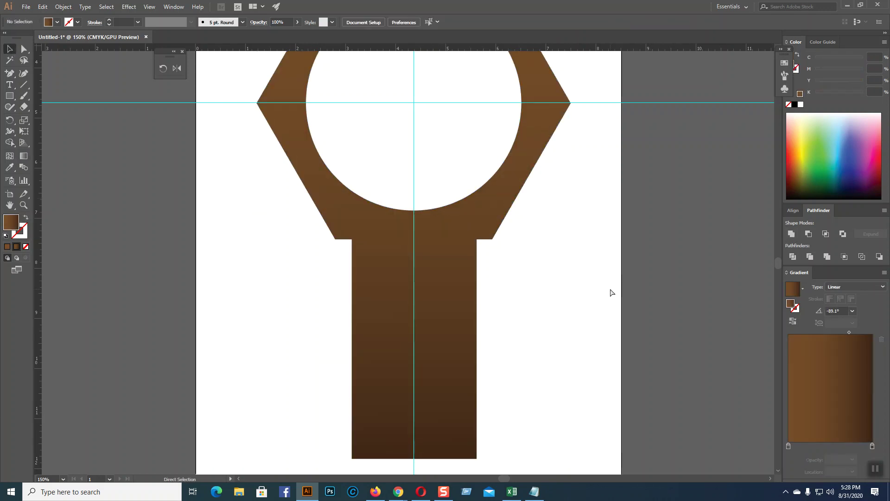
- Round the two lower corners of the handle together
key("ctrl+0")
key("ctrl+1")
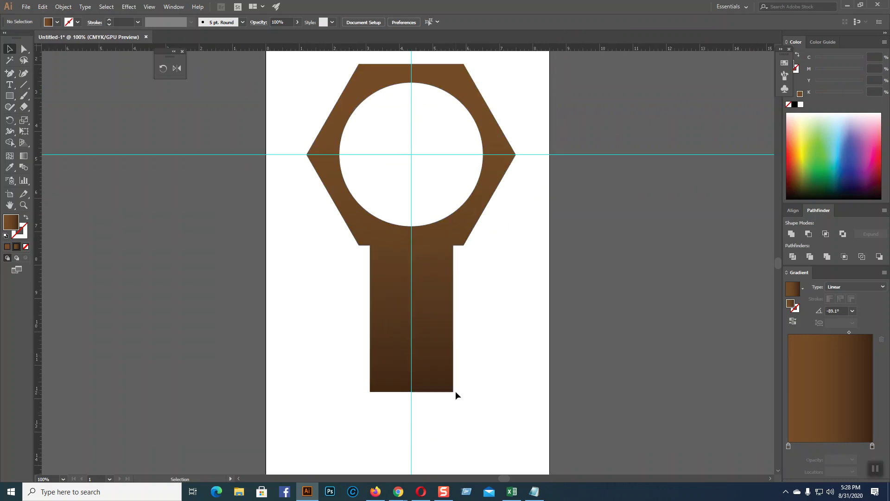
left_click(23, 49)
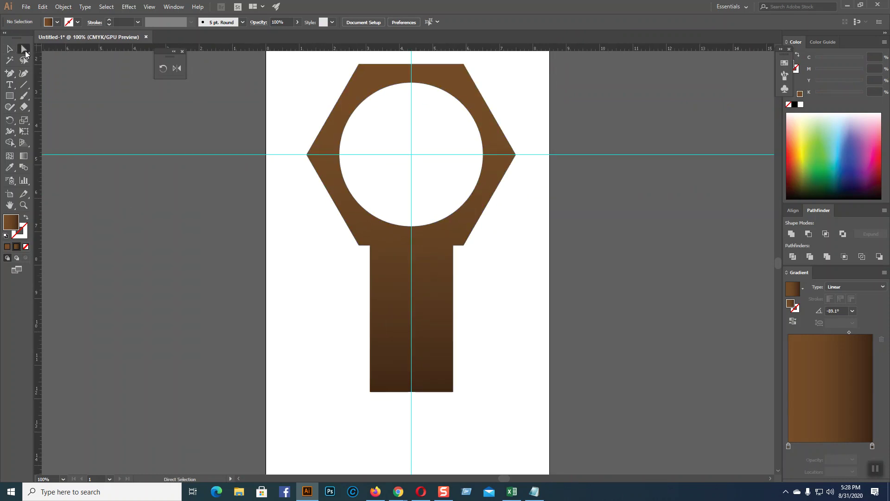
left_click(370, 392)
left_click(453, 391, "shift")
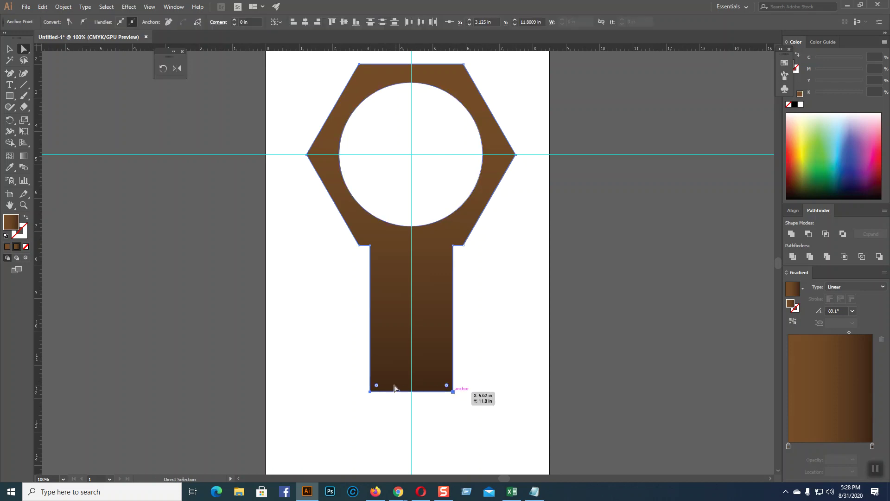
left_click_drag(376, 385, 392, 370)
left_click(490, 367)
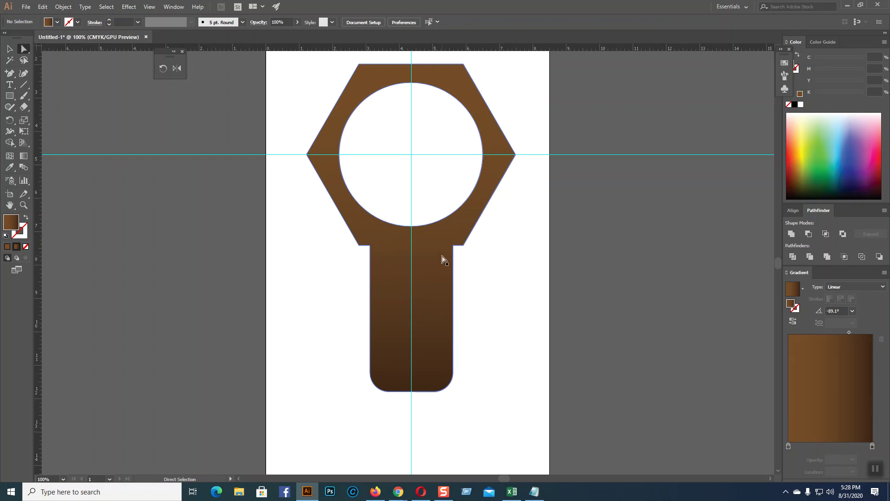
- Draw a narrow rectangle about 0.43 in wide and 3.63 in high inside the handle, centred on the vertical guide
left_click(9, 49)
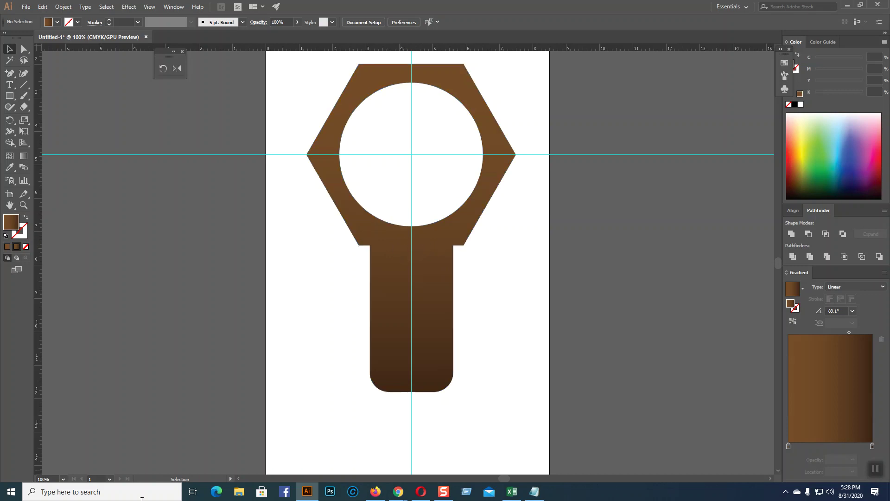
left_click(9, 95)
left_click(84, 96)
left_click_drag(408, 244, 419, 360)
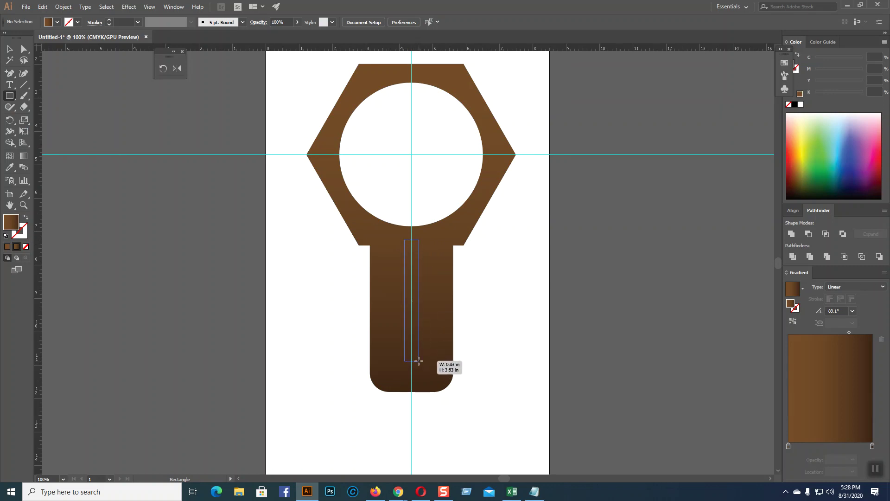
left_click_drag(419, 360, 418, 359)
left_click(9, 48)
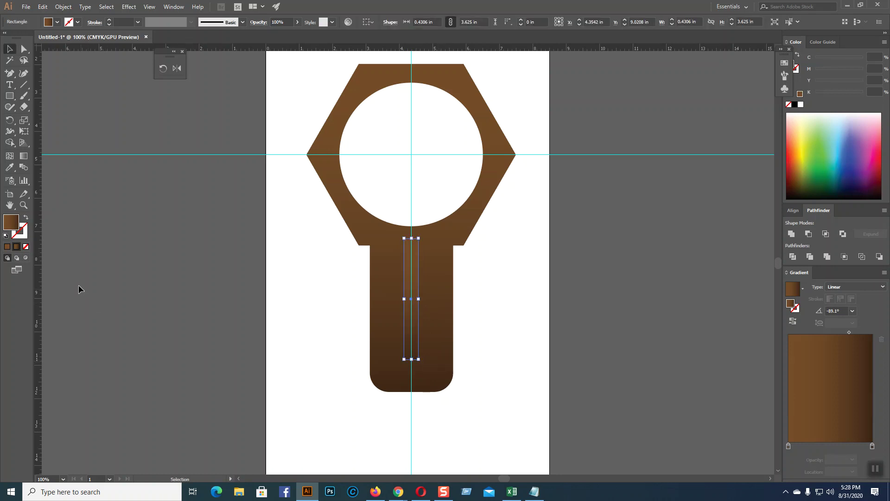
- Replace the narrow rectangle's gradient fill with solid white
left_click(7, 246)
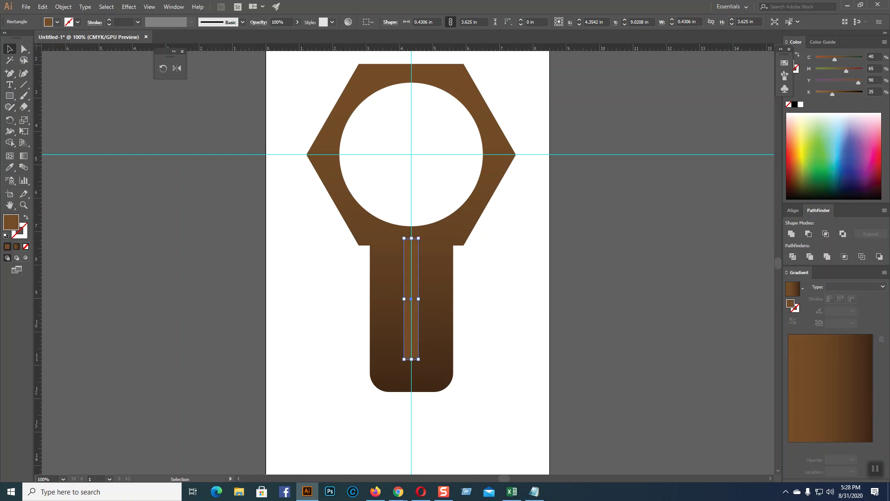
double_click(7, 226)
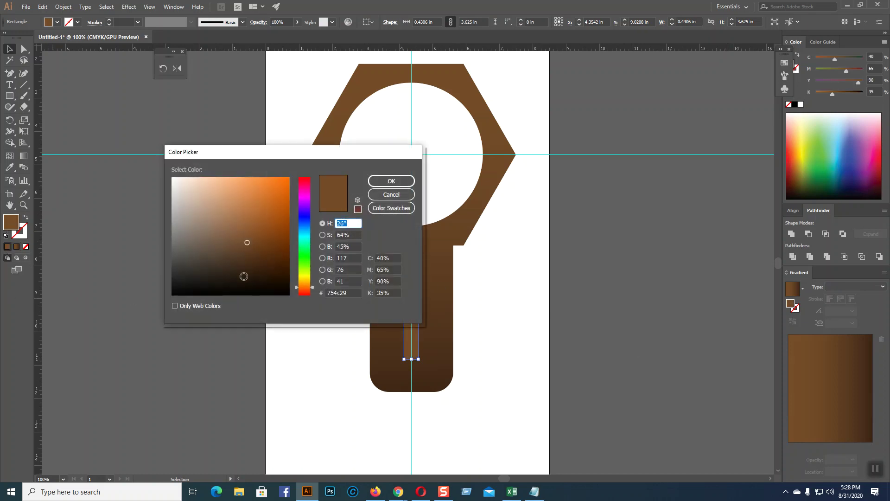
left_click(277, 254)
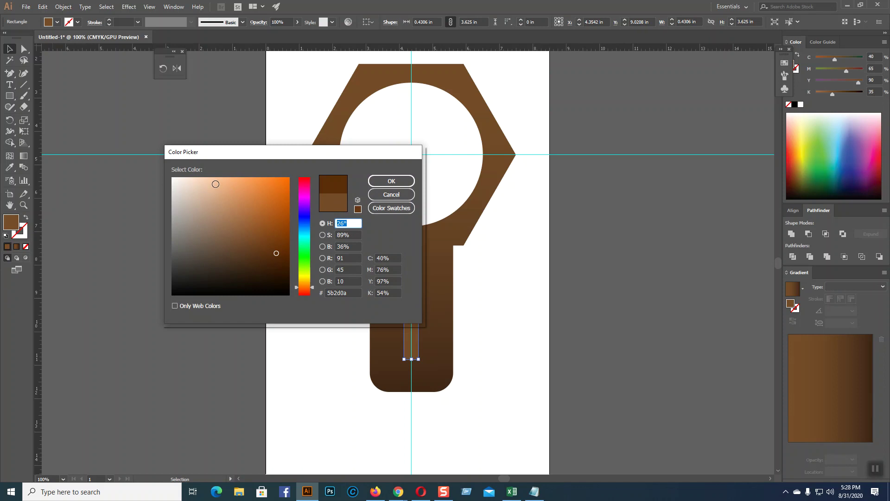
left_click(187, 180)
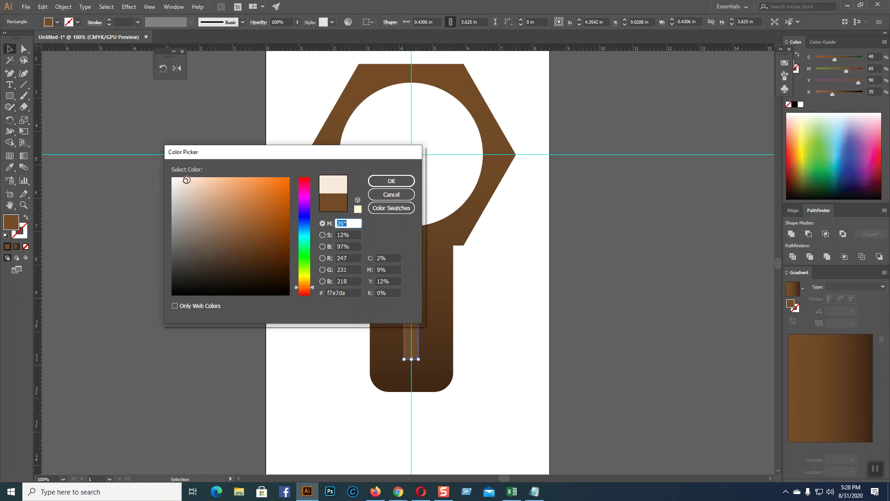
left_click(172, 177)
left_click(392, 182)
left_click(533, 311)
- Draw a white circle about 0.92 in across, centred on the lower end of the narrow white rectangle
left_click_drag(9, 95, 35, 119)
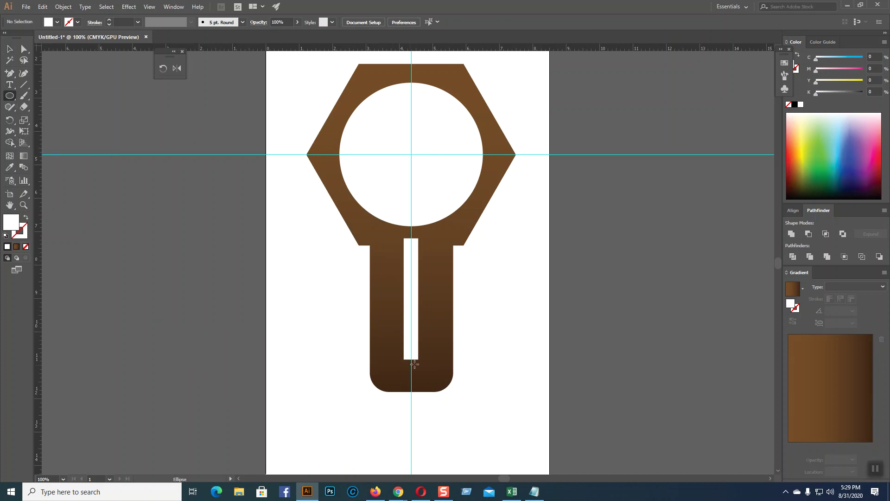
left_click_drag(411, 360, 427, 375)
key("v")
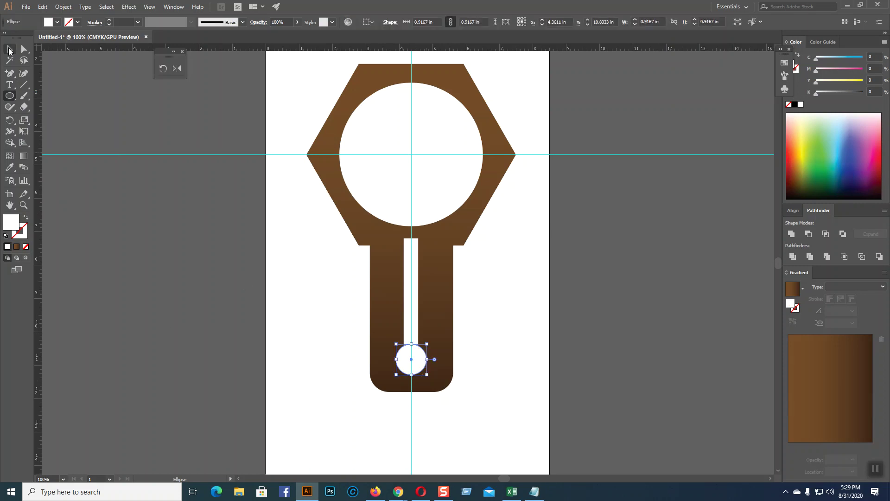
- Narrow the white rectangle evenly on both sides so it stays centred on the vertical guide
left_click(417, 306, "shift")
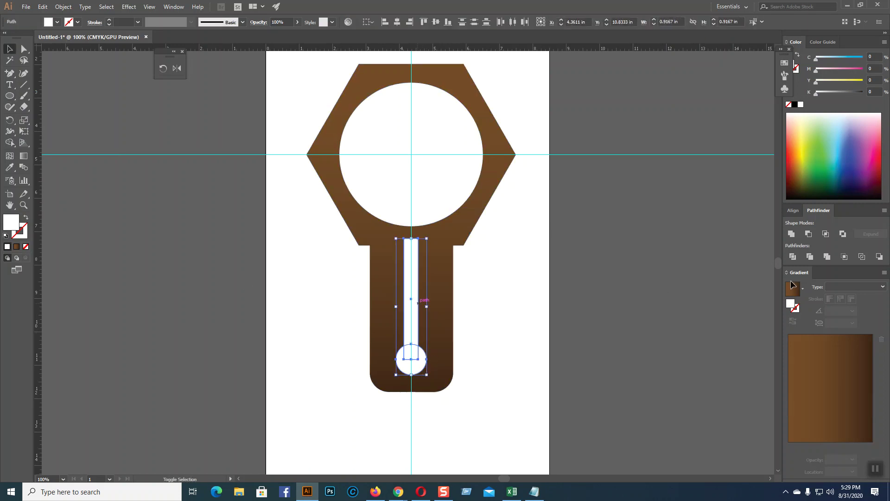
left_click(618, 308)
left_click(418, 291)
left_click_drag(422, 299, 416, 299)
left_click(517, 332)
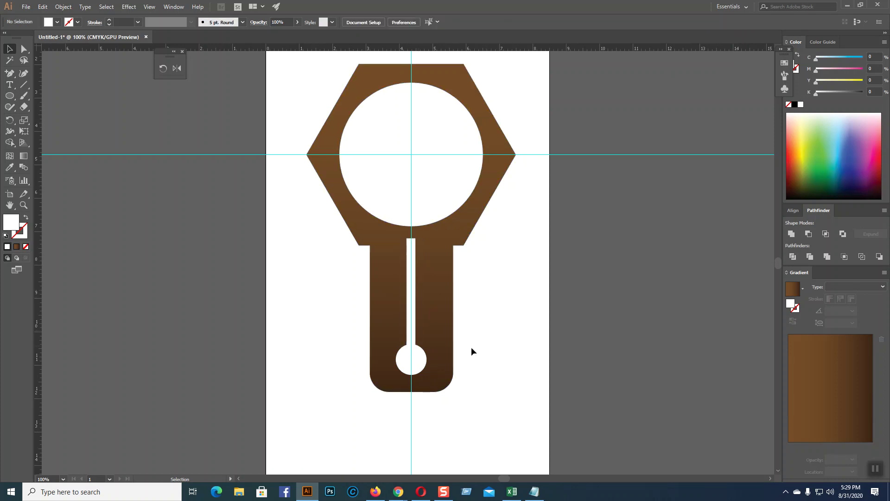
- Unite the white circle and the narrow white rectangle into one keyhole-like shape with the Pathfinder
left_click(420, 358)
left_click(411, 314, "shift")
left_click(793, 235)
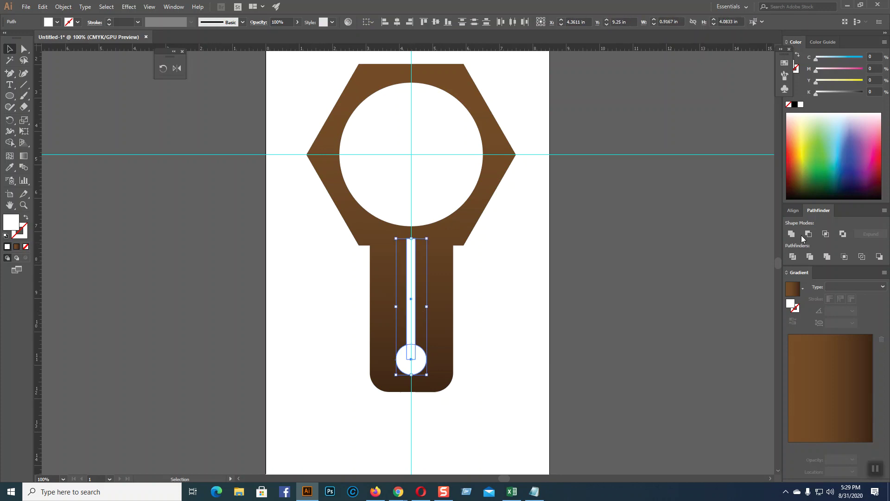
left_click(611, 278)
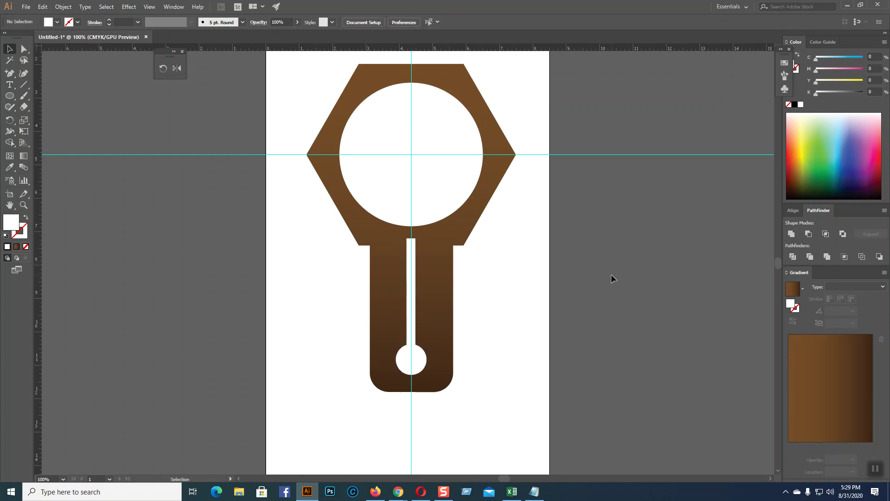
scroll(611, 275, "up", 1)
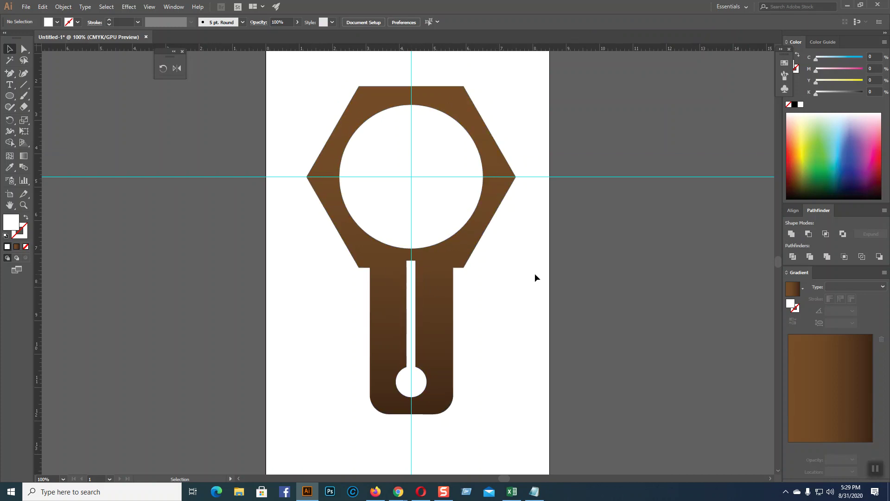
key("a")
key("ctrl+=")
key("v")
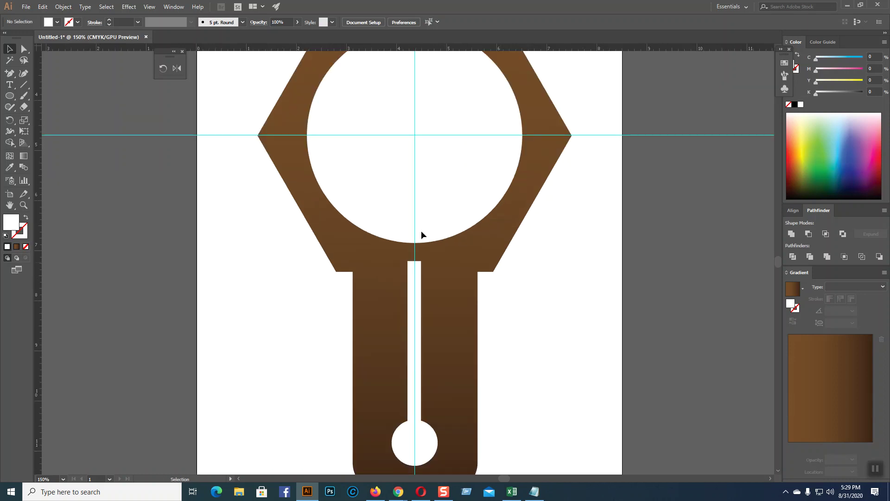
scroll(536, 325, "up", 2)
scroll(597, 332, "down", 1)
scroll(598, 333, "down", 1)
scroll(597, 332, "up", 1)
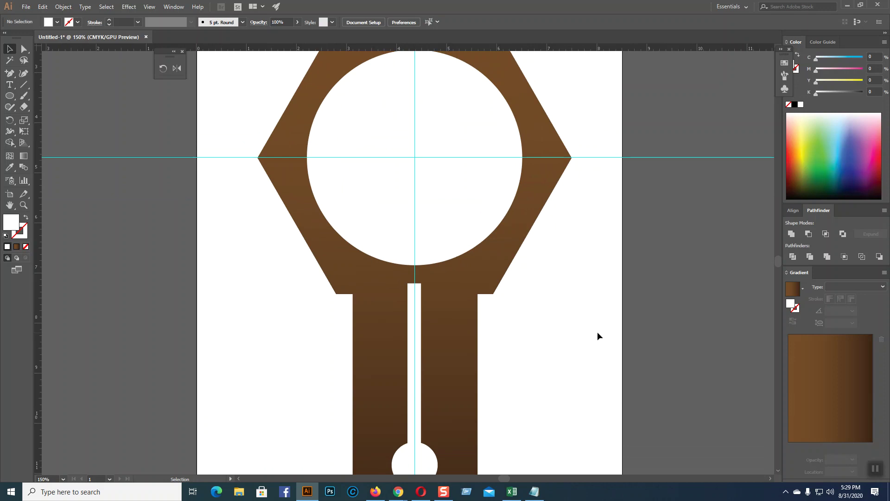
key("a")
key("ctrl+minus")
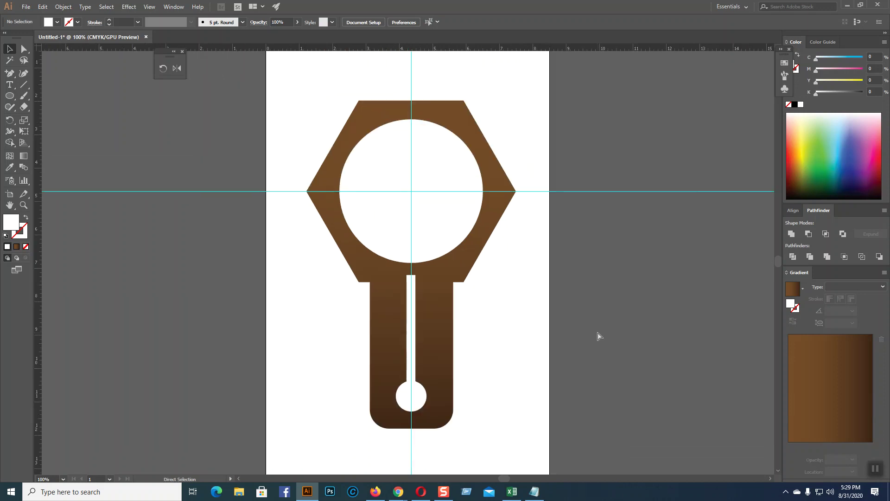
key("ctrl+plus")
key("ctrl+minus")
scroll(543, 367, "up", 1)
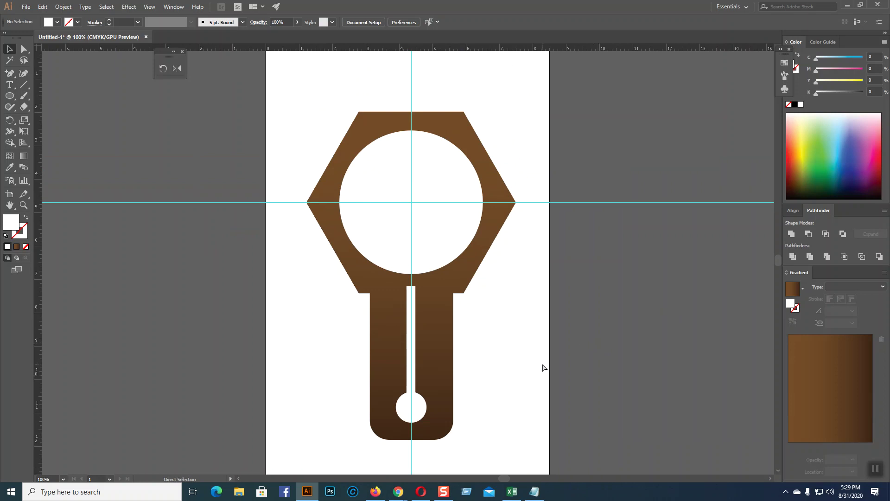
key("ctrl+plus")
scroll(543, 367, "up", 2)
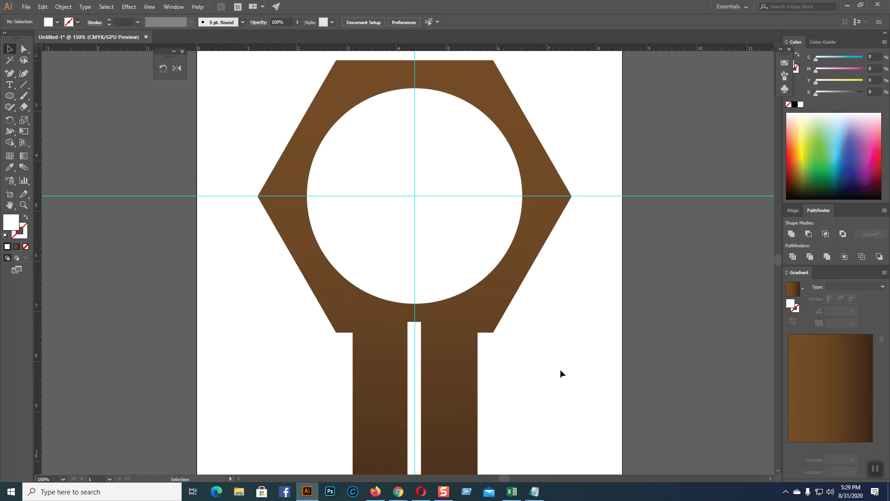
scroll(561, 370, "up", 1)
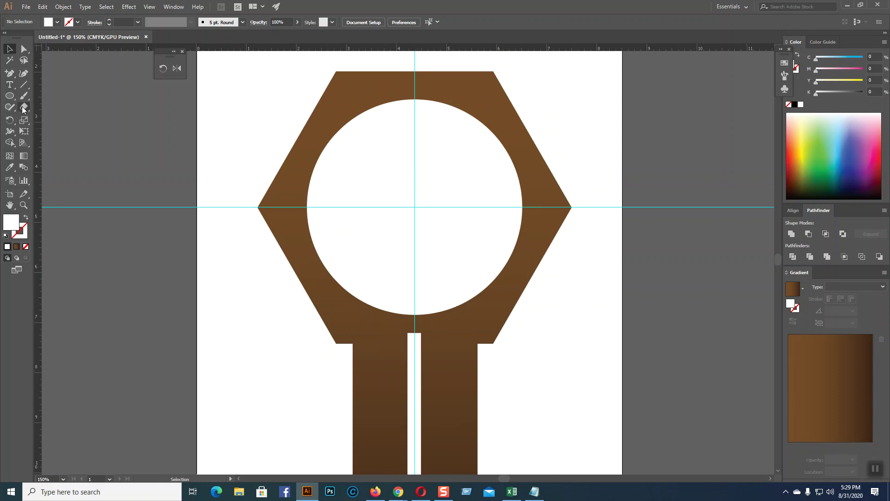
- Draw a rectangle about 0.125 in wide and 0.53 in high on the vertical guide, just inside the hole's upper edge, and fill it with the brown gradient
key("a")
key("ctrl+equal")
key("ctrl+equal")
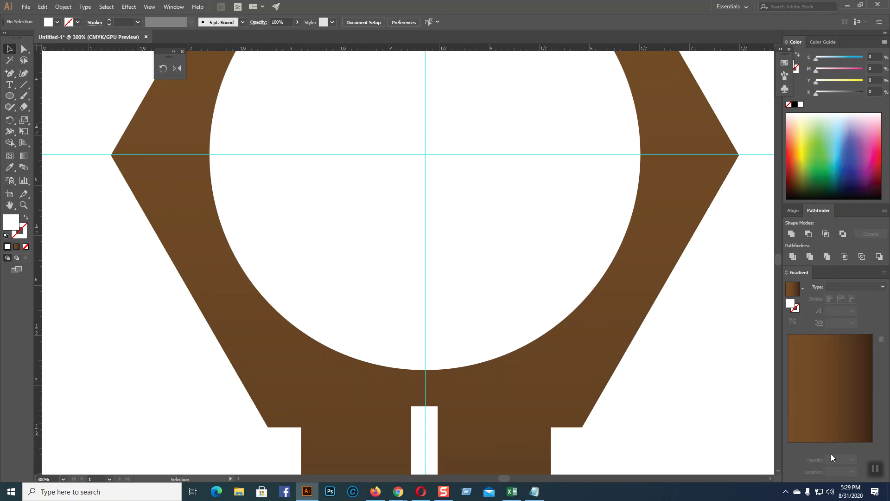
scroll(718, 422, "up", 4)
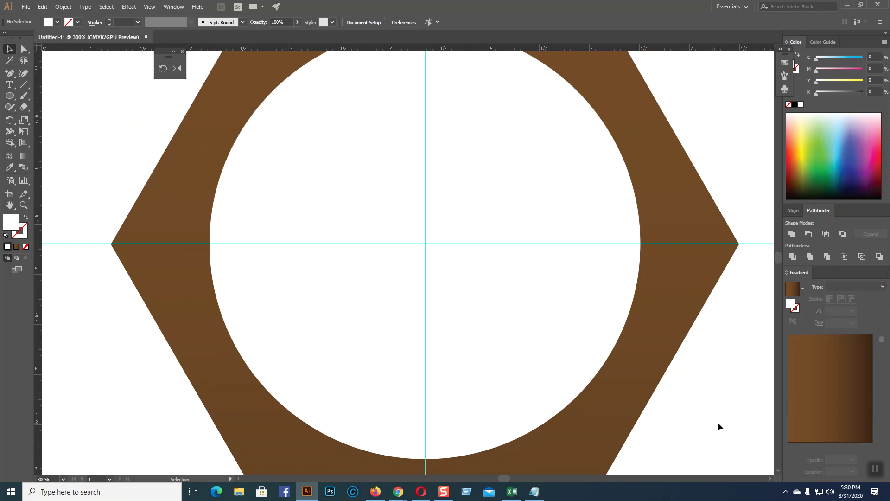
scroll(718, 422, "down", 1)
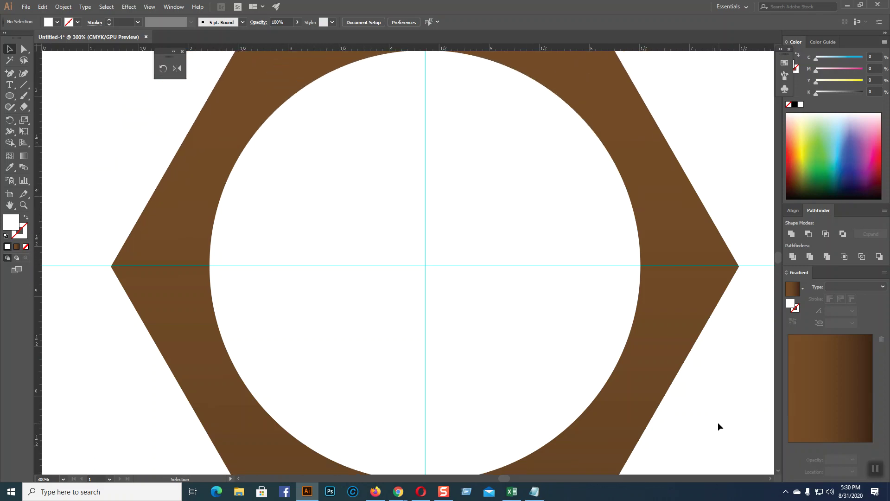
scroll(718, 422, "up", 2)
left_click_drag(18, 104, 54, 94)
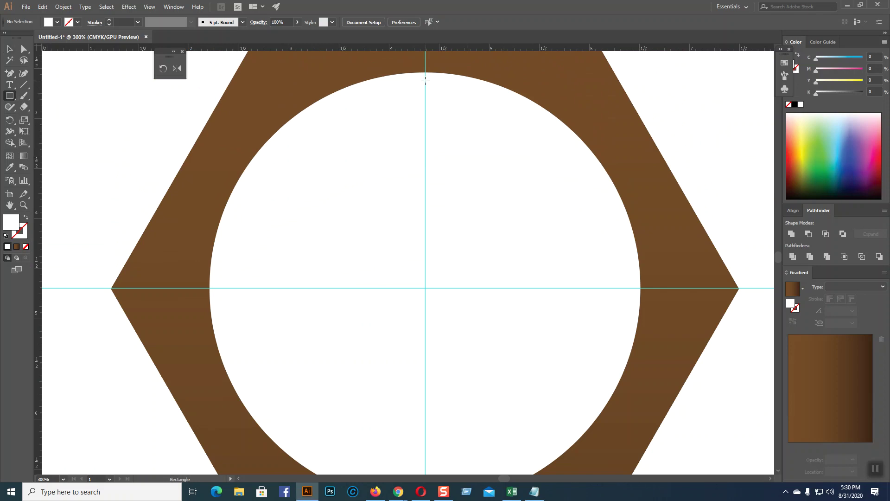
left_click_drag(418, 77, 431, 130)
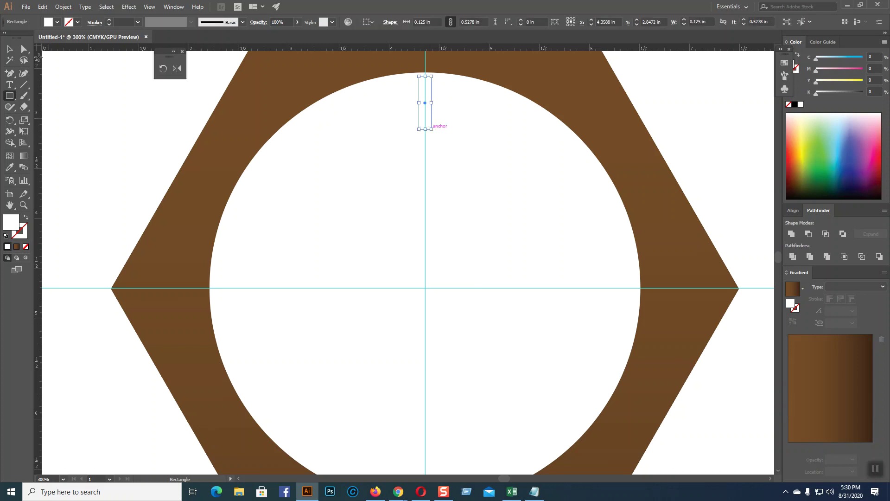
left_click(15, 247)
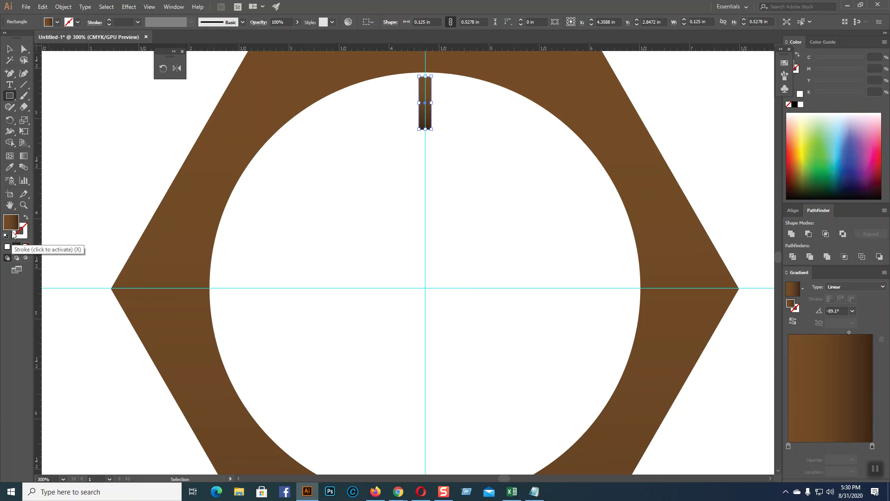
- Fill the small gradient rectangle inside the hole's upper edge with a solid near-black colour
double_click(12, 229)
left_click_drag(201, 265, 162, 281)
left_click(390, 181)
- Round the near-black bar's corners fully so both of its ends become semicircles
left_click(10, 52)
left_click(23, 49)
left_click(410, 105)
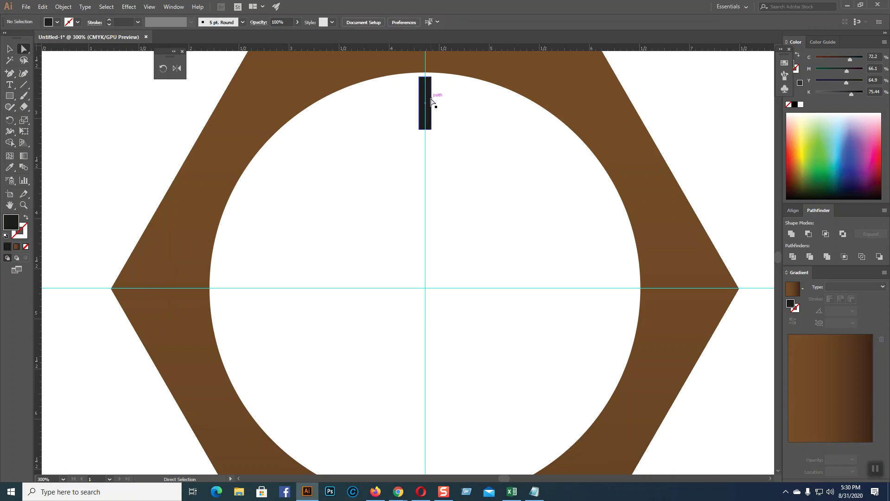
left_click(428, 91)
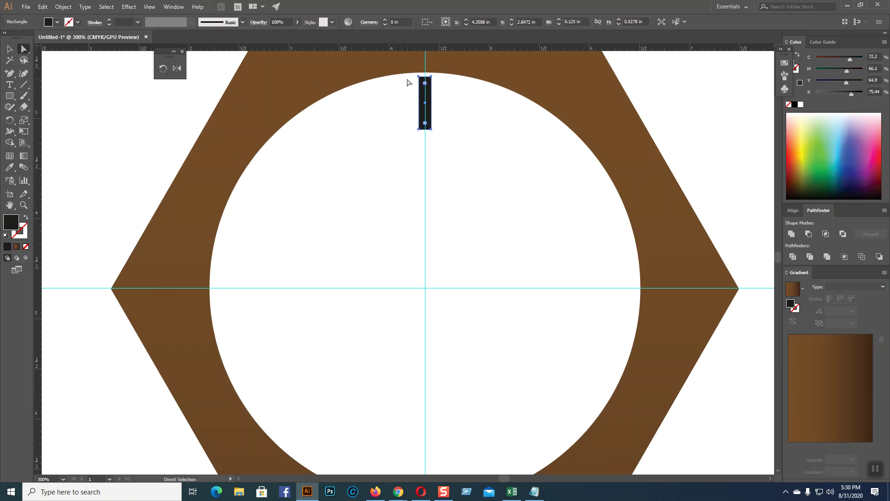
left_click_drag(424, 84, 427, 110)
left_click(10, 49)
left_click(56, 122)
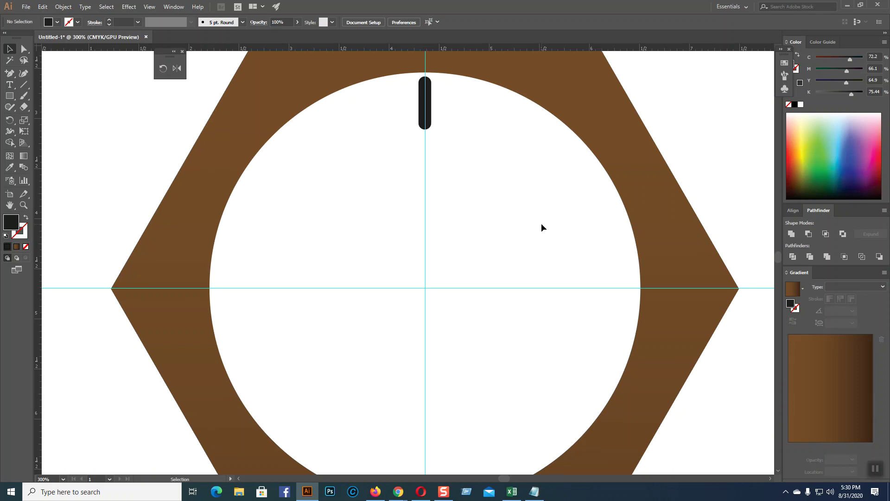
left_click(430, 120)
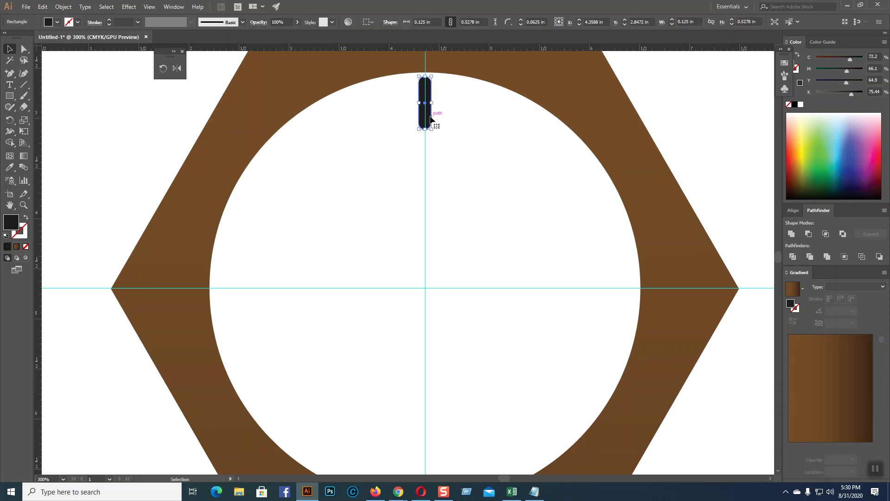
- Undo the bar's corner rounding and near-black fill
left_click(9, 119)
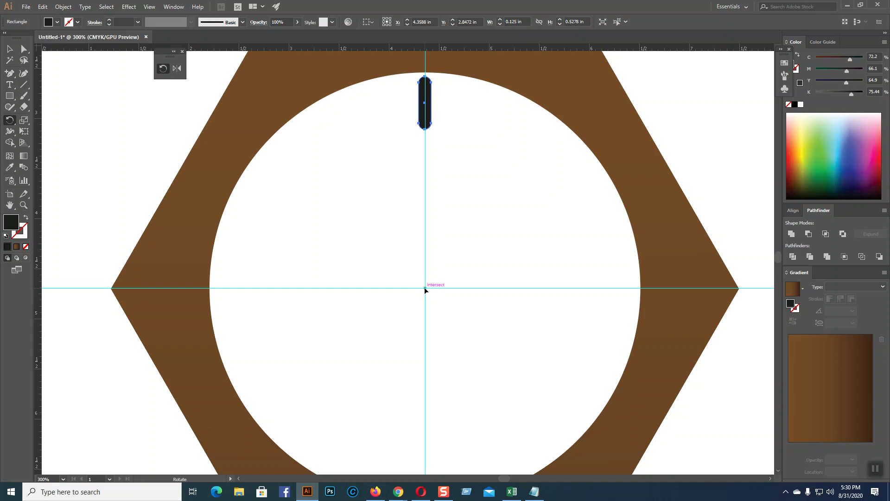
left_click(425, 288)
key("ctrl+z")
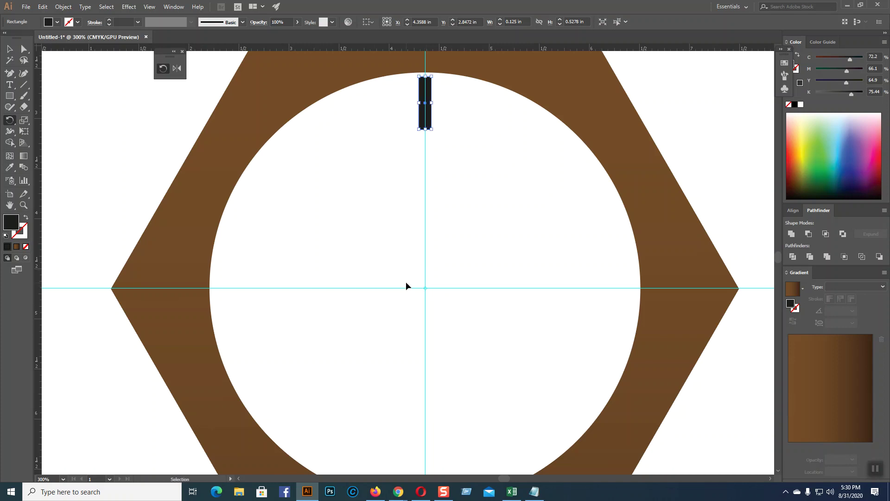
key("period")
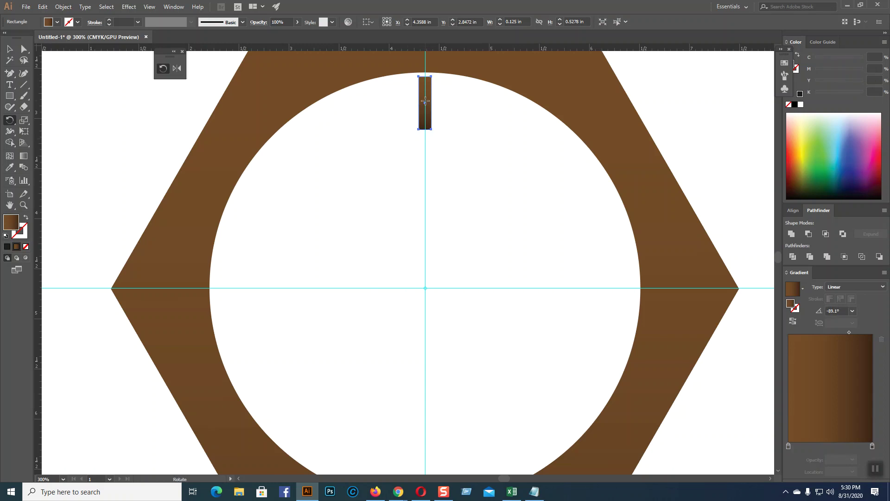
- Round the small gradient rectangle's corners fully, to 0.06 in, and fill it with solid dark grey
left_click(10, 48)
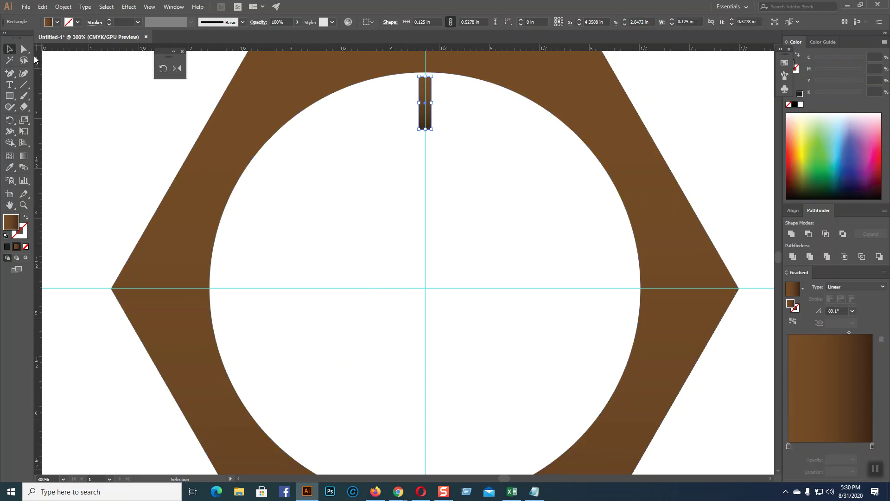
key("a")
left_click_drag(427, 85, 427, 92)
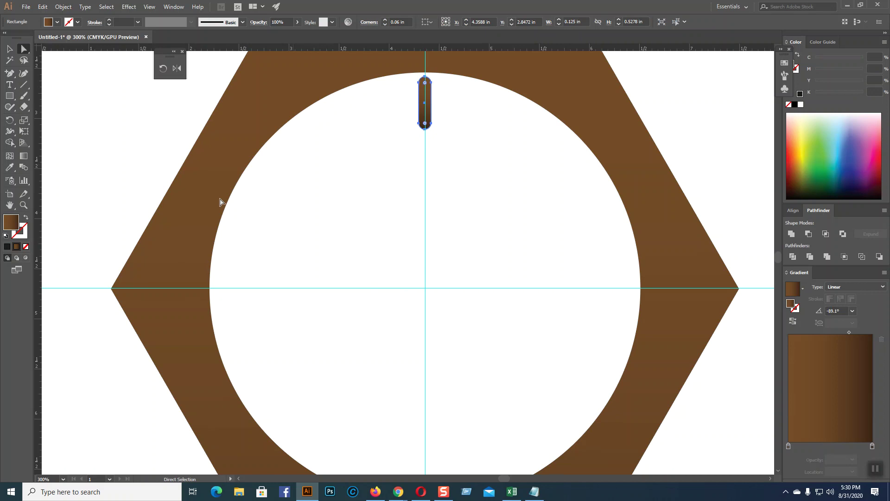
double_click(12, 223)
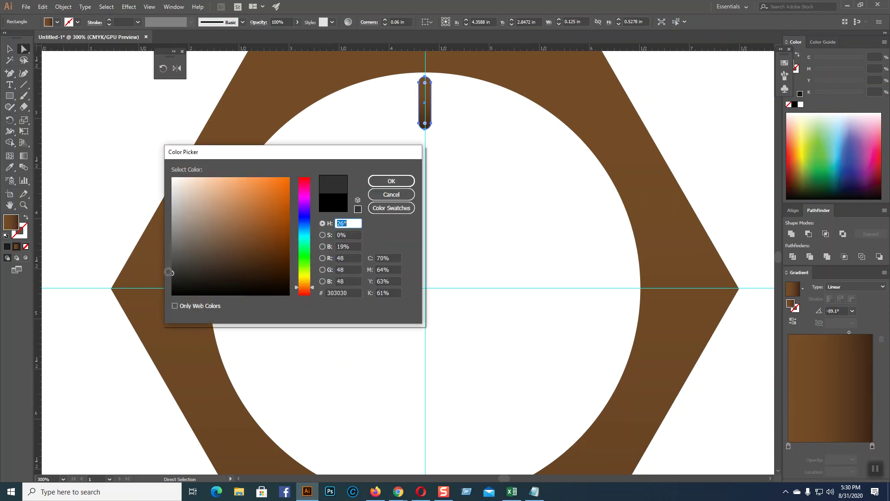
left_click(399, 180)
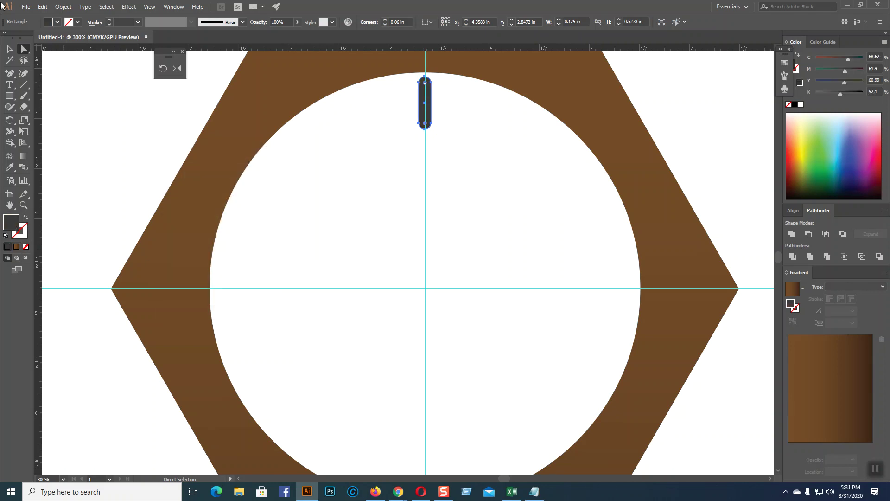
- Make a copy of the dark grey bar rotated by 360/12 (30°) about the intersection of the two guides
left_click(9, 48)
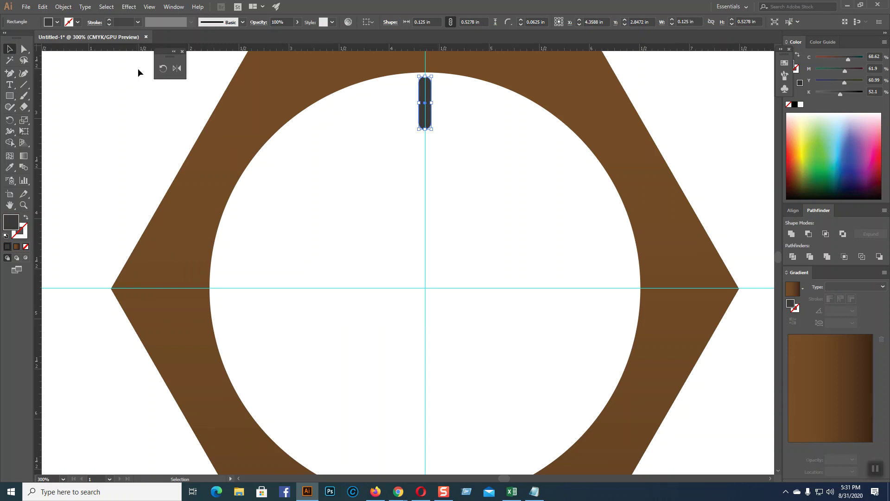
left_click(165, 69)
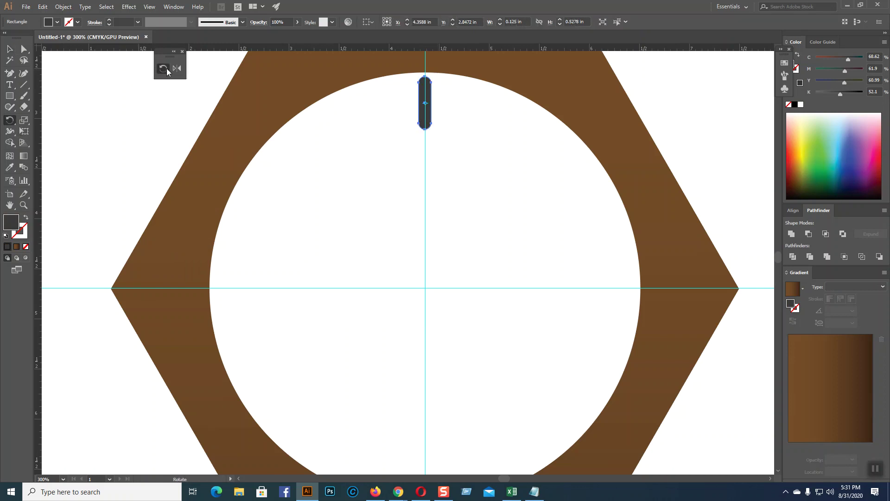
left_click(425, 288, "alt")
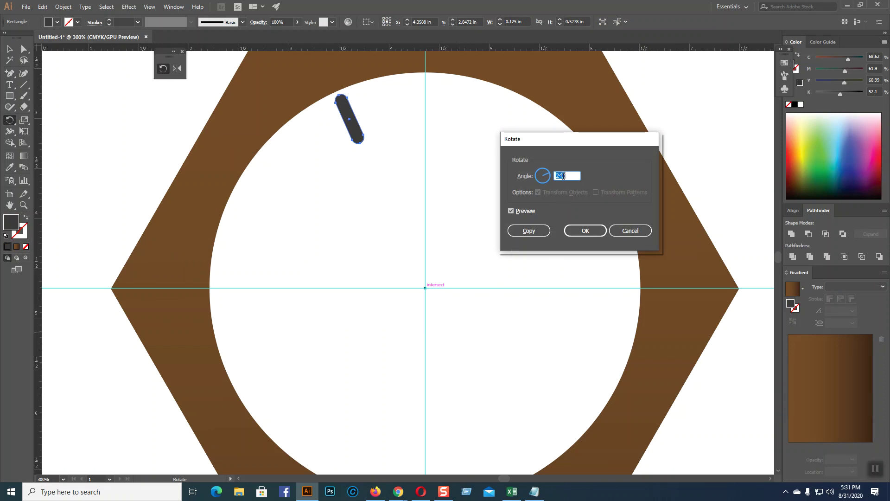
type("360/12")
left_click(512, 213)
left_click(563, 176)
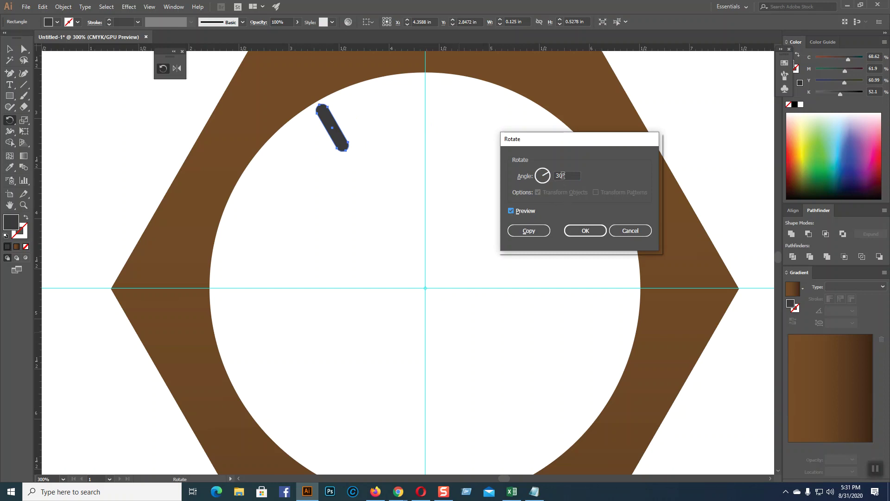
left_click(529, 231)
key("v")
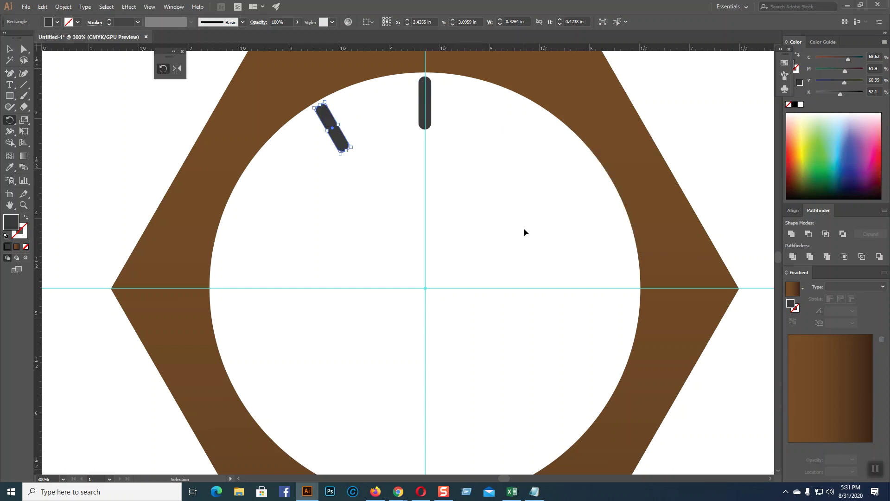
- Repeat the 30° rotated copy ten times so that twelve bars ring the inside of the hole
key("ctrl+d")
key("ctrl+d")
key("ctrl+d")
key("ctrl+d")
key("ctrl+d")
key("ctrl+d")
key("ctrl+d")
key("ctrl+d")
key("ctrl+d")
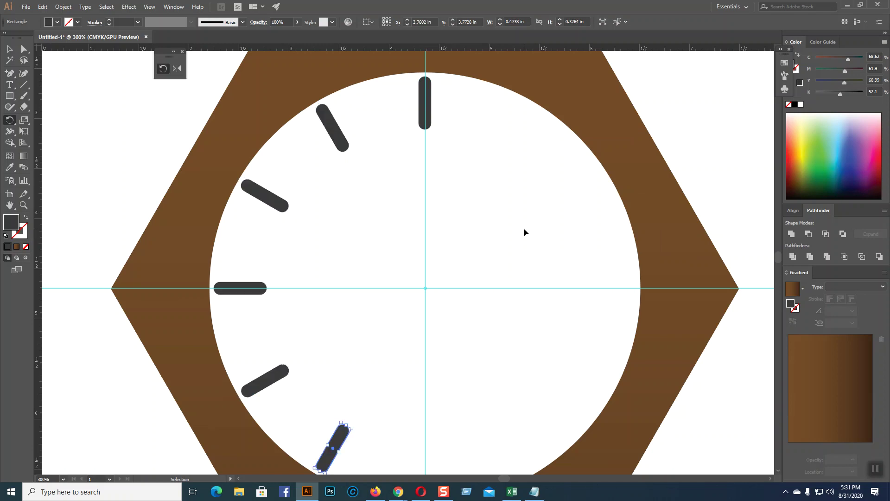
key("ctrl+d")
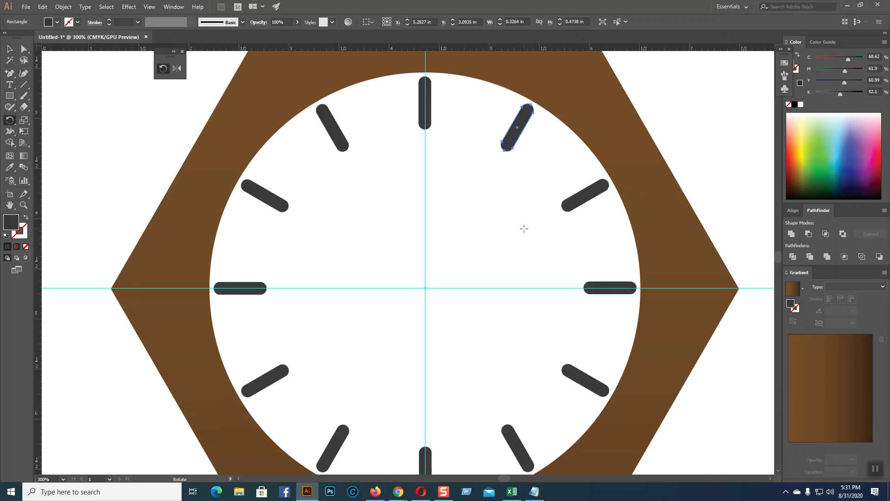
- Copy the bar on the vertical guide in place at the hole's upper edge and square off the copy's corners
left_click(13, 50)
key("a")
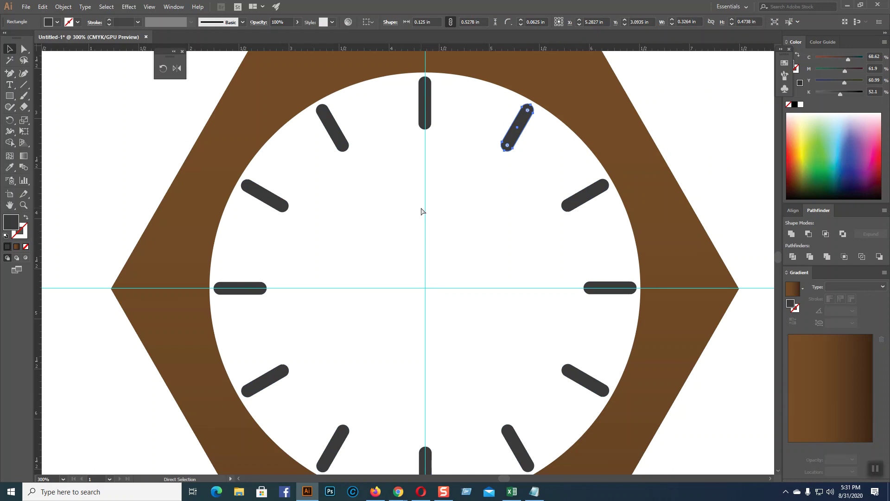
key("ctrl+plus")
key("ctrl+plus")
key("ctrl+plus")
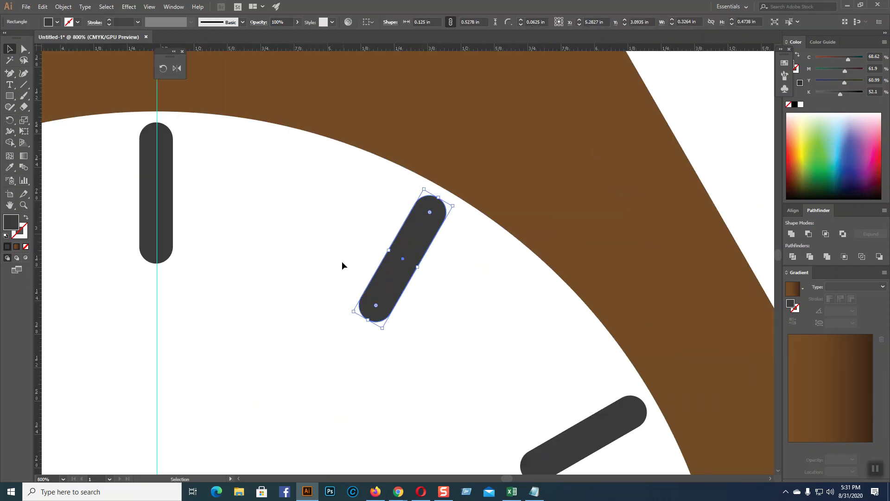
left_click_drag(314, 282, 518, 297)
left_click(367, 231)
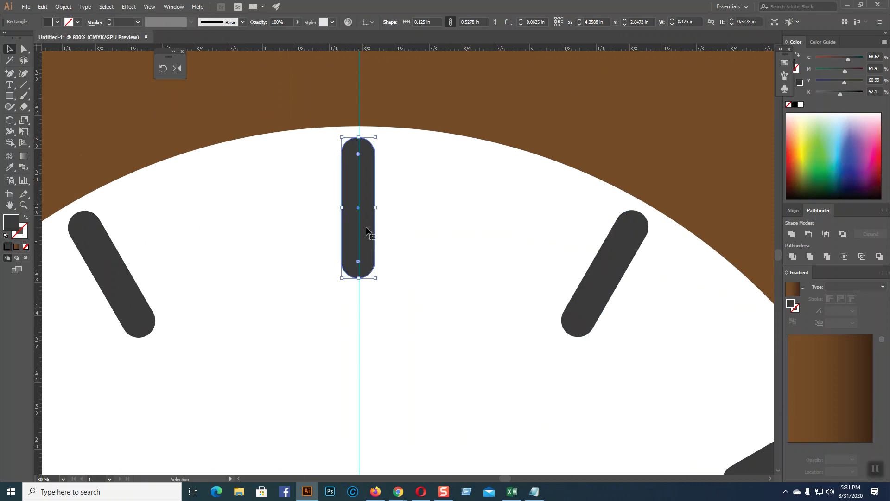
key("a")
key("v")
left_click_drag(358, 154, 365, 117)
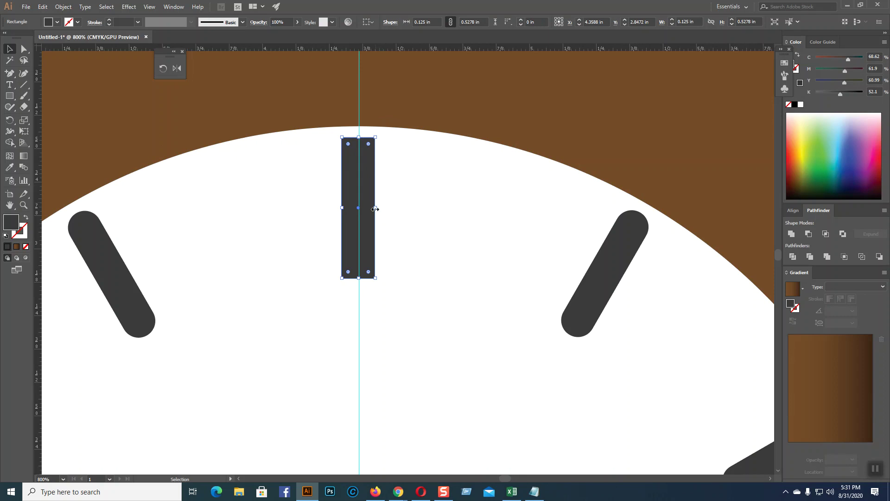
- Narrow the square-cornered copy evenly to about 0.036 in and shorten it from its lower end to about 0.24 in
left_click_drag(375, 209, 365, 212)
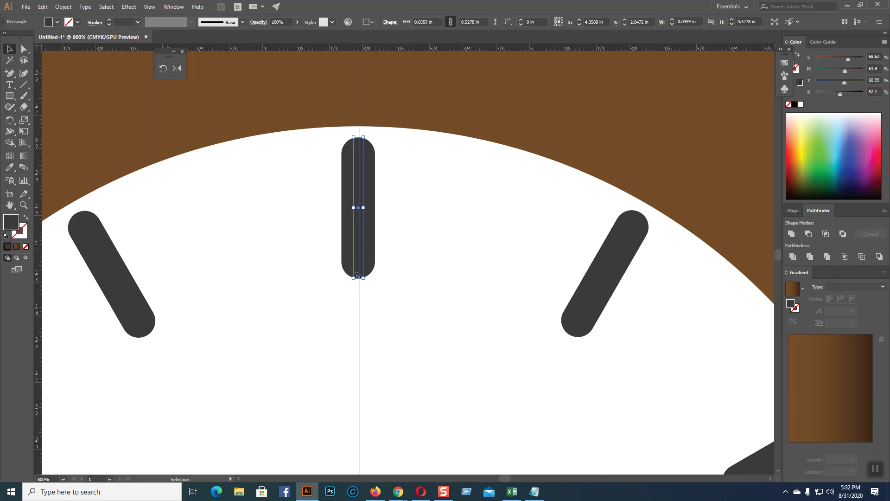
left_click(418, 291)
left_click(357, 275)
key("ctrl+plus")
key("ctrl+plus")
key("ctrl+plus")
key("ctrl+plus")
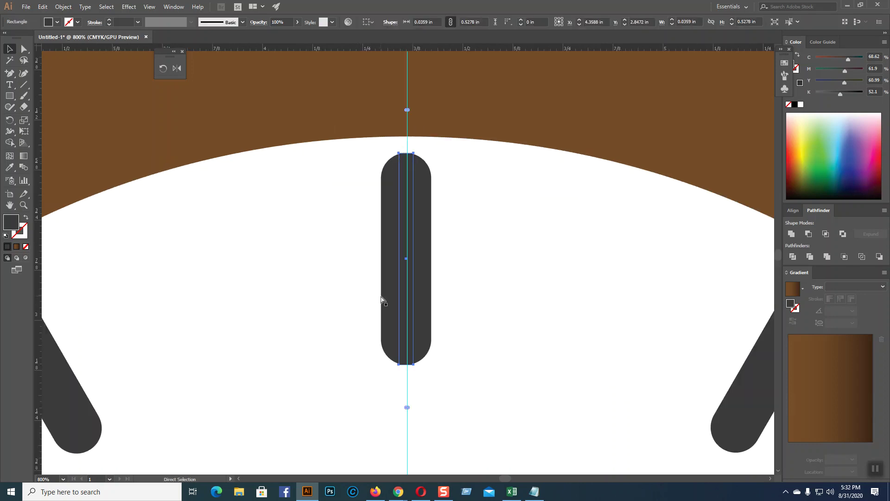
scroll(380, 299, "down", 4)
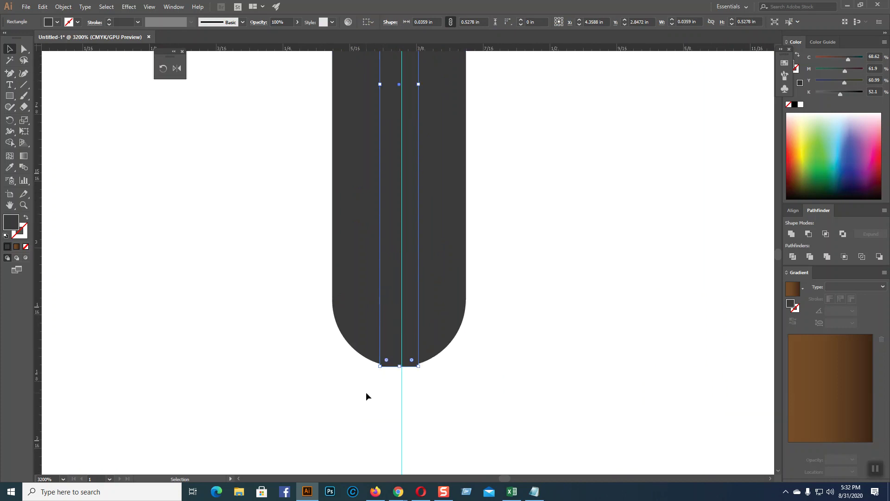
left_click_drag(400, 369, 463, 165)
scroll(463, 164, "up", 2)
scroll(466, 168, "up", 2)
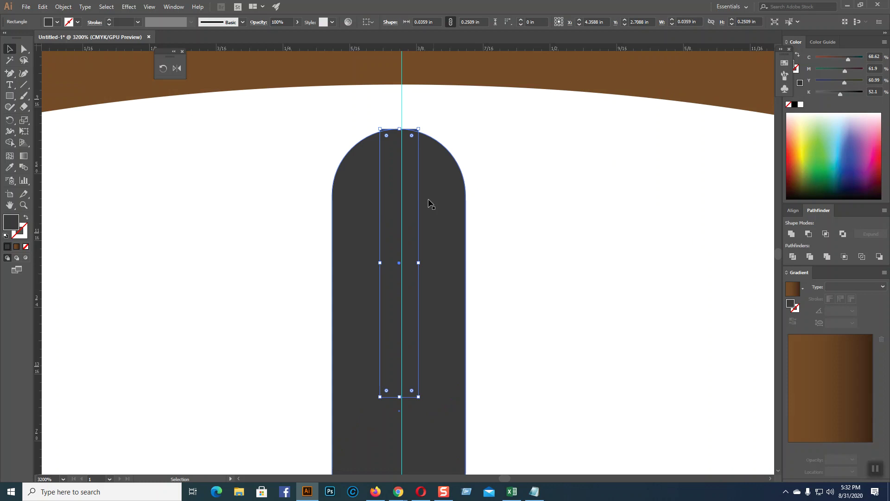
left_click_drag(399, 396, 399, 387)
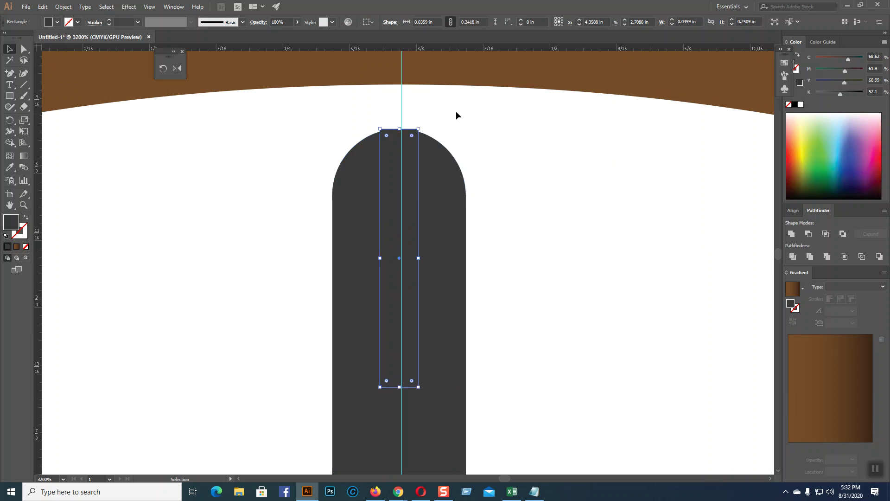
- Round the thin bar's corners fully, to about 0.018 in
left_click_drag(412, 136, 639, 200)
key("a")
key("ctrl+minus")
key("ctrl+minus")
key("ctrl+minus")
key("ctrl+minus")
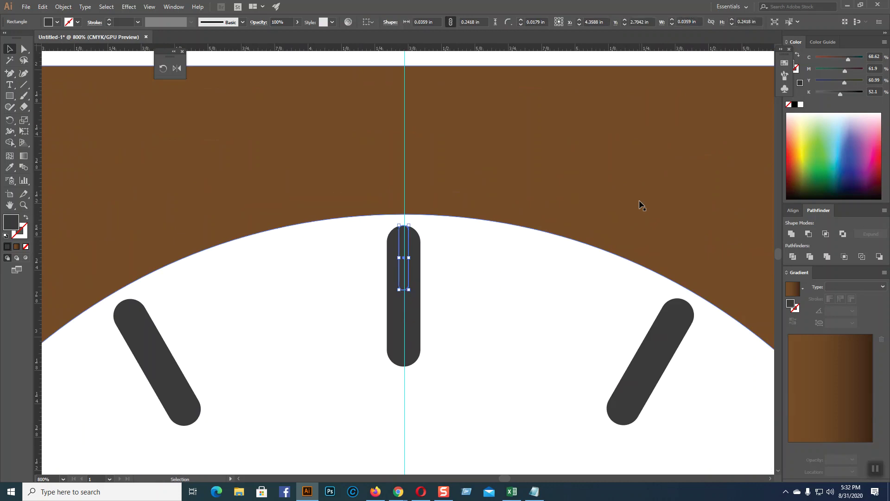
scroll(641, 205, "down", 2)
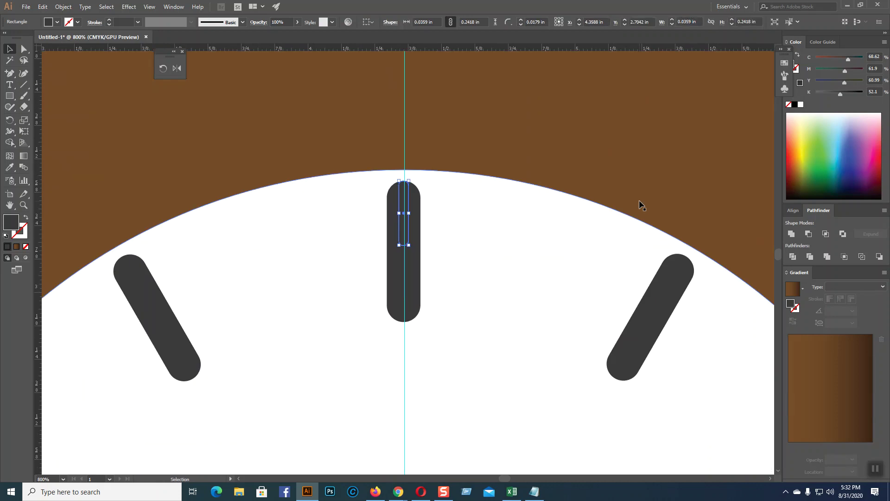
- Switch to the Google Meet call in the browser, toggle the microphone off and on, and return to Illustrator
mouse_move(398, 491)
left_click(374, 461)
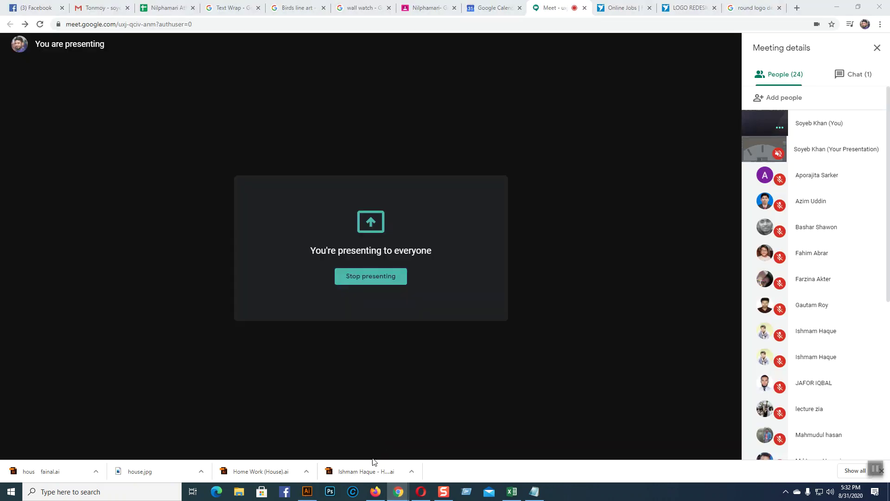
left_click(343, 439)
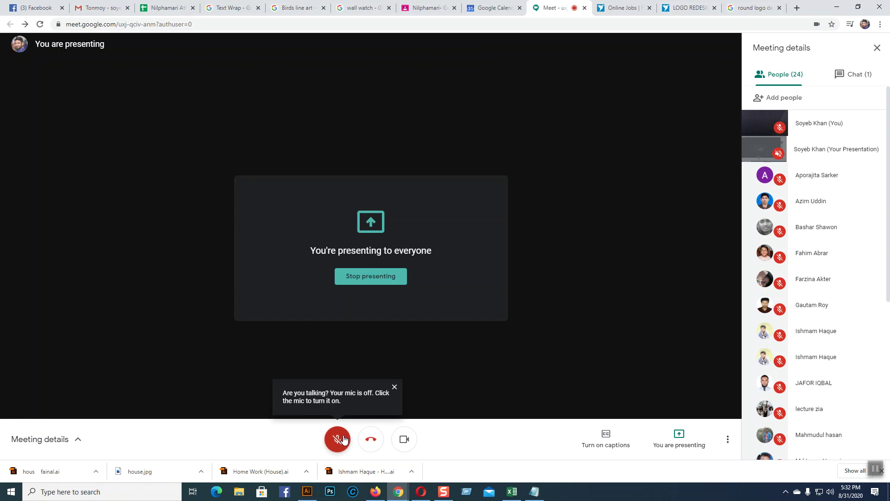
left_click(344, 439)
key("alt+Tab")
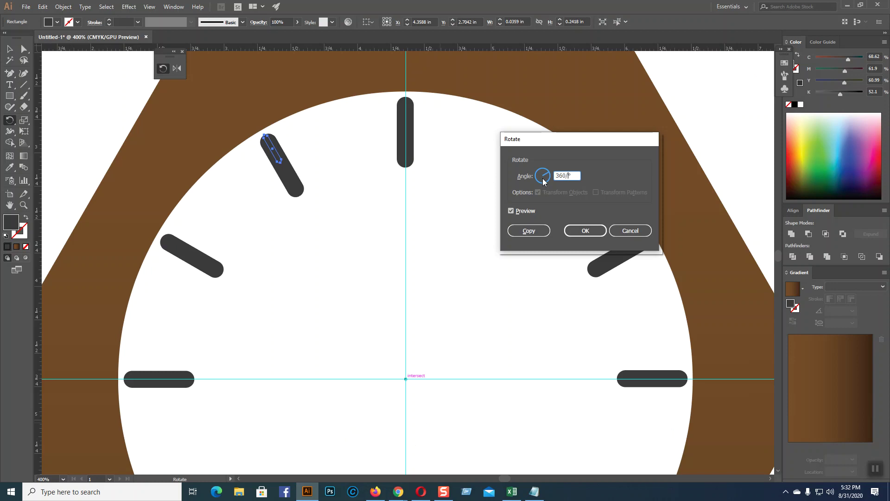
- Make a copy of the thin bar rotated by 360/60 (6°) about the intersection of the two guides
type("60")
left_click(512, 212)
left_click(511, 211)
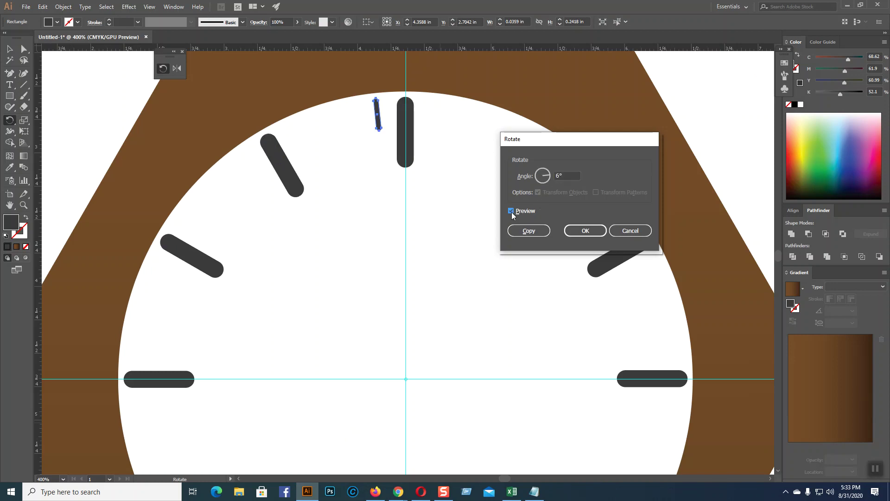
left_click(528, 231)
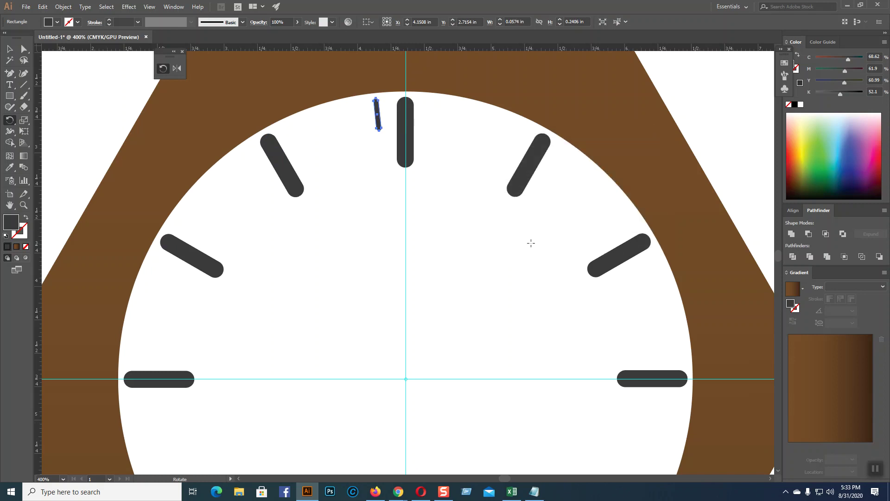
- Repeat the 6° rotated copy of the thin bar until minute marks run all the way around the clock face
key("ctrl+d")
key("ctrl+d")
key("ctrl+d")
key("ctrl+d")
key("ctrl+d")
key("ctrl+d")
key("ctrl+d")
key("ctrl+d")
key("ctrl+d")
key("ctrl+d")
key("ctrl+d")
key("ctrl+d")
key("ctrl+d")
key("ctrl+d")
key("ctrl+d")
key("ctrl+d")
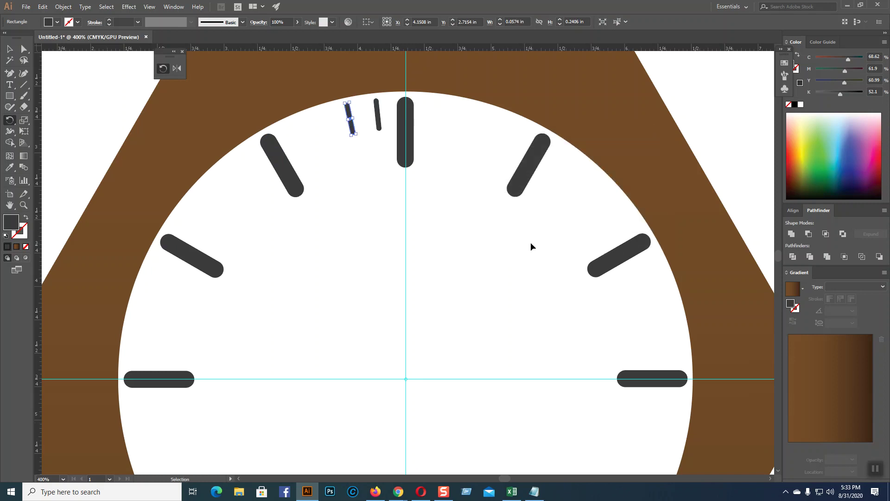
key("ctrl+d")
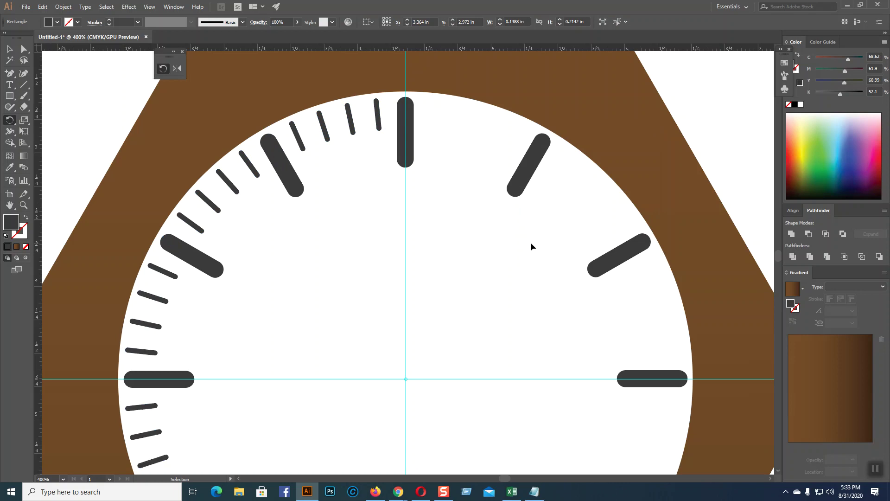
key("ctrl+d")
key("ctrl+d")
key("ctrl+d")
key("ctrl+d")
key("ctrl+d")
key("ctrl+d")
key("ctrl+d")
key("ctrl+d")
key("ctrl+d")
key("ctrl+d")
key("ctrl+d")
key("ctrl+d")
key("ctrl+d")
key("ctrl+d")
key("ctrl+d")
key("ctrl+d")
key("ctrl+d")
key("ctrl+d")
key("ctrl+d")
key("ctrl+d")
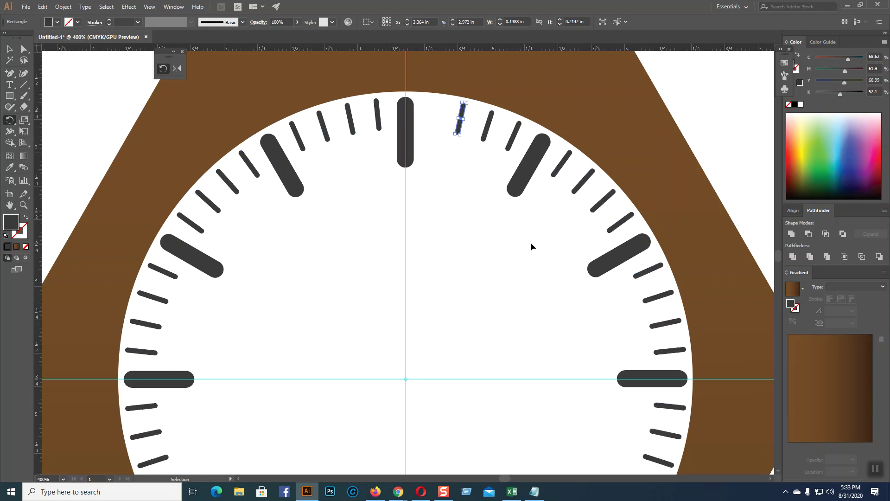
left_click(9, 49)
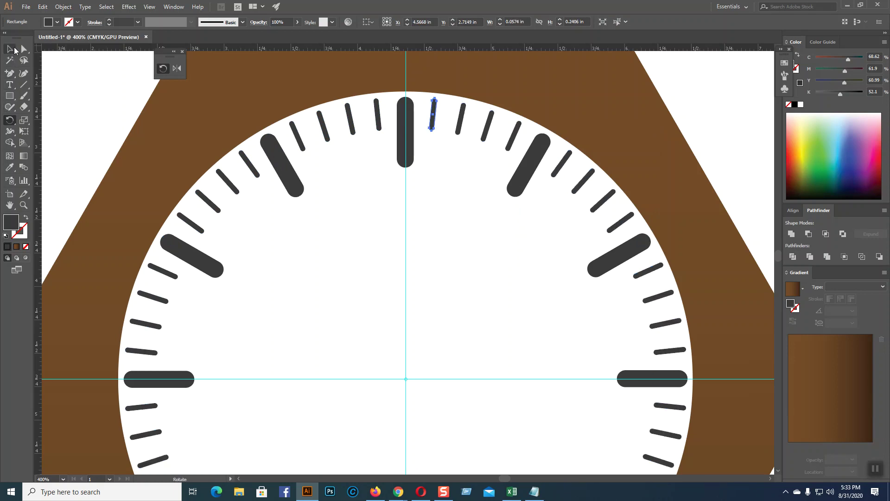
left_click(62, 86)
- Examine the full ring of hour and minute marks around the clock face
key("ctrl+minus")
key("ctrl+minus")
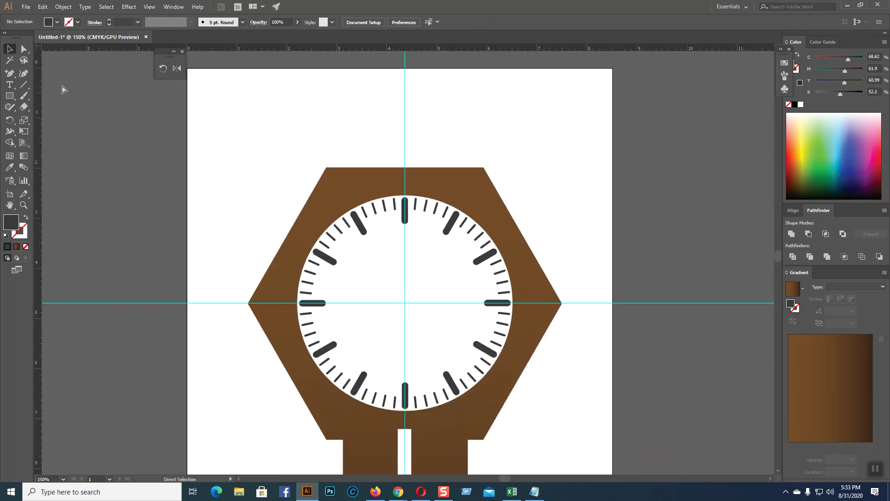
key("ctrl+plus")
scroll(134, 124, "down", 4)
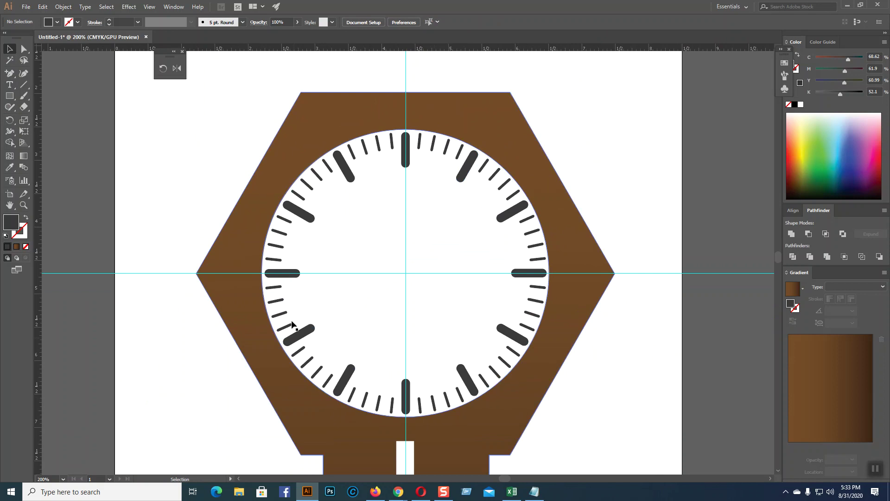
scroll(621, 187, "down", 1)
scroll(622, 188, "down", 3)
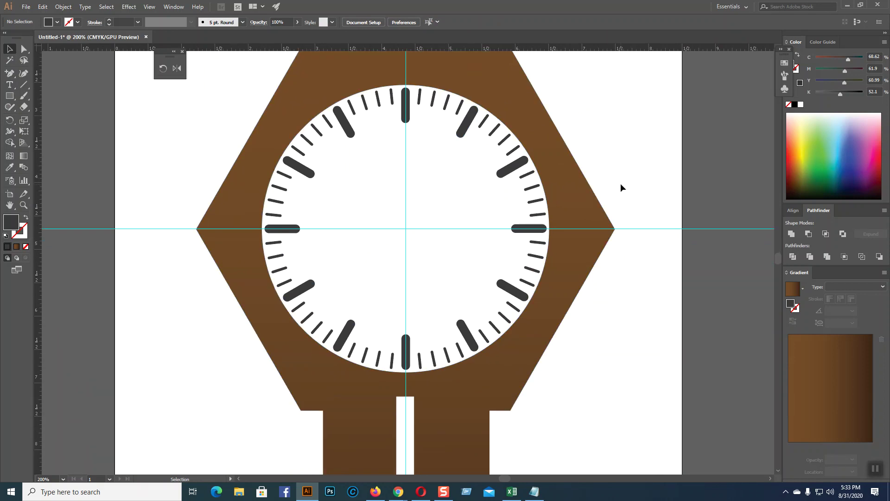
scroll(621, 187, "up", 1)
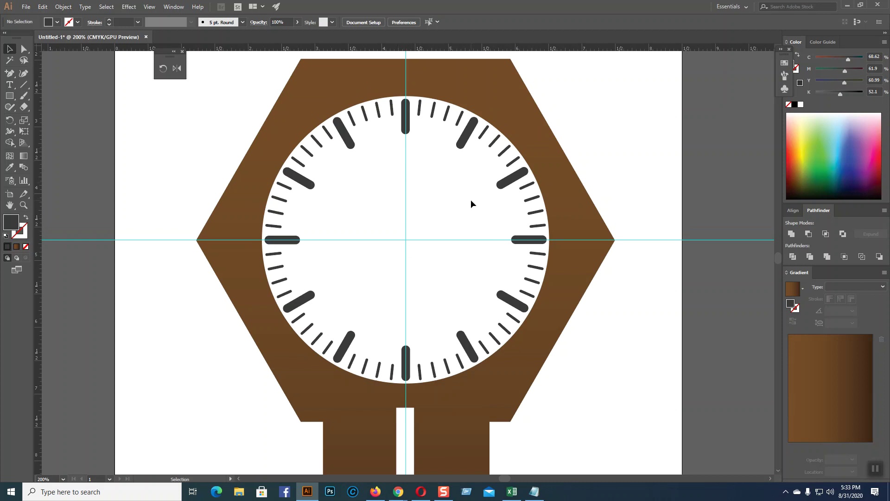
scroll(471, 202, "up", 2)
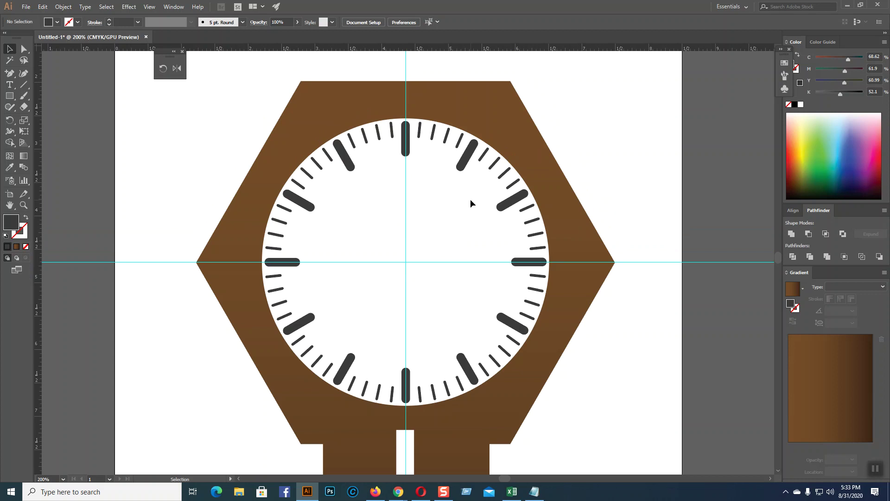
- Draw a vertical rectangle about 0.22 in wide and 1.36 in tall near the centre of the clock face
key("ctrl+plus")
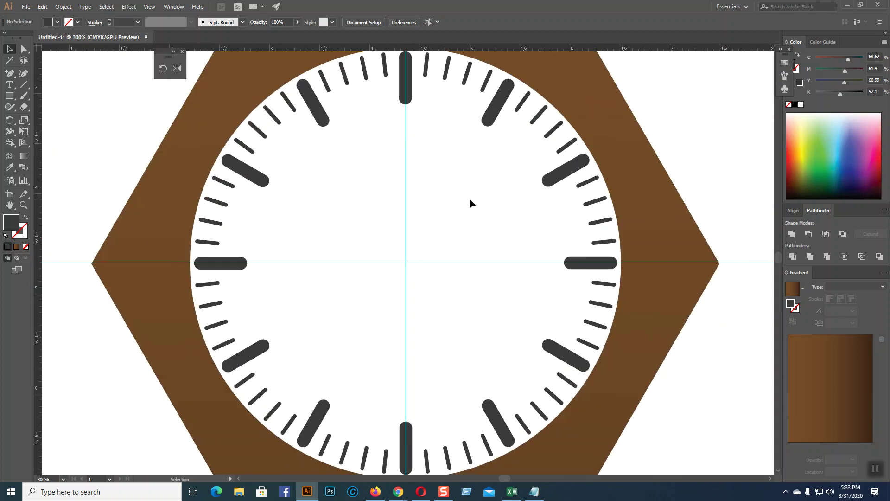
left_click(9, 96)
left_click_drag(388, 150, 410, 288)
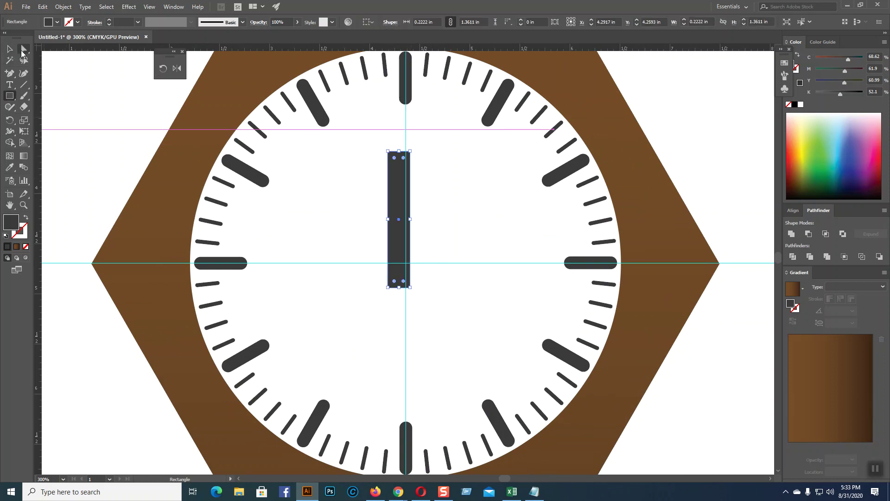
- Add an anchor point to each long side of the rectangle, just above the horizontal guide
left_click(9, 73)
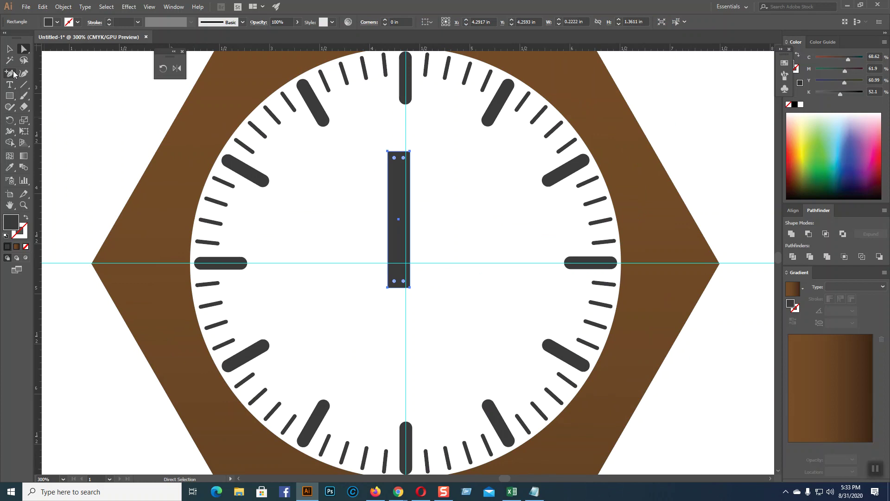
left_click(388, 252)
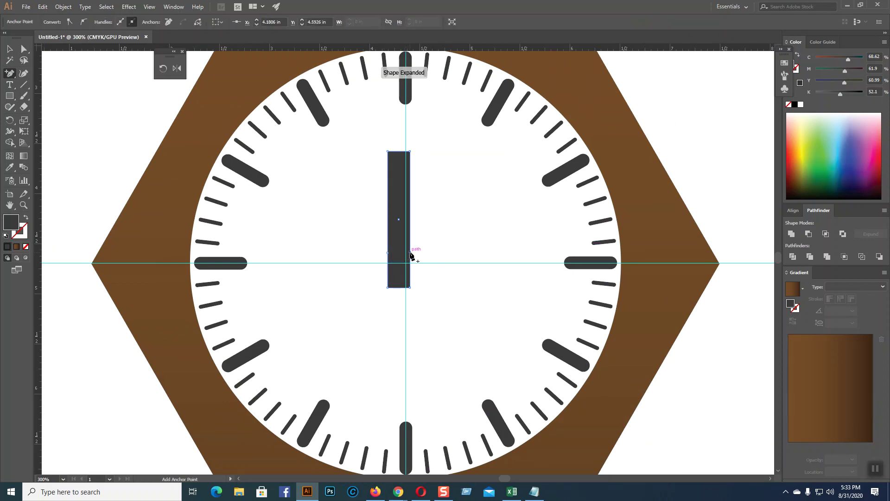
left_click(24, 48)
left_click(71, 79)
left_click(411, 254)
- Move the rectangle's lower-right corner slightly inward to taper that side
left_click_drag(410, 288, 411, 289)
key("Left")
key("Left")
key("Left")
key("Left")
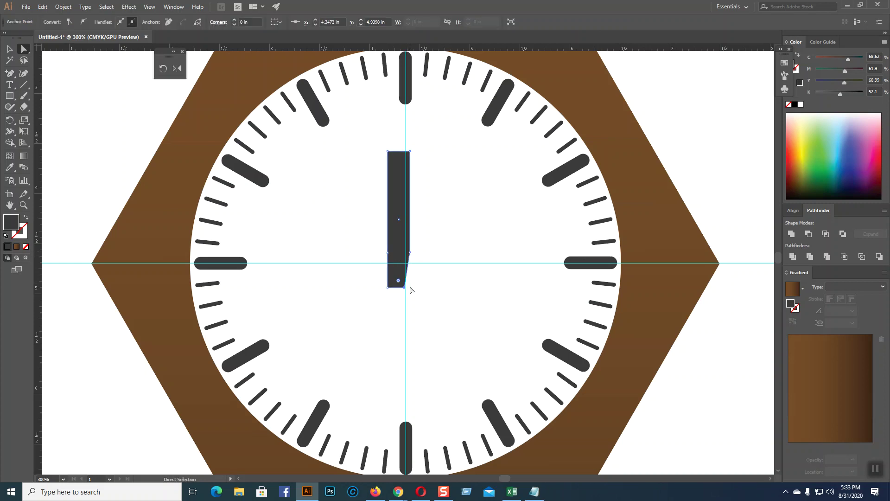
key("Right")
key("Left")
- Move the rectangle's lower-left corner inward to X about 4.21 in to match the opposite side's taper
left_click(388, 288)
key("p")
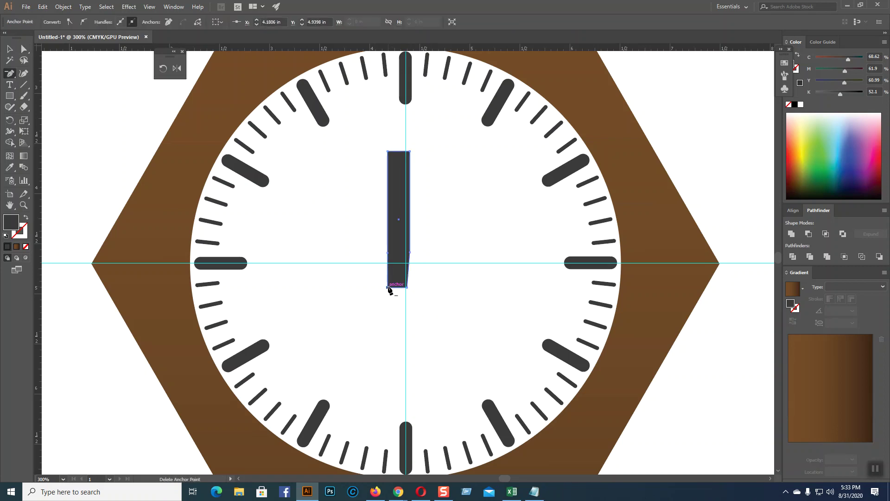
key("v")
left_click(24, 49)
left_click(66, 89)
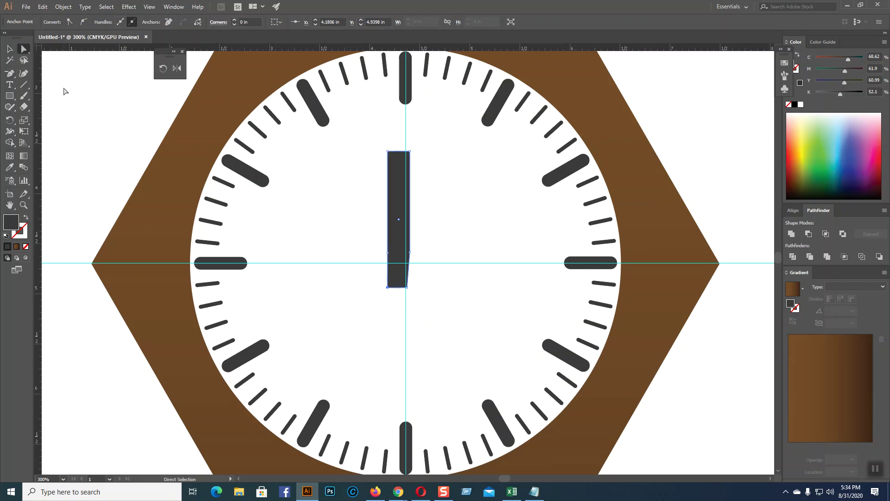
left_click(389, 290)
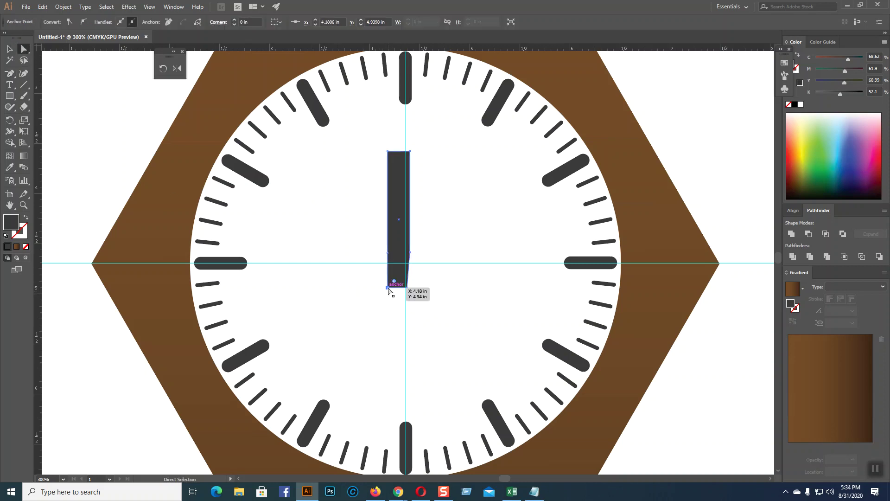
left_click_drag(388, 290, 391, 290)
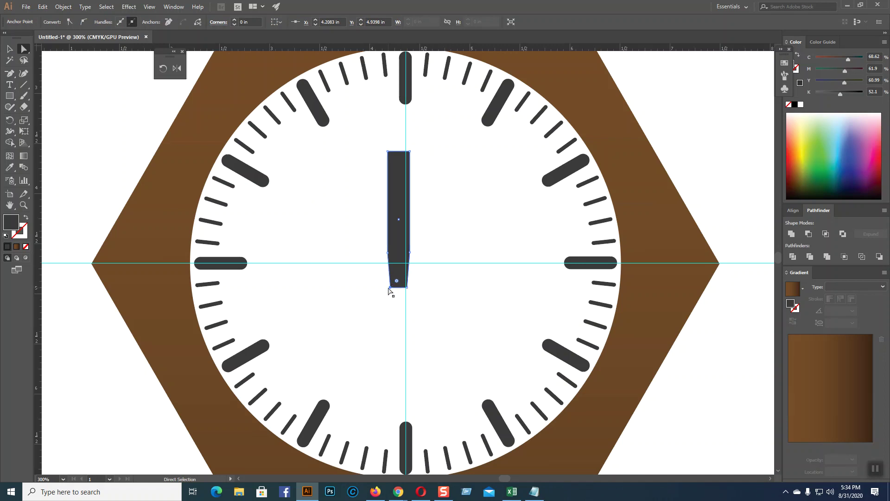
- Taper the hand's upper end by moving its upper-left corner to X about 4.29 in and its upper-right corner to about 4.33 in
left_click(389, 151)
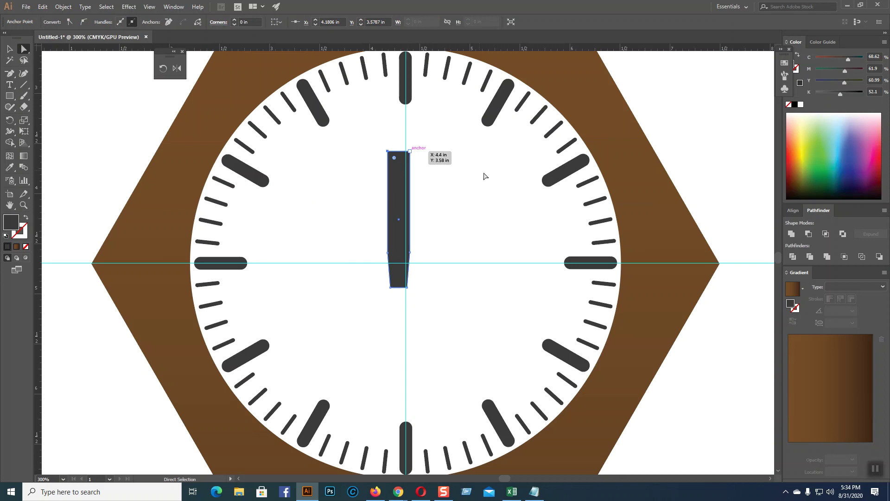
key("Right")
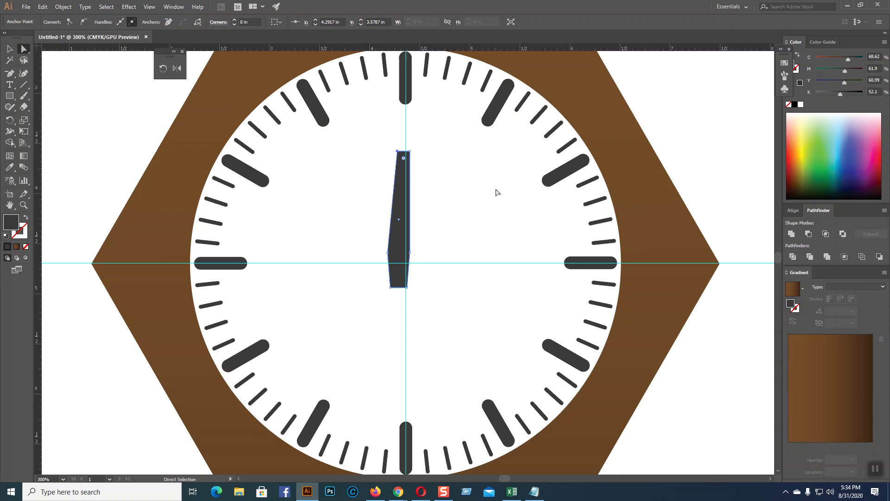
left_click(487, 189)
left_click(410, 153)
key("Left")
key("Left")
key("Left")
key("Left")
key("Left")
key("Left")
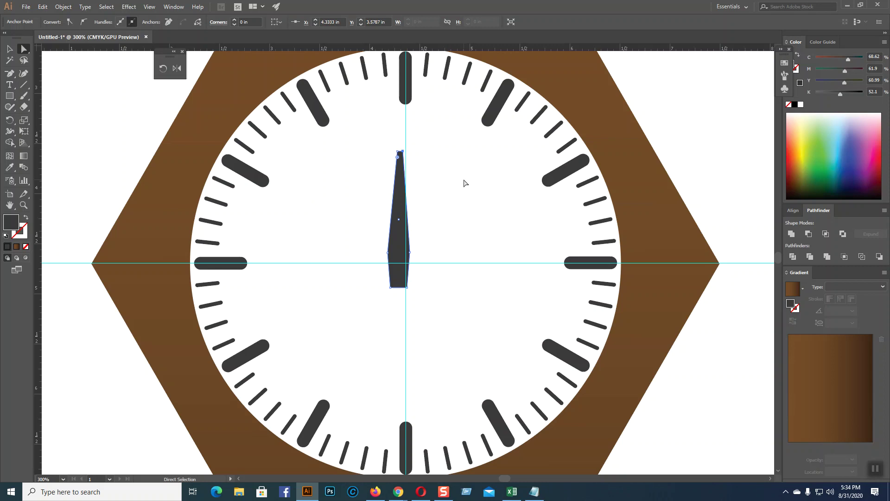
left_click(459, 179)
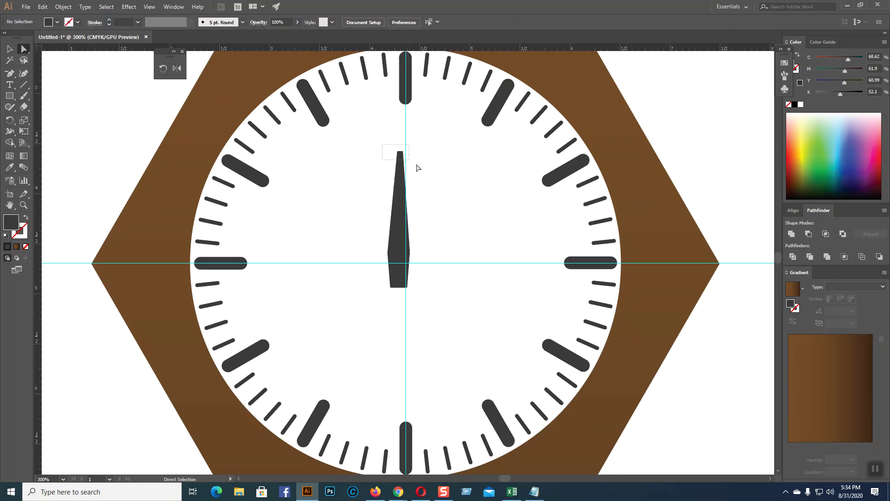
- Round both corners at the hand's narrow upper tip fully
left_click(401, 157)
left_click_drag(401, 158, 402, 190)
left_click(463, 190)
- Round the hand's two side anchor points to a radius of about 0.11 in
left_click(410, 253)
left_click(388, 255, "shift")
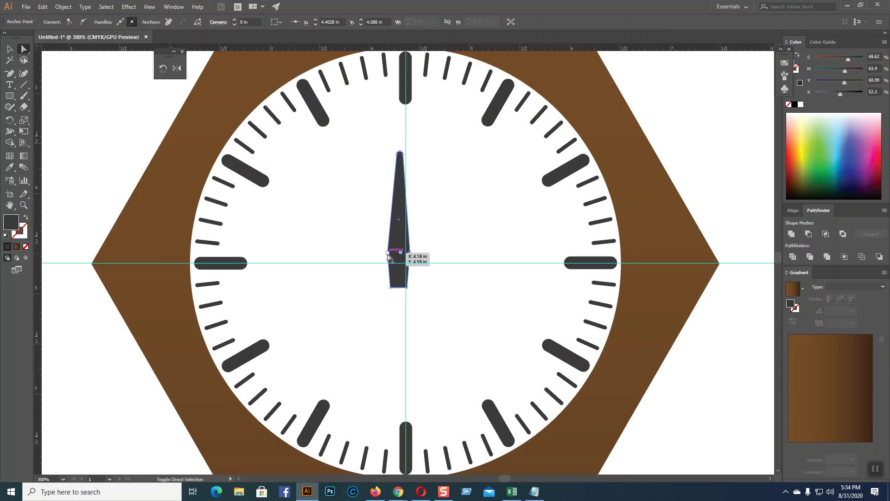
left_click_drag(398, 253, 405, 254)
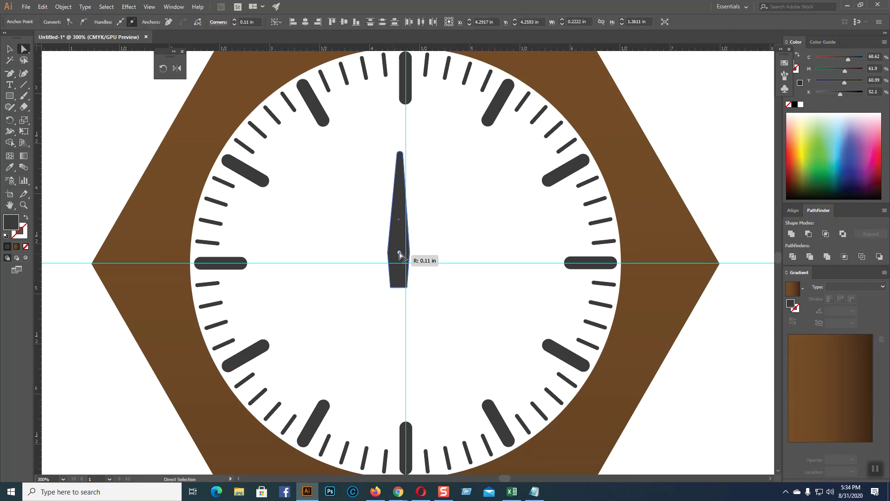
left_click(453, 254)
left_click(411, 254)
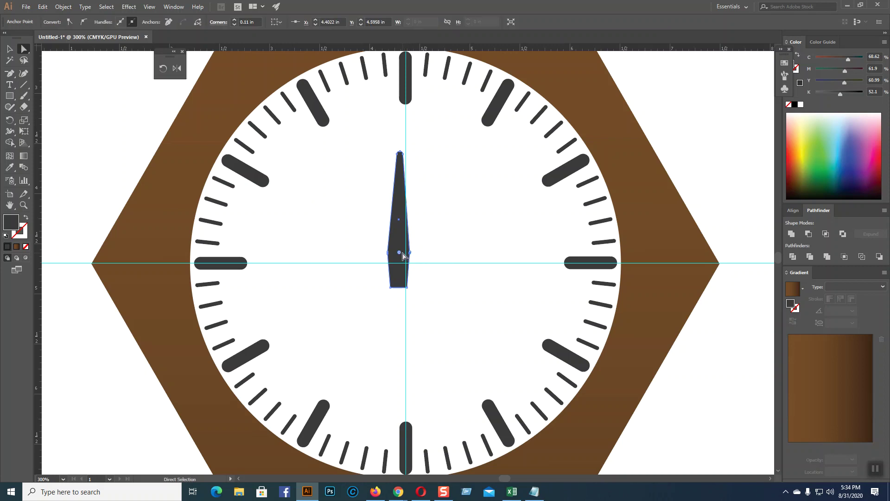
left_click(455, 254)
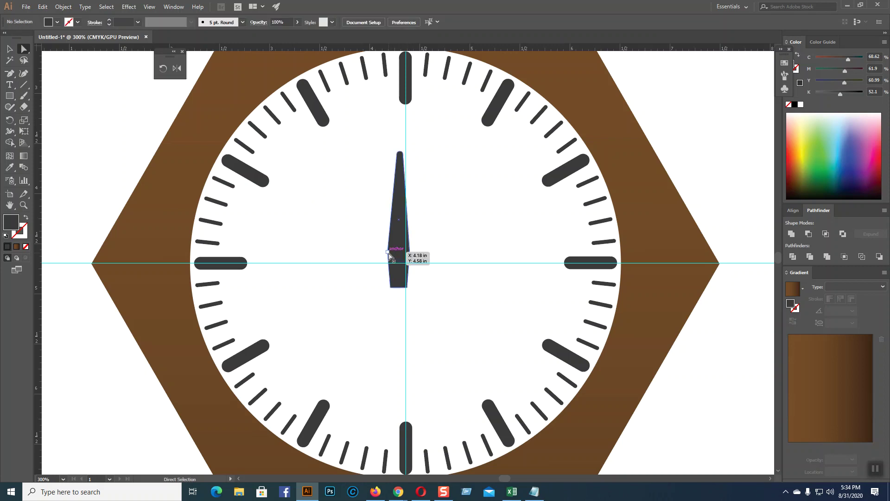
left_click(397, 255)
left_click(435, 251)
- Rotate the hand counterclockwise so its tip points towards the 11 o'clock mark, with its wide part over the guides' intersection
key("v")
left_click(396, 238)
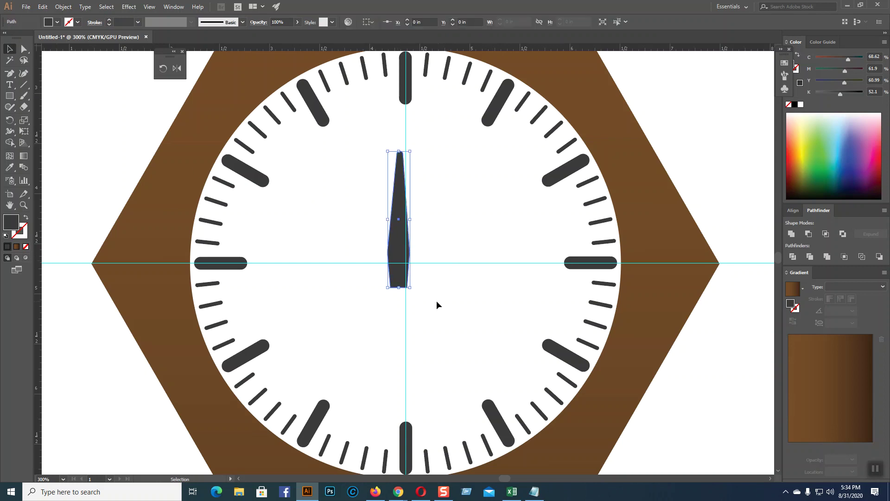
left_click_drag(413, 291, 426, 265)
left_click(529, 334)
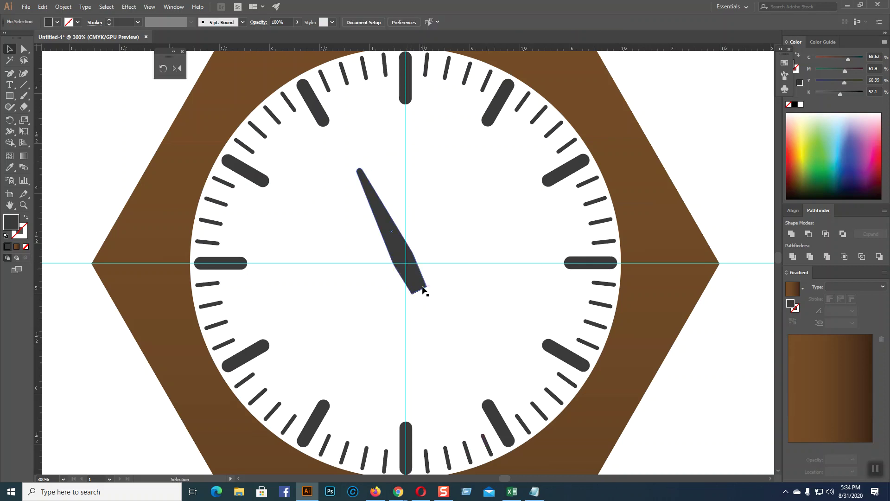
- Round both corners at the hand's wide lower end fully
left_click(24, 49)
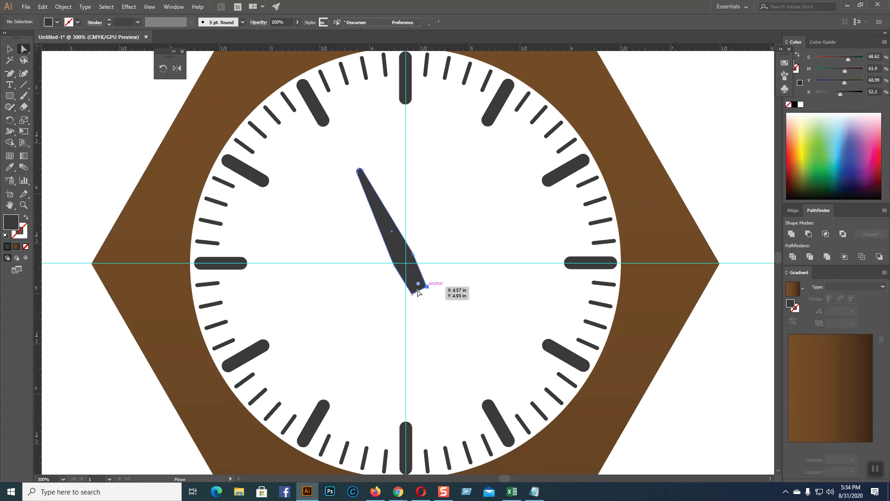
left_click(412, 295)
left_click_drag(419, 284, 415, 278)
left_click(505, 297)
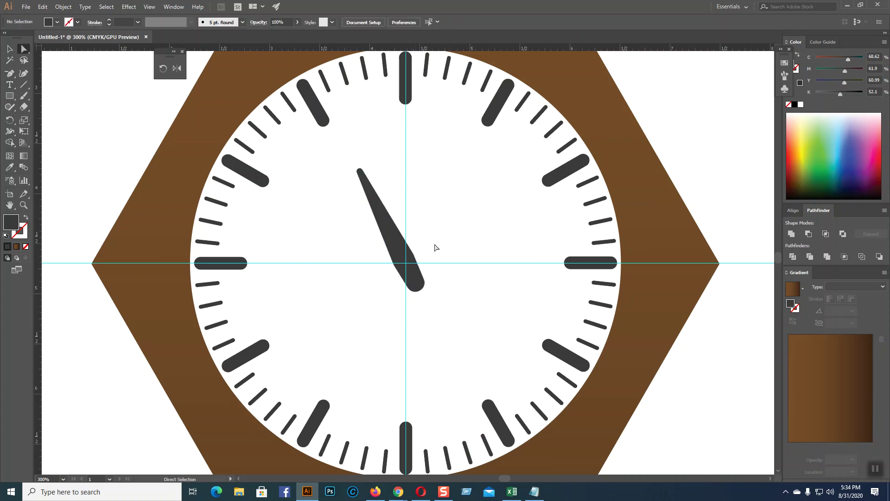
- Duplicate the hand, rotate the copy to point between the 1 and 2 o'clock marks, and lengthen it
key("v")
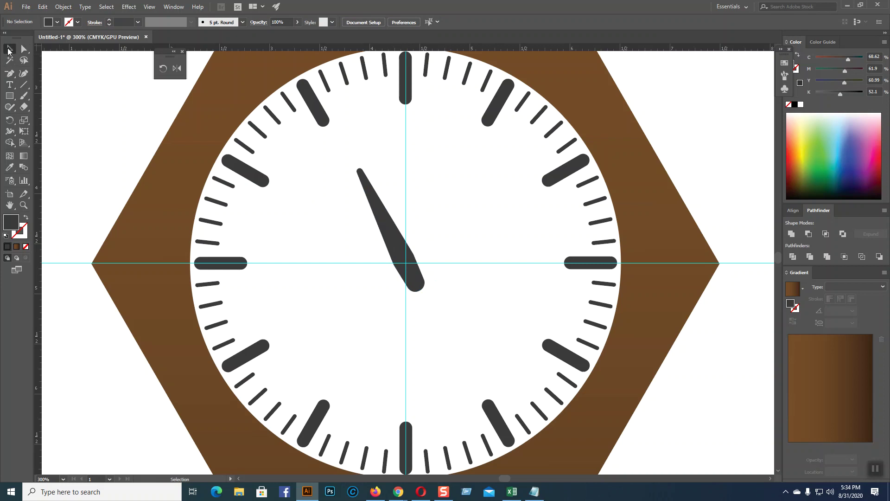
left_click(402, 253)
left_click_drag(402, 253, 478, 253, "alt")
left_click_drag(510, 288, 428, 322)
left_click_drag(500, 190, 537, 126)
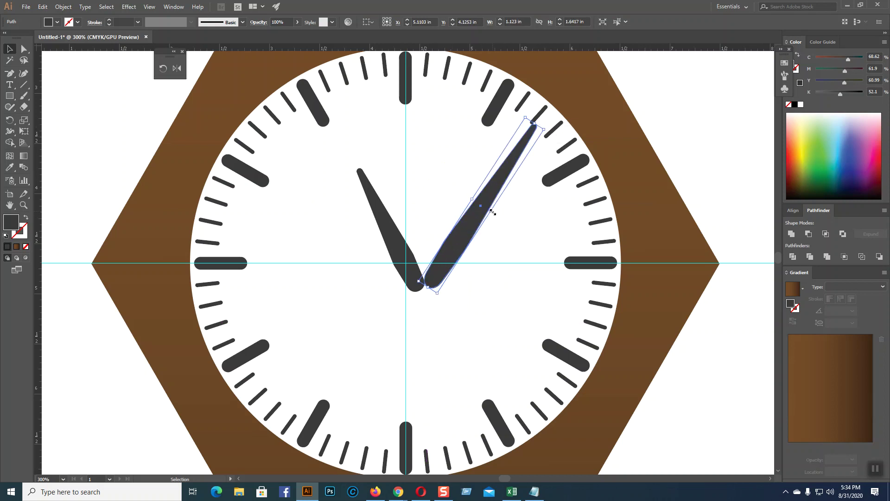
- Narrow the longer hand and move it so it crosses the shorter hand at the guides' intersection
left_click_drag(490, 211, 429, 232)
left_click_drag(428, 230, 427, 230)
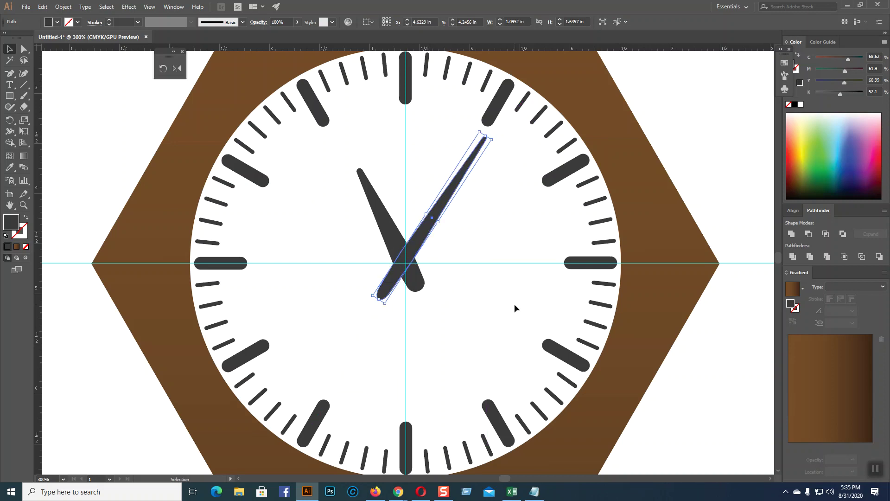
key("Right")
key("Right")
key("Right")
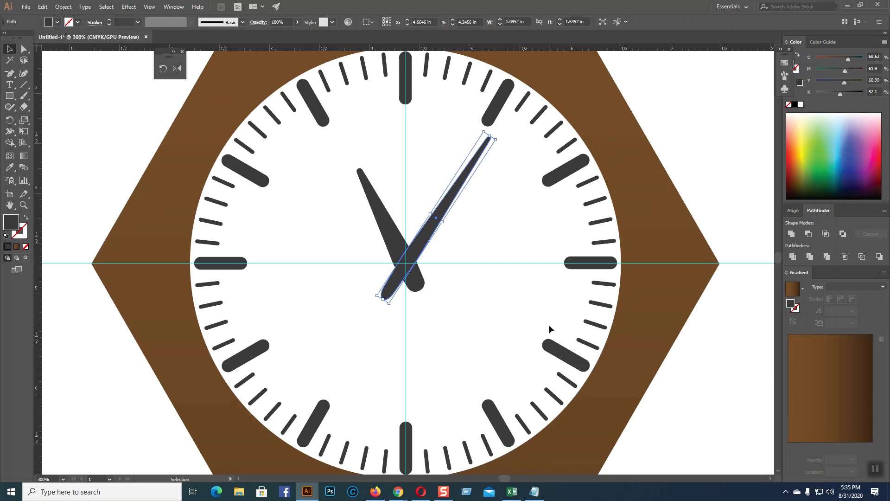
key("ctrl+shift+a")
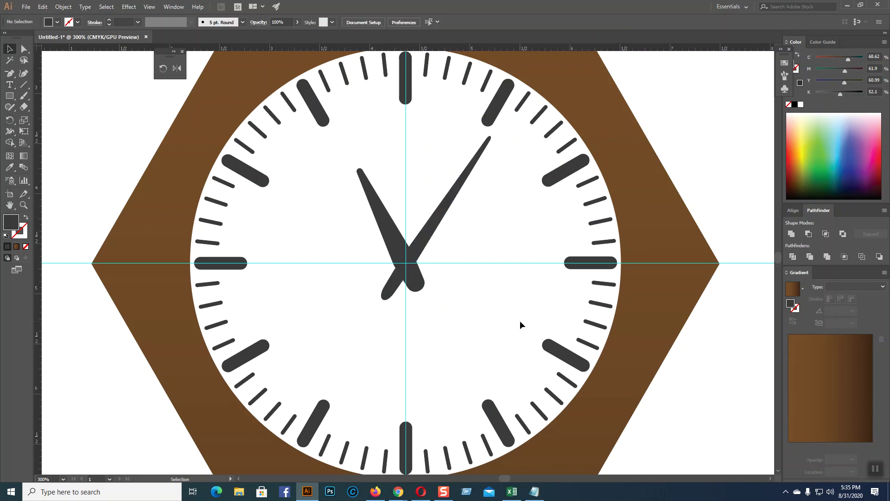
- Draw a thin vertical rectangle about 0.025 by 1.34 in beside the hands and a wider one about 0.09 by 0.53 in below it
left_click(10, 95)
left_click_drag(304, 199, 306, 332)
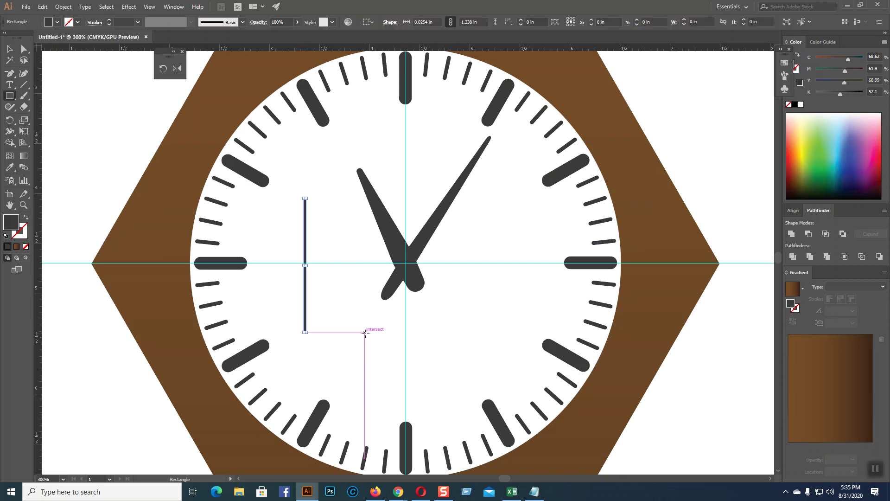
scroll(366, 333, "down", 3)
left_click_drag(300, 294, 309, 347)
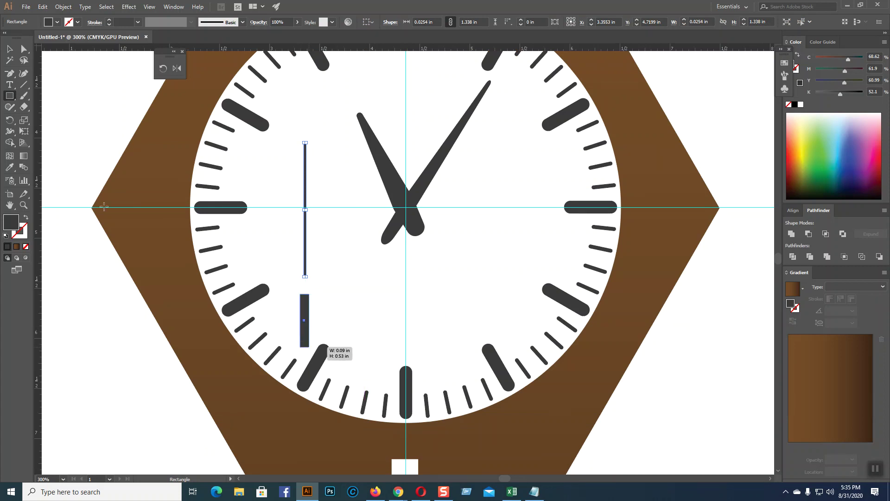
- Join the wide rectangle centred to the thin bar's lower end, unite both into a second hand, and stretch it to about 2.13 in tall
key("v")
left_click_drag(305, 305, 273, 241)
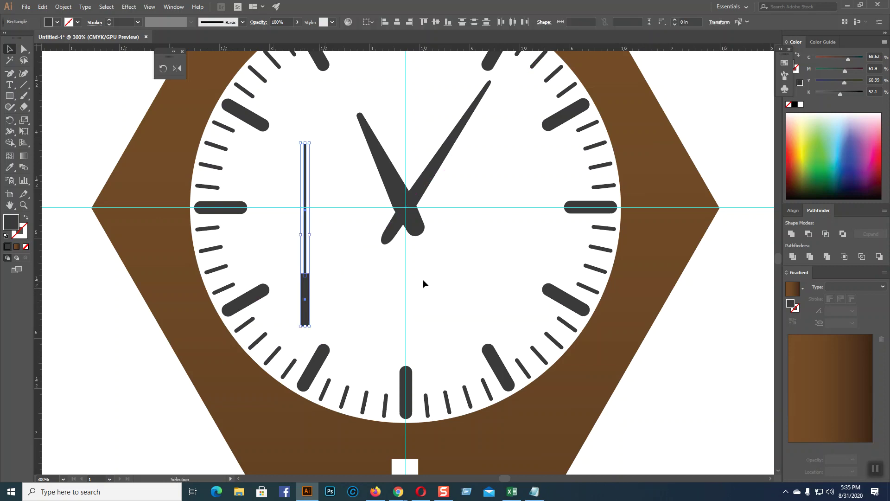
left_click(797, 234)
left_click_drag(305, 143, 304, 113)
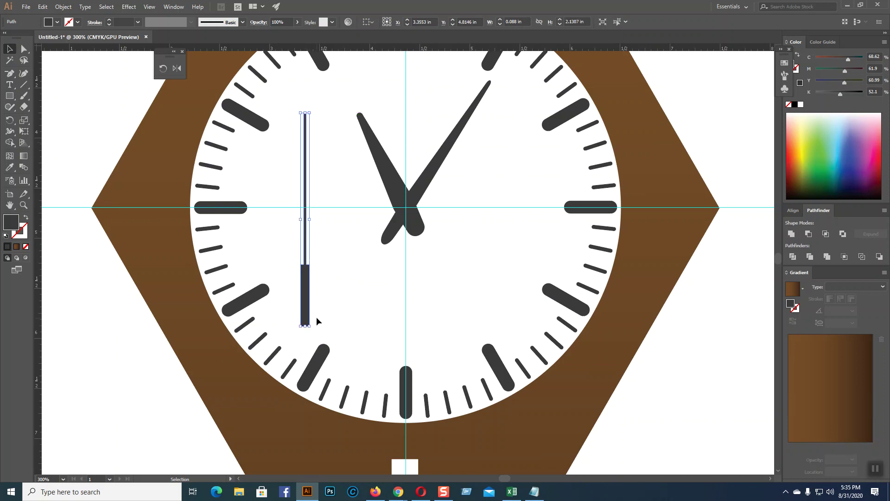
- Rotate the second hand to point between the 10 and 11 o'clock marks and move it across the other hands' pivot
left_click_drag(314, 332, 428, 232)
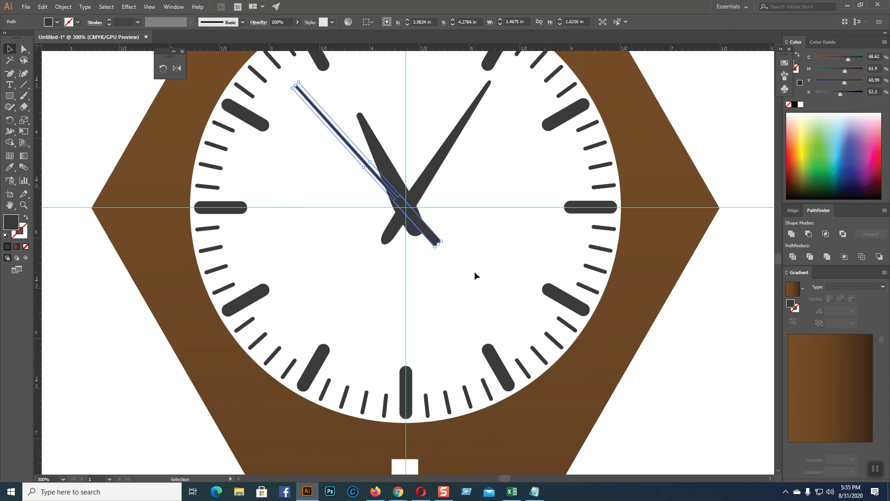
left_click_drag(431, 237, 424, 231)
left_click(497, 267)
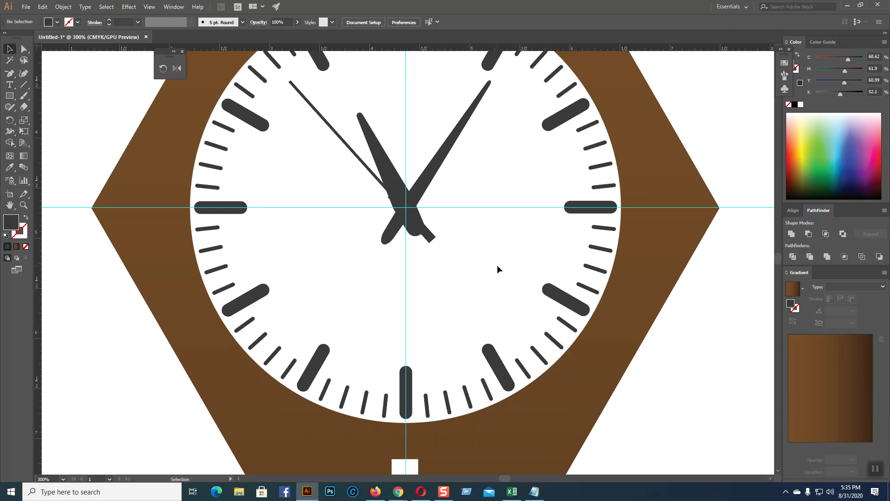
- Fine-tune the second hand's position so that its wide lower part crosses the guides' intersection more centrally
scroll(497, 265, "up", 2)
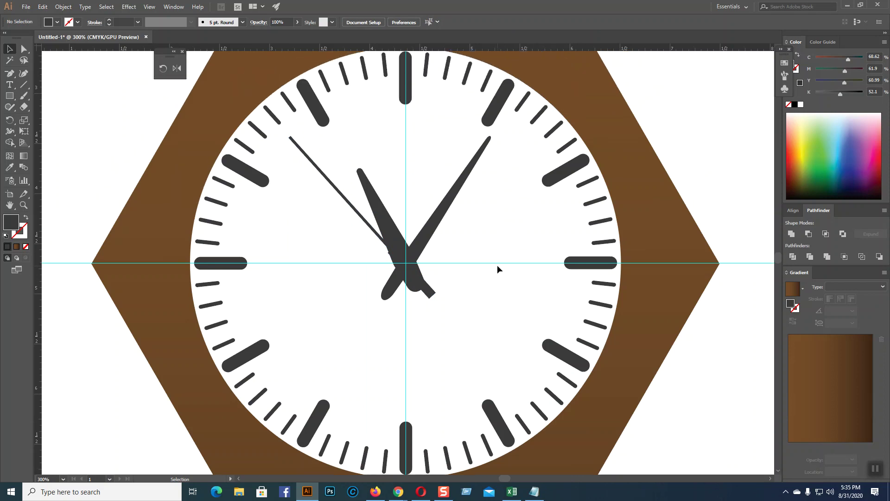
key("ctrl+plus")
key("ctrl+plus")
key("ctrl+plus")
key("ctrl+plus")
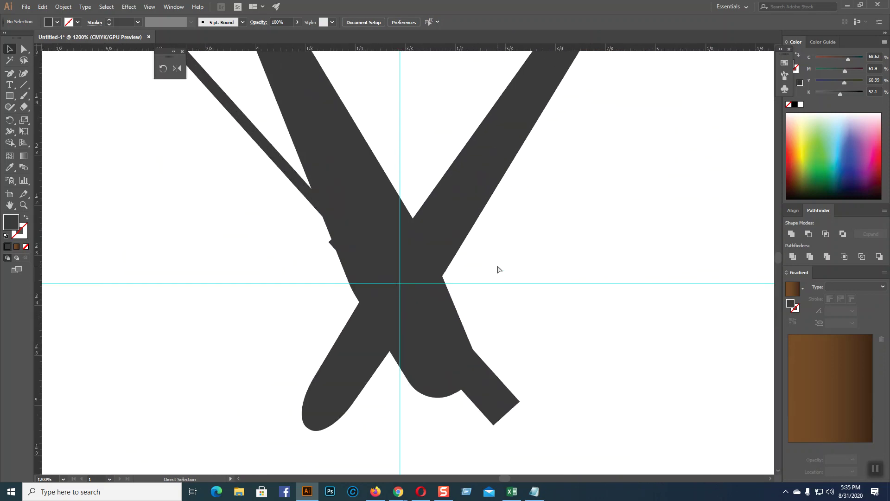
left_click_drag(495, 402, 497, 388)
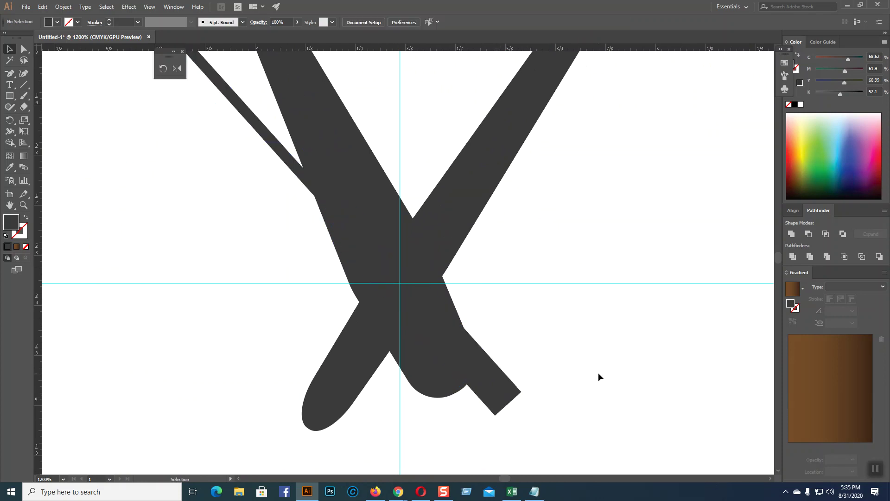
- Draw a circle about 0.21 in across, centred on the guides' intersection, and fill it with white (ffffff)
left_click_drag(9, 95, 42, 119)
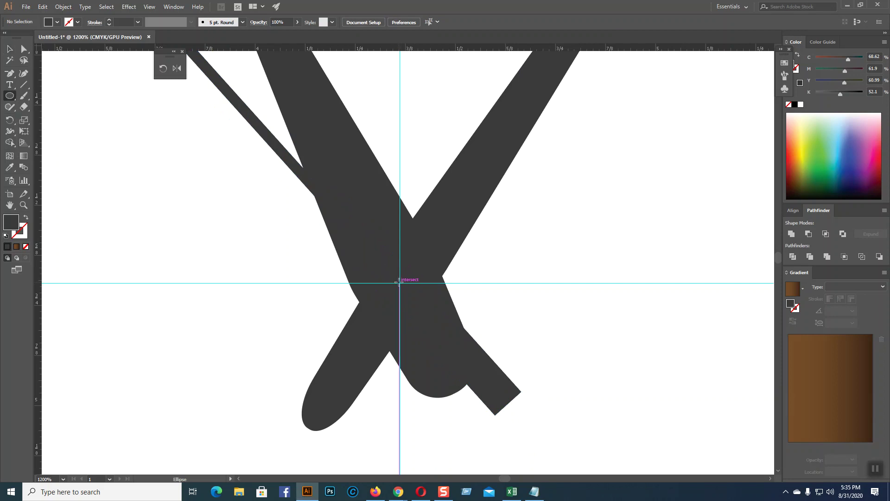
left_click_drag(400, 282, 430, 325)
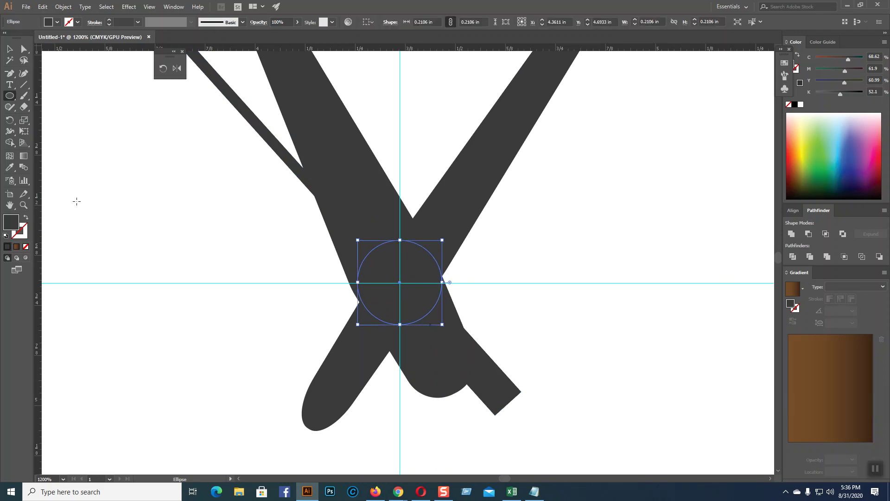
double_click(11, 222)
left_click(170, 175)
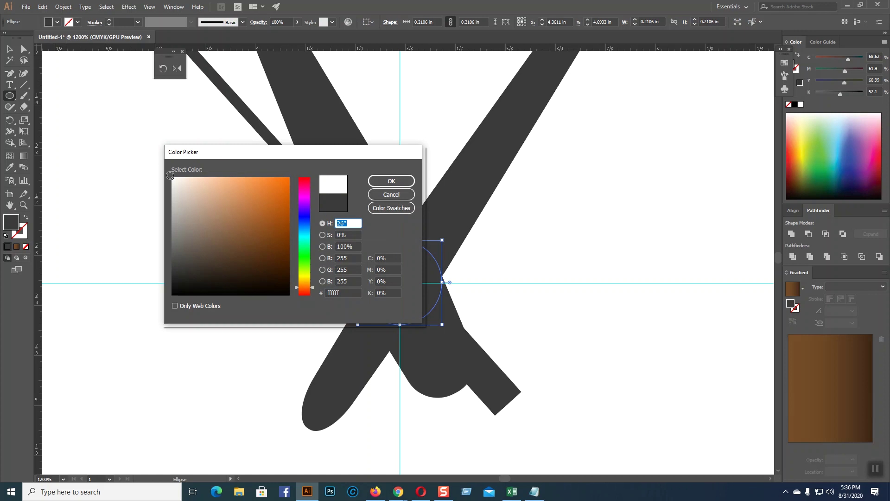
left_click(392, 181)
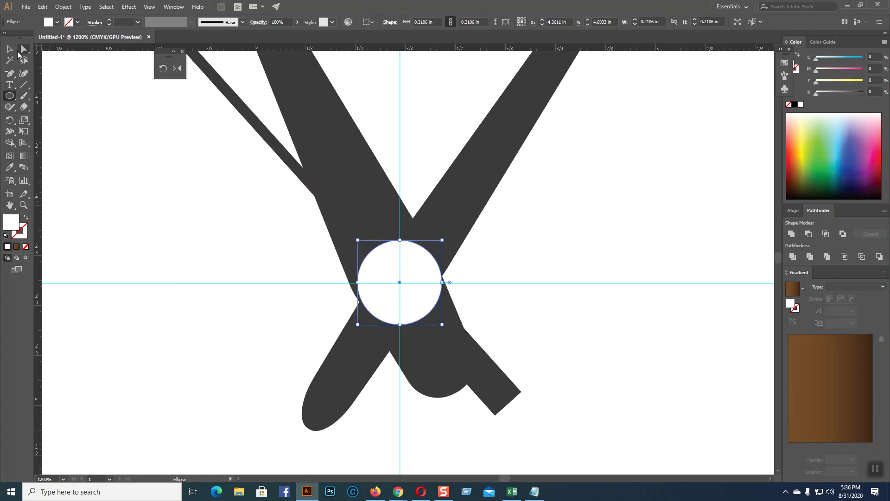
key("v")
key("a")
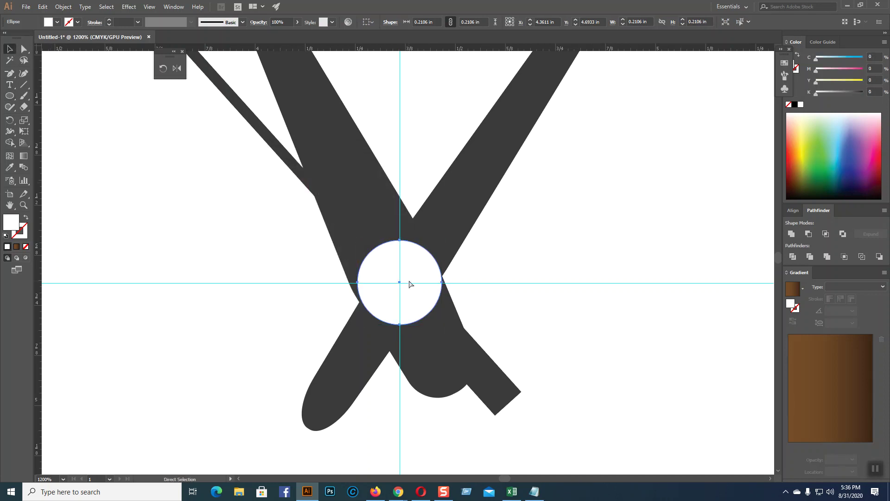
key("v")
left_click(442, 247, "shift")
left_click_drag(443, 241, 61, 251)
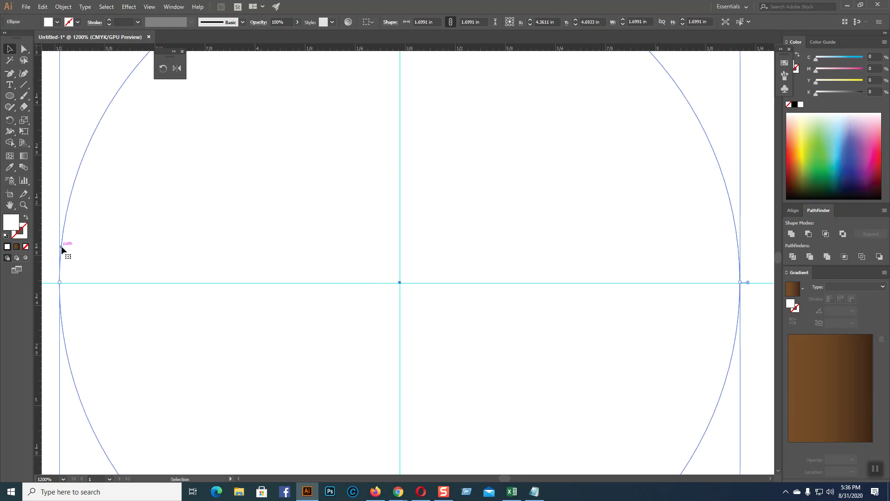
key("ctrl+z")
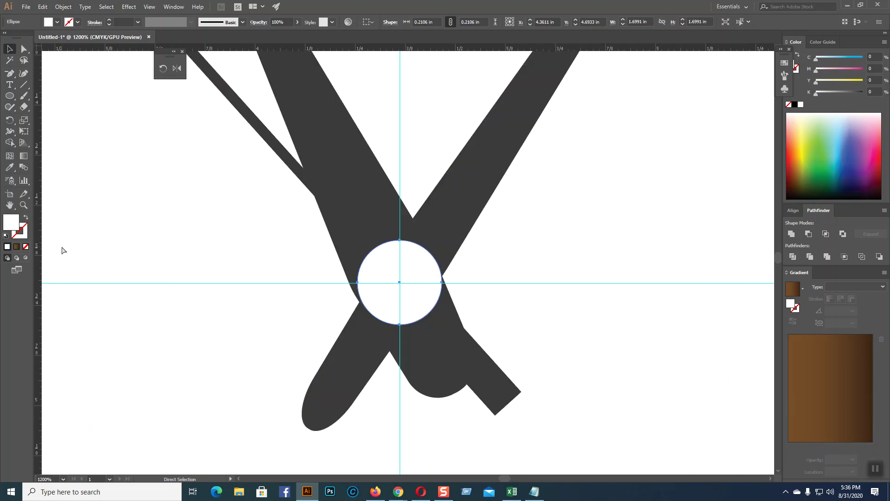
- Scale a copy of the white circle to about 0.162 in around its centre and fill it with a white-to-black radial gradient, midpoint 28.27%
left_click_drag(443, 241, 513, 318)
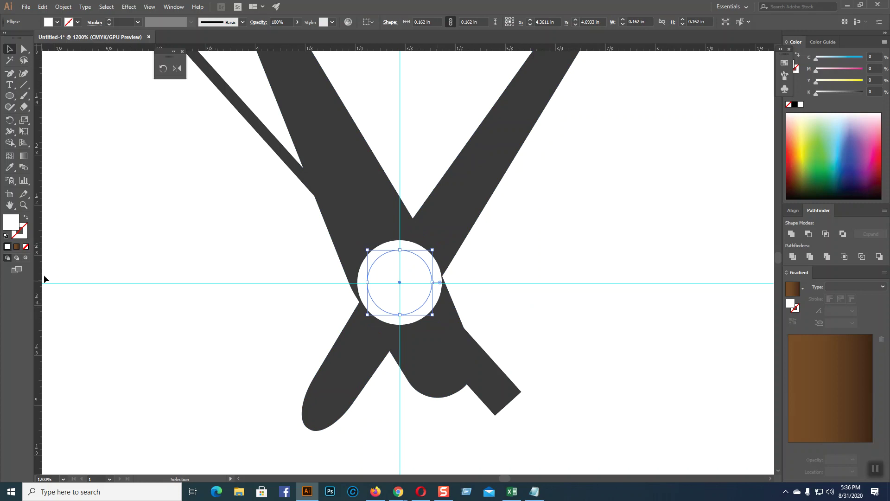
left_click(16, 246)
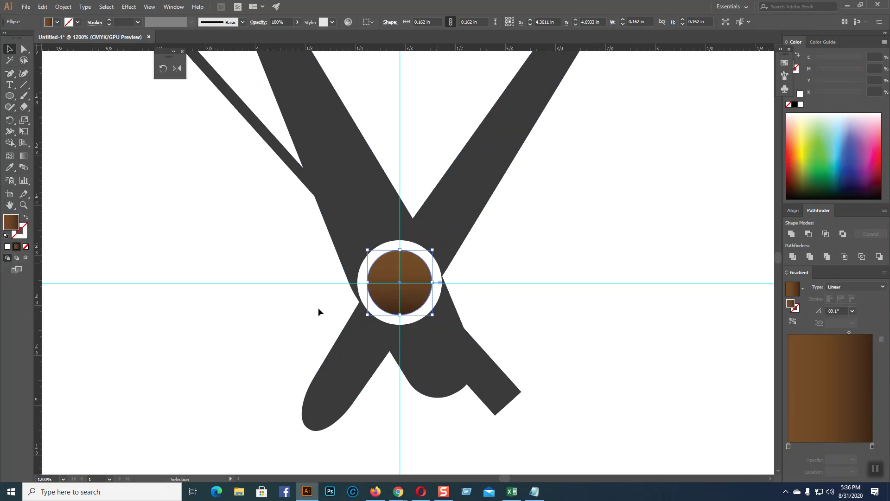
left_click(803, 288)
left_click(746, 306)
left_click(836, 287)
left_click(837, 307)
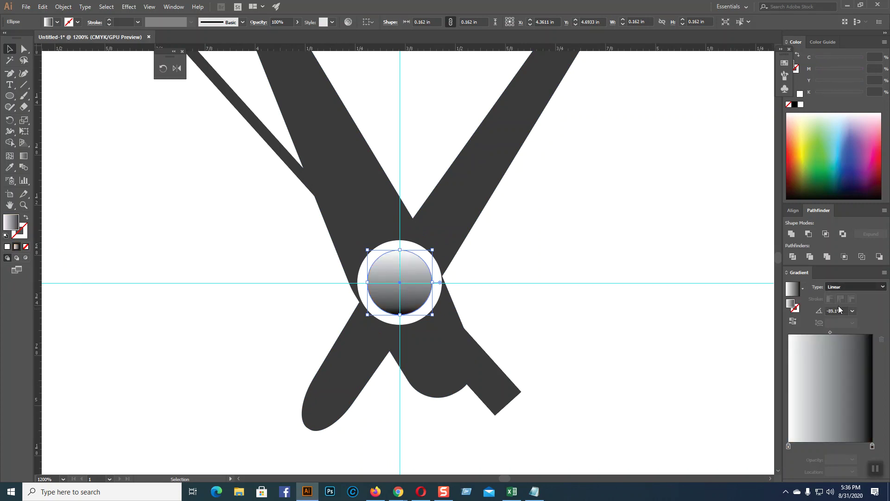
left_click(793, 322)
left_click(794, 322)
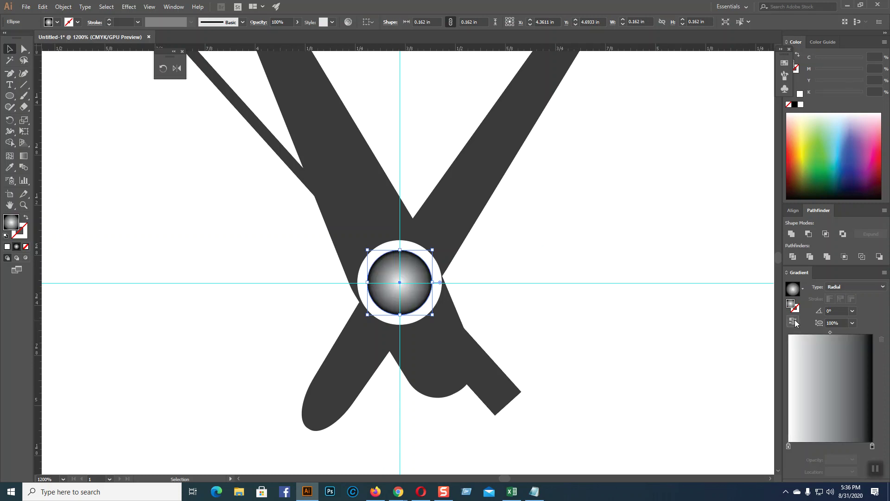
left_click_drag(829, 332, 806, 335)
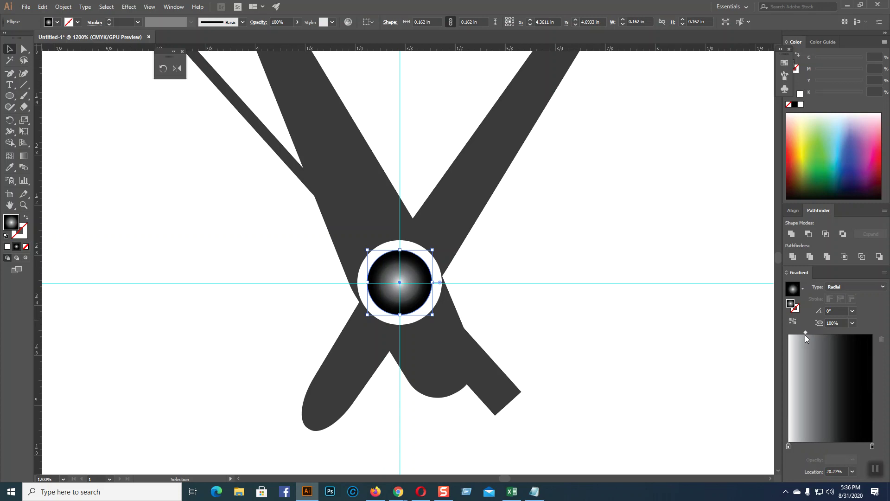
left_click(613, 362)
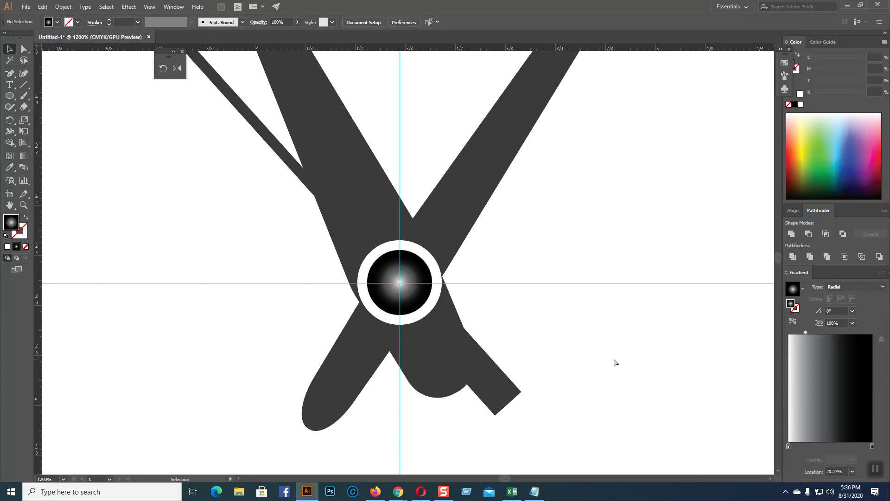
- Review the whole clock, from the hexagonal body with its face and hands down to the slotted handle
key("ctrl+minus")
key("ctrl+minus")
key("ctrl+minus")
key("ctrl+minus")
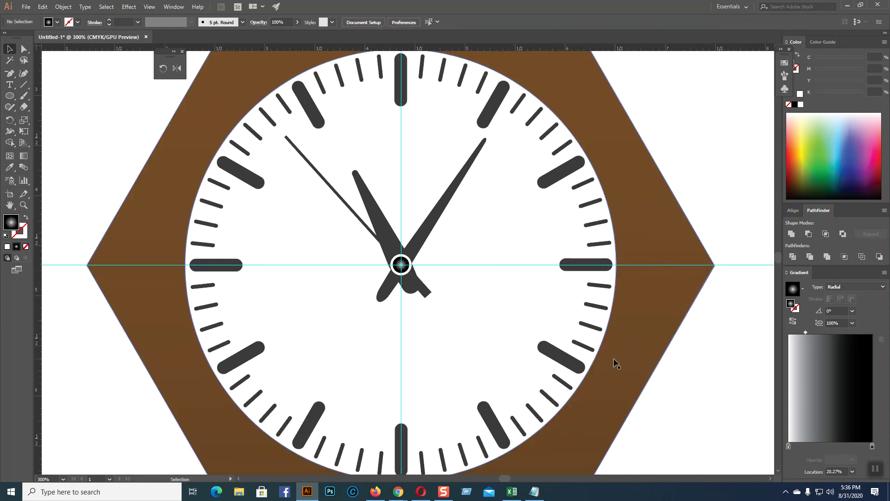
key("ctrl+plus")
key("ctrl+minus")
key("ctrl+minus")
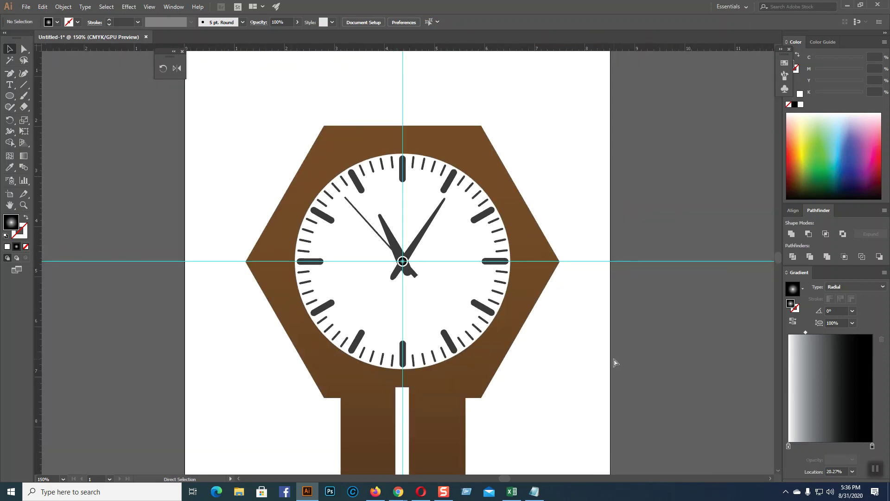
scroll(573, 298, "down", 5)
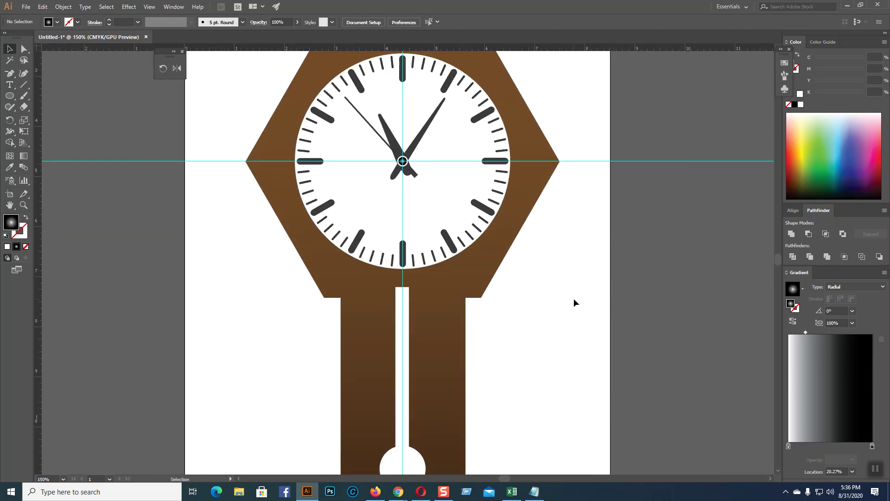
key("ctrl+minus")
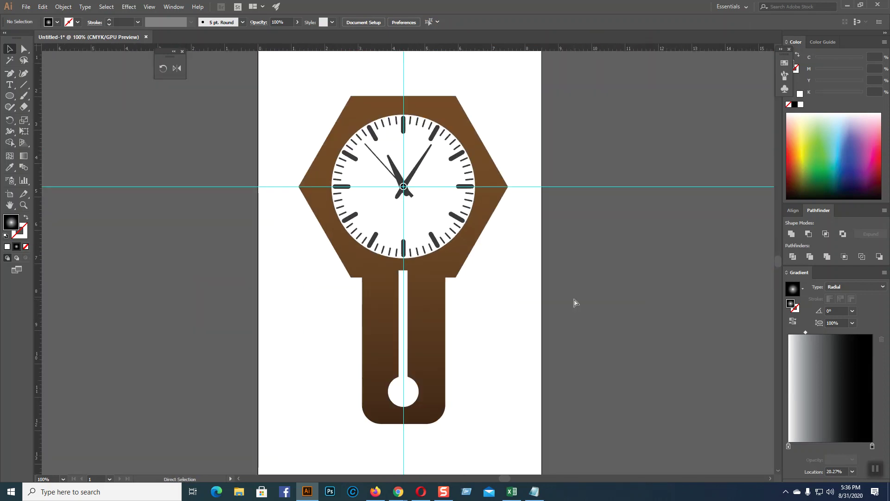
key("ctrl+plus")
key("ctrl+minus")
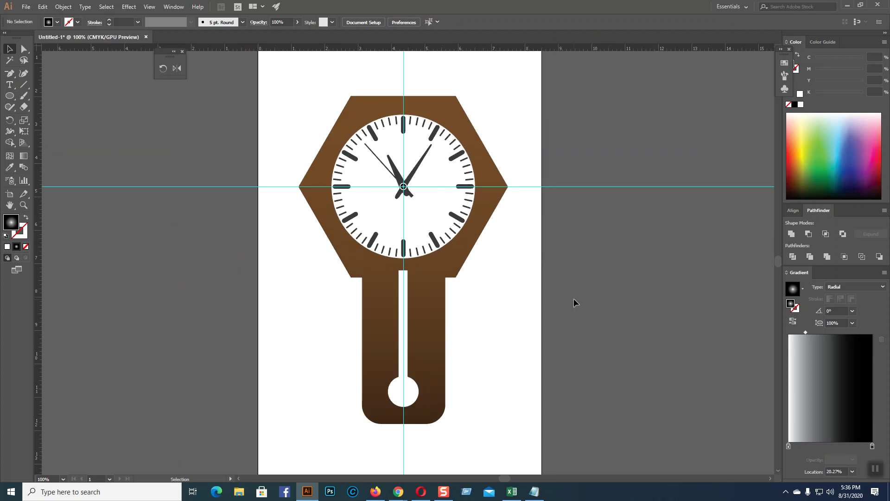
key("ctrl+plus")
key("ctrl+minus")
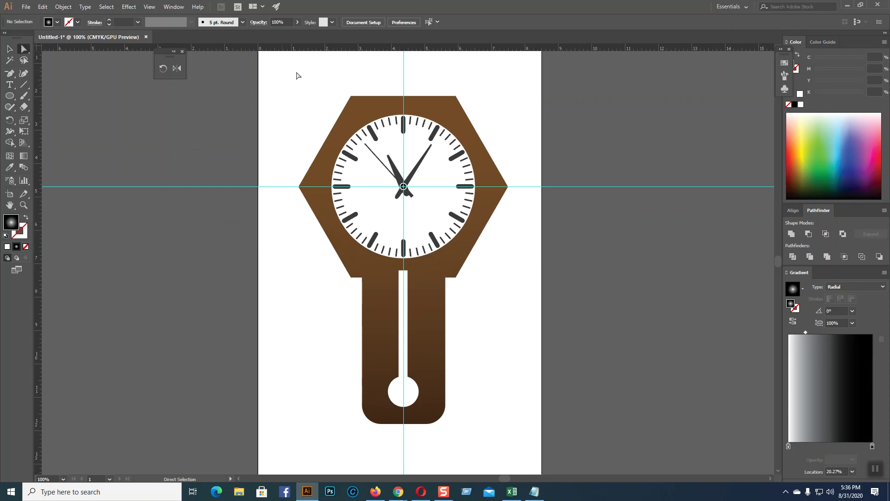
left_click(352, 98)
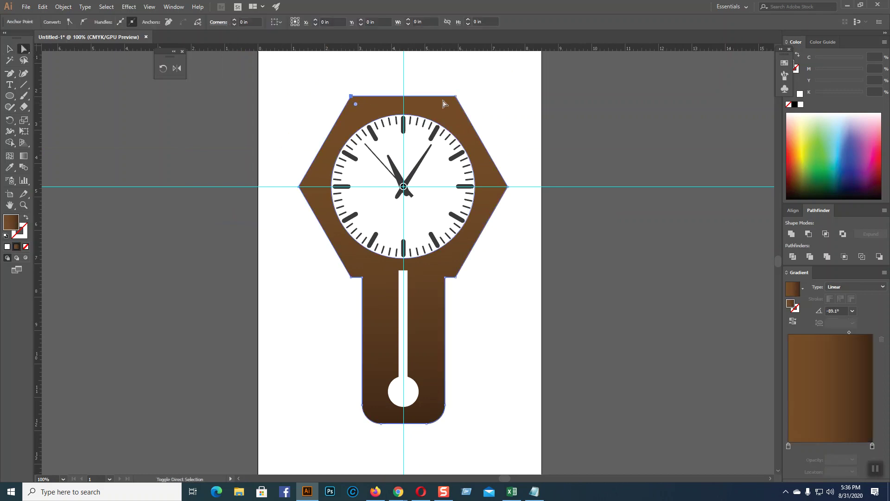
left_click(455, 97)
left_click_drag(452, 106, 448, 127)
left_click(299, 186)
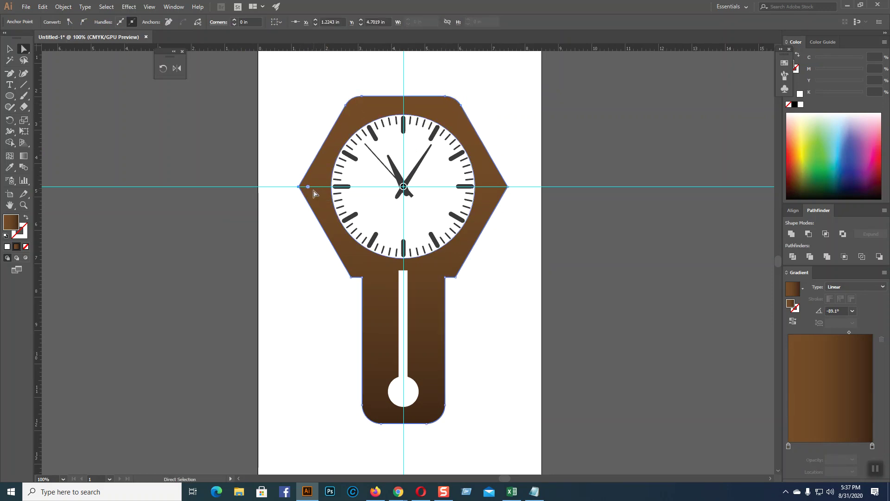
left_click_drag(310, 186, 346, 194)
key("ctrl+z")
key("ctrl+z")
key("ctrl+z")
key("ctrl+z")
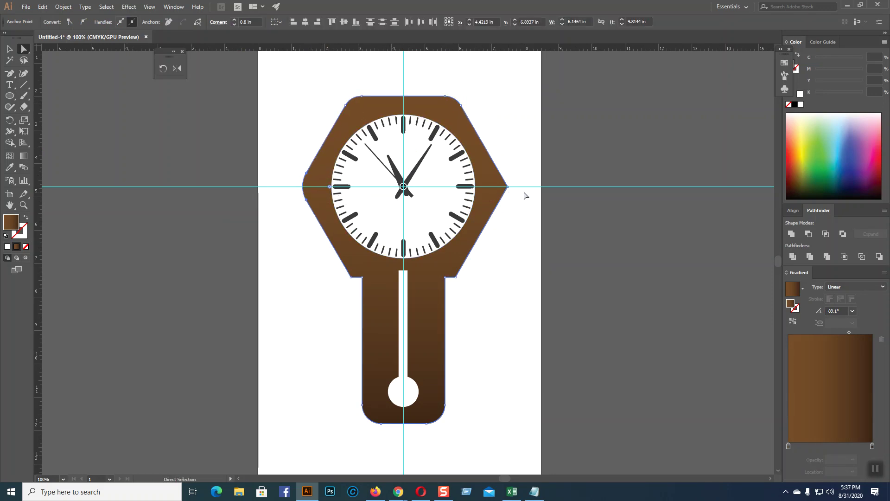
key("ctrl+z")
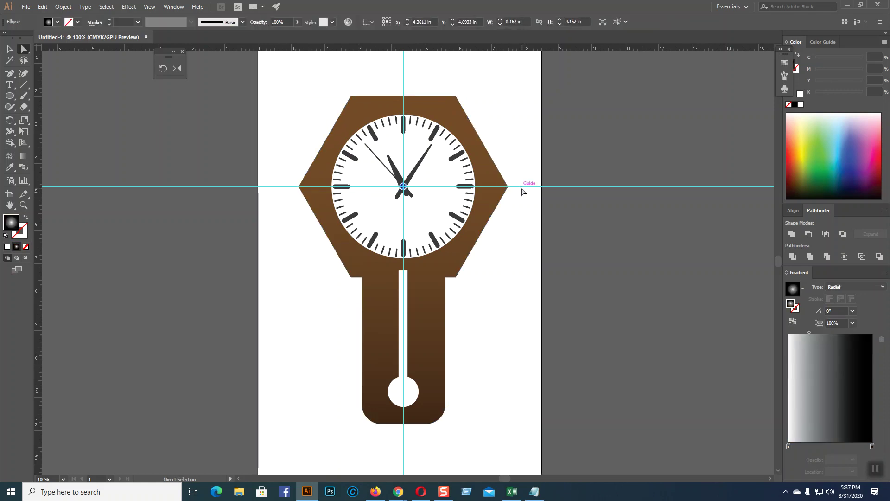
- Round all six corners of the clock's hexagonal body together by the same moderate amount, leaving out the handle's corners
left_click(351, 96)
left_click(457, 96, "shift")
left_click(507, 187, "shift")
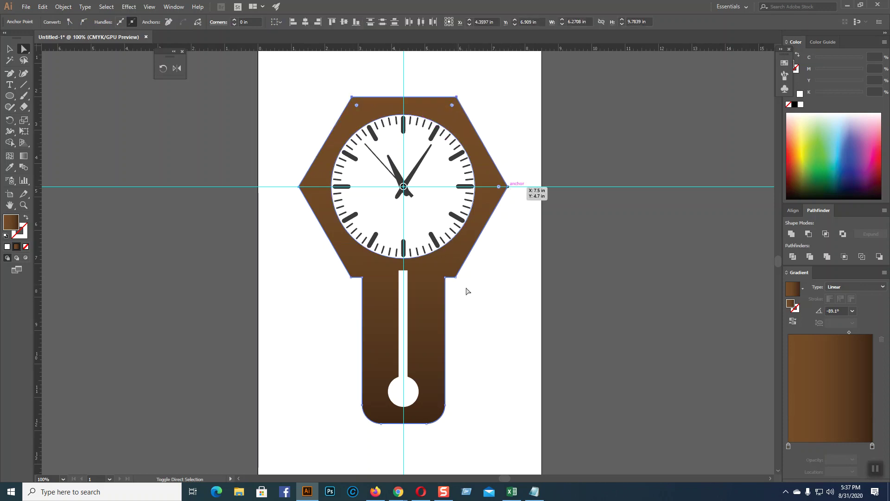
left_click(456, 277, "shift")
left_click(352, 277, "shift")
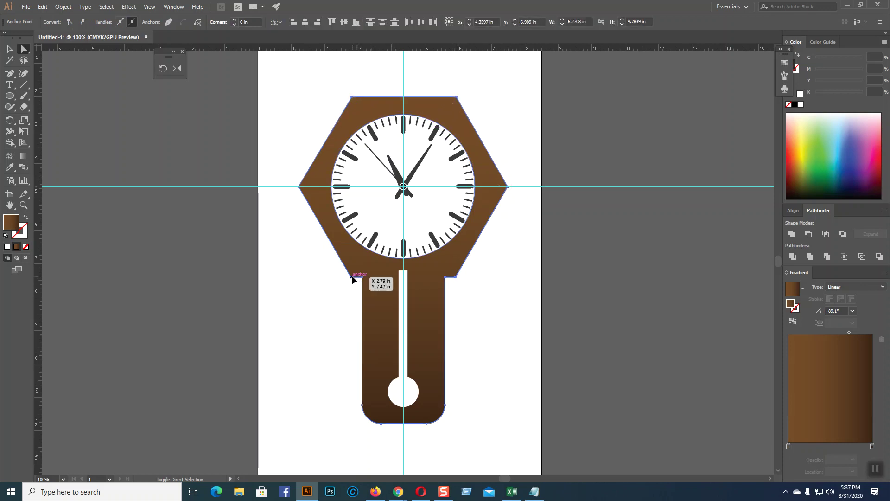
left_click_drag(308, 187, 332, 194)
left_click(10, 48)
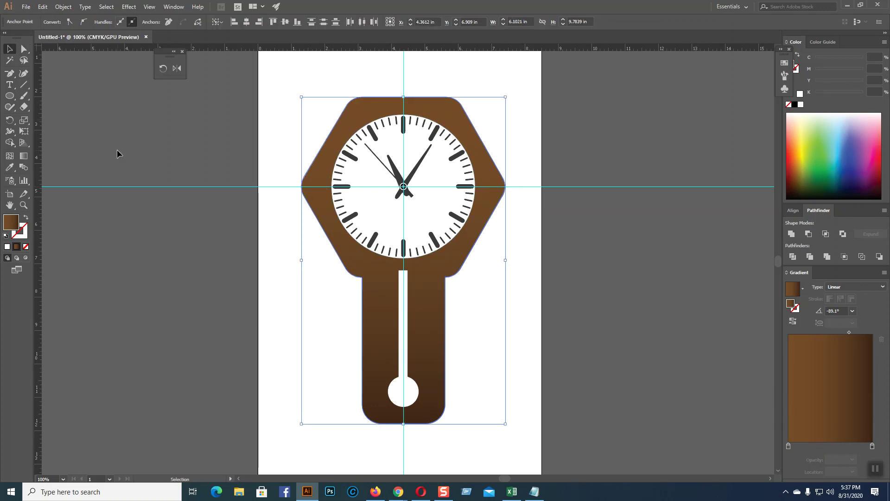
- Deselect the clock body, switch to Chrome and rerun the "wall watch" image search without the creative filter
left_click(271, 288)
mouse_move(398, 490)
left_click(383, 438)
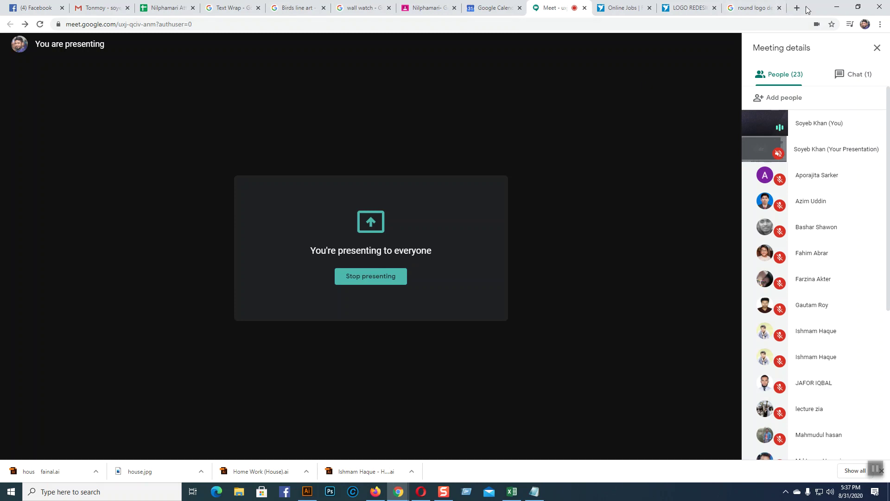
left_click(369, 7)
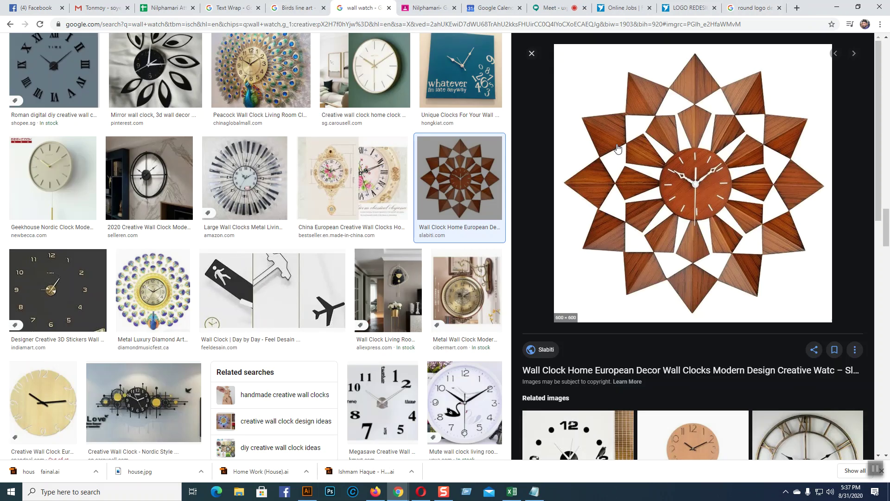
scroll(463, 217, "up", 20)
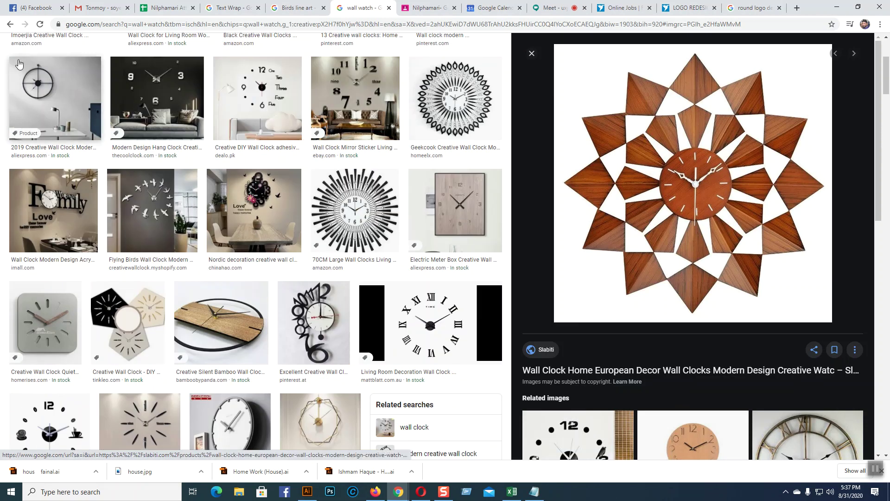
left_click(10, 24)
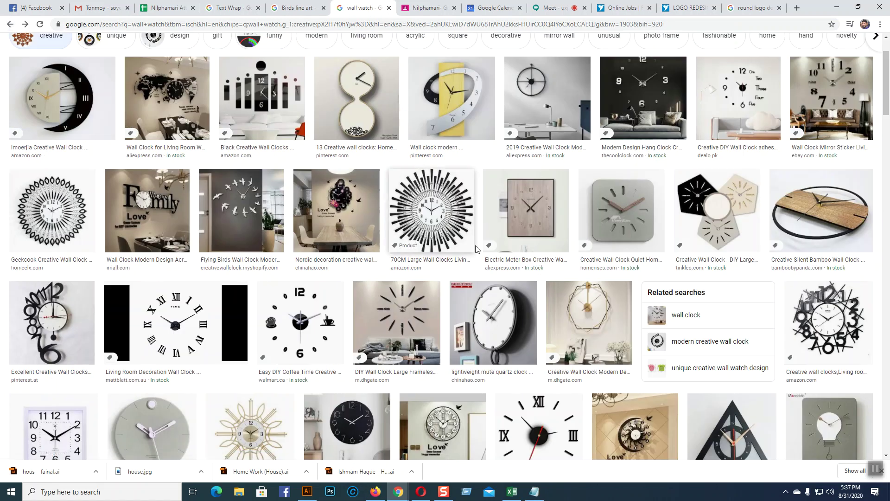
scroll(483, 260, "up", 2)
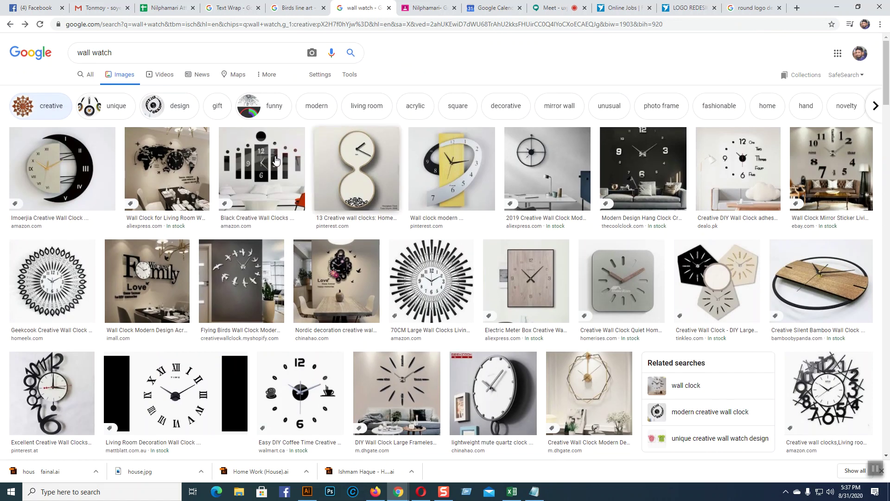
left_click(349, 55)
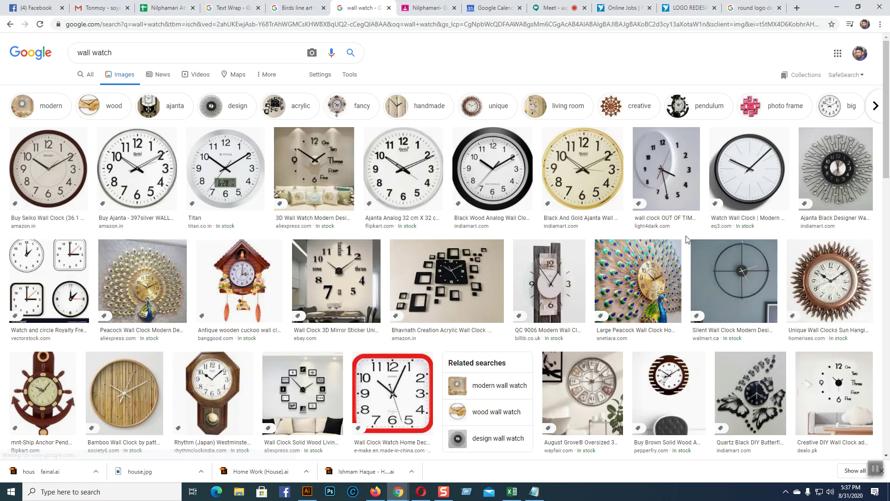
- Examine numbered wall clocks in the image results, including the Ajanta, Rhythm pendulum and Titan models, for their dial and body designs
left_click(164, 172)
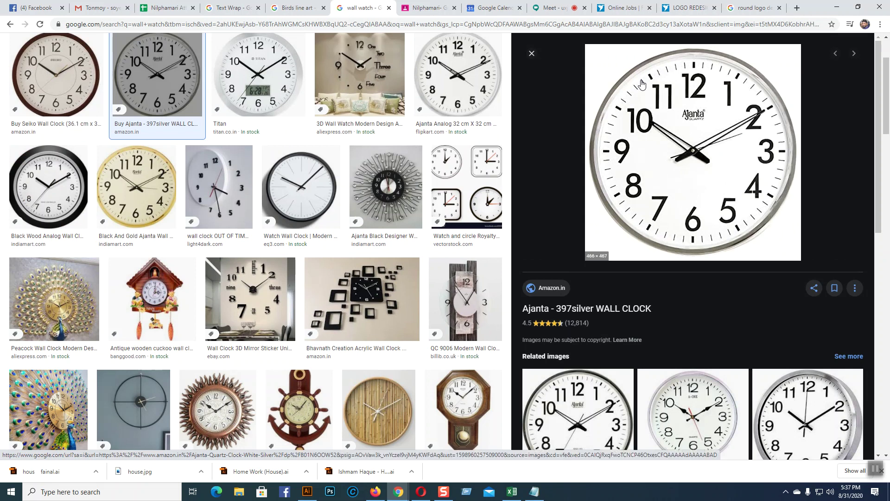
scroll(641, 84, "down", 5)
scroll(350, 264, "down", 5)
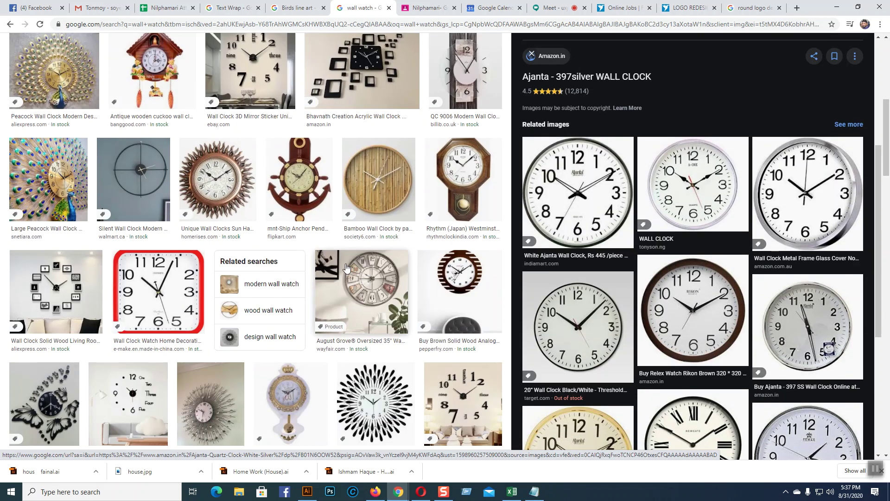
left_click(457, 173)
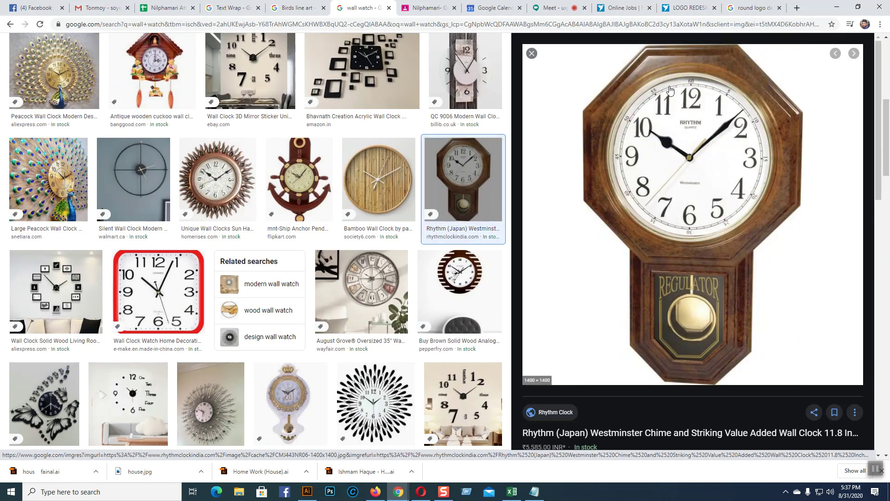
scroll(670, 91, "down", 3)
scroll(322, 309, "down", 8)
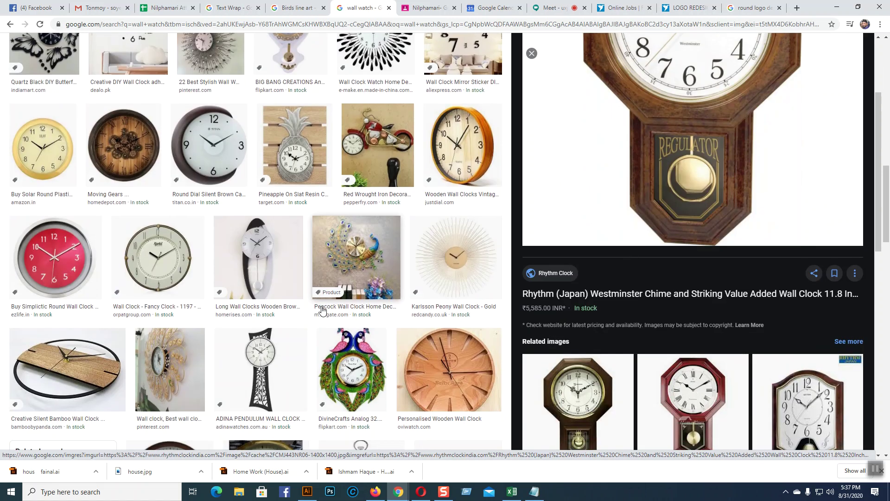
left_click(205, 154)
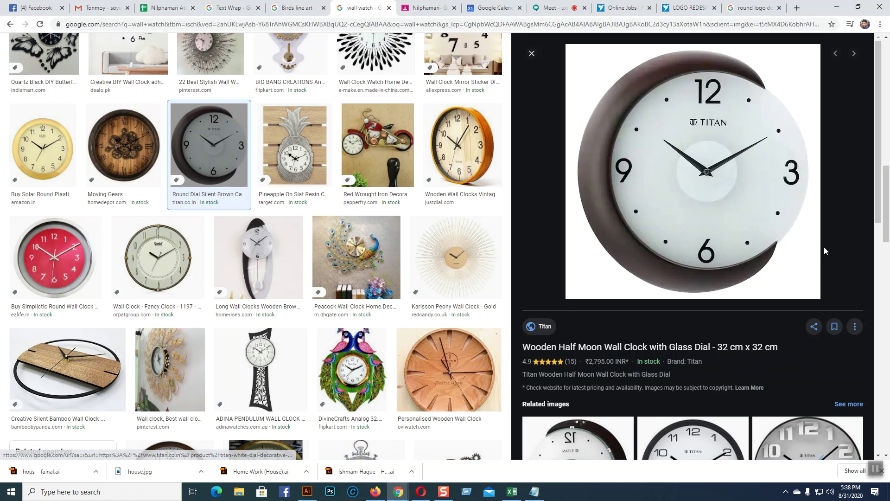
scroll(825, 249, "down", 5)
left_click(705, 224)
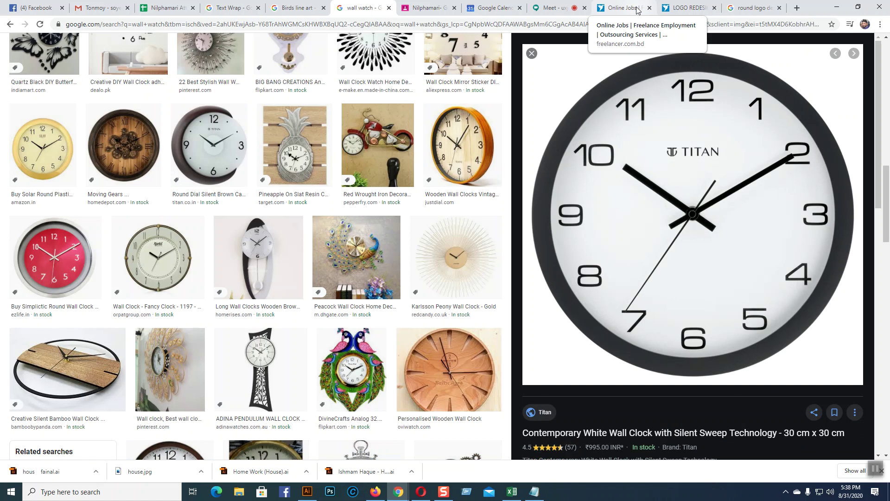
- Browse decorative wall clocks for design ideas, including the Karlsson Peony, the large 3D metal clock and the black leaf-petal clock
left_click(483, 246)
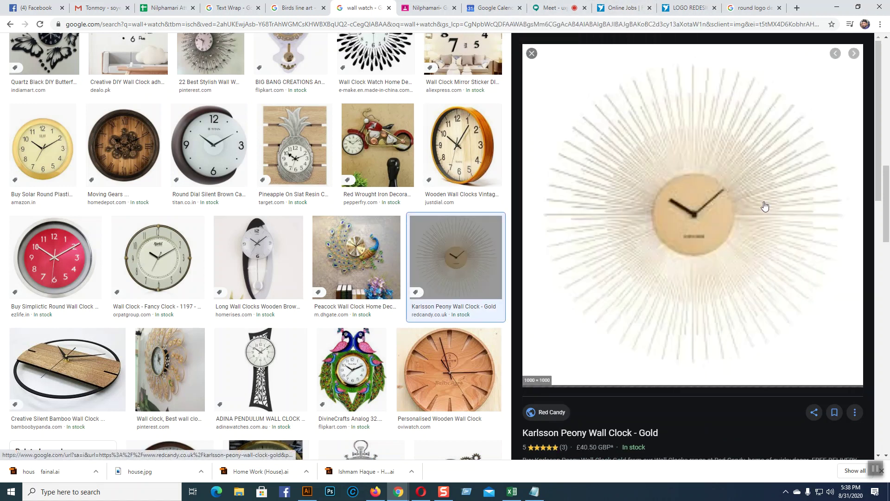
scroll(696, 346, "down", 4)
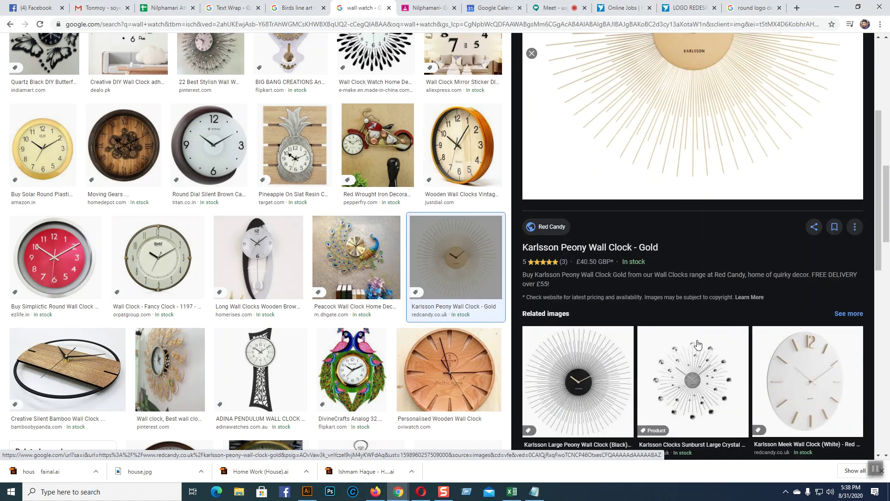
scroll(698, 345, "down", 15)
scroll(617, 331, "down", 4)
scroll(440, 333, "down", 6)
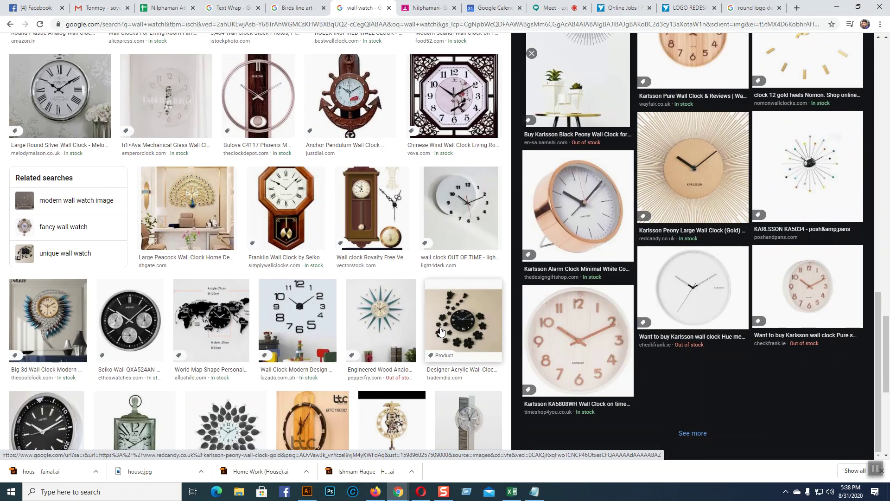
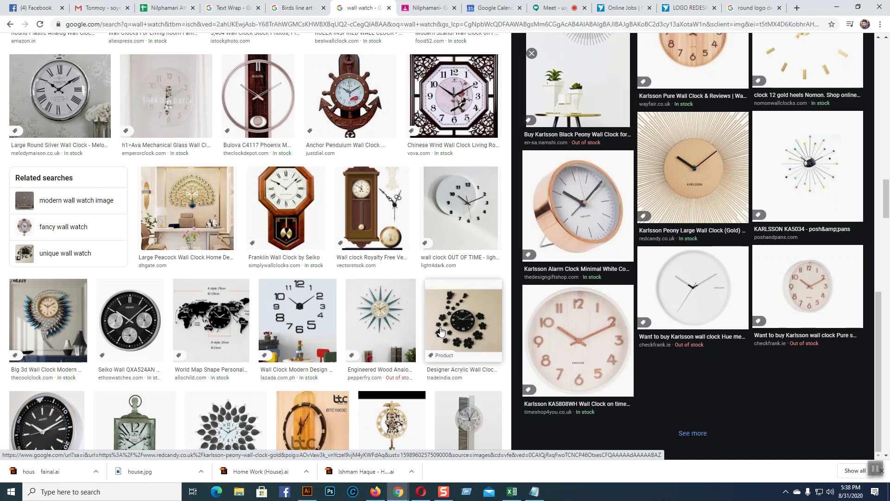
left_click(46, 320)
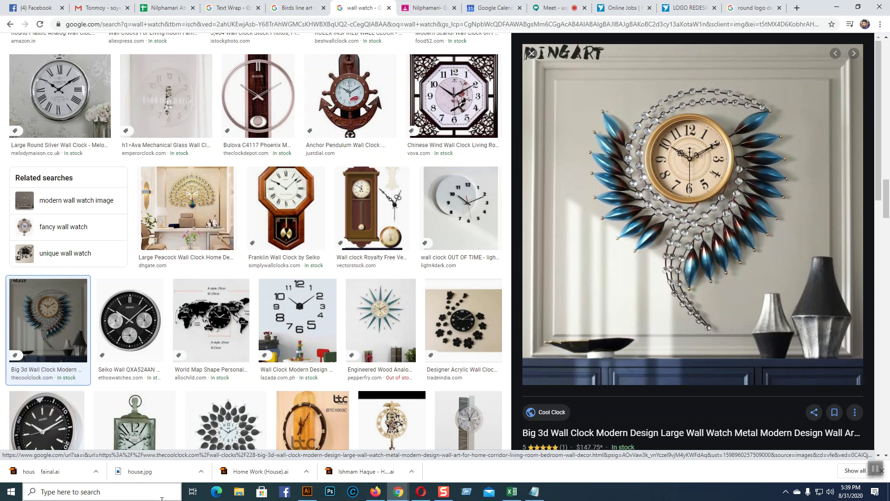
scroll(379, 307, "down", 1)
scroll(379, 308, "down", 5)
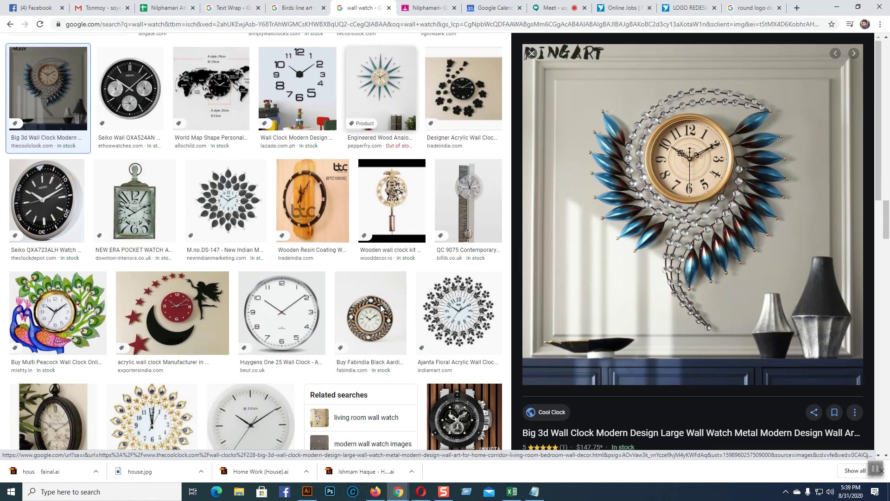
left_click(250, 214)
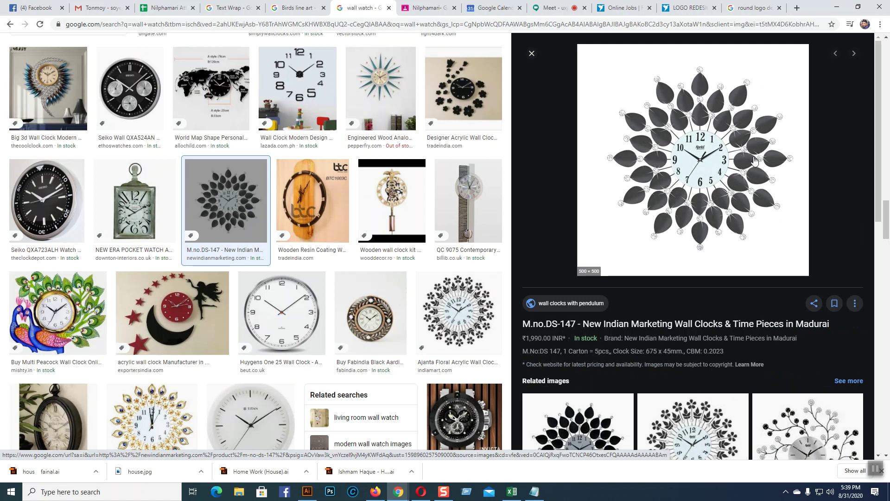
scroll(627, 317, "down", 10)
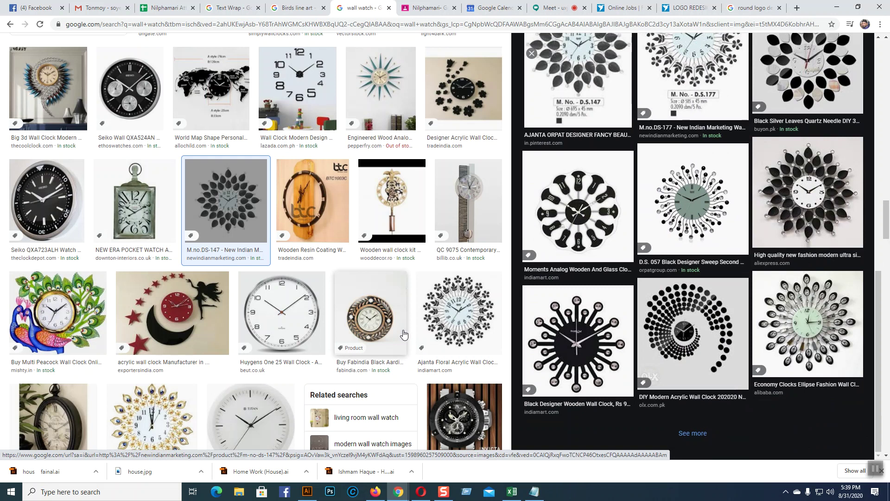
scroll(403, 334, "down", 9)
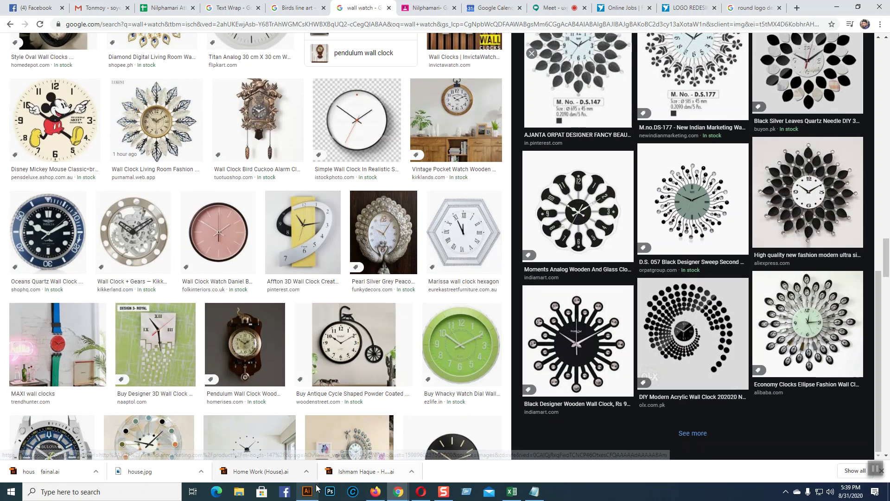
- Switch to Illustrator and add the text "1" on the empty artboard right of the clock, enlarged to about 61 pt
left_click(313, 492)
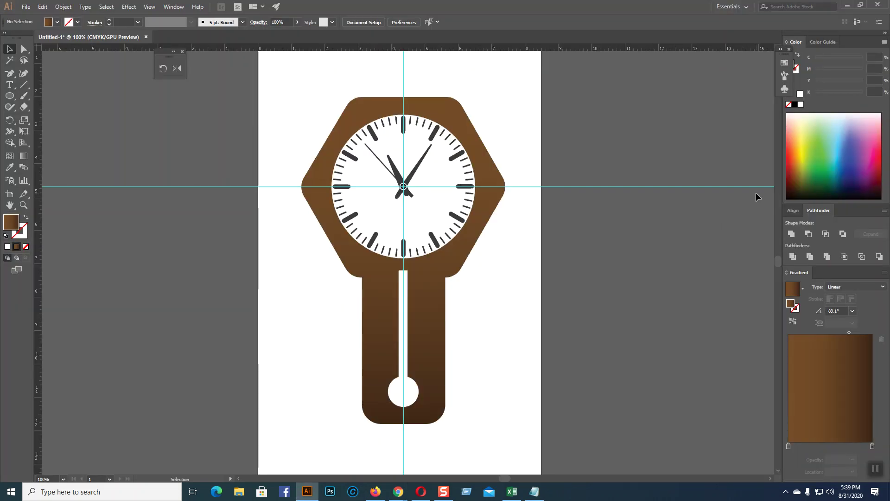
key("ctrl+plus")
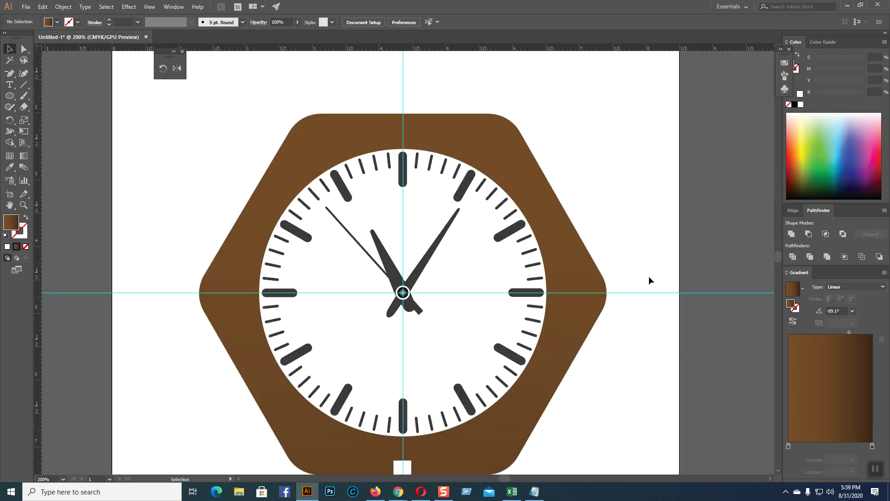
scroll(580, 180, "down", 4)
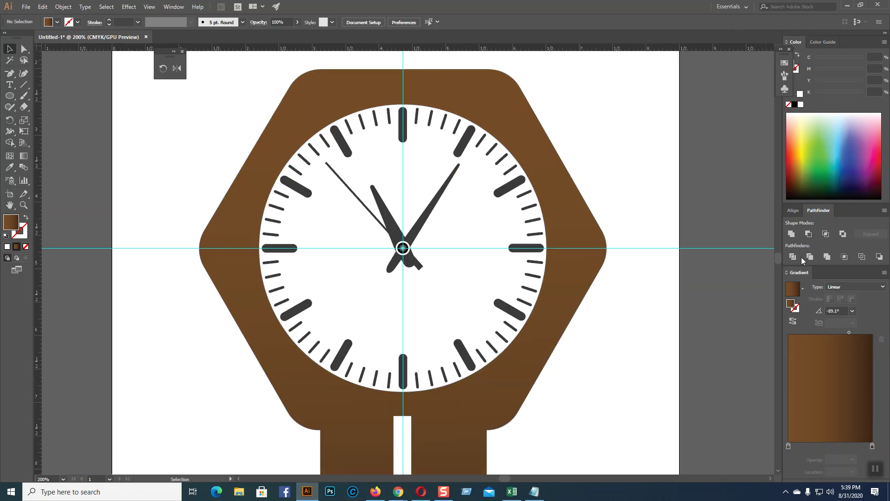
left_click(9, 84)
left_click(168, 124)
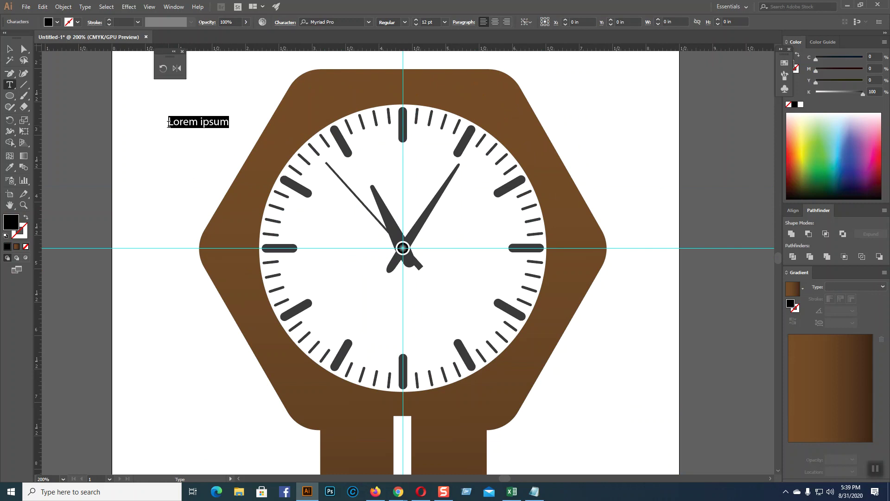
type("1")
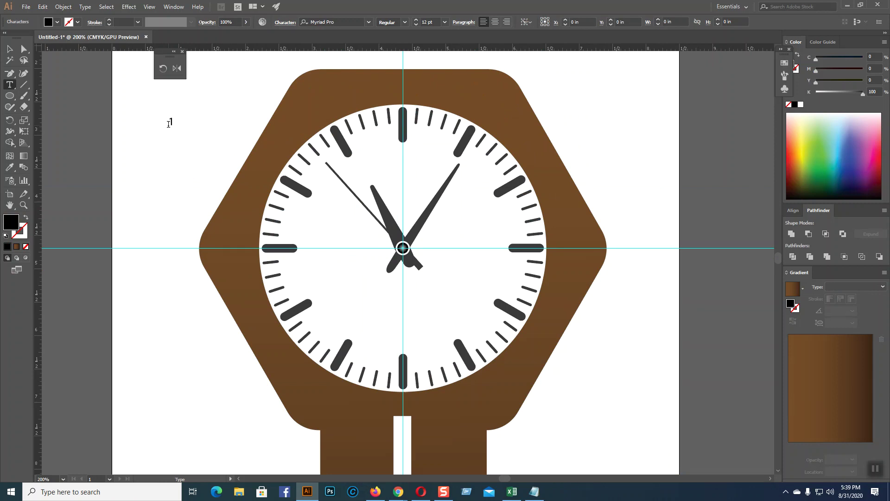
key("Escape")
left_click_drag(176, 129, 651, 153)
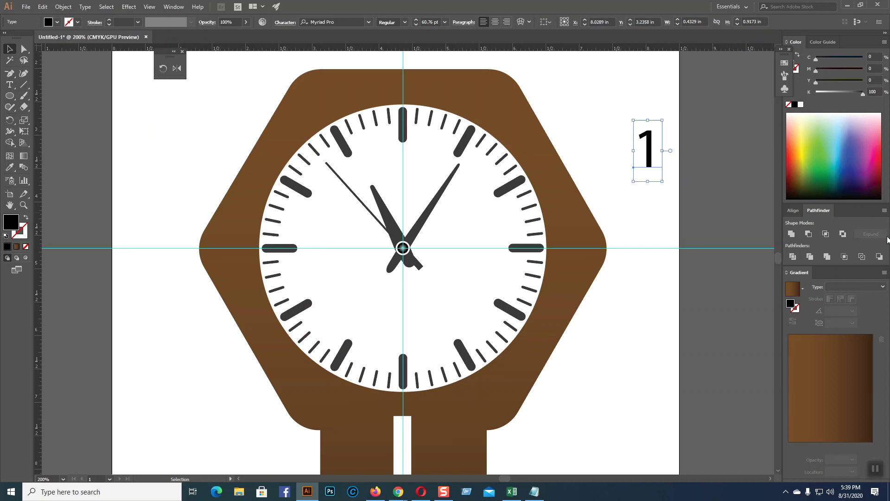
- Try the Masque font on the number 1
left_click(789, 49)
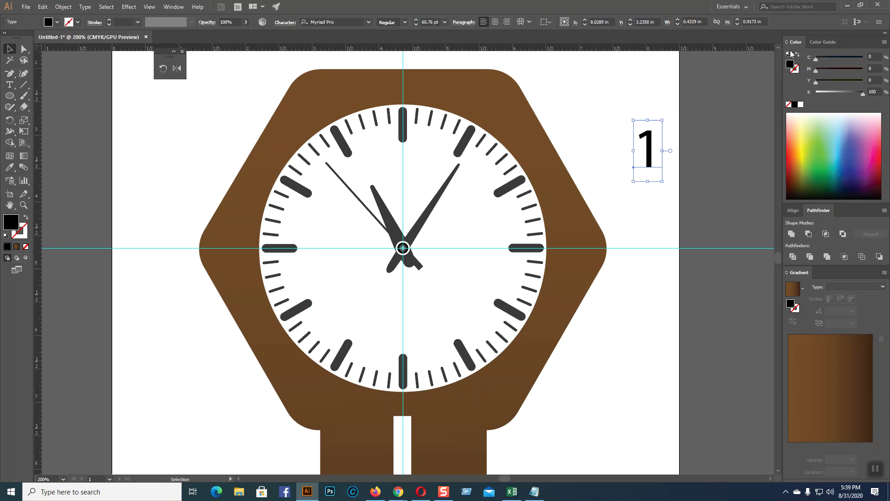
key("ctrl+t")
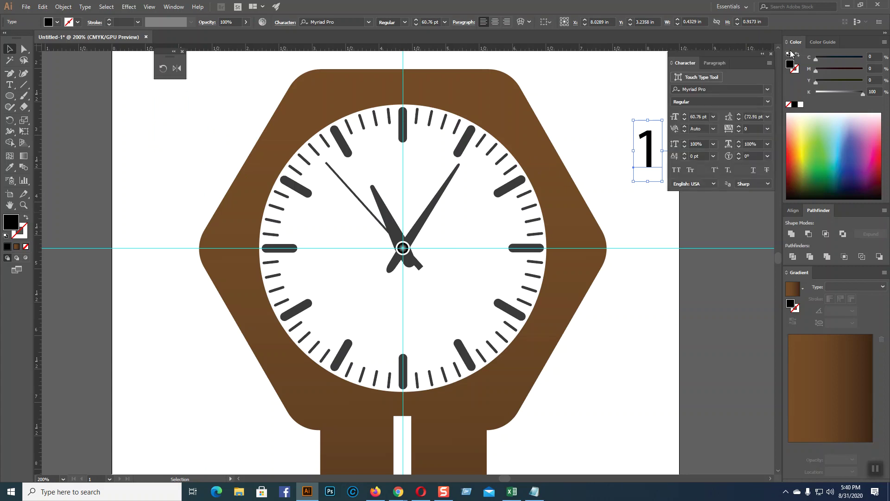
left_click(768, 91)
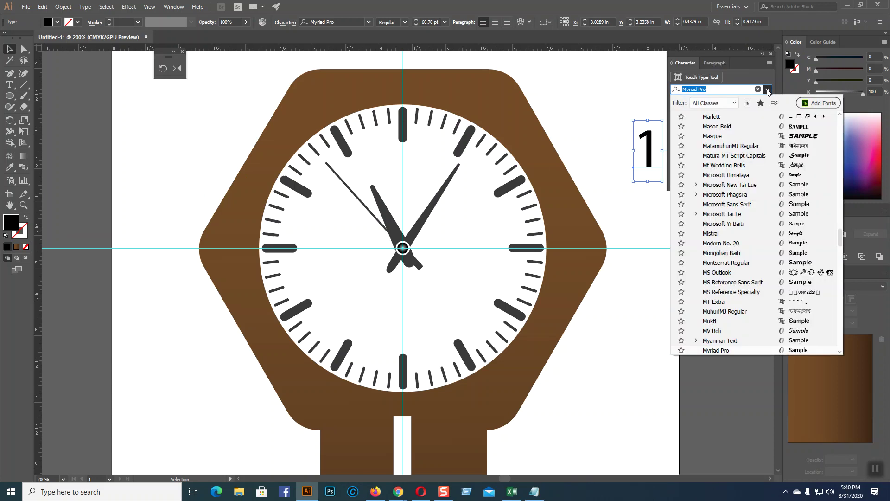
left_click(774, 136)
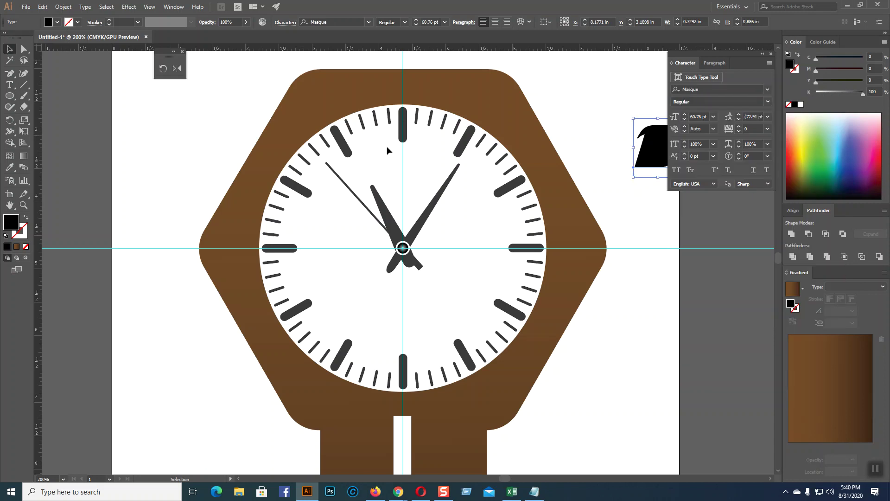
- Move the number 1 next to the hexagon's upper-right edge and set its font to Copperplate Gothic Bold
left_click_drag(664, 149, 588, 116)
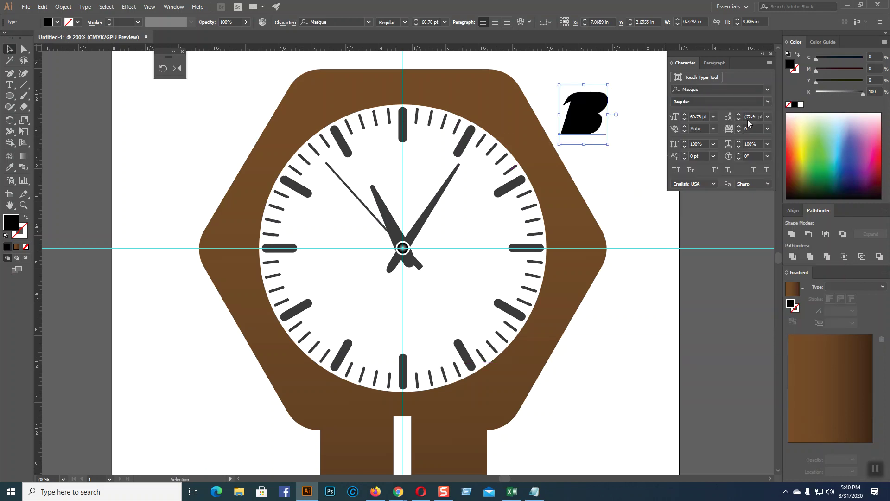
left_click(768, 89)
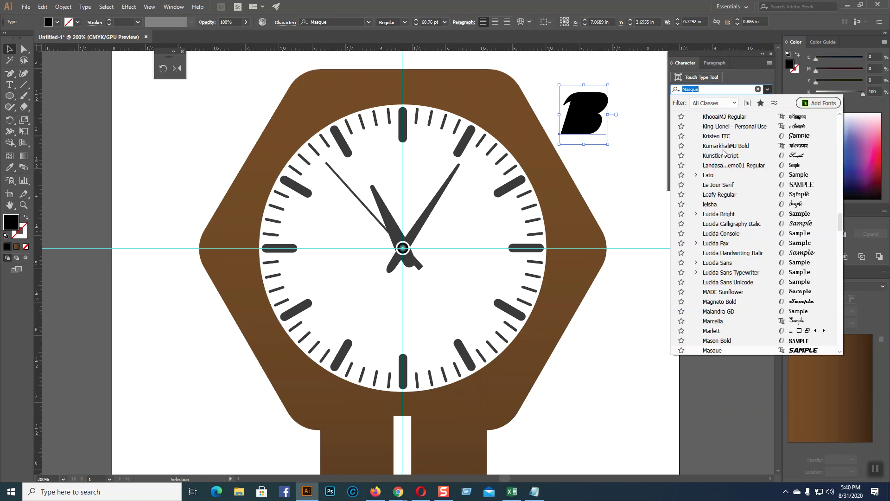
scroll(725, 152, "up", 15)
scroll(718, 167, "up", 1)
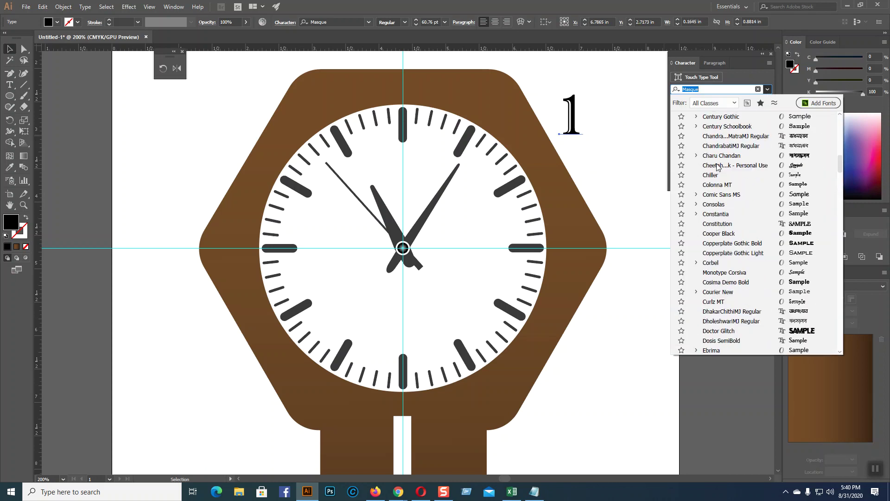
left_click(766, 246)
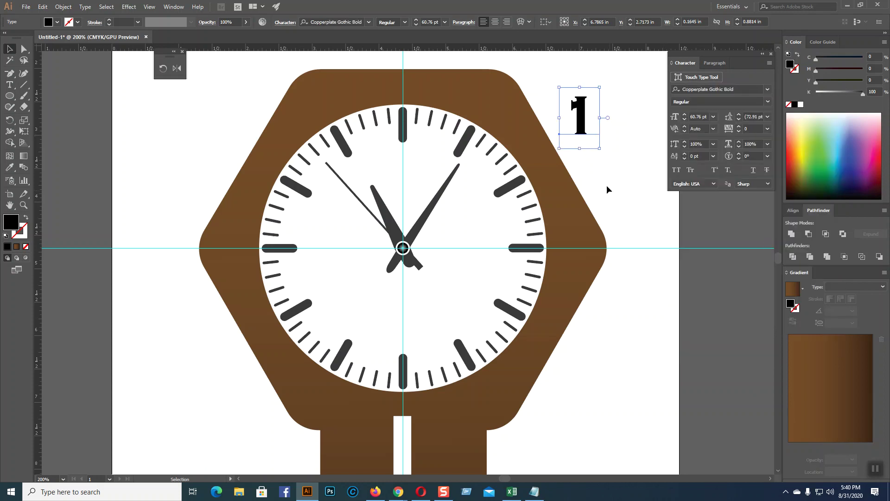
- Move the twelve o'clock mark onto the blank artboard beside the clock and put the number 1 in its place
left_click(606, 185)
left_click_drag(403, 135, 168, 125)
left_click_drag(581, 121, 403, 129)
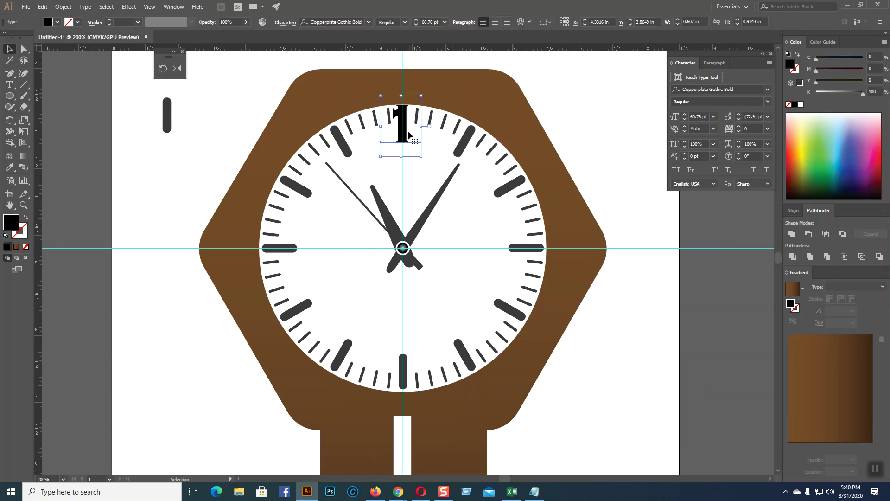
- Copy the number 1 onto the one o'clock mark and change the copy's text to "2"
left_click_drag(406, 135, 474, 159)
left_click(10, 85)
double_click(462, 141)
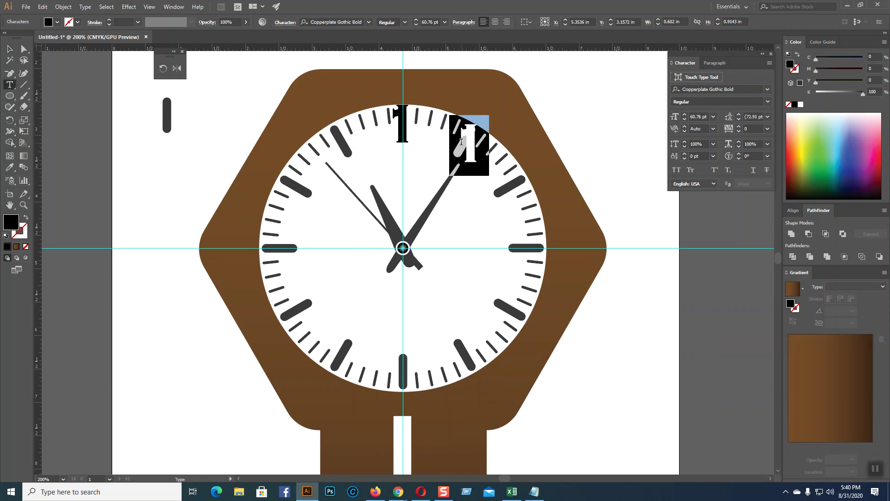
type("2")
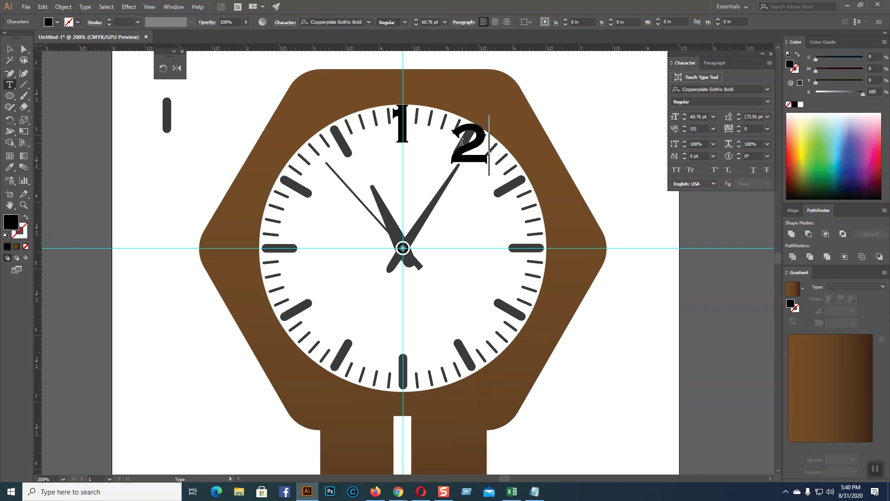
left_click(10, 48)
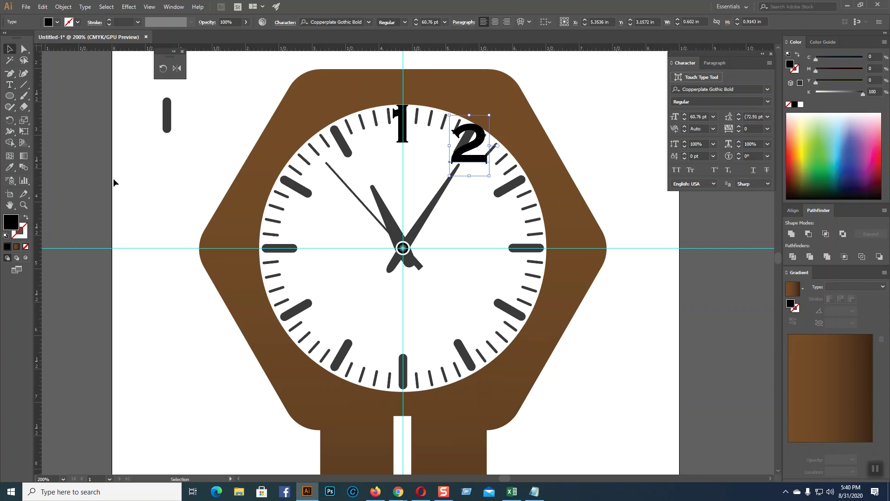
left_click(120, 179)
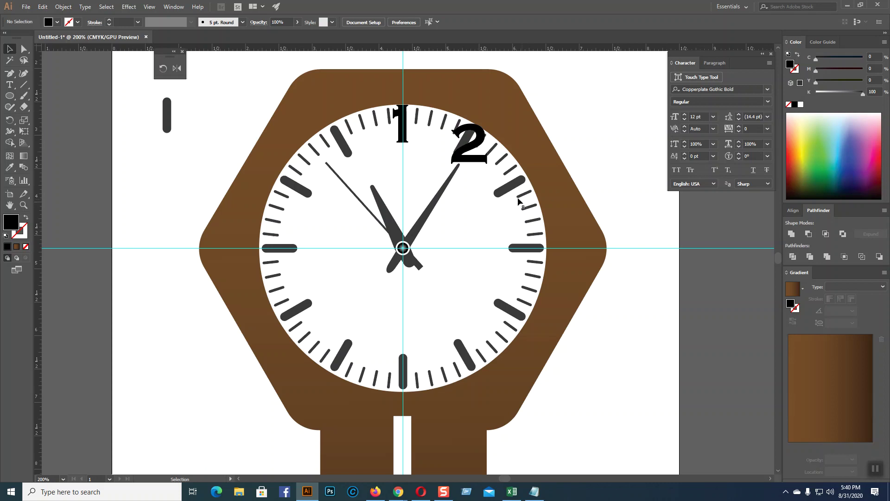
- Try enlarging the number 2 at the one o'clock mark to about twice its size
left_click(510, 184)
left_click(480, 162)
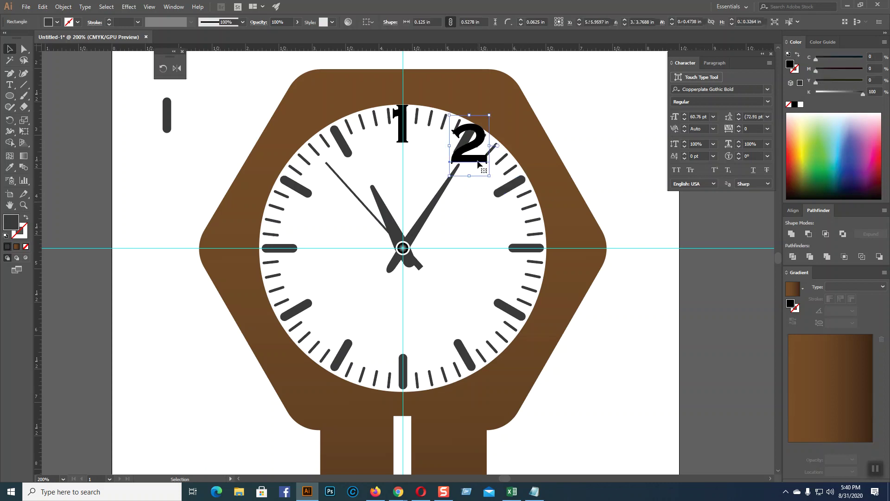
left_click(664, 260)
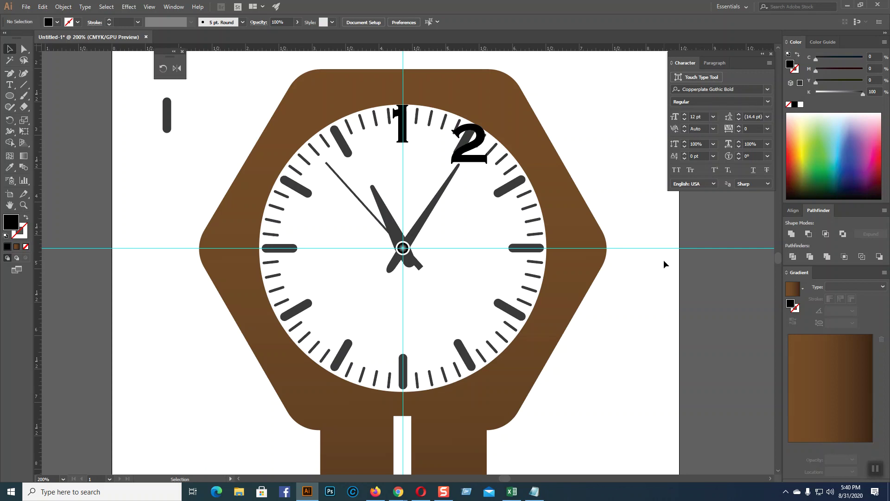
key("ctrl+=")
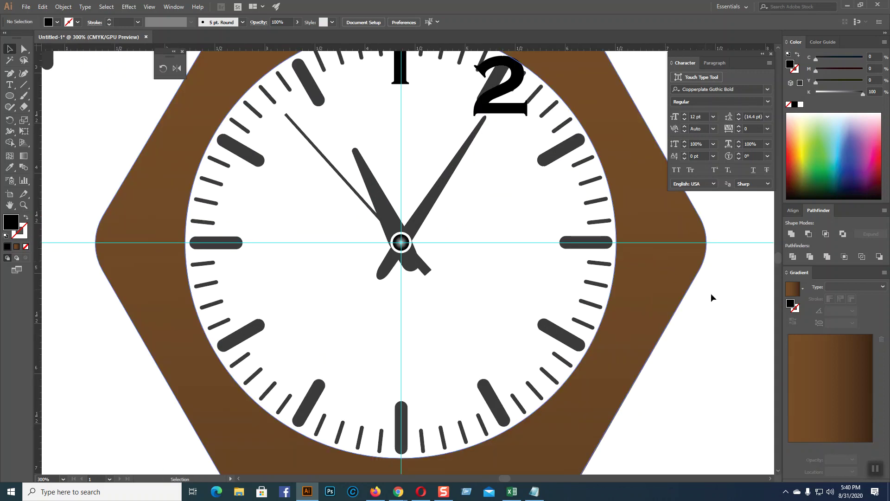
scroll(635, 313, "up", 3)
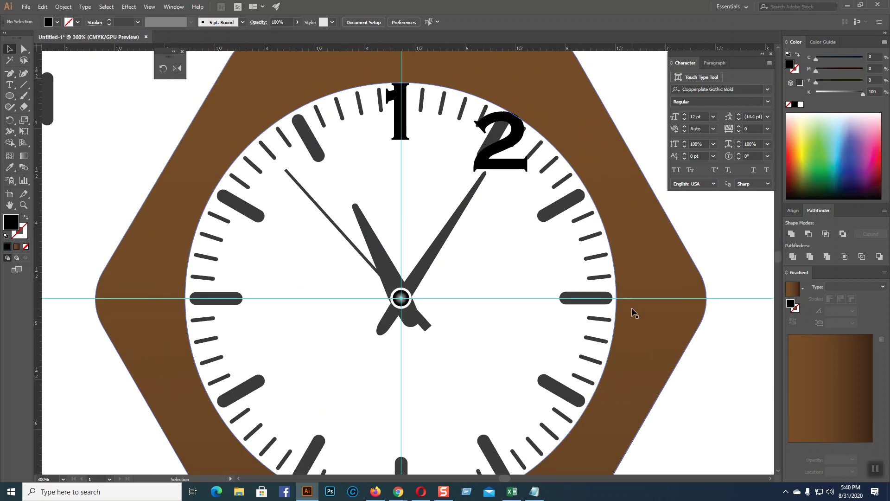
left_click(513, 172)
left_click_drag(531, 190, 561, 237)
left_click(513, 281)
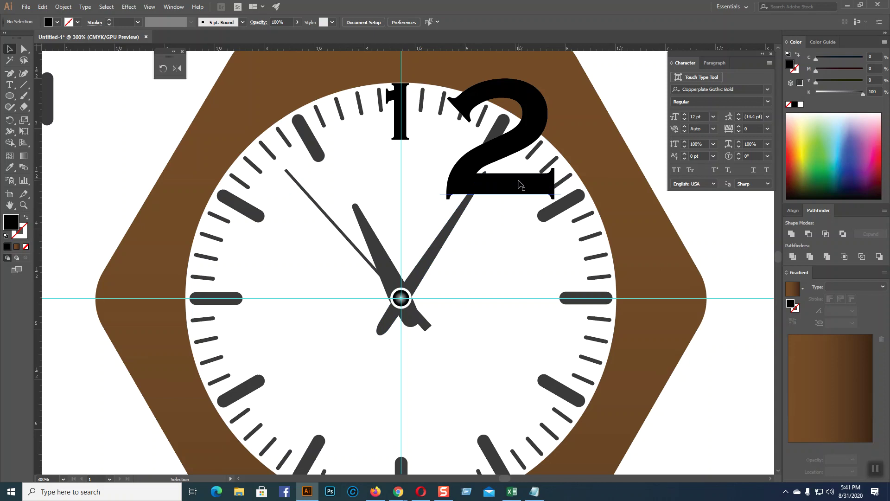
- Scale the number 2 down to smaller than the number 1 and position it over the one o'clock mark
scroll(544, 202, "up", 2)
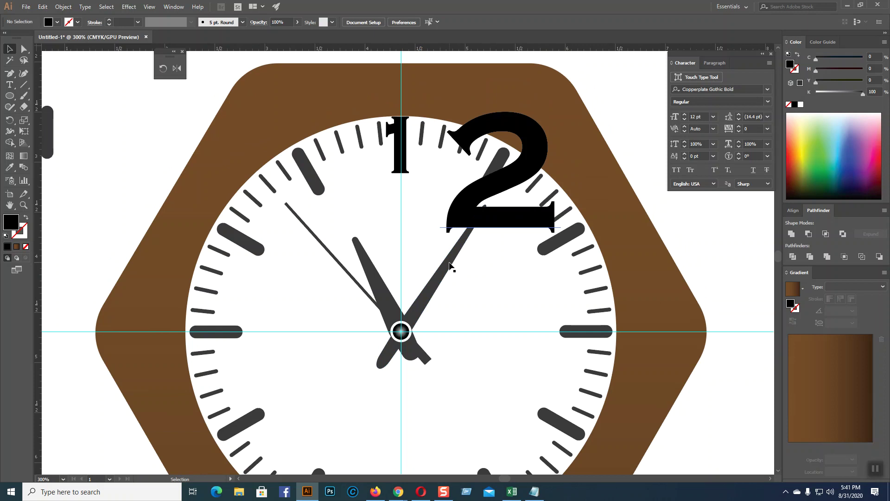
left_click(507, 211)
left_click_drag(562, 86, 532, 134)
left_click(723, 254)
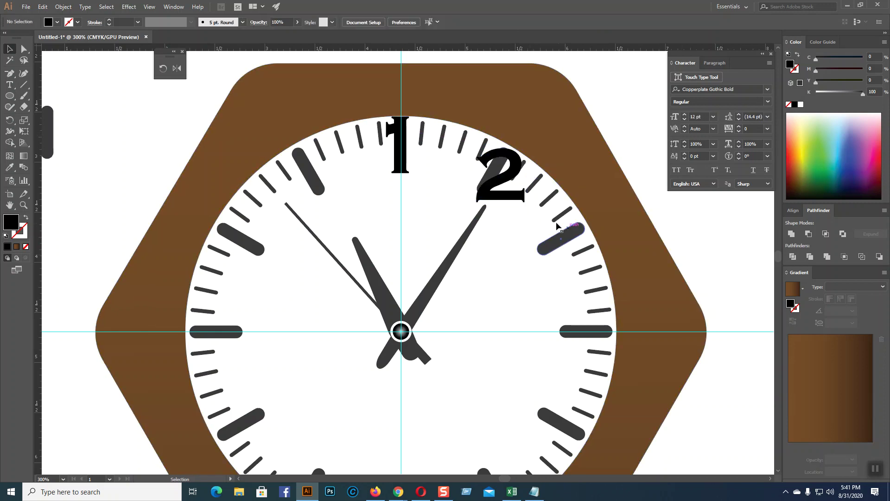
left_click(515, 197)
left_click_drag(530, 137, 519, 147)
left_click_drag(499, 188, 499, 175)
left_click(717, 265)
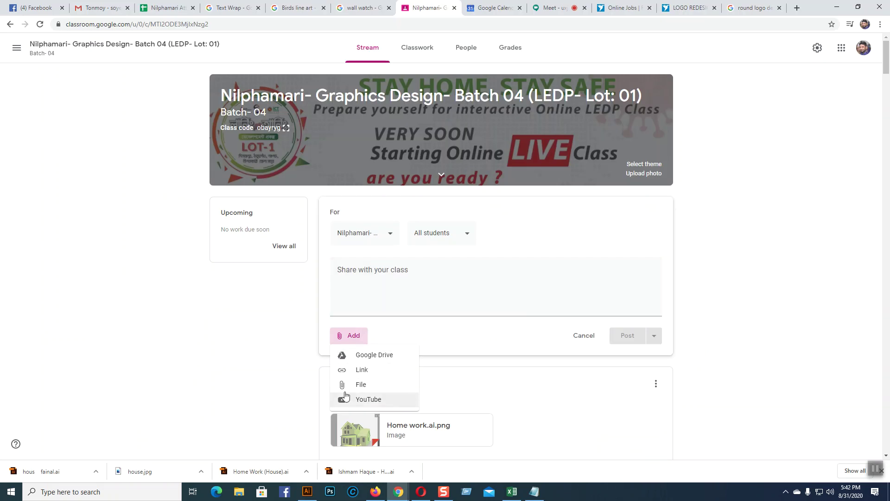
- In Google Classroom, open the file upload for attaching work to a new class post, and close it without choosing a file
left_click(351, 335)
left_click(366, 277)
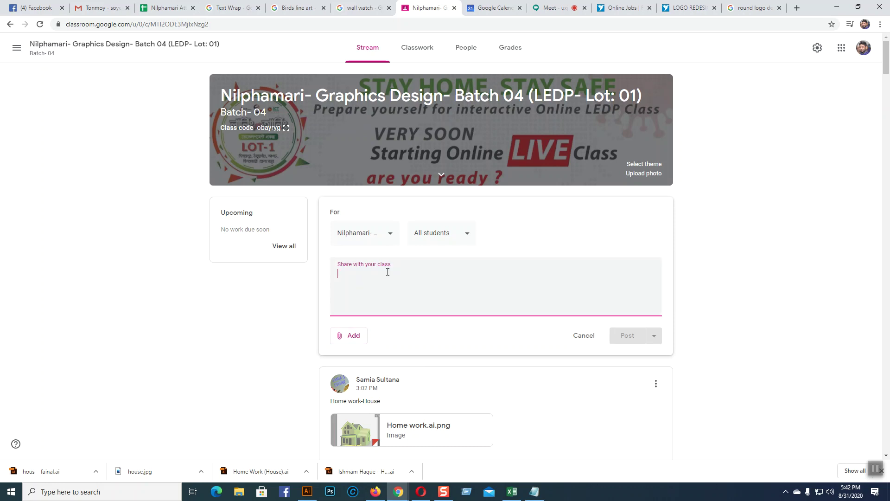
left_click(351, 335)
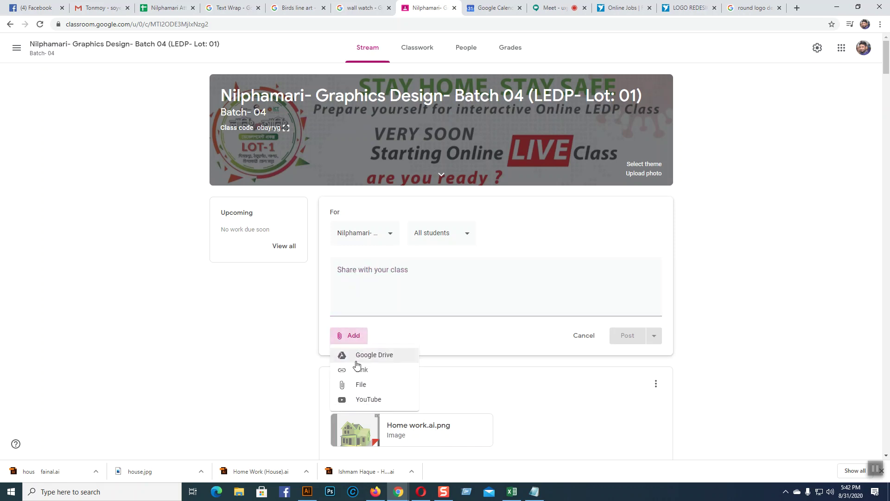
left_click(362, 385)
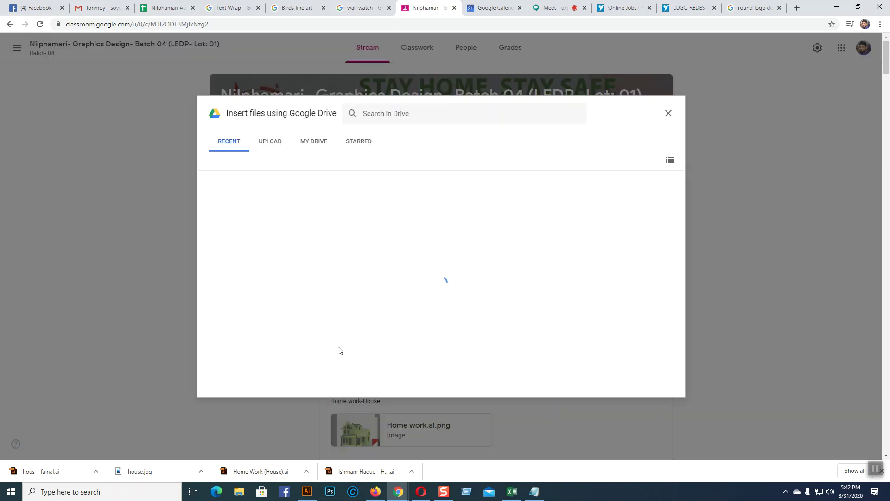
left_click(269, 144)
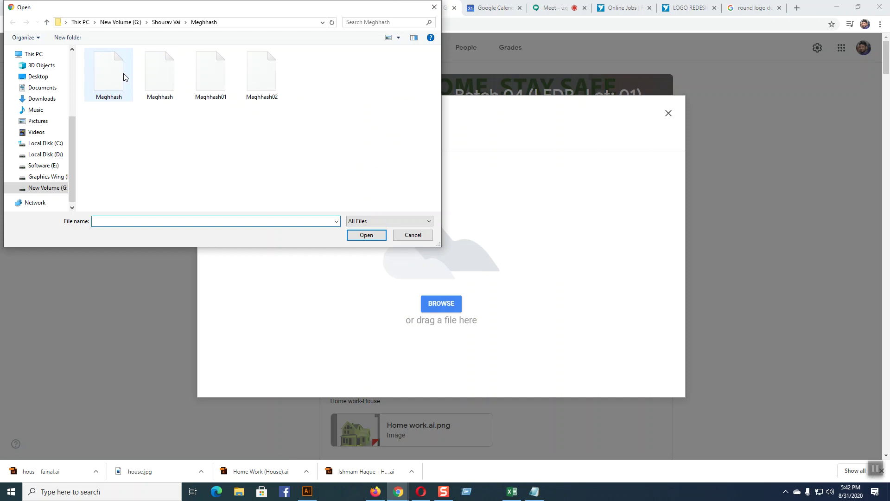
left_click(370, 241)
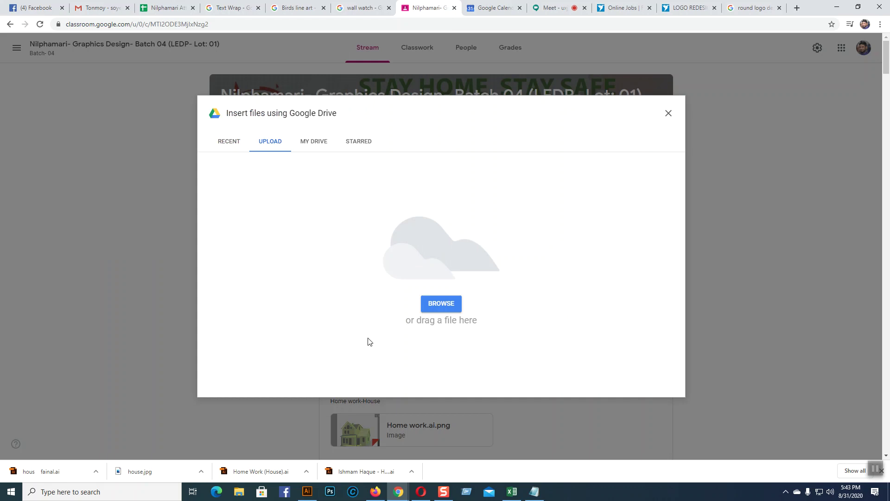
left_click(669, 114)
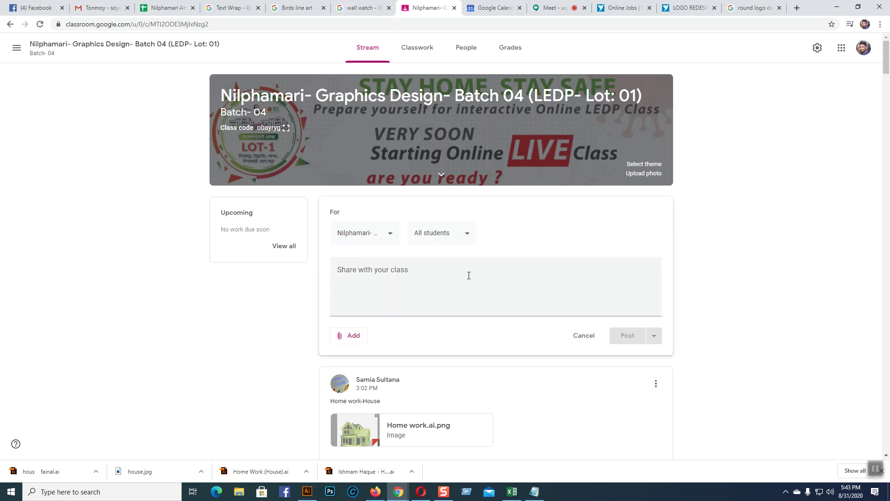
left_click(35, 8)
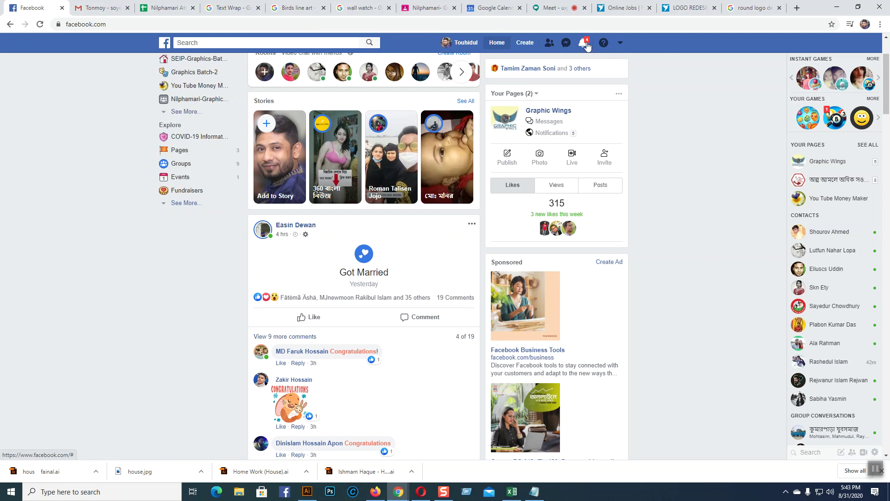
left_click(736, 4)
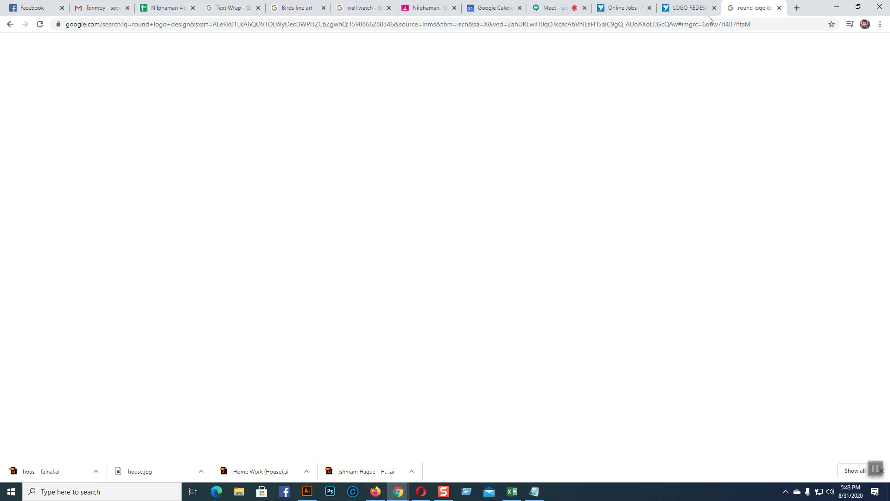
key("ctrl+3")
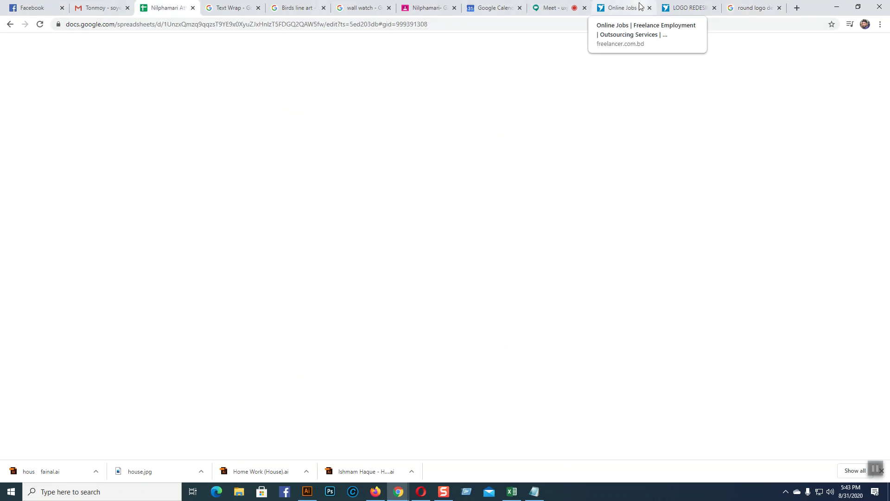
left_click(563, 7)
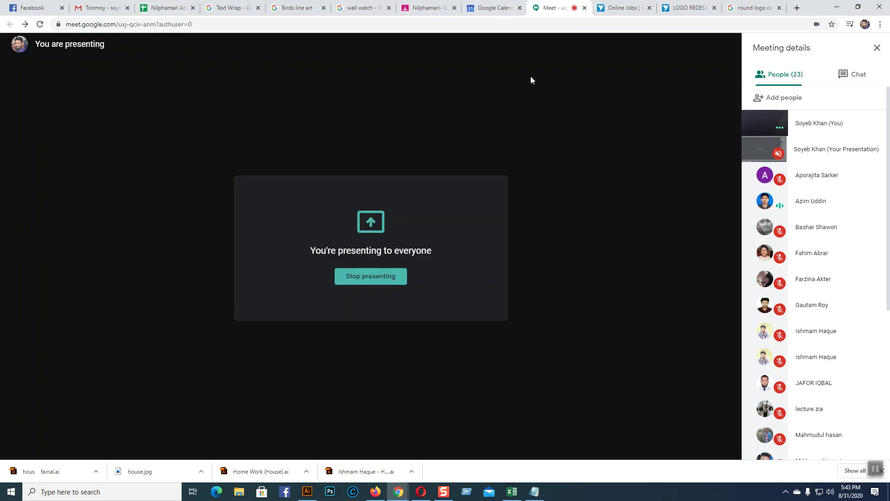
- Switch to Illustrator and open Save As for the clock document in Adobe Illustrator format, cancelling without saving
left_click(307, 492)
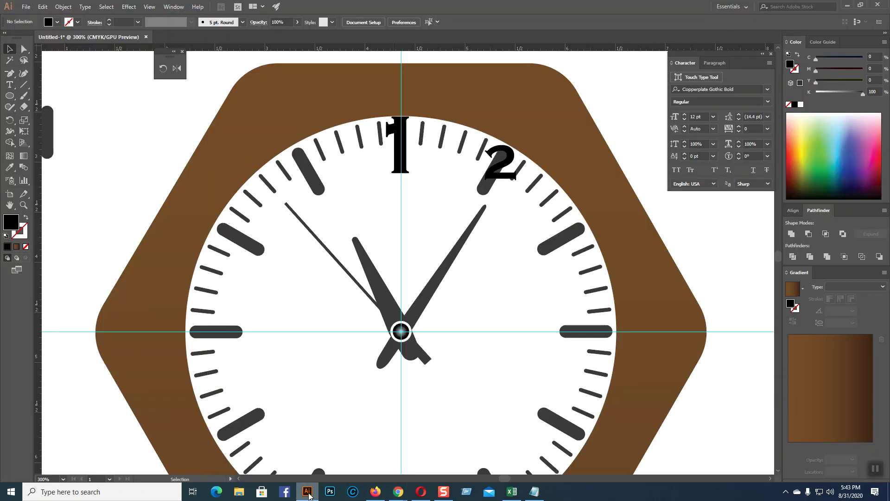
scroll(348, 144, "down", 3)
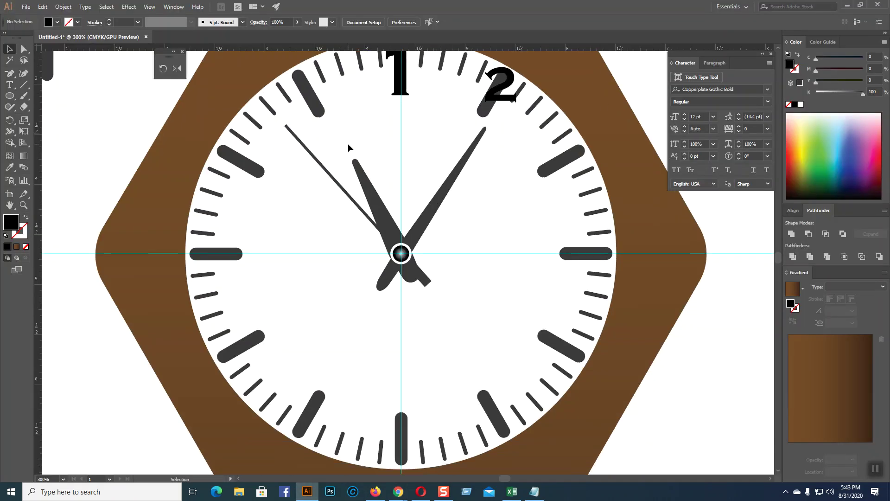
left_click(26, 6)
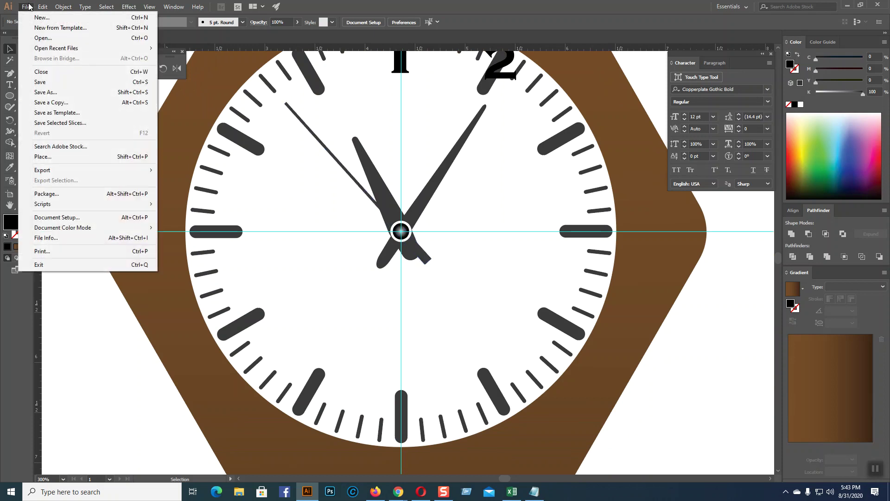
left_click(58, 94)
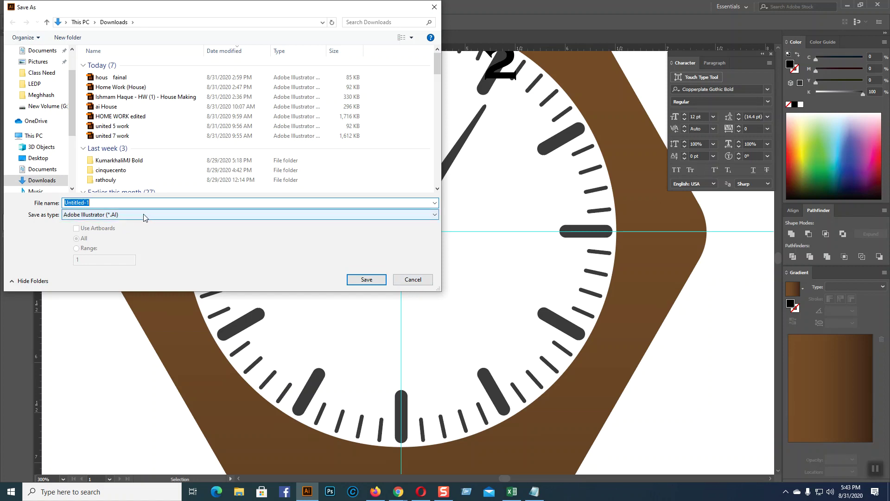
left_click(403, 280)
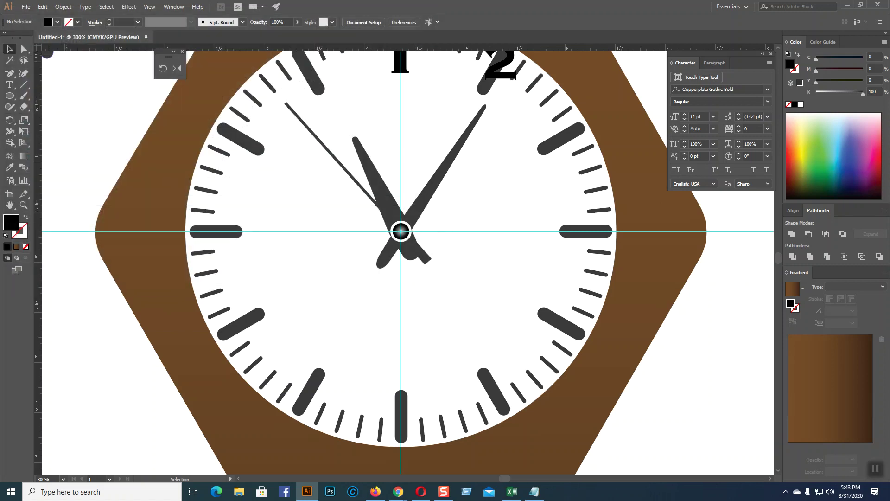
- Preview the clock in Save for Web with the format set to JPEG, and cancel the export
left_click(24, 6)
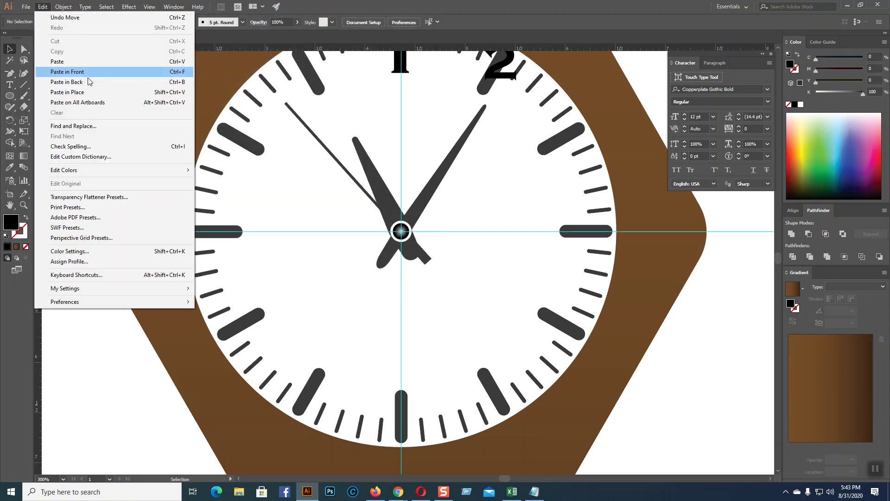
mouse_move(49, 174)
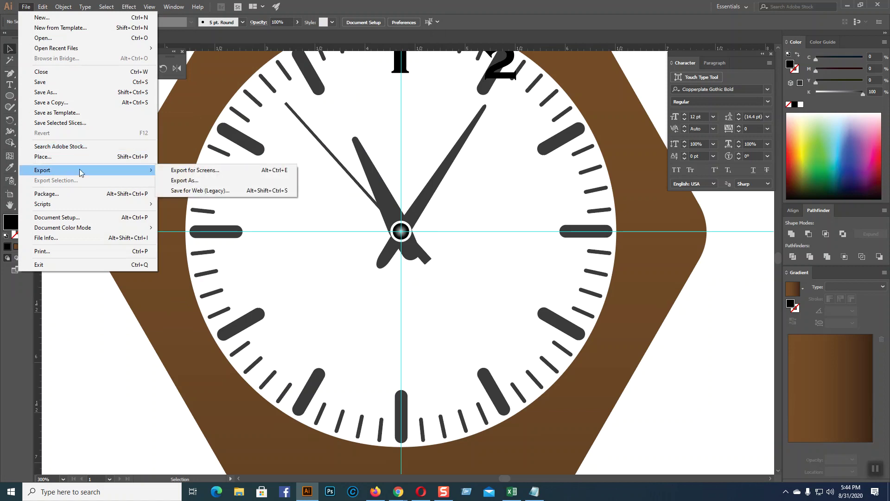
left_click(206, 191)
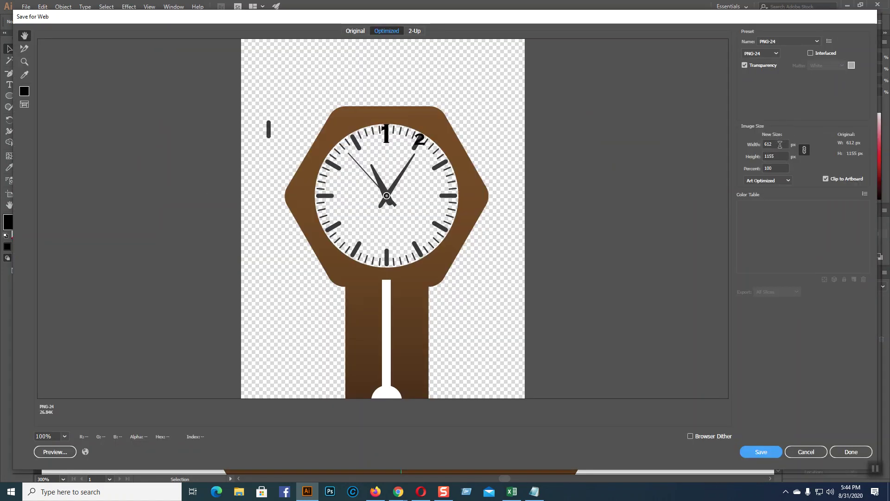
left_click(759, 54)
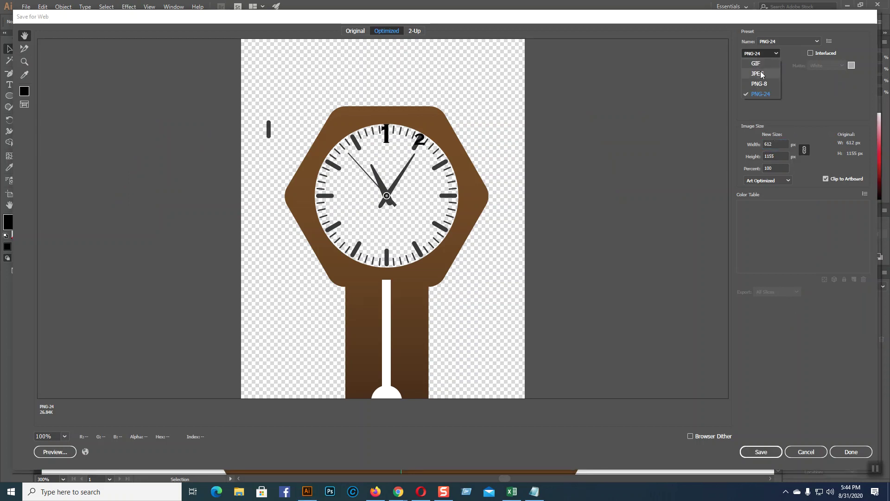
left_click(762, 75)
double_click(778, 144)
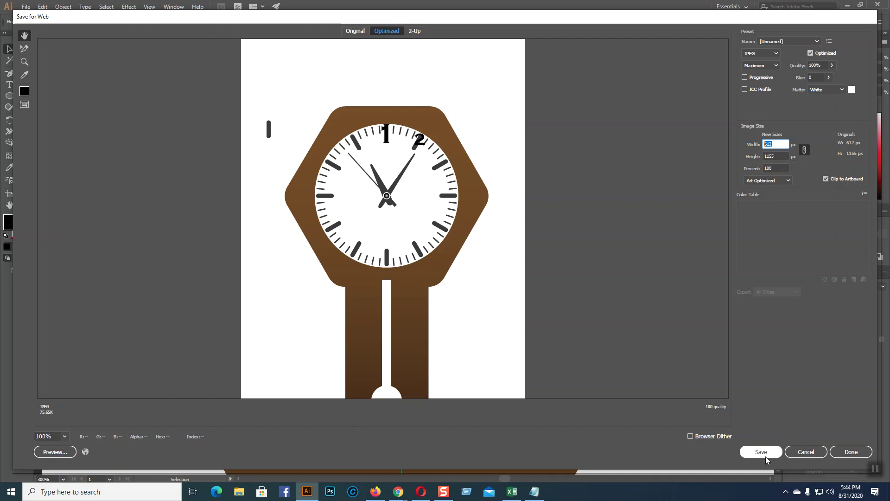
left_click(810, 453)
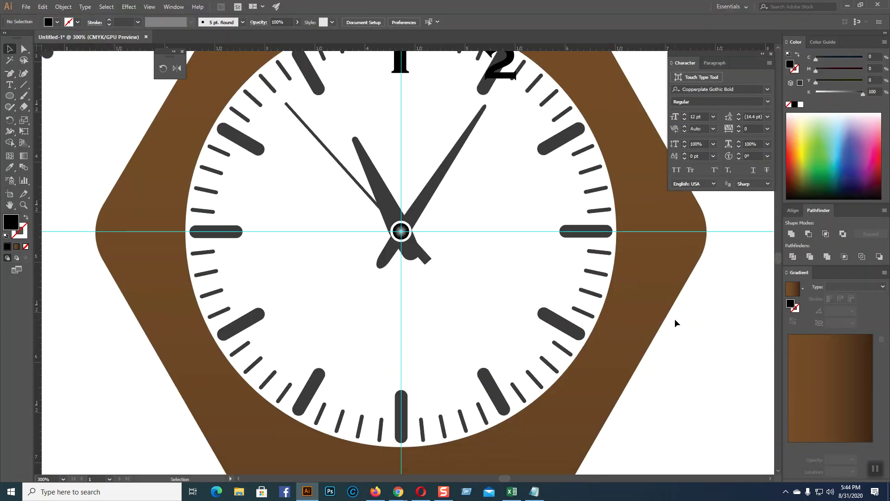